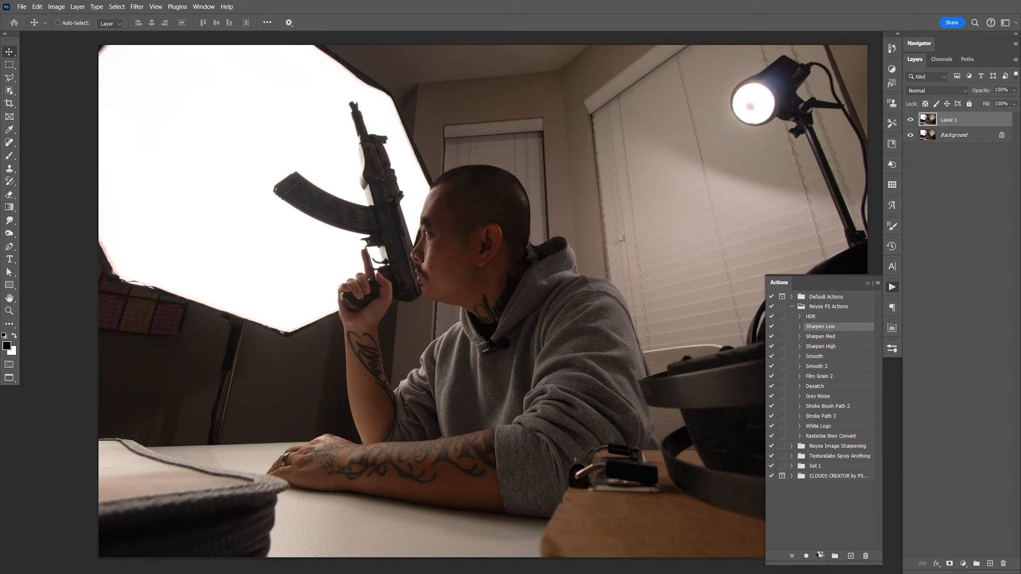
Step: Run the Sharpen Low action from the Noyse PS Actions set on Layer 1 and put the Actions list away
{"action": "left_click", "coordinate": [821, 556]}
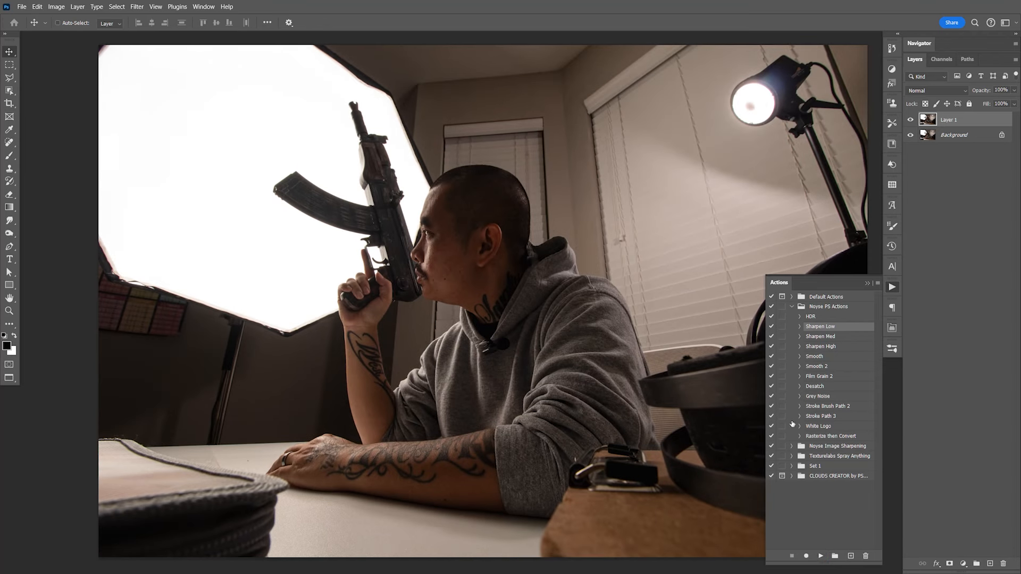
{"action": "left_click", "coordinate": [892, 289]}
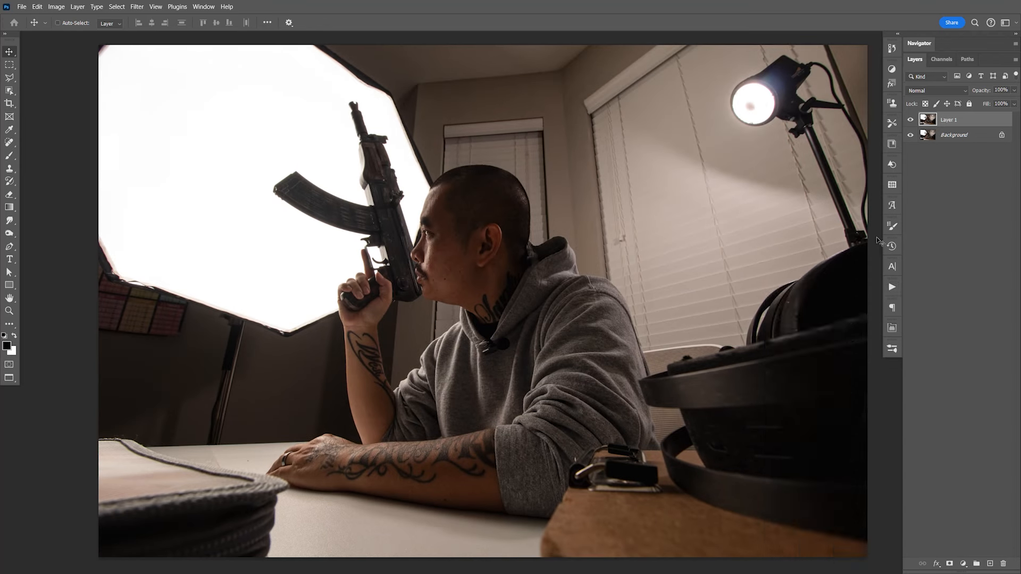
{"action": "key", "text": "F9"}
{"action": "left_click", "coordinate": [979, 123]}
Step: Patch out the moles beside the mouth corner and on the lower jaw near the chin with the Patch tool
{"action": "key", "text": "ctrl+equal"}
{"action": "key", "text": "ctrl+equal"}
{"action": "key", "text": "ctrl+equal"}
{"action": "key", "text": "ctrl+equal"}
{"action": "key", "text": "ctrl+equal"}
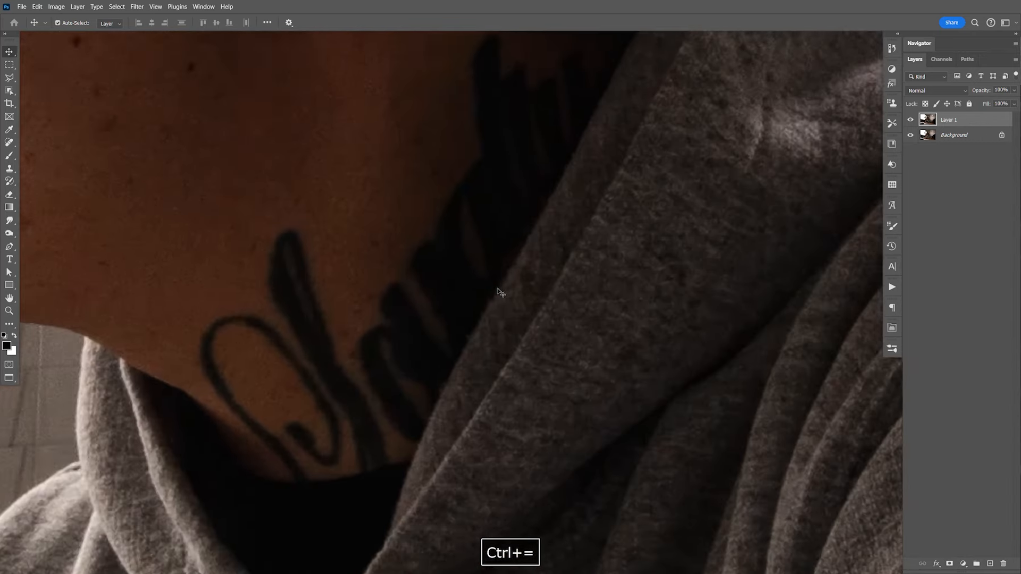
{"action": "key", "text": "ctrl+equal"}
{"action": "left_click_drag", "start_coordinate": [446, 174], "coordinate": [745, 292]}
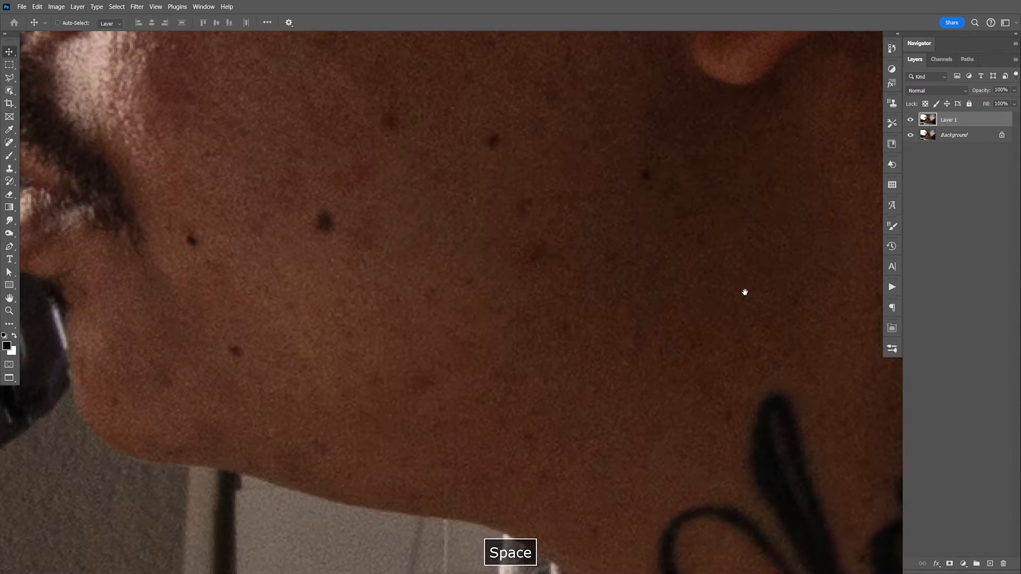
{"action": "left_click", "coordinate": [12, 143]}
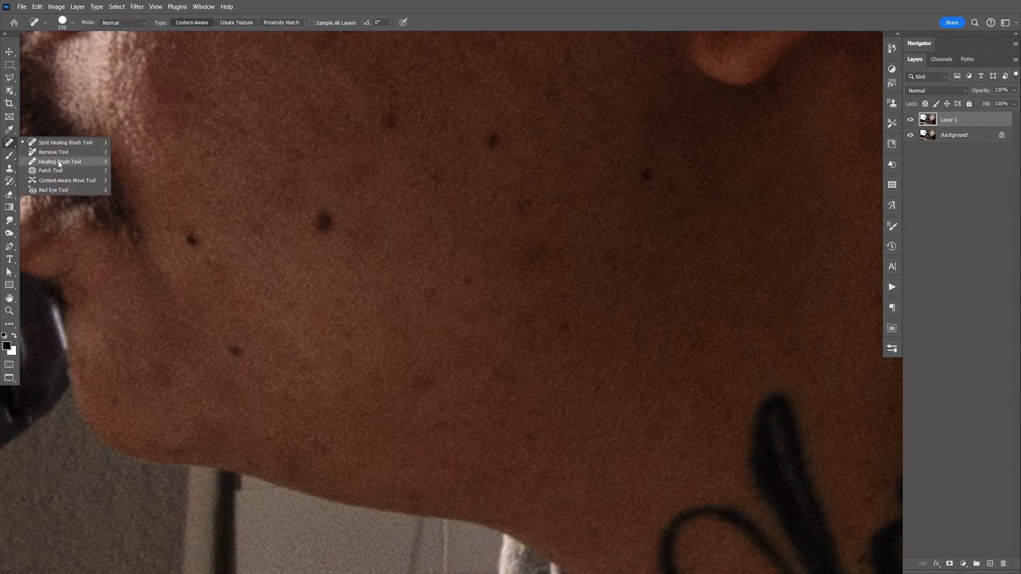
{"action": "left_click", "coordinate": [59, 163]}
{"action": "left_click", "coordinate": [10, 144]}
{"action": "left_click", "coordinate": [64, 177]}
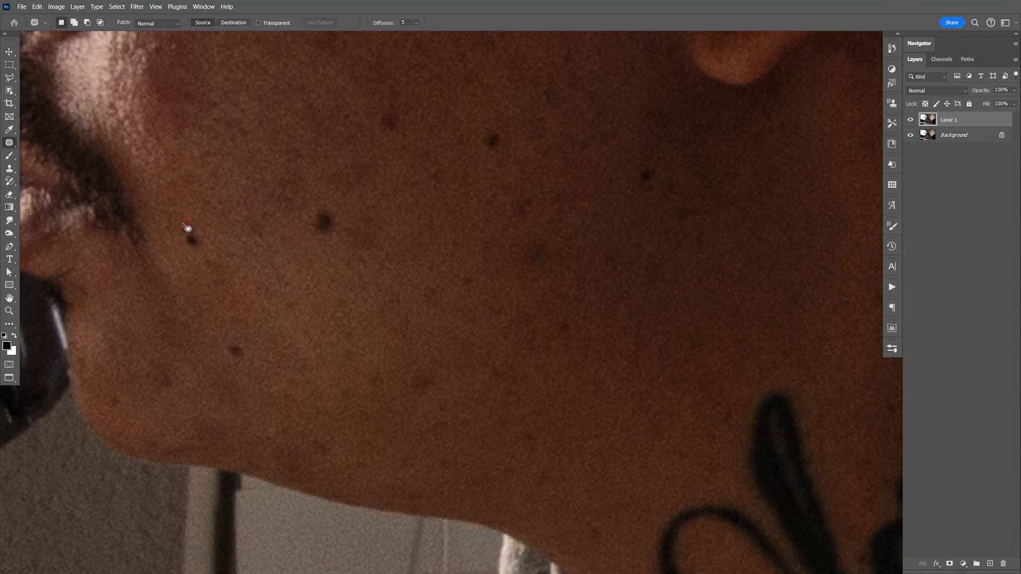
{"action": "left_click_drag", "start_coordinate": [195, 224], "coordinate": [190, 221]}
{"action": "left_click_drag", "start_coordinate": [212, 255], "coordinate": [230, 218]}
{"action": "left_click", "coordinate": [245, 204]}
{"action": "left_click_drag", "start_coordinate": [225, 347], "coordinate": [243, 313]}
{"action": "left_click", "coordinate": [244, 303]}
Step: Patch the large mole in the middle of the cheek and the two dark spots on the cheek above it
{"action": "mouse_move", "coordinate": [308, 200]}
{"action": "left_mouse_down"}
{"action": "mouse_move", "coordinate": [328, 210]}
{"action": "mouse_move", "coordinate": [322, 246]}
{"action": "left_mouse_up"}
{"action": "left_click_drag", "start_coordinate": [378, 106], "coordinate": [444, 141]}
{"action": "mouse_move", "coordinate": [429, 166]}
{"action": "left_mouse_down"}
{"action": "mouse_move", "coordinate": [425, 182]}
{"action": "mouse_move", "coordinate": [440, 161]}
{"action": "left_mouse_up"}
{"action": "left_click_drag", "start_coordinate": [441, 173], "coordinate": [467, 197]}
{"action": "left_click", "coordinate": [467, 197]}
{"action": "left_click_drag", "start_coordinate": [478, 125], "coordinate": [483, 126]}
{"action": "left_click_drag", "start_coordinate": [493, 143], "coordinate": [477, 139]}
{"action": "left_click", "coordinate": [479, 139]}
Step: Patch the faint blemishes on the rear part of the cheek, replacing them with clean skin from just above
{"action": "left_click_drag", "start_coordinate": [511, 242], "coordinate": [527, 232]}
{"action": "left_click_drag", "start_coordinate": [534, 251], "coordinate": [530, 195]}
{"action": "left_click", "coordinate": [524, 201]}
{"action": "mouse_move", "coordinate": [453, 262]}
{"action": "left_mouse_down"}
{"action": "mouse_move", "coordinate": [465, 296]}
{"action": "mouse_move", "coordinate": [455, 260]}
{"action": "left_mouse_up"}
{"action": "left_click_drag", "start_coordinate": [466, 278], "coordinate": [467, 230]}
{"action": "left_click", "coordinate": [466, 228]}
Step: Patch the reddish spots along the lower jaw and on the chin with clean nearby skin
{"action": "left_click_drag", "start_coordinate": [435, 394], "coordinate": [409, 363]}
{"action": "left_click_drag", "start_coordinate": [421, 379], "coordinate": [416, 332]}
{"action": "left_click", "coordinate": [415, 330]}
{"action": "left_click_drag", "start_coordinate": [161, 362], "coordinate": [113, 390]}
{"action": "left_click", "coordinate": [130, 388]}
{"action": "left_click_drag", "start_coordinate": [116, 395], "coordinate": [118, 366]}
{"action": "left_click", "coordinate": [120, 368]}
Step: Patch the mole below the earlobe and the remaining small spots across the rear jaw and upper neck
{"action": "left_click_drag", "start_coordinate": [649, 200], "coordinate": [629, 158]}
{"action": "left_click_drag", "start_coordinate": [646, 177], "coordinate": [672, 178]}
{"action": "left_click", "coordinate": [672, 177]}
{"action": "left_click_drag", "start_coordinate": [589, 251], "coordinate": [592, 248]}
{"action": "left_click_drag", "start_coordinate": [611, 246], "coordinate": [613, 208]}
{"action": "left_click", "coordinate": [614, 208]}
{"action": "mouse_move", "coordinate": [539, 309]}
{"action": "left_mouse_down"}
{"action": "mouse_move", "coordinate": [551, 309]}
{"action": "mouse_move", "coordinate": [568, 276]}
{"action": "left_mouse_up"}
{"action": "left_click", "coordinate": [568, 276]}
{"action": "left_click_drag", "start_coordinate": [525, 417], "coordinate": [517, 423]}
{"action": "left_click_drag", "start_coordinate": [529, 433], "coordinate": [545, 379]}
{"action": "left_click", "coordinate": [545, 379]}
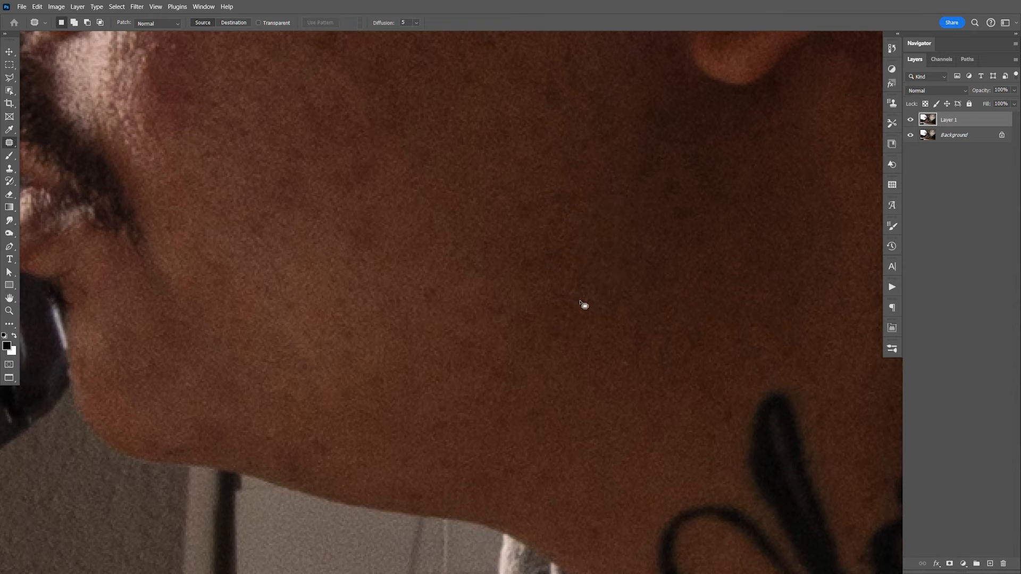
Step: Patch the blemishes on the neck below the ear and beside the tattoo
{"action": "key", "text": "space"}
{"action": "left_click_drag", "start_coordinate": [583, 305], "coordinate": [569, 333]}
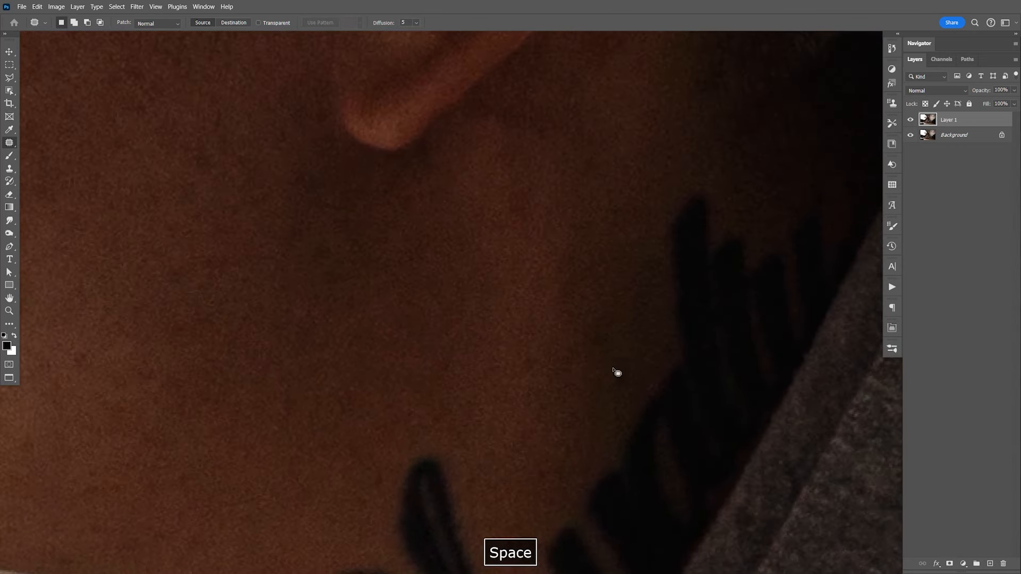
{"action": "left_click_drag", "start_coordinate": [618, 370], "coordinate": [628, 373]}
{"action": "left_click", "coordinate": [637, 332]}
{"action": "mouse_move", "coordinate": [620, 379]}
{"action": "left_mouse_down"}
{"action": "mouse_move", "coordinate": [638, 333]}
{"action": "mouse_move", "coordinate": [599, 327]}
{"action": "mouse_move", "coordinate": [616, 286]}
{"action": "left_mouse_up"}
{"action": "left_click", "coordinate": [617, 286]}
{"action": "key", "text": "space"}
{"action": "left_click_drag", "start_coordinate": [497, 377], "coordinate": [578, 251]}
{"action": "left_click_drag", "start_coordinate": [458, 339], "coordinate": [467, 333]}
{"action": "left_click_drag", "start_coordinate": [465, 337], "coordinate": [470, 296]}
{"action": "left_click", "coordinate": [471, 296]}
{"action": "left_click_drag", "start_coordinate": [429, 316], "coordinate": [432, 304]}
Step: Remove the two dark spots on the temple beside the eye using the Spot Healing Brush at size 25
{"action": "key", "text": "space"}
{"action": "left_click_drag", "start_coordinate": [478, 271], "coordinate": [483, 356]}
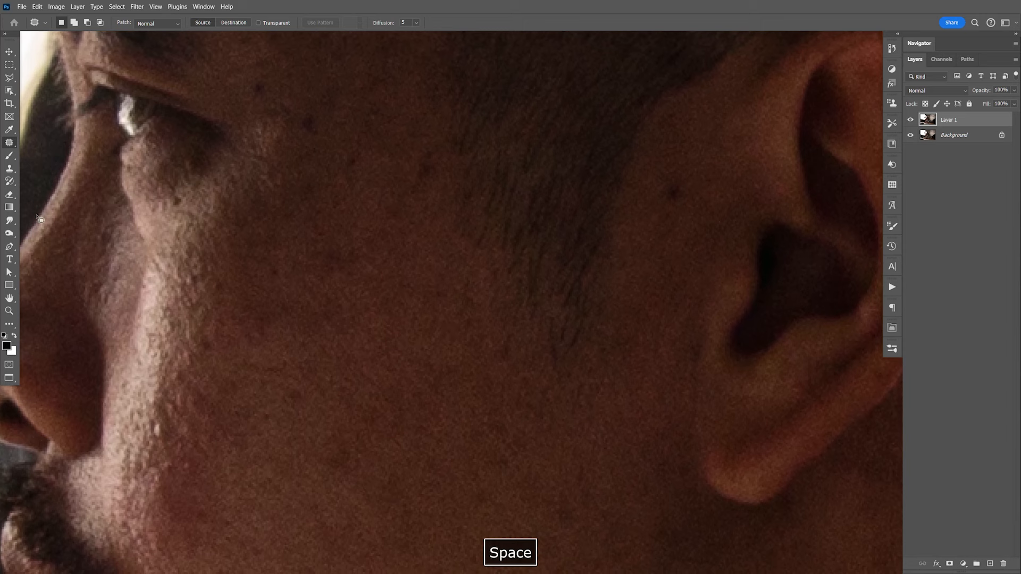
{"action": "right_click", "coordinate": [14, 143]}
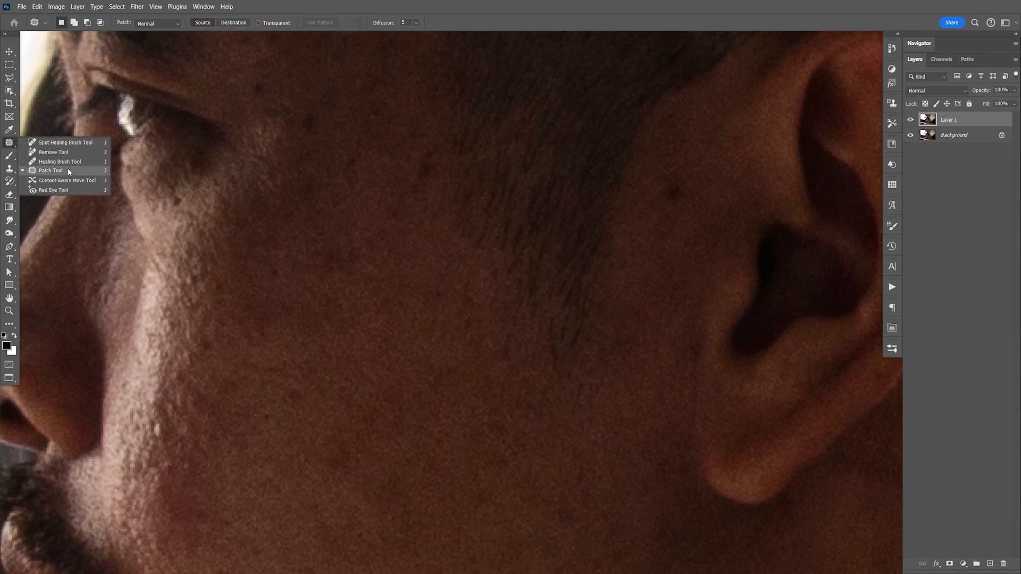
{"action": "left_click", "coordinate": [60, 143]}
{"action": "key", "text": "bracketleft"}
{"action": "key", "text": "bracketleft"}
{"action": "key", "text": "bracketleft"}
{"action": "key", "text": "bracketleft"}
{"action": "key", "text": "bracketleft"}
{"action": "key", "text": "bracketleft"}
{"action": "key", "text": "bracketleft"}
{"action": "key", "text": "bracketleft"}
{"action": "key", "text": "bracketleft"}
{"action": "key", "text": "bracketleft"}
{"action": "key", "text": "bracketleft"}
{"action": "left_click", "coordinate": [308, 125]}
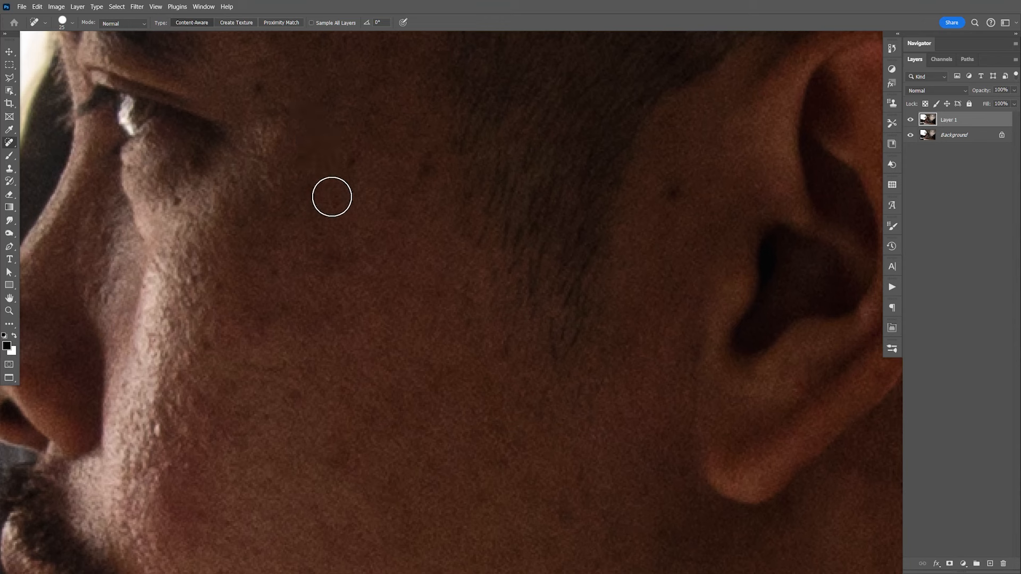
{"action": "left_click", "coordinate": [350, 161]}
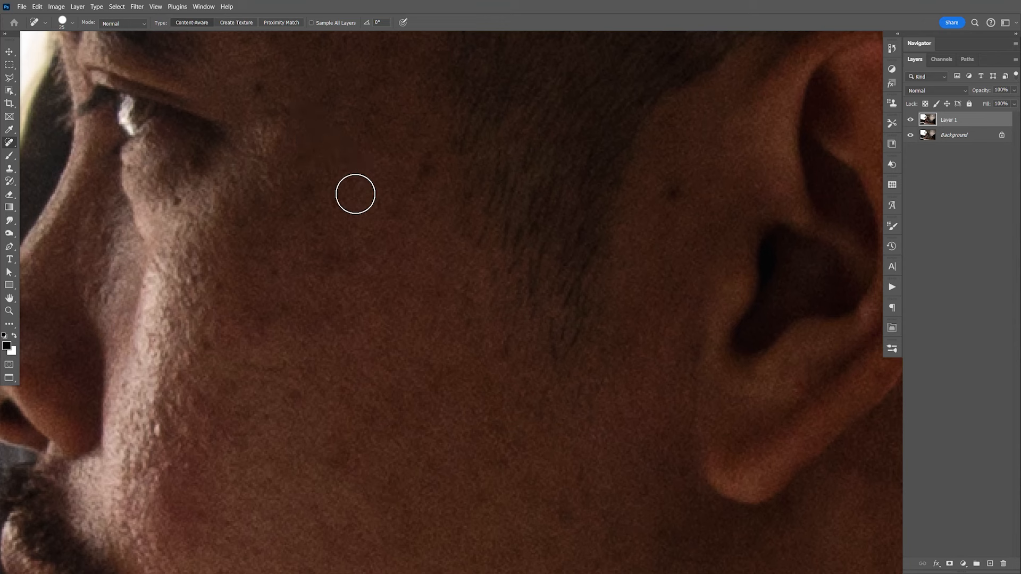
Step: Try healing the mole in front of the ear with the Spot Healing Brush, undo it, and try the Healing Brush tool
{"action": "left_click", "coordinate": [671, 195]}
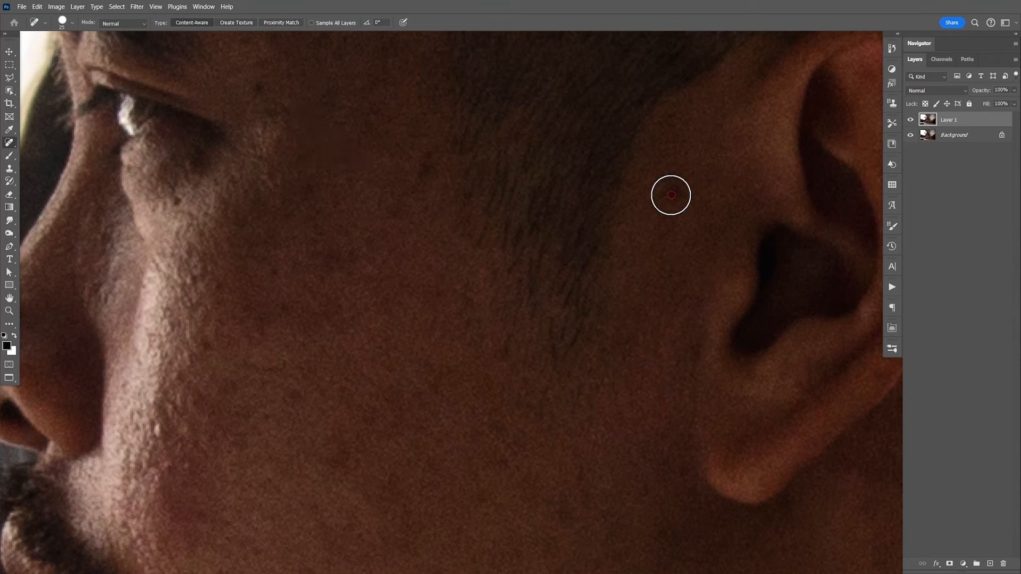
{"action": "key", "text": "ctrl+z"}
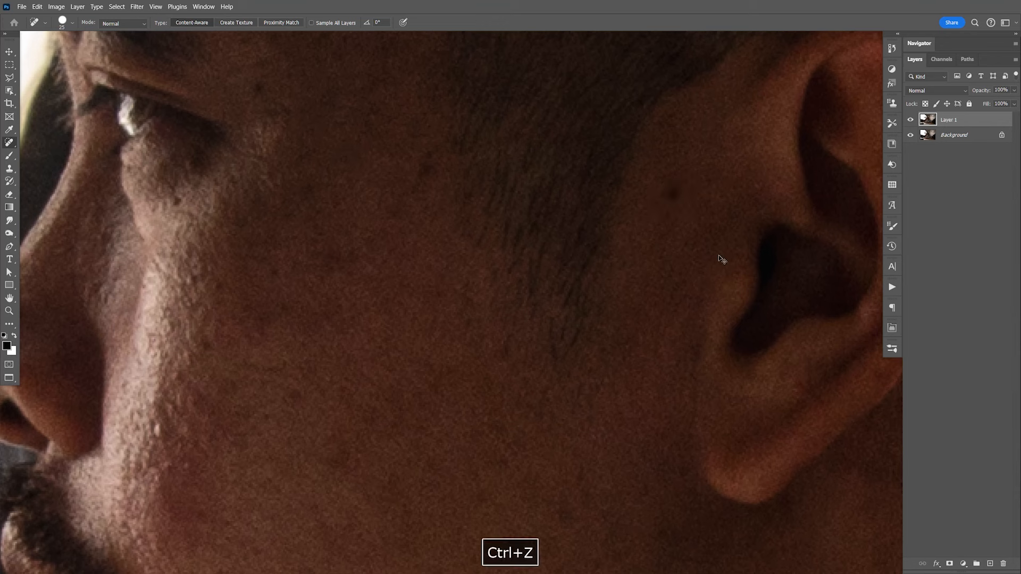
{"action": "left_click", "coordinate": [12, 146]}
{"action": "left_click", "coordinate": [59, 161]}
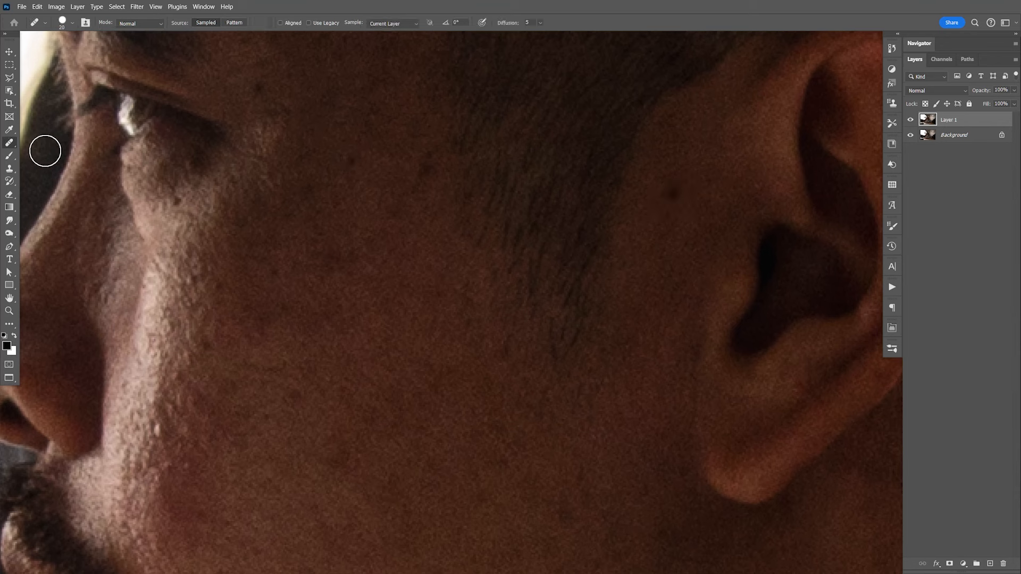
Step: Return to the Patch tool and patch the blemishes on the temple above and beside the eye's outer corner
{"action": "left_click", "coordinate": [9, 144]}
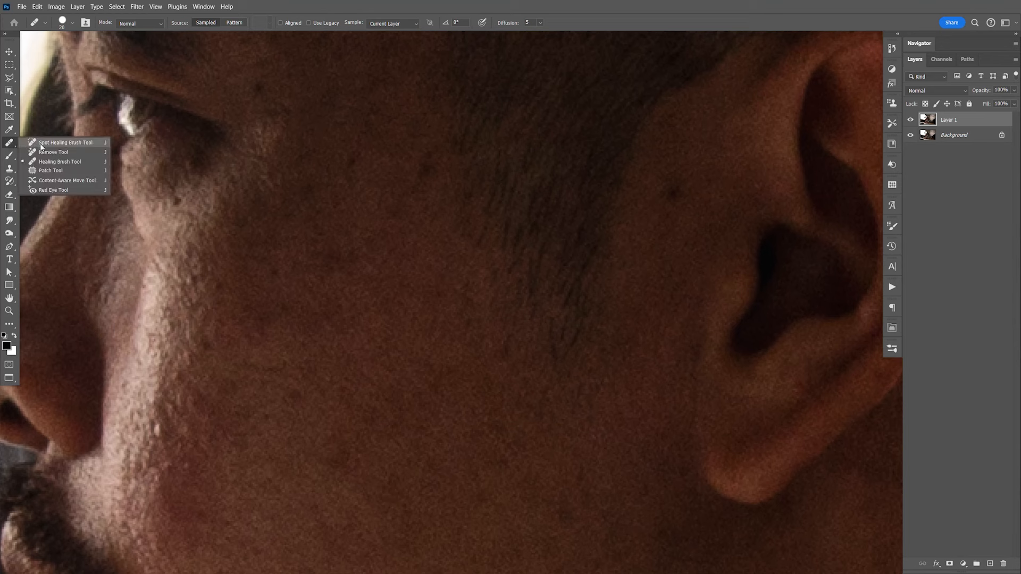
{"action": "left_click", "coordinate": [46, 172]}
{"action": "left_click", "coordinate": [361, 129]}
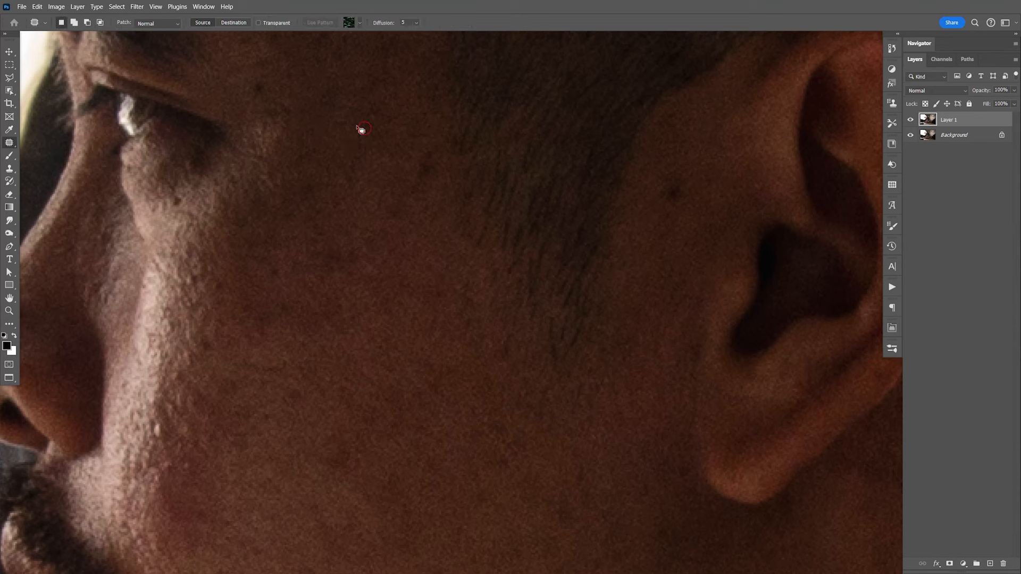
{"action": "left_click_drag", "start_coordinate": [240, 79], "coordinate": [243, 77]}
{"action": "left_click_drag", "start_coordinate": [257, 87], "coordinate": [265, 63]}
{"action": "key", "text": "ctrl+d"}
{"action": "mouse_move", "coordinate": [257, 97]}
{"action": "left_mouse_down"}
{"action": "mouse_move", "coordinate": [246, 72]}
{"action": "mouse_move", "coordinate": [283, 90]}
{"action": "left_mouse_up"}
{"action": "left_click", "coordinate": [284, 90]}
Step: Patch the small mole under the eye and the blemish on the side of the nose, clearing each selection
{"action": "mouse_move", "coordinate": [169, 195]}
{"action": "left_mouse_down"}
{"action": "mouse_move", "coordinate": [194, 227]}
{"action": "mouse_move", "coordinate": [193, 188]}
{"action": "mouse_move", "coordinate": [178, 213]}
{"action": "left_mouse_up"}
{"action": "left_click", "coordinate": [201, 210]}
{"action": "key", "text": "ctrl+d"}
{"action": "left_click_drag", "start_coordinate": [99, 276], "coordinate": [115, 292]}
{"action": "left_click_drag", "start_coordinate": [105, 292], "coordinate": [109, 272]}
{"action": "key", "text": "ctrl+d"}
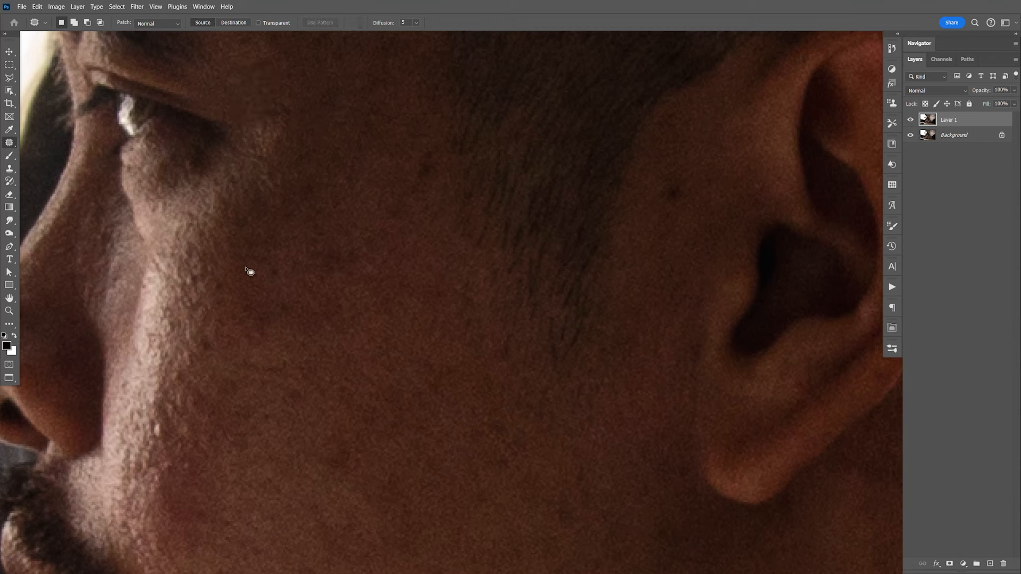
Step: Patch the spot beside the sideburn and the mole in front of the ear, clearing each selection
{"action": "mouse_move", "coordinate": [413, 151]}
{"action": "left_mouse_down"}
{"action": "mouse_move", "coordinate": [440, 162]}
{"action": "mouse_move", "coordinate": [418, 192]}
{"action": "left_mouse_up"}
{"action": "key", "text": "ctrl+d"}
{"action": "left_click_drag", "start_coordinate": [662, 179], "coordinate": [678, 179]}
{"action": "left_click_drag", "start_coordinate": [676, 180], "coordinate": [682, 153]}
{"action": "key", "text": "ctrl+d"}
Step: Patch the dark spots on the upper temple between the eyebrow and the hairline
{"action": "key", "text": "space"}
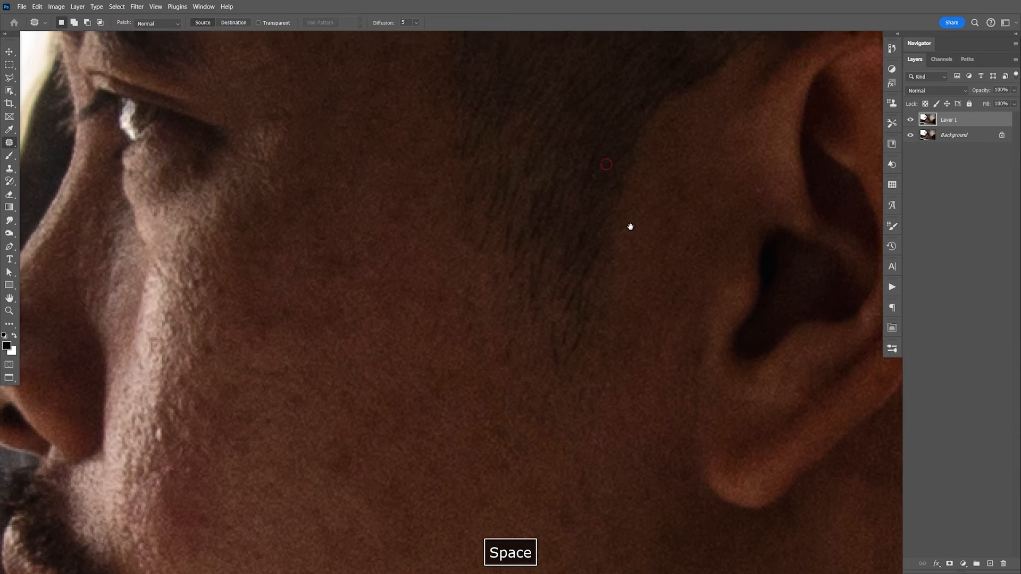
{"action": "left_click_drag", "start_coordinate": [615, 189], "coordinate": [714, 418]}
{"action": "mouse_move", "coordinate": [339, 186]}
{"action": "left_mouse_down"}
{"action": "mouse_move", "coordinate": [385, 164]}
{"action": "mouse_move", "coordinate": [350, 176]}
{"action": "mouse_move", "coordinate": [339, 140]}
{"action": "left_mouse_up"}
{"action": "key", "text": "ctrl+d"}
{"action": "left_click_drag", "start_coordinate": [481, 230], "coordinate": [454, 221]}
{"action": "left_click_drag", "start_coordinate": [468, 219], "coordinate": [468, 240]}
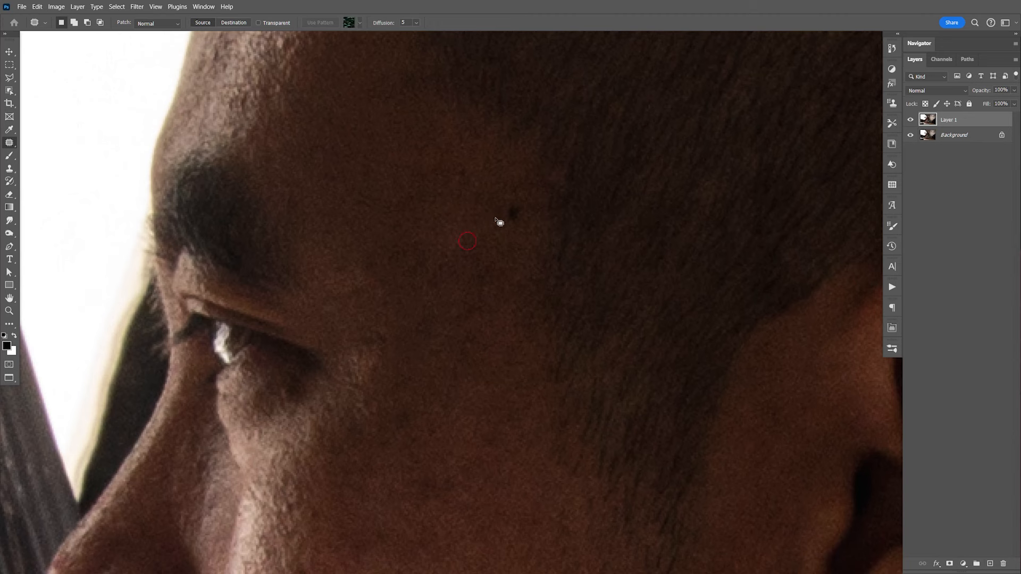
{"action": "left_click_drag", "start_coordinate": [514, 197], "coordinate": [502, 200]}
{"action": "left_click_drag", "start_coordinate": [508, 213], "coordinate": [509, 233]}
Step: Patch the remaining blemishes across the forehead, from above the eyebrow up to the hairline
{"action": "mouse_move", "coordinate": [464, 163]}
{"action": "left_mouse_down"}
{"action": "mouse_move", "coordinate": [456, 173]}
{"action": "mouse_move", "coordinate": [465, 164]}
{"action": "mouse_move", "coordinate": [500, 198]}
{"action": "mouse_move", "coordinate": [570, 423]}
{"action": "left_mouse_up"}
{"action": "left_click", "coordinate": [449, 168]}
{"action": "key", "text": "space"}
{"action": "left_click_drag", "start_coordinate": [478, 222], "coordinate": [475, 222]}
{"action": "left_click_drag", "start_coordinate": [397, 292], "coordinate": [386, 285]}
{"action": "left_click_drag", "start_coordinate": [397, 296], "coordinate": [392, 318]}
{"action": "left_click", "coordinate": [507, 147]}
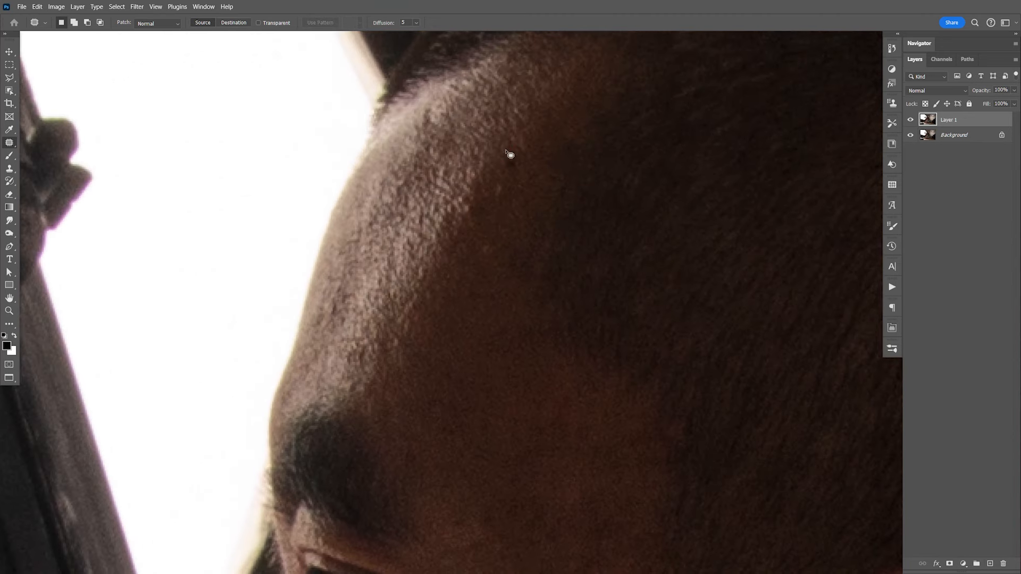
{"action": "left_click_drag", "start_coordinate": [513, 155], "coordinate": [503, 150]}
{"action": "left_click_drag", "start_coordinate": [508, 163], "coordinate": [521, 139]}
{"action": "left_click", "coordinate": [521, 139]}
{"action": "left_click_drag", "start_coordinate": [334, 281], "coordinate": [355, 291]}
{"action": "left_click_drag", "start_coordinate": [348, 295], "coordinate": [375, 239]}
{"action": "left_click", "coordinate": [418, 264]}
Step: Patch the blemishes on the upper cheek between the nose and the sideburn
{"action": "key", "text": "space"}
{"action": "mouse_move", "coordinate": [456, 338]}
{"action": "left_mouse_down"}
{"action": "mouse_move", "coordinate": [382, 156]}
{"action": "mouse_move", "coordinate": [375, 106]}
{"action": "left_mouse_up"}
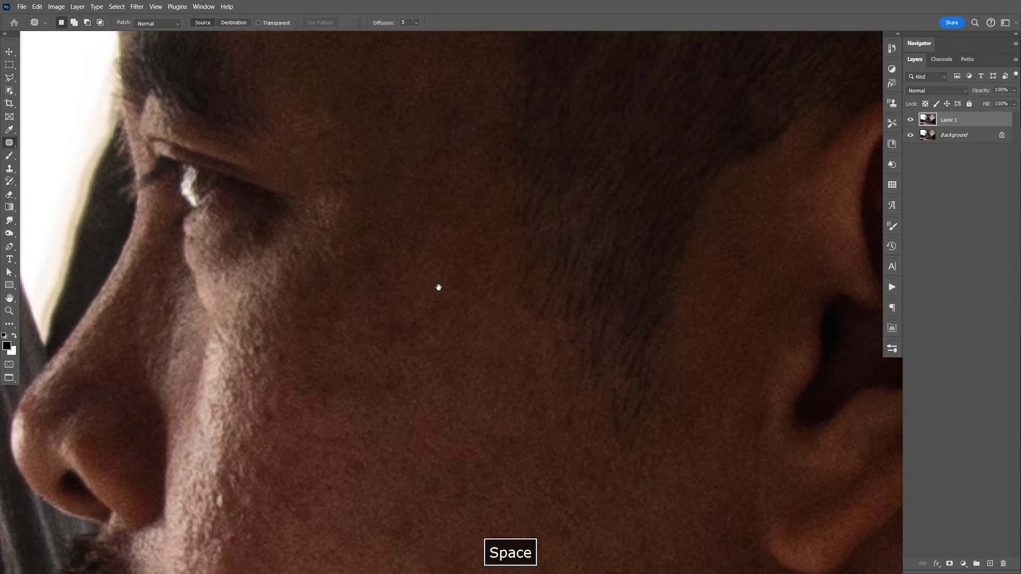
{"action": "left_click_drag", "start_coordinate": [270, 404], "coordinate": [259, 403]}
{"action": "mouse_move", "coordinate": [263, 434]}
{"action": "left_mouse_down"}
{"action": "mouse_move", "coordinate": [314, 402]}
{"action": "mouse_move", "coordinate": [310, 380]}
{"action": "left_mouse_up"}
{"action": "left_click_drag", "start_coordinate": [320, 395], "coordinate": [332, 367]}
{"action": "left_click_drag", "start_coordinate": [267, 403], "coordinate": [306, 378]}
{"action": "left_click_drag", "start_coordinate": [266, 351], "coordinate": [268, 348]}
{"action": "left_click_drag", "start_coordinate": [283, 353], "coordinate": [297, 328]}
Step: Patch the uneven spot in the middle of the cheek while checking the whole face at 100%
{"action": "key", "text": "space"}
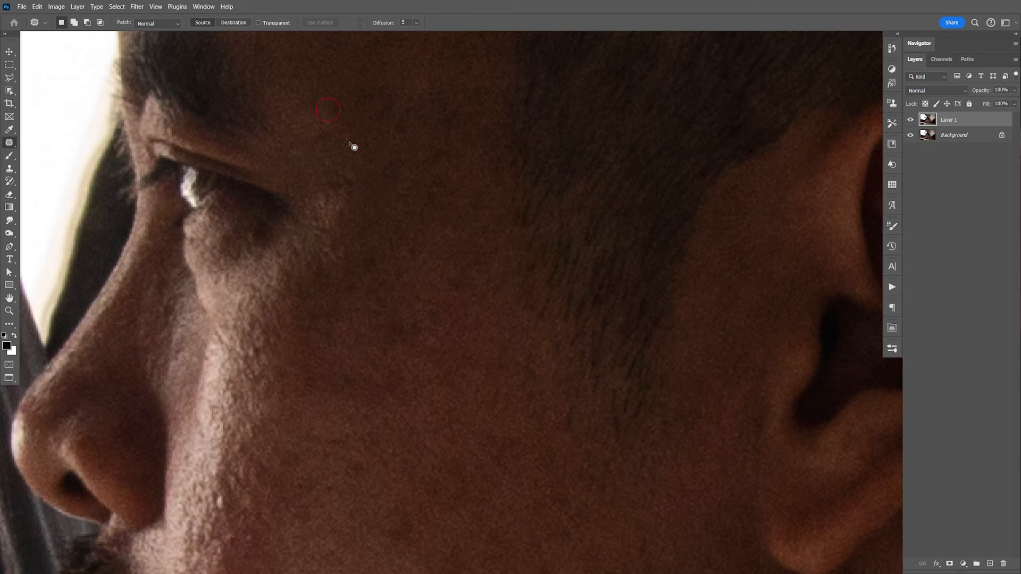
{"action": "key", "text": "ctrl+1"}
{"action": "key", "text": "space"}
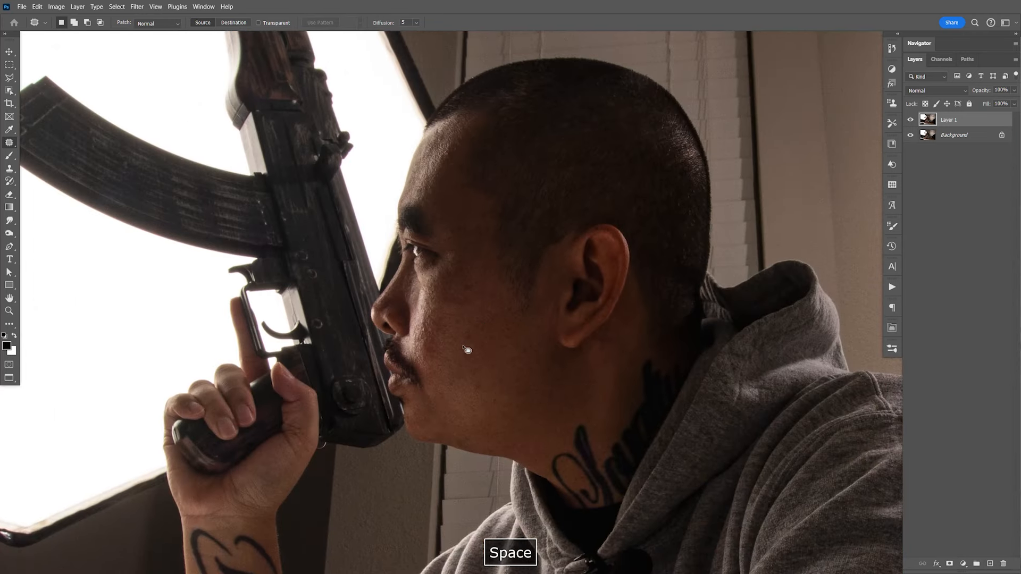
{"action": "left_click_drag", "start_coordinate": [467, 333], "coordinate": [467, 334]}
{"action": "left_click_drag", "start_coordinate": [469, 336], "coordinate": [481, 328]}
{"action": "left_click", "coordinate": [481, 328]}
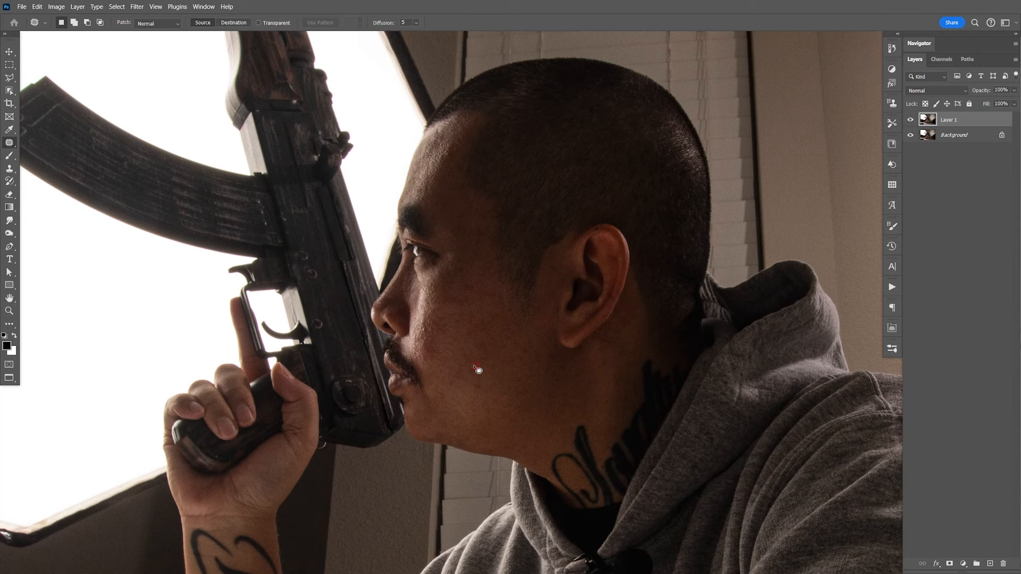
Step: Patch out the moles on the upper and outer rim of the ear
{"action": "key", "text": "z"}
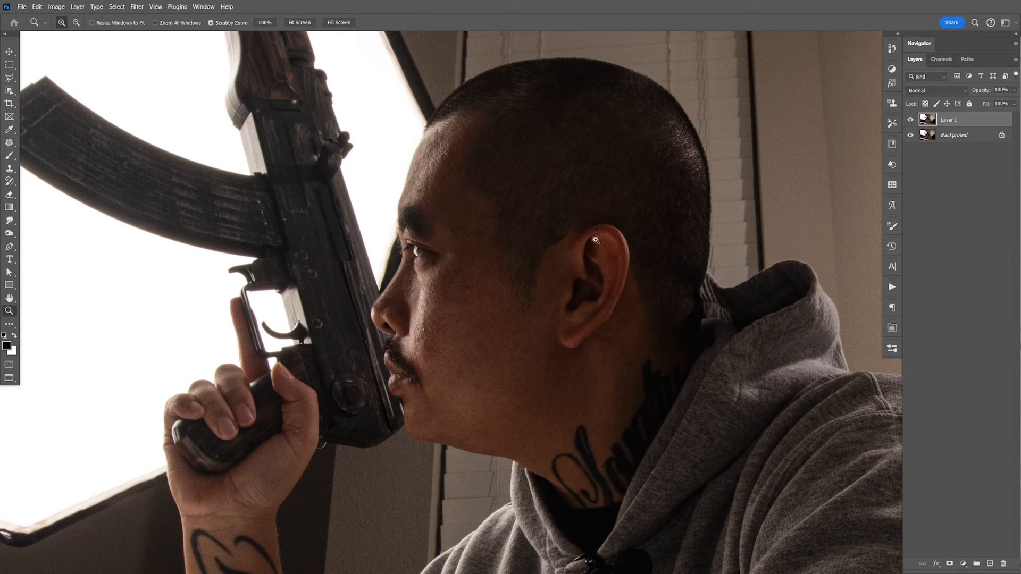
{"action": "left_click_drag", "start_coordinate": [595, 241], "coordinate": [656, 255]}
{"action": "left_click", "coordinate": [12, 144]}
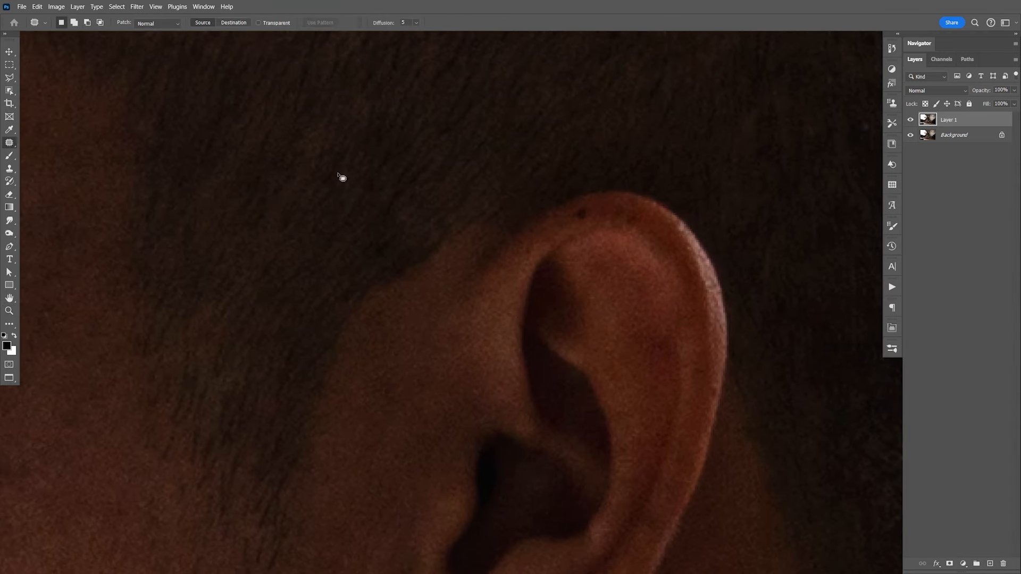
{"action": "left_click_drag", "start_coordinate": [591, 209], "coordinate": [582, 205]}
{"action": "left_click_drag", "start_coordinate": [590, 213], "coordinate": [562, 229]}
{"action": "left_click", "coordinate": [649, 247]}
{"action": "key", "text": "space"}
{"action": "left_click_drag", "start_coordinate": [690, 412], "coordinate": [644, 307]}
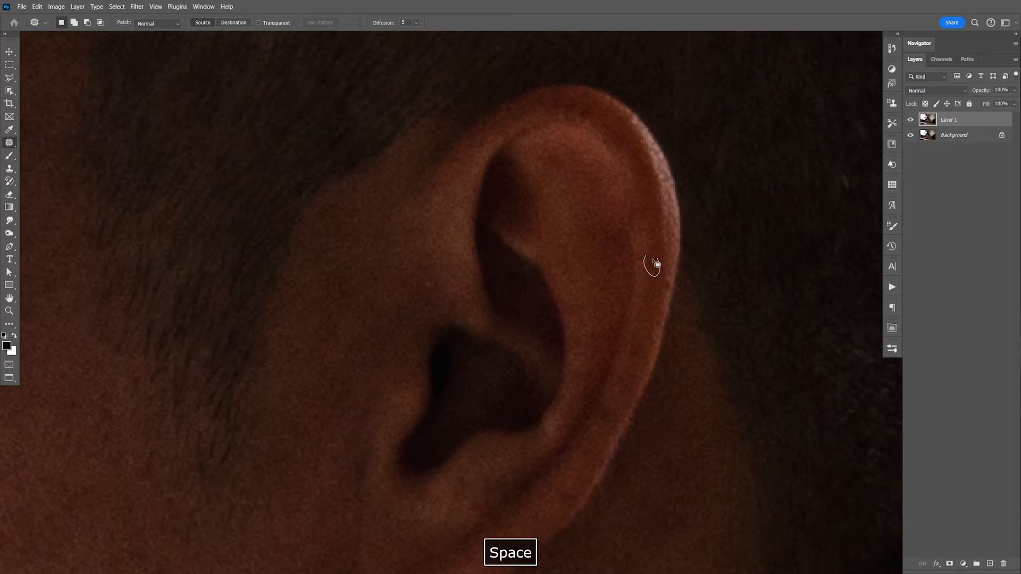
{"action": "key", "text": "ctrl+1"}
{"action": "key", "text": "space"}
{"action": "left_click_drag", "start_coordinate": [557, 335], "coordinate": [571, 315]}
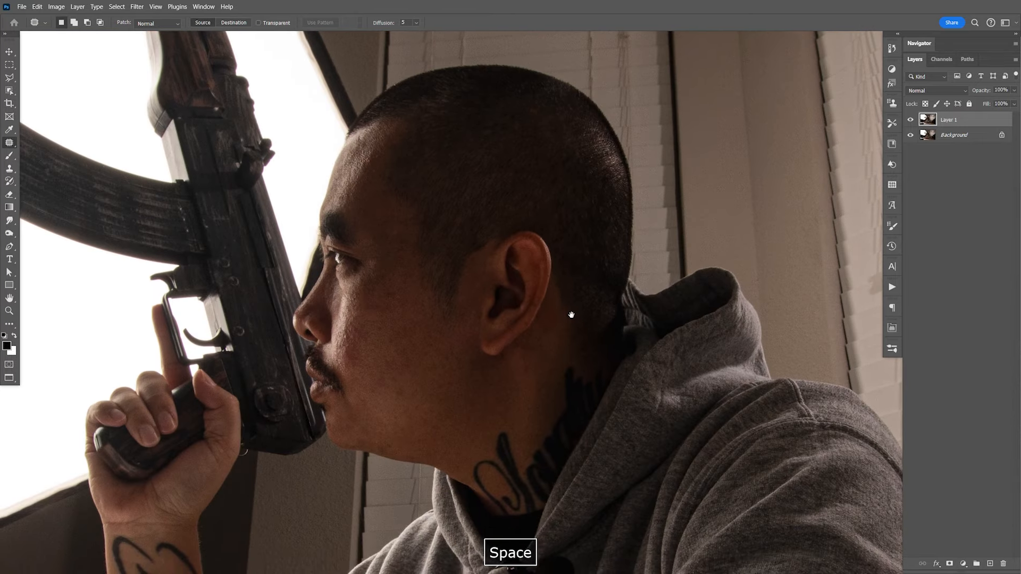
Step: Remove the clip-on microphone from the hoodie's collar using the Remove tool at size 30
{"action": "key", "text": "space"}
{"action": "left_click_drag", "start_coordinate": [592, 452], "coordinate": [519, 143]}
{"action": "key", "text": "ctrl+equal"}
{"action": "key", "text": "space"}
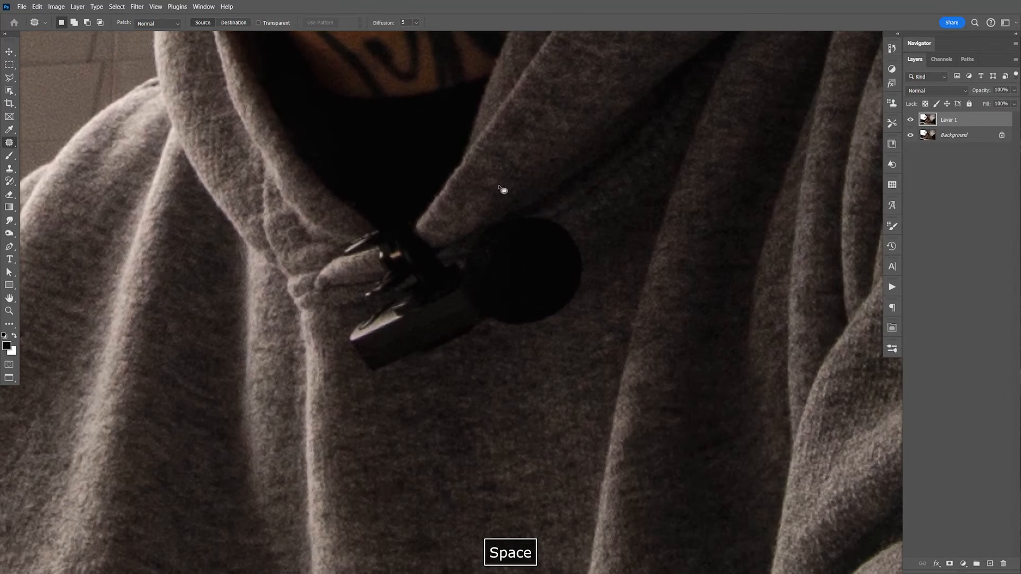
{"action": "right_click", "coordinate": [9, 145]}
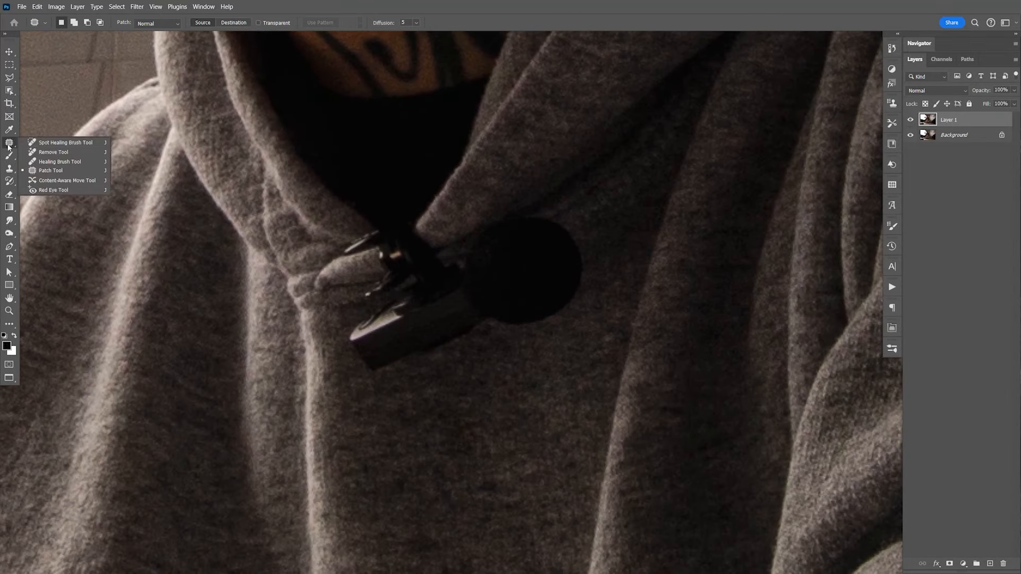
{"action": "left_click", "coordinate": [50, 151]}
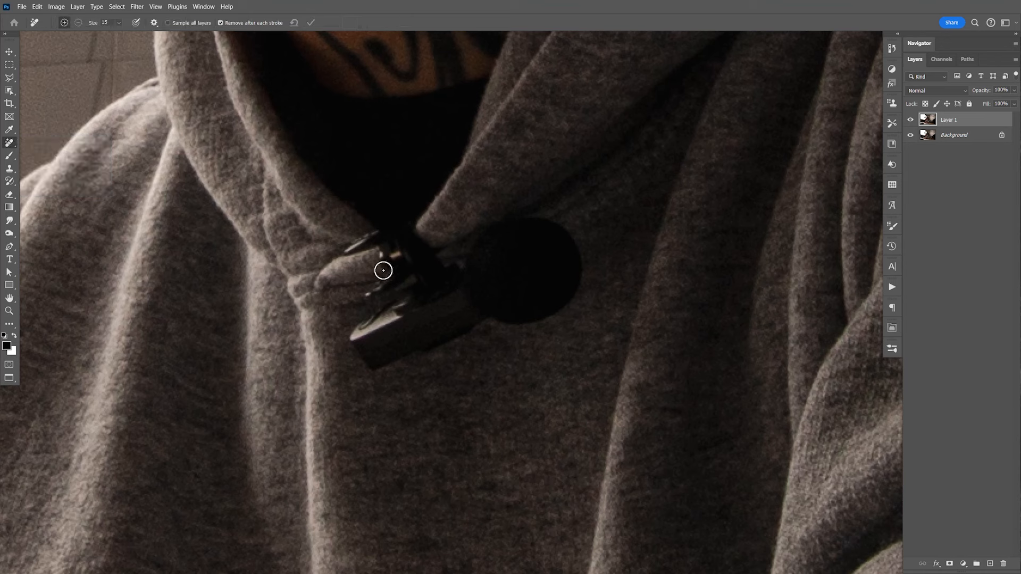
{"action": "key", "text": "bracketright"}
{"action": "key", "text": "bracketright"}
{"action": "key", "text": "bracketright"}
{"action": "mouse_move", "coordinate": [341, 247]}
{"action": "left_mouse_down"}
{"action": "mouse_move", "coordinate": [399, 230]}
{"action": "mouse_move", "coordinate": [439, 266]}
{"action": "mouse_move", "coordinate": [515, 222]}
{"action": "mouse_move", "coordinate": [579, 276]}
{"action": "mouse_move", "coordinate": [380, 376]}
{"action": "mouse_move", "coordinate": [343, 254]}
{"action": "left_mouse_up"}
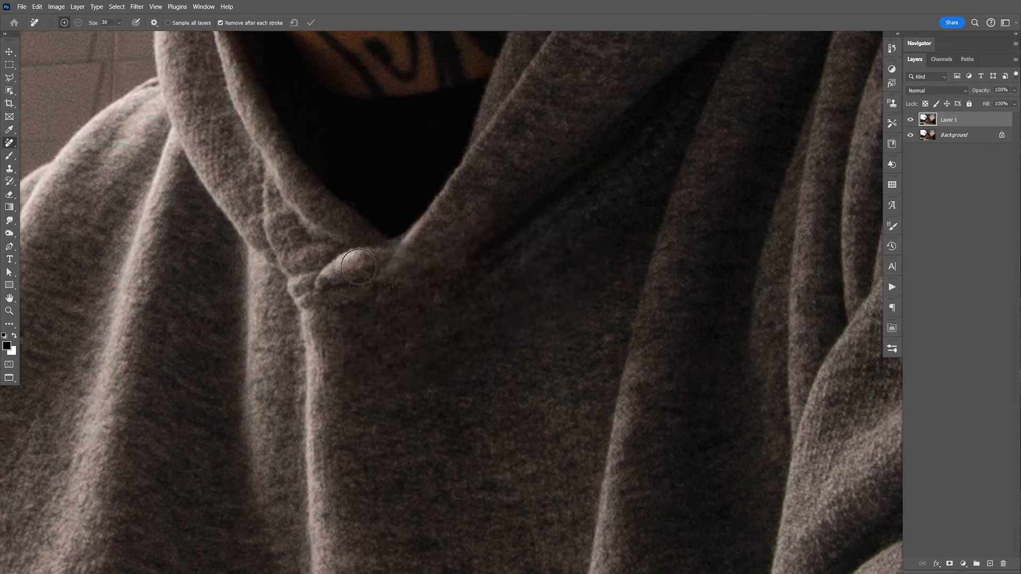
Step: Patch the smudged fabric just below the V of the hoodie's neckline using the Patch tool
{"action": "left_click", "coordinate": [446, 278]}
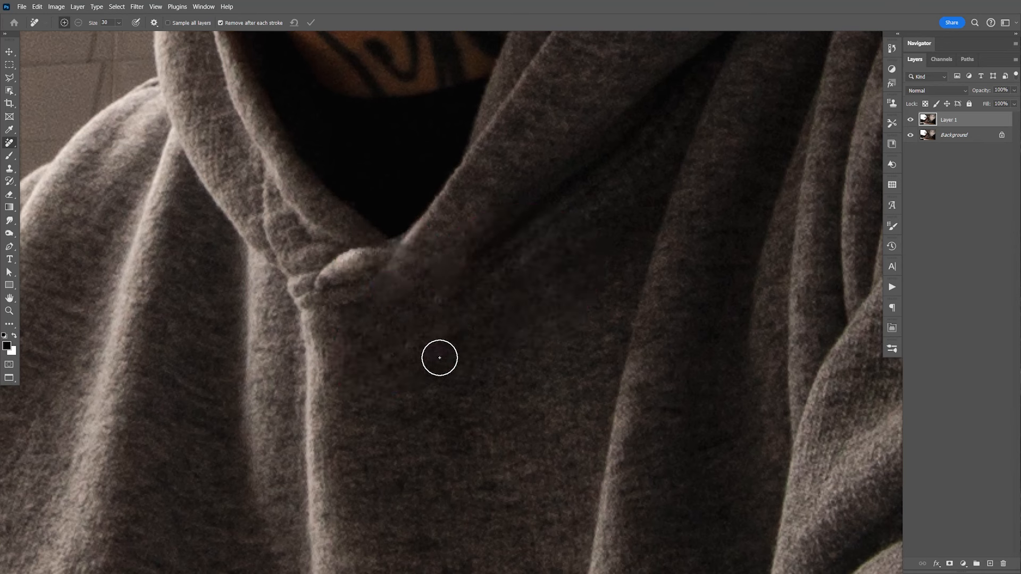
{"action": "key", "text": "ctrl+z"}
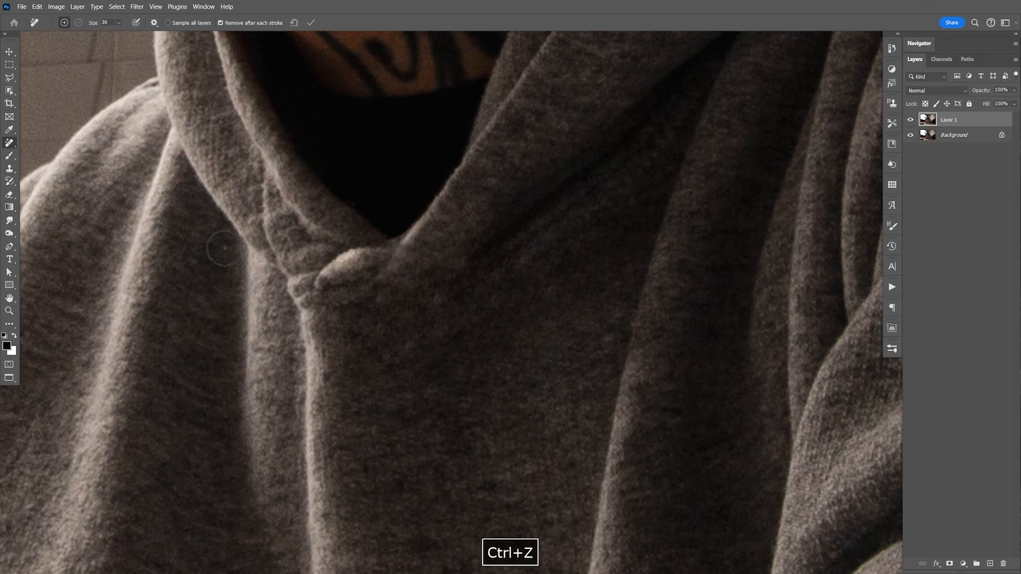
{"action": "right_click", "coordinate": [9, 142]}
{"action": "left_click", "coordinate": [53, 171]}
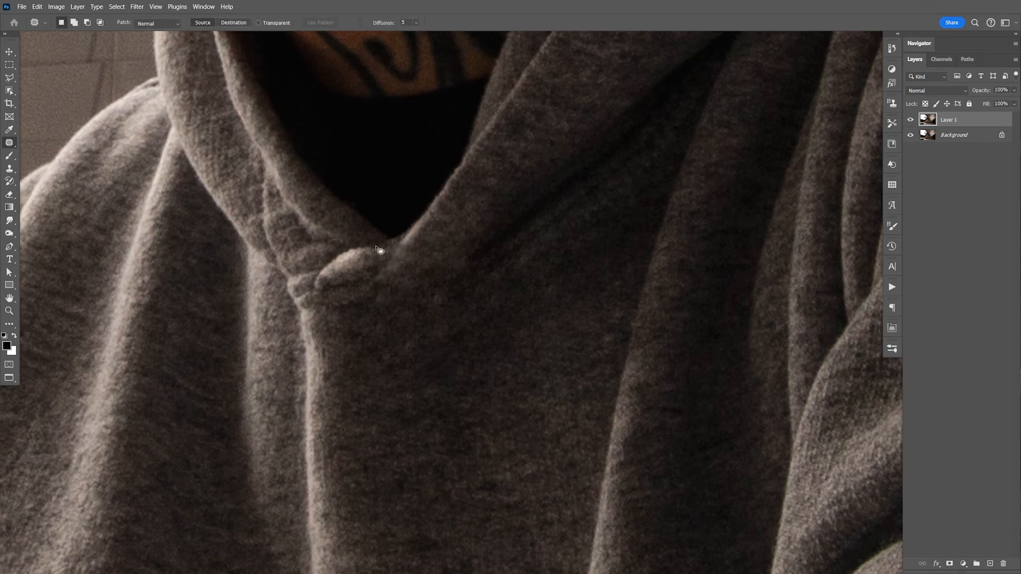
{"action": "left_click_drag", "start_coordinate": [395, 283], "coordinate": [388, 278]}
{"action": "left_click", "coordinate": [412, 264]}
{"action": "mouse_move", "coordinate": [394, 284]}
{"action": "left_mouse_down"}
{"action": "mouse_move", "coordinate": [412, 264]}
{"action": "mouse_move", "coordinate": [441, 266]}
{"action": "left_mouse_up"}
{"action": "left_click_drag", "start_coordinate": [450, 280], "coordinate": [461, 264]}
{"action": "left_click", "coordinate": [477, 266]}
Step: Patch the remaining uneven areas of fabric slightly lower on the hoodie's chest and check the whole photo
{"action": "left_click_drag", "start_coordinate": [409, 304], "coordinate": [405, 301]}
{"action": "left_click_drag", "start_coordinate": [408, 305], "coordinate": [420, 291]}
{"action": "left_click", "coordinate": [420, 291]}
{"action": "left_click_drag", "start_coordinate": [383, 349], "coordinate": [419, 319]}
{"action": "left_click", "coordinate": [419, 320]}
{"action": "left_click_drag", "start_coordinate": [403, 302], "coordinate": [432, 295]}
{"action": "left_click", "coordinate": [431, 296]}
{"action": "mouse_move", "coordinate": [416, 333]}
{"action": "left_mouse_down"}
{"action": "mouse_move", "coordinate": [429, 333]}
{"action": "mouse_move", "coordinate": [418, 332]}
{"action": "left_mouse_up"}
{"action": "left_click_drag", "start_coordinate": [423, 335], "coordinate": [436, 312]}
{"action": "left_click", "coordinate": [436, 312]}
{"action": "key", "text": "ctrl+minus"}
{"action": "key", "text": "ctrl+minus"}
{"action": "key", "text": "ctrl+minus"}
{"action": "key", "text": "ctrl+minus"}
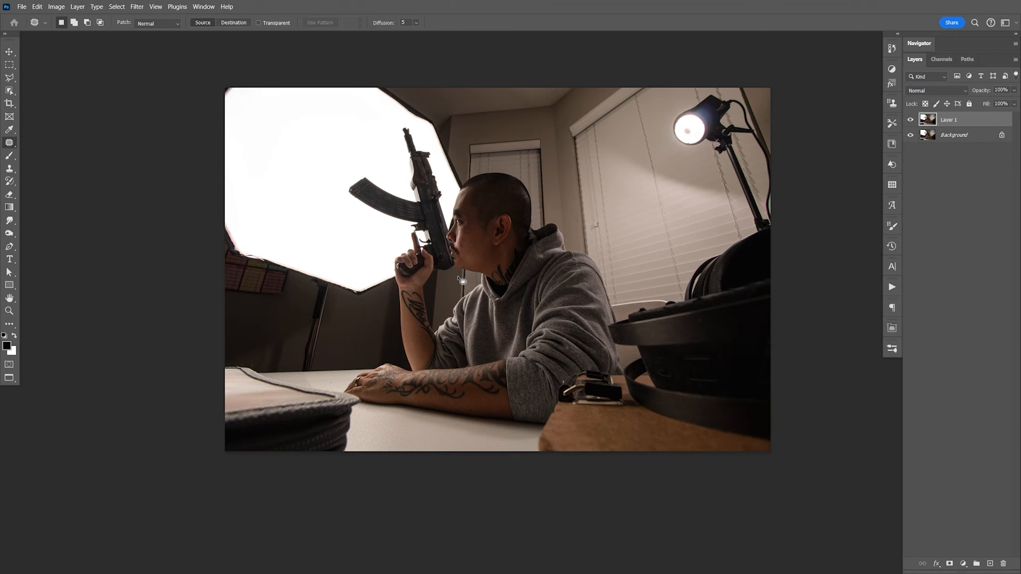
Step: Create a new document of 1920 x 1080 pixels at 72 pixels/inch in RGB Color with a white background
{"action": "key", "text": "F9"}
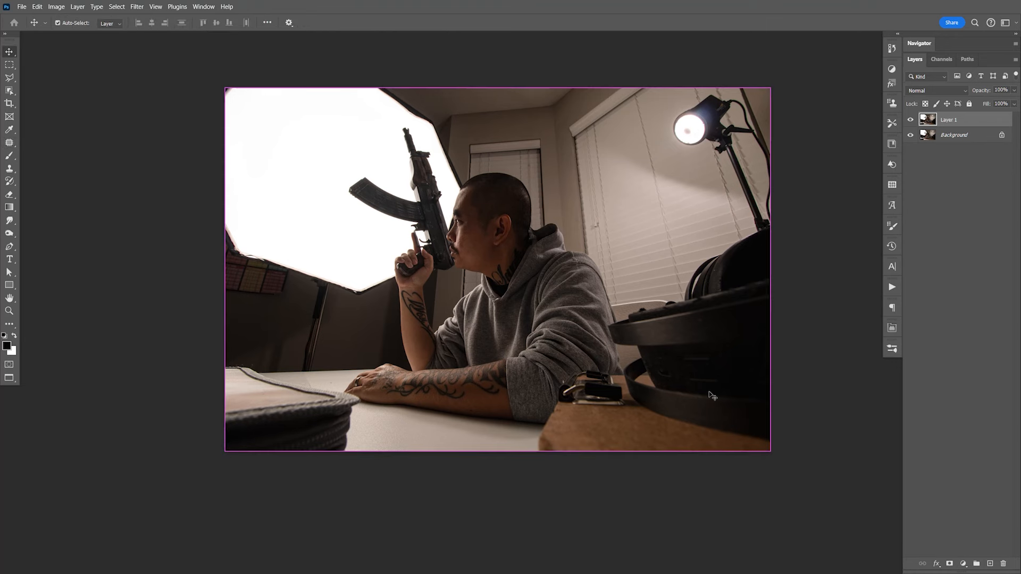
{"action": "key", "text": "ctrl+n"}
{"action": "double_click", "coordinate": [653, 153]}
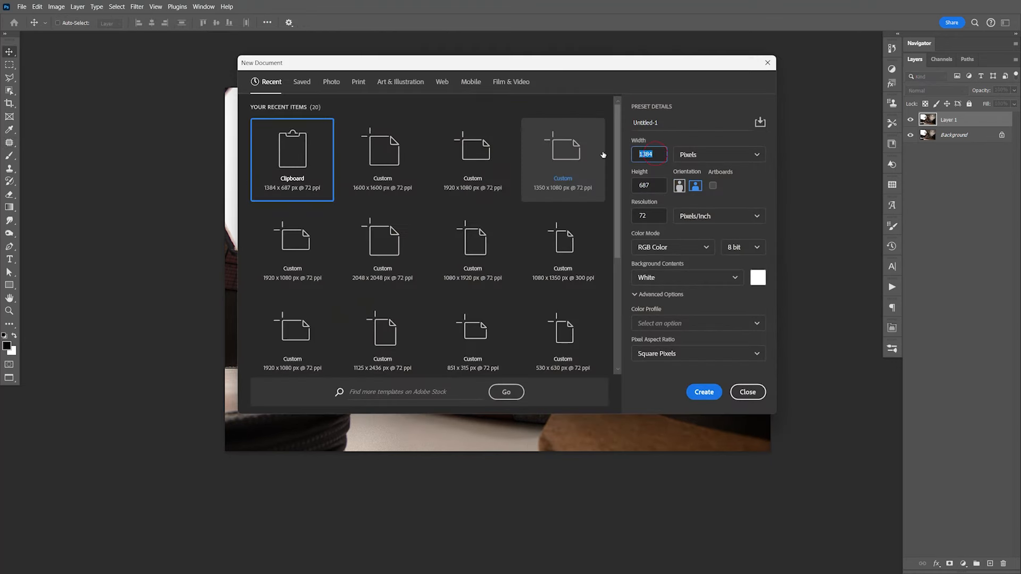
{"action": "type", "text": "1920"}
{"action": "key", "text": "Tab"}
{"action": "type", "text": "108"}
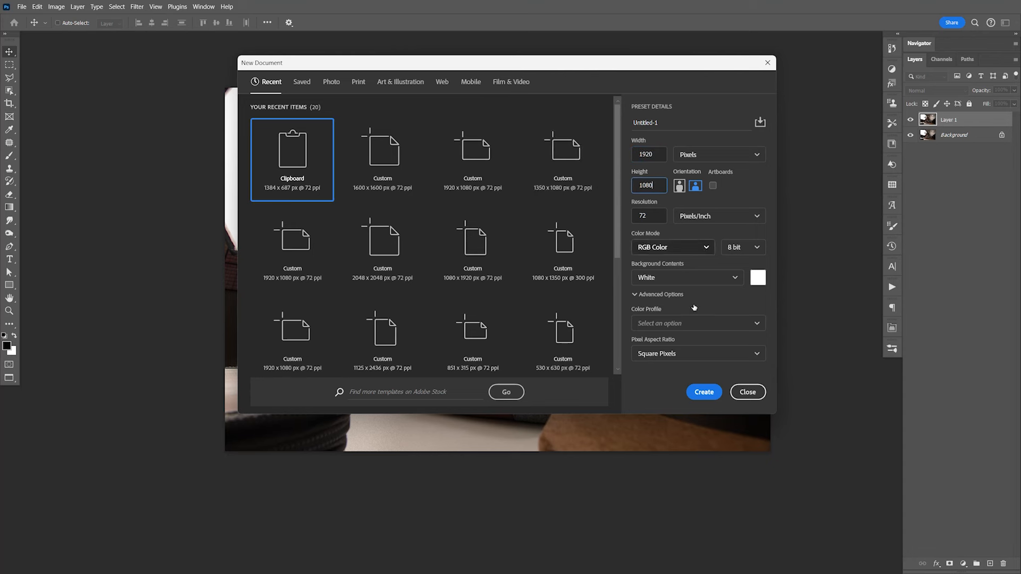
{"action": "left_click", "coordinate": [704, 392]}
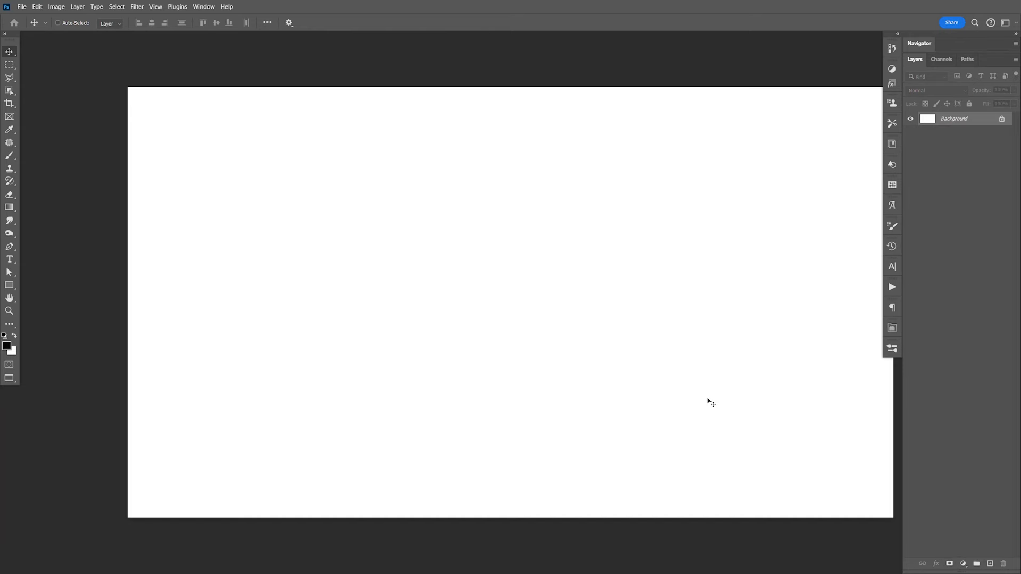
{"action": "key", "text": "space"}
{"action": "left_click_drag", "start_coordinate": [711, 398], "coordinate": [667, 410]}
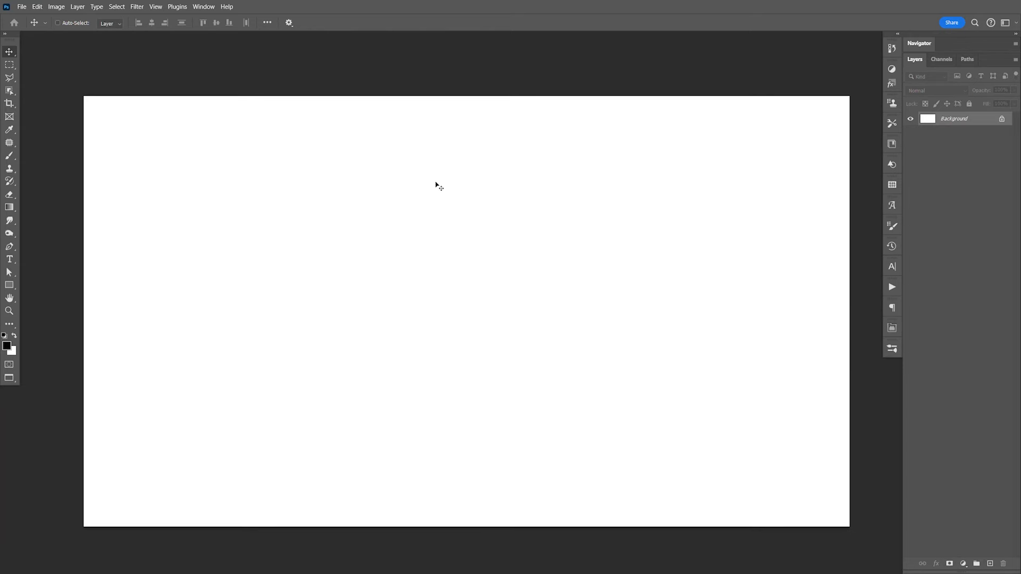
Step: Duplicate the retouched Layer 1 of IMG_6599.psd into the new document and close the photo's document
{"action": "key", "text": "ctrl+Tab"}
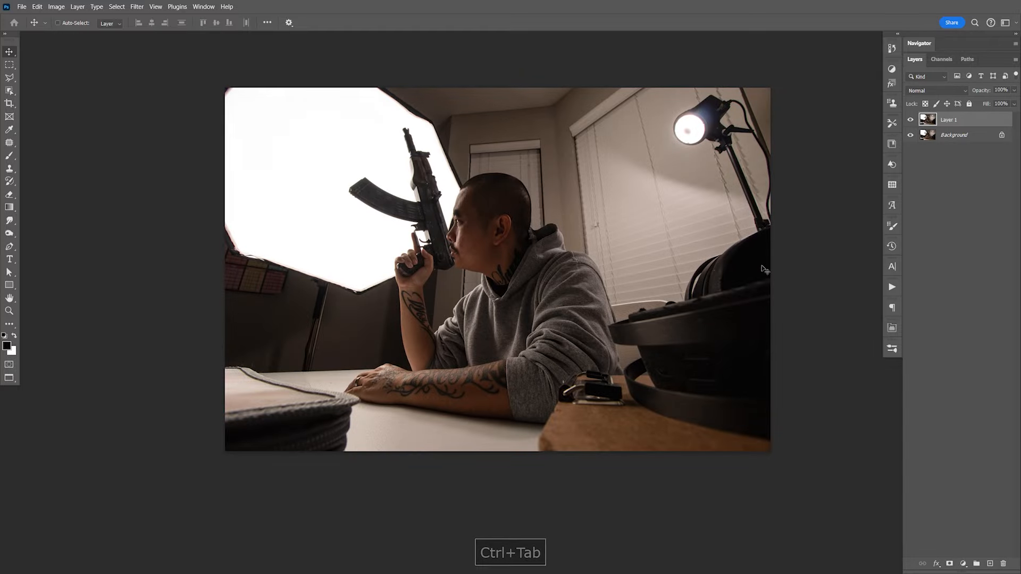
{"action": "key", "text": "ctrl+Tab"}
{"action": "key", "text": "ctrl+Tab"}
{"action": "key", "text": "ctrl+Tab"}
{"action": "key", "text": "ctrl+Tab"}
{"action": "key", "text": "ctrl+Tab"}
{"action": "key", "text": "ctrl+Tab"}
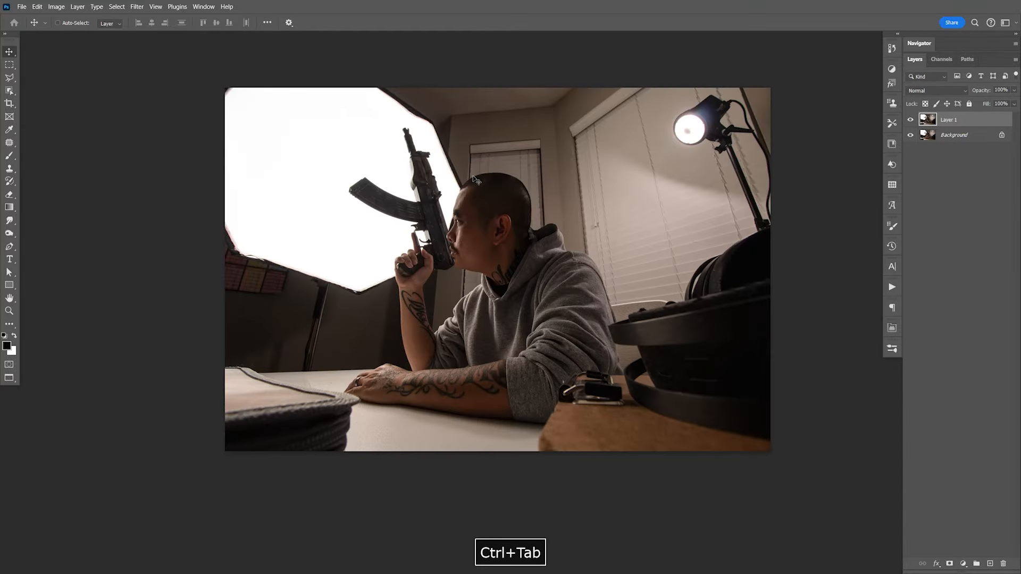
{"action": "right_click", "coordinate": [968, 125]}
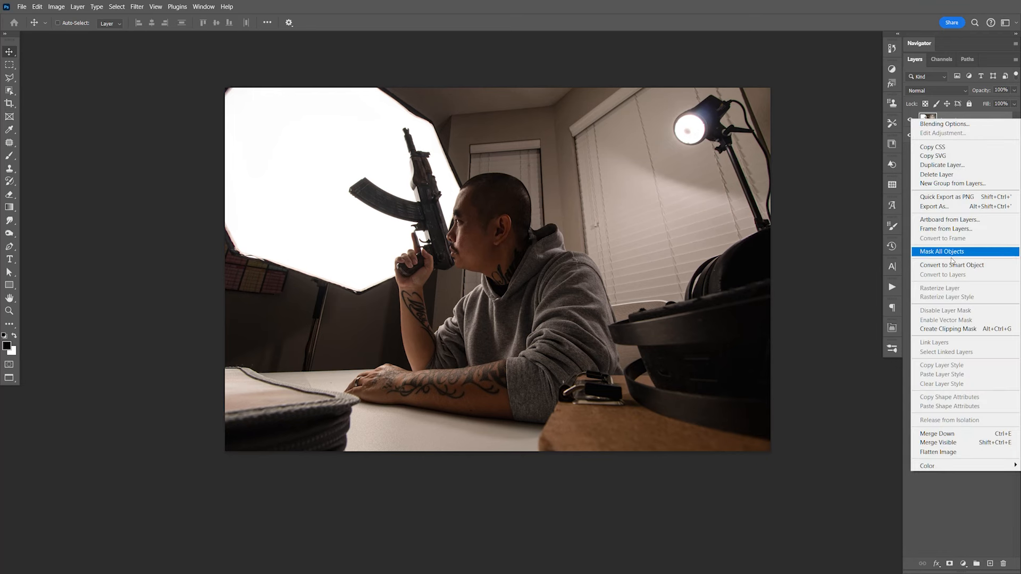
{"action": "left_click", "coordinate": [967, 165]}
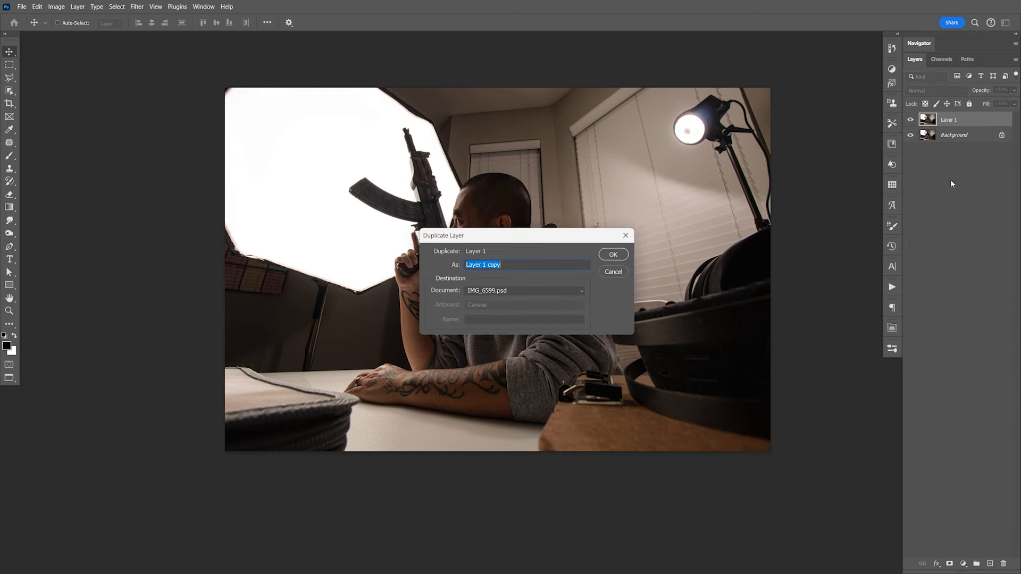
{"action": "left_click", "coordinate": [513, 291]}
{"action": "left_click", "coordinate": [513, 309]}
{"action": "left_click", "coordinate": [612, 255]}
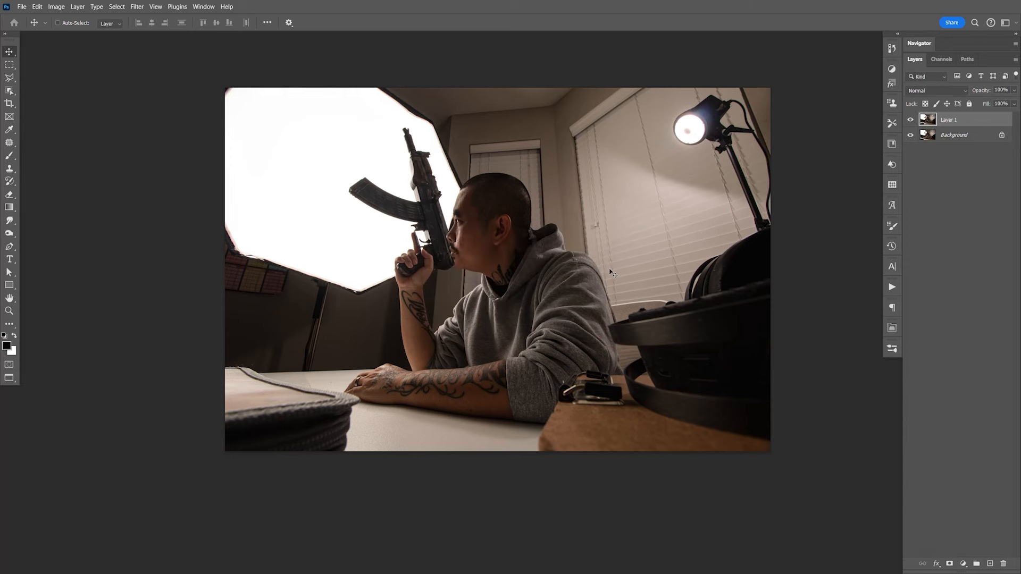
{"action": "key", "text": "ctrl+w"}
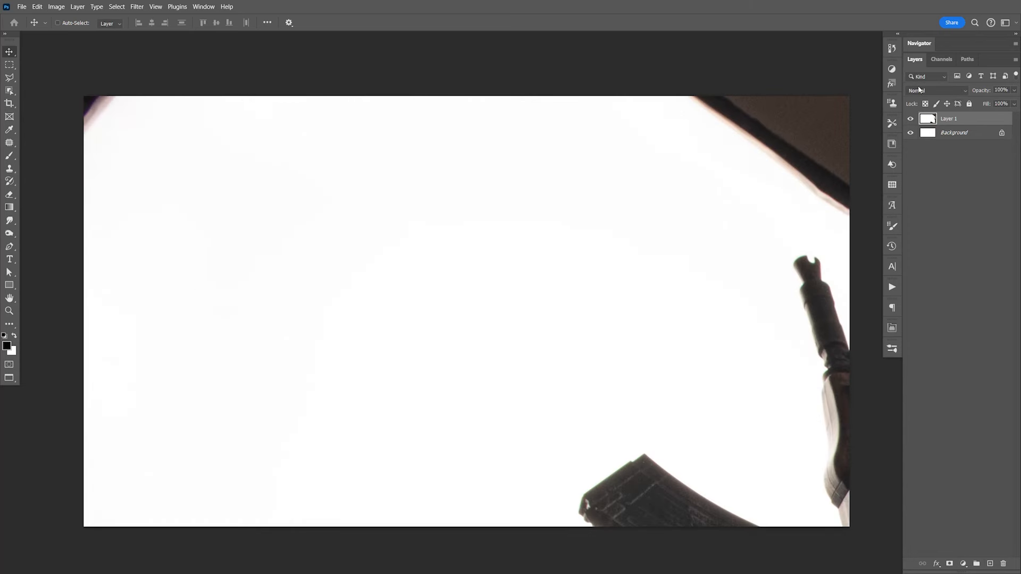
Step: Convert the copied photo layer to a smart object and scale it down to the height of the canvas
{"action": "right_click", "coordinate": [957, 126]}
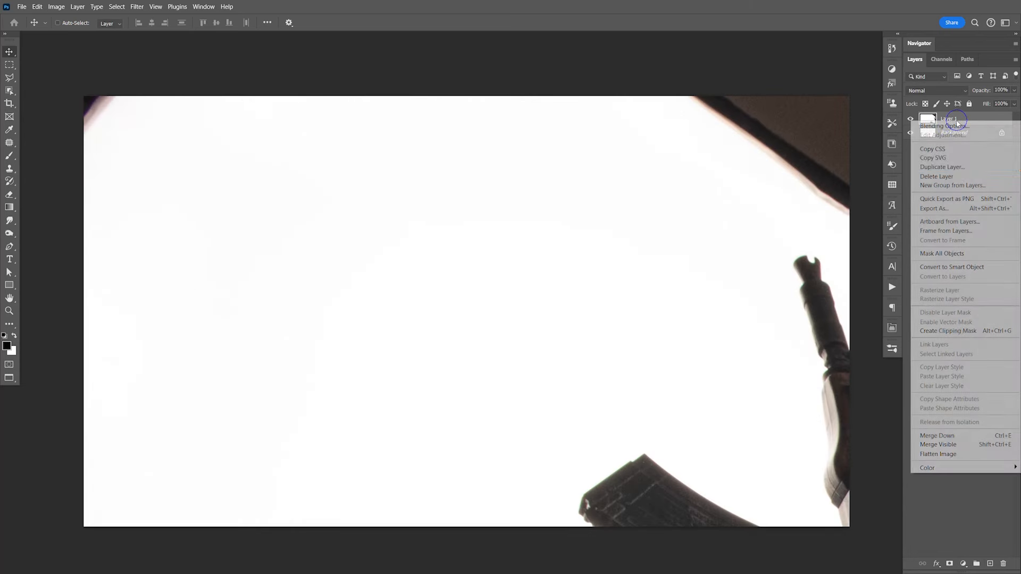
{"action": "left_click", "coordinate": [960, 267]}
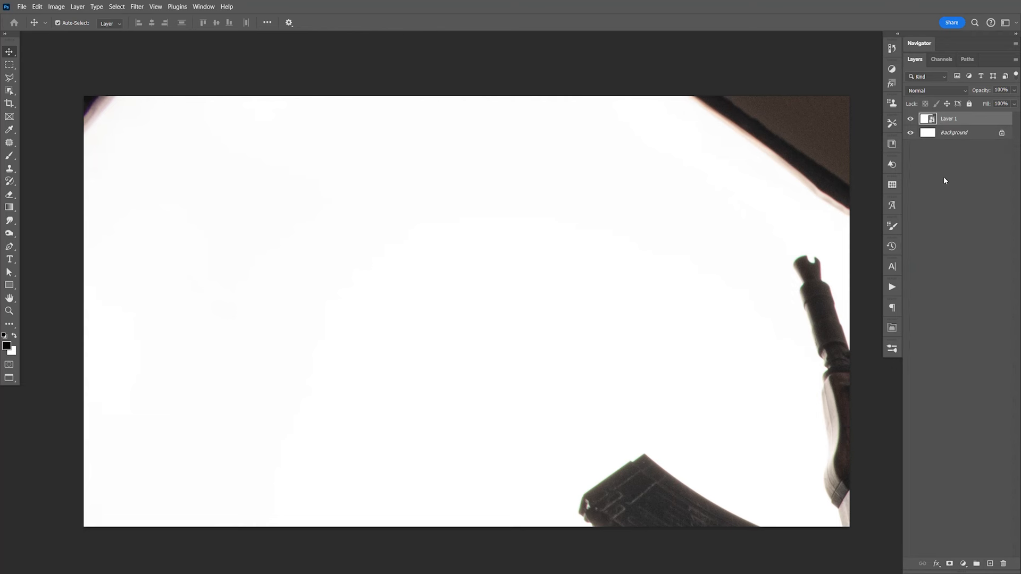
{"action": "key", "text": "ctrl+minus"}
{"action": "key", "text": "ctrl+minus"}
{"action": "key", "text": "ctrl+minus"}
{"action": "key", "text": "ctrl+minus"}
{"action": "key", "text": "ctrl+minus"}
{"action": "key", "text": "ctrl+t"}
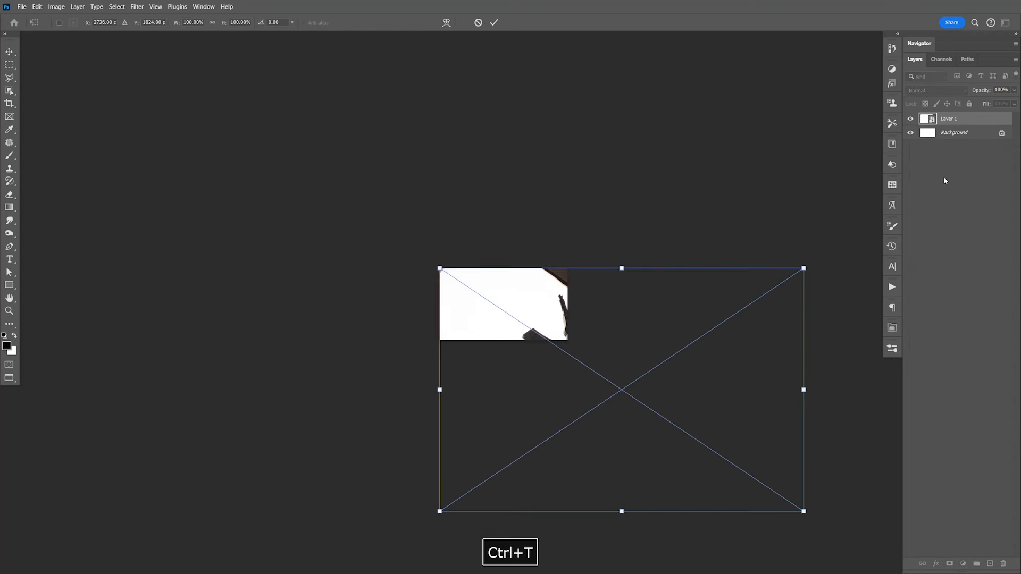
{"action": "left_click_drag", "start_coordinate": [752, 476], "coordinate": [495, 340]}
{"action": "key", "text": "Return"}
{"action": "key", "text": "ctrl+equal"}
{"action": "key", "text": "ctrl+equal"}
{"action": "key", "text": "ctrl+equal"}
{"action": "key", "text": "ctrl+equal"}
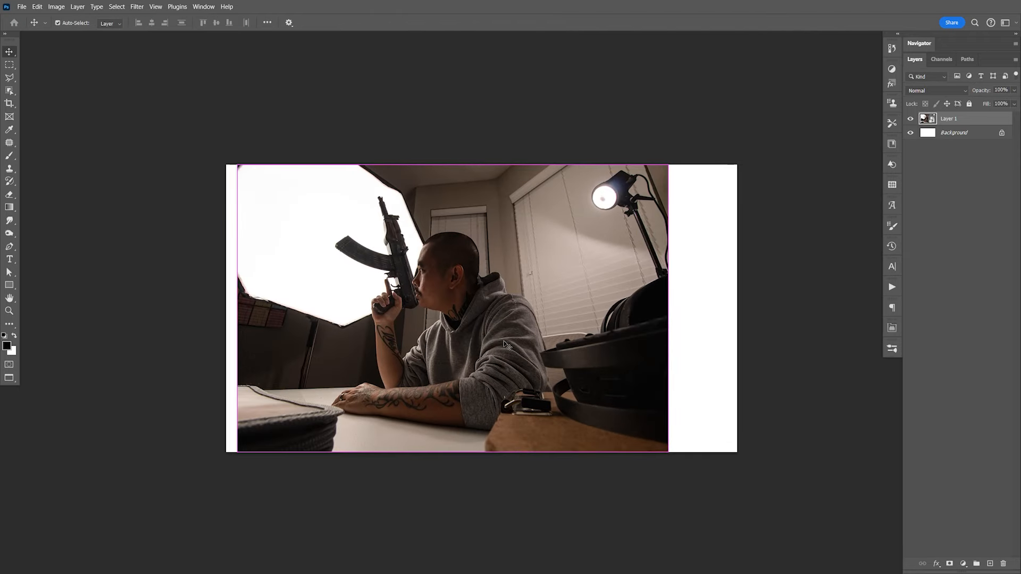
{"action": "key", "text": "ctrl+equal"}
{"action": "key", "text": "ctrl+minus"}
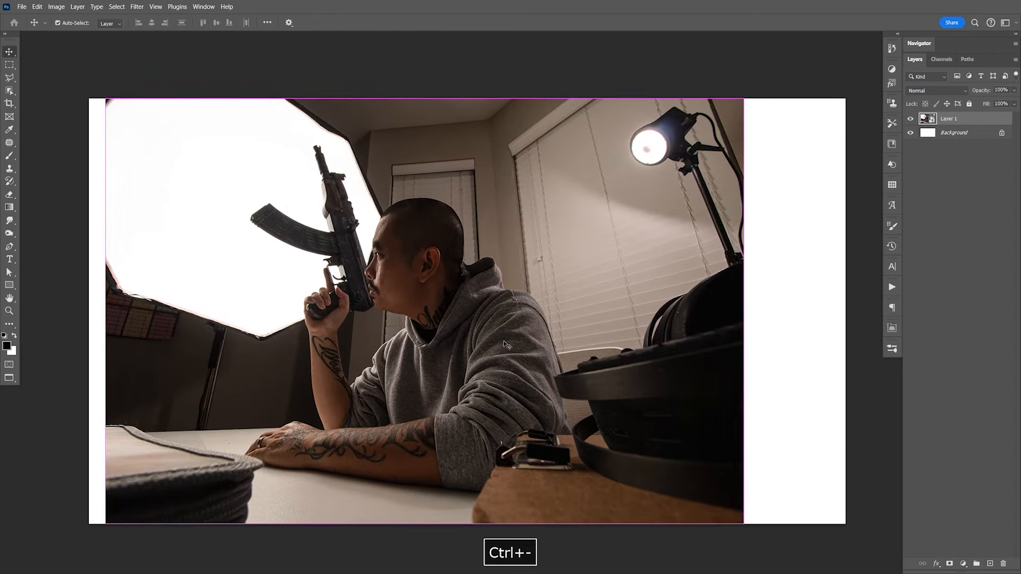
Step: Enlarge the photo slightly beyond the canvas height and move it right, leaving about the left fifth of the canvas empty
{"action": "key", "text": "ctrl+minus"}
{"action": "key", "text": "ctrl+t"}
{"action": "left_click_drag", "start_coordinate": [669, 164], "coordinate": [686, 153]}
{"action": "key", "text": "Return"}
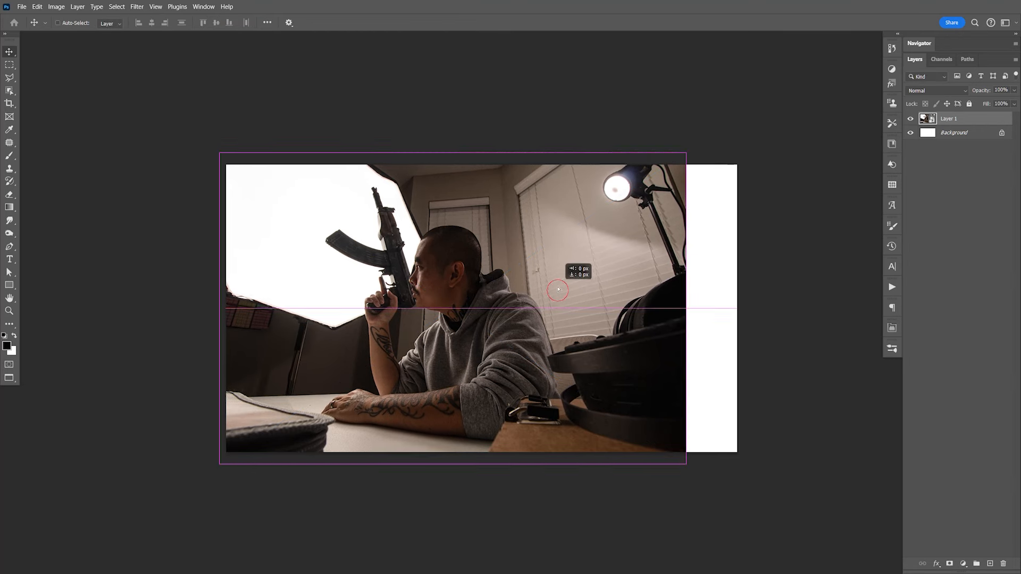
{"action": "left_click_drag", "start_coordinate": [544, 326], "coordinate": [654, 345]}
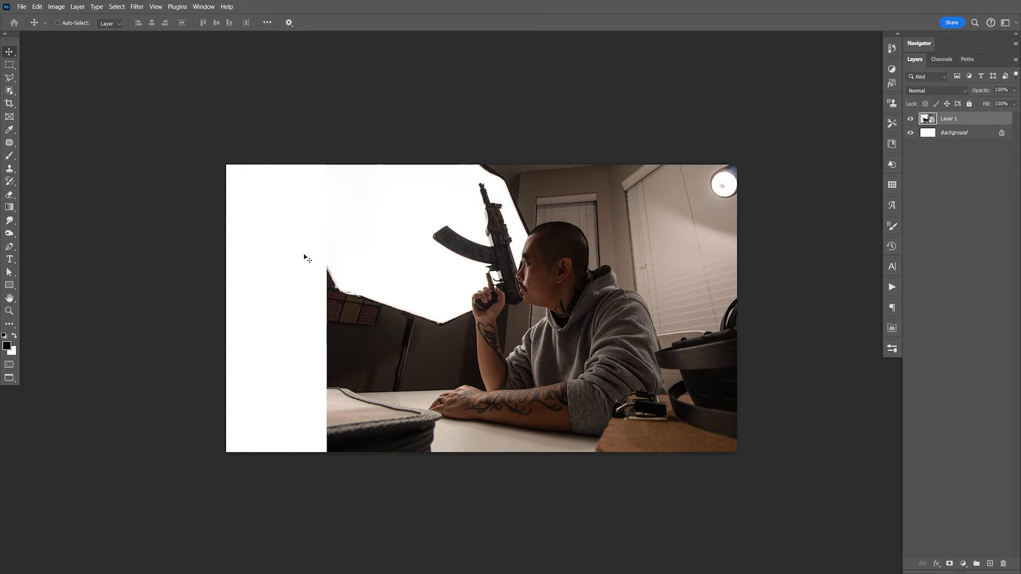
{"action": "left_click_drag", "start_coordinate": [639, 345], "coordinate": [644, 345]}
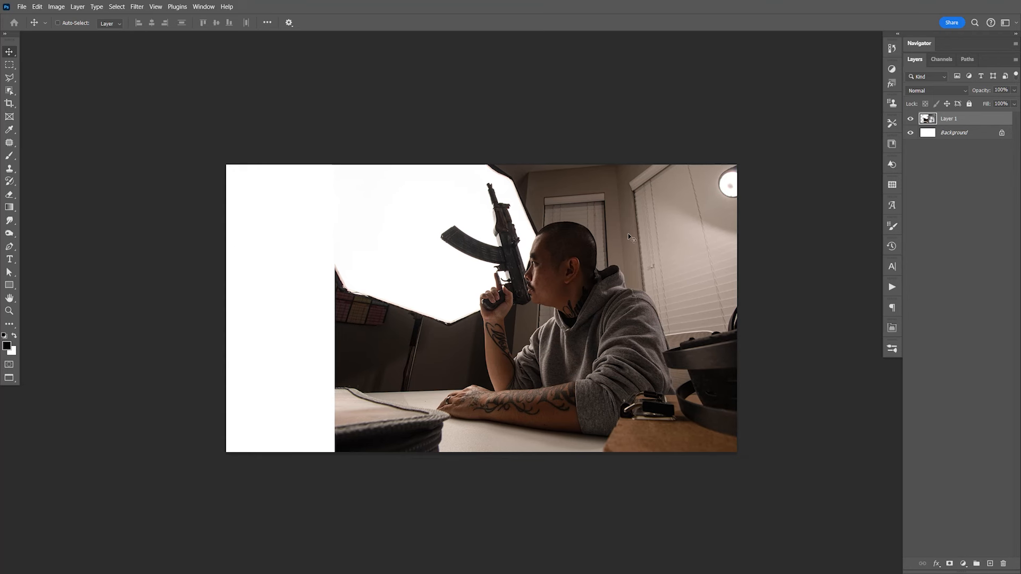
Step: Put the photo layer into a new group named main
{"action": "key", "text": "ctrl+g"}
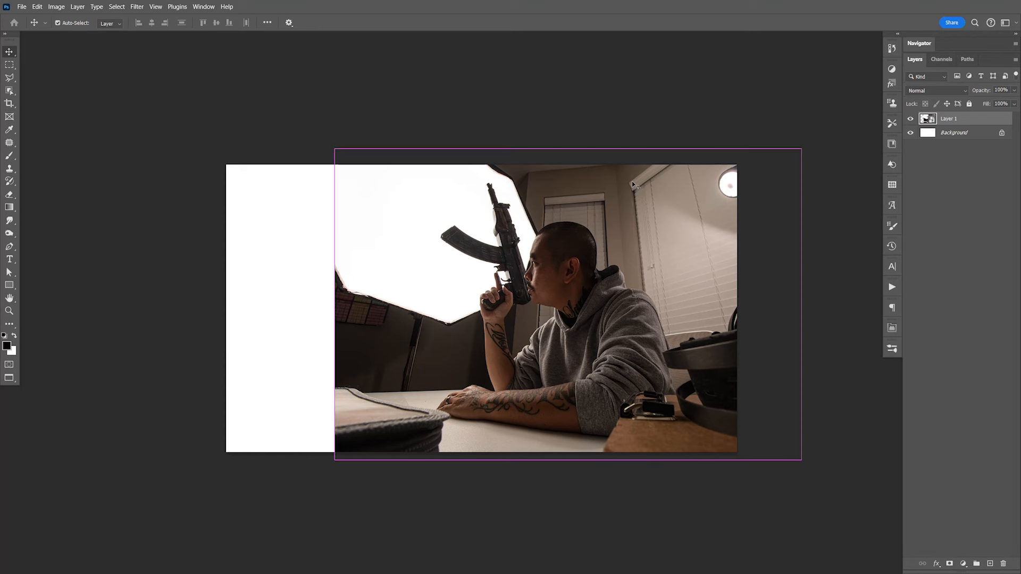
{"action": "double_click", "coordinate": [955, 117]}
{"action": "type", "text": "main"}
{"action": "key", "text": "Return"}
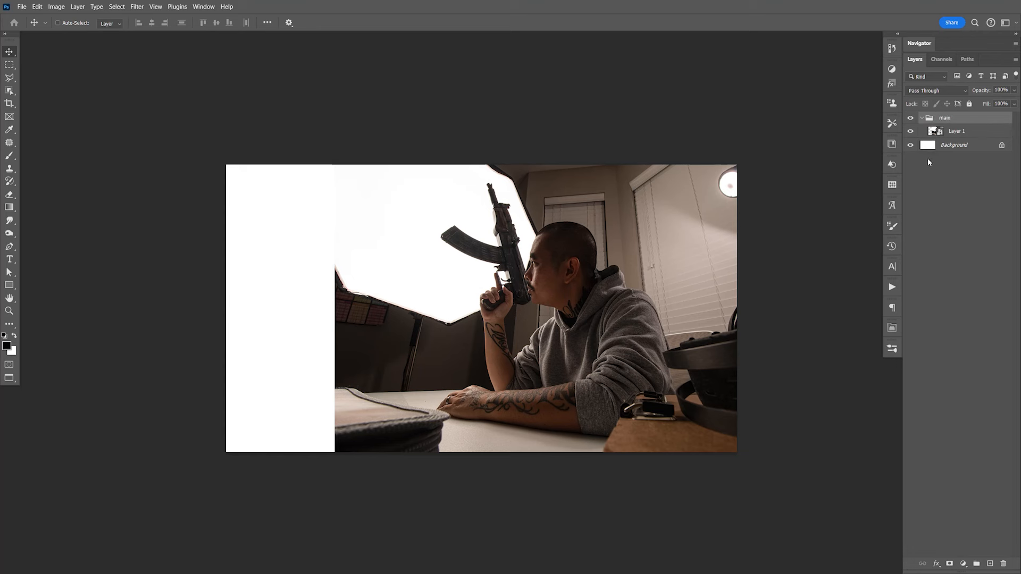
Step: Invert the white Background layer to black and save the document
{"action": "left_click", "coordinate": [952, 146]}
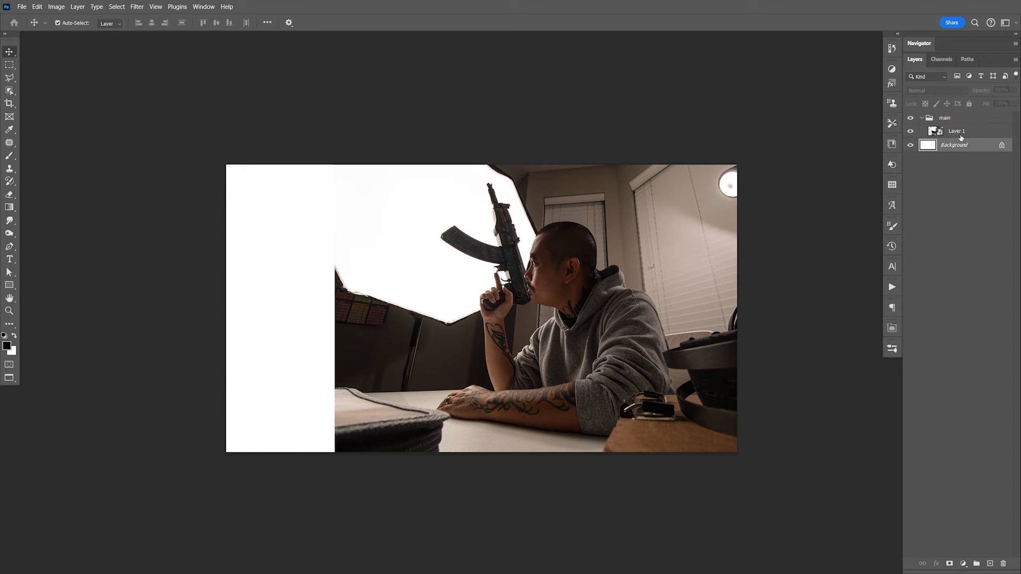
{"action": "key", "text": "ctrl+i"}
{"action": "key", "text": "ctrl+s"}
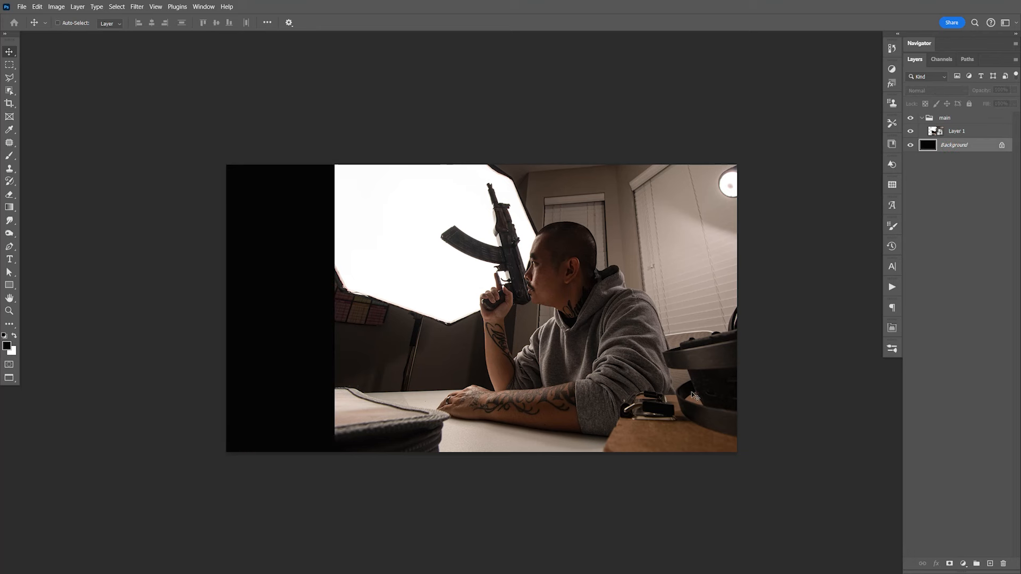
{"action": "key", "text": "F9"}
Step: Rotate the photo layer clockwise by about 11° and enlarge it so the man fills more of the canvas
{"action": "left_click", "coordinate": [967, 133]}
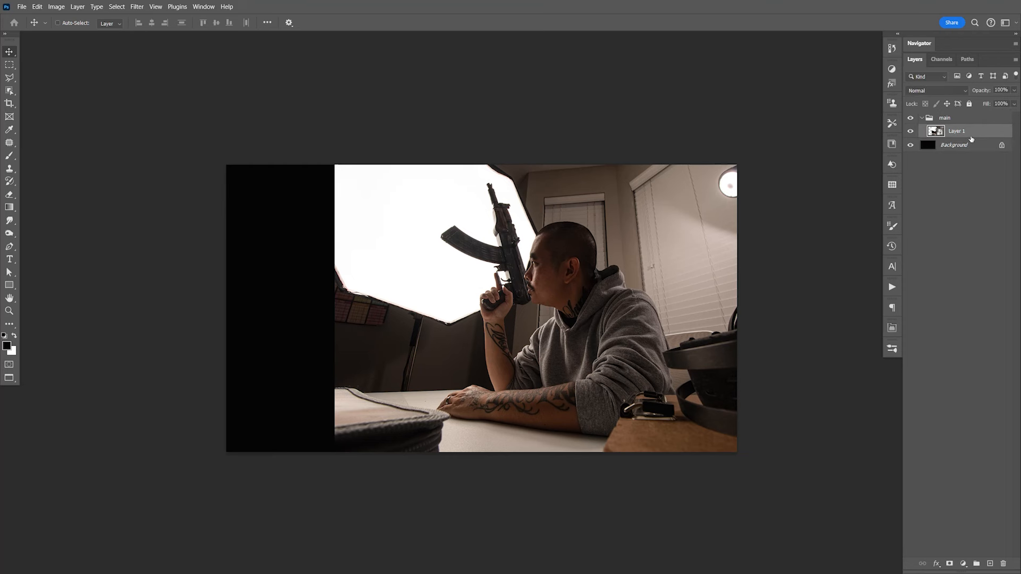
{"action": "key", "text": "ctrl+t"}
{"action": "left_click_drag", "start_coordinate": [803, 114], "coordinate": [827, 168]}
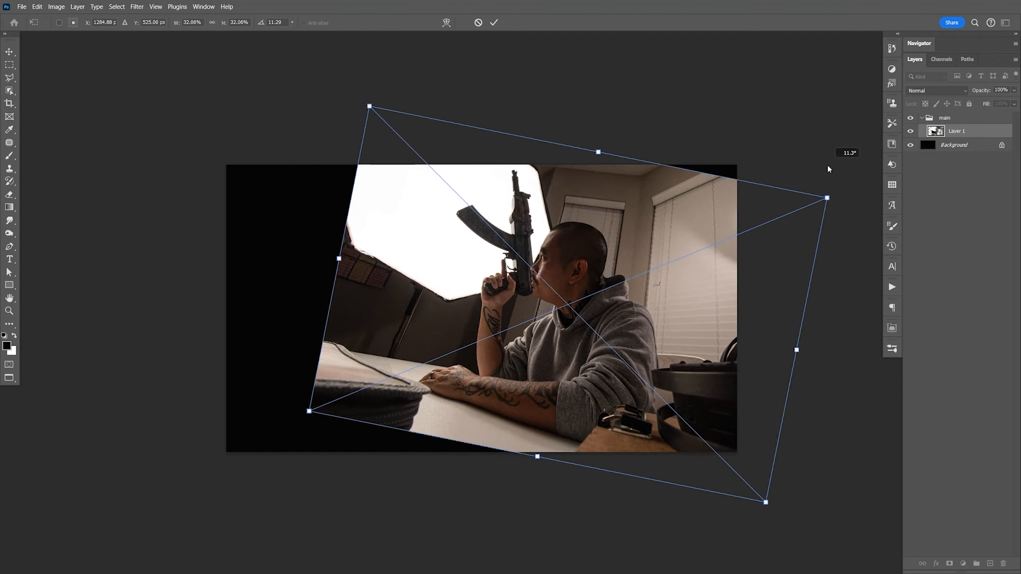
{"action": "left_click_drag", "start_coordinate": [828, 168], "coordinate": [827, 170]}
{"action": "left_click_drag", "start_coordinate": [599, 152], "coordinate": [620, 122]}
{"action": "left_click_drag", "start_coordinate": [640, 210], "coordinate": [639, 208]}
{"action": "left_click_drag", "start_coordinate": [607, 116], "coordinate": [609, 111]}
{"action": "key", "text": "Return"}
Step: Move the rotated photo down and to the right, and nudge it up slightly to finish framing the man
{"action": "mouse_move", "coordinate": [670, 340]}
{"action": "left_mouse_down"}
{"action": "mouse_move", "coordinate": [676, 334]}
{"action": "mouse_move", "coordinate": [690, 353]}
{"action": "left_mouse_up"}
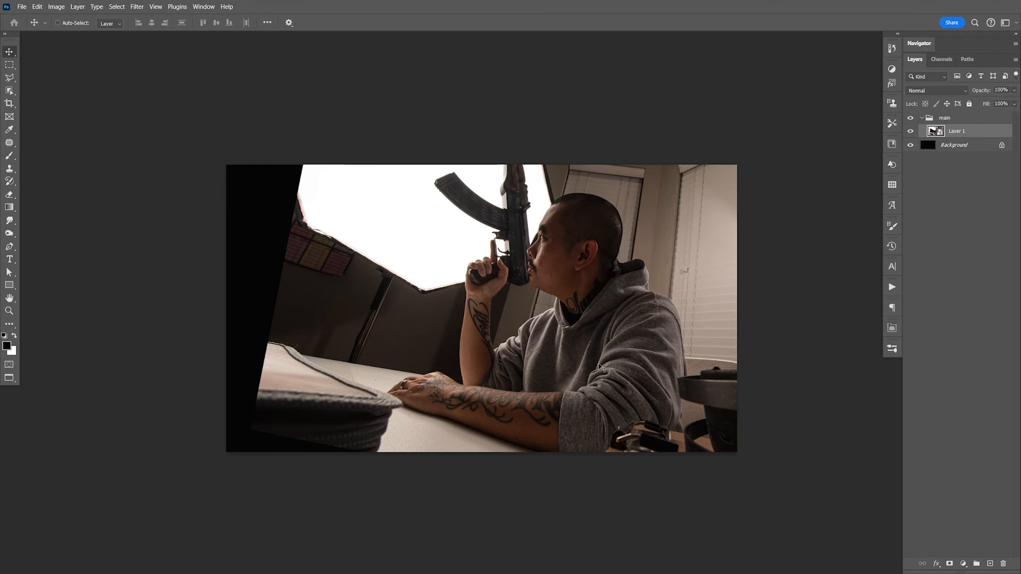
{"action": "left_click_drag", "start_coordinate": [601, 303], "coordinate": [615, 315]}
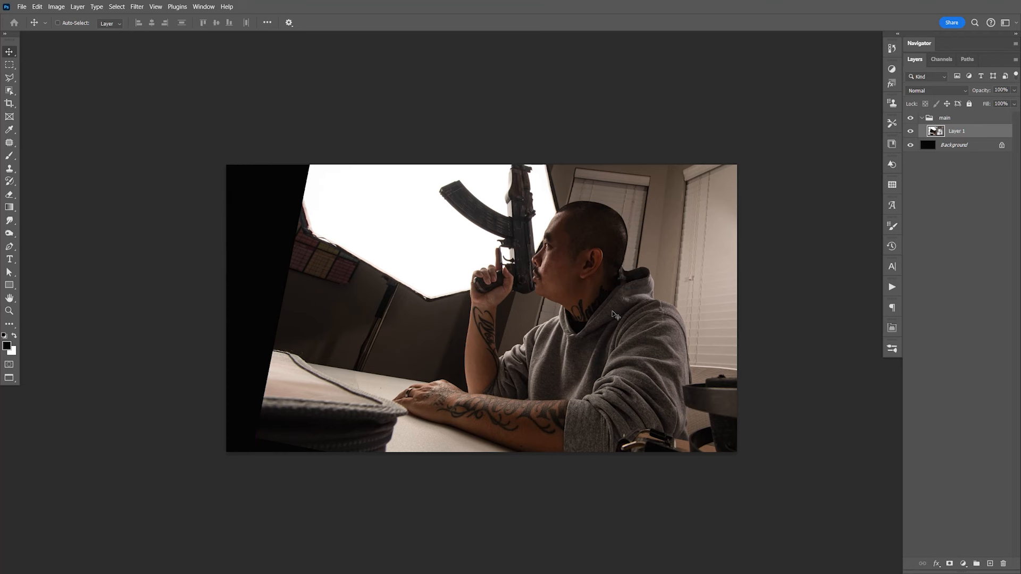
{"action": "key", "text": "Up"}
{"action": "key", "text": "Up"}
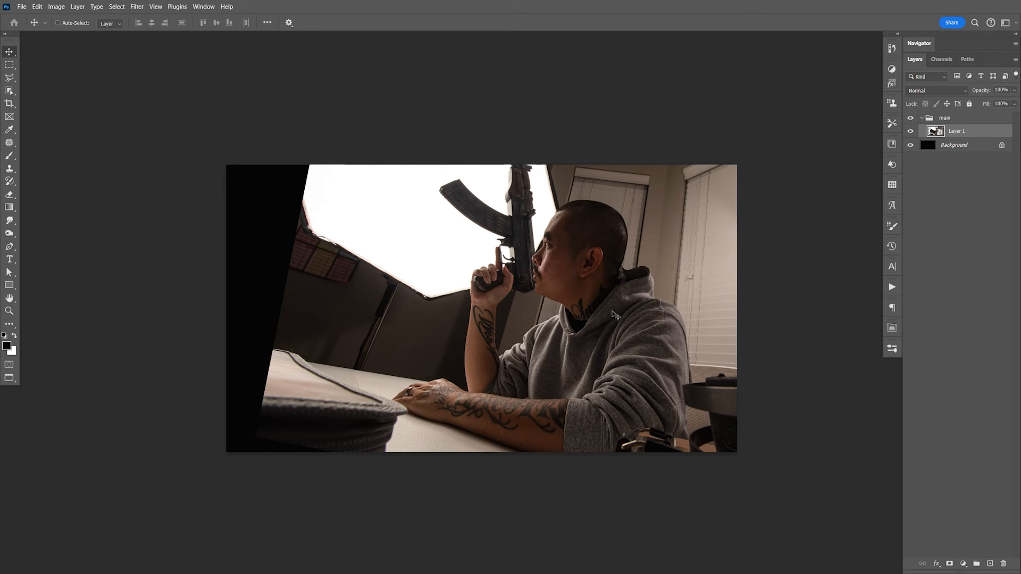
Step: Inspect the full photo inside the smart object and return to the composition
{"action": "key", "text": "F9"}
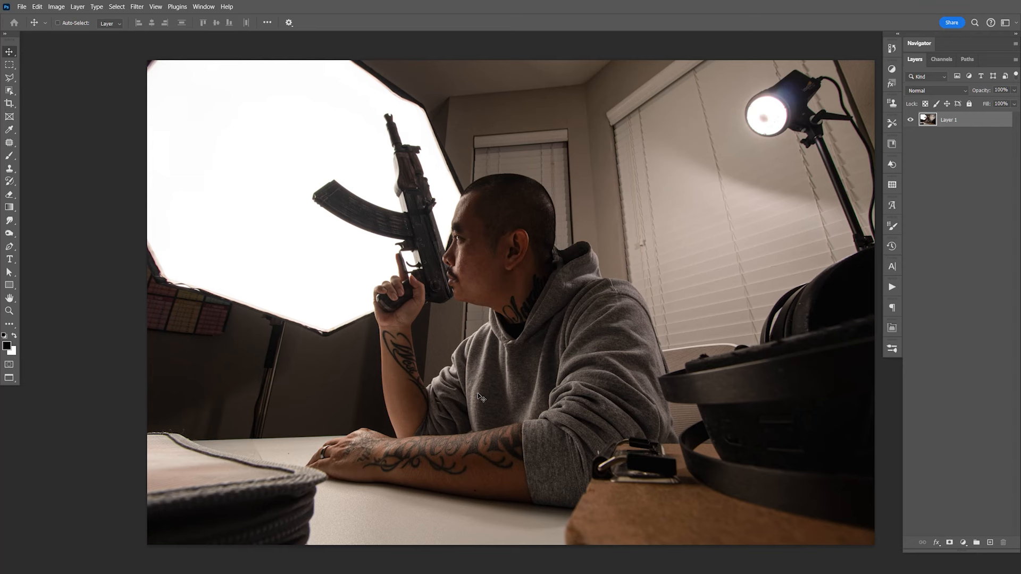
{"action": "key", "text": "ctrl+w"}
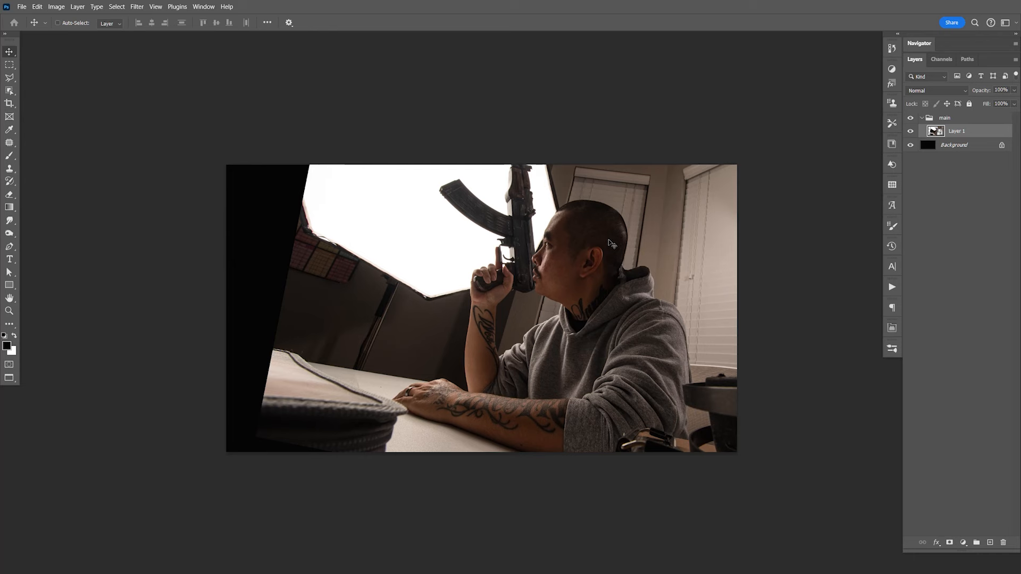
{"action": "key", "text": "ctrl+t"}
{"action": "left_click_drag", "start_coordinate": [186, 306], "coordinate": [171, 324]}
{"action": "key", "text": "ctrl+z"}
Step: Duplicate the photo layer inside the main group
{"action": "key", "text": "ctrl+j"}
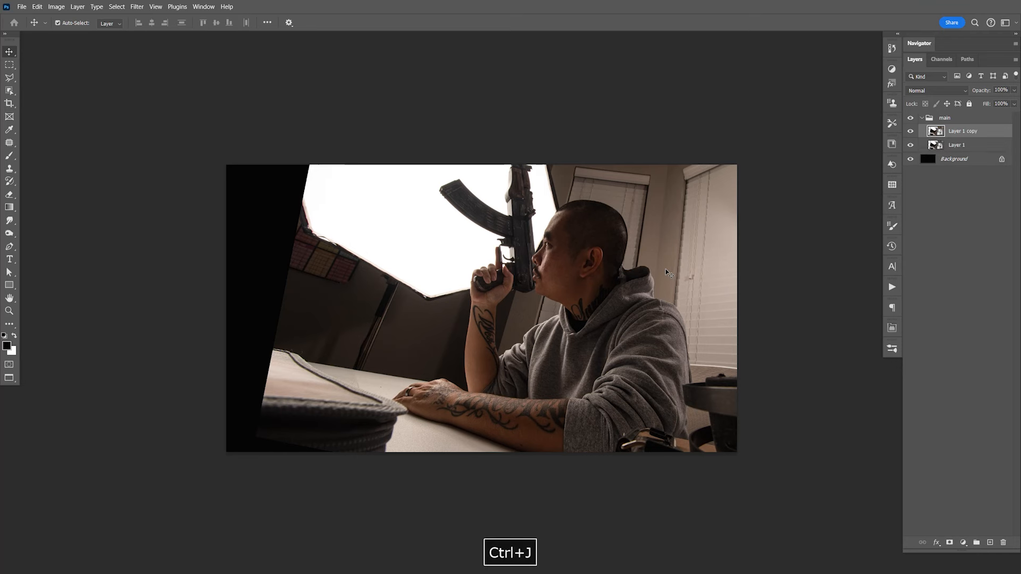
Step: Rasterize the duplicated photo layer in the main group
{"action": "right_click", "coordinate": [962, 132]}
{"action": "left_click", "coordinate": [899, 328]}
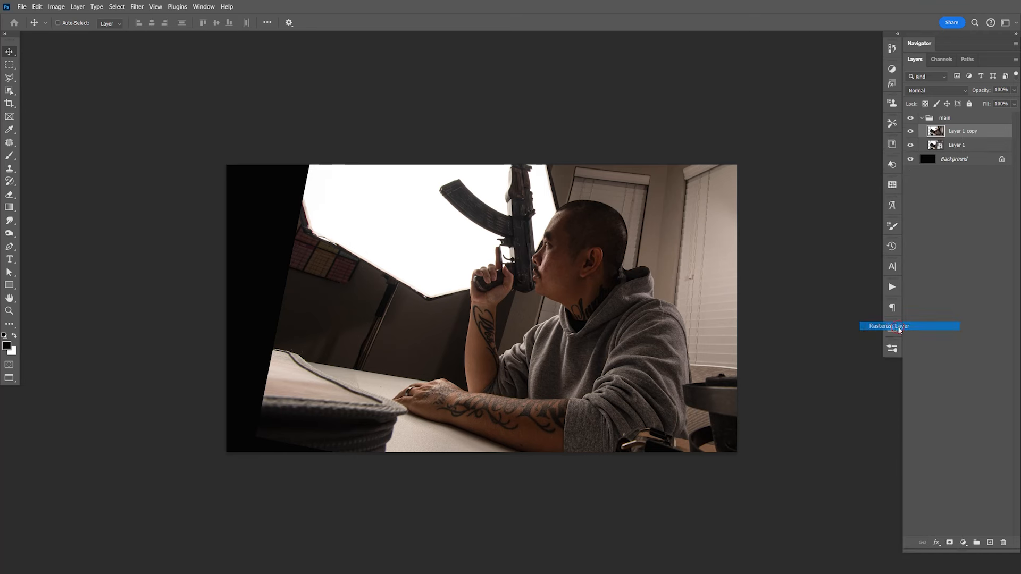
{"action": "left_click", "coordinate": [893, 328]}
{"action": "left_click", "coordinate": [937, 287]}
Step: Hide the original smart object photo layer and make the rasterized copy the active layer
{"action": "left_click", "coordinate": [911, 146]}
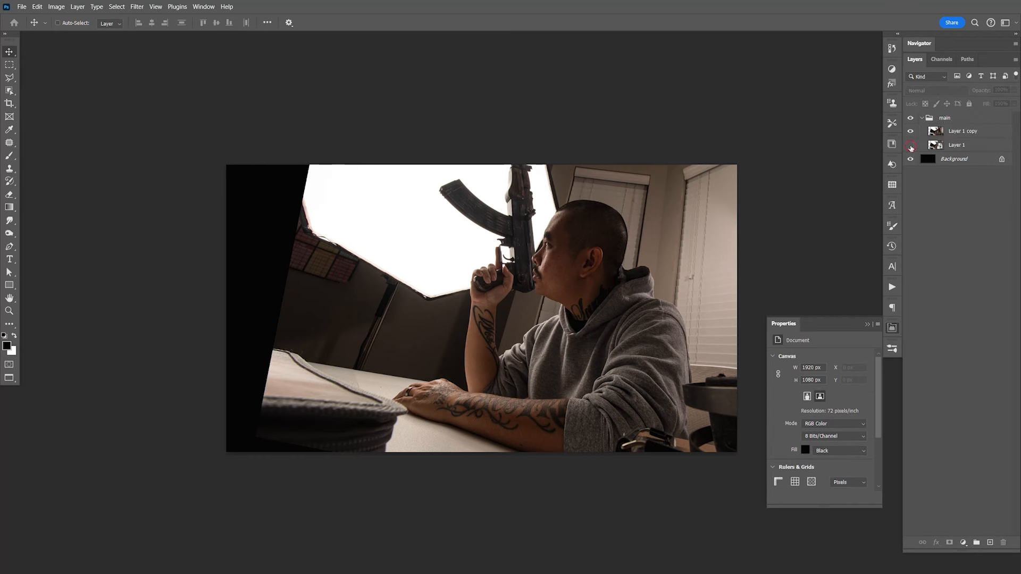
{"action": "left_click", "coordinate": [957, 148]}
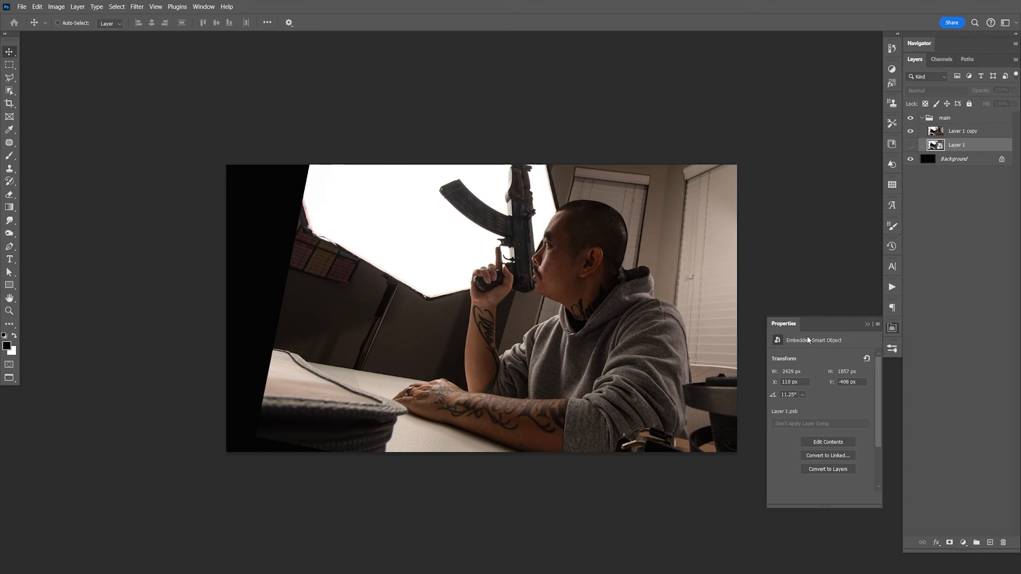
{"action": "left_click", "coordinate": [891, 328]}
{"action": "left_click", "coordinate": [963, 252]}
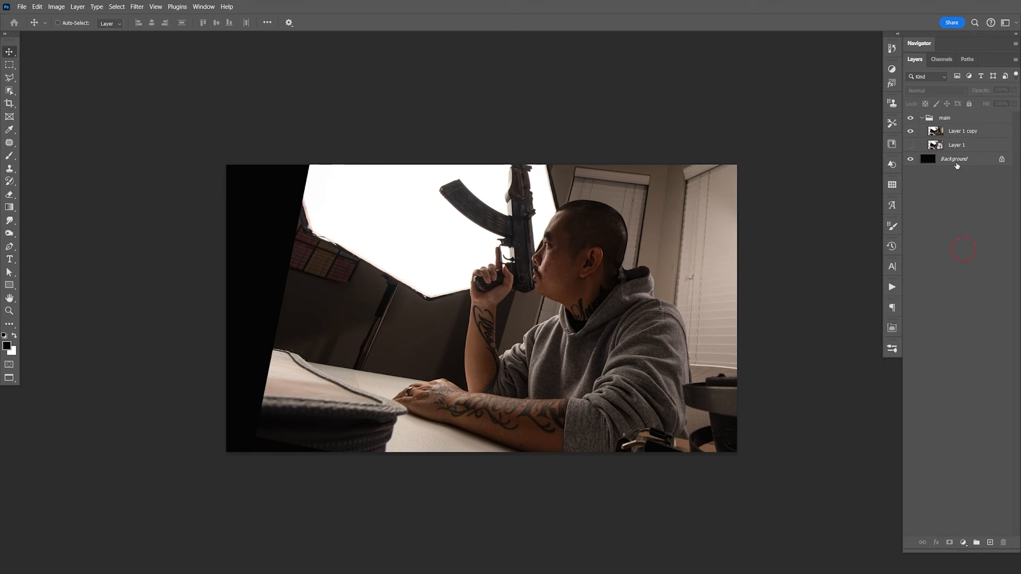
{"action": "left_click", "coordinate": [948, 133]}
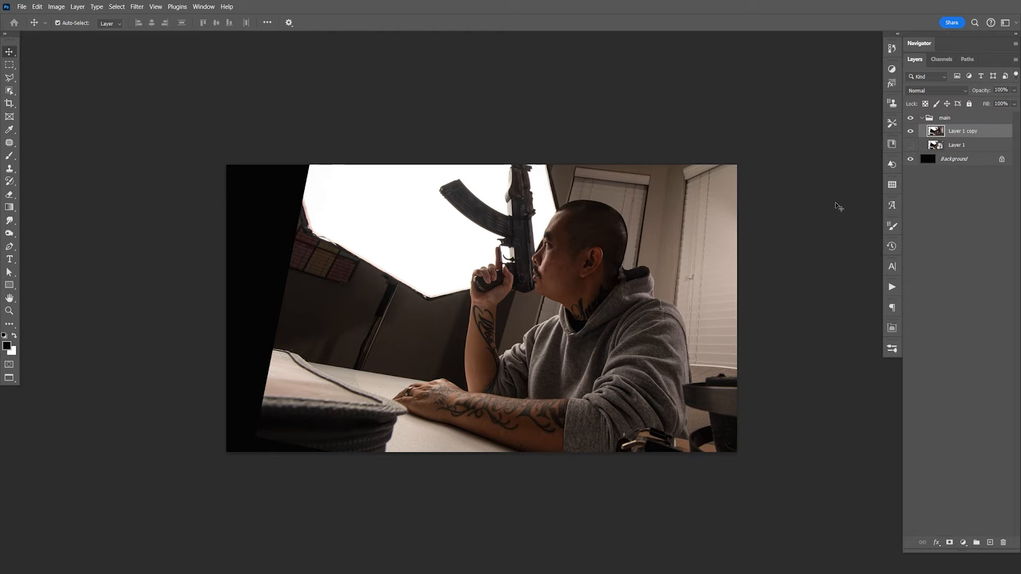
Step: Start a Pen tool path where the raised forearm meets the resting arm and trace the forearm's outer edge upward
{"action": "key", "text": "ctrl+equal"}
{"action": "key", "text": "ctrl+equal"}
{"action": "key", "text": "ctrl+equal"}
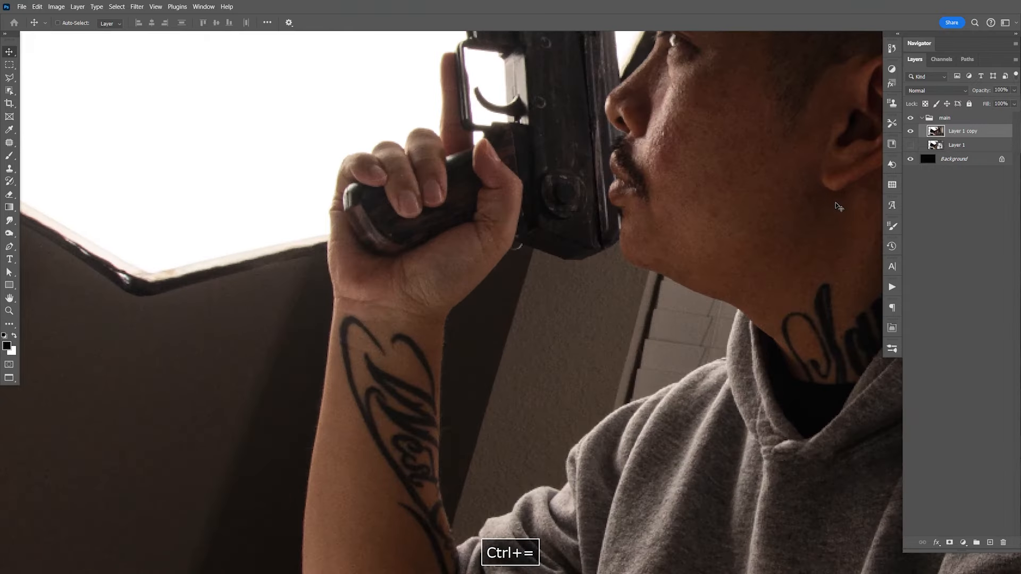
{"action": "left_click_drag", "start_coordinate": [638, 440], "coordinate": [606, 80]}
{"action": "key", "text": "ctrl+equal"}
{"action": "key", "text": "ctrl+equal"}
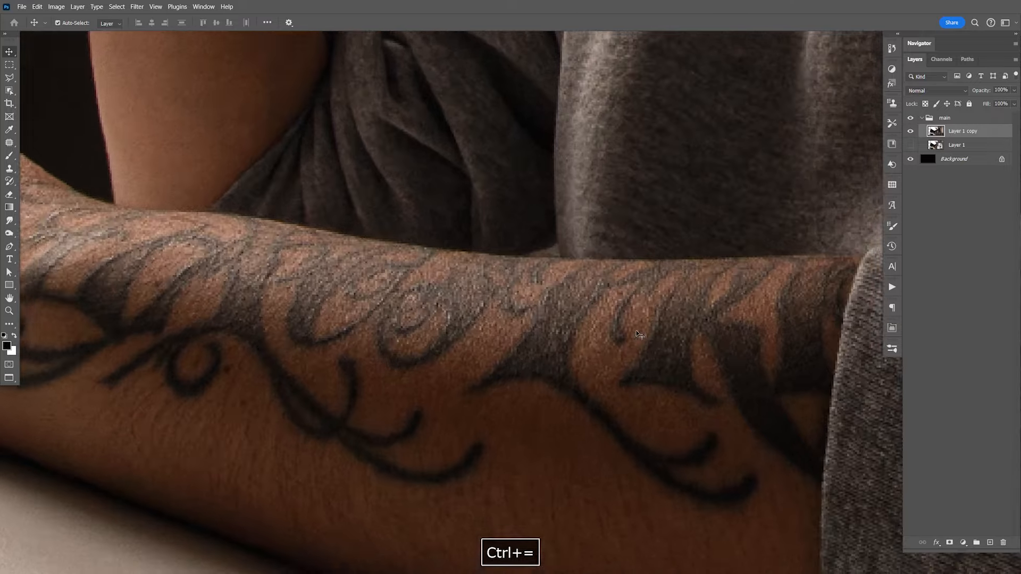
{"action": "left_click_drag", "start_coordinate": [569, 251], "coordinate": [537, 64]}
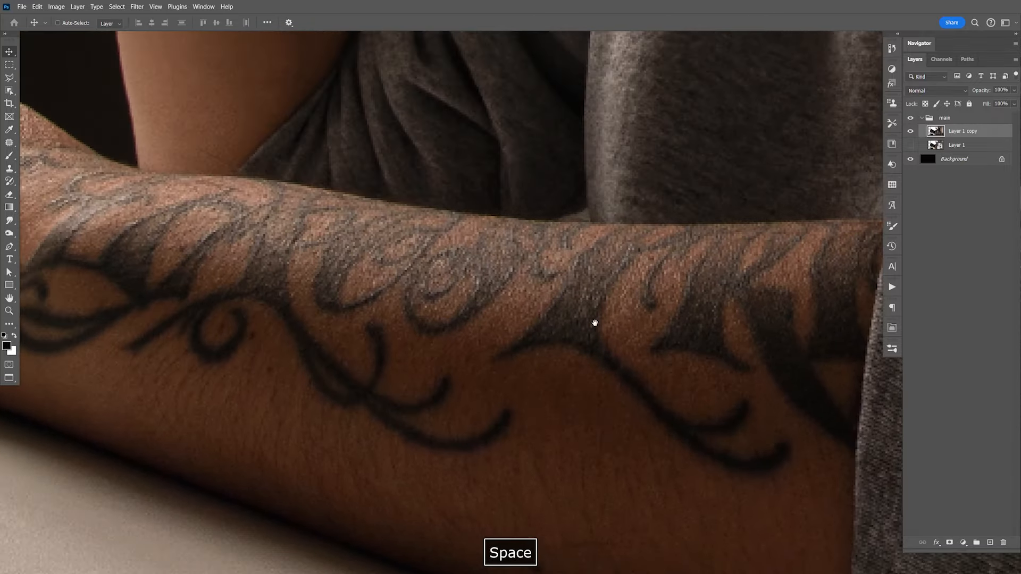
{"action": "left_click_drag", "start_coordinate": [593, 277], "coordinate": [654, 165]}
{"action": "left_click_drag", "start_coordinate": [608, 291], "coordinate": [632, 367]}
{"action": "left_click_drag", "start_coordinate": [561, 305], "coordinate": [634, 306]}
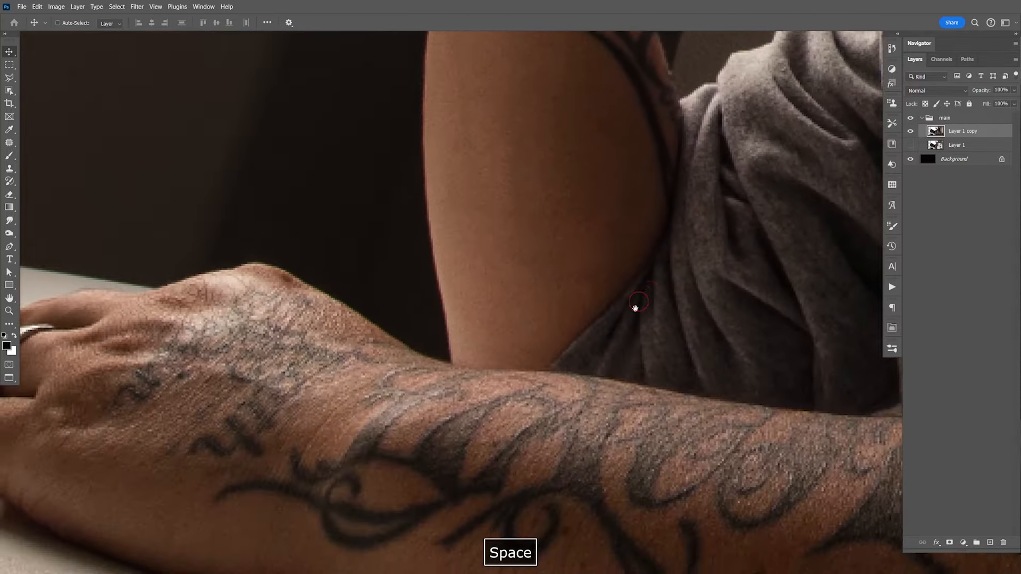
{"action": "key", "text": "ctrl+equal"}
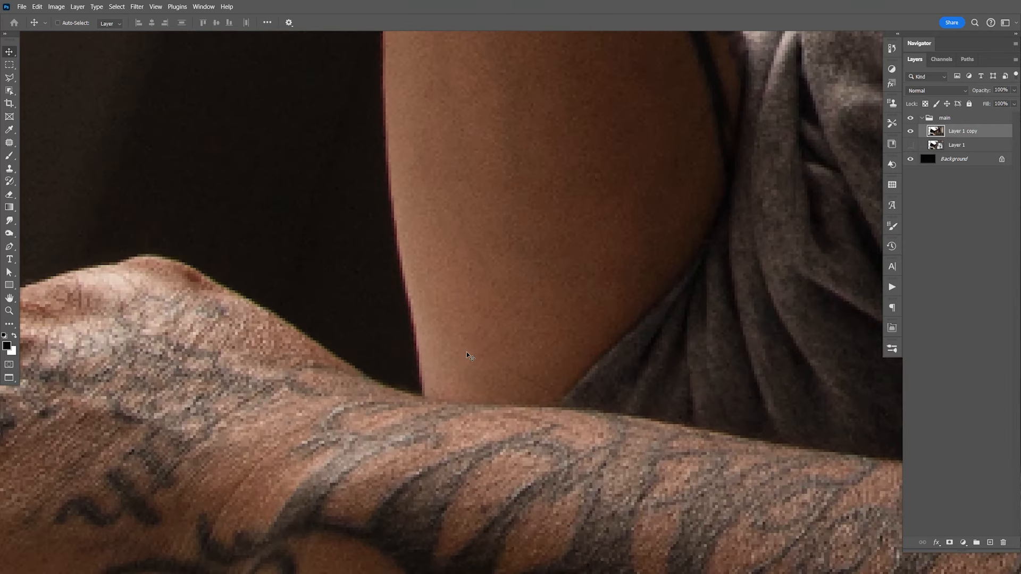
{"action": "key", "text": "p"}
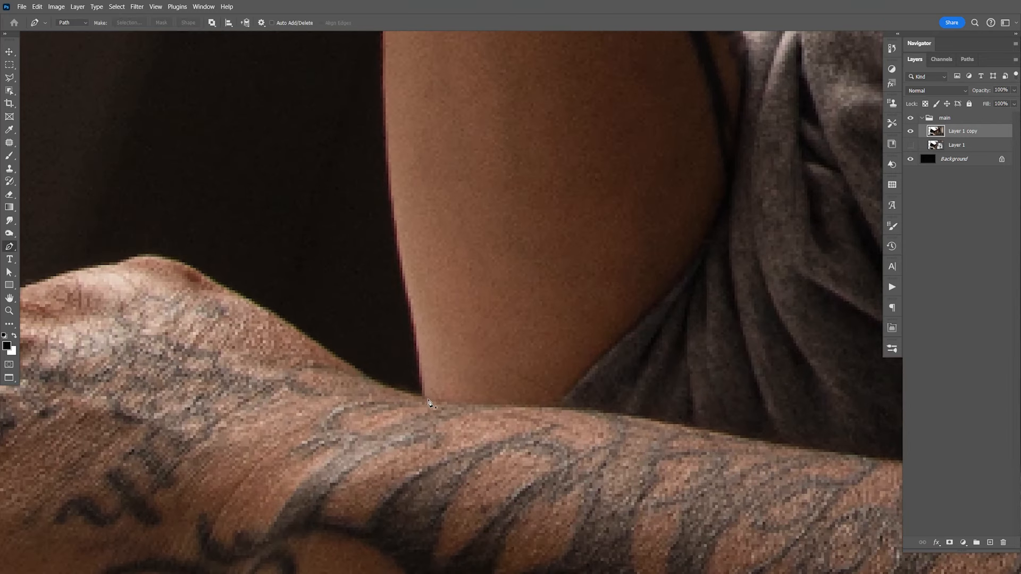
{"action": "left_click", "coordinate": [425, 399]}
{"action": "left_click", "coordinate": [419, 340]}
{"action": "left_click", "coordinate": [408, 292]}
{"action": "left_click", "coordinate": [397, 244]}
Step: Continue the pen path along the outer edge of the raised forearm up to the wrist crease
{"action": "key", "text": "space"}
{"action": "left_click_drag", "start_coordinate": [397, 245], "coordinate": [431, 265]}
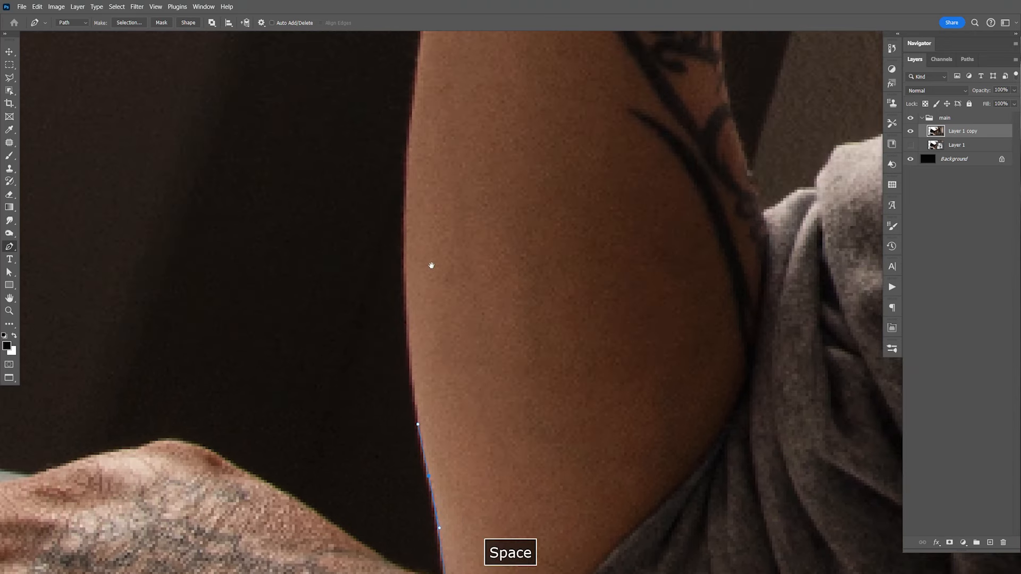
{"action": "left_click_drag", "start_coordinate": [406, 229], "coordinate": [433, 439]}
{"action": "key", "text": "space"}
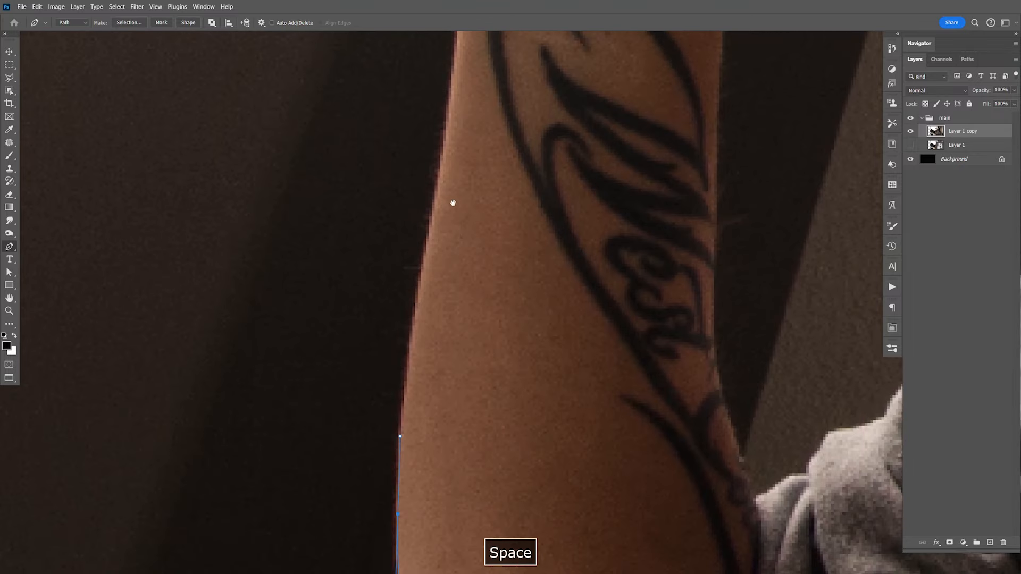
{"action": "left_click_drag", "start_coordinate": [435, 207], "coordinate": [487, 287]}
{"action": "key", "text": "space"}
{"action": "left_click_drag", "start_coordinate": [440, 348], "coordinate": [445, 289]}
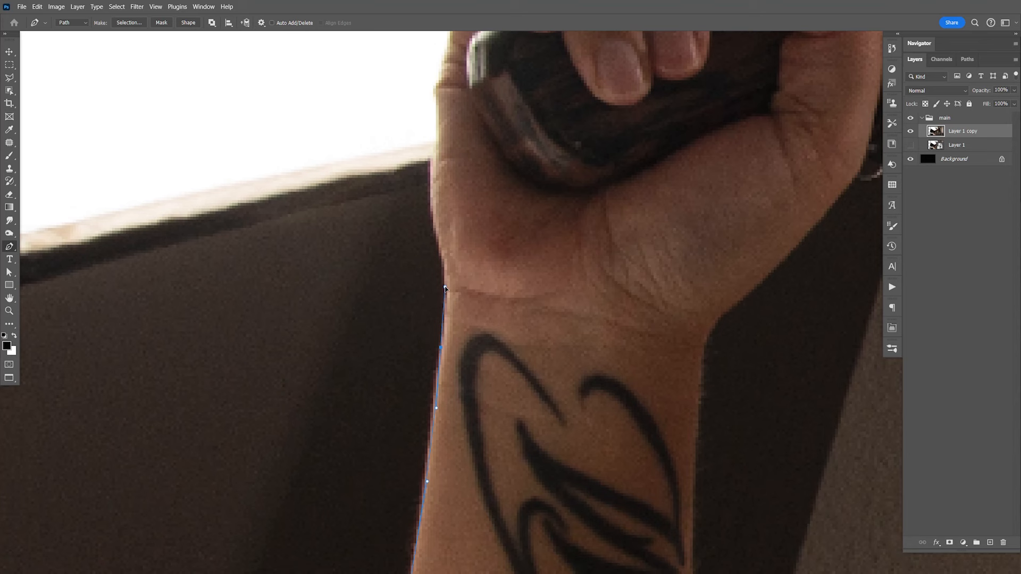
Step: Trace the outer side of the hand with the pen path, from the wrist to the base of the little finger
{"action": "key", "text": "space"}
{"action": "left_click_drag", "start_coordinate": [440, 288], "coordinate": [466, 308]}
{"action": "left_click", "coordinate": [431, 323]}
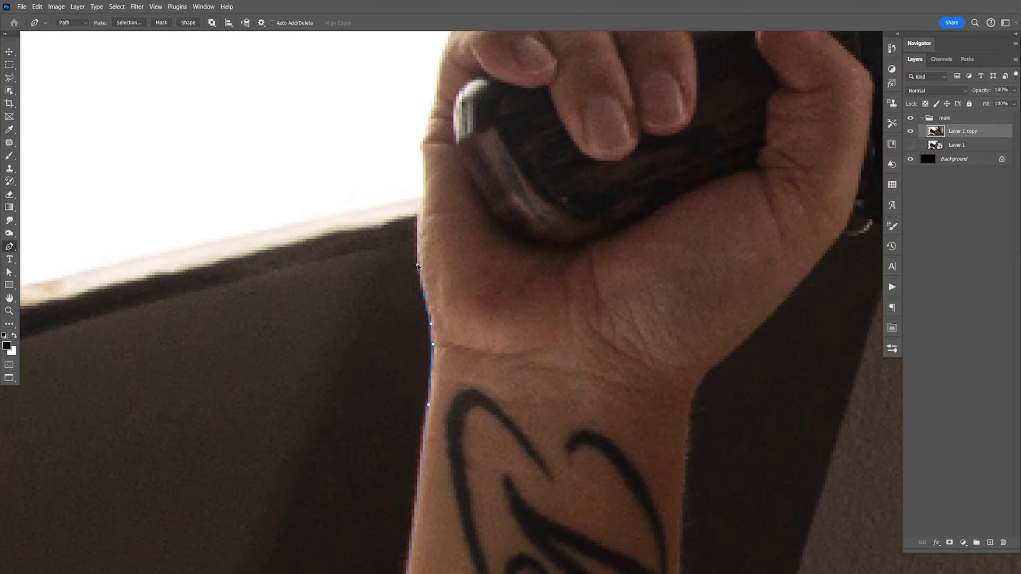
{"action": "left_click_drag", "start_coordinate": [444, 228], "coordinate": [443, 361]}
{"action": "left_click", "coordinate": [426, 317]}
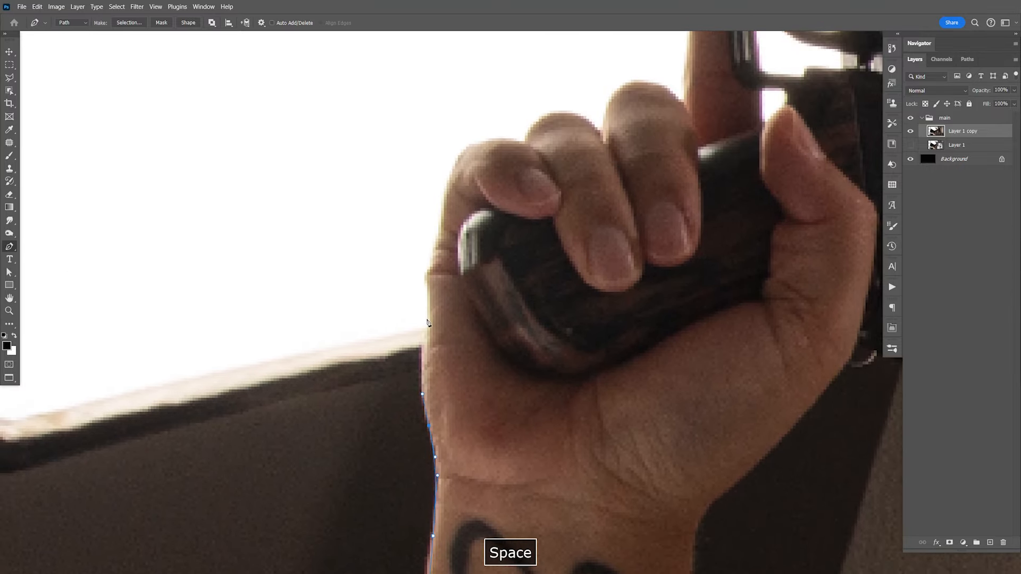
{"action": "left_click", "coordinate": [430, 265]}
{"action": "left_click_drag", "start_coordinate": [442, 215], "coordinate": [445, 192]}
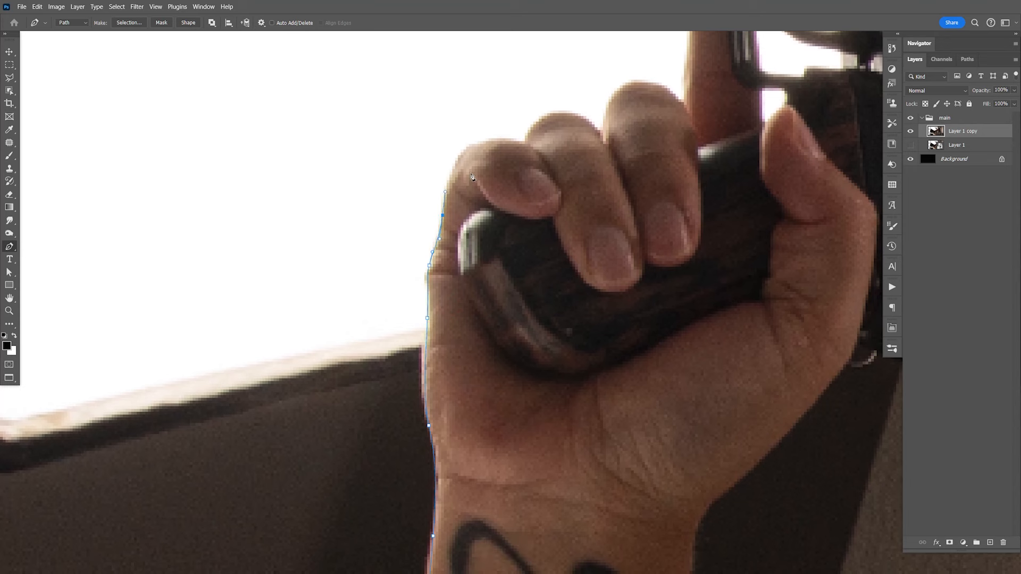
Step: Trace over the three curled fingers with curved anchors, breaking the handle between fingers, up to the base of the index finger
{"action": "left_click_drag", "start_coordinate": [471, 146], "coordinate": [543, 150]}
{"action": "left_click_drag", "start_coordinate": [543, 150], "coordinate": [542, 151]}
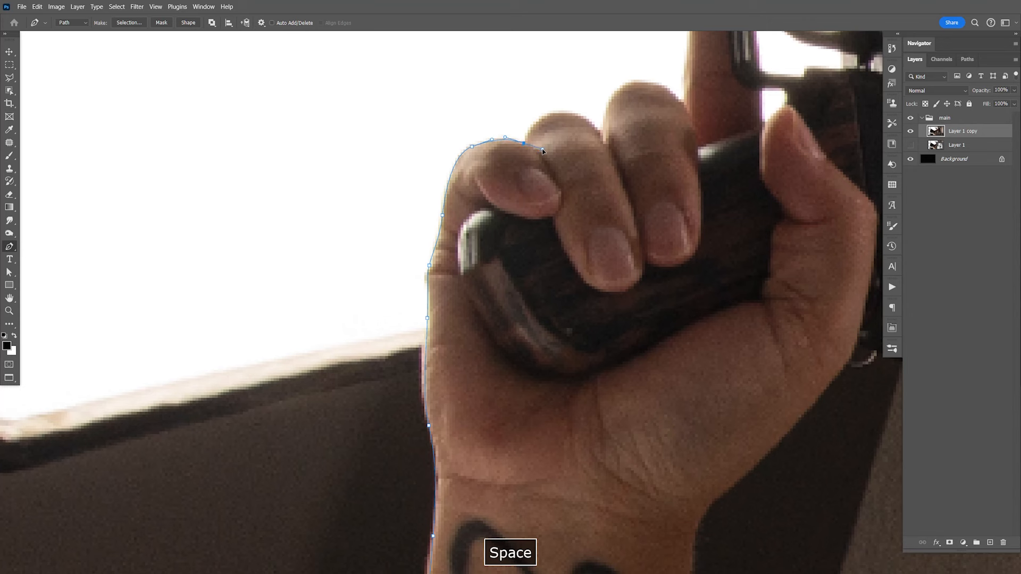
{"action": "left_click", "coordinate": [523, 143], "text": "alt"}
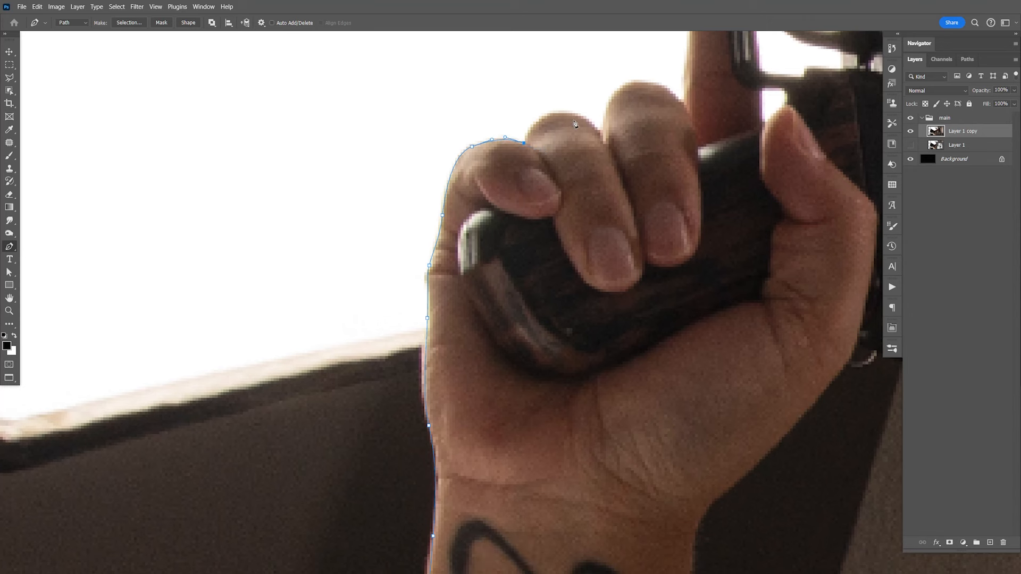
{"action": "left_click_drag", "start_coordinate": [563, 115], "coordinate": [590, 119]}
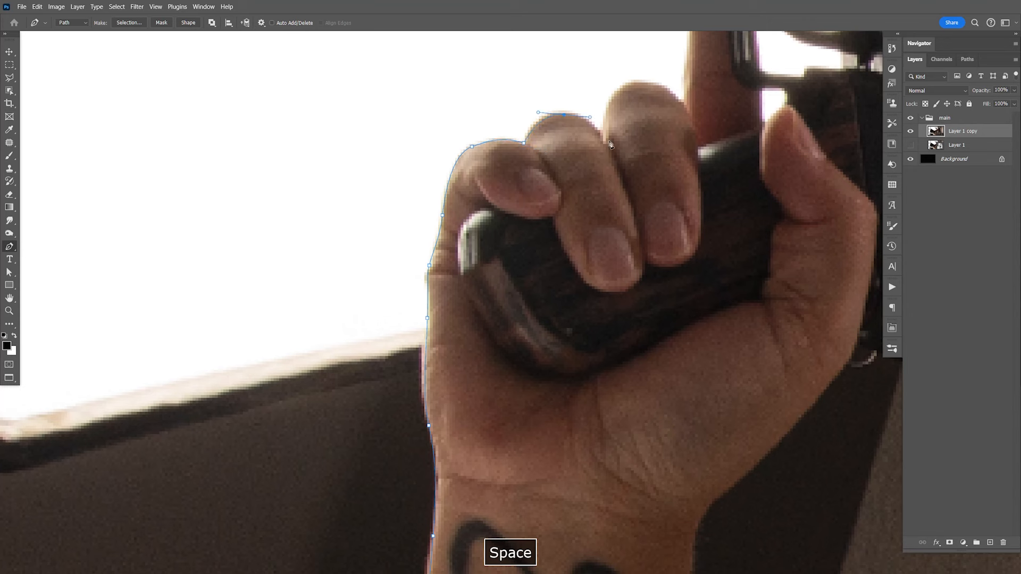
{"action": "left_click", "coordinate": [601, 136]}
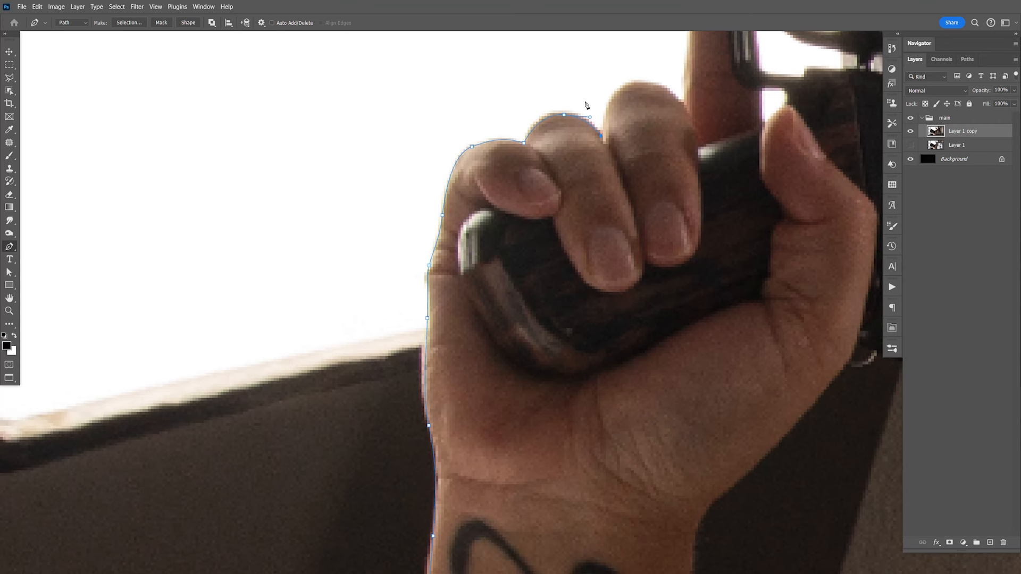
{"action": "left_click_drag", "start_coordinate": [646, 88], "coordinate": [620, 108]}
{"action": "left_click", "coordinate": [614, 101]}
{"action": "key", "text": "ctrl+z"}
{"action": "left_click_drag", "start_coordinate": [615, 102], "coordinate": [618, 236]}
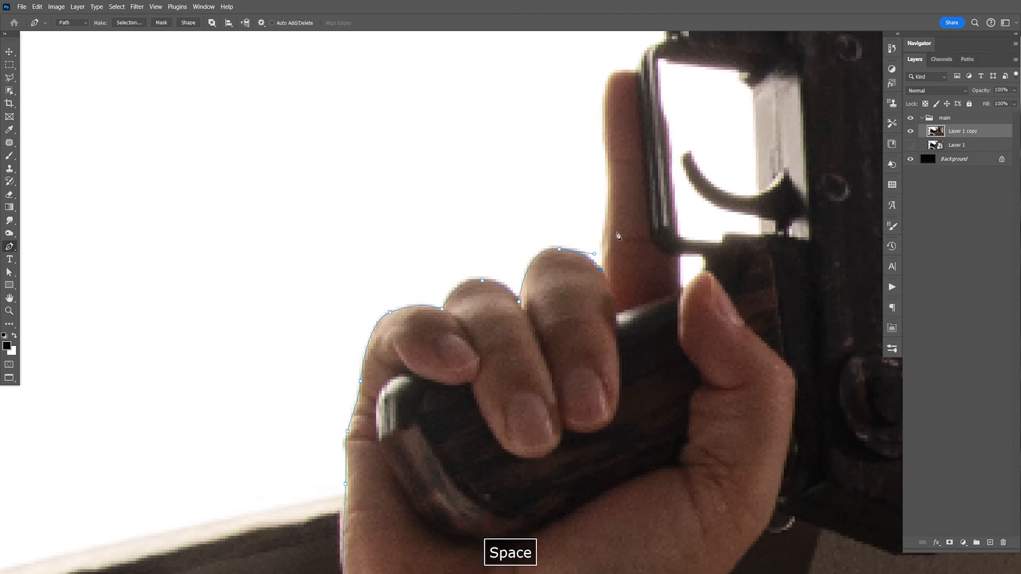
{"action": "left_click", "coordinate": [601, 272]}
Step: Continue the pen path up the outer edge of the raised index finger and across its tip
{"action": "left_click_drag", "start_coordinate": [605, 186], "coordinate": [605, 140]}
{"action": "key", "text": "space"}
{"action": "left_click_drag", "start_coordinate": [617, 74], "coordinate": [570, 216]}
{"action": "left_click", "coordinate": [635, 73]}
{"action": "key", "text": "space"}
Step: Trace the corner of the trigger guard and the small release lever beside it
{"action": "left_click_drag", "start_coordinate": [543, 251], "coordinate": [561, 244]}
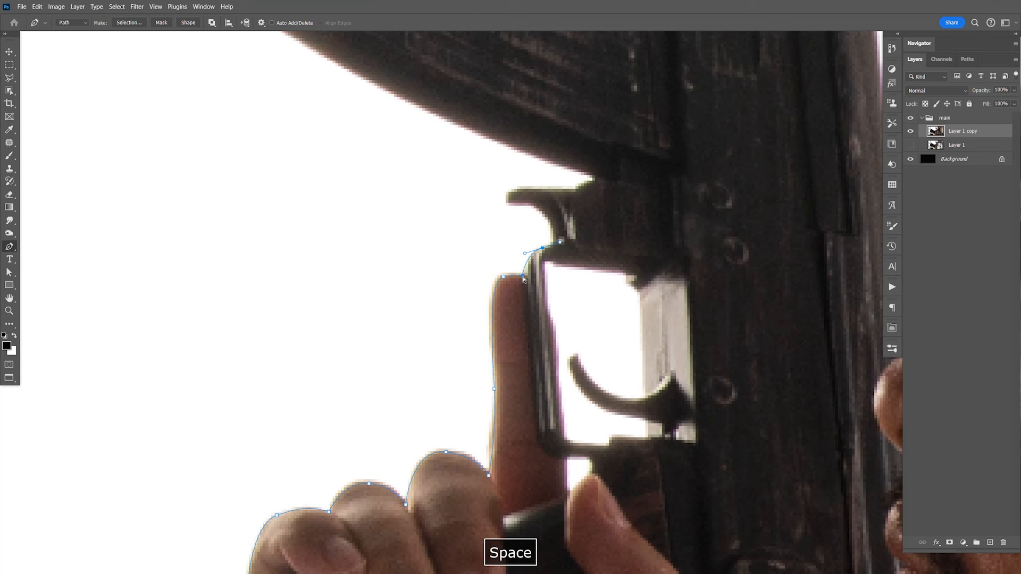
{"action": "left_click_drag", "start_coordinate": [523, 278], "coordinate": [528, 281]}
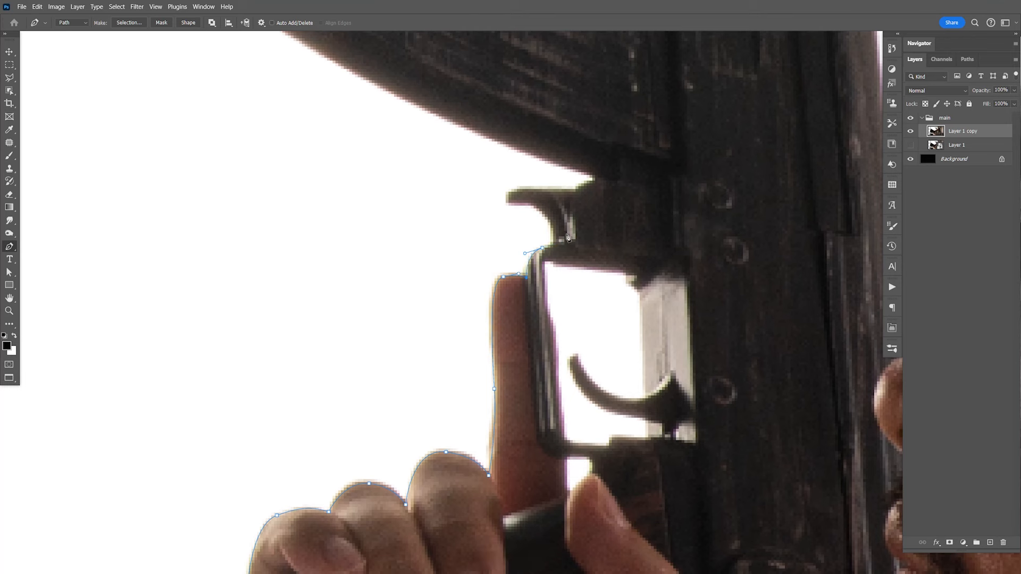
{"action": "left_click_drag", "start_coordinate": [555, 244], "coordinate": [548, 192]}
Step: Trace the outer curved edge of the rifle's magazine from the release lever out to its free end
{"action": "key", "text": "space"}
{"action": "left_click_drag", "start_coordinate": [548, 151], "coordinate": [611, 334]}
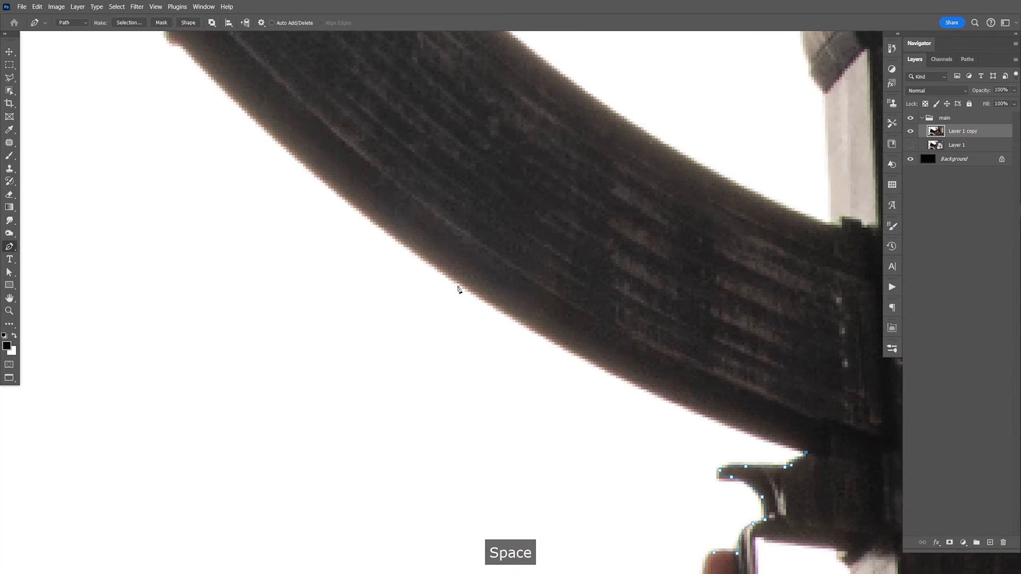
{"action": "left_click_drag", "start_coordinate": [462, 286], "coordinate": [375, 269]}
{"action": "key", "text": "space"}
{"action": "left_click", "coordinate": [389, 281]}
{"action": "left_click", "coordinate": [376, 264]}
{"action": "left_click", "coordinate": [356, 248]}
{"action": "left_click", "coordinate": [351, 236]}
{"action": "left_click", "coordinate": [334, 223]}
{"action": "left_click", "coordinate": [332, 215]}
{"action": "left_click", "coordinate": [320, 202]}
Step: Carry the pen path across the magazine's free end and back along its inner curved edge to the rifle body
{"action": "left_click", "coordinate": [344, 158]}
{"action": "left_click", "coordinate": [490, 92]}
{"action": "left_click", "coordinate": [532, 78]}
{"action": "key", "text": "space"}
{"action": "left_click_drag", "start_coordinate": [628, 261], "coordinate": [340, 258]}
{"action": "left_click_drag", "start_coordinate": [424, 265], "coordinate": [530, 350]}
{"action": "left_click_drag", "start_coordinate": [586, 378], "coordinate": [505, 351]}
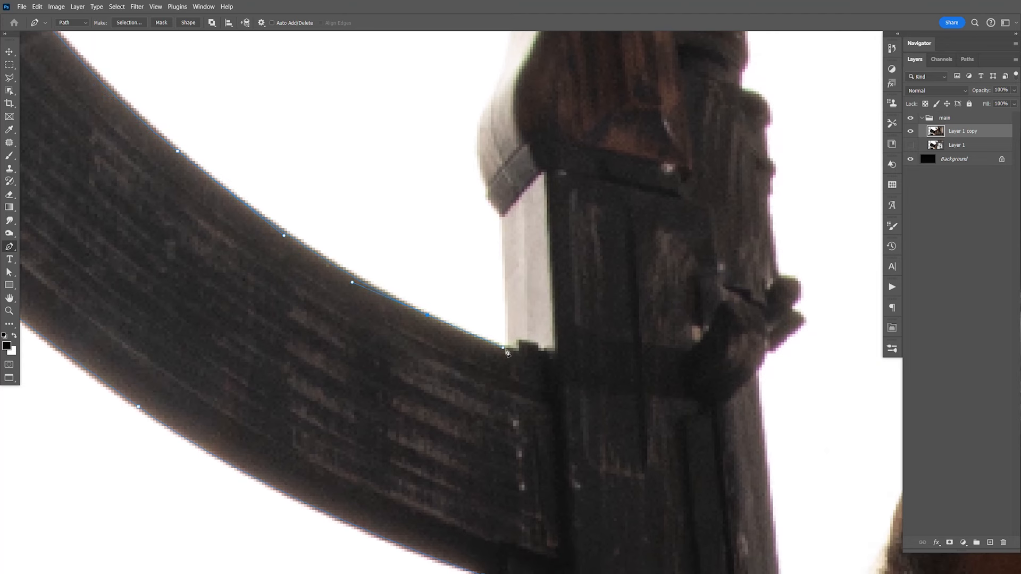
{"action": "left_click", "coordinate": [509, 349]}
Step: Trace the rifle's edge above the magazine, following the curved handguard up toward the canvas's upper edge
{"action": "left_click", "coordinate": [503, 218]}
{"action": "left_click_drag", "start_coordinate": [503, 218], "coordinate": [458, 210]}
{"action": "left_click_drag", "start_coordinate": [487, 151], "coordinate": [488, 123]}
{"action": "left_click_drag", "start_coordinate": [502, 114], "coordinate": [494, 232]}
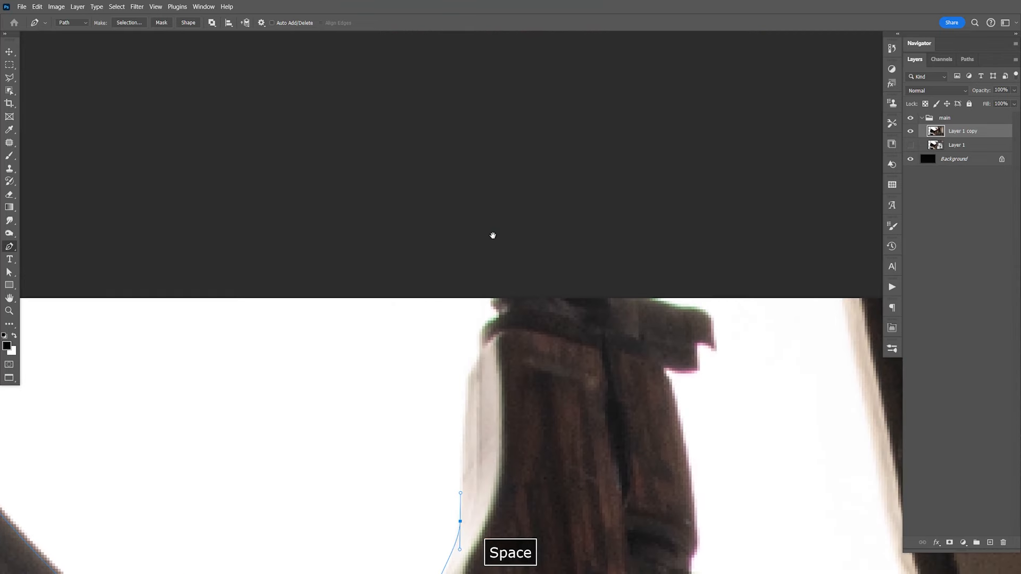
{"action": "left_click", "coordinate": [469, 373]}
{"action": "left_click", "coordinate": [480, 352]}
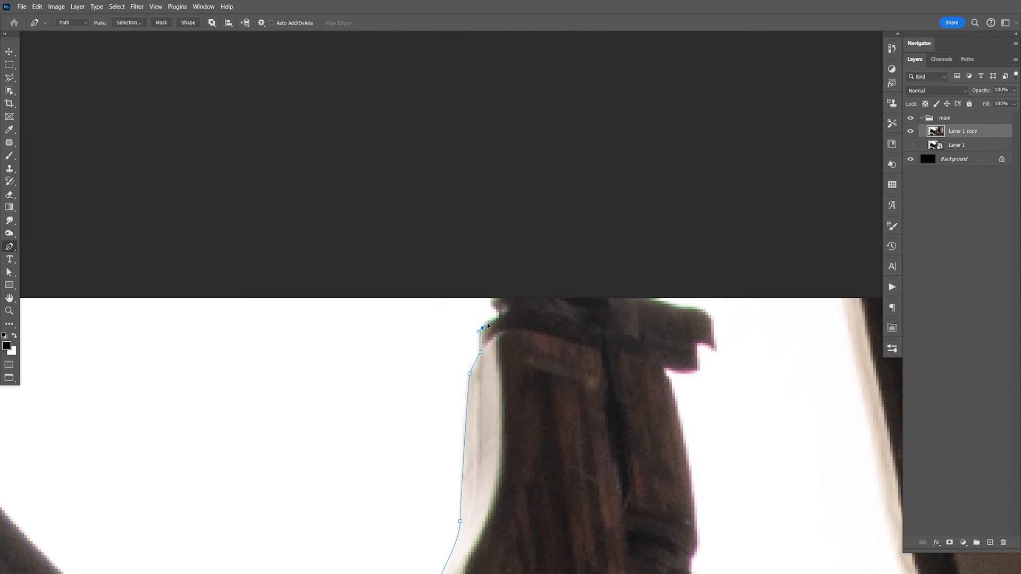
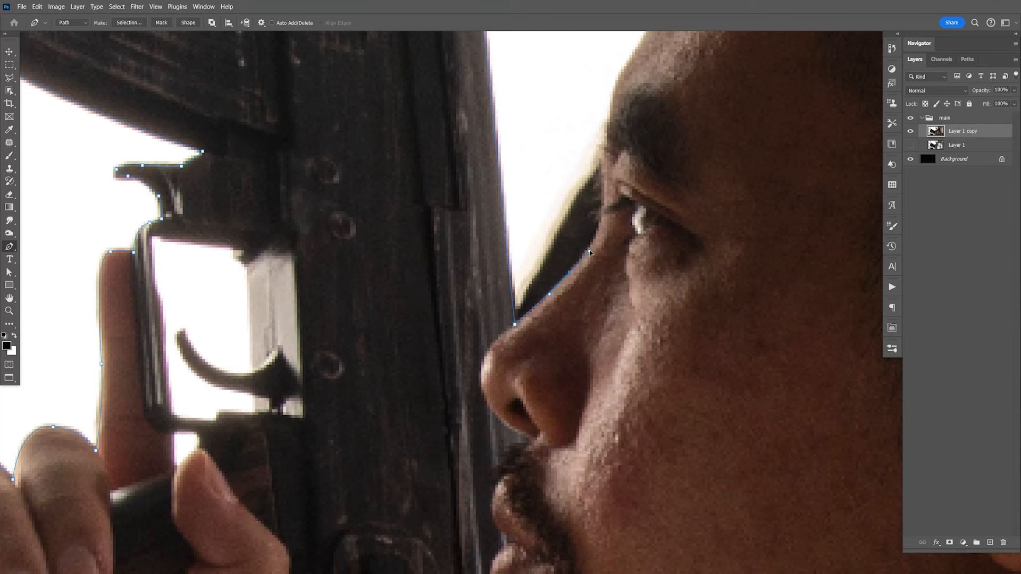
Step: Trace the man's profile from the bridge of the nose over the brow and forehead to the hairline
{"action": "left_click", "coordinate": [591, 247]}
{"action": "key", "text": "space"}
{"action": "left_click_drag", "start_coordinate": [600, 223], "coordinate": [589, 190]}
{"action": "key", "text": "space"}
{"action": "left_click_drag", "start_coordinate": [612, 142], "coordinate": [564, 192]}
{"action": "left_click_drag", "start_coordinate": [467, 270], "coordinate": [486, 238]}
{"action": "left_click", "coordinate": [514, 204]}
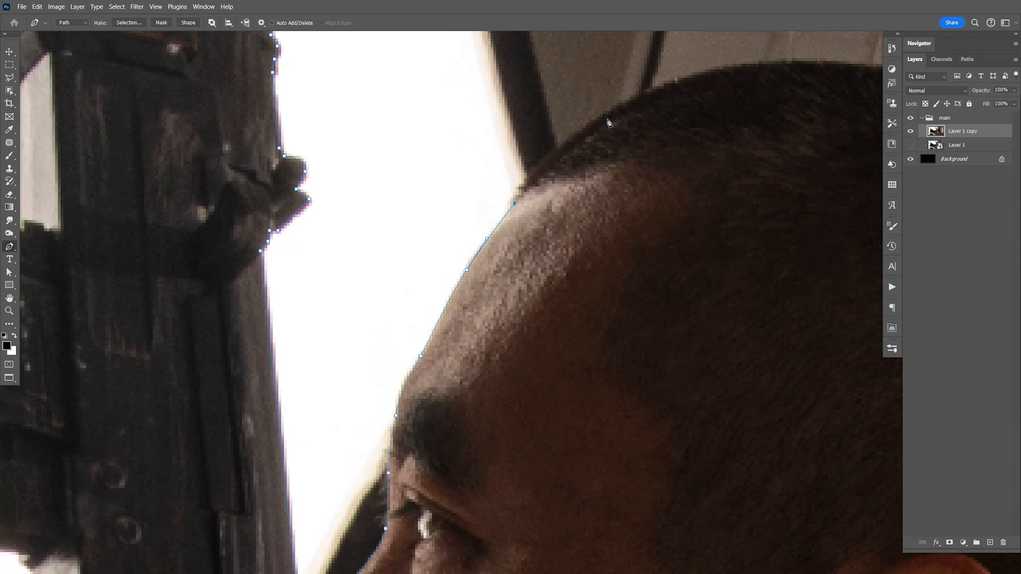
Step: Trace the head with long curved anchors, from the hairline over the crown and down the back to the hood
{"action": "left_click_drag", "start_coordinate": [604, 120], "coordinate": [664, 83]}
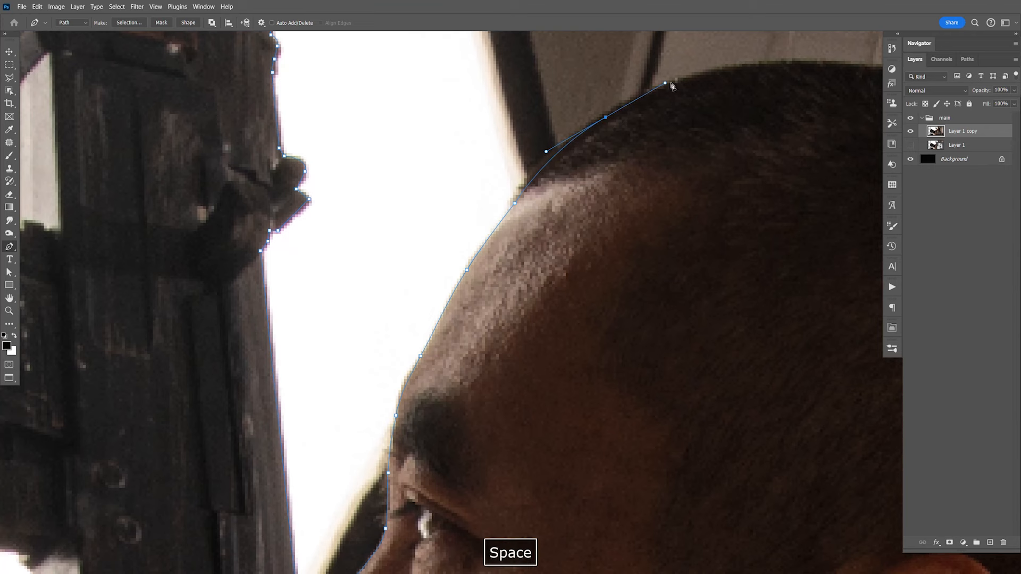
{"action": "left_click_drag", "start_coordinate": [716, 171], "coordinate": [566, 216]}
{"action": "left_click_drag", "start_coordinate": [532, 144], "coordinate": [700, 190]}
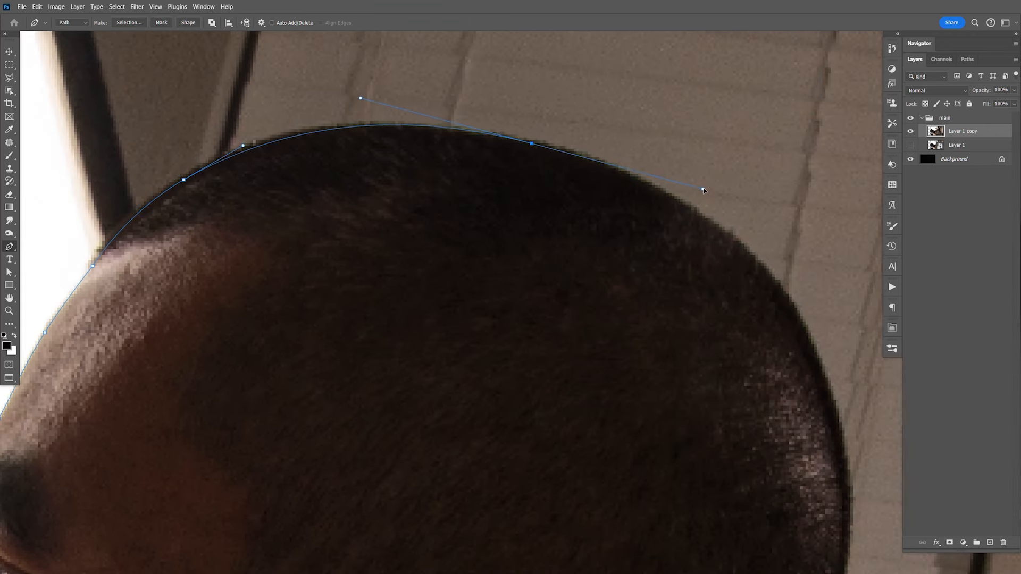
{"action": "left_click_drag", "start_coordinate": [720, 229], "coordinate": [547, 246]}
{"action": "left_click_drag", "start_coordinate": [582, 354], "coordinate": [612, 370]}
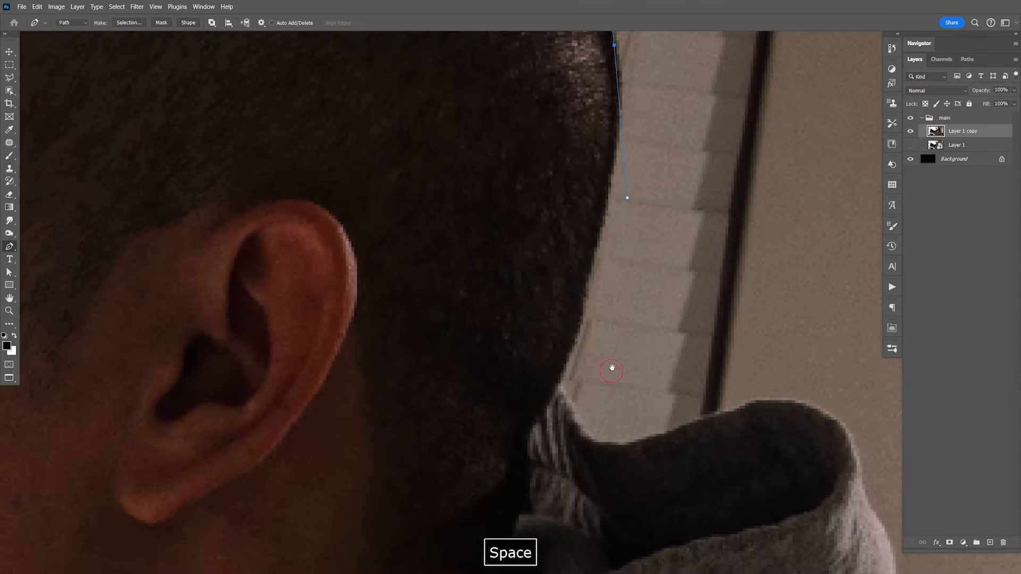
{"action": "left_click_drag", "start_coordinate": [576, 324], "coordinate": [561, 373]}
{"action": "key", "text": "space"}
{"action": "left_click", "coordinate": [558, 384]}
Step: Trace from the nape across the dark inside of the hood and over its raised rim with curved anchors
{"action": "left_click_drag", "start_coordinate": [594, 442], "coordinate": [609, 445]}
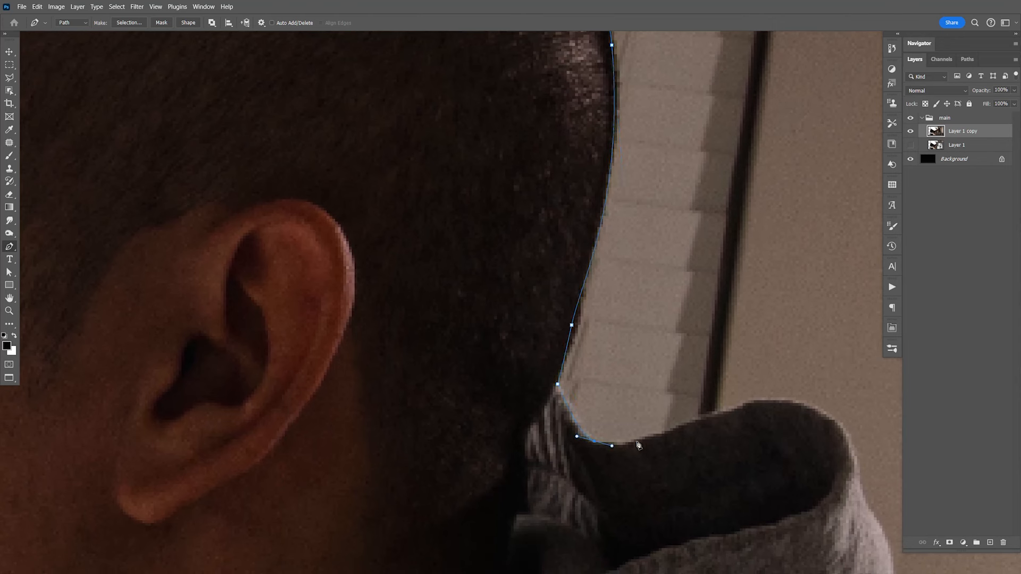
{"action": "left_click_drag", "start_coordinate": [685, 429], "coordinate": [474, 254]}
{"action": "key", "text": "space"}
{"action": "left_click_drag", "start_coordinate": [539, 248], "coordinate": [570, 269]}
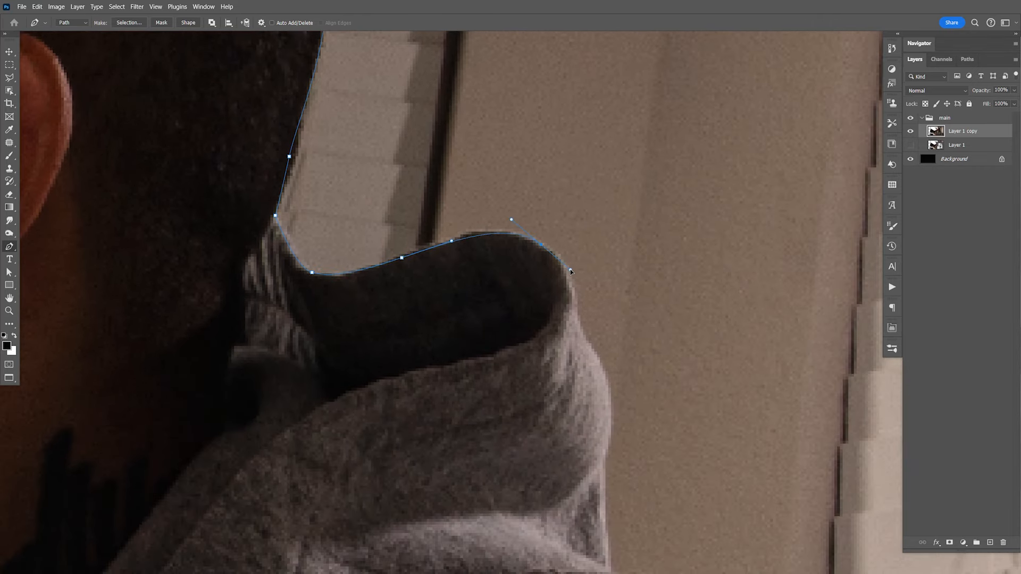
Step: Carry the pen path down the hood's outer back edge and across to the seam on the shoulder
{"action": "left_click_drag", "start_coordinate": [577, 319], "coordinate": [582, 333]}
{"action": "key", "text": "space"}
{"action": "left_click_drag", "start_coordinate": [607, 382], "coordinate": [623, 119]}
{"action": "left_click_drag", "start_coordinate": [623, 171], "coordinate": [618, 204]}
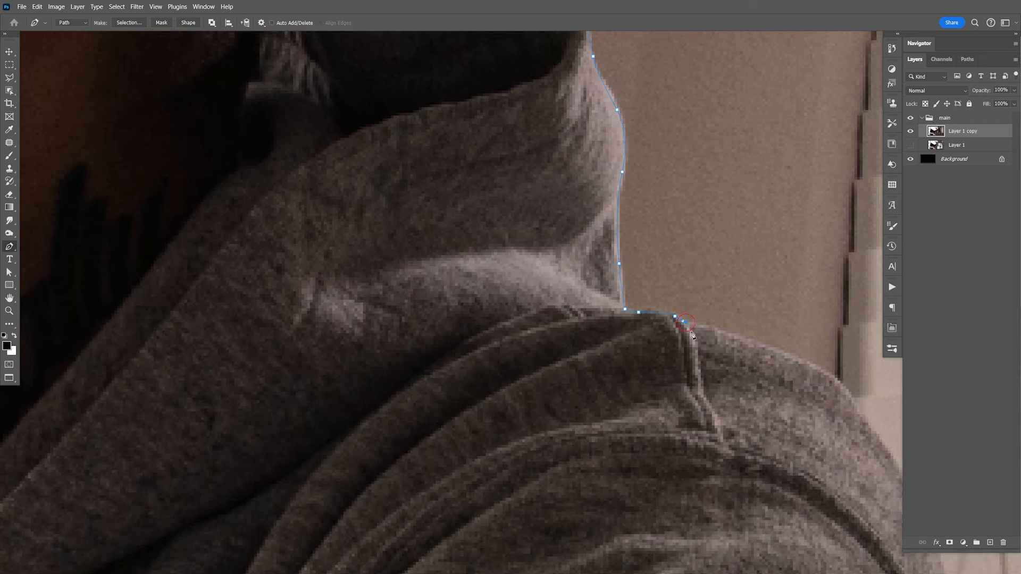
{"action": "key", "text": "space"}
Step: Trace the hoodie's shoulder and the back of the upper arm down toward the dark round container
{"action": "left_click_drag", "start_coordinate": [693, 334], "coordinate": [561, 261]}
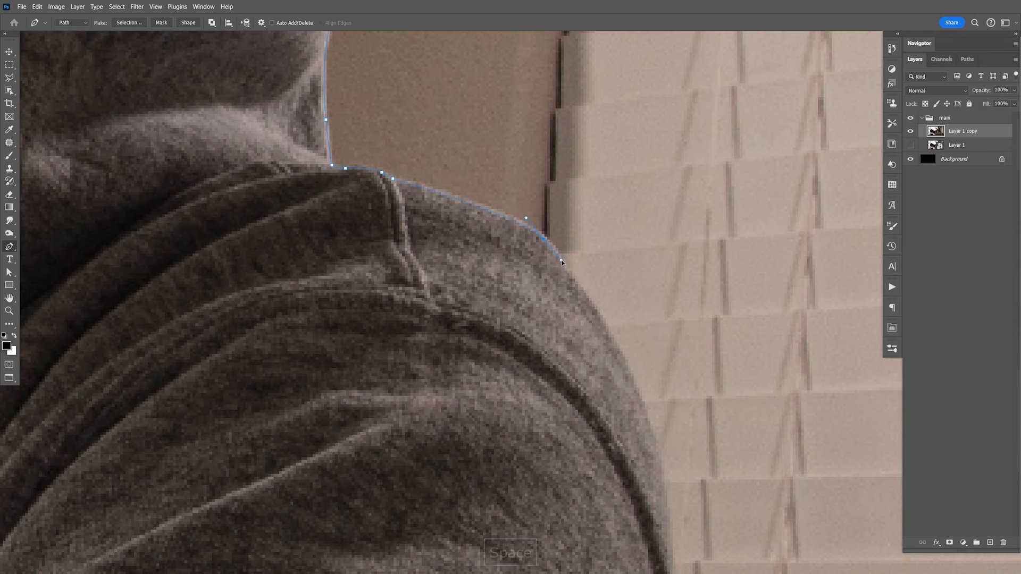
{"action": "left_click_drag", "start_coordinate": [636, 384], "coordinate": [652, 435]}
{"action": "key", "text": "space"}
{"action": "left_click_drag", "start_coordinate": [668, 566], "coordinate": [607, 320]}
{"action": "left_click_drag", "start_coordinate": [620, 464], "coordinate": [598, 335]}
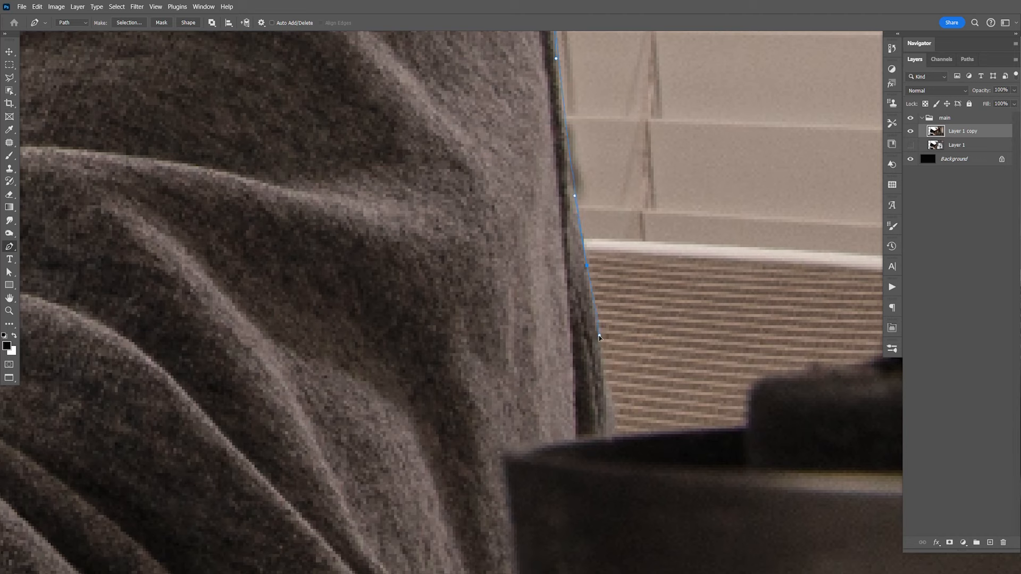
Step: Follow the rim of the dark container and the object in it out to the canvas's side edge
{"action": "key", "text": "space"}
{"action": "left_click_drag", "start_coordinate": [580, 407], "coordinate": [373, 264]}
{"action": "left_click_drag", "start_coordinate": [510, 286], "coordinate": [543, 284]}
{"action": "key", "text": "space"}
{"action": "left_click", "coordinate": [543, 284]}
{"action": "left_click_drag", "start_coordinate": [579, 235], "coordinate": [625, 233]}
{"action": "key", "text": "space"}
{"action": "left_click_drag", "start_coordinate": [701, 297], "coordinate": [549, 304]}
{"action": "left_click", "coordinate": [572, 218]}
Step: Route the path outside the canvas, below the photo and back up into the black area beside the tilted picture
{"action": "key", "text": "ctrl+minus"}
{"action": "key", "text": "ctrl+minus"}
{"action": "key", "text": "ctrl+minus"}
{"action": "key", "text": "ctrl+minus"}
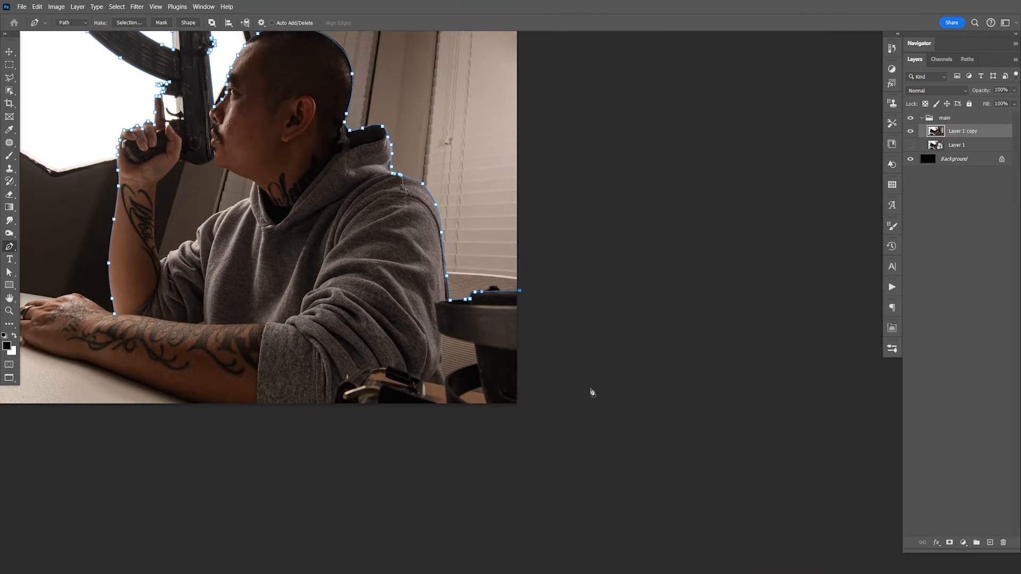
{"action": "left_click", "coordinate": [592, 446]}
{"action": "left_click", "coordinate": [537, 471]}
{"action": "left_click_drag", "start_coordinate": [470, 454], "coordinate": [601, 439]}
{"action": "left_click", "coordinate": [166, 400]}
{"action": "left_click", "coordinate": [130, 307]}
{"action": "left_click", "coordinate": [165, 187]}
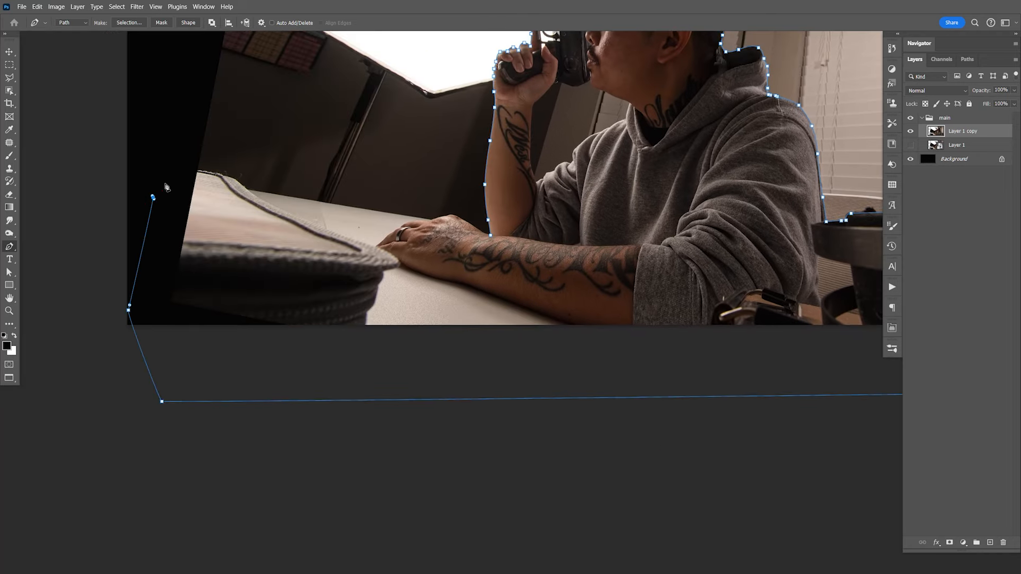
Step: Connect the path to the foreground cap's brim and place closely spaced anchors where the brim meets the photo's tilted edge
{"action": "key", "text": "ctrl+equal"}
{"action": "key", "text": "ctrl+equal"}
{"action": "key", "text": "ctrl+equal"}
{"action": "left_click_drag", "start_coordinate": [165, 186], "coordinate": [543, 273]}
{"action": "key", "text": "ctrl+equal"}
{"action": "key", "text": "ctrl+equal"}
{"action": "left_click", "coordinate": [185, 226]}
{"action": "left_click", "coordinate": [240, 191]}
{"action": "left_click", "coordinate": [255, 192]}
{"action": "left_click", "coordinate": [263, 193]}
{"action": "left_click", "coordinate": [270, 196]}
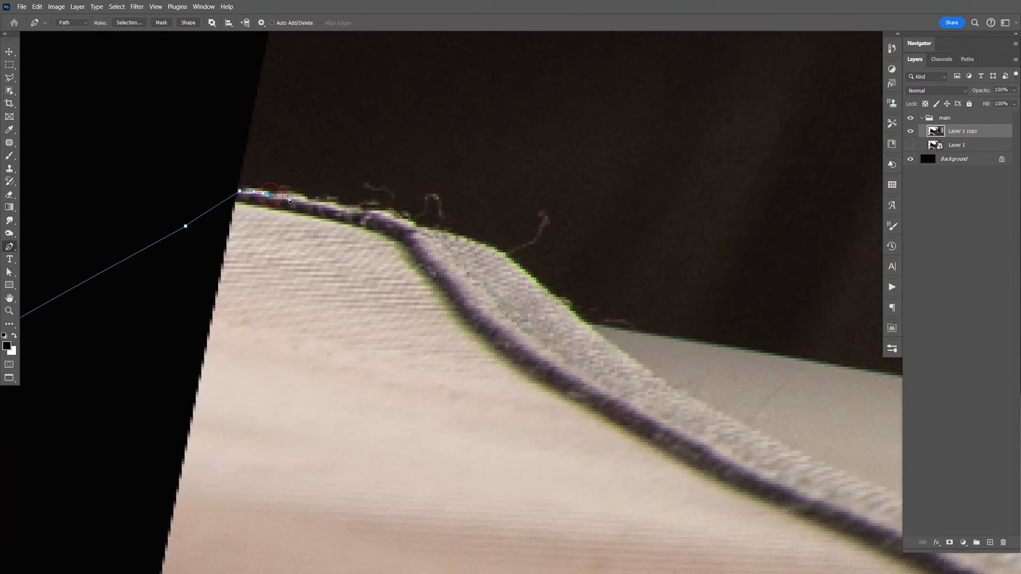
Step: Continue the path with small straight segments along the brim's dark upper edge to its bend
{"action": "left_click", "coordinate": [295, 197]}
{"action": "left_click", "coordinate": [304, 199]}
{"action": "left_click", "coordinate": [310, 200]}
{"action": "left_click", "coordinate": [339, 205]}
{"action": "left_click", "coordinate": [358, 210]}
{"action": "left_click", "coordinate": [369, 213]}
{"action": "left_click", "coordinate": [378, 215]}
{"action": "left_click", "coordinate": [384, 216]}
{"action": "left_click", "coordinate": [389, 217]}
Step: Trace the pale fabric edge of the brim as it slopes down toward the table, redoing the last anchor as a curve
{"action": "left_click", "coordinate": [423, 230]}
{"action": "left_click", "coordinate": [434, 232]}
{"action": "left_click", "coordinate": [480, 242]}
{"action": "left_click", "coordinate": [493, 250]}
{"action": "key", "text": "ctrl+z"}
{"action": "left_click_drag", "start_coordinate": [503, 257], "coordinate": [519, 271]}
Step: Run the path along the table's far edge to the hand resting on the table
{"action": "key", "text": "space"}
{"action": "left_click_drag", "start_coordinate": [620, 333], "coordinate": [175, 313]}
{"action": "left_click_drag", "start_coordinate": [595, 420], "coordinate": [399, 403]}
{"action": "left_click", "coordinate": [570, 269]}
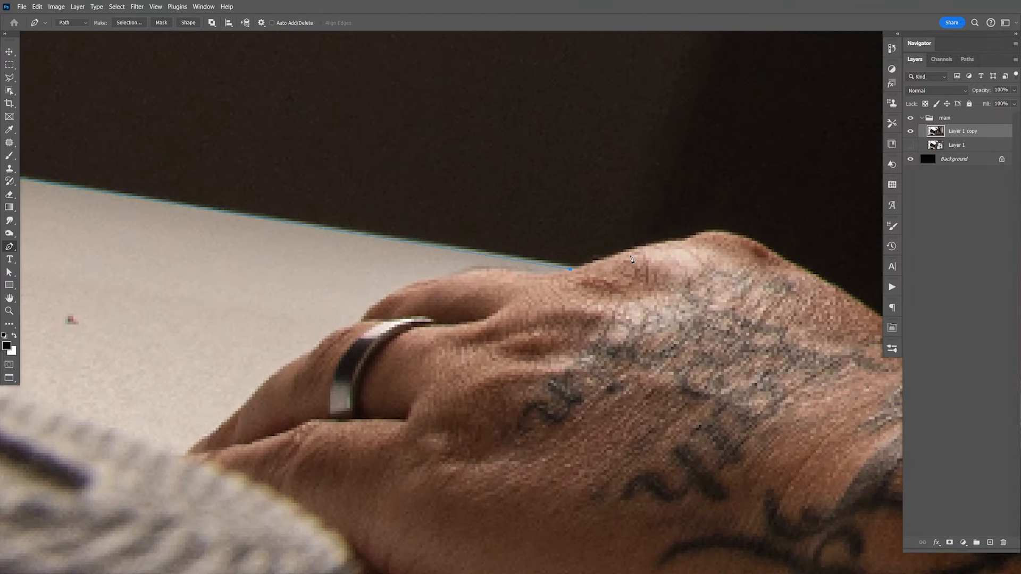
Step: Trace the knuckles and back of the resting hand and close the outline where the two forearms meet
{"action": "left_click", "coordinate": [706, 234]}
{"action": "left_click_drag", "start_coordinate": [827, 331], "coordinate": [491, 274]}
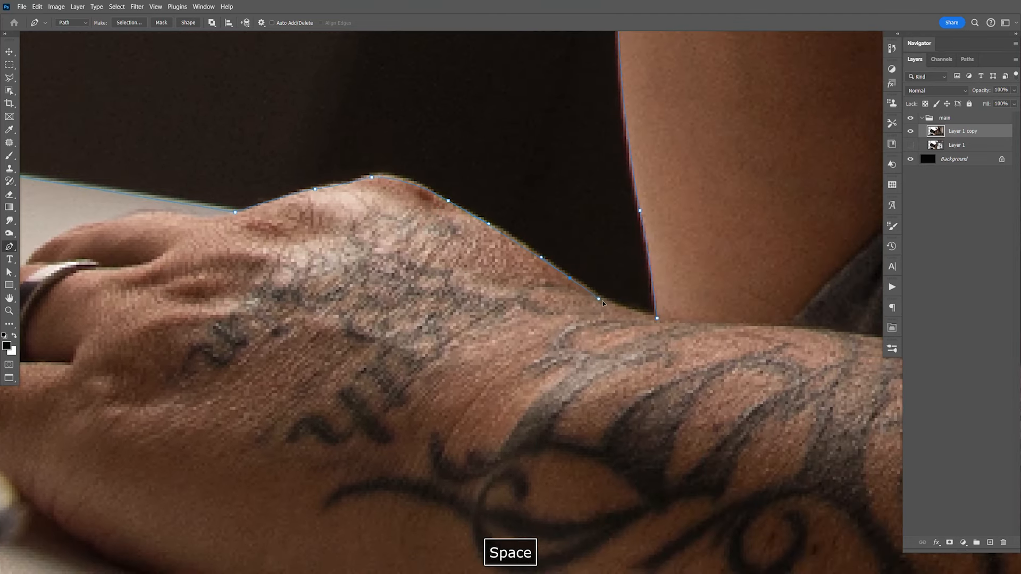
{"action": "left_click_drag", "start_coordinate": [601, 300], "coordinate": [640, 319]}
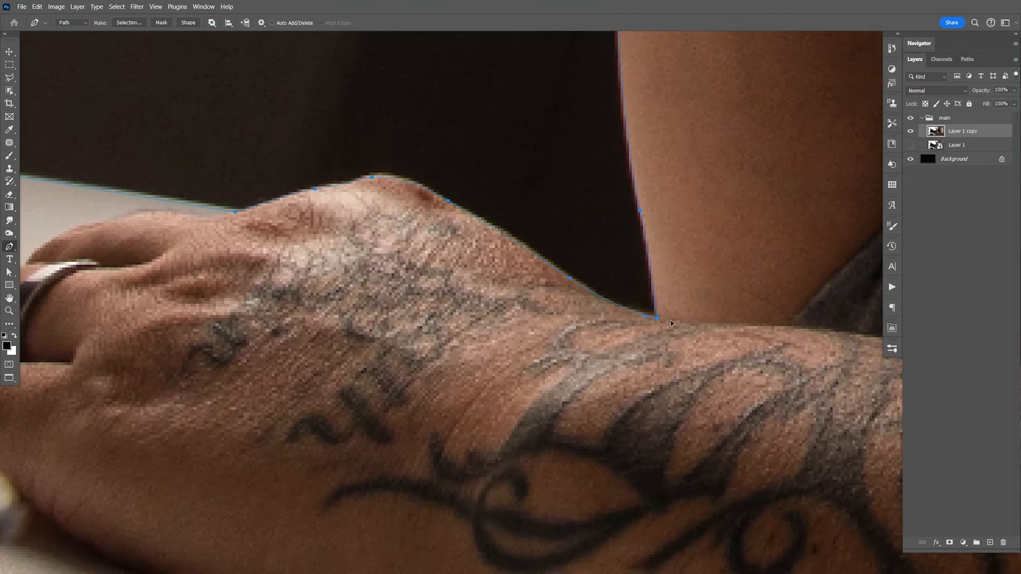
Step: Check the closed outline around the whole figure, then examine the area where the forearms meet
{"action": "key", "text": "ctrl+minus"}
{"action": "key", "text": "ctrl+minus"}
{"action": "key", "text": "ctrl+minus"}
{"action": "key", "text": "ctrl+minus"}
{"action": "key", "text": "ctrl+minus"}
{"action": "key", "text": "ctrl+minus"}
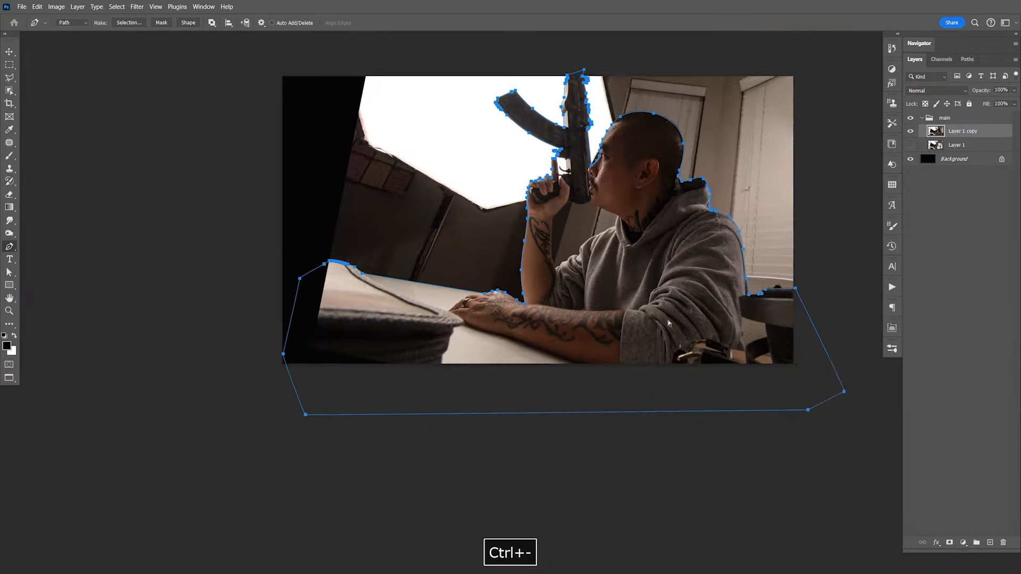
{"action": "key", "text": "ctrl+equal"}
{"action": "key", "text": "ctrl+equal"}
{"action": "key", "text": "ctrl+equal"}
{"action": "key", "text": "ctrl+equal"}
{"action": "key", "text": "ctrl+equal"}
{"action": "key", "text": "ctrl+equal"}
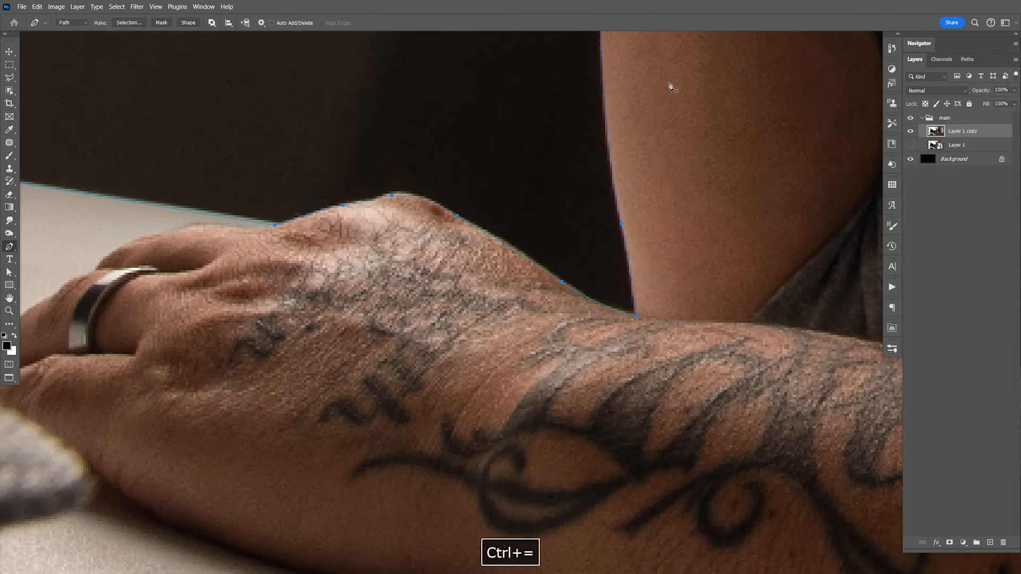
Step: Start a new subpath at the raised arm's sleeve corner and trace the forearm's inner edge up past the wrist
{"action": "left_click_drag", "start_coordinate": [671, 87], "coordinate": [379, 390]}
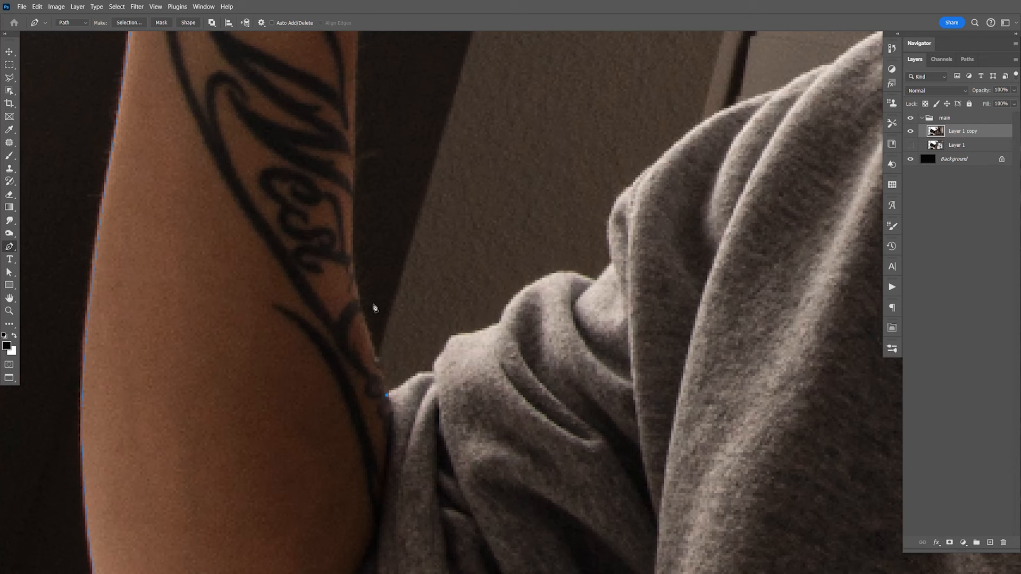
{"action": "left_click_drag", "start_coordinate": [351, 221], "coordinate": [367, 156]}
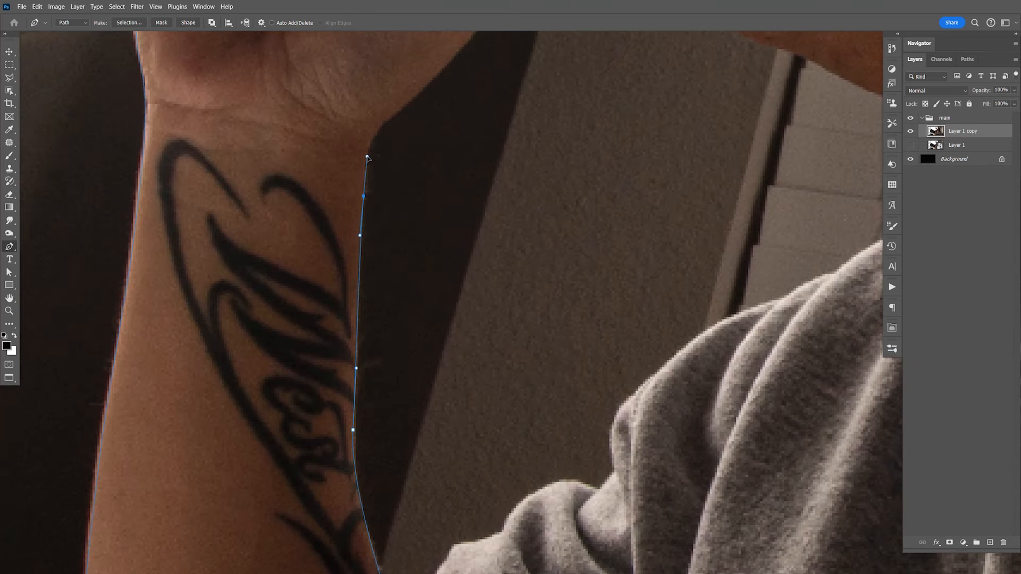
{"action": "left_click_drag", "start_coordinate": [395, 113], "coordinate": [424, 89]}
{"action": "key", "text": "space"}
{"action": "left_click_drag", "start_coordinate": [467, 118], "coordinate": [458, 183]}
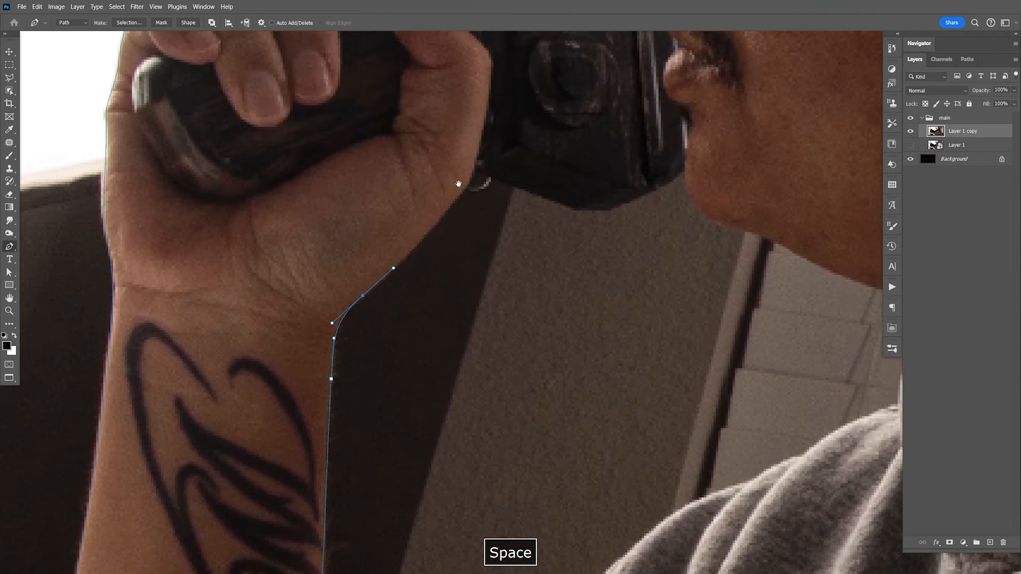
{"action": "key", "text": "F9"}
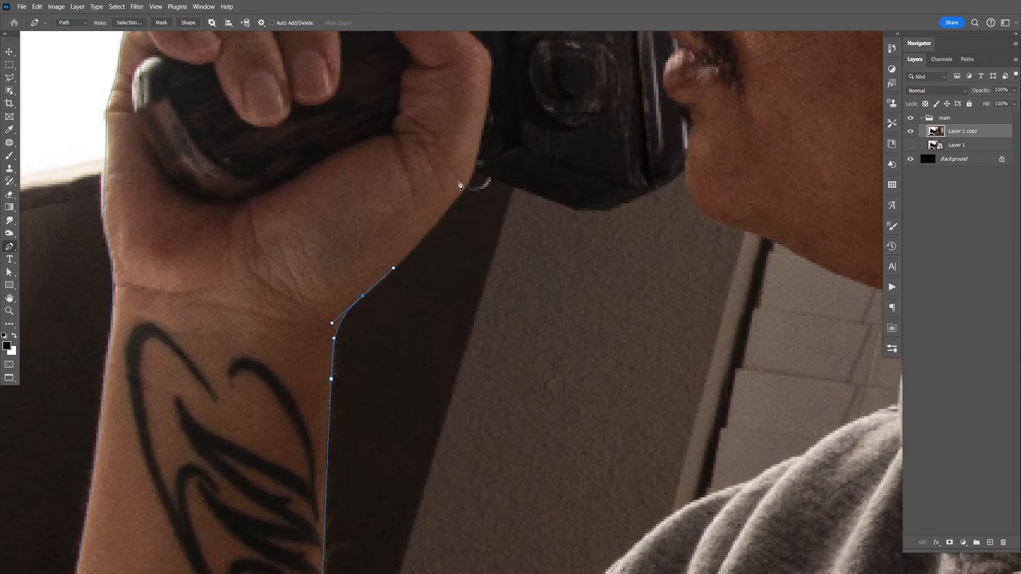
{"action": "key", "text": "F9"}
Step: Continue the inner subpath along the heel of the hand and around the rifle's lower end to the chin
{"action": "left_click_drag", "start_coordinate": [446, 208], "coordinate": [463, 189]}
{"action": "left_click", "coordinate": [472, 169]}
{"action": "left_click_drag", "start_coordinate": [574, 207], "coordinate": [578, 208]}
{"action": "left_click_drag", "start_coordinate": [639, 198], "coordinate": [667, 179]}
{"action": "left_click", "coordinate": [686, 169]}
Step: Trace the underside of the chin and jaw with curved anchors to the hood's collar
{"action": "left_click_drag", "start_coordinate": [721, 223], "coordinate": [759, 234]}
{"action": "key", "text": "space"}
{"action": "left_click_drag", "start_coordinate": [791, 275], "coordinate": [563, 240]}
{"action": "left_click_drag", "start_coordinate": [527, 207], "coordinate": [550, 220]}
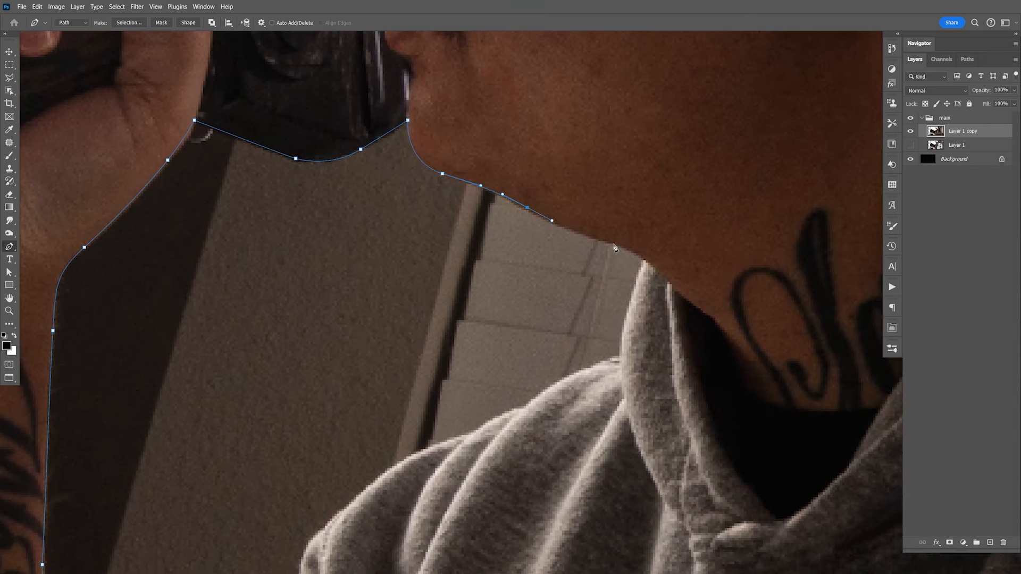
{"action": "left_click_drag", "start_coordinate": [613, 245], "coordinate": [639, 257]}
Step: Trace down the collar's front edge and along the top of the near shoulder
{"action": "left_click_drag", "start_coordinate": [626, 325], "coordinate": [622, 350]}
{"action": "left_click", "coordinate": [620, 358]}
{"action": "key", "text": "space"}
{"action": "left_click_drag", "start_coordinate": [587, 384], "coordinate": [631, 285]}
{"action": "left_click", "coordinate": [633, 263]}
{"action": "left_click", "coordinate": [608, 283]}
{"action": "left_click", "coordinate": [529, 326]}
{"action": "left_click", "coordinate": [517, 336]}
Step: Follow the shoulder's curve down to the sleeve and around the upper fabric folds
{"action": "key", "text": "space"}
{"action": "left_click_drag", "start_coordinate": [479, 378], "coordinate": [605, 261]}
{"action": "left_click", "coordinate": [589, 234]}
{"action": "left_click", "coordinate": [567, 250]}
{"action": "left_click_drag", "start_coordinate": [502, 305], "coordinate": [492, 315]}
{"action": "left_click_drag", "start_coordinate": [469, 365], "coordinate": [472, 382]}
{"action": "left_click", "coordinate": [472, 395]}
{"action": "left_click", "coordinate": [456, 412]}
{"action": "left_click_drag", "start_coordinate": [410, 406], "coordinate": [391, 416]}
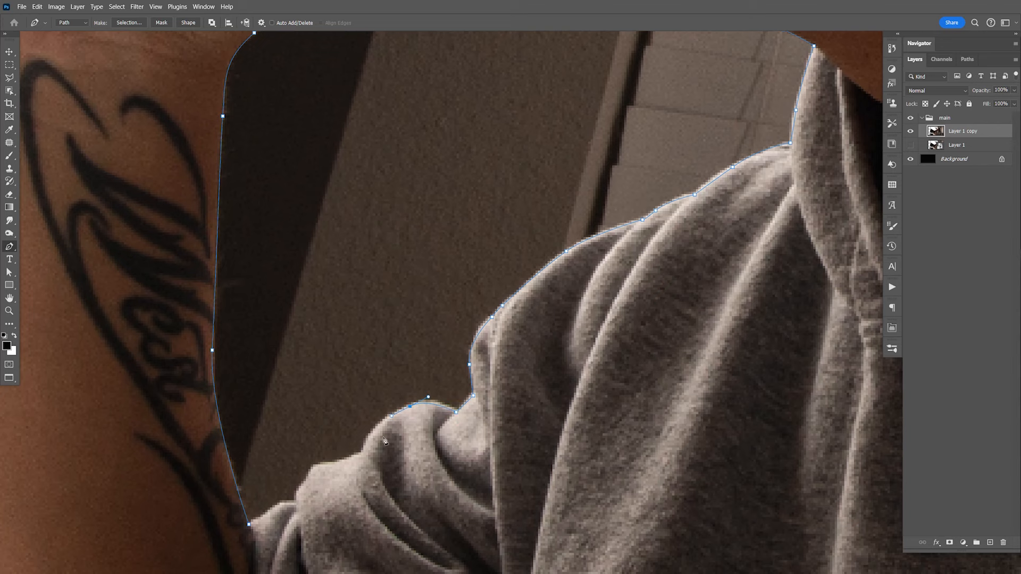
Step: Trace the remaining sleeve folds and close the inner subpath at the raised forearm
{"action": "key", "text": "space"}
{"action": "left_click_drag", "start_coordinate": [317, 479], "coordinate": [525, 331]}
{"action": "left_click", "coordinate": [567, 289]}
{"action": "left_click", "coordinate": [479, 353]}
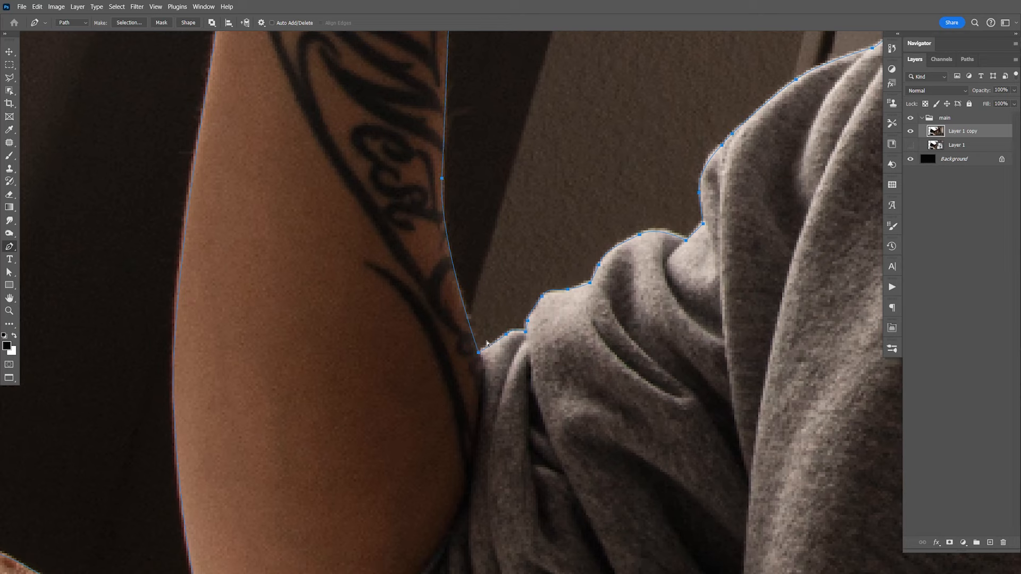
Step: Outline the tiny background gap between the hoodie and the tattooed forearm as a separate closed subpath
{"action": "key", "text": "ctrl+minus"}
{"action": "key", "text": "ctrl+minus"}
{"action": "key", "text": "space"}
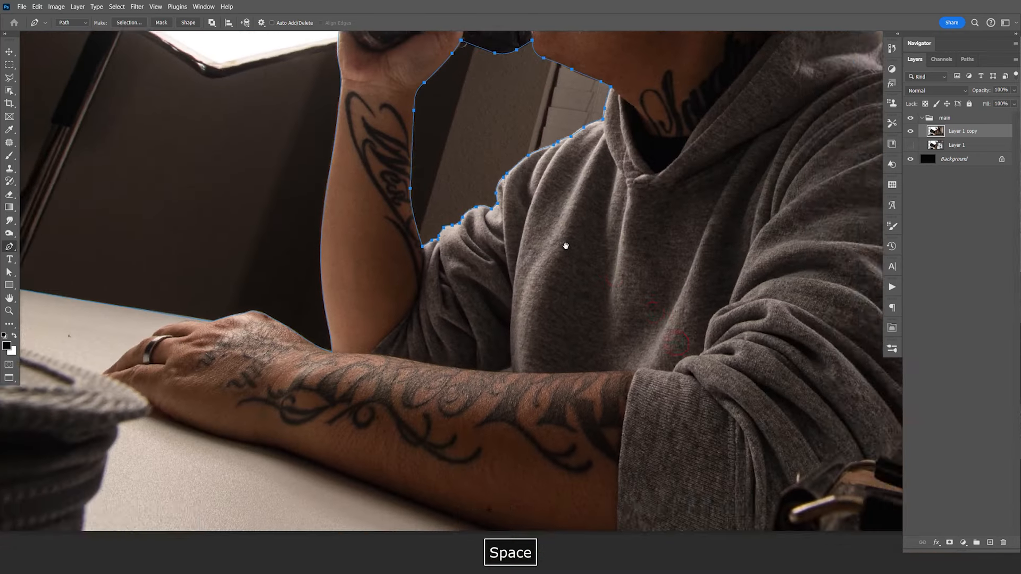
{"action": "left_click_drag", "start_coordinate": [565, 247], "coordinate": [387, 61]}
{"action": "left_click_drag", "start_coordinate": [404, 184], "coordinate": [518, 282]}
{"action": "left_click_drag", "start_coordinate": [446, 287], "coordinate": [473, 277]}
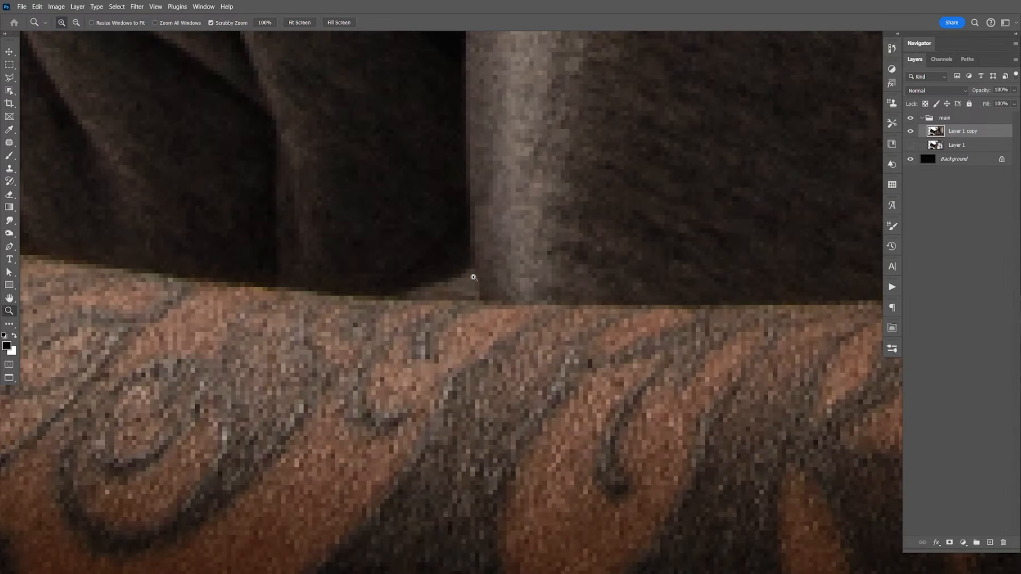
{"action": "left_click", "coordinate": [444, 282]}
{"action": "left_click", "coordinate": [475, 268]}
{"action": "left_click", "coordinate": [482, 302]}
{"action": "left_click", "coordinate": [397, 299]}
Step: Start a subpath in the gap behind the sleeve, tracing the underside of the dark container
{"action": "key", "text": "ctrl+1"}
{"action": "left_click_drag", "start_coordinate": [648, 297], "coordinate": [465, 314]}
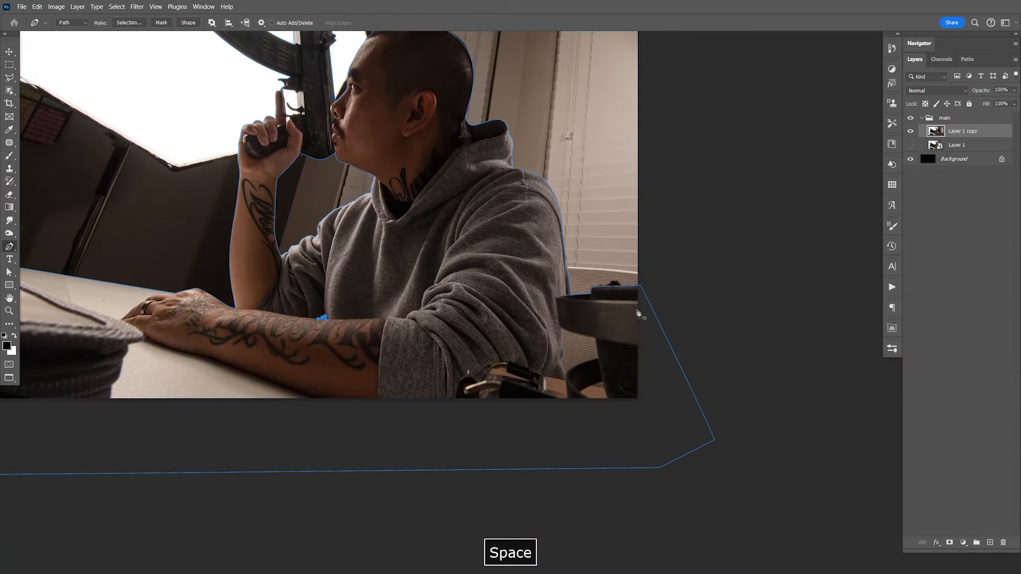
{"action": "key", "text": "ctrl+equal"}
{"action": "key", "text": "ctrl+equal"}
{"action": "key", "text": "ctrl+equal"}
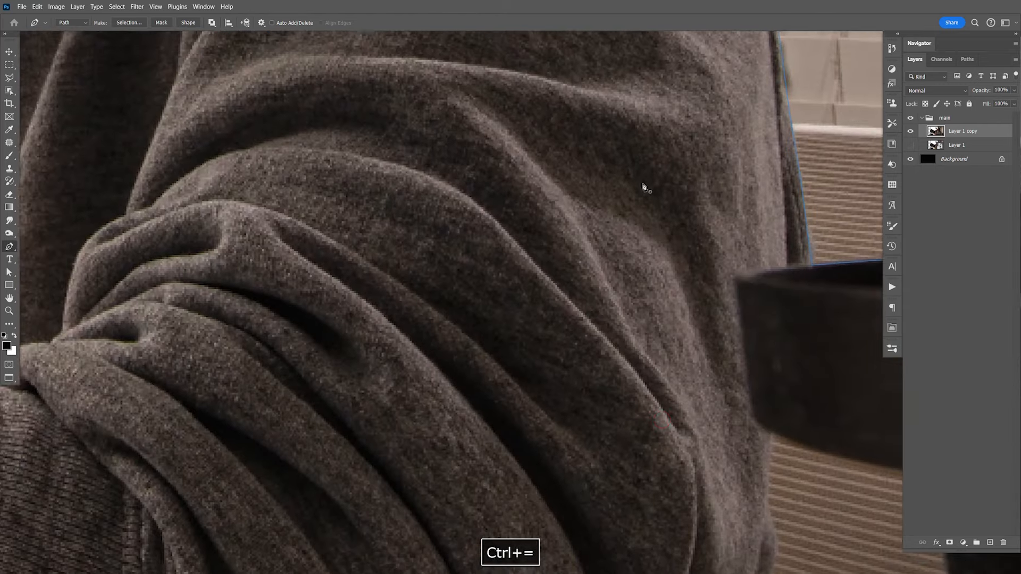
{"action": "left_click_drag", "start_coordinate": [643, 186], "coordinate": [529, 136]}
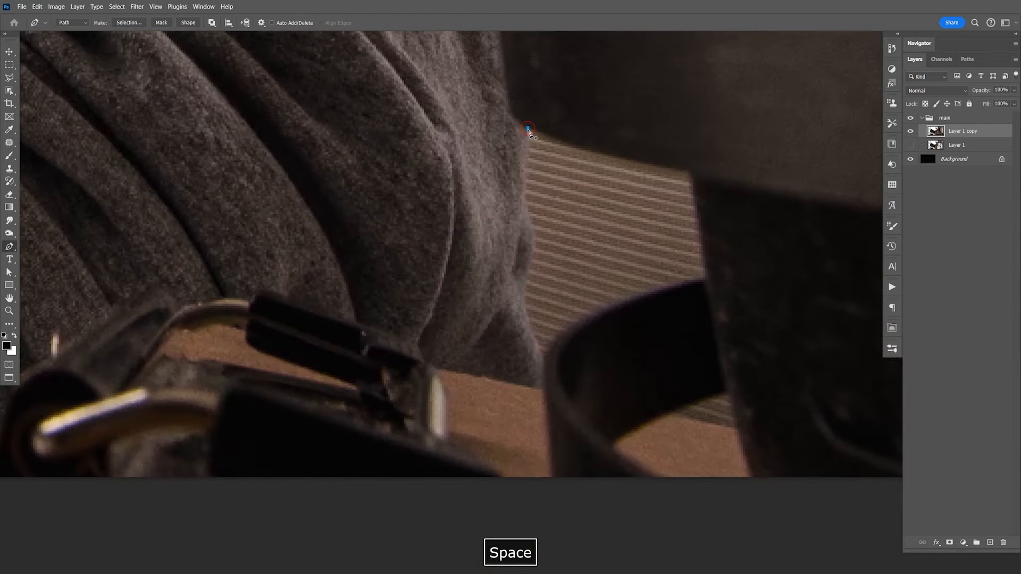
{"action": "left_click", "coordinate": [528, 128]}
{"action": "left_click", "coordinate": [638, 161]}
{"action": "left_click", "coordinate": [686, 171]}
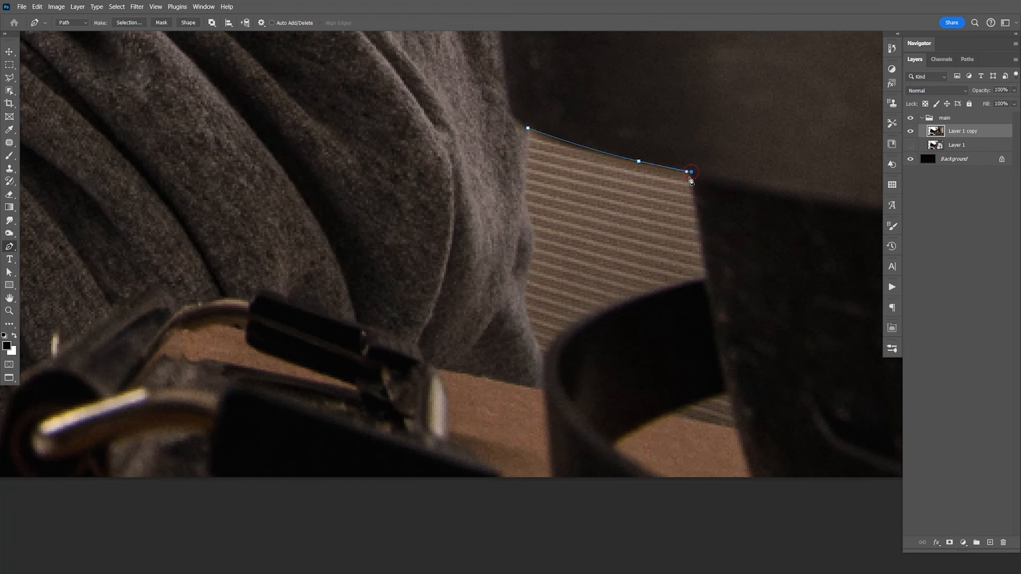
Step: Trace down the container's stem, along the curved strap and back up the sleeve edge to close the gap's subpath
{"action": "left_click", "coordinate": [707, 282]}
{"action": "left_click_drag", "start_coordinate": [591, 317], "coordinate": [526, 275]}
{"action": "key", "text": "space"}
{"action": "left_click", "coordinate": [529, 130]}
Step: Outline the small striped gap beneath the curved strap as another closed subpath
{"action": "key", "text": "space"}
{"action": "left_click", "coordinate": [674, 410]}
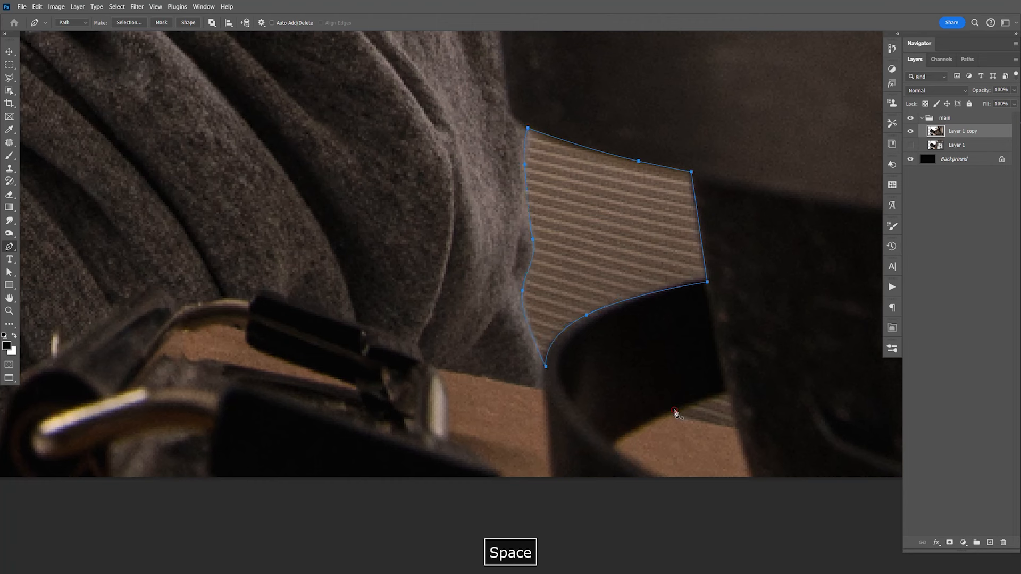
{"action": "left_click_drag", "start_coordinate": [708, 398], "coordinate": [719, 393]}
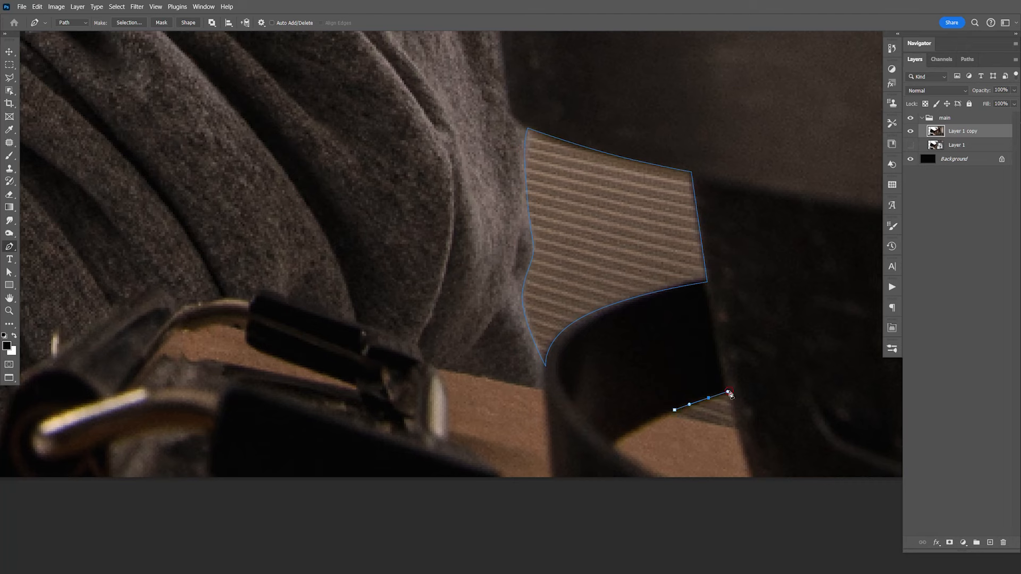
{"action": "left_click", "coordinate": [738, 429]}
{"action": "left_click_drag", "start_coordinate": [674, 411], "coordinate": [689, 418]}
Step: Start a subpath inside the rifle's trigger guard, tracing its upper edge, the receiver side and the trigger's upper curve to the tip
{"action": "key", "text": "ctrl+minus"}
{"action": "key", "text": "ctrl+minus"}
{"action": "key", "text": "space"}
{"action": "left_click_drag", "start_coordinate": [316, 222], "coordinate": [516, 334]}
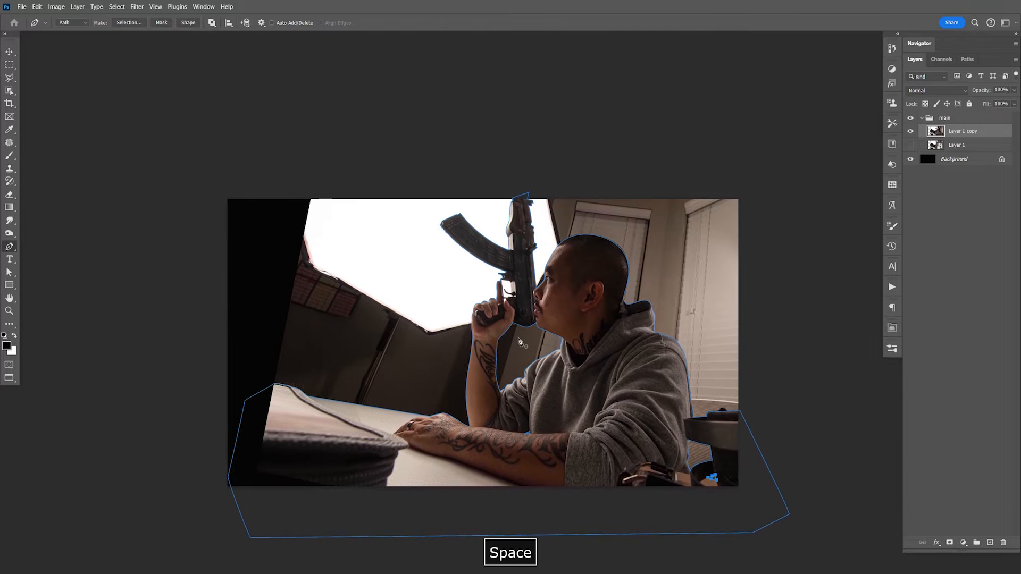
{"action": "key", "text": "z"}
{"action": "left_click_drag", "start_coordinate": [510, 292], "coordinate": [540, 309]}
{"action": "key", "text": "p"}
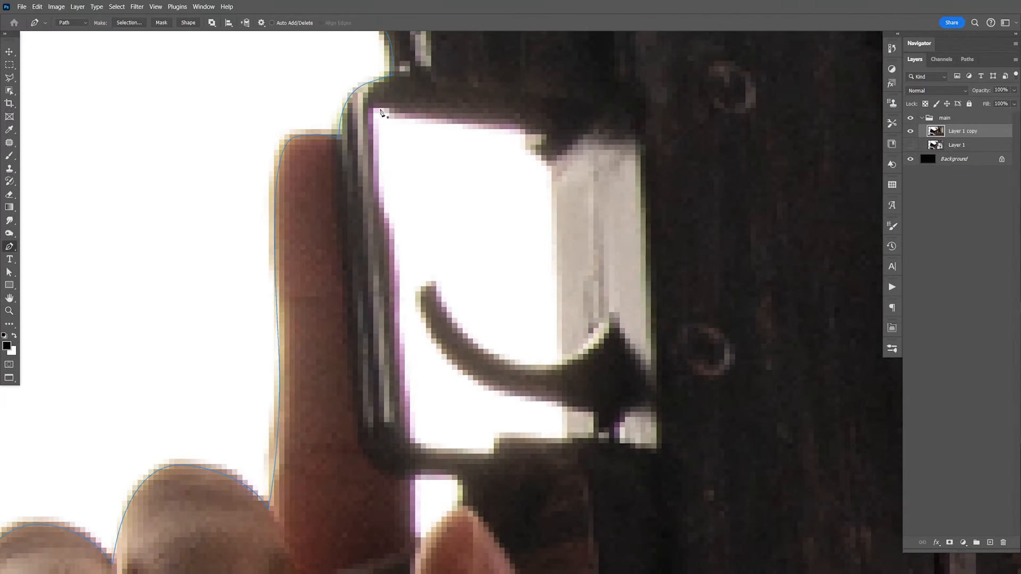
{"action": "left_click", "coordinate": [519, 124]}
{"action": "left_click", "coordinate": [529, 146]}
{"action": "left_click", "coordinate": [550, 163]}
{"action": "left_click", "coordinate": [562, 365]}
{"action": "left_click_drag", "start_coordinate": [496, 358], "coordinate": [466, 340]}
{"action": "left_click_drag", "start_coordinate": [436, 291], "coordinate": [430, 272]}
Step: Trace the trigger's underside and the guard's lower and outer inner edges to close the trigger guard gap's subpath
{"action": "left_click_drag", "start_coordinate": [498, 387], "coordinate": [532, 394]}
{"action": "left_click", "coordinate": [564, 405]}
{"action": "left_click", "coordinate": [566, 440]}
{"action": "left_click", "coordinate": [497, 440]}
{"action": "left_click", "coordinate": [495, 457]}
{"action": "left_click", "coordinate": [410, 441]}
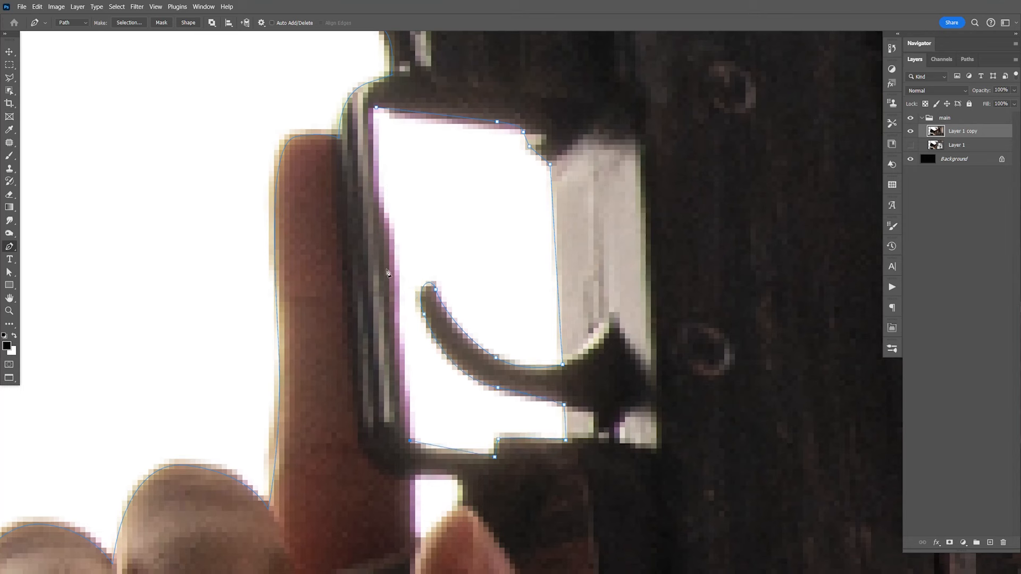
{"action": "left_click_drag", "start_coordinate": [375, 141], "coordinate": [376, 115]}
Step: Outline the small white gap between the trigger guard and the thumb as a separate closed subpath
{"action": "key", "text": "space"}
{"action": "left_click_drag", "start_coordinate": [424, 502], "coordinate": [430, 274]}
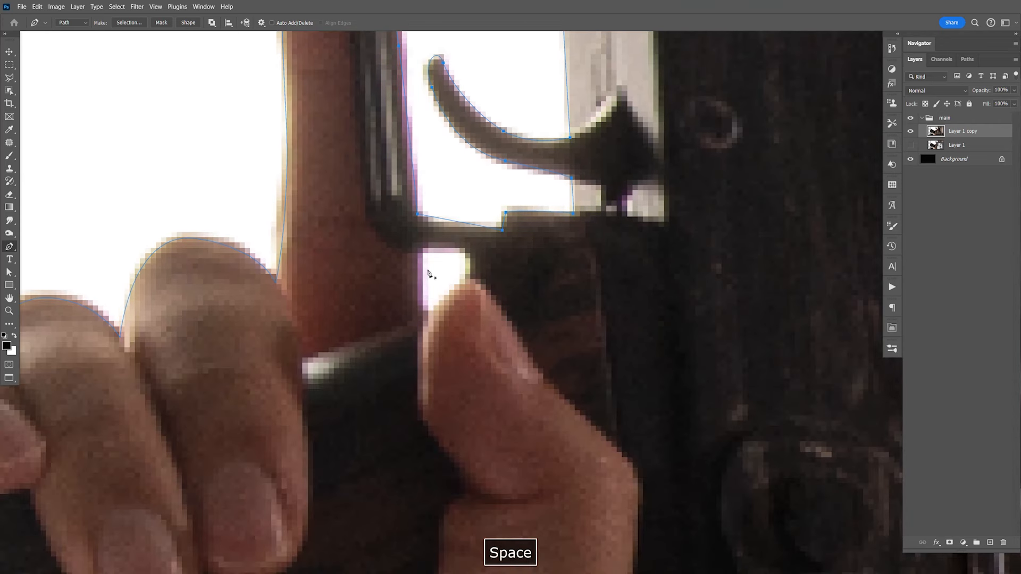
{"action": "left_click", "coordinate": [419, 245]}
{"action": "left_click_drag", "start_coordinate": [470, 279], "coordinate": [478, 272]}
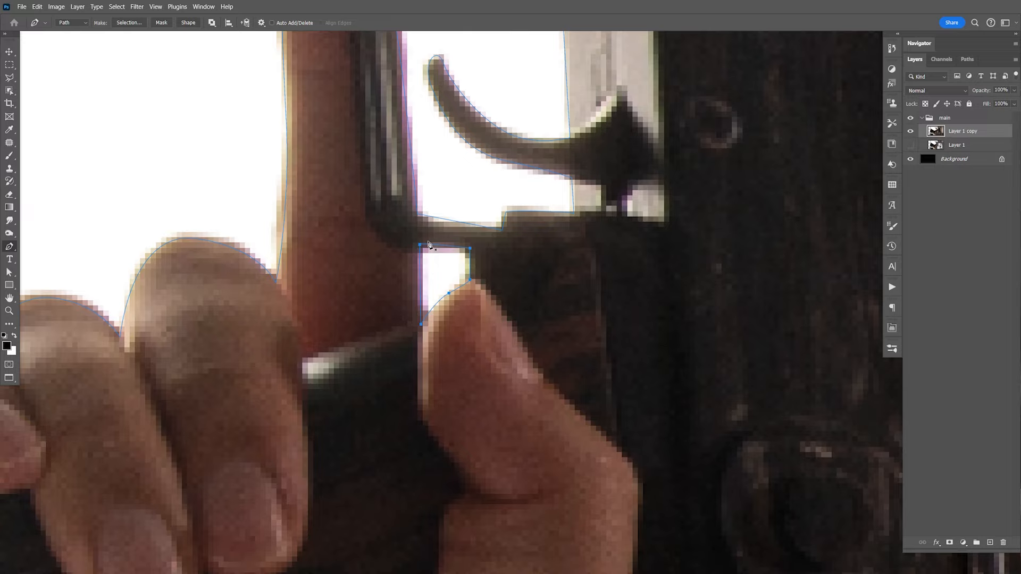
Step: Load the Work Path as a selection and copy the selected area of Layer 1 copy to a new layer
{"action": "key", "text": "ctrl+minus"}
{"action": "key", "text": "ctrl+minus"}
{"action": "key", "text": "ctrl+minus"}
{"action": "key", "text": "ctrl+minus"}
{"action": "key", "text": "ctrl+minus"}
{"action": "key", "text": "ctrl+minus"}
{"action": "key", "text": "ctrl+minus"}
{"action": "key", "text": "ctrl+minus"}
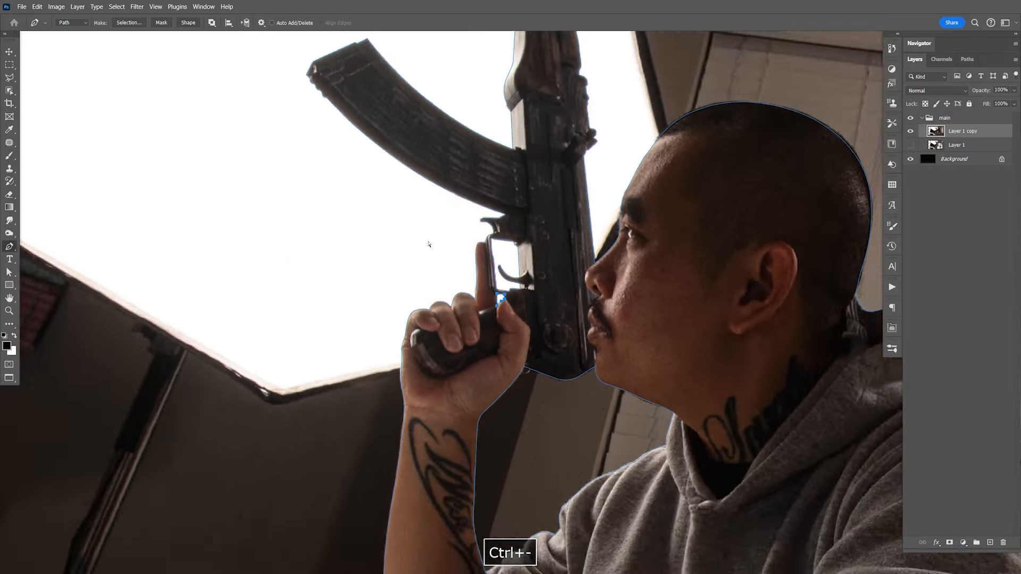
{"action": "key", "text": "ctrl+minus"}
{"action": "key", "text": "space"}
{"action": "left_click_drag", "start_coordinate": [620, 390], "coordinate": [613, 335]}
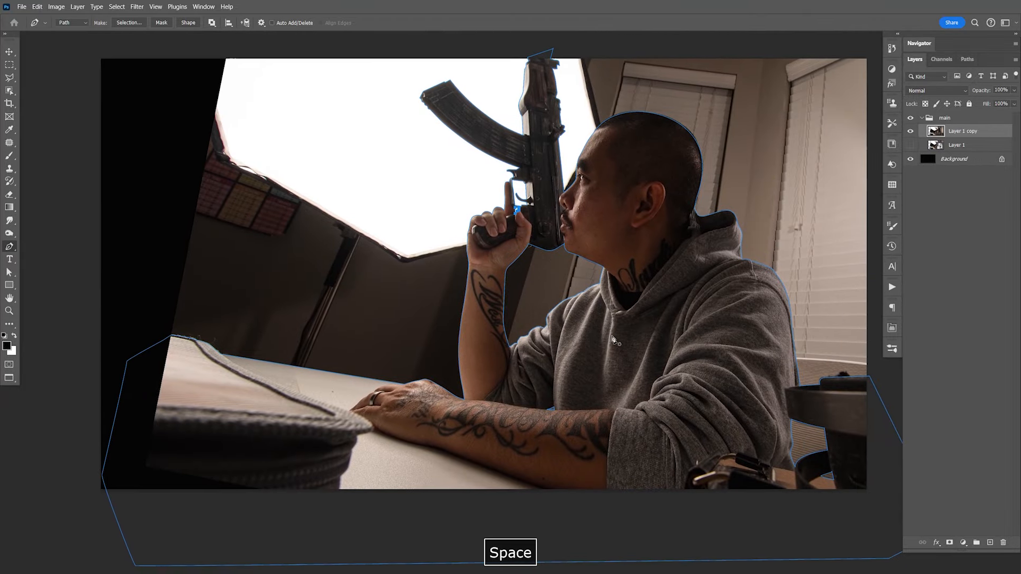
{"action": "left_click", "coordinate": [967, 61]}
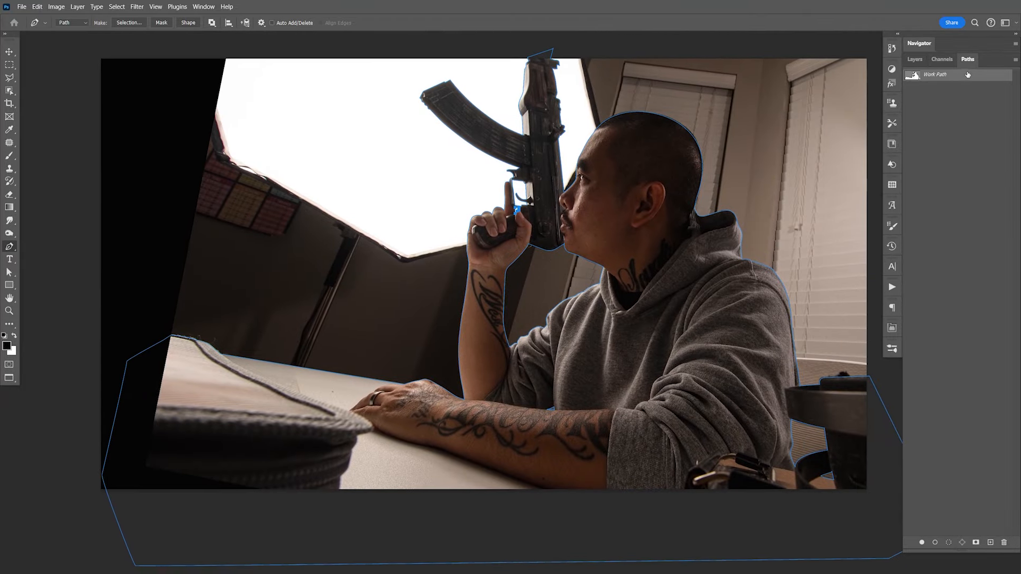
{"action": "left_click", "coordinate": [910, 77], "text": "ctrl"}
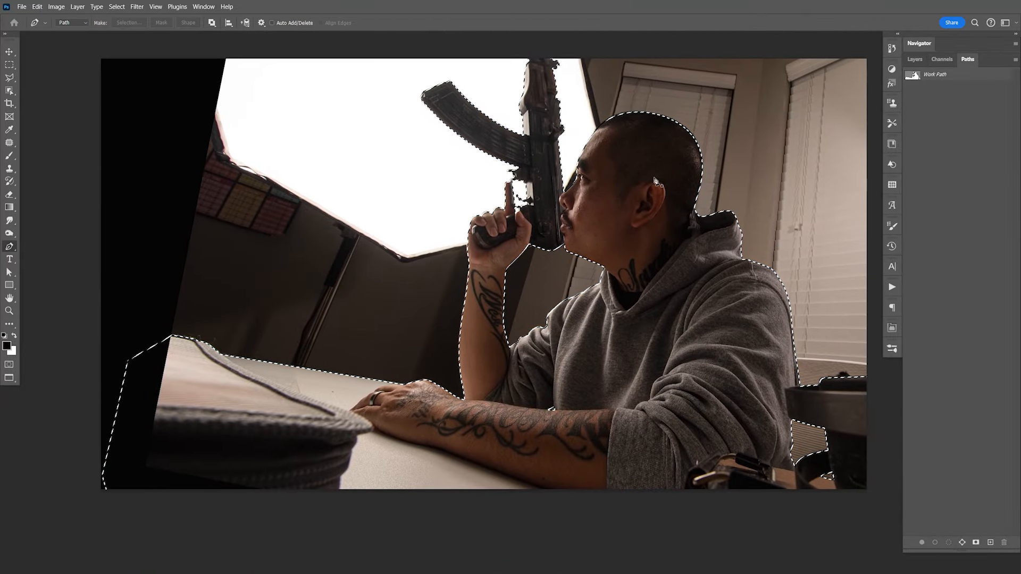
{"action": "left_click", "coordinate": [912, 59]}
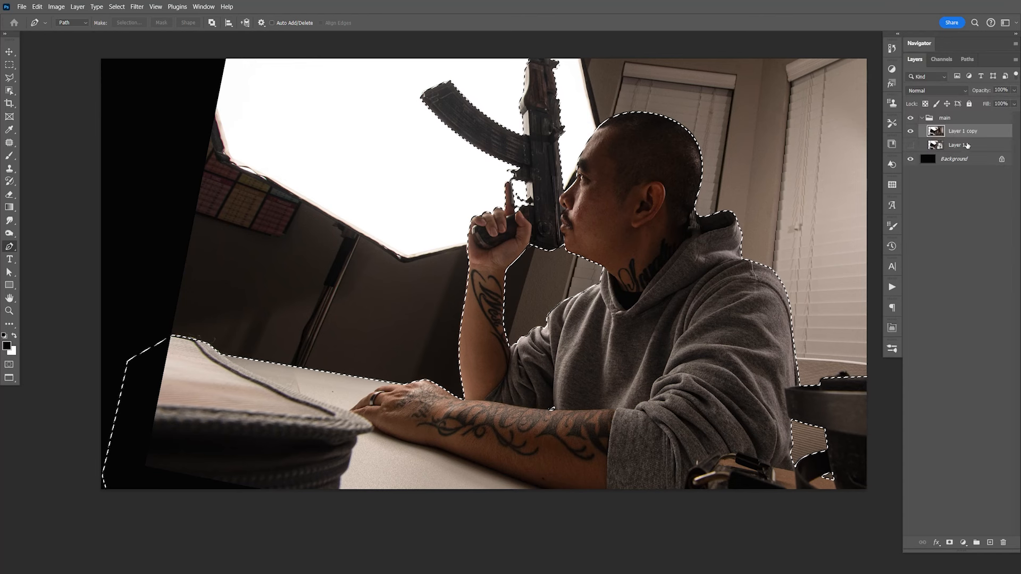
{"action": "key", "text": "ctrl+j"}
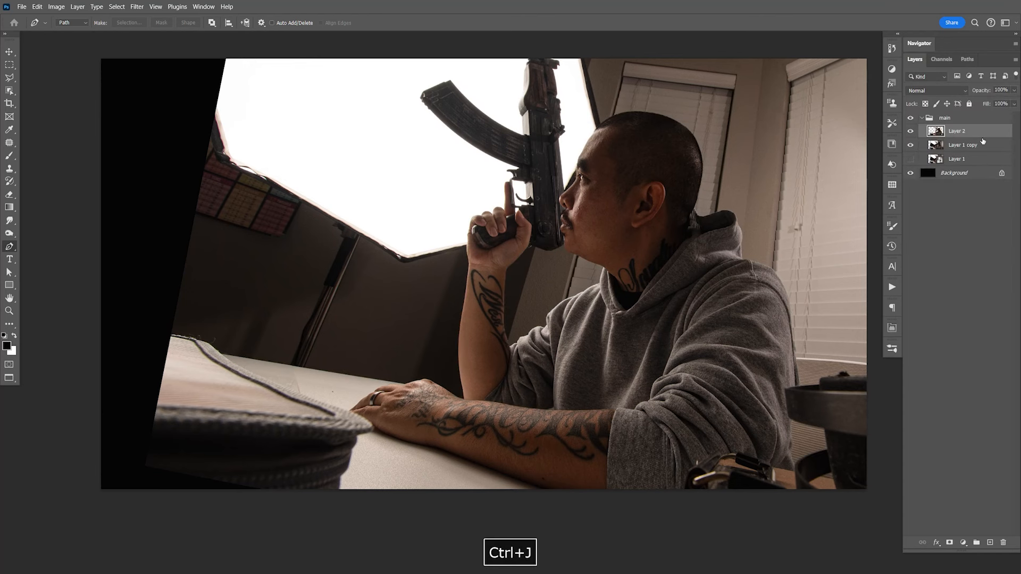
Step: Hide Layer 1 copy so only the cutout shows over the black background, and save the document
{"action": "left_click", "coordinate": [911, 147]}
{"action": "key", "text": "ctrl+s"}
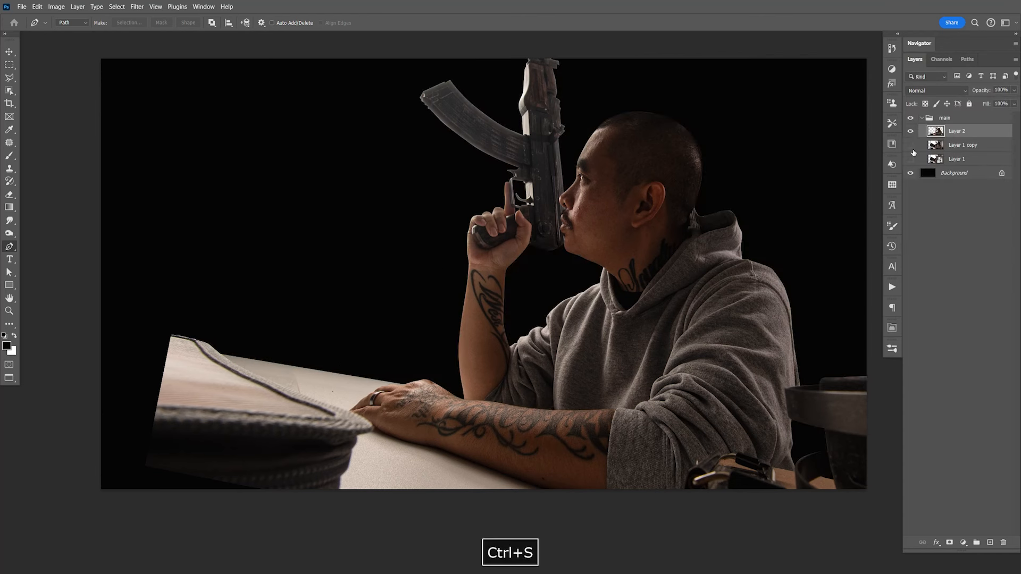
{"action": "key", "text": "v"}
{"action": "left_click_drag", "start_coordinate": [745, 303], "coordinate": [708, 332]}
{"action": "key", "text": "ctrl+s"}
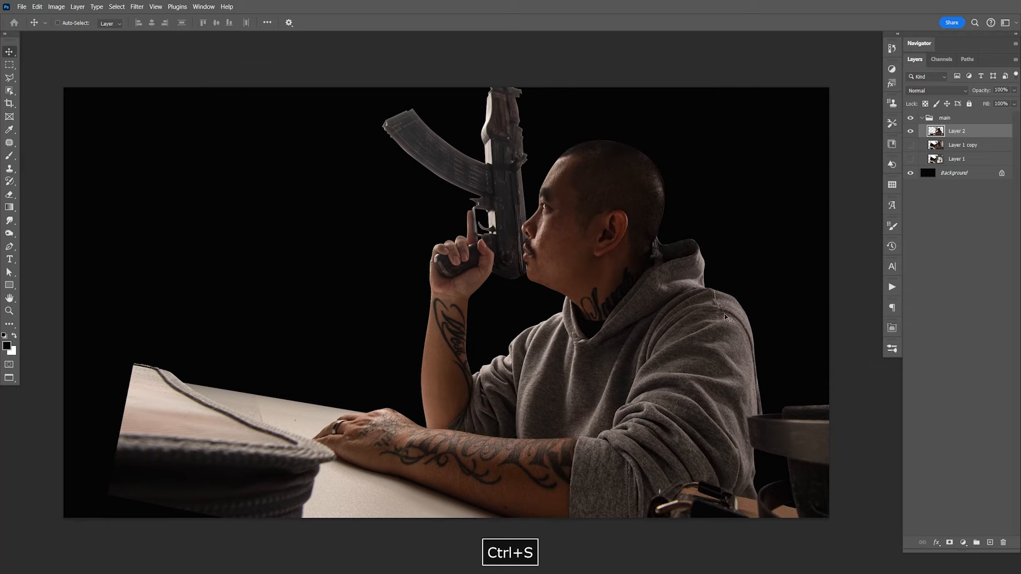
Step: Add a layer mask to Layer 2 from its own transparency and target the layer's image instead of the mask
{"action": "key", "text": "z"}
{"action": "left_click_drag", "start_coordinate": [662, 230], "coordinate": [696, 307]}
{"action": "key", "text": "space"}
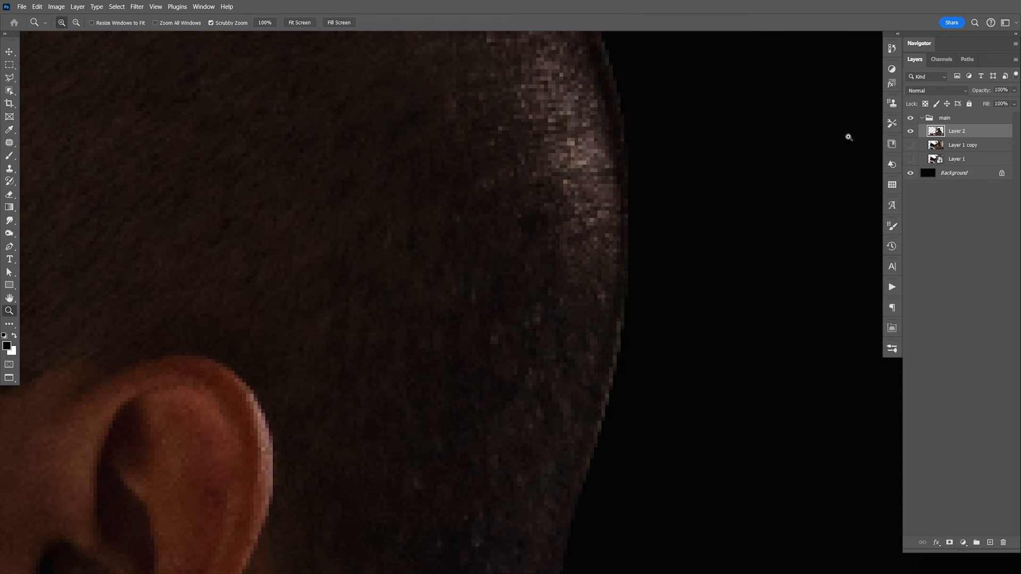
{"action": "left_click", "coordinate": [936, 133], "text": "ctrl"}
{"action": "left_click", "coordinate": [949, 543]}
{"action": "left_click", "coordinate": [937, 133]}
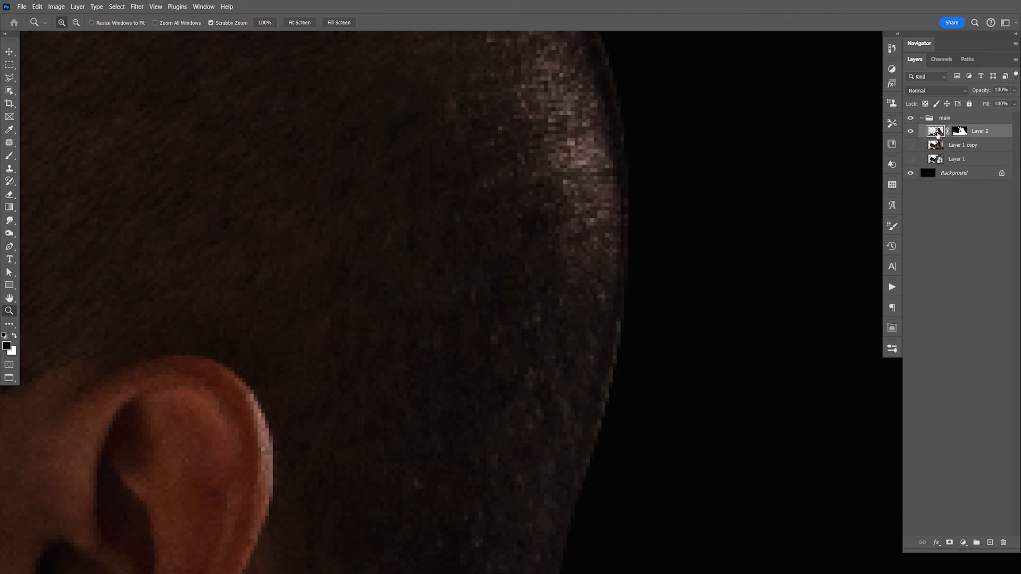
Step: Clone nearby hair texture over the light fringe along the back edge of the head with the Clone Stamp tool
{"action": "left_click", "coordinate": [10, 168]}
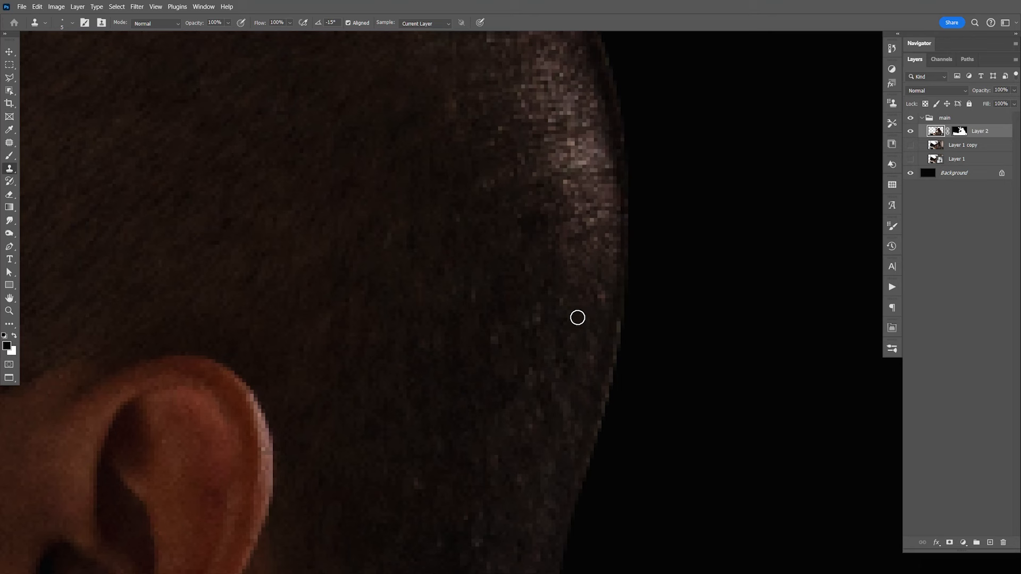
{"action": "left_click", "coordinate": [605, 320], "text": "alt"}
{"action": "mouse_move", "coordinate": [618, 317]}
{"action": "left_mouse_down"}
{"action": "mouse_move", "coordinate": [588, 458]}
{"action": "mouse_move", "coordinate": [597, 420]}
{"action": "left_mouse_up"}
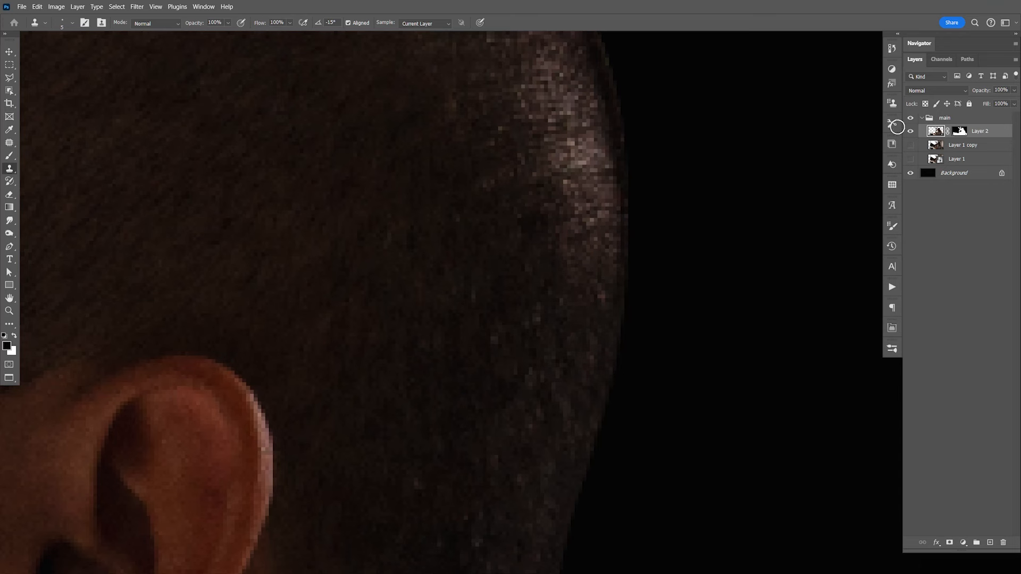
{"action": "key", "text": "space"}
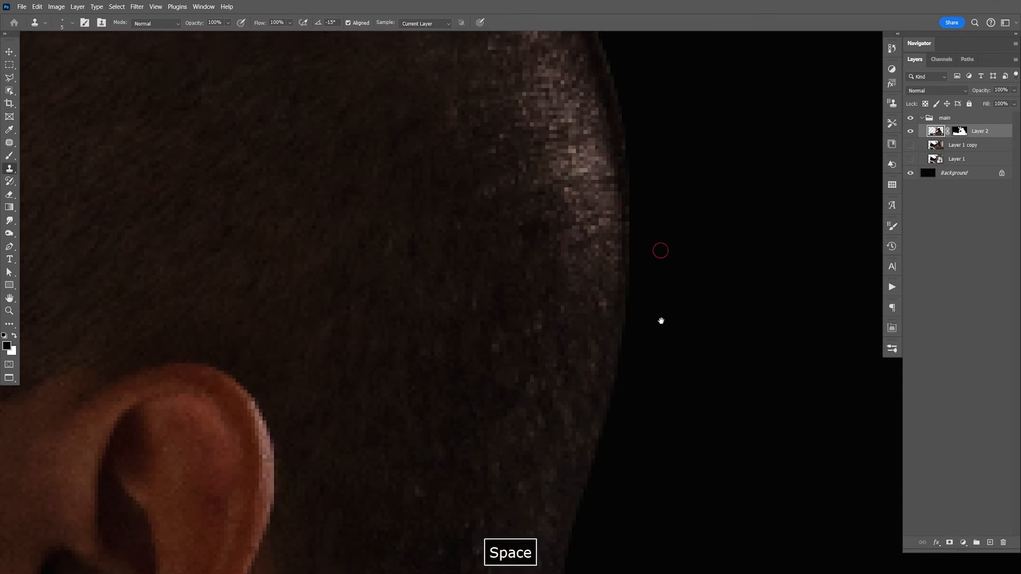
{"action": "left_click_drag", "start_coordinate": [658, 248], "coordinate": [654, 323]}
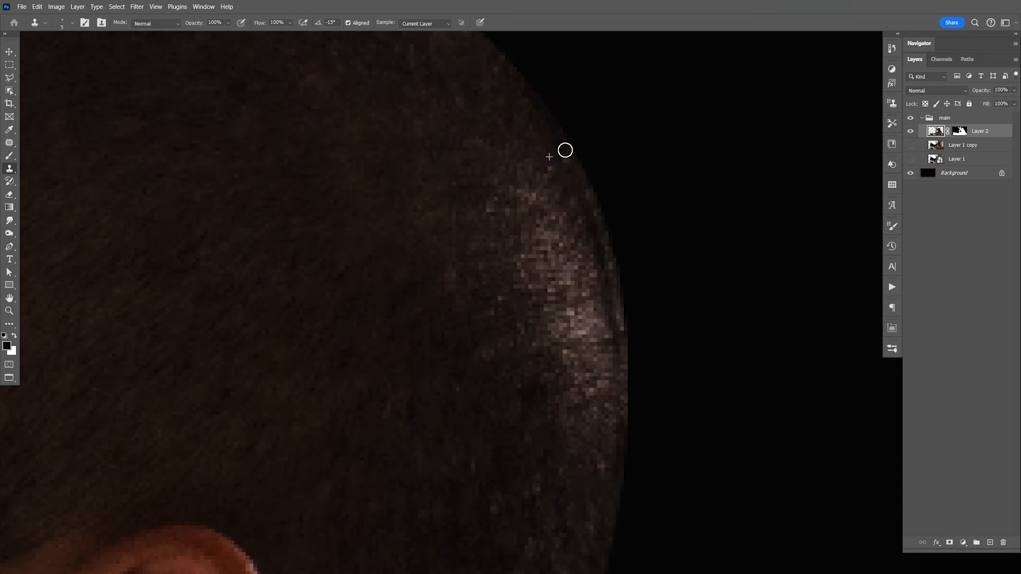
{"action": "key", "text": "ctrl+z"}
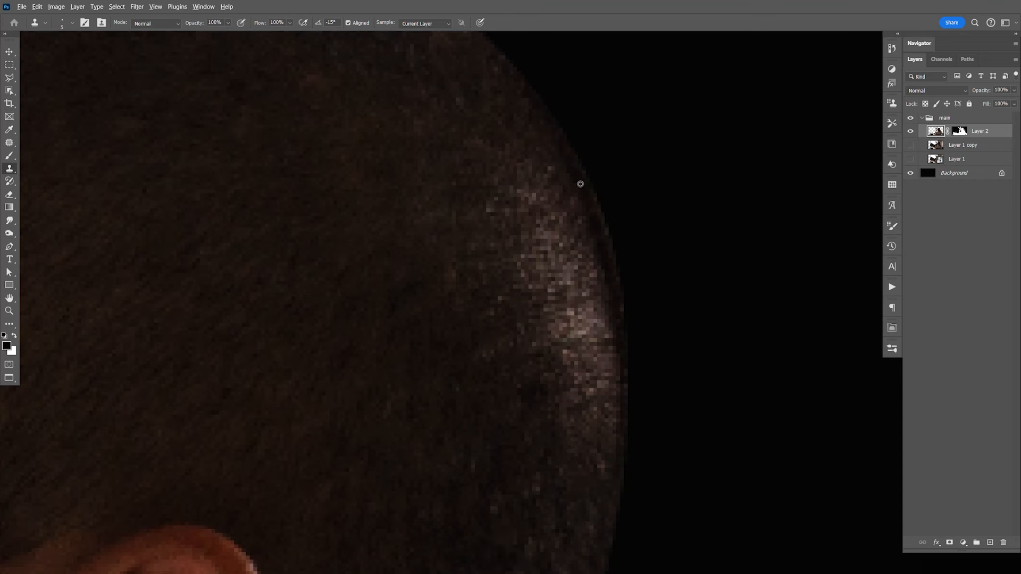
{"action": "mouse_move", "coordinate": [580, 174]}
{"action": "left_mouse_down"}
{"action": "mouse_move", "coordinate": [620, 272]}
{"action": "mouse_move", "coordinate": [632, 407]}
{"action": "left_mouse_up"}
Step: Clone hair texture over the light fringe along the top edge of the head
{"action": "key", "text": "space"}
{"action": "left_click_drag", "start_coordinate": [622, 349], "coordinate": [561, 215]}
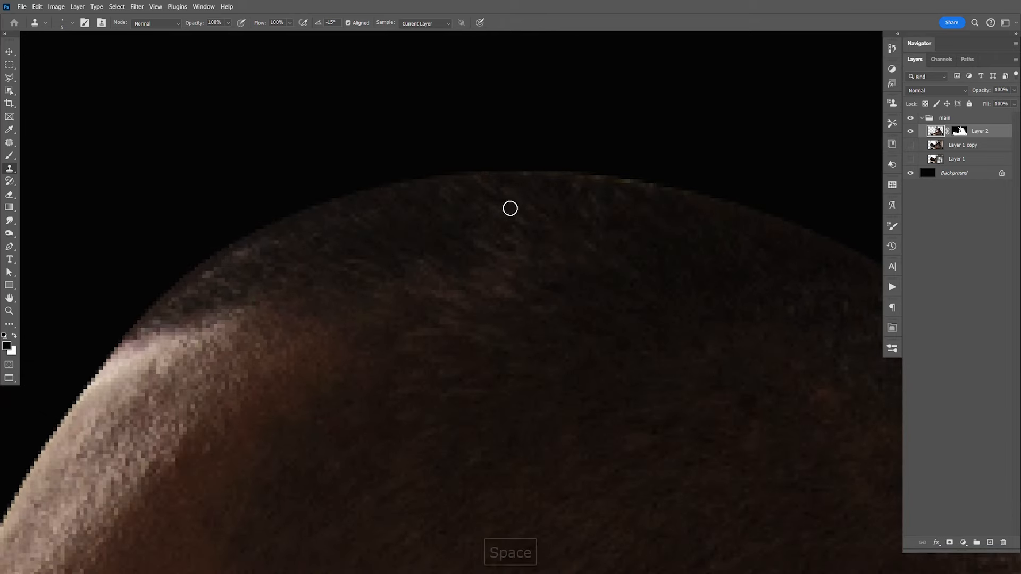
{"action": "left_click", "coordinate": [482, 180], "text": "alt"}
{"action": "mouse_move", "coordinate": [485, 177]}
{"action": "left_mouse_down"}
{"action": "mouse_move", "coordinate": [565, 175]}
{"action": "mouse_move", "coordinate": [690, 199]}
{"action": "left_mouse_up"}
Step: Examine the cutout's edge from the head down along the hoodie to the dark container for leftover fringe
{"action": "key", "text": "space"}
{"action": "left_click_drag", "start_coordinate": [481, 255], "coordinate": [567, 214]}
{"action": "left_click_drag", "start_coordinate": [426, 341], "coordinate": [528, 232]}
{"action": "left_click_drag", "start_coordinate": [512, 393], "coordinate": [524, 250]}
{"action": "left_click_drag", "start_coordinate": [484, 374], "coordinate": [556, 223]}
{"action": "left_click_drag", "start_coordinate": [526, 494], "coordinate": [548, 250]}
{"action": "left_click_drag", "start_coordinate": [556, 468], "coordinate": [537, 256]}
{"action": "left_click_drag", "start_coordinate": [651, 433], "coordinate": [534, 266]}
{"action": "left_click_drag", "start_coordinate": [797, 404], "coordinate": [561, 246]}
{"action": "left_click_drag", "start_coordinate": [742, 266], "coordinate": [532, 239]}
{"action": "left_click_drag", "start_coordinate": [850, 329], "coordinate": [556, 270]}
{"action": "left_click_drag", "start_coordinate": [617, 510], "coordinate": [506, 261]}
{"action": "left_click_drag", "start_coordinate": [590, 532], "coordinate": [468, 256]}
{"action": "left_click_drag", "start_coordinate": [574, 521], "coordinate": [492, 278]}
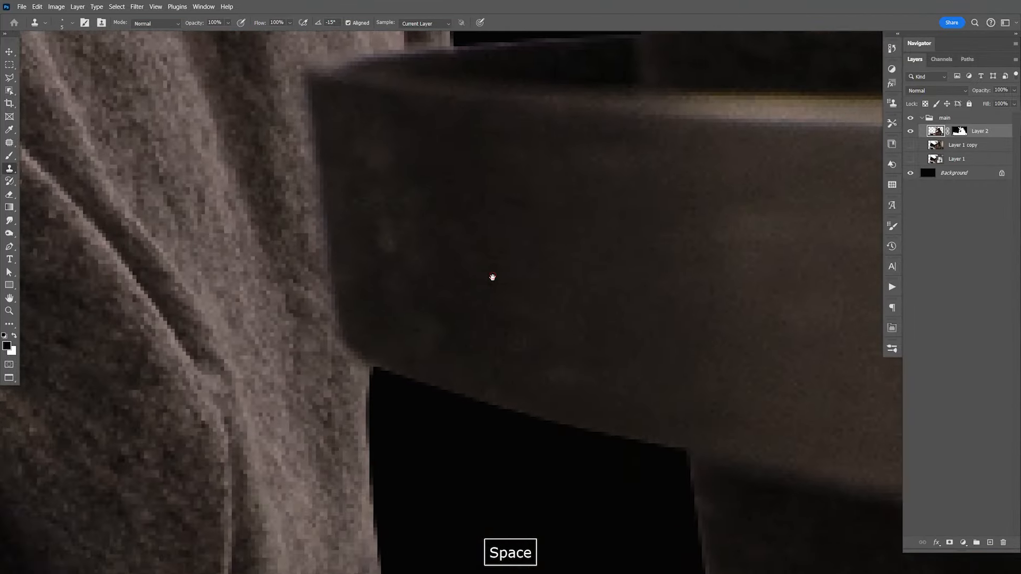
Step: Clone dark texture over the fringe along the container's upper rim and the top edge of its raised section
{"action": "left_click_drag", "start_coordinate": [638, 351], "coordinate": [504, 360]}
{"action": "left_click_drag", "start_coordinate": [550, 180], "coordinate": [515, 321]}
{"action": "left_click_drag", "start_coordinate": [508, 209], "coordinate": [512, 330]}
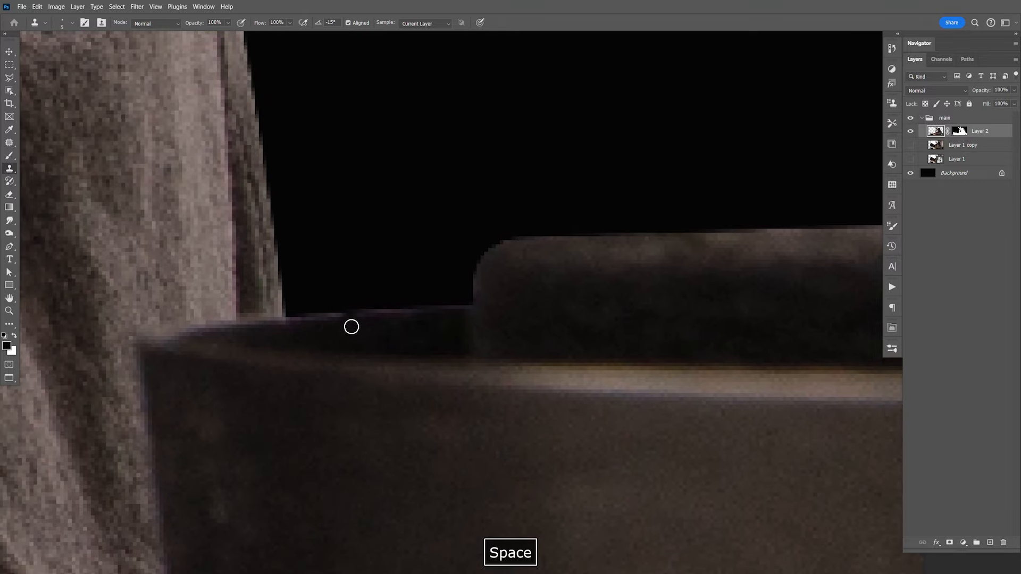
{"action": "left_click", "coordinate": [289, 335], "text": "alt"}
{"action": "left_click_drag", "start_coordinate": [296, 324], "coordinate": [437, 313]}
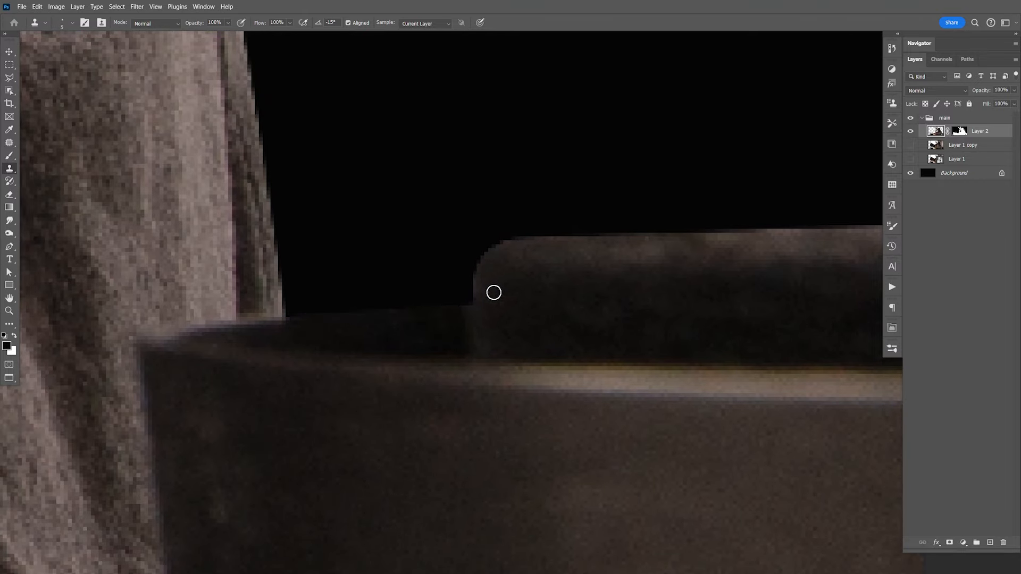
{"action": "left_click_drag", "start_coordinate": [851, 274], "coordinate": [535, 298]}
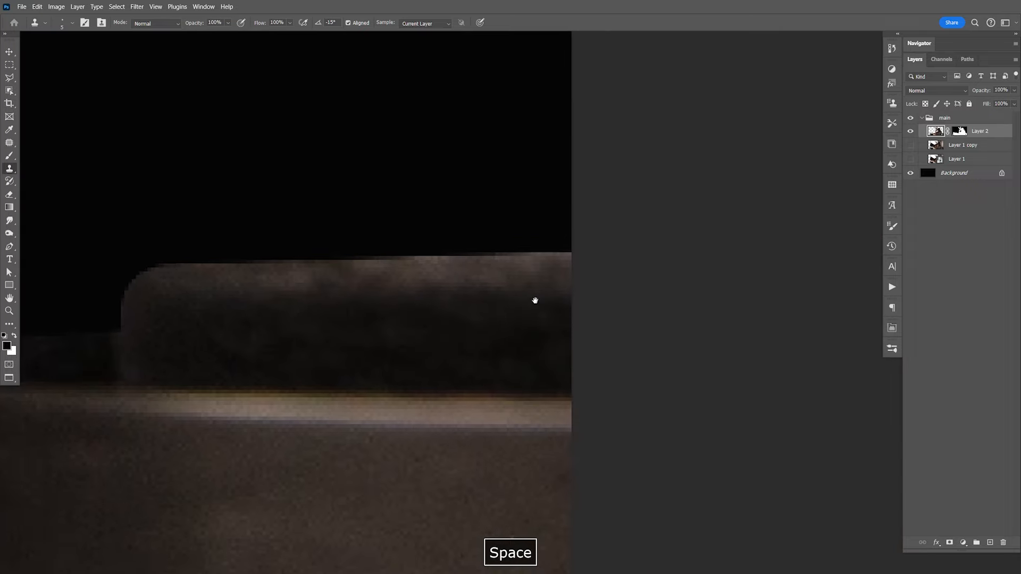
{"action": "left_click", "coordinate": [136, 282], "text": "alt"}
{"action": "mouse_move", "coordinate": [152, 269]}
{"action": "left_mouse_down"}
{"action": "mouse_move", "coordinate": [474, 262]}
{"action": "mouse_move", "coordinate": [553, 271]}
{"action": "left_mouse_up"}
Step: Clone dark texture over the fringe on the container stem's edge beside the gap, and save the document
{"action": "key", "text": "space"}
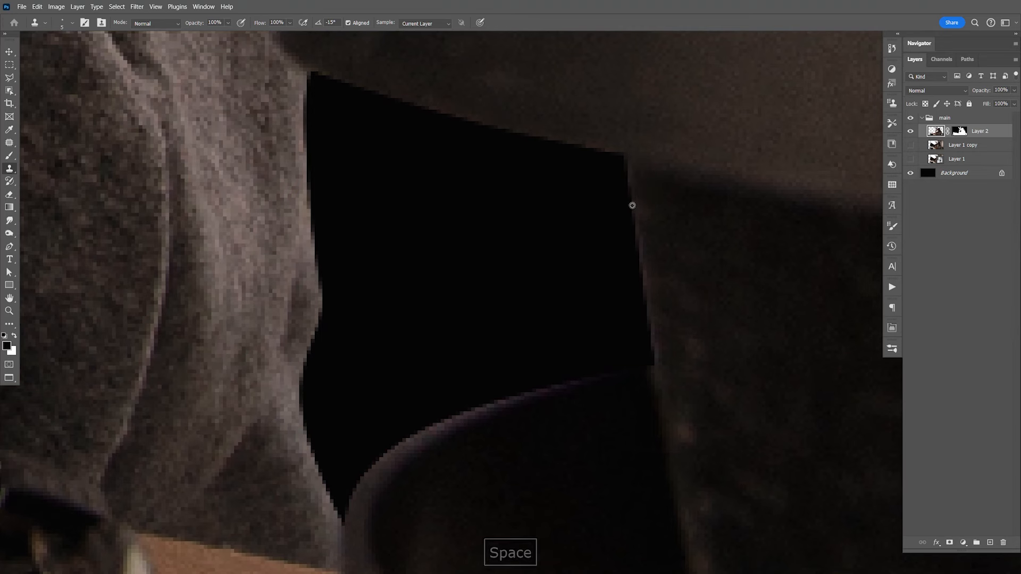
{"action": "left_click", "coordinate": [639, 186], "text": "alt"}
{"action": "left_click_drag", "start_coordinate": [633, 191], "coordinate": [660, 363]}
{"action": "left_click_drag", "start_coordinate": [556, 438], "coordinate": [583, 385]}
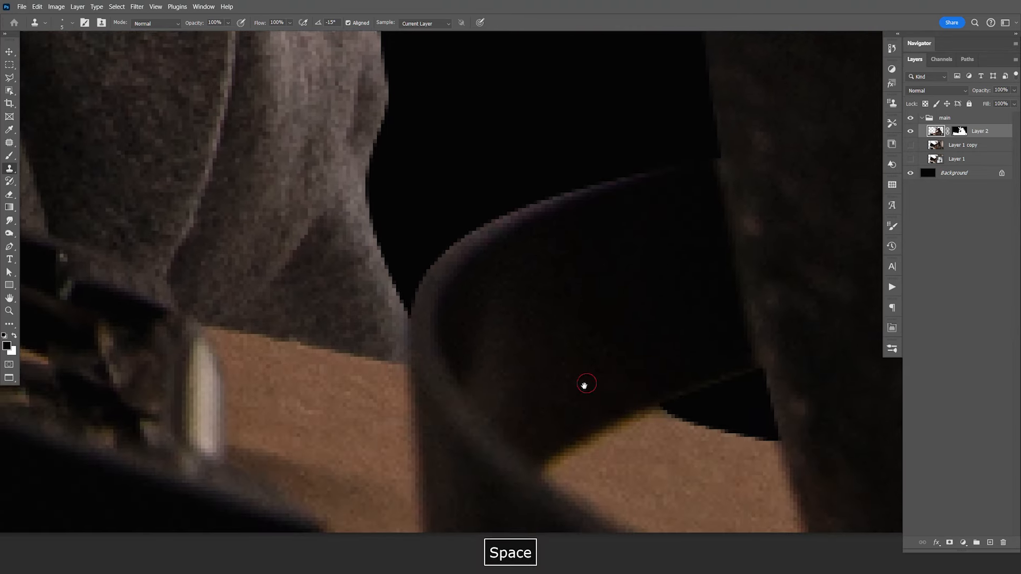
{"action": "left_click_drag", "start_coordinate": [606, 258], "coordinate": [484, 334]}
{"action": "left_click_drag", "start_coordinate": [636, 285], "coordinate": [551, 404]}
{"action": "left_click_drag", "start_coordinate": [712, 268], "coordinate": [592, 351]}
{"action": "left_click_drag", "start_coordinate": [563, 234], "coordinate": [610, 391]}
{"action": "key", "text": "ctrl+s"}
Step: Apply the layer mask of Layer 2 permanently to its image
{"action": "key", "text": "ctrl+minus"}
{"action": "key", "text": "ctrl+minus"}
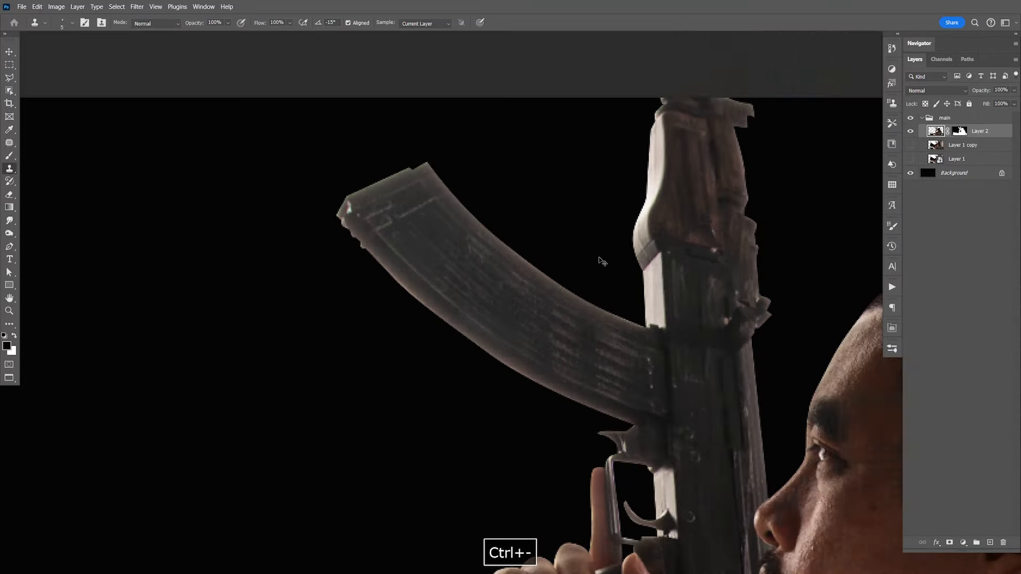
{"action": "left_click_drag", "start_coordinate": [641, 388], "coordinate": [622, 317]}
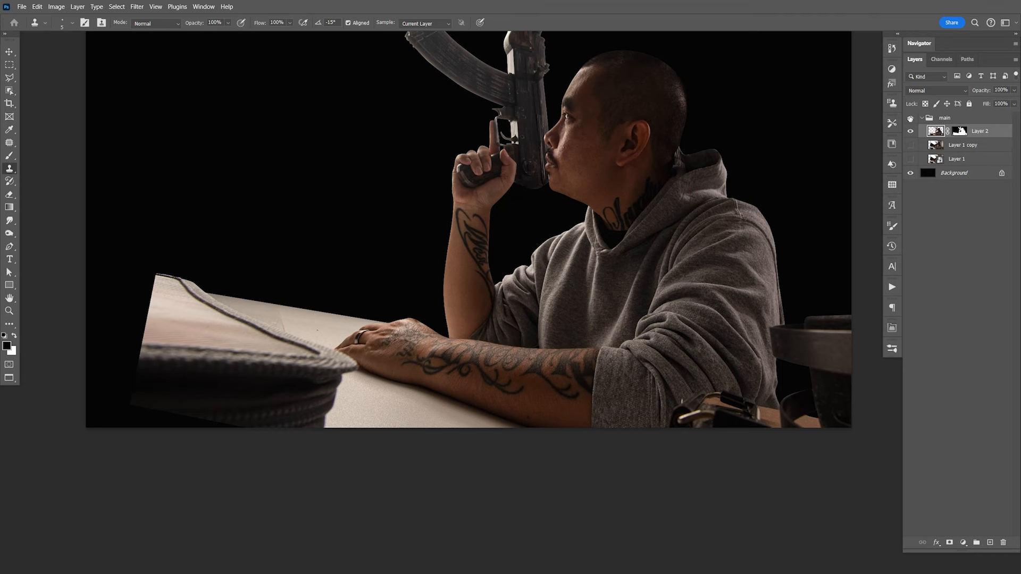
{"action": "right_click", "coordinate": [960, 131]}
{"action": "left_click", "coordinate": [974, 160]}
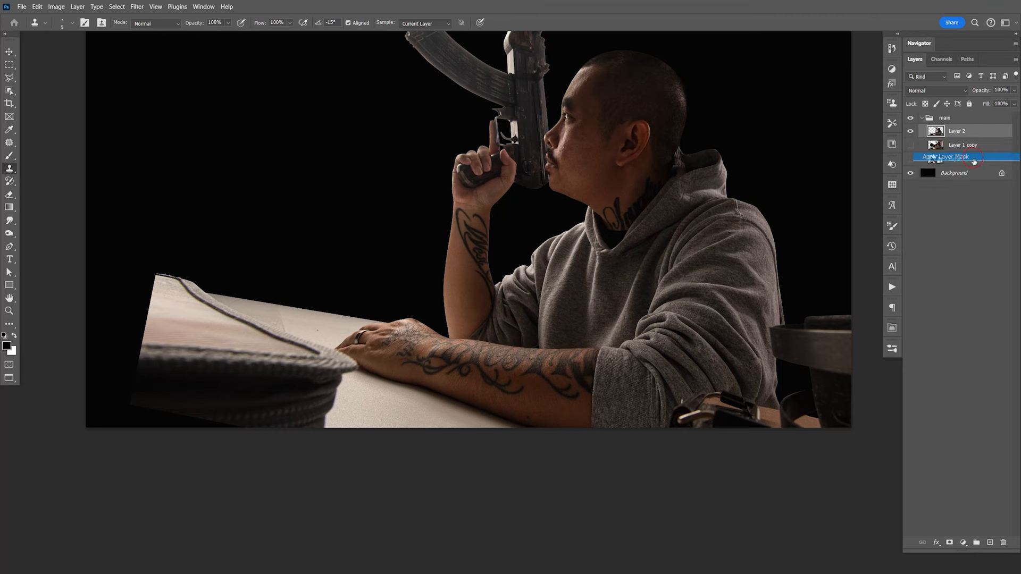
Step: Start a Pen path below the canvas and trace the buckle strap's outer edge and the brass ring up to the black buckle piece
{"action": "key", "text": "z"}
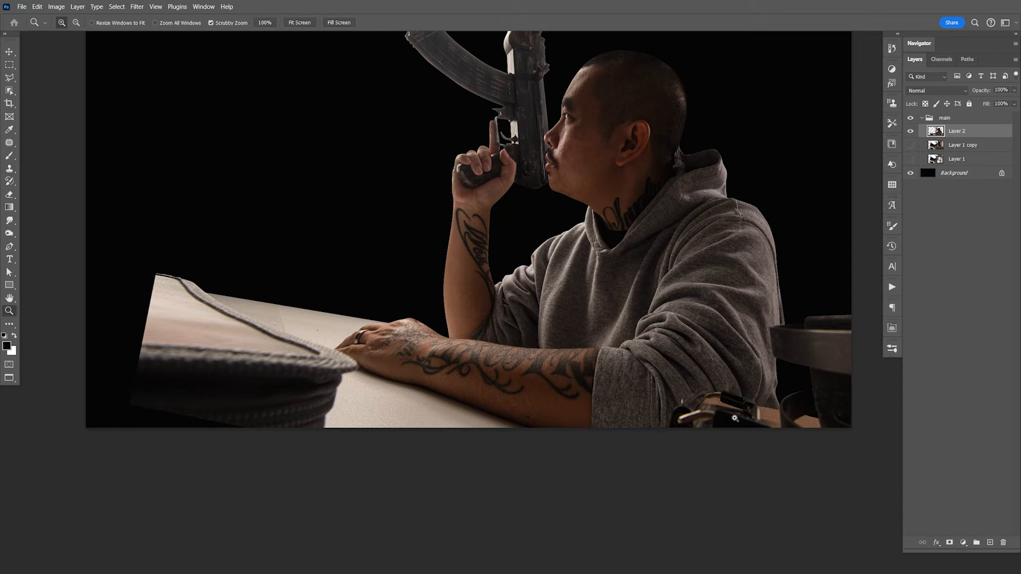
{"action": "mouse_move", "coordinate": [738, 420]}
{"action": "left_mouse_down"}
{"action": "mouse_move", "coordinate": [786, 437]}
{"action": "mouse_move", "coordinate": [748, 449]}
{"action": "left_mouse_up"}
{"action": "key", "text": "space"}
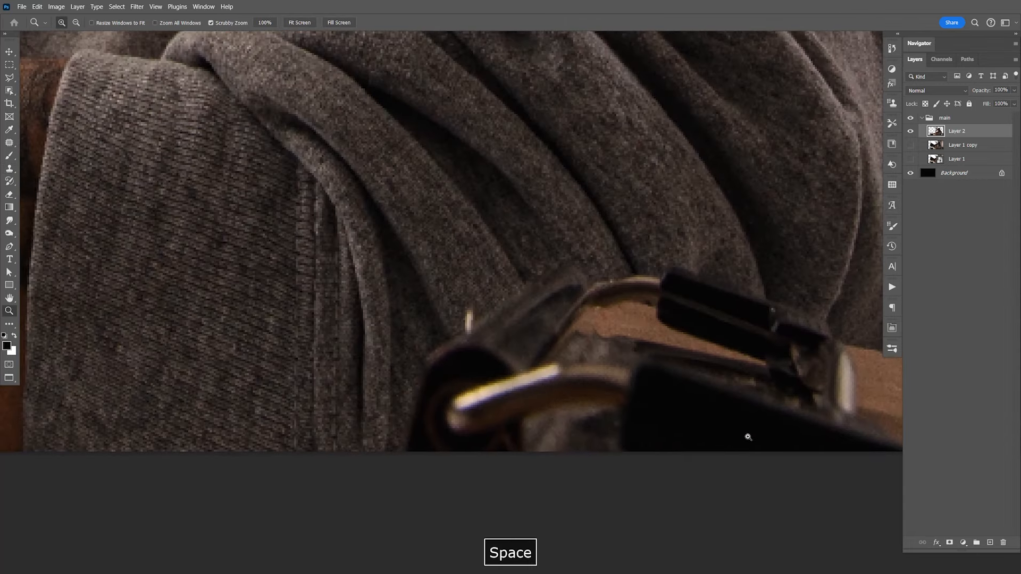
{"action": "key", "text": "ctrl+equal"}
{"action": "key", "text": "p"}
{"action": "key", "text": "space"}
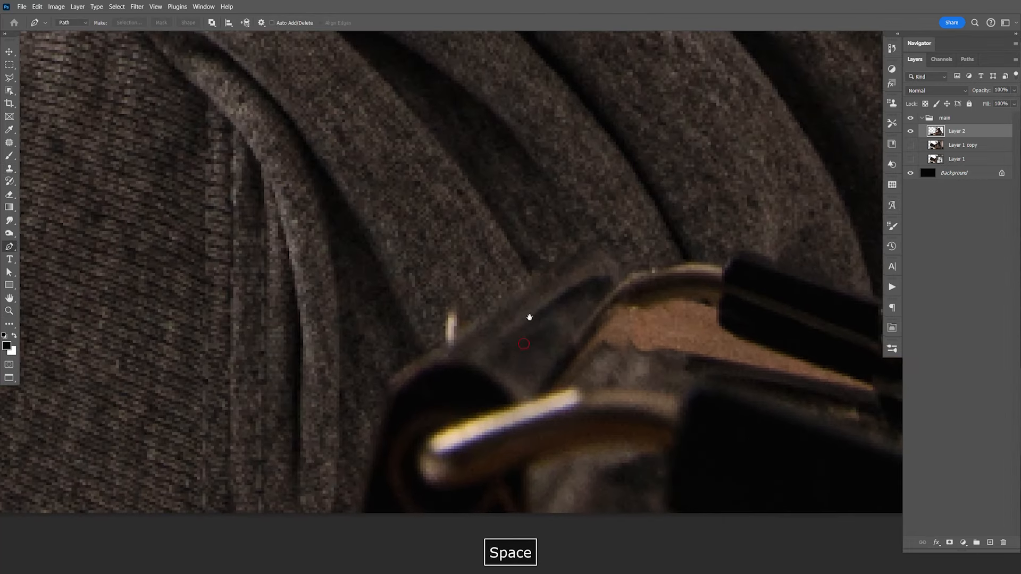
{"action": "left_click_drag", "start_coordinate": [522, 344], "coordinate": [526, 281]}
{"action": "left_click", "coordinate": [391, 519]}
{"action": "left_click", "coordinate": [370, 431]}
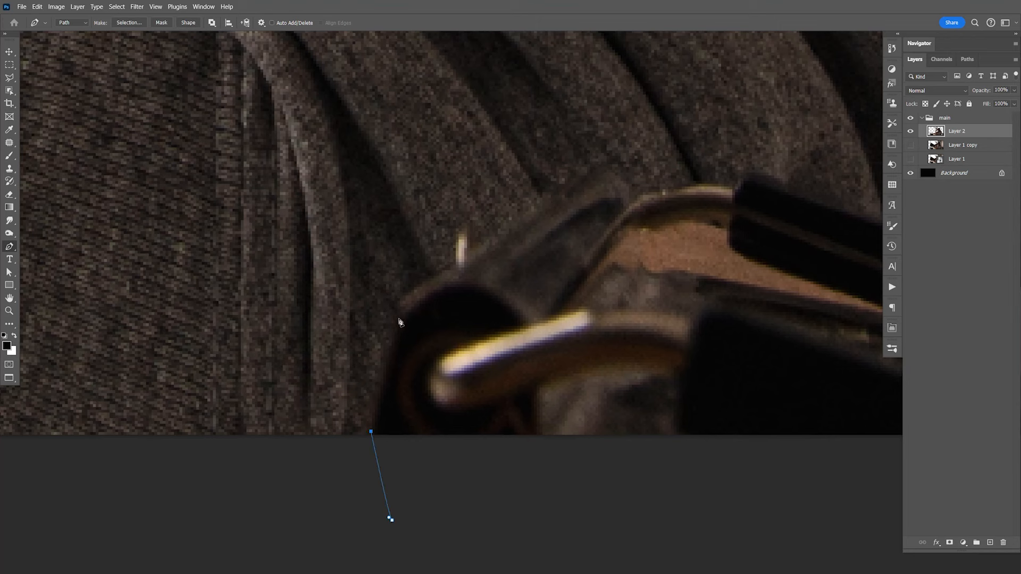
{"action": "left_click_drag", "start_coordinate": [407, 298], "coordinate": [434, 279]}
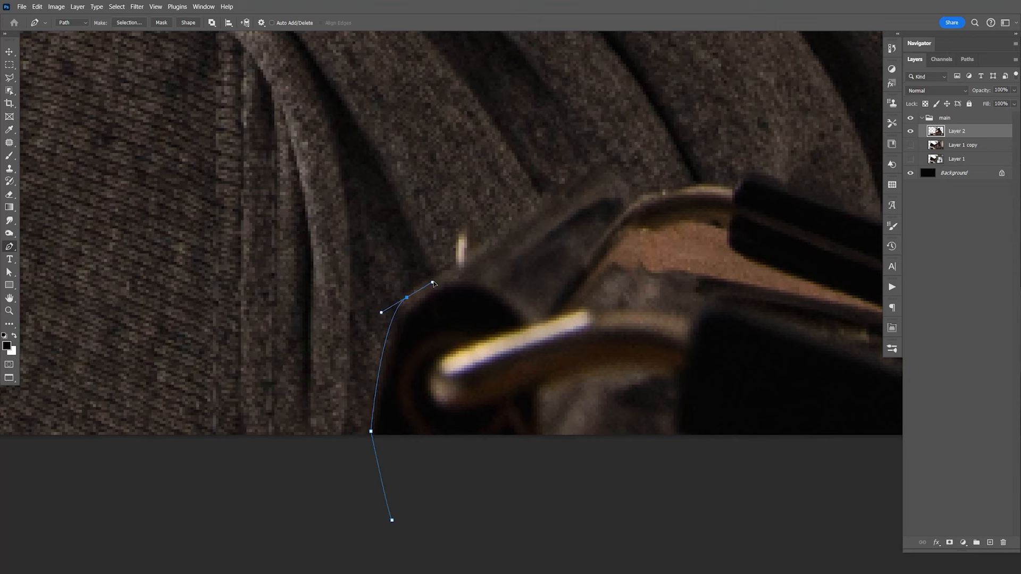
{"action": "left_click", "coordinate": [528, 216]}
{"action": "left_click", "coordinate": [570, 185]}
{"action": "left_click_drag", "start_coordinate": [607, 168], "coordinate": [628, 197]}
{"action": "left_click", "coordinate": [699, 188]}
{"action": "left_click", "coordinate": [734, 193]}
Step: Continue the path along the black buckle piece's upper edge and around its far corner down toward the table
{"action": "key", "text": "space"}
{"action": "left_click_drag", "start_coordinate": [777, 201], "coordinate": [490, 234]}
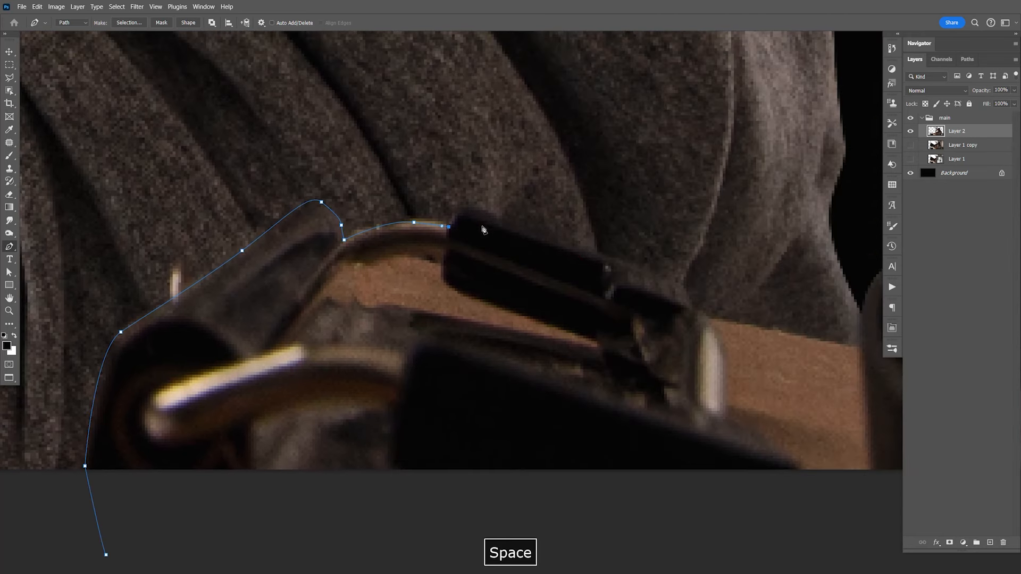
{"action": "left_click", "coordinate": [477, 218]}
{"action": "left_click", "coordinate": [500, 227]}
{"action": "left_click", "coordinate": [607, 258]}
{"action": "left_click", "coordinate": [631, 266]}
{"action": "left_click", "coordinate": [656, 274]}
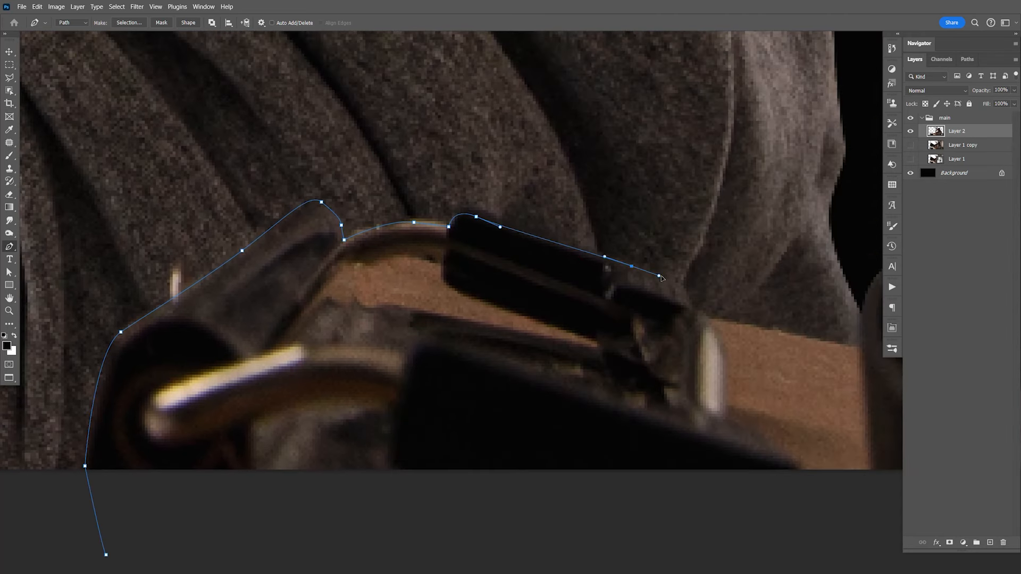
{"action": "left_click_drag", "start_coordinate": [685, 290], "coordinate": [691, 303]}
{"action": "left_click", "coordinate": [693, 312]}
Step: Extend the path along the table edge under the hoodie and up through the black gap to the container's lower corner
{"action": "key", "text": "space"}
{"action": "left_click_drag", "start_coordinate": [787, 363], "coordinate": [536, 330]}
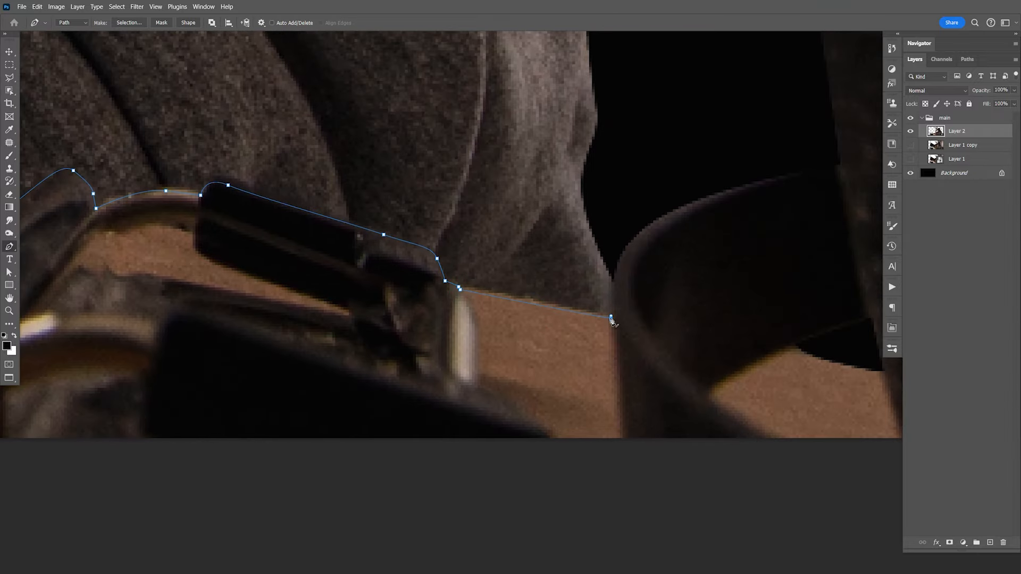
{"action": "left_click_drag", "start_coordinate": [616, 217], "coordinate": [616, 201]}
{"action": "key", "text": "space"}
{"action": "left_click_drag", "start_coordinate": [674, 122], "coordinate": [600, 496]}
{"action": "left_click_drag", "start_coordinate": [543, 395], "coordinate": [541, 391]}
{"action": "left_click", "coordinate": [513, 325]}
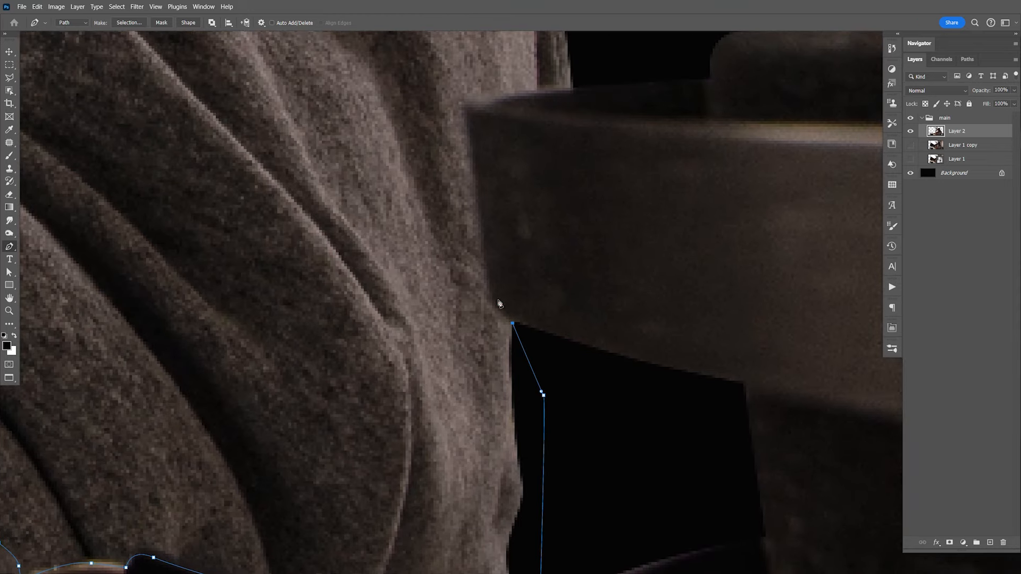
Step: Undo the last misplaced path point and trace the path up the container's side and along its upper rim into the black background
{"action": "key", "text": "ctrl+z"}
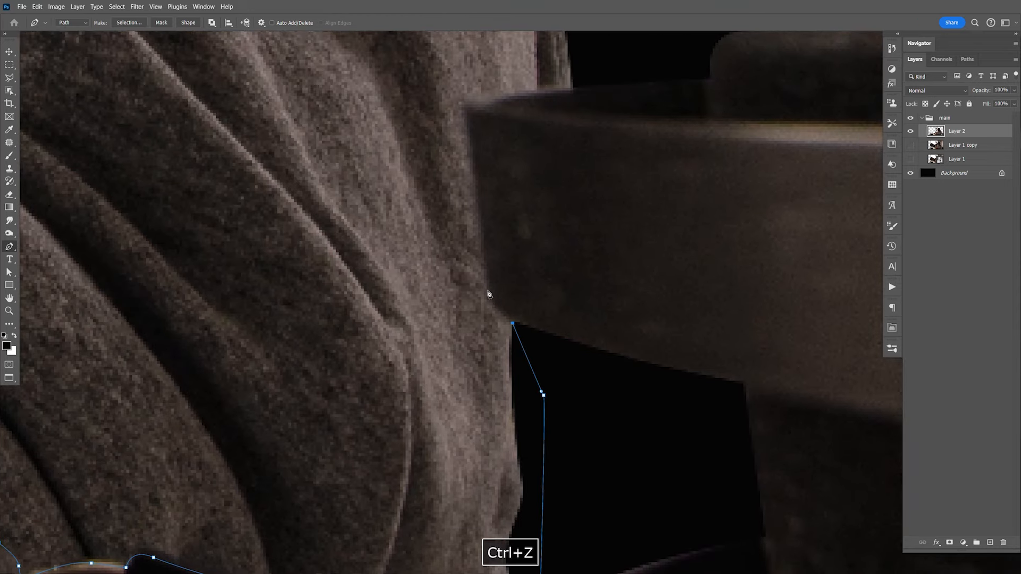
{"action": "left_click_drag", "start_coordinate": [489, 298], "coordinate": [488, 286]}
{"action": "left_click_drag", "start_coordinate": [471, 110], "coordinate": [477, 107]}
{"action": "left_click_drag", "start_coordinate": [561, 89], "coordinate": [589, 86]}
{"action": "left_click", "coordinate": [604, 79]}
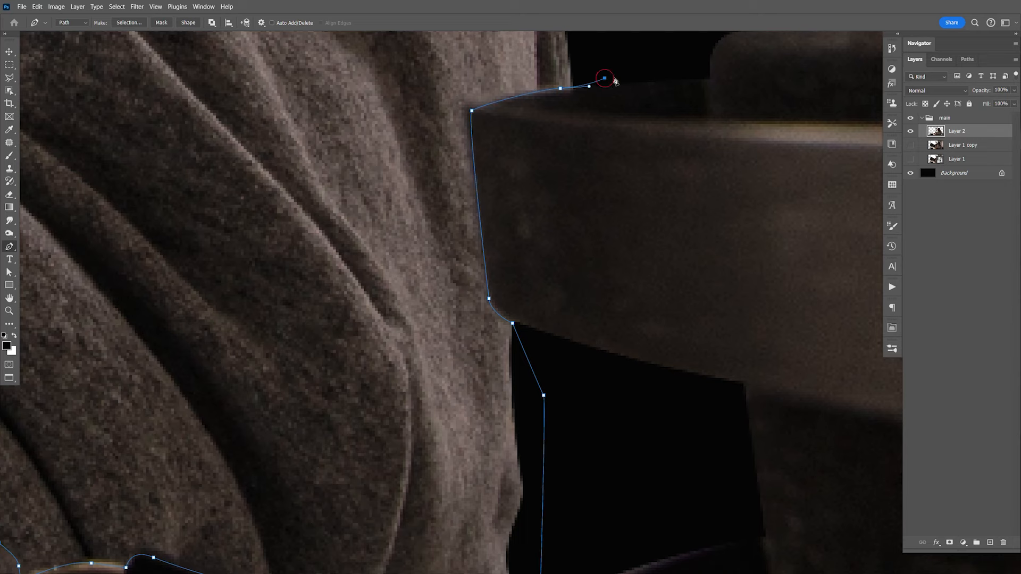
Step: Close the path with points outside the canvas around the container and the buckle strap
{"action": "key", "text": "ctrl+minus"}
{"action": "key", "text": "ctrl+minus"}
{"action": "key", "text": "ctrl+minus"}
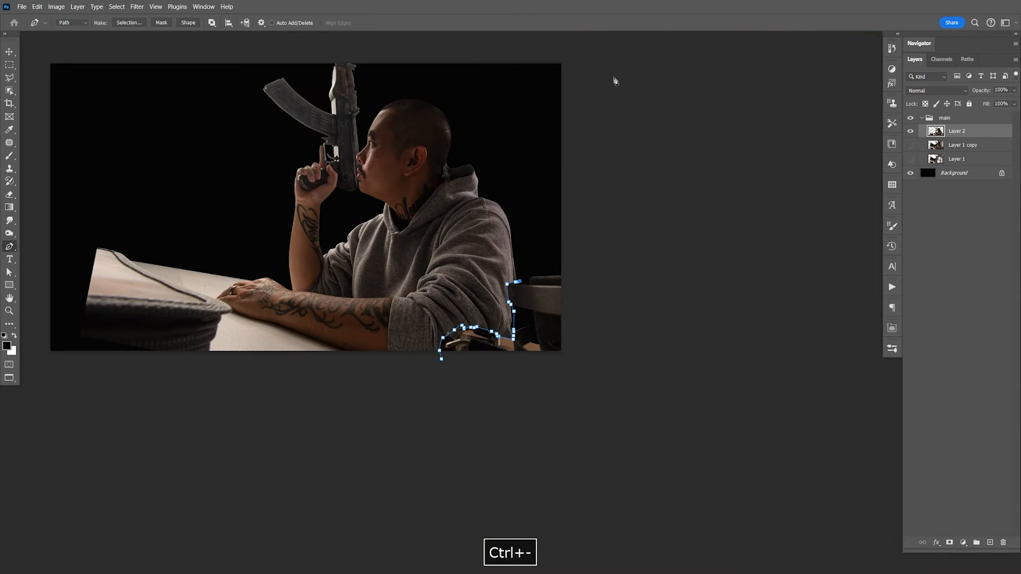
{"action": "left_click", "coordinate": [589, 248]}
{"action": "left_click", "coordinate": [641, 288]}
{"action": "left_click", "coordinate": [650, 382]}
{"action": "left_click", "coordinate": [614, 439]}
{"action": "left_click", "coordinate": [456, 419]}
{"action": "left_click", "coordinate": [442, 359]}
Step: Turn the path into a selection with 0 px feather, copy it to a new layer and place that above the main group
{"action": "right_click", "coordinate": [533, 317]}
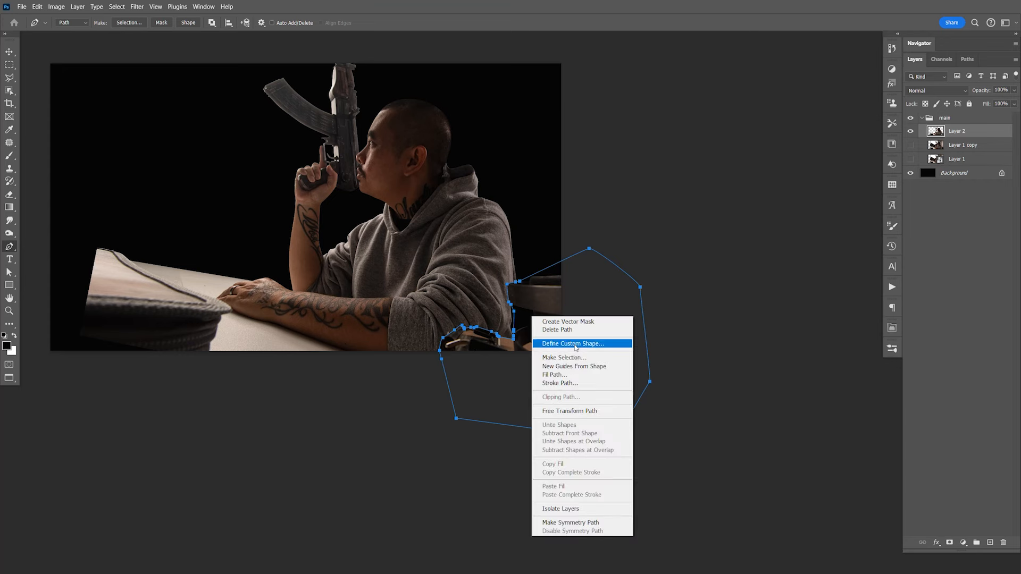
{"action": "left_click", "coordinate": [564, 357]}
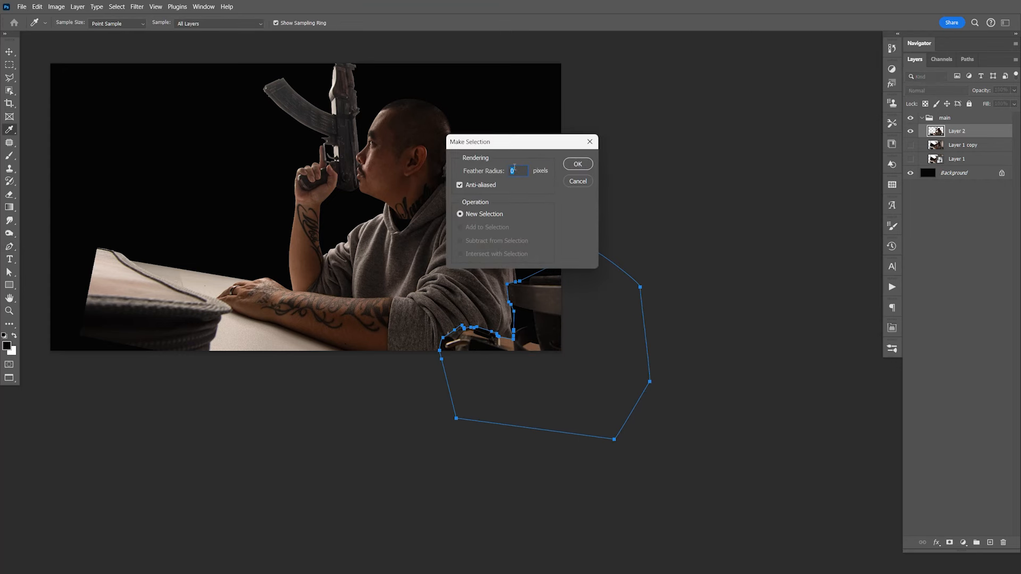
{"action": "left_click", "coordinate": [578, 164]}
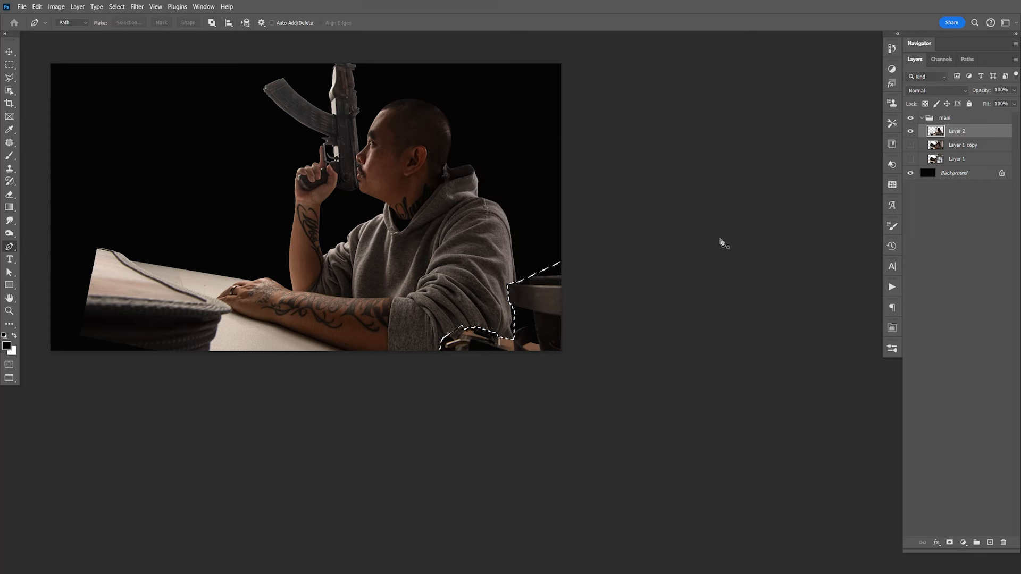
{"action": "key", "text": "ctrl+j"}
{"action": "left_click_drag", "start_coordinate": [957, 131], "coordinate": [961, 110]}
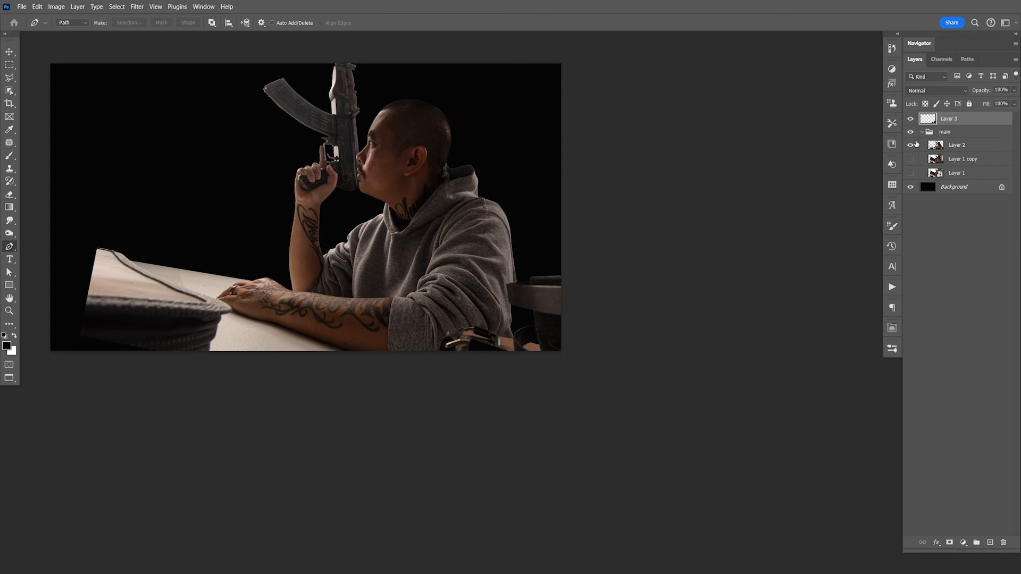
Step: Group the copied buckle and container layer and name the group Foreground
{"action": "key", "text": "ctrl+g"}
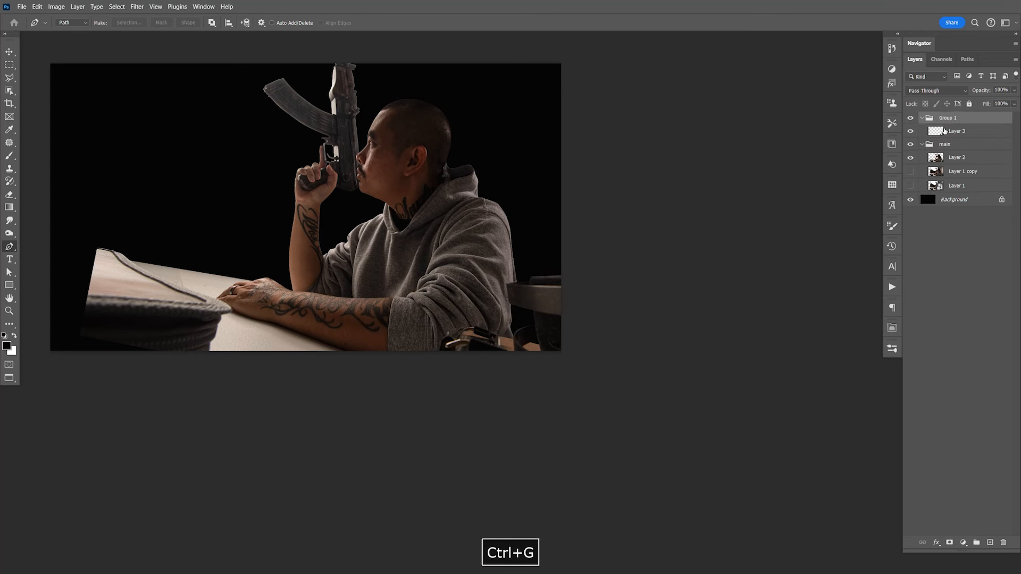
{"action": "double_click", "coordinate": [947, 118]}
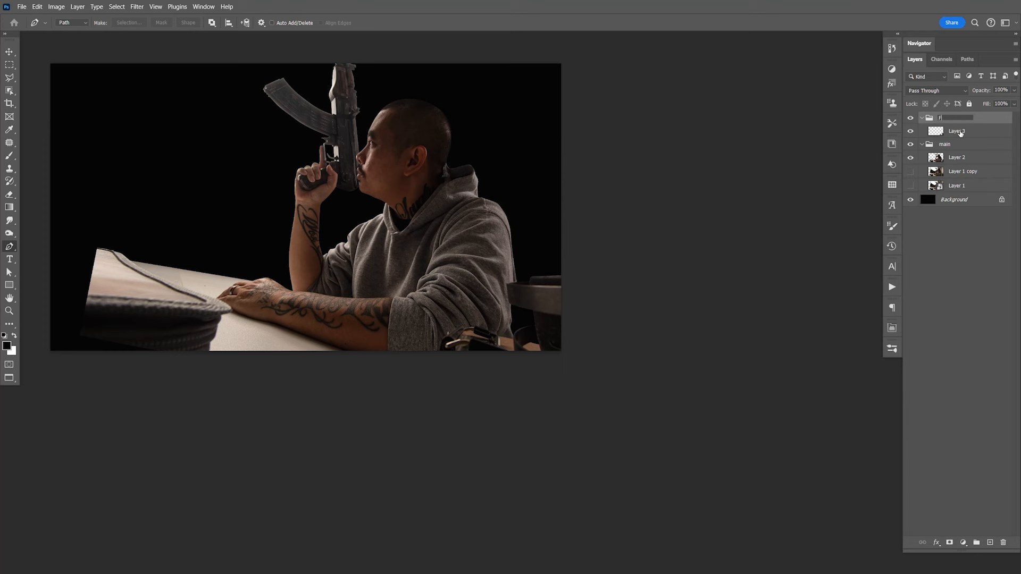
{"action": "key", "text": "Return"}
Step: Put the layer inside Foreground into a nested group named right
{"action": "left_click", "coordinate": [973, 132]}
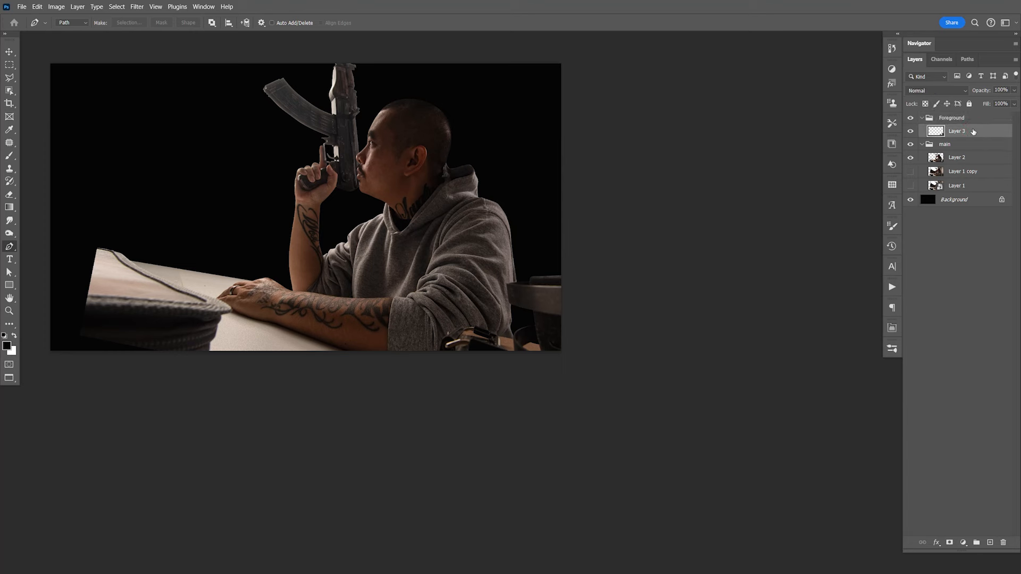
{"action": "key", "text": "ctrl+g"}
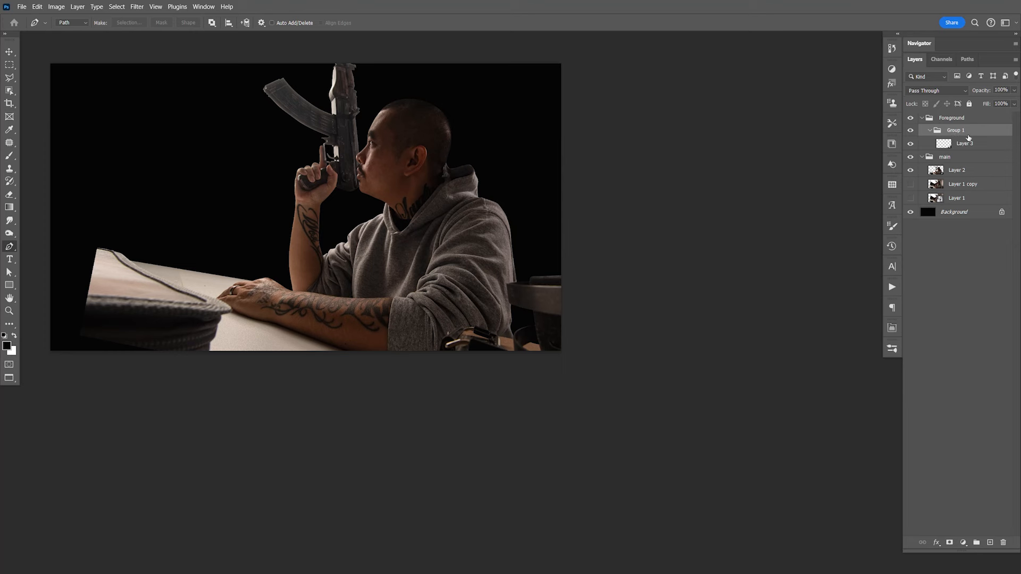
{"action": "double_click", "coordinate": [957, 131]}
{"action": "type", "text": "right"}
{"action": "key", "text": "Return"}
Step: Add a Levels adjustment clipped to the collapsed right group and lower its white output level to 0
{"action": "left_click", "coordinate": [972, 145]}
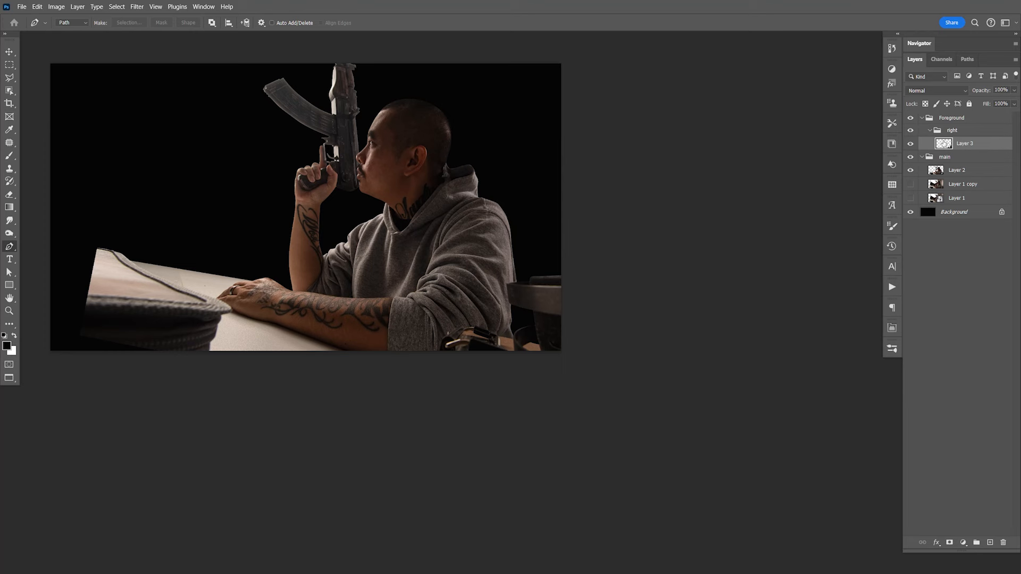
{"action": "left_click", "coordinate": [963, 544]}
{"action": "left_click", "coordinate": [974, 285]}
{"action": "left_click", "coordinate": [931, 131]}
{"action": "left_click", "coordinate": [961, 133]}
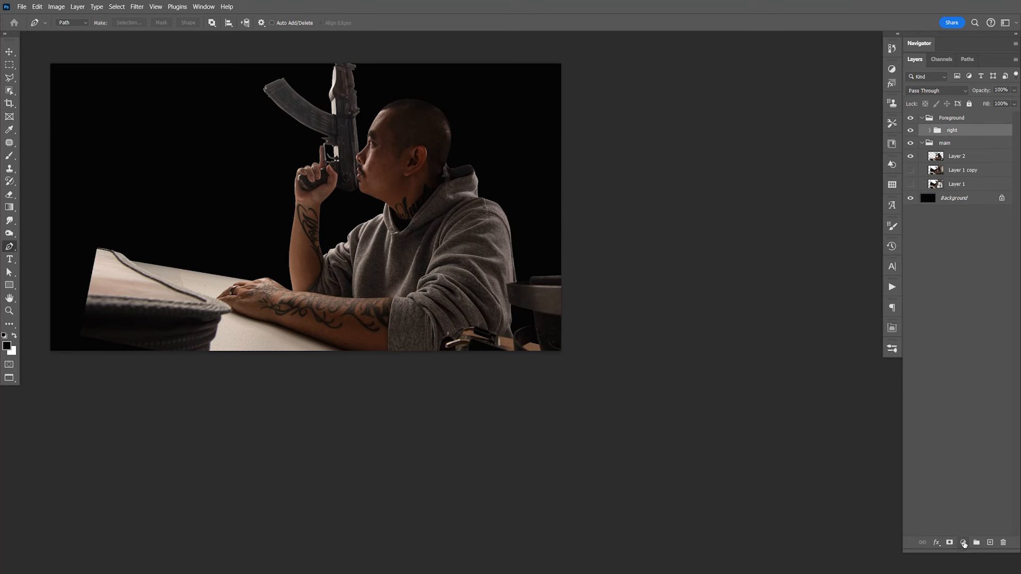
{"action": "left_click", "coordinate": [964, 543]}
{"action": "left_click", "coordinate": [965, 409]}
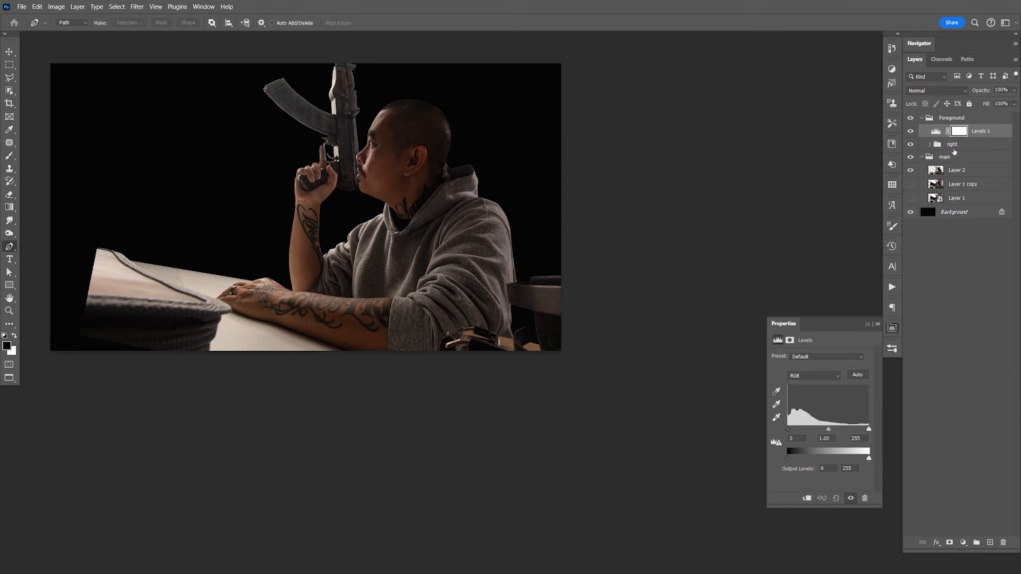
{"action": "left_click", "coordinate": [806, 499]}
{"action": "left_click_drag", "start_coordinate": [870, 459], "coordinate": [764, 463]}
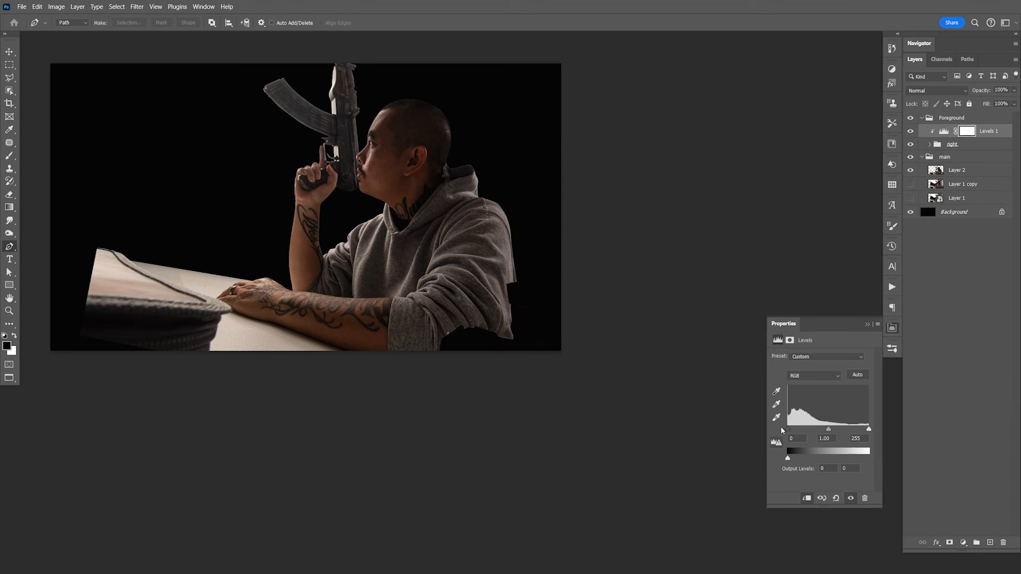
{"action": "left_click", "coordinate": [893, 329]}
Step: On Layer 2, clone hoodie texture over the orange fringe along the hoodie's lower edge where it met the table
{"action": "key", "text": "z"}
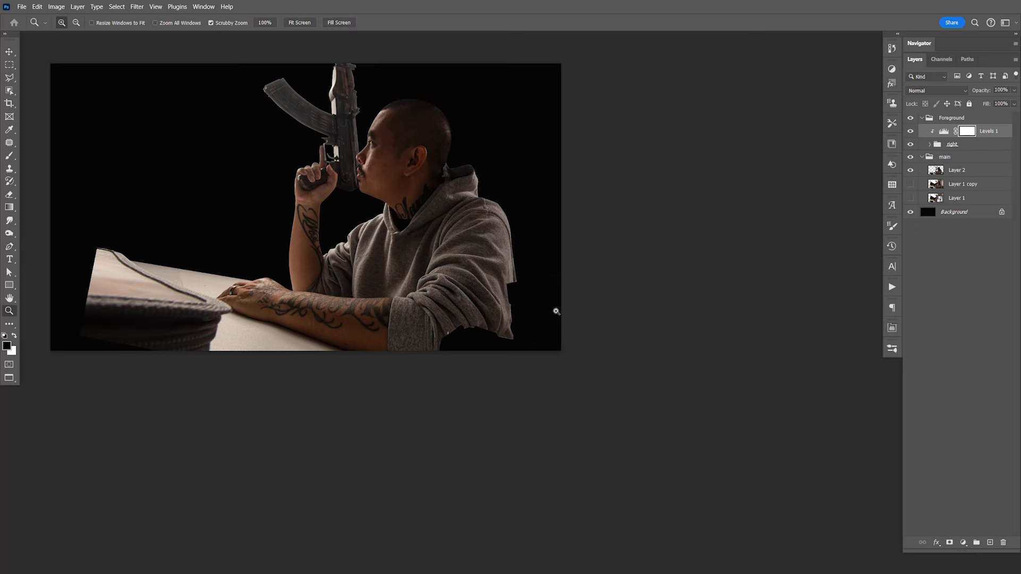
{"action": "left_click_drag", "start_coordinate": [509, 337], "coordinate": [585, 335]}
{"action": "left_click", "coordinate": [955, 171]}
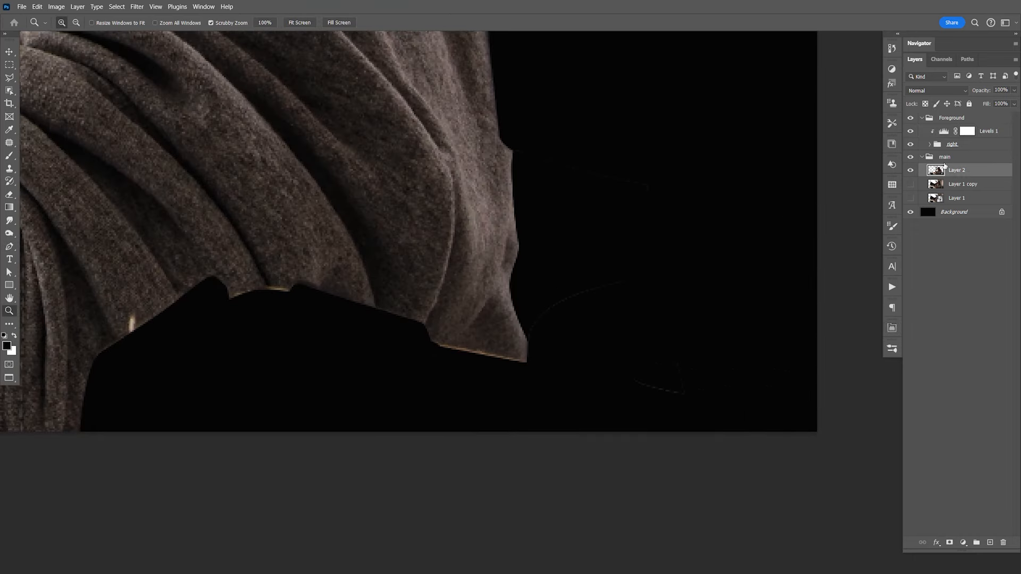
{"action": "key", "text": "space"}
{"action": "left_click_drag", "start_coordinate": [604, 269], "coordinate": [645, 276]}
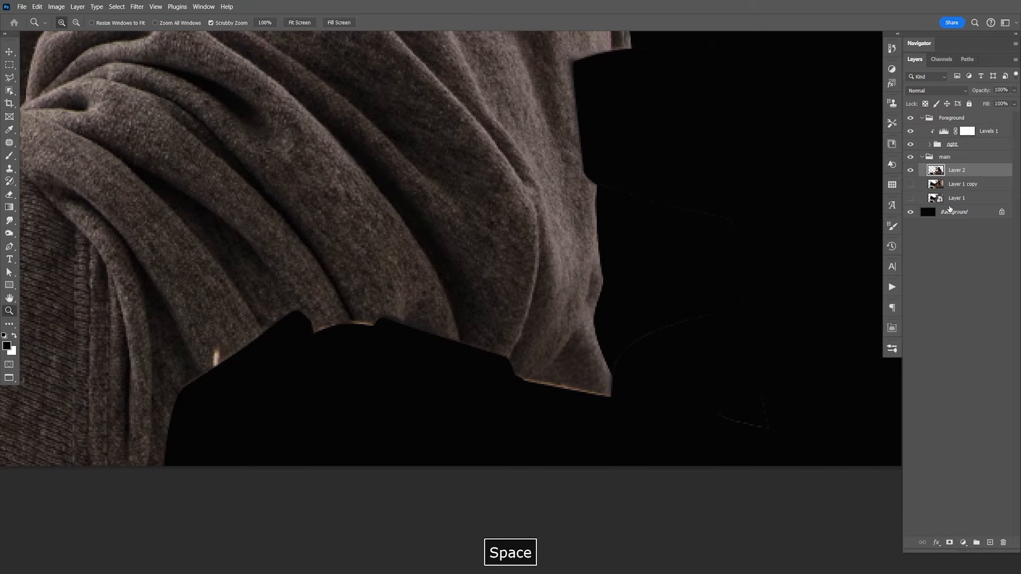
{"action": "left_click", "coordinate": [12, 167]}
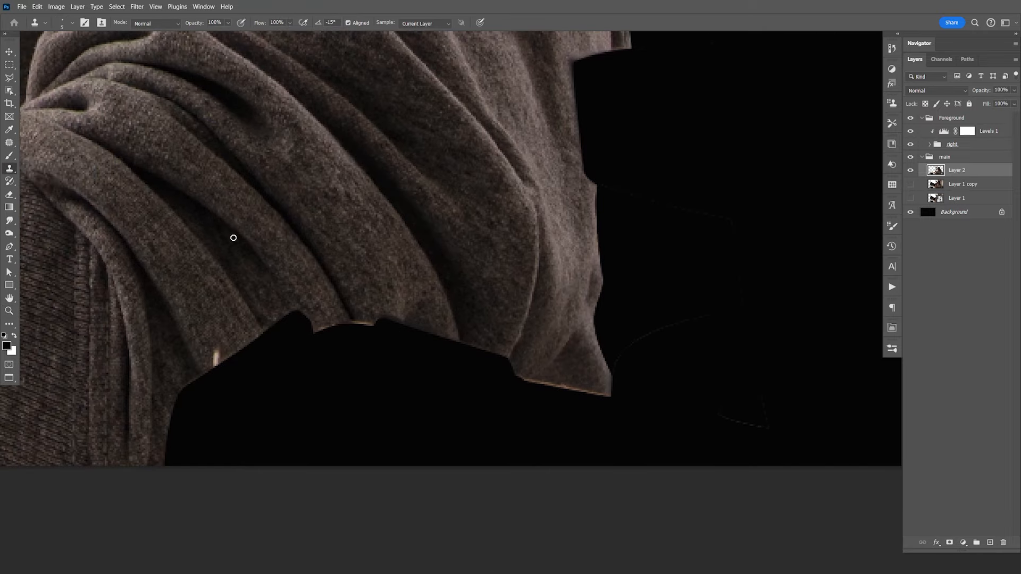
{"action": "key", "text": "ctrl+equal"}
{"action": "key", "text": "F9"}
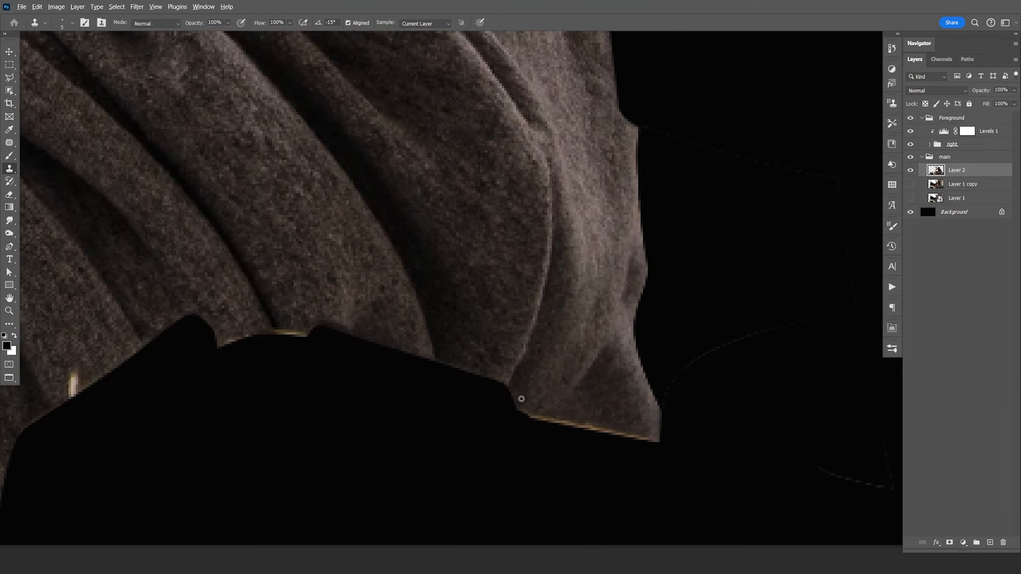
{"action": "left_click_drag", "start_coordinate": [521, 406], "coordinate": [653, 438]}
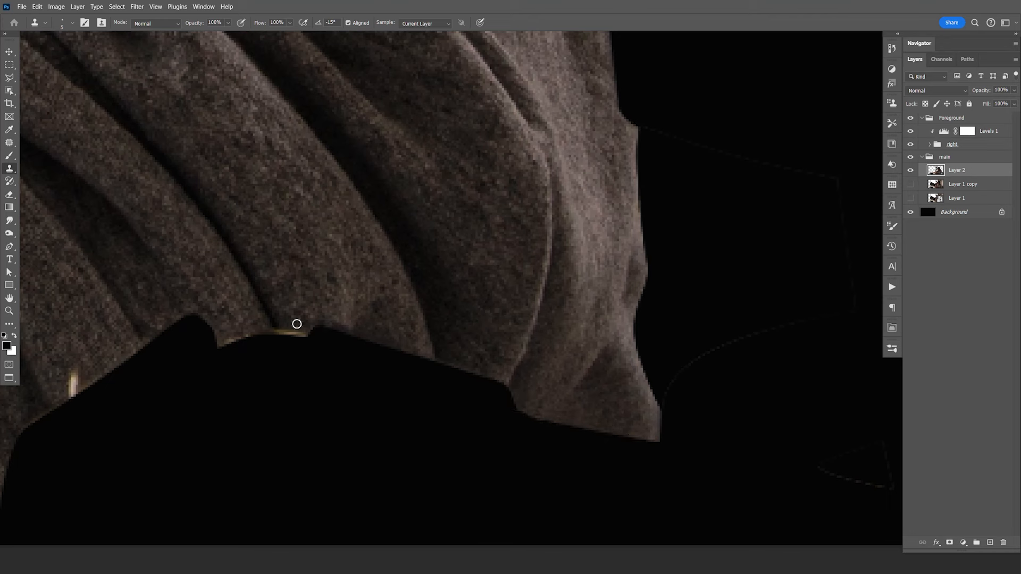
Step: Clone hoodie texture over the golden fringe left by the brass ring along the arched part of the edge
{"action": "left_click", "coordinate": [220, 333], "text": "alt"}
{"action": "mouse_move", "coordinate": [219, 343]}
{"action": "left_mouse_down"}
{"action": "mouse_move", "coordinate": [271, 319]}
{"action": "mouse_move", "coordinate": [275, 331]}
{"action": "mouse_move", "coordinate": [307, 334]}
{"action": "mouse_move", "coordinate": [281, 335]}
{"action": "mouse_move", "coordinate": [465, 317]}
{"action": "left_mouse_up"}
{"action": "left_click", "coordinate": [272, 319], "text": "alt"}
Step: Enlarge the clone brush to 10 and cover the bright buckle pin on the hoodie with fabric texture
{"action": "key", "text": "space"}
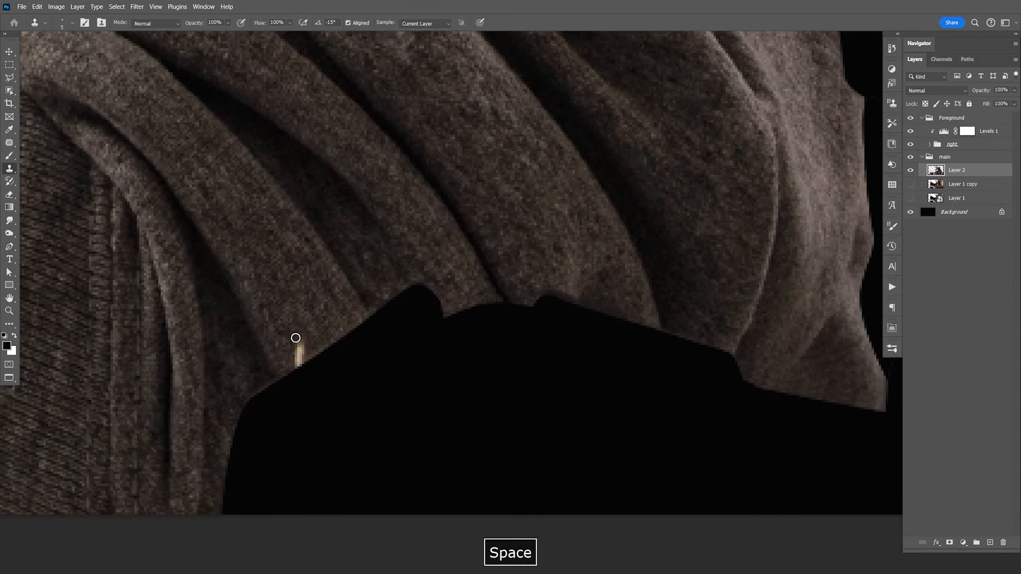
{"action": "key", "text": "bracketright"}
{"action": "key", "text": "bracketright"}
{"action": "key", "text": "bracketright"}
{"action": "key", "text": "bracketright"}
{"action": "key", "text": "bracketright"}
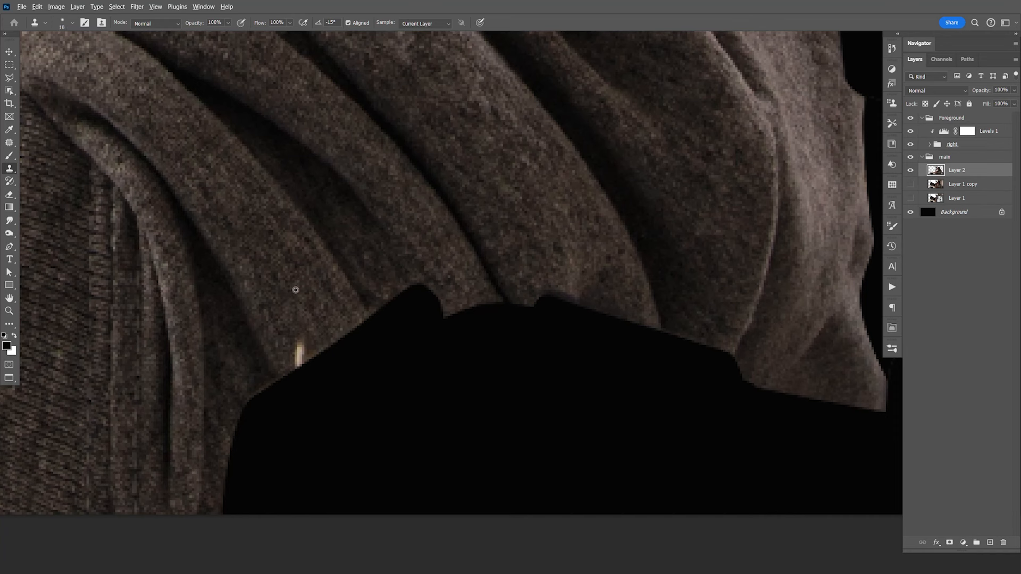
{"action": "left_click", "coordinate": [296, 289], "text": "alt"}
{"action": "left_click_drag", "start_coordinate": [299, 337], "coordinate": [304, 360]}
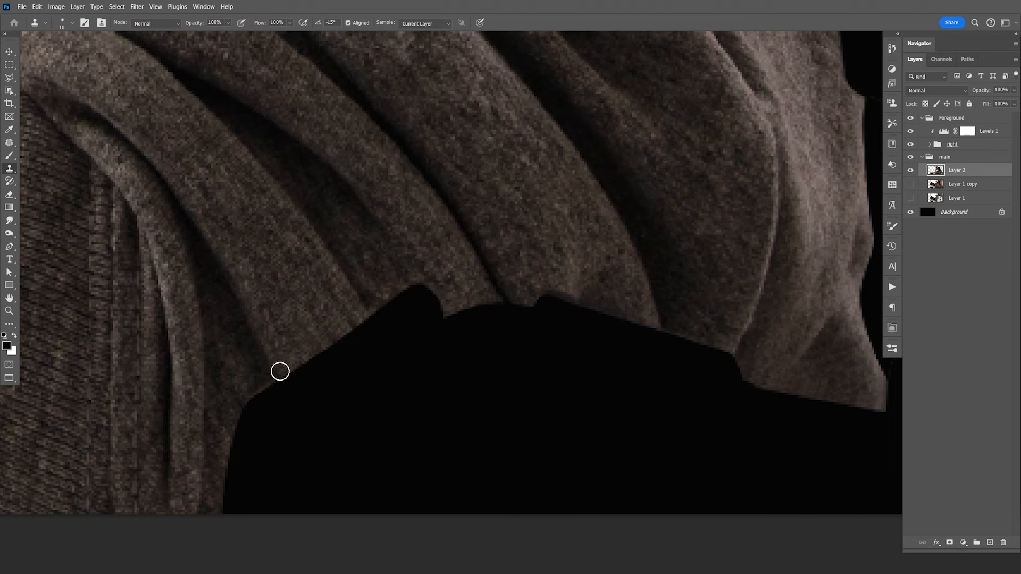
Step: Clone fabric texture along the hoodie edge at the rounded corner of the removed strap
{"action": "left_click", "coordinate": [242, 369], "text": "alt"}
{"action": "left_click_drag", "start_coordinate": [248, 396], "coordinate": [263, 389]}
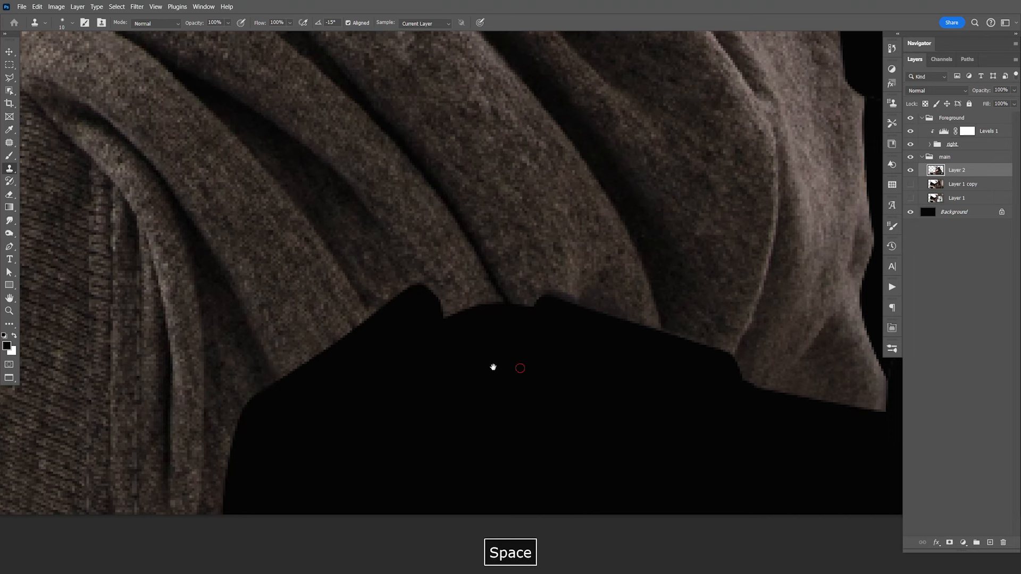
{"action": "left_click_drag", "start_coordinate": [493, 365], "coordinate": [475, 359]}
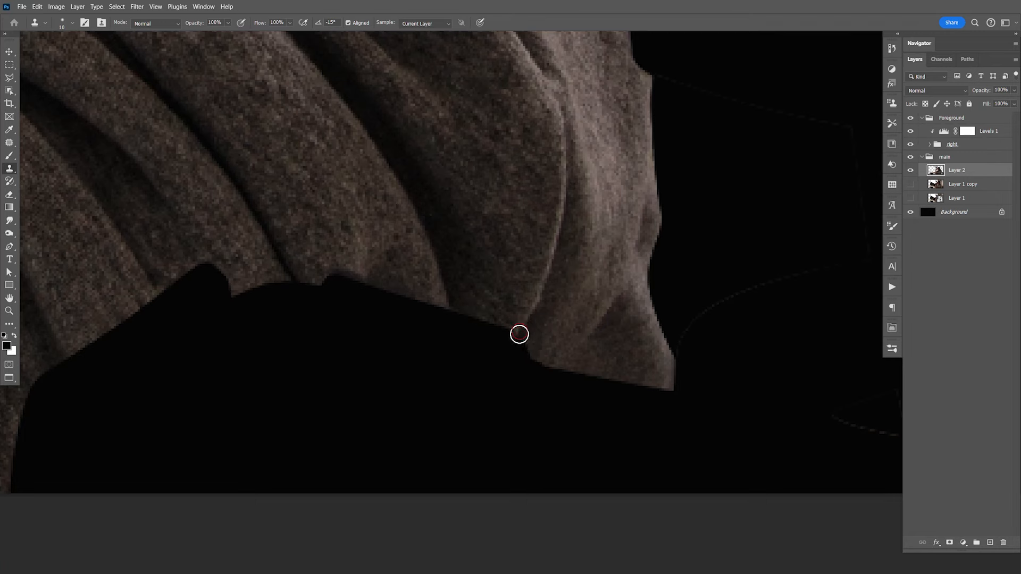
Step: Save the document and hide the Levels 1 adjustment in the Foreground group
{"action": "key", "text": "ctrl+minus"}
{"action": "key", "text": "ctrl+minus"}
{"action": "key", "text": "ctrl+minus"}
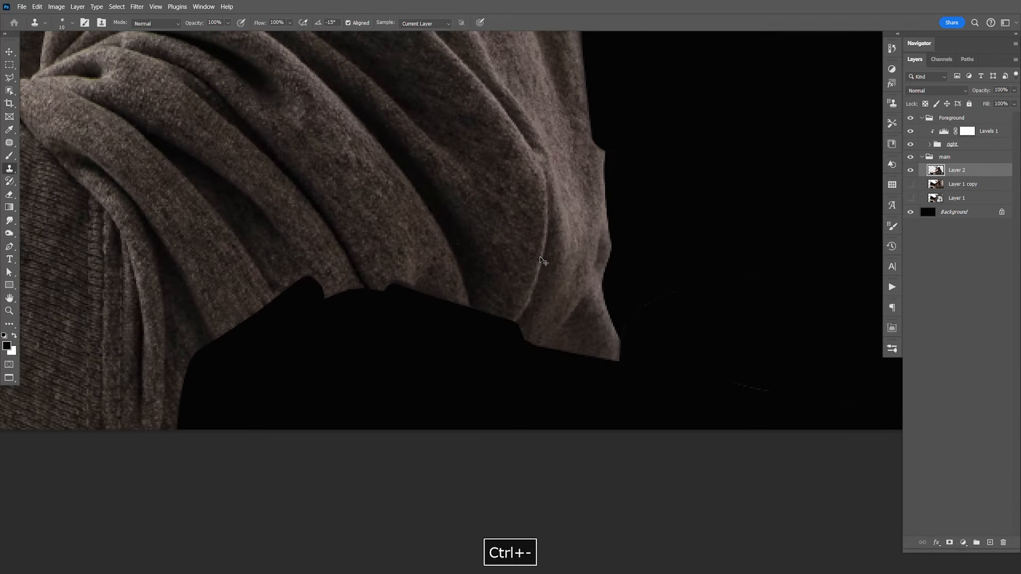
{"action": "key", "text": "ctrl+minus"}
{"action": "key", "text": "ctrl+equal"}
{"action": "key", "text": "ctrl+equal"}
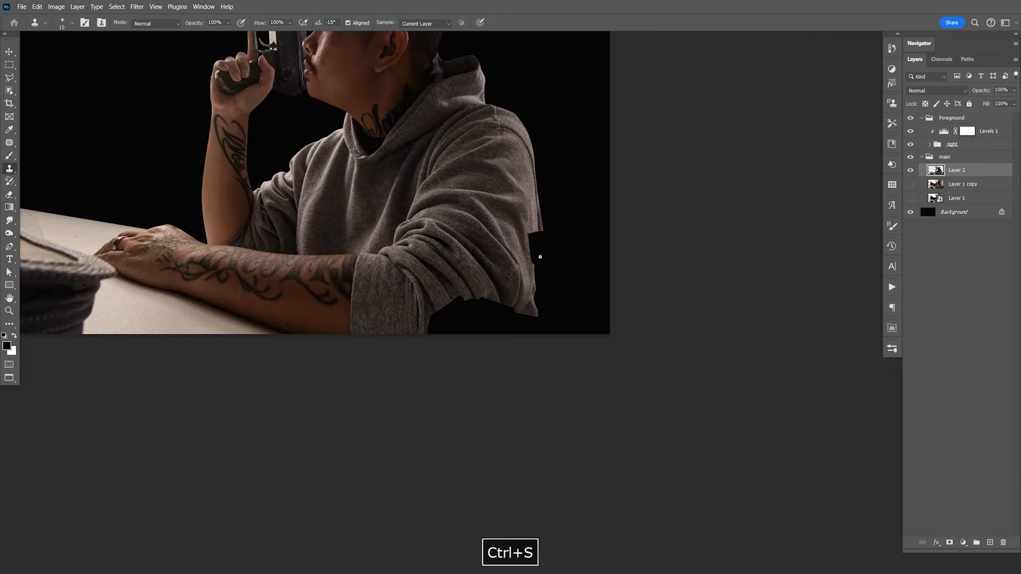
{"action": "key", "text": "v"}
{"action": "left_click", "coordinate": [911, 132]}
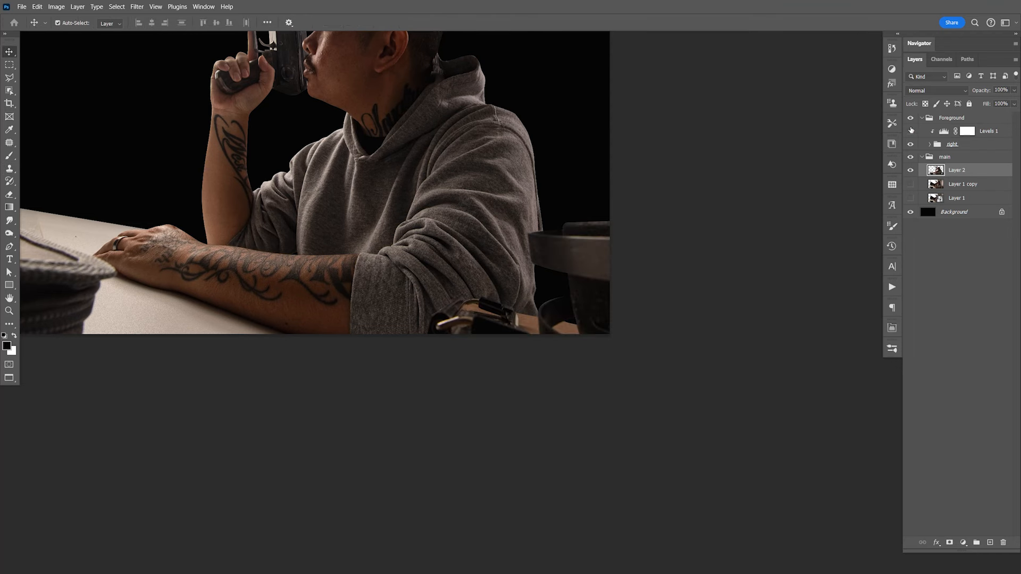
{"action": "key", "text": "ctrl+s"}
{"action": "key", "text": "space"}
{"action": "left_click_drag", "start_coordinate": [461, 246], "coordinate": [553, 283]}
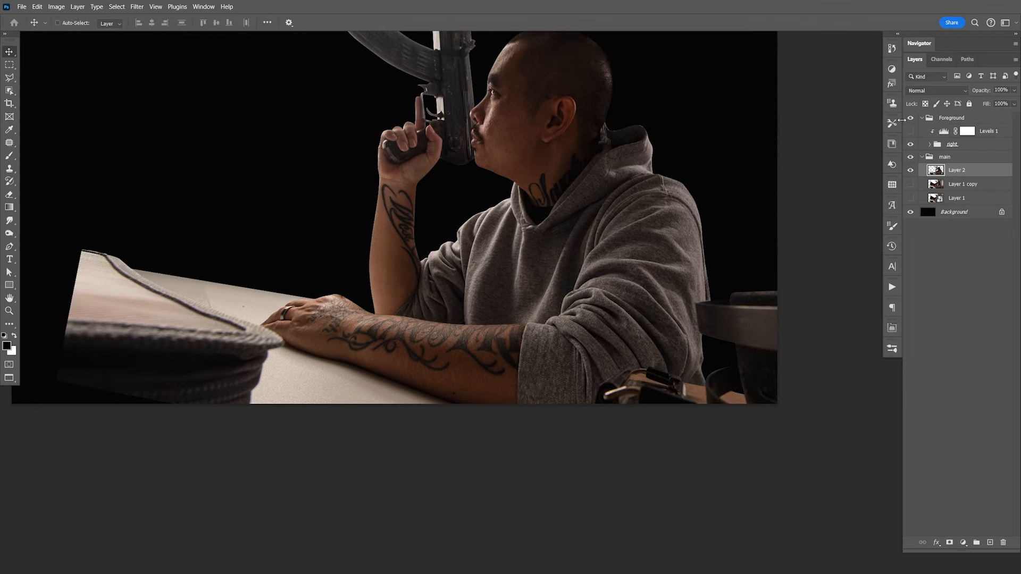
{"action": "key", "text": "F9"}
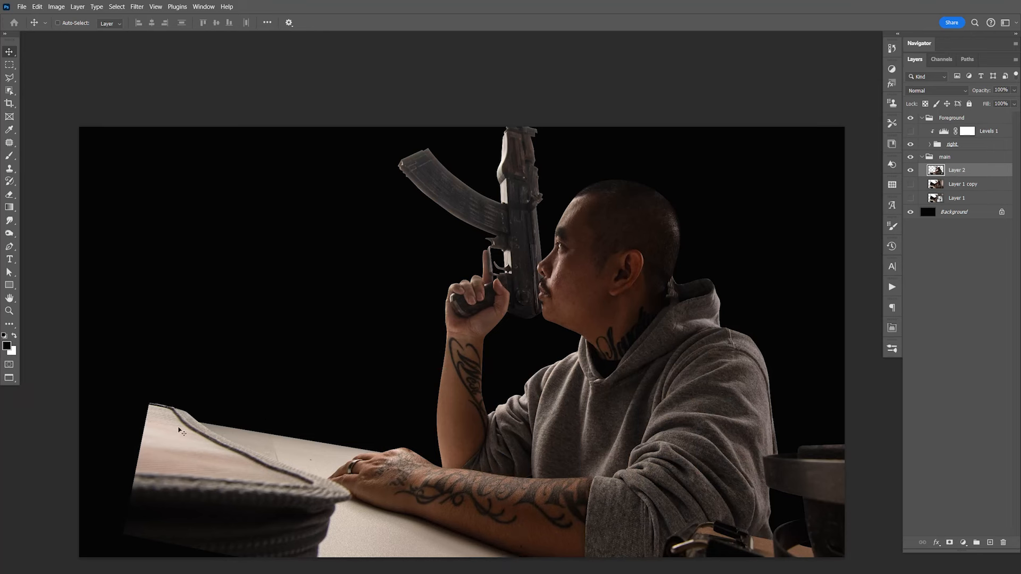
Step: Collapse the main group and add a group named left inside Foreground, below the right group
{"action": "left_click", "coordinate": [923, 158]}
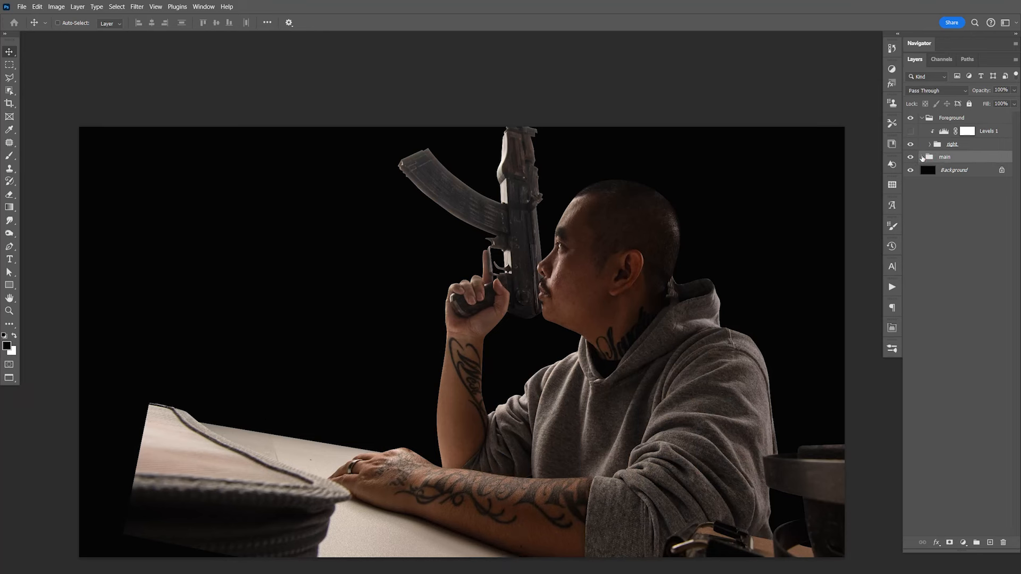
{"action": "left_click", "coordinate": [923, 158]}
{"action": "left_click", "coordinate": [923, 157]}
{"action": "left_click", "coordinate": [922, 118]}
{"action": "left_click", "coordinate": [922, 119]}
{"action": "left_click", "coordinate": [976, 542]}
{"action": "left_click_drag", "start_coordinate": [965, 158], "coordinate": [968, 151]}
{"action": "double_click", "coordinate": [953, 158]}
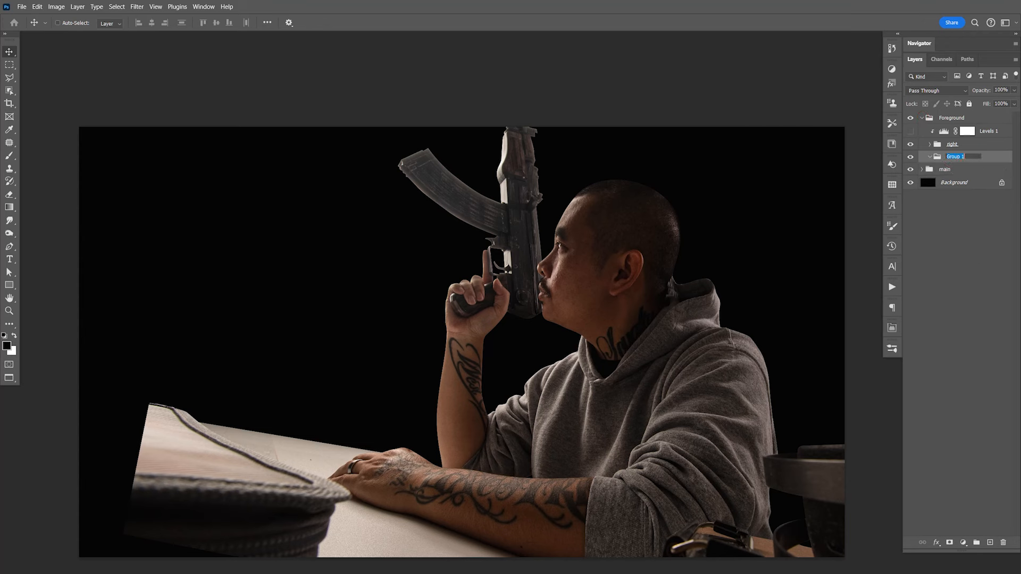
{"action": "type", "text": "left"}
{"action": "key", "text": "Return"}
Step: Add a new layer in the left group and lasso the hat's missing outer corner with a 3 px feather
{"action": "left_click", "coordinate": [990, 542]}
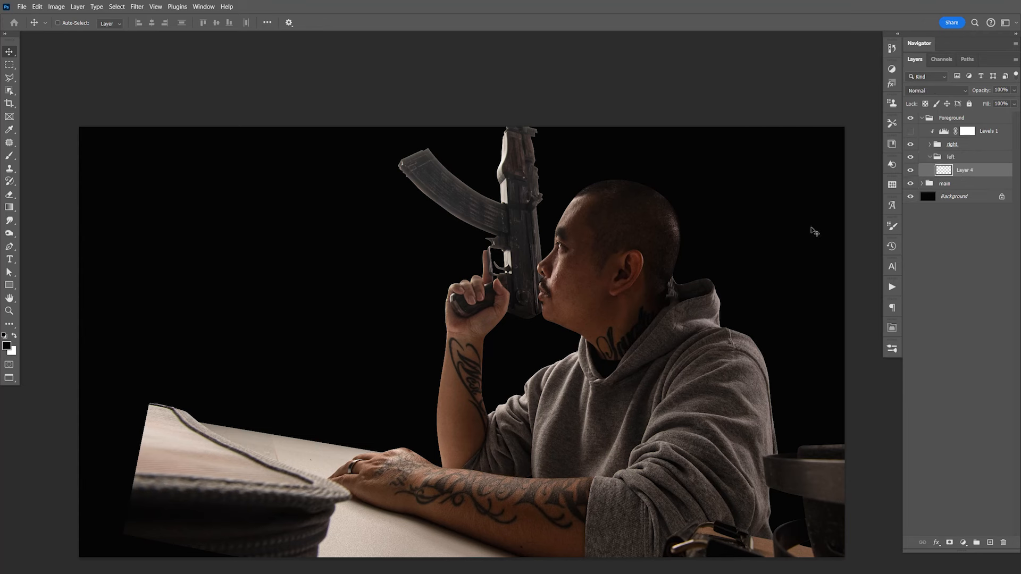
{"action": "left_click_drag", "start_coordinate": [9, 78], "coordinate": [38, 80]}
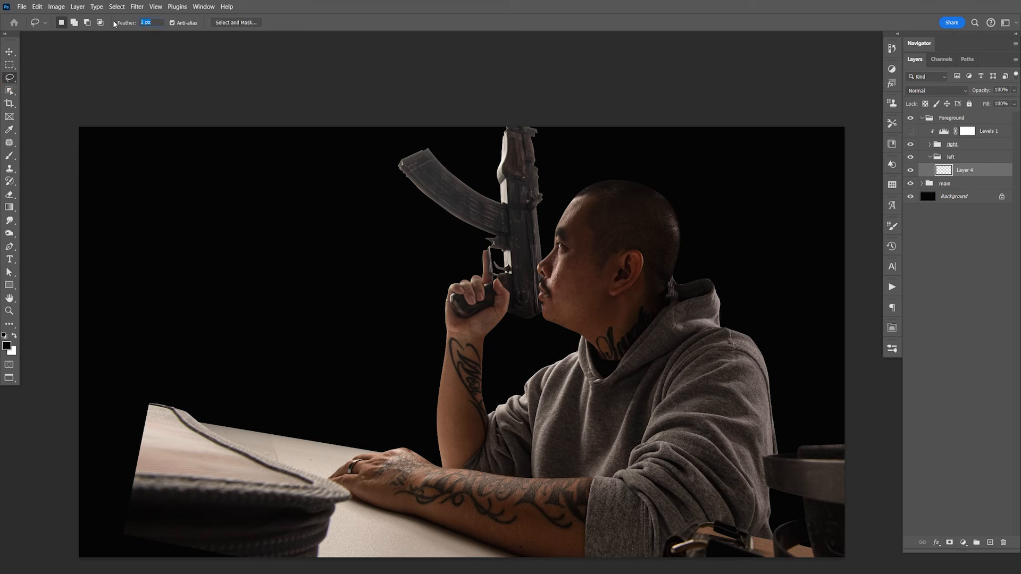
{"action": "left_click_drag", "start_coordinate": [74, 363], "coordinate": [153, 390]}
{"action": "mouse_move", "coordinate": [161, 438]}
{"action": "left_mouse_down"}
{"action": "mouse_move", "coordinate": [184, 516]}
{"action": "mouse_move", "coordinate": [240, 547]}
{"action": "mouse_move", "coordinate": [224, 564]}
{"action": "mouse_move", "coordinate": [53, 572]}
{"action": "mouse_move", "coordinate": [55, 362]}
{"action": "left_mouse_up"}
Step: Run Generative Fill on the selection with an empty prompt, compare the variations and keep the first one
{"action": "left_click", "coordinate": [37, 7]}
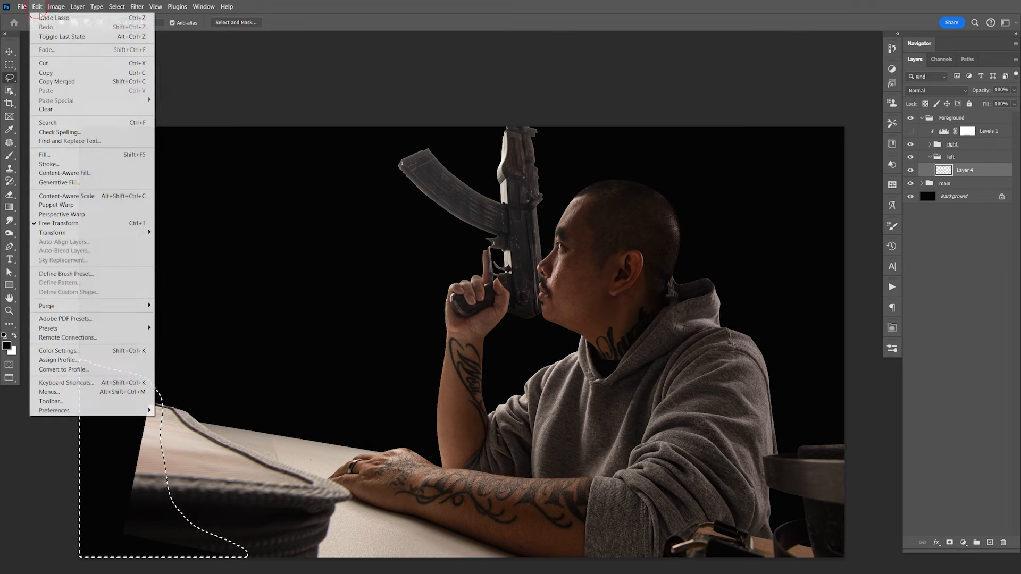
{"action": "left_click", "coordinate": [99, 183]}
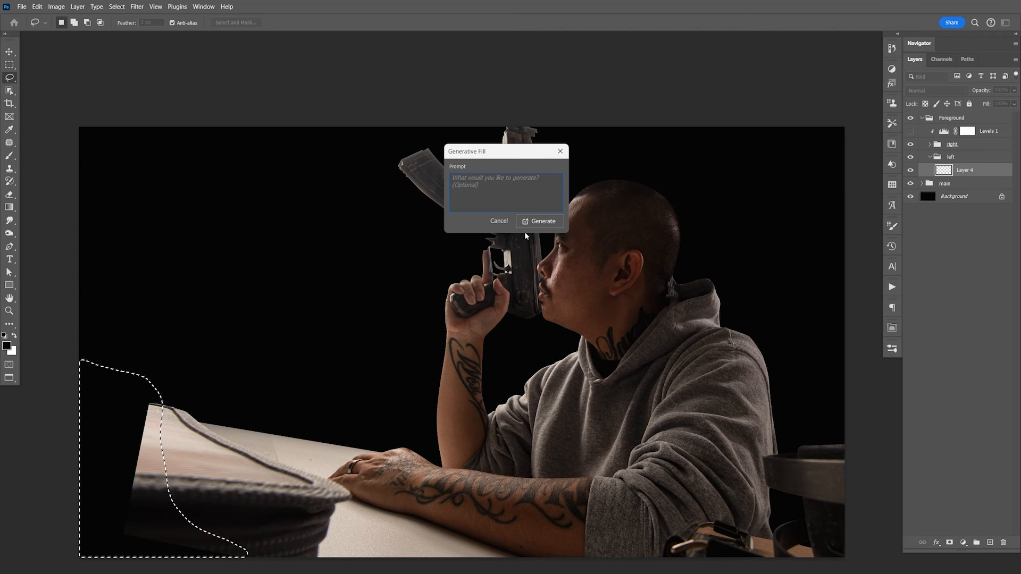
{"action": "left_click", "coordinate": [538, 221]}
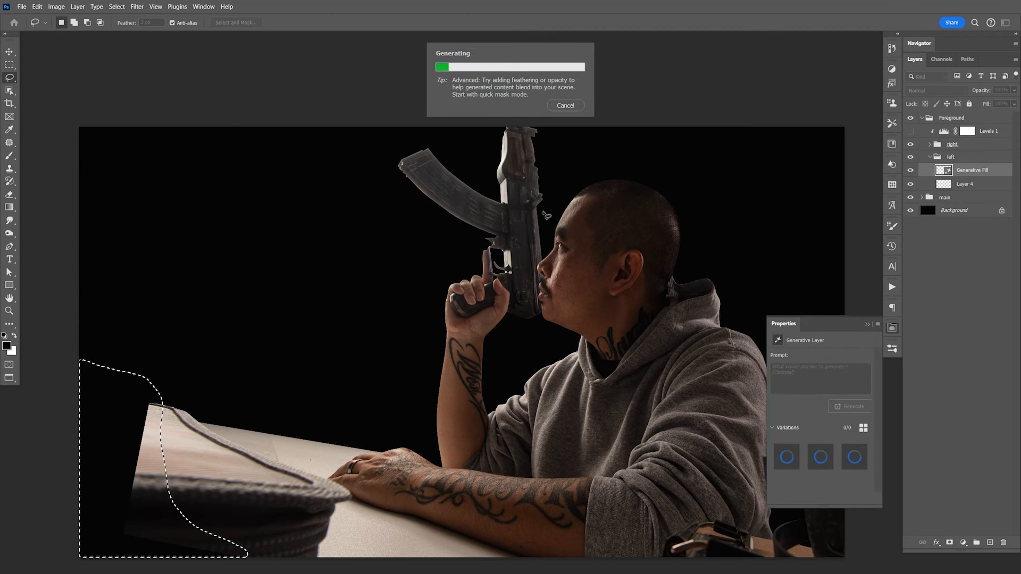
{"action": "key", "text": "F9"}
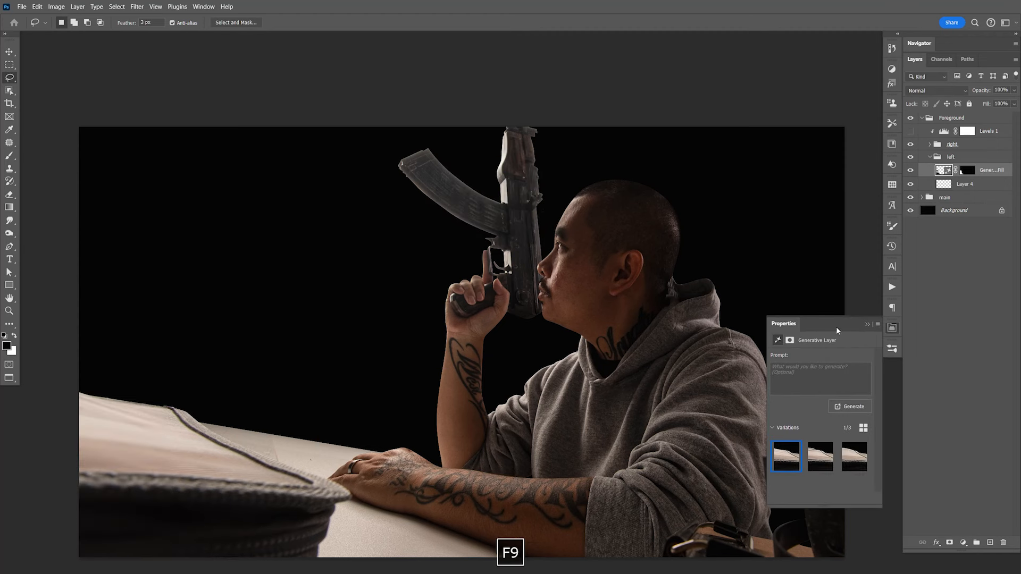
{"action": "left_click", "coordinate": [819, 461]}
{"action": "left_click", "coordinate": [852, 460]}
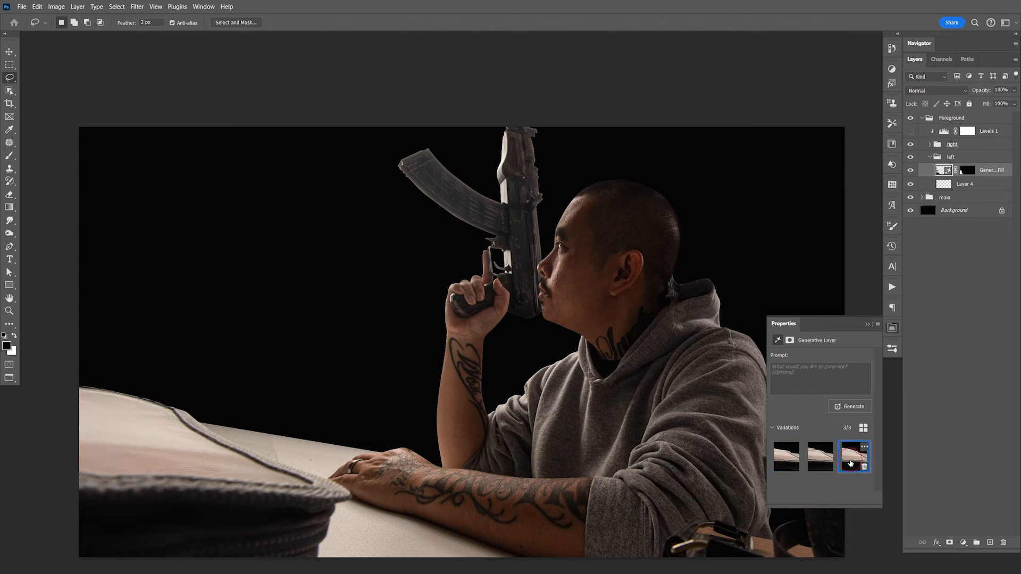
{"action": "left_click", "coordinate": [778, 460]}
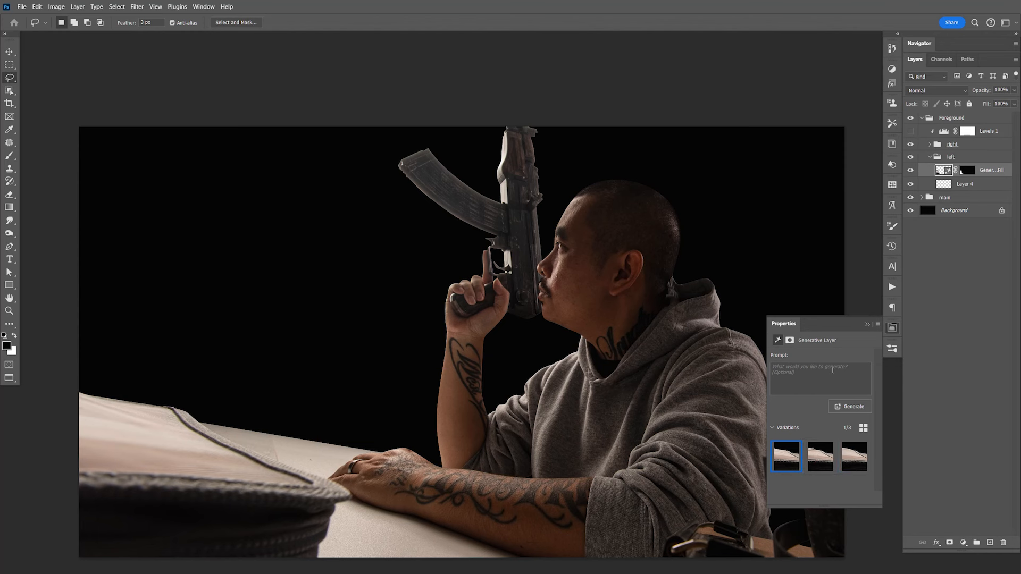
{"action": "left_click", "coordinate": [891, 327]}
Step: Hide the Background layer and delete the empty Layer 4 from the left group
{"action": "left_click", "coordinate": [910, 211]}
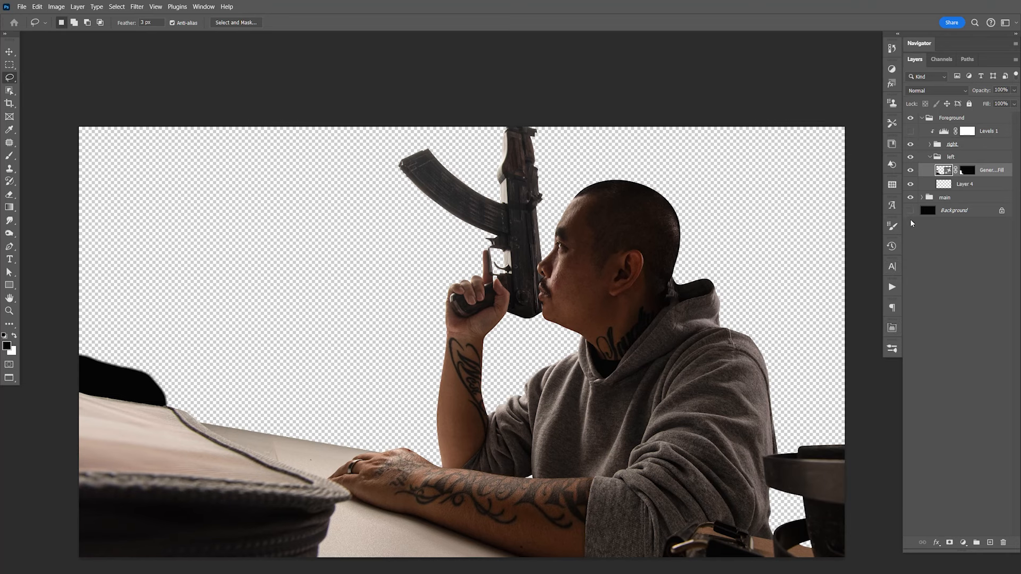
{"action": "left_click", "coordinate": [953, 184]}
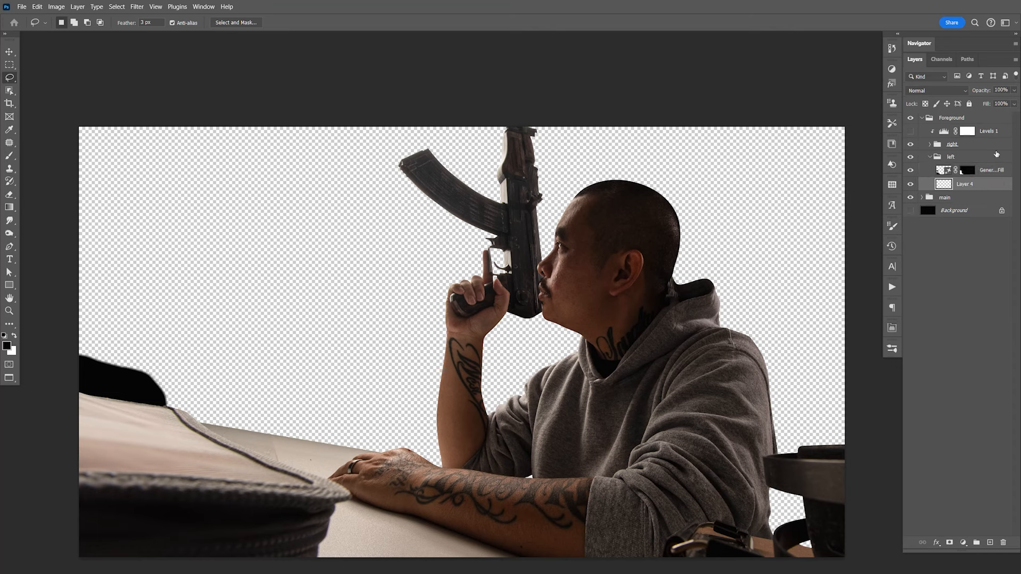
{"action": "key", "text": "Delete"}
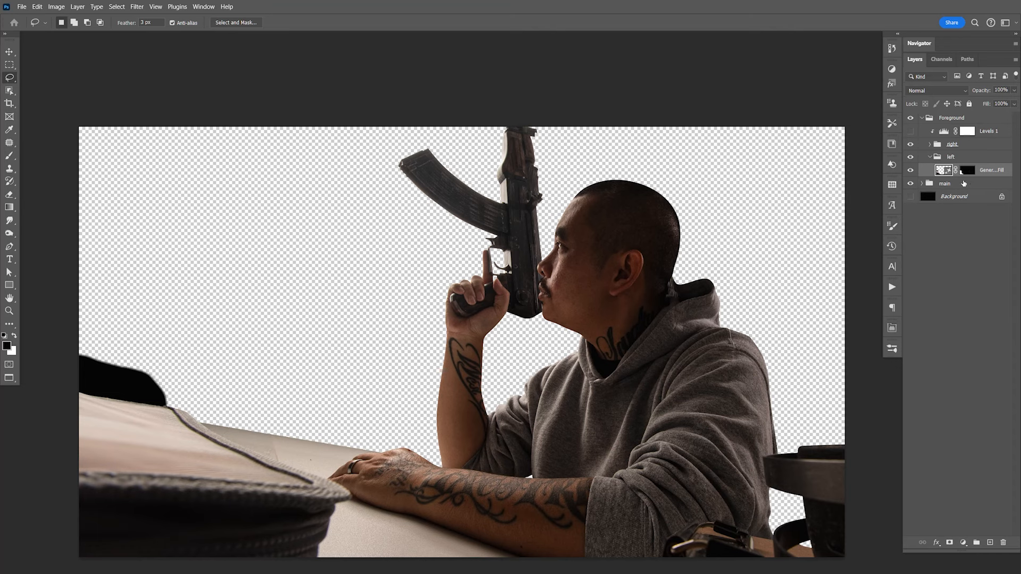
Step: On the Generative Fill layer's mask, outline the black area above the hat with the Polygonal Lasso, fill it with black and deselect
{"action": "left_click", "coordinate": [922, 184]}
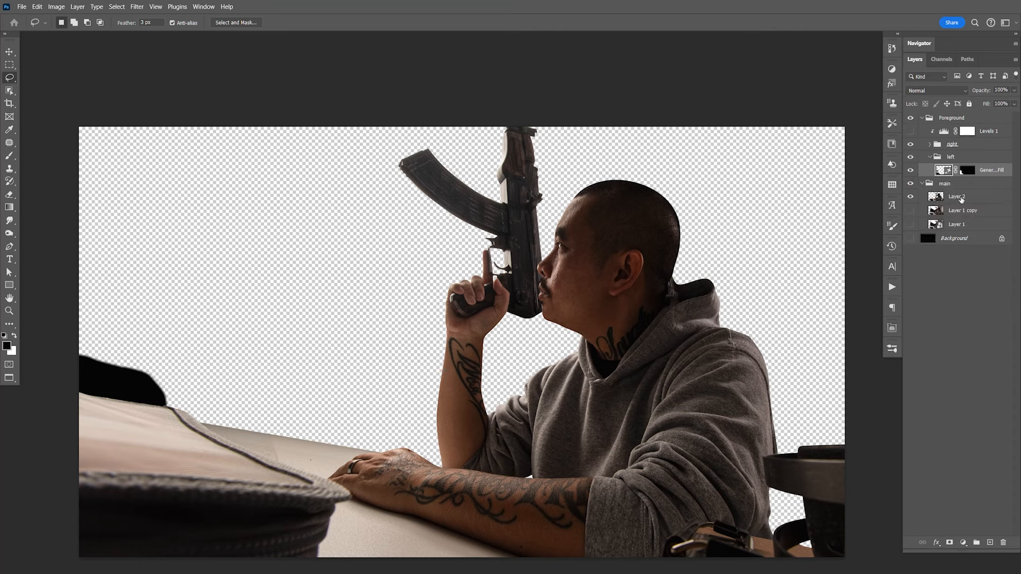
{"action": "left_click", "coordinate": [967, 171]}
{"action": "key", "text": "z"}
{"action": "left_click_drag", "start_coordinate": [110, 399], "coordinate": [137, 417]}
{"action": "key", "text": "space"}
{"action": "left_click_drag", "start_coordinate": [139, 419], "coordinate": [484, 402]}
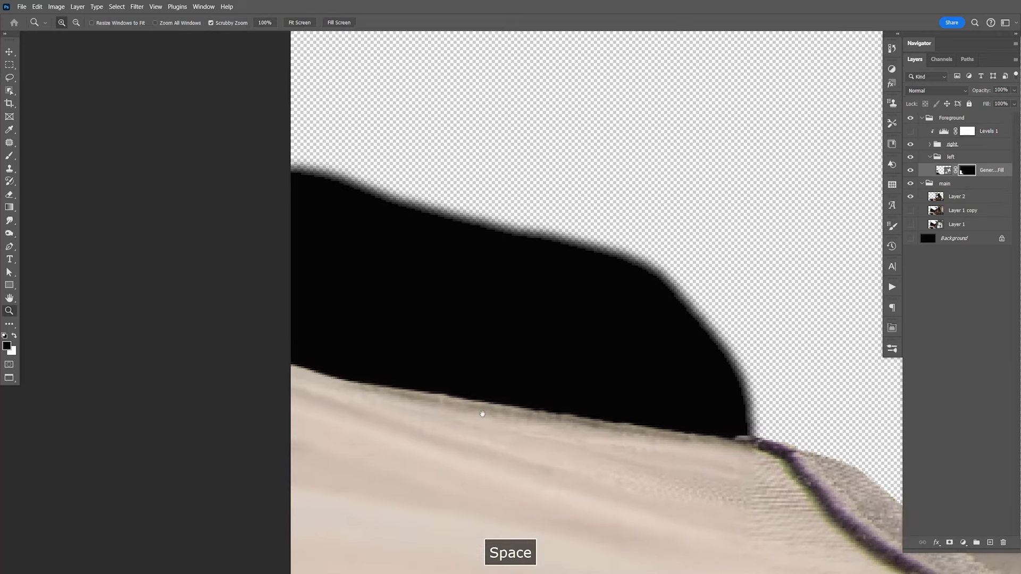
{"action": "key", "text": "l"}
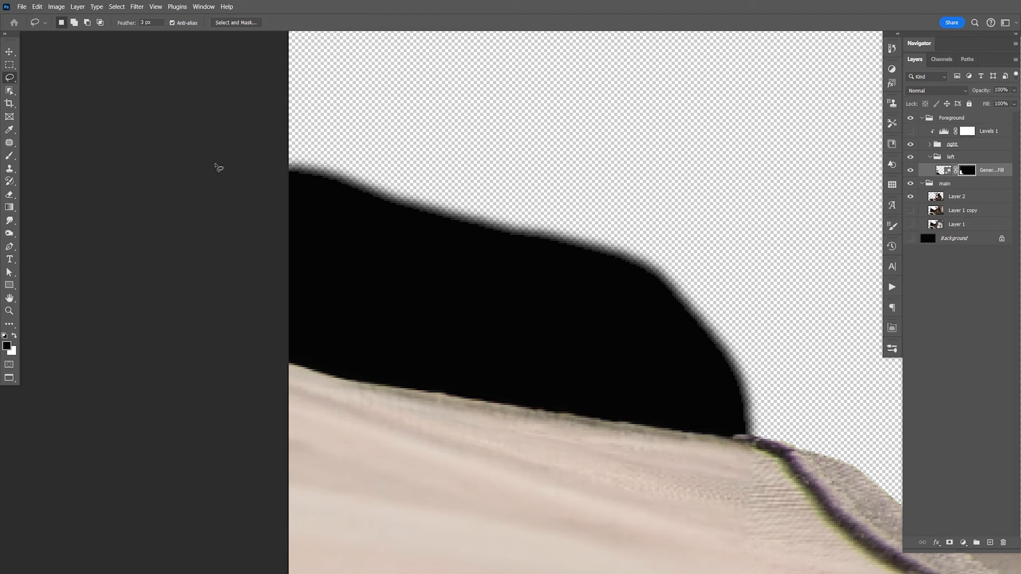
{"action": "right_click", "coordinate": [11, 78]}
{"action": "left_click", "coordinate": [20, 81]}
{"action": "left_click", "coordinate": [231, 115]}
{"action": "left_click", "coordinate": [205, 323]}
{"action": "left_click", "coordinate": [291, 367]}
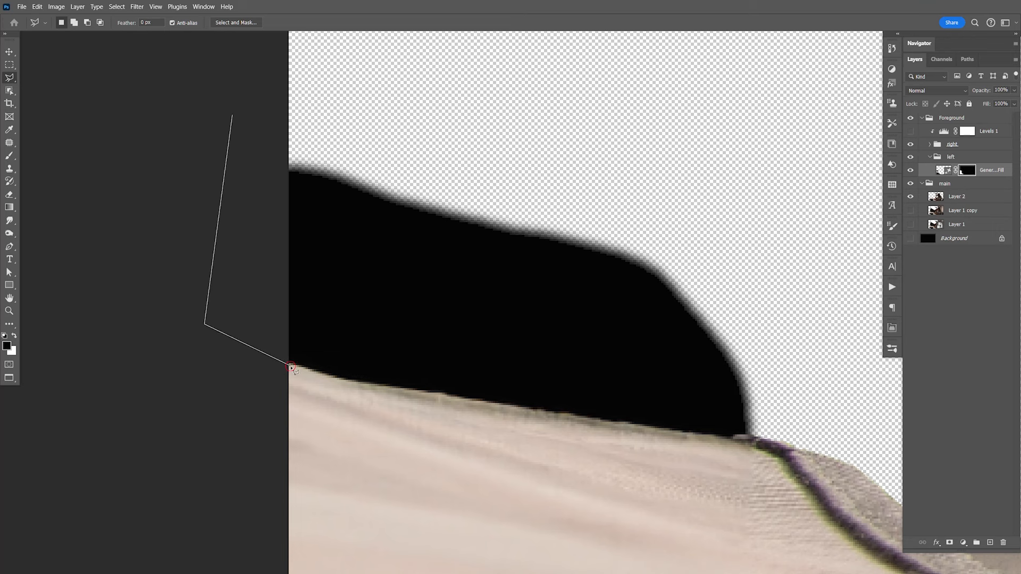
{"action": "left_click", "coordinate": [369, 385]}
{"action": "left_click", "coordinate": [453, 396]}
{"action": "left_click", "coordinate": [623, 424]}
{"action": "left_click", "coordinate": [732, 439]}
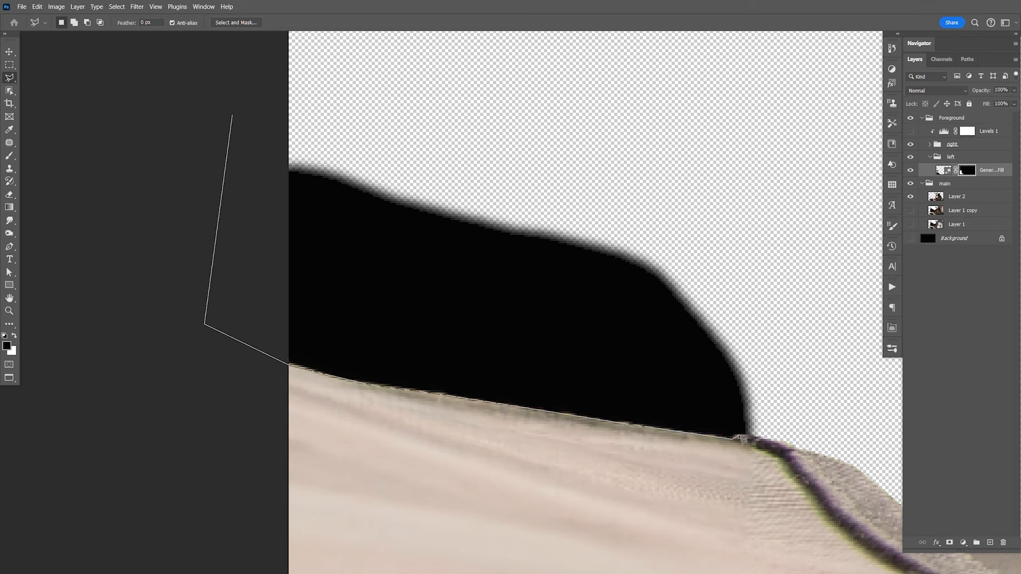
{"action": "left_click", "coordinate": [755, 436]}
{"action": "left_click", "coordinate": [800, 414]}
{"action": "left_click", "coordinate": [821, 313]}
{"action": "left_click", "coordinate": [792, 151]}
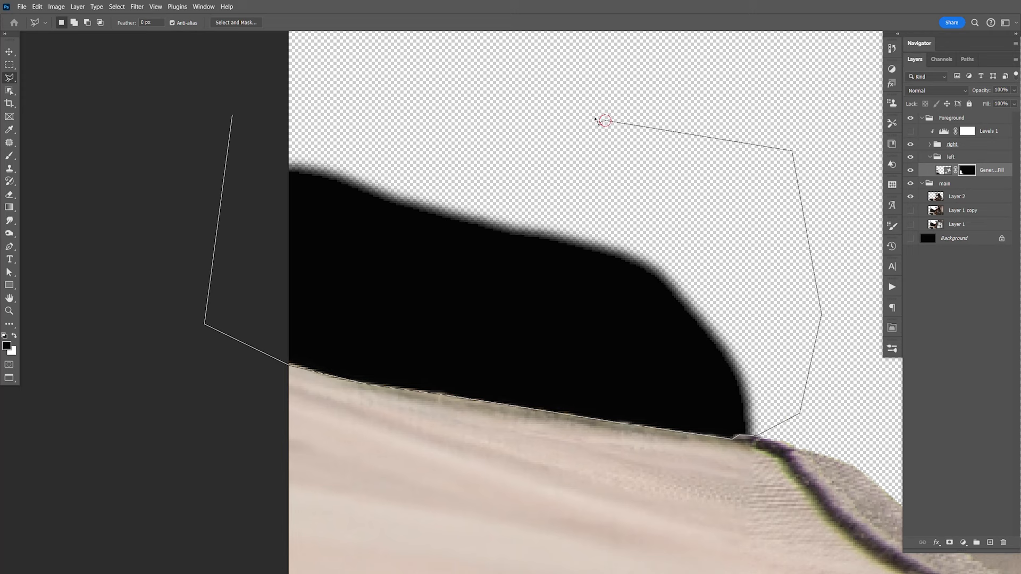
{"action": "double_click", "coordinate": [264, 74]}
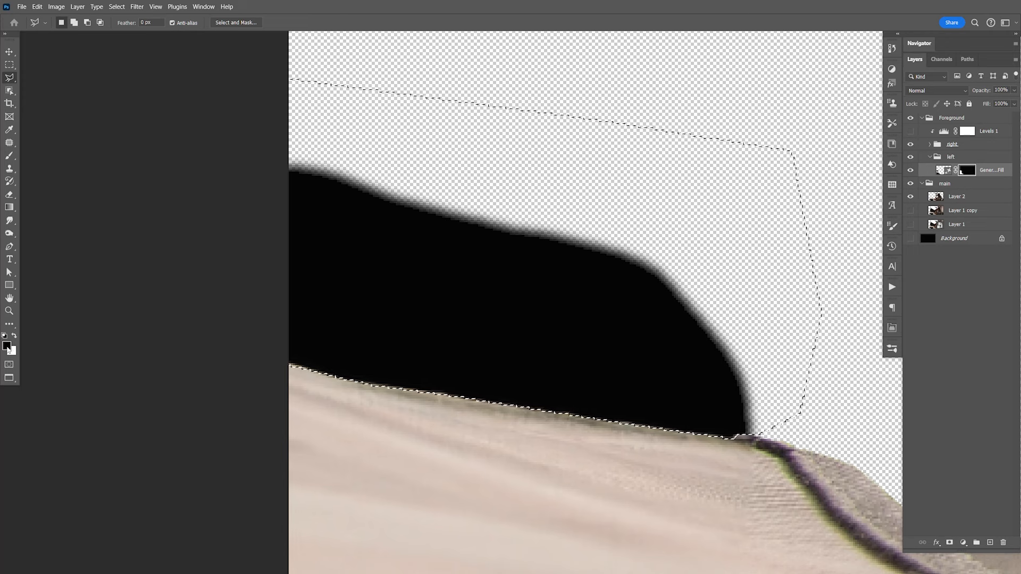
{"action": "key", "text": "alt+BackSpace"}
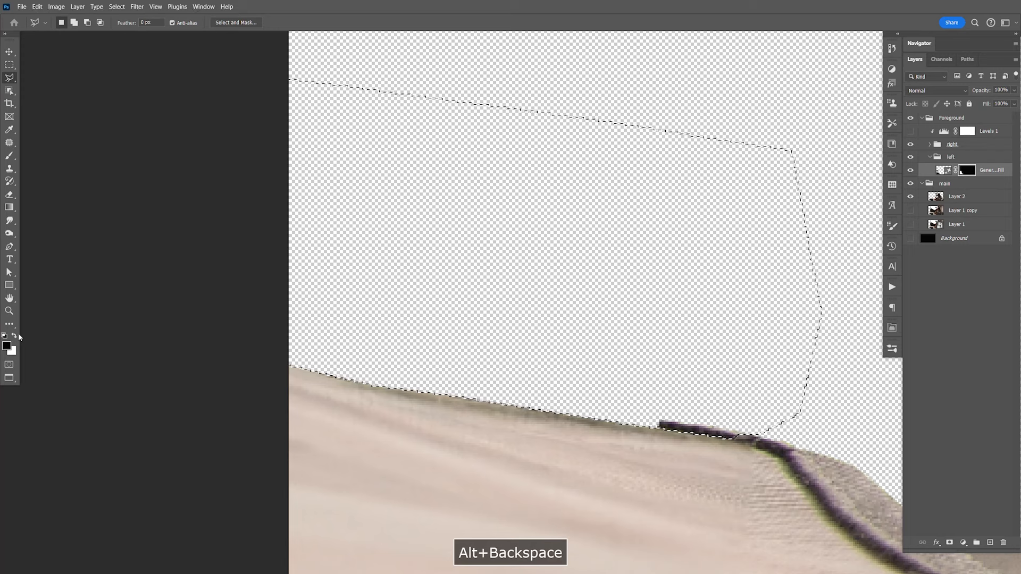
{"action": "key", "text": "ctrl+d"}
Step: With Layer 2 active, start a Pen path above the table and trace the hat's upper edge towards the brim tip
{"action": "key", "text": "space"}
{"action": "left_click_drag", "start_coordinate": [726, 330], "coordinate": [591, 260]}
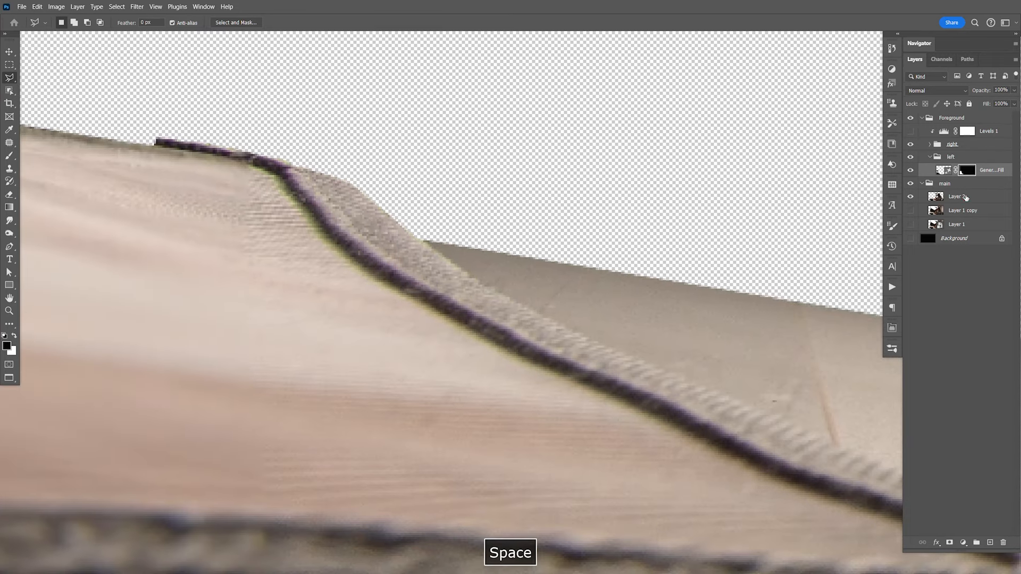
{"action": "left_click", "coordinate": [965, 197]}
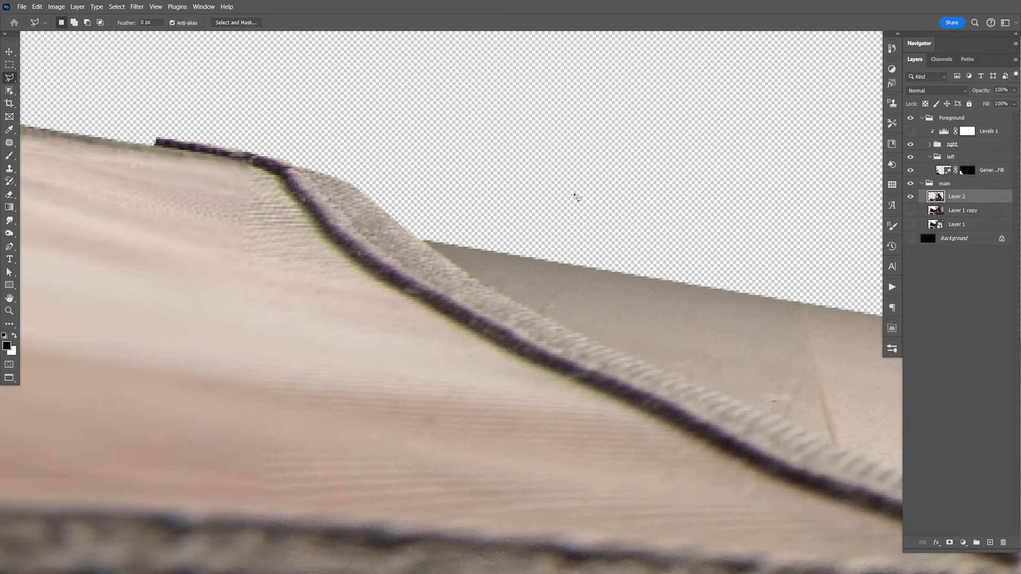
{"action": "key", "text": "p"}
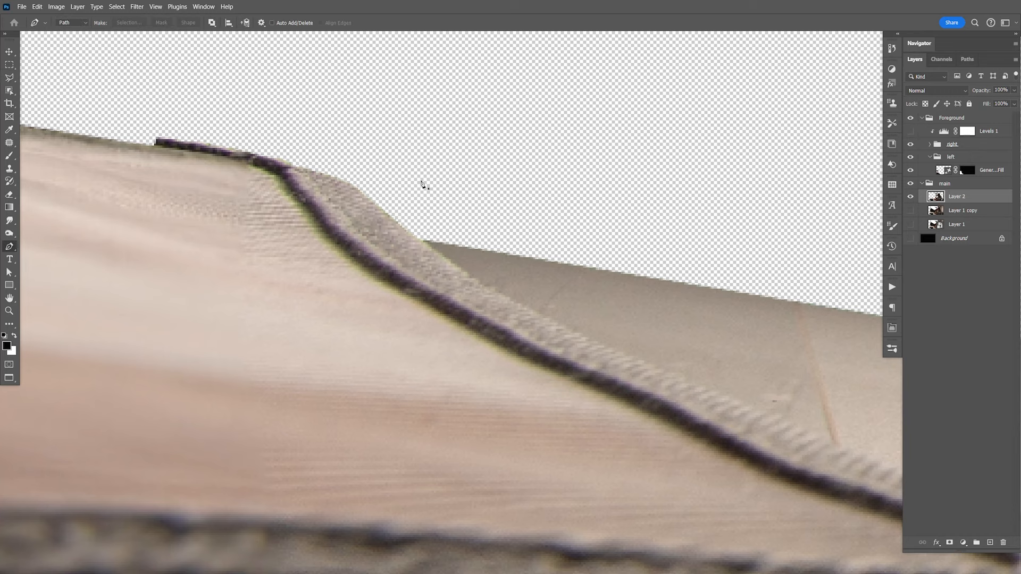
{"action": "left_click", "coordinate": [404, 141]}
{"action": "left_click", "coordinate": [422, 240]}
{"action": "left_click_drag", "start_coordinate": [492, 291], "coordinate": [289, 186]}
{"action": "left_click_drag", "start_coordinate": [376, 225], "coordinate": [438, 251]}
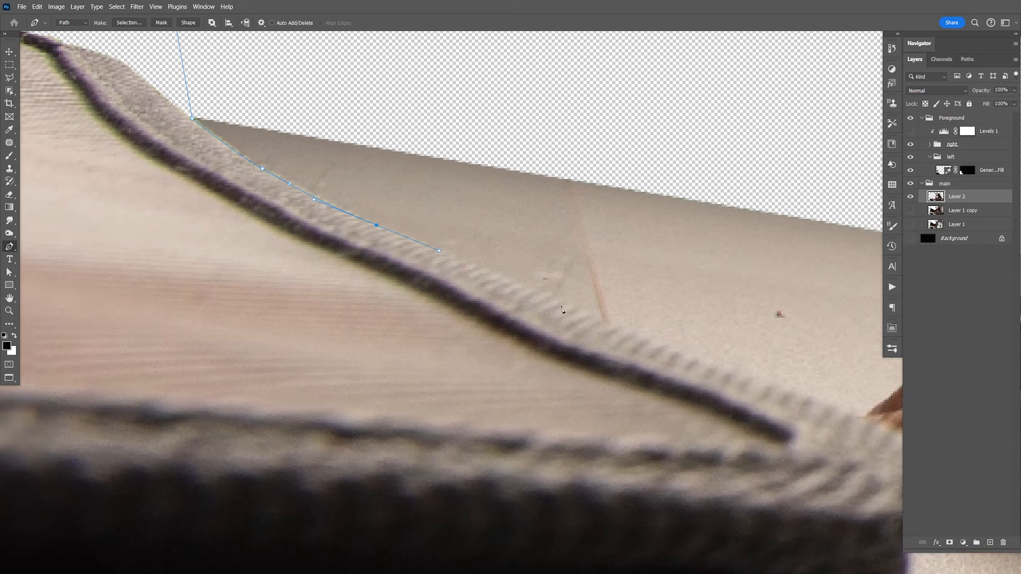
{"action": "left_click_drag", "start_coordinate": [694, 360], "coordinate": [656, 252]}
Step: Continue the Pen path around the brim tip and down the hat's side to the lower edge of the canvas
{"action": "left_click_drag", "start_coordinate": [721, 312], "coordinate": [716, 329]}
{"action": "left_click_drag", "start_coordinate": [660, 347], "coordinate": [644, 351]}
{"action": "left_click", "coordinate": [633, 355]}
{"action": "left_click_drag", "start_coordinate": [632, 387], "coordinate": [620, 407]}
{"action": "left_click", "coordinate": [605, 427]}
{"action": "key", "text": "space"}
{"action": "left_click_drag", "start_coordinate": [598, 450], "coordinate": [610, 339]}
{"action": "left_click_drag", "start_coordinate": [604, 377], "coordinate": [597, 387]}
{"action": "left_click", "coordinate": [564, 422]}
{"action": "left_click_drag", "start_coordinate": [563, 462], "coordinate": [559, 478]}
{"action": "left_click", "coordinate": [551, 504]}
Step: Close the Pen path around the hat by placing anchors outside the canvas and back above the hat to the start
{"action": "key", "text": "ctrl+minus"}
{"action": "key", "text": "ctrl+minus"}
{"action": "key", "text": "ctrl+minus"}
{"action": "key", "text": "ctrl+minus"}
{"action": "key", "text": "ctrl+minus"}
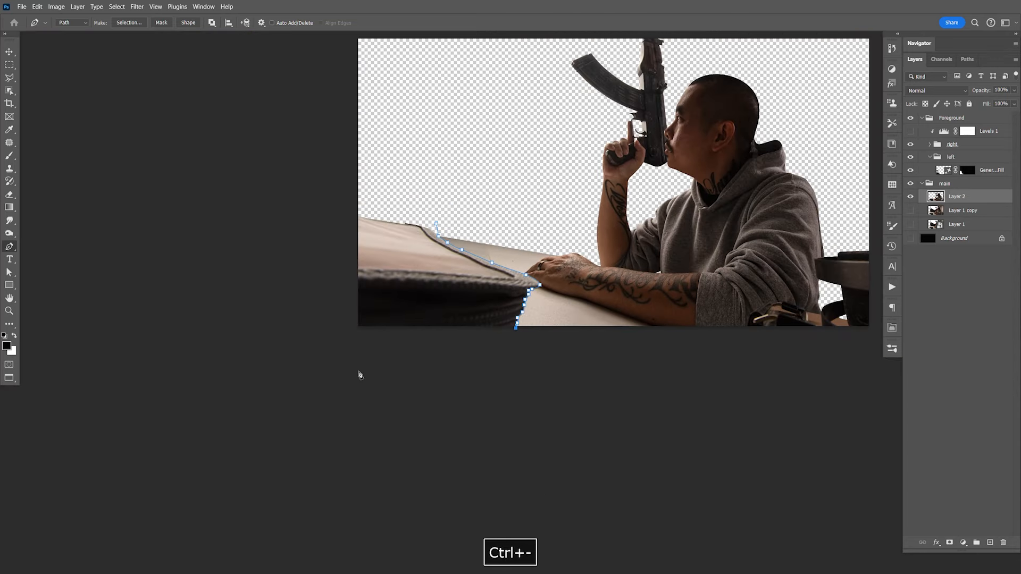
{"action": "left_click", "coordinate": [348, 402]}
{"action": "left_click", "coordinate": [311, 280]}
{"action": "left_click", "coordinate": [294, 171]}
{"action": "left_click", "coordinate": [398, 146]}
{"action": "left_click", "coordinate": [440, 167]}
{"action": "left_click", "coordinate": [436, 224]}
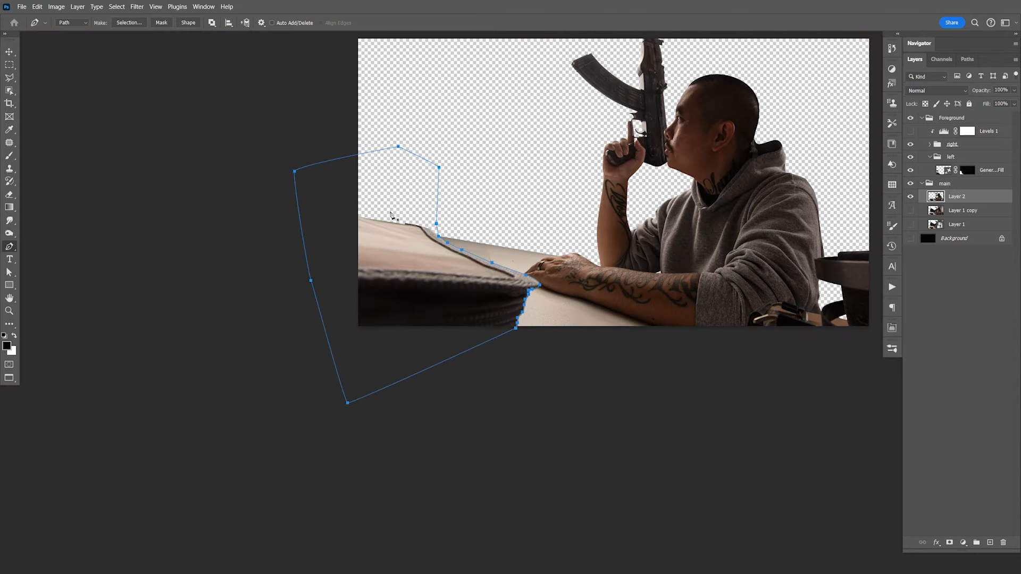
Step: Convert the path to a new selection with 0 px feather and copy the hat from Layer 2 onto a new layer
{"action": "right_click", "coordinate": [367, 221]}
{"action": "left_click", "coordinate": [410, 262]}
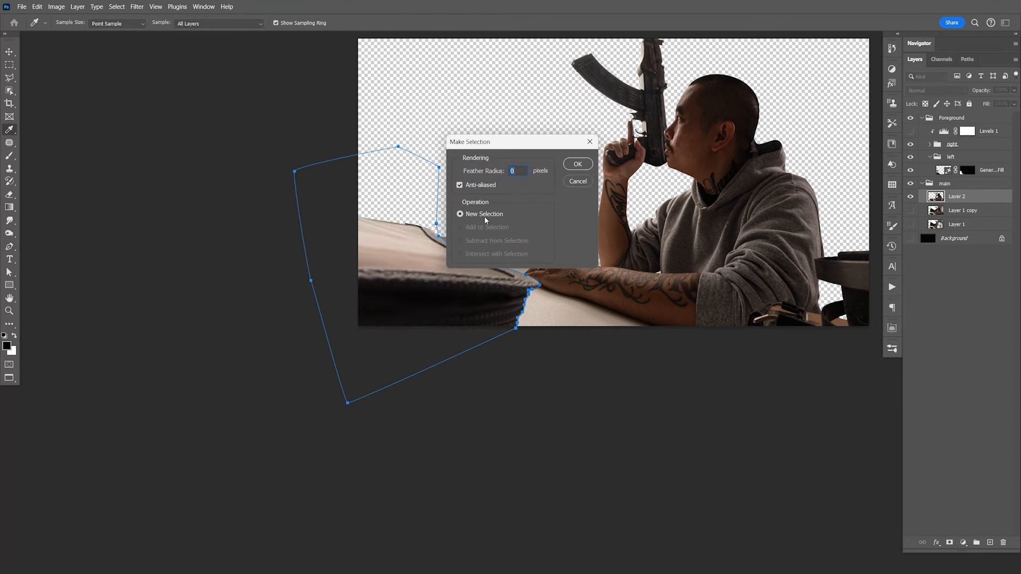
{"action": "left_click", "coordinate": [577, 164]}
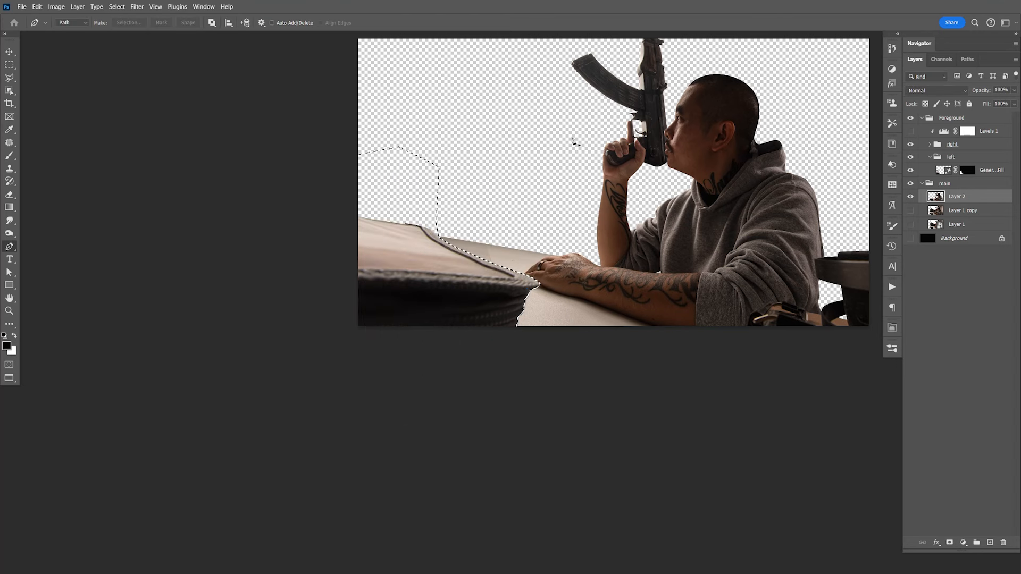
{"action": "key", "text": "ctrl+j"}
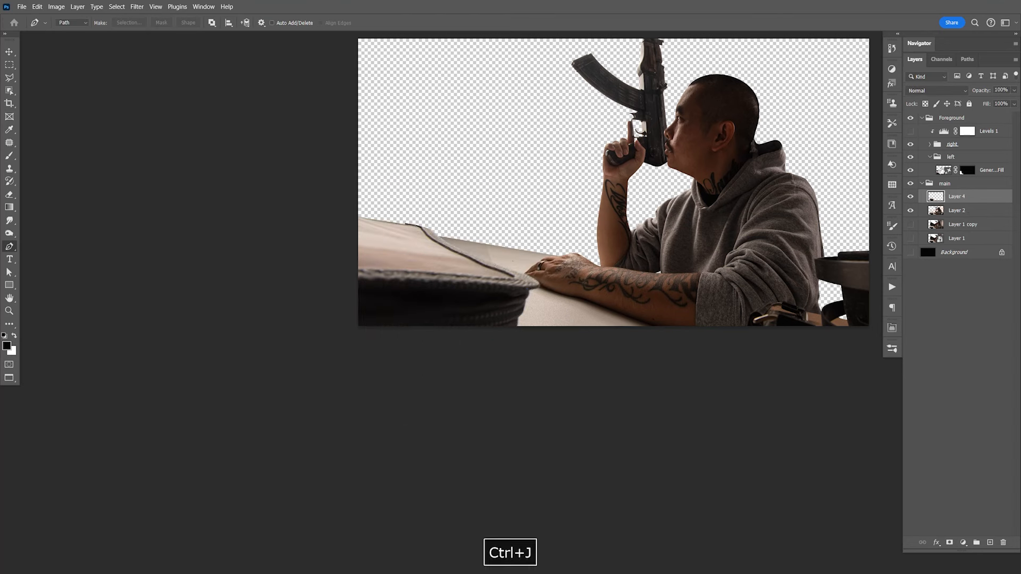
Step: Move the copied hat layer into the left group below the Generative Fill layer, then collapse and hide the main group
{"action": "left_click_drag", "start_coordinate": [962, 196], "coordinate": [966, 176]}
{"action": "left_click", "coordinate": [926, 199]}
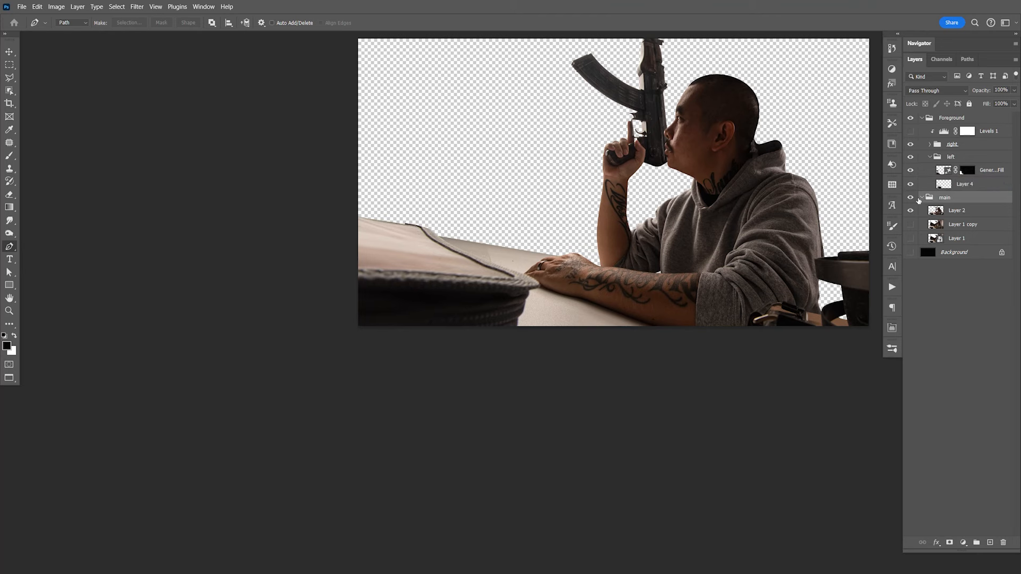
{"action": "left_click", "coordinate": [922, 198]}
{"action": "left_click", "coordinate": [911, 199]}
{"action": "key", "text": "space"}
{"action": "left_click_drag", "start_coordinate": [875, 211], "coordinate": [718, 291]}
Step: Merge the Generative Fill layer and Layer 4 in the left group into a single layer
{"action": "left_click", "coordinate": [981, 173]}
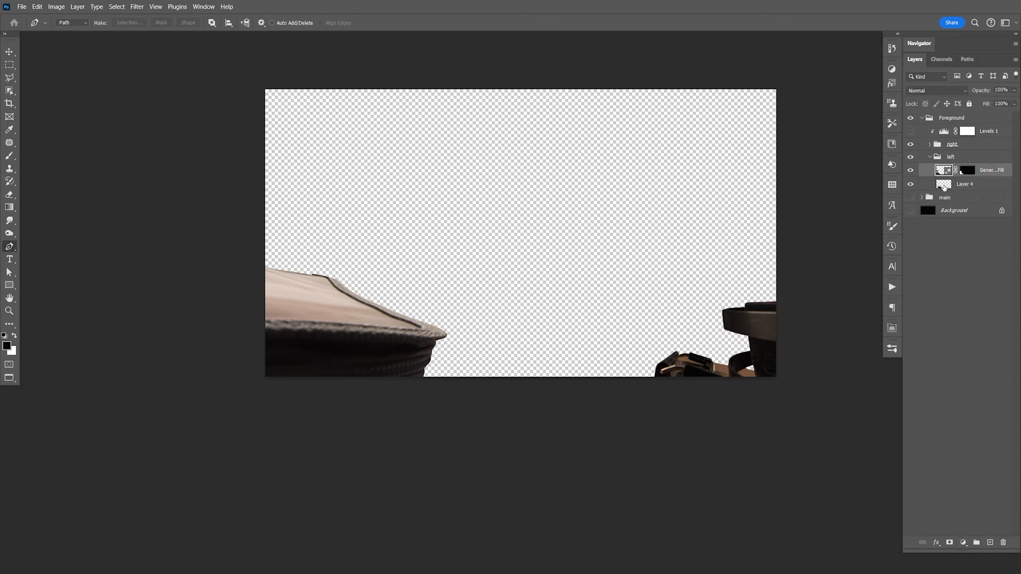
{"action": "left_click", "coordinate": [976, 184], "text": "shift"}
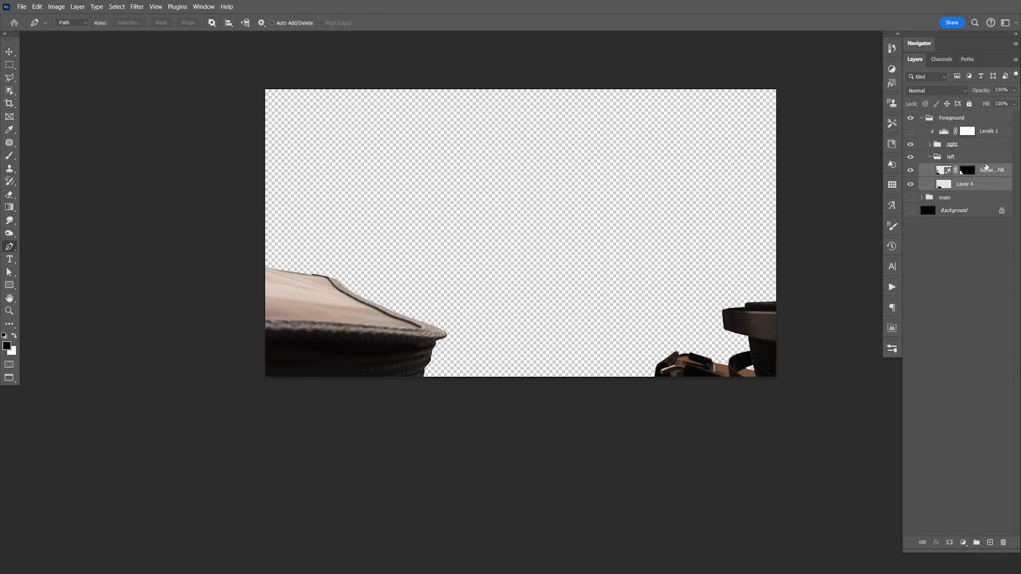
{"action": "key", "text": "ctrl+e"}
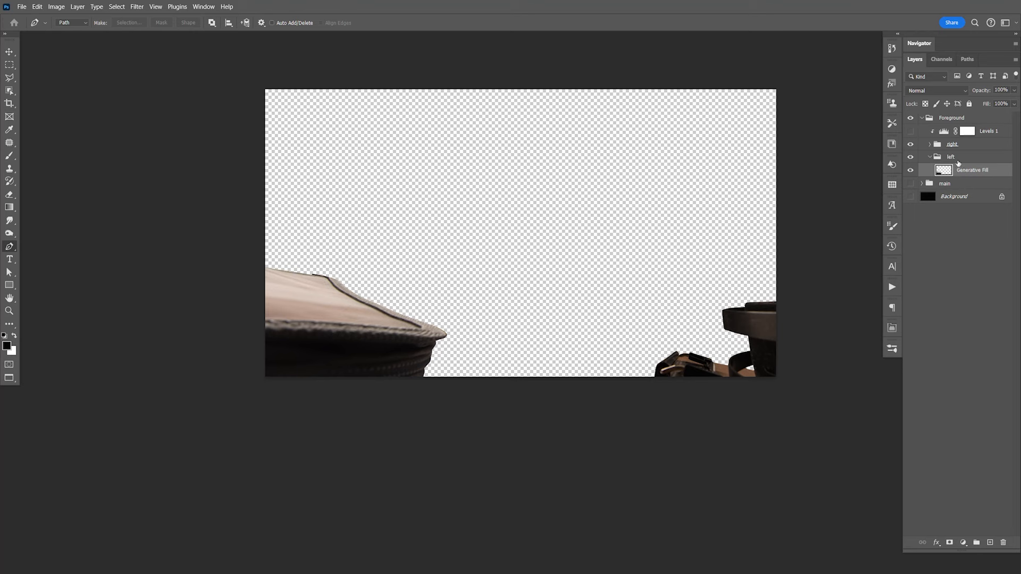
Step: Collapse the left group and add a Levels adjustment clipped to it that darkens the hat to solid black
{"action": "left_click", "coordinate": [966, 158]}
{"action": "left_click", "coordinate": [930, 157]}
{"action": "left_click", "coordinate": [964, 542]}
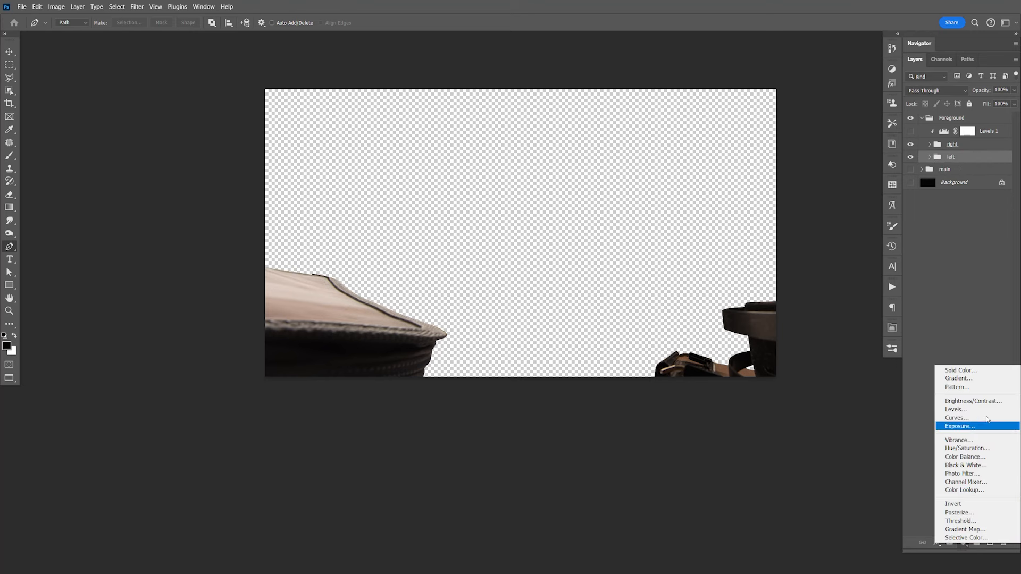
{"action": "left_click", "coordinate": [806, 499]}
{"action": "left_click_drag", "start_coordinate": [868, 459], "coordinate": [755, 455]}
{"action": "left_click", "coordinate": [892, 329]}
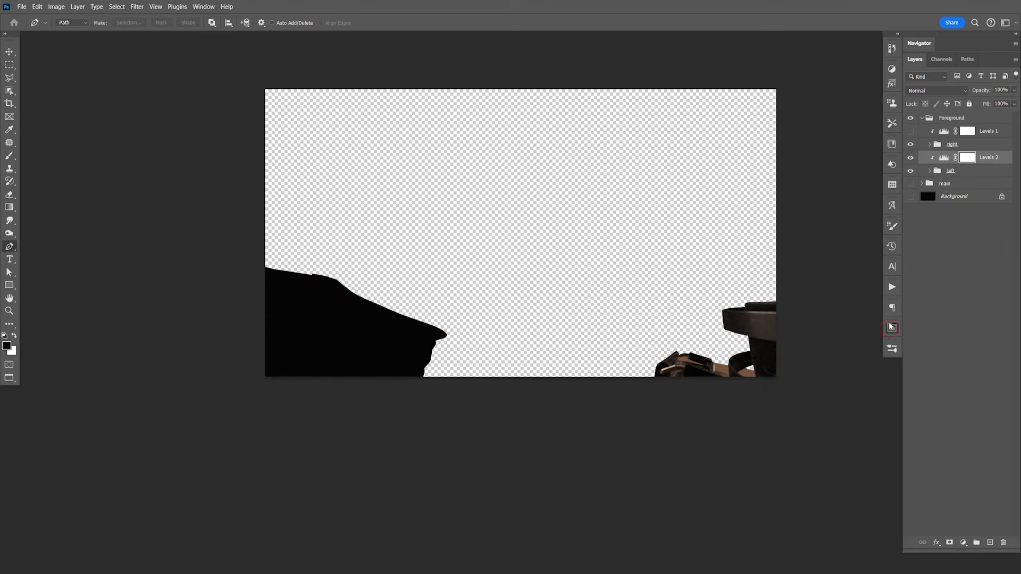
Step: Show the main group and clone skin on Layer 2 over the light fringe along the upper edge of the hat brim
{"action": "left_click", "coordinate": [910, 185]}
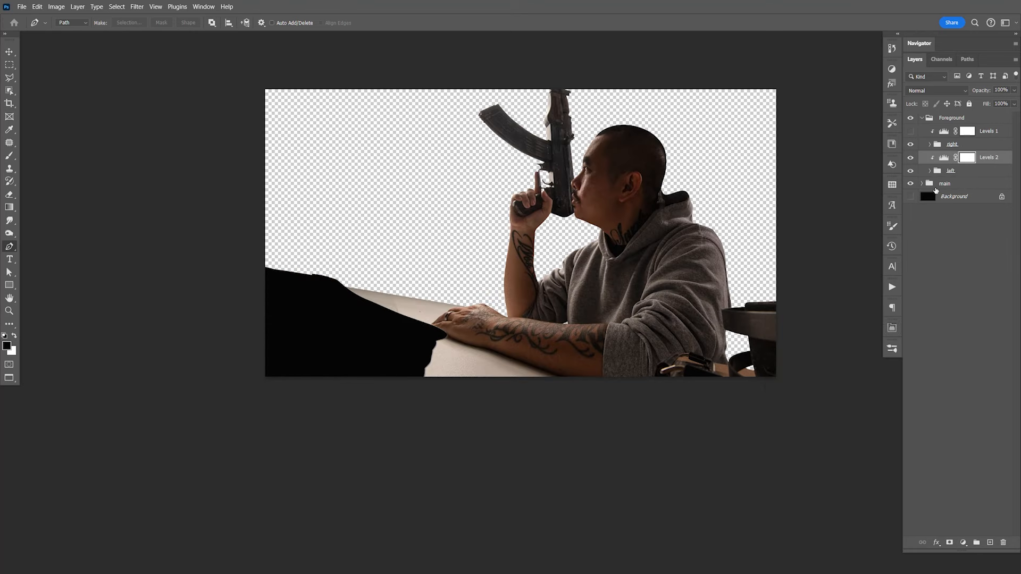
{"action": "left_click", "coordinate": [922, 183]}
{"action": "left_click", "coordinate": [920, 197]}
{"action": "key", "text": "z"}
{"action": "left_click_drag", "start_coordinate": [442, 344], "coordinate": [532, 356]}
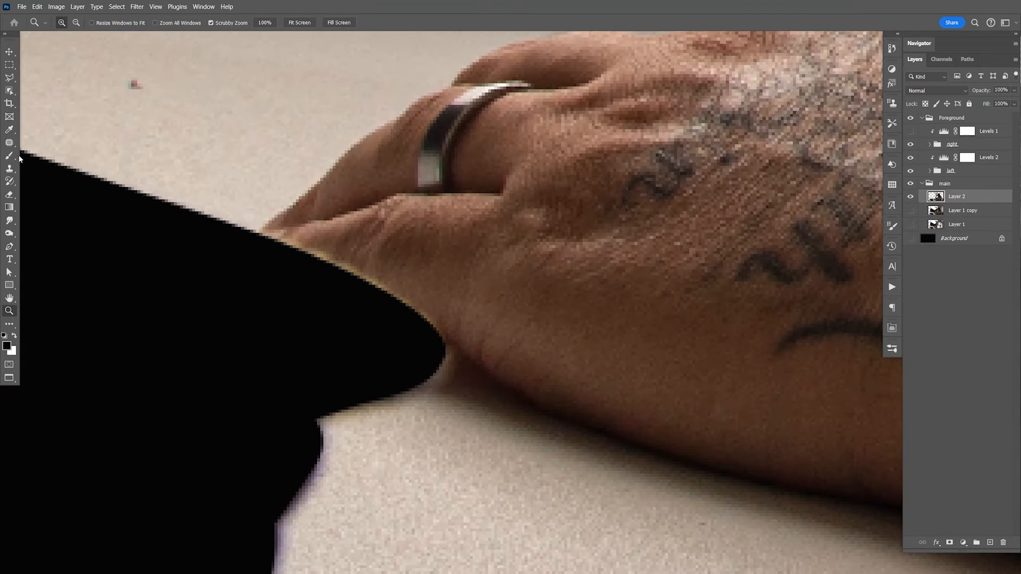
{"action": "left_click", "coordinate": [9, 168]}
{"action": "left_click", "coordinate": [45, 168]}
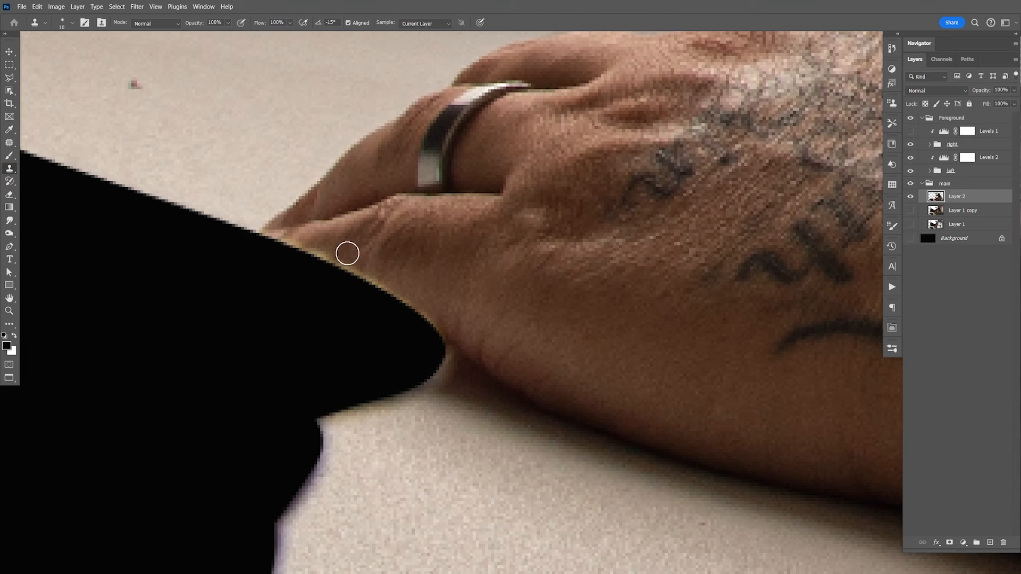
{"action": "left_click", "coordinate": [330, 246], "text": "alt"}
{"action": "left_click_drag", "start_coordinate": [329, 255], "coordinate": [436, 325]}
Step: Reduce the Clone Stamp brush and retouch the fringe around the underside of the brim tip on Layer 2
{"action": "key", "text": "bracketleft"}
{"action": "key", "text": "bracketleft"}
{"action": "key", "text": "bracketleft"}
{"action": "key", "text": "bracketleft"}
{"action": "key", "text": "bracketleft"}
{"action": "key", "text": "bracketleft"}
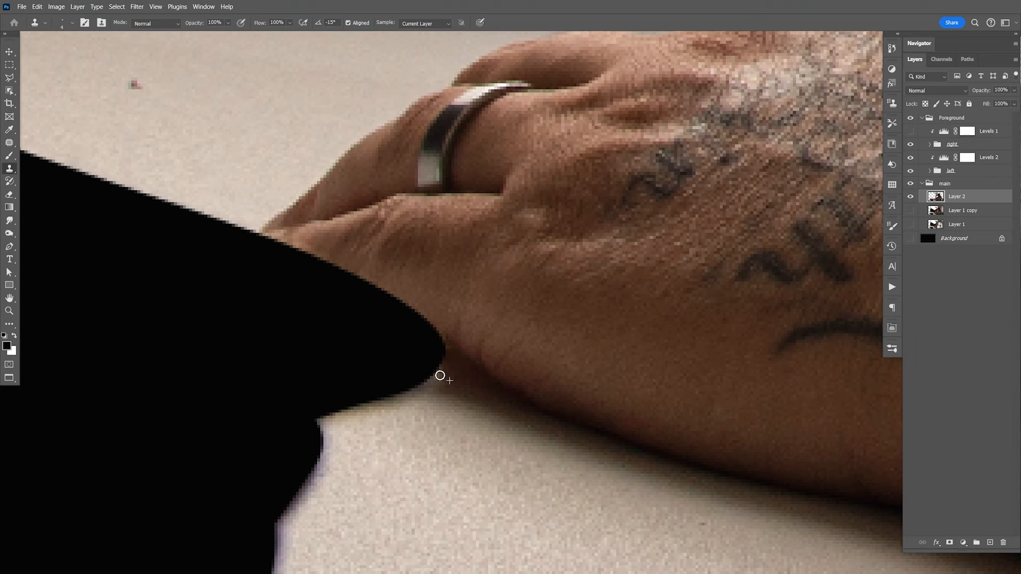
{"action": "left_click_drag", "start_coordinate": [431, 379], "coordinate": [442, 370]}
{"action": "left_click", "coordinate": [440, 391], "text": "alt"}
Step: Enlarge the Clone Stamp brush and clone table texture over the purple fringe down the hat's side to the canvas edge
{"action": "key", "text": "space"}
{"action": "left_click_drag", "start_coordinate": [306, 444], "coordinate": [402, 262]}
{"action": "key", "text": "bracketright"}
{"action": "key", "text": "bracketright"}
{"action": "key", "text": "bracketright"}
{"action": "key", "text": "bracketright"}
{"action": "key", "text": "bracketright"}
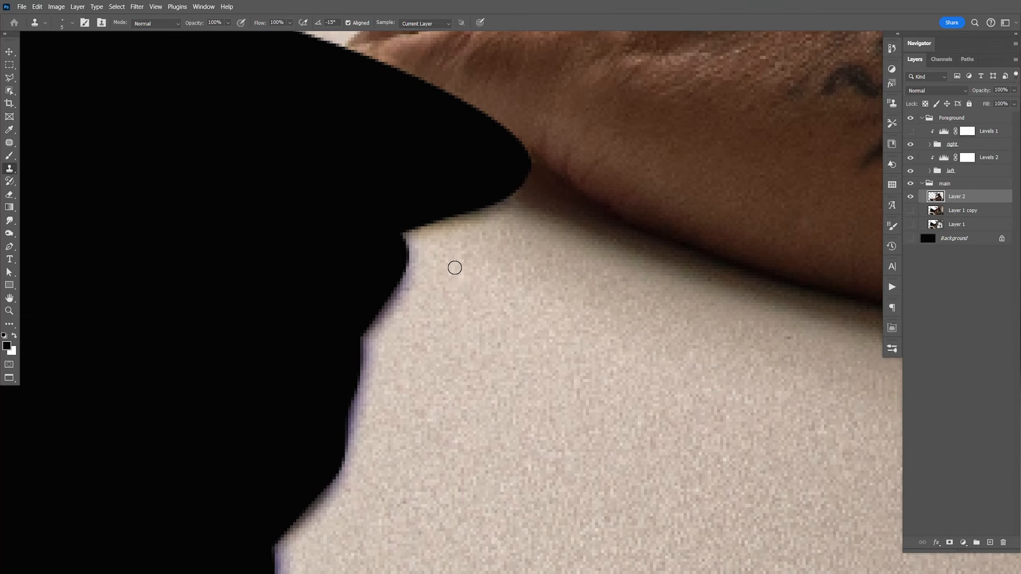
{"action": "left_click", "coordinate": [490, 239], "text": "alt"}
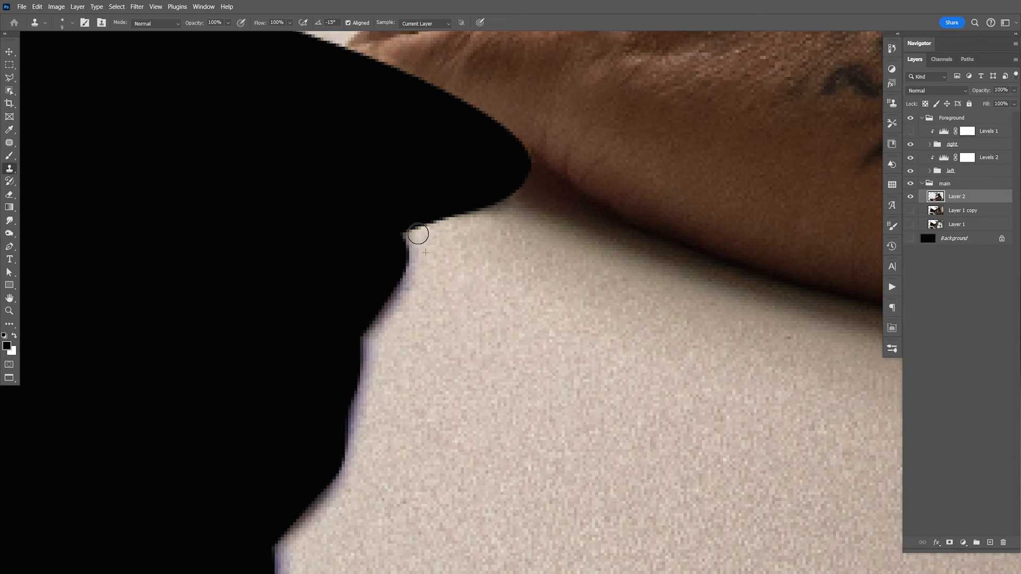
{"action": "mouse_move", "coordinate": [437, 252]}
{"action": "left_mouse_down"}
{"action": "mouse_move", "coordinate": [405, 278]}
{"action": "mouse_move", "coordinate": [372, 326]}
{"action": "mouse_move", "coordinate": [392, 318]}
{"action": "mouse_move", "coordinate": [365, 343]}
{"action": "mouse_move", "coordinate": [355, 406]}
{"action": "mouse_move", "coordinate": [372, 443]}
{"action": "mouse_move", "coordinate": [421, 246]}
{"action": "mouse_move", "coordinate": [328, 363]}
{"action": "mouse_move", "coordinate": [314, 458]}
{"action": "left_mouse_up"}
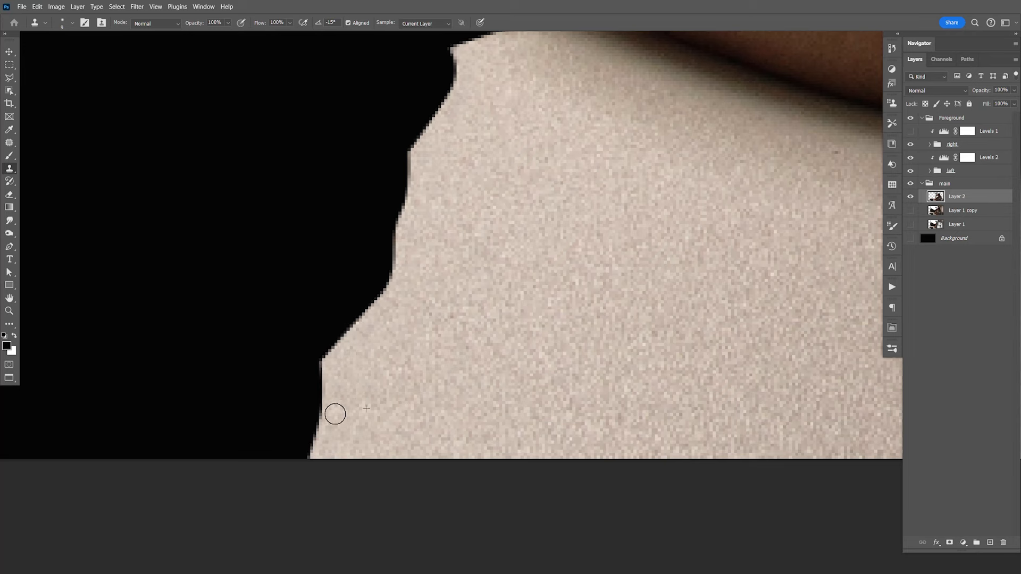
Step: Save the retouched composite and switch to the Move tool
{"action": "key", "text": "ctrl+minus"}
{"action": "key", "text": "ctrl+minus"}
{"action": "key", "text": "ctrl+minus"}
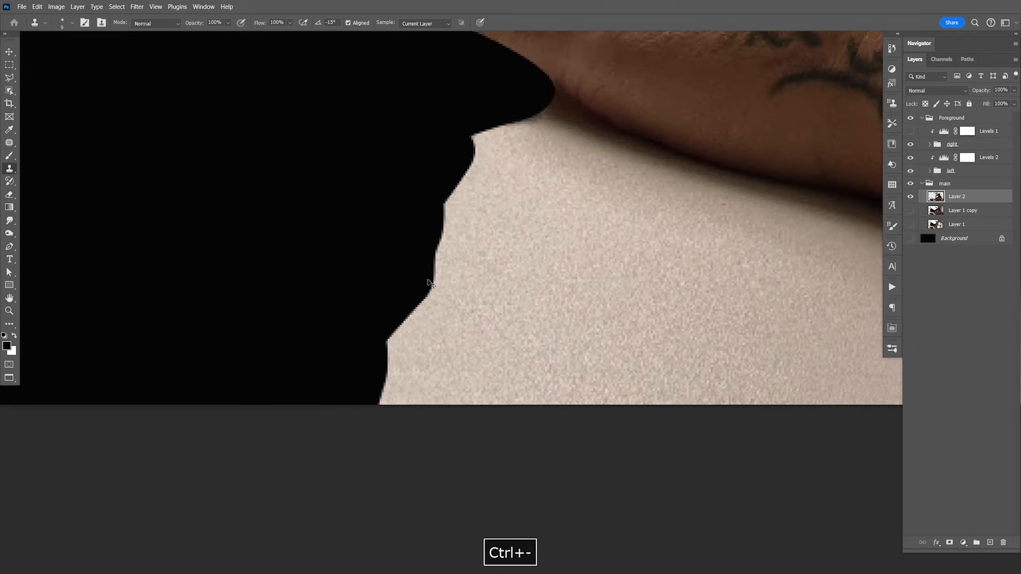
{"action": "key", "text": "ctrl+minus"}
{"action": "key", "text": "ctrl+minus"}
{"action": "key", "text": "ctrl+s"}
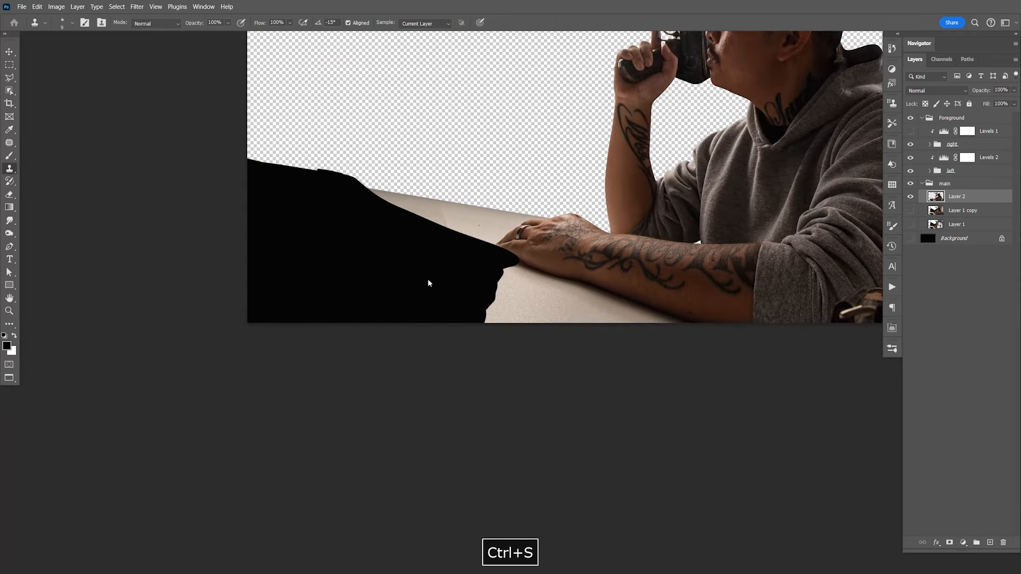
{"action": "key", "text": "v"}
{"action": "left_click_drag", "start_coordinate": [711, 291], "coordinate": [548, 397]}
{"action": "key", "text": "ctrl+s"}
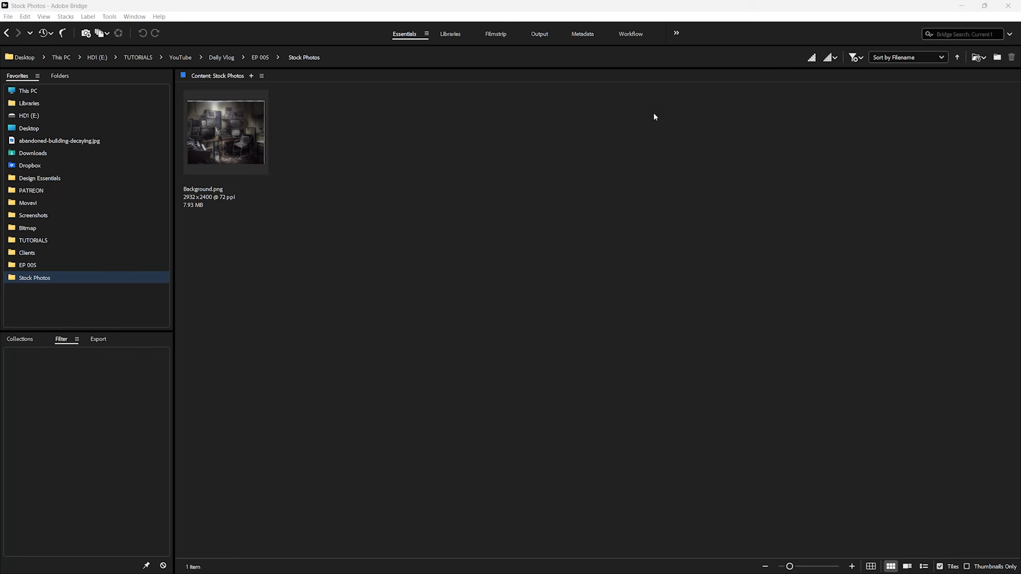
Step: Place Background.png from the Stock Photos folder in Adobe Bridge into the Photoshop composite
{"action": "left_click", "coordinate": [483, 292]}
{"action": "left_click", "coordinate": [255, 167]}
{"action": "left_click_drag", "start_coordinate": [237, 138], "coordinate": [425, 335]}
{"action": "key", "text": "alt+Tab"}
Step: Rotate the placed background to about 11.36° and enlarge it to about 62.70% wide by 55.31% high
{"action": "key", "text": "ctrl+minus"}
{"action": "key", "text": "ctrl+minus"}
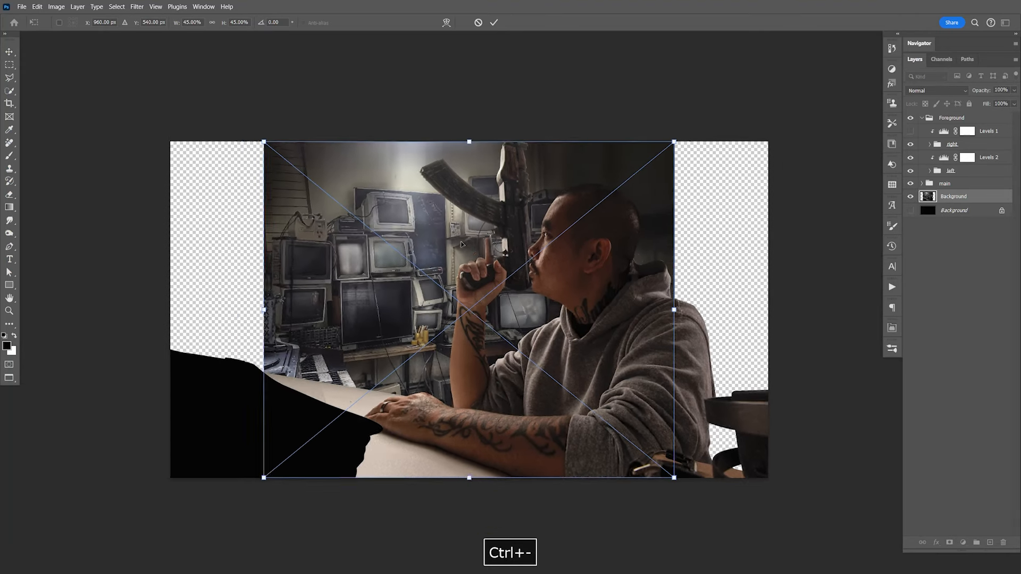
{"action": "key", "text": "ctrl+minus"}
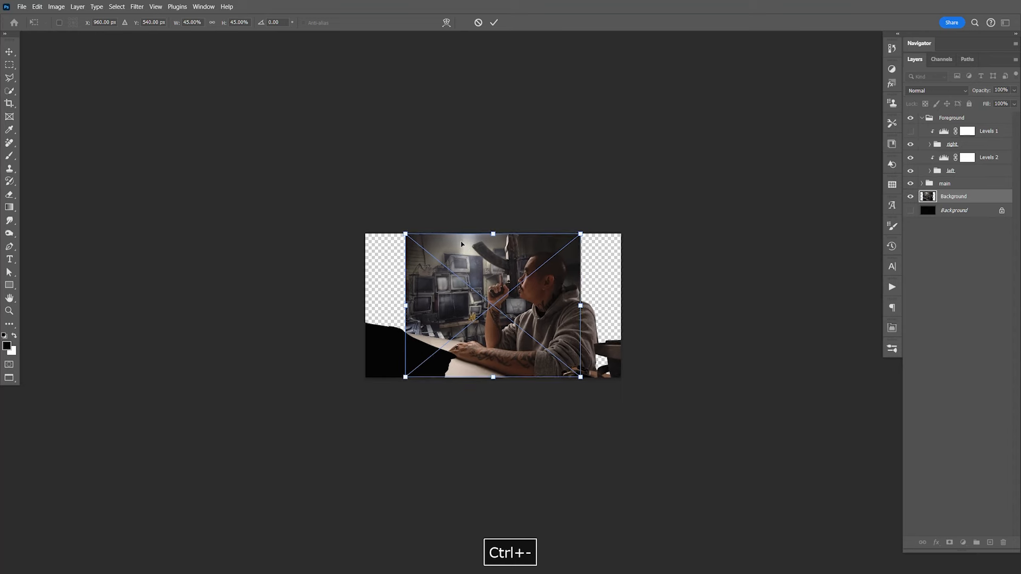
{"action": "key", "text": "ctrl+equal"}
{"action": "key", "text": "ctrl+equal"}
{"action": "left_click_drag", "start_coordinate": [653, 162], "coordinate": [673, 204]}
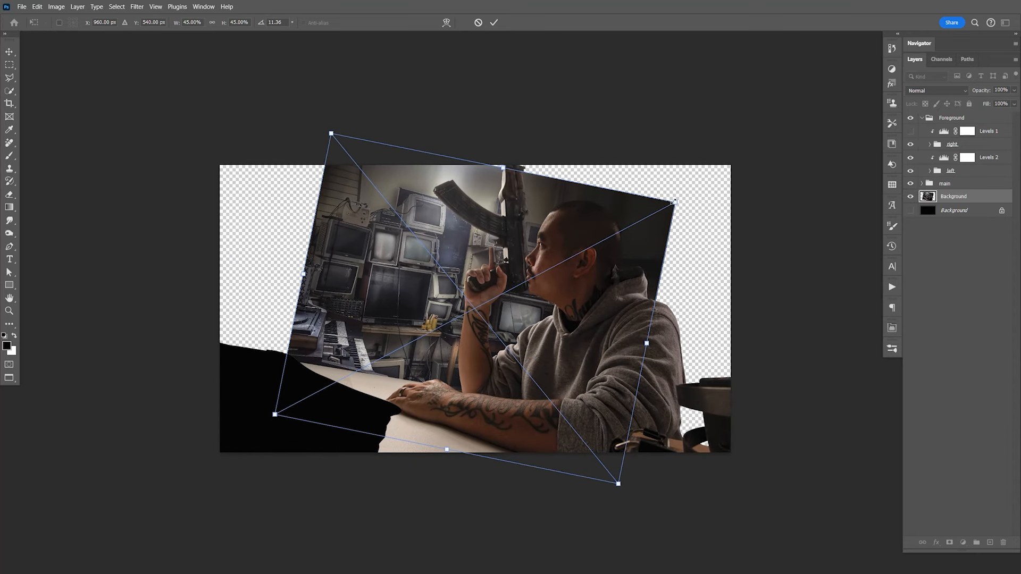
{"action": "left_click_drag", "start_coordinate": [674, 206], "coordinate": [825, 166]}
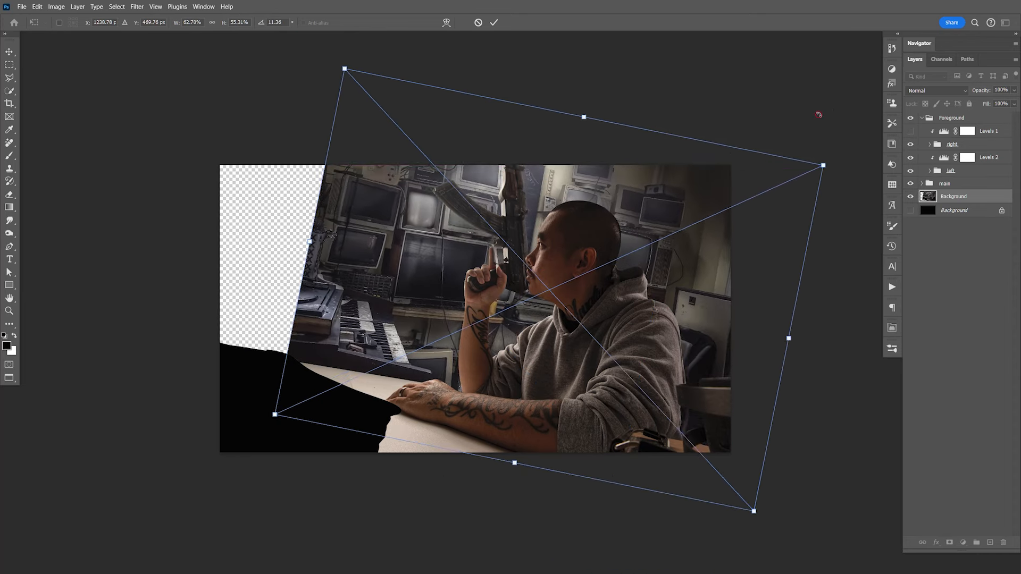
Step: Rotate the background to about 15.19°, scale it to about 86.50% by 74.54%, and position it to cover the whole canvas
{"action": "left_click_drag", "start_coordinate": [821, 114], "coordinate": [824, 126]}
{"action": "left_click_drag", "start_coordinate": [690, 274], "coordinate": [633, 343]}
{"action": "left_click_drag", "start_coordinate": [760, 200], "coordinate": [822, 221]}
{"action": "mouse_move", "coordinate": [630, 365]}
{"action": "left_mouse_down"}
{"action": "mouse_move", "coordinate": [690, 341]}
{"action": "mouse_move", "coordinate": [656, 341]}
{"action": "mouse_move", "coordinate": [646, 360]}
{"action": "left_mouse_up"}
{"action": "left_click_drag", "start_coordinate": [532, 137], "coordinate": [583, 83]}
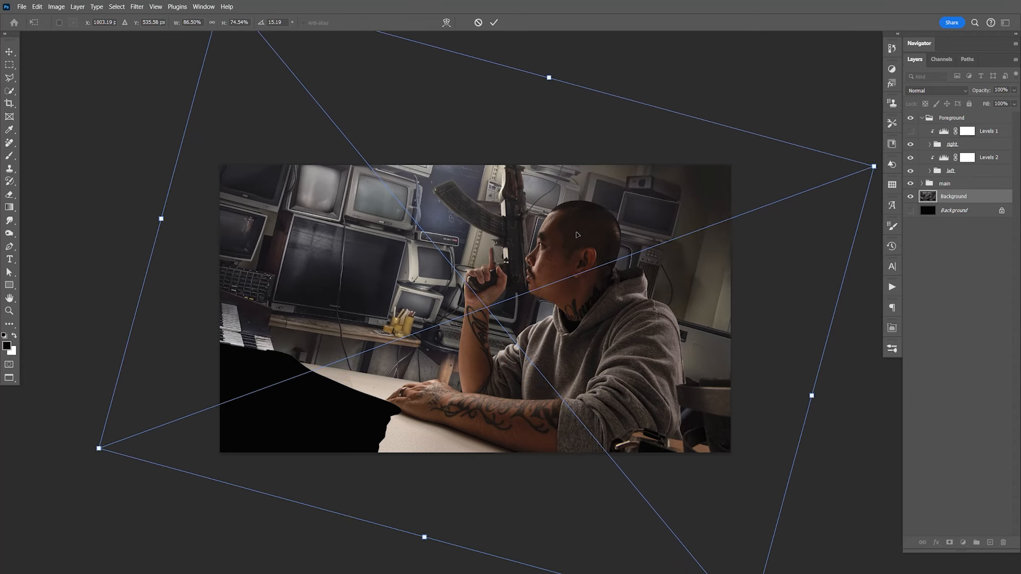
{"action": "left_click_drag", "start_coordinate": [583, 324], "coordinate": [584, 344]}
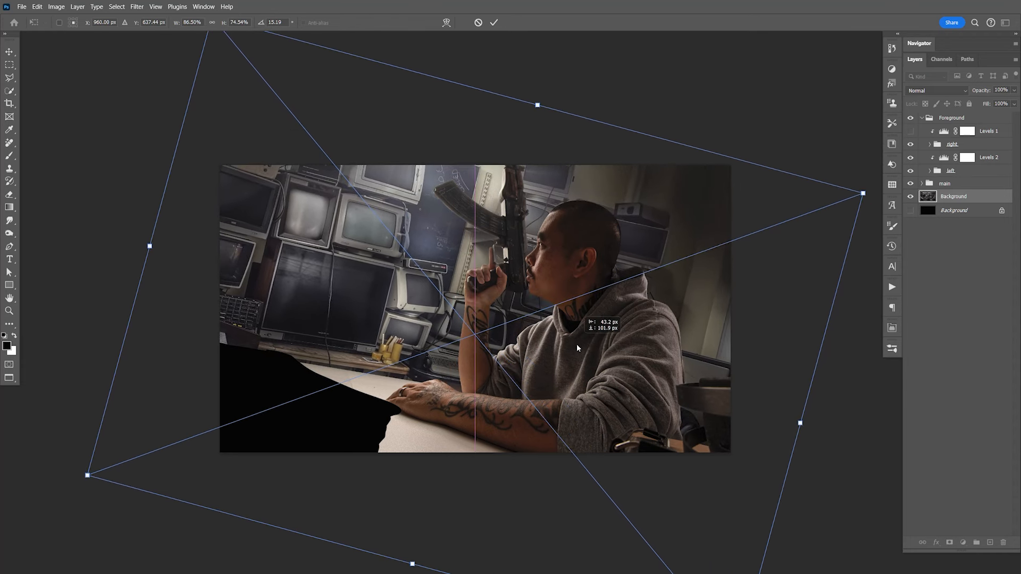
{"action": "mouse_move", "coordinate": [663, 346]}
{"action": "left_mouse_down"}
{"action": "mouse_move", "coordinate": [642, 343]}
{"action": "mouse_move", "coordinate": [669, 351]}
{"action": "left_mouse_up"}
{"action": "key", "text": "Return"}
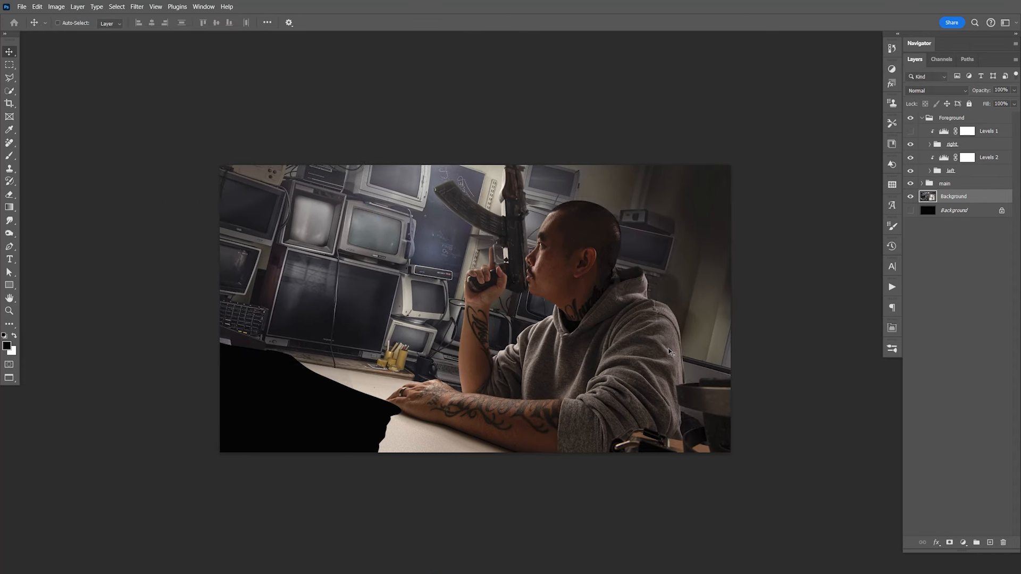
Step: Nudge the background horizontally behind the man and save the composite
{"action": "key", "text": "Right"}
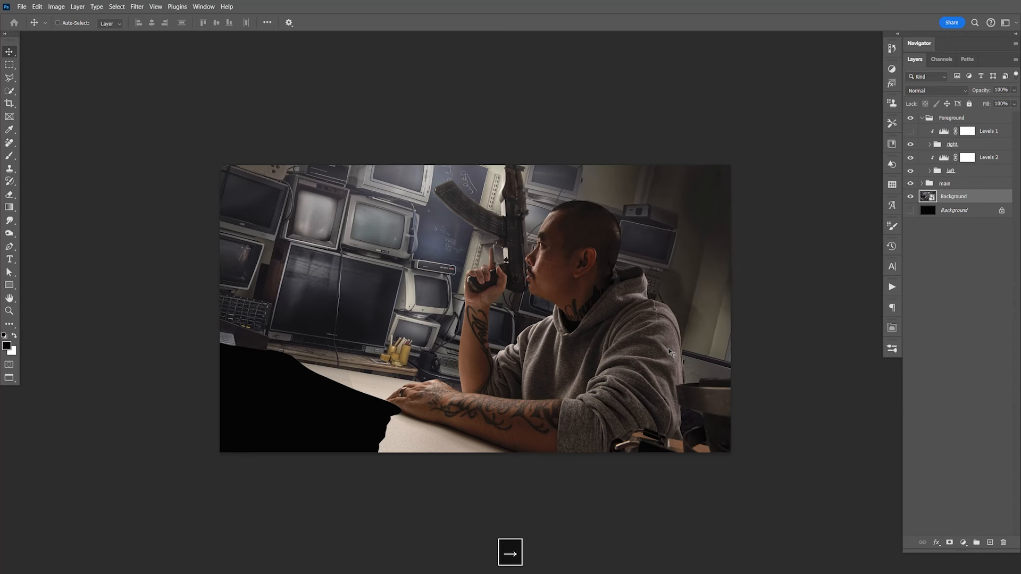
{"action": "key", "text": "Left"}
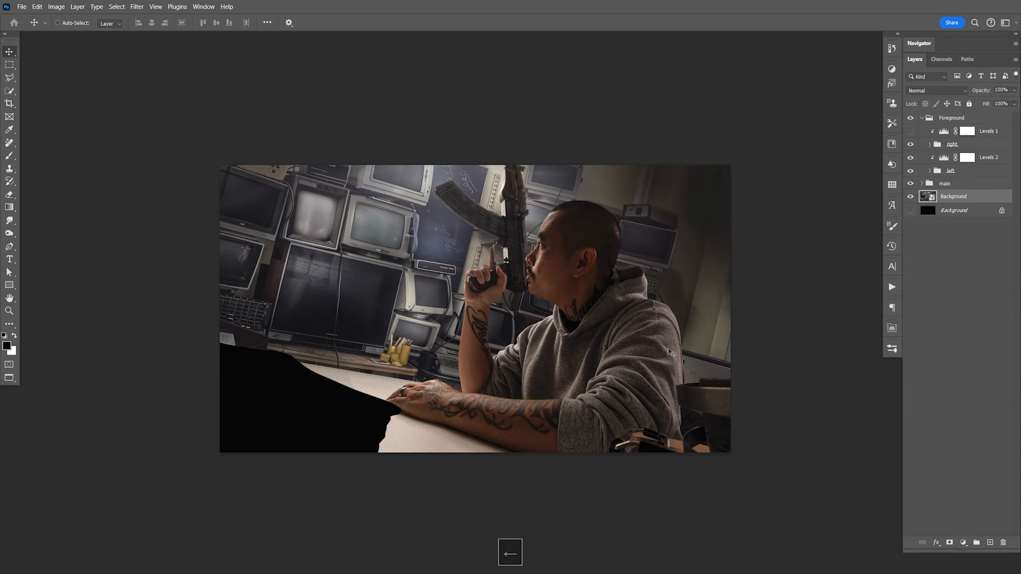
{"action": "key", "text": "ctrl+s"}
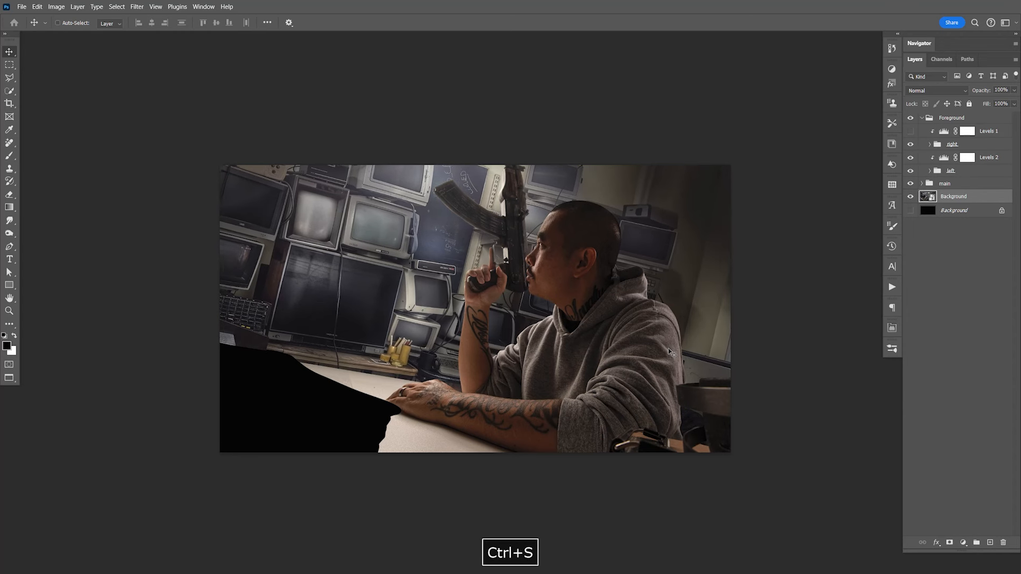
Step: Copy the entire security-camera TV image and return to the composite document
{"action": "key", "text": "F9"}
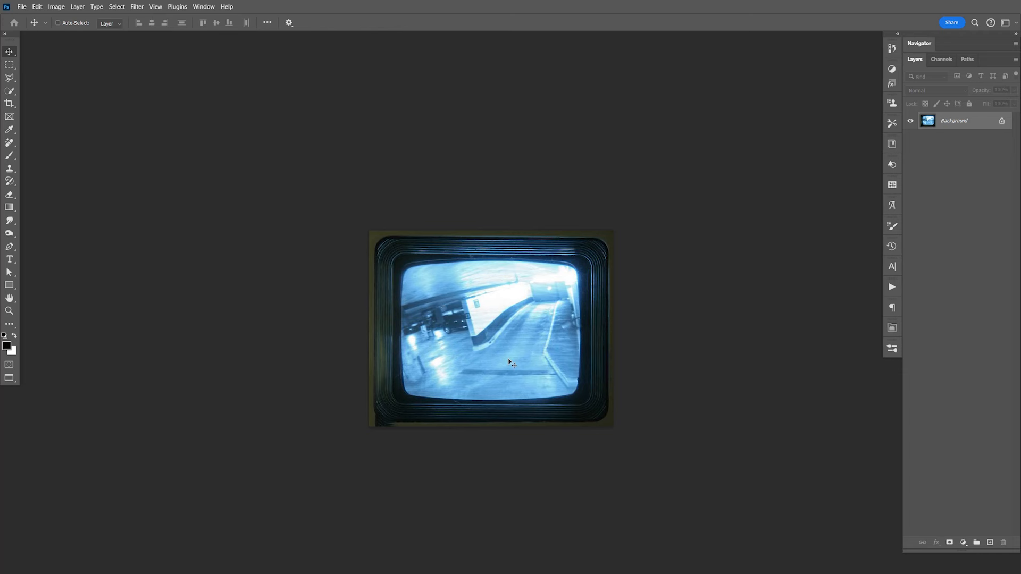
{"action": "key", "text": "ctrl+a"}
{"action": "key", "text": "ctrl+c"}
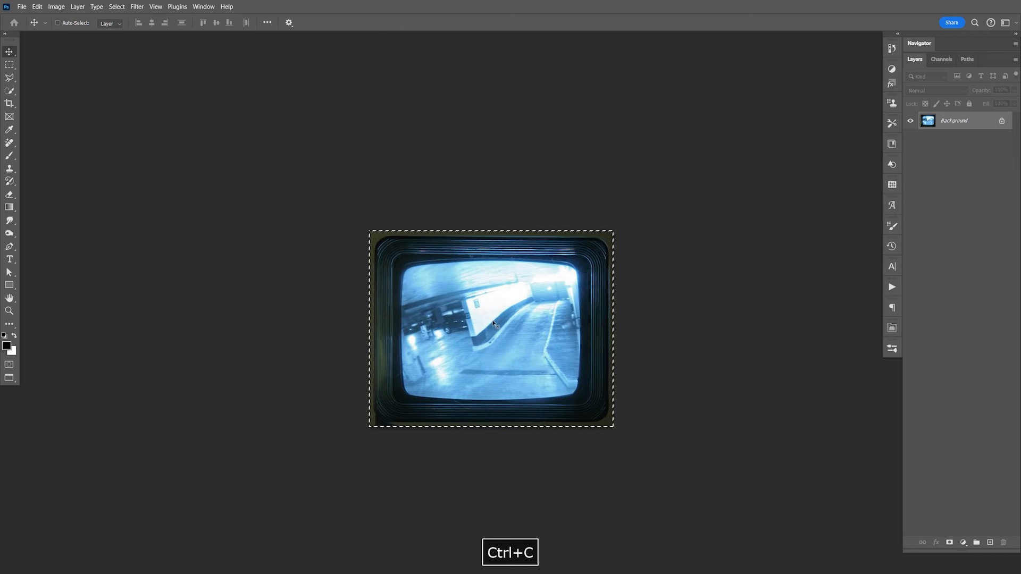
{"action": "key", "text": "ctrl+Tab"}
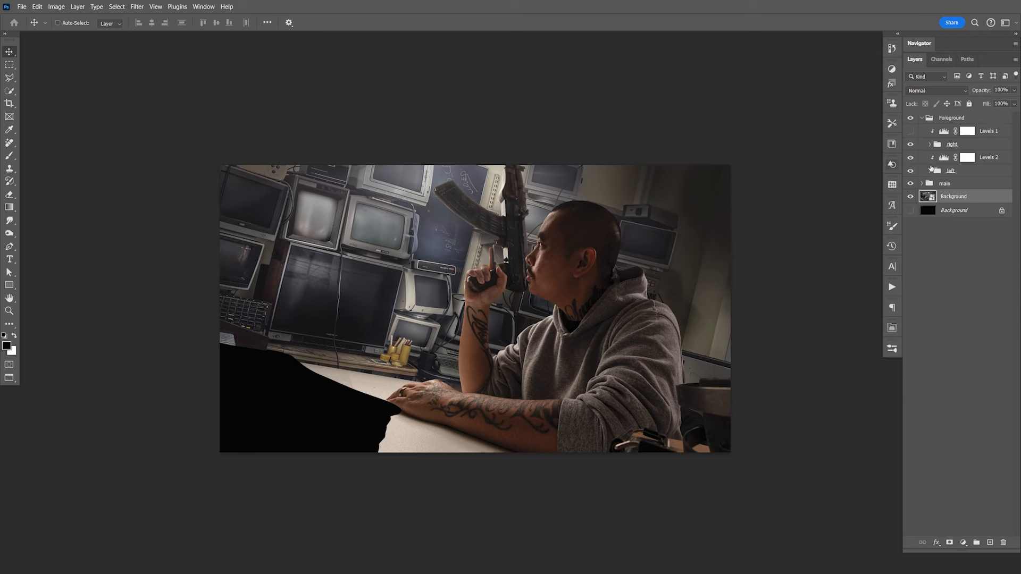
Step: Create a group named screen above the background photo and paste the TV image into it over the large monitors
{"action": "left_click", "coordinate": [922, 118]}
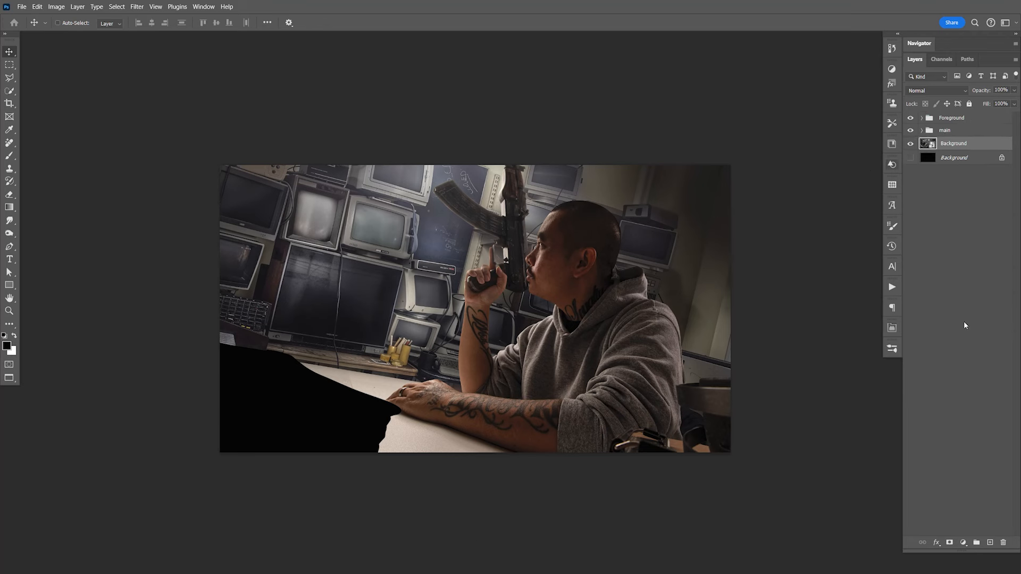
{"action": "left_click", "coordinate": [978, 541]}
{"action": "double_click", "coordinate": [947, 143]}
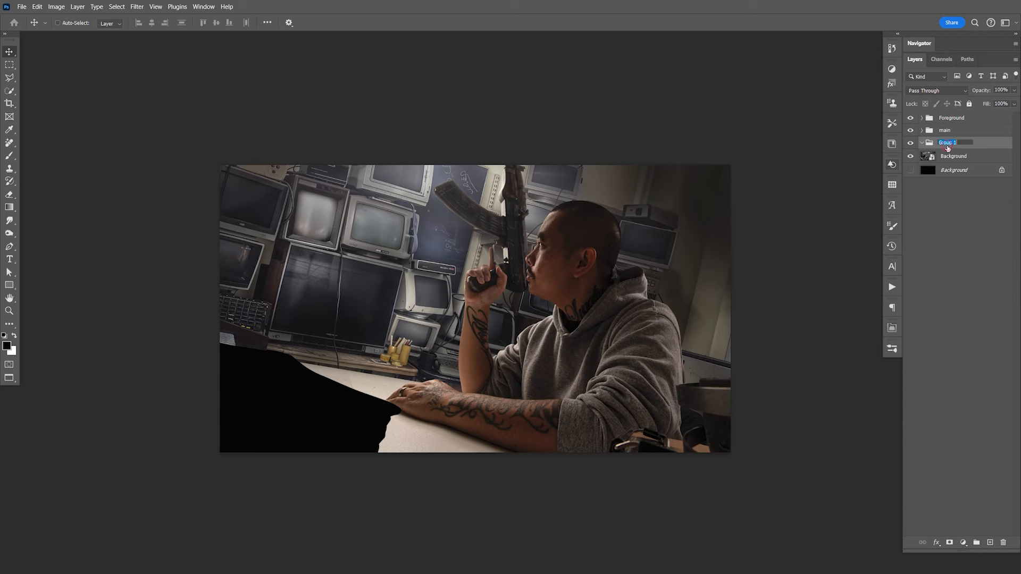
{"action": "type", "text": "screen"}
{"action": "key", "text": "Return"}
{"action": "key", "text": "ctrl+v"}
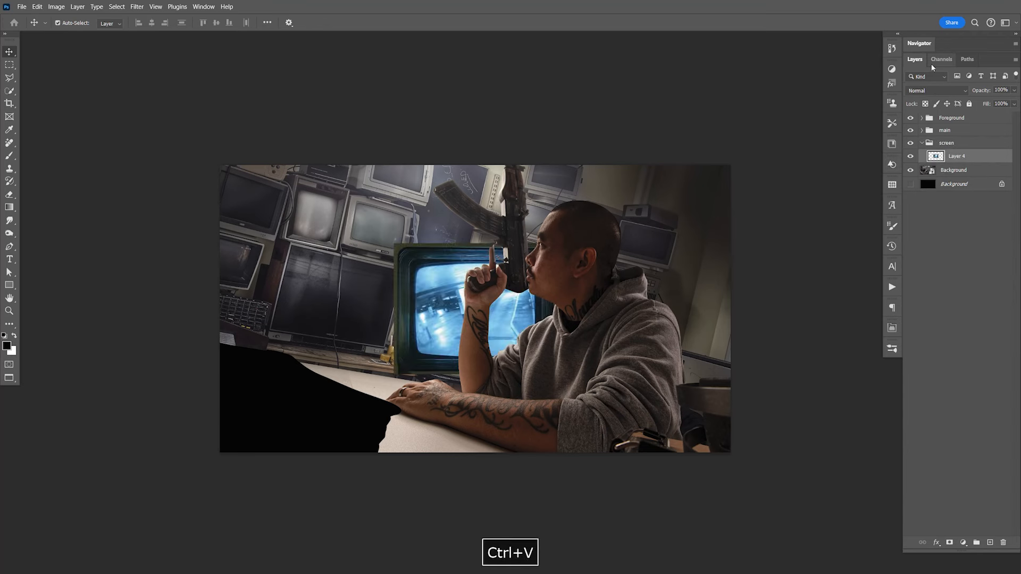
{"action": "left_click_drag", "start_coordinate": [538, 303], "coordinate": [509, 325]}
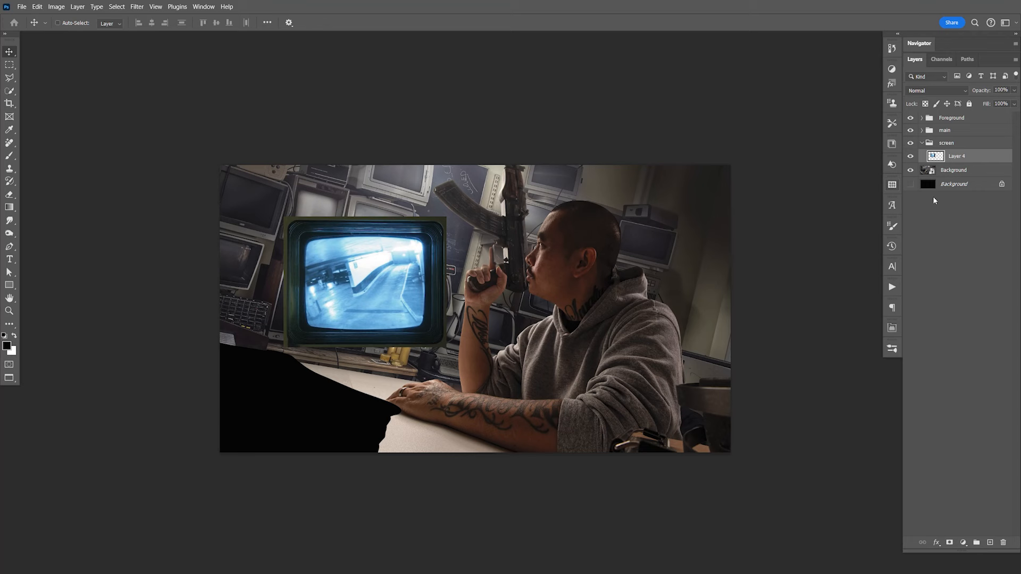
Step: Duplicate the TV image layer, rename the lower one master, and hide it
{"action": "key", "text": "ctrl+j"}
{"action": "double_click", "coordinate": [957, 170]}
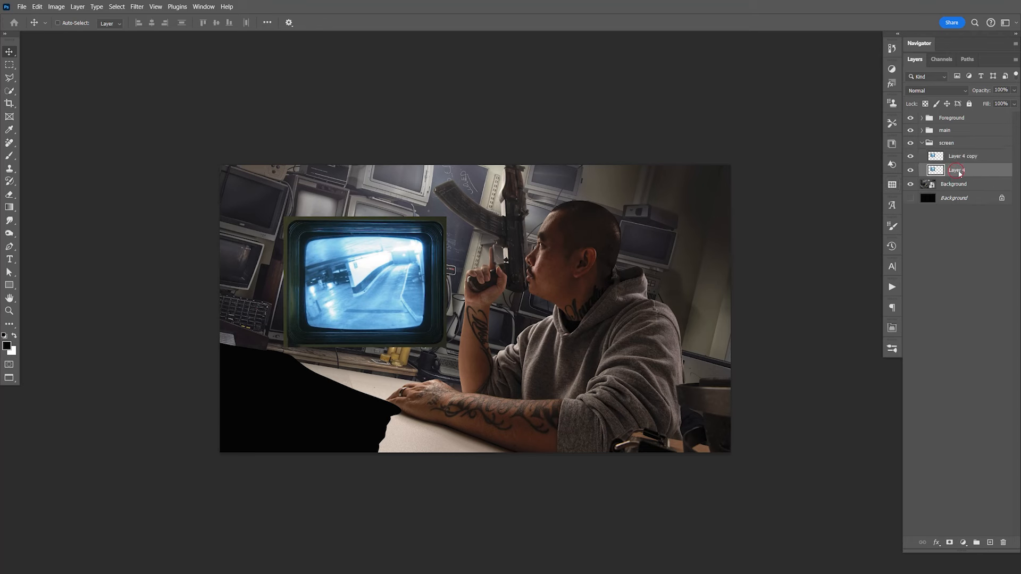
{"action": "key", "text": "Return"}
{"action": "left_click", "coordinate": [910, 171]}
{"action": "key", "text": "z"}
{"action": "left_click_drag", "start_coordinate": [423, 288], "coordinate": [489, 302]}
{"action": "key", "text": "space"}
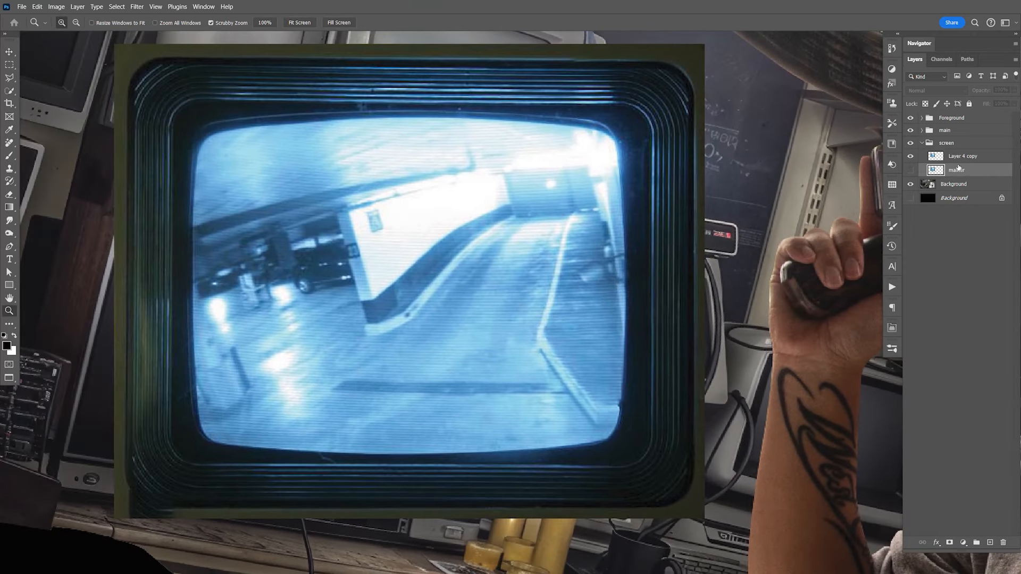
Step: Darken the shadows of the visible TV image copy with Levels by raising its black input level
{"action": "left_click", "coordinate": [962, 156]}
{"action": "left_click", "coordinate": [910, 156]}
{"action": "left_click", "coordinate": [910, 155]}
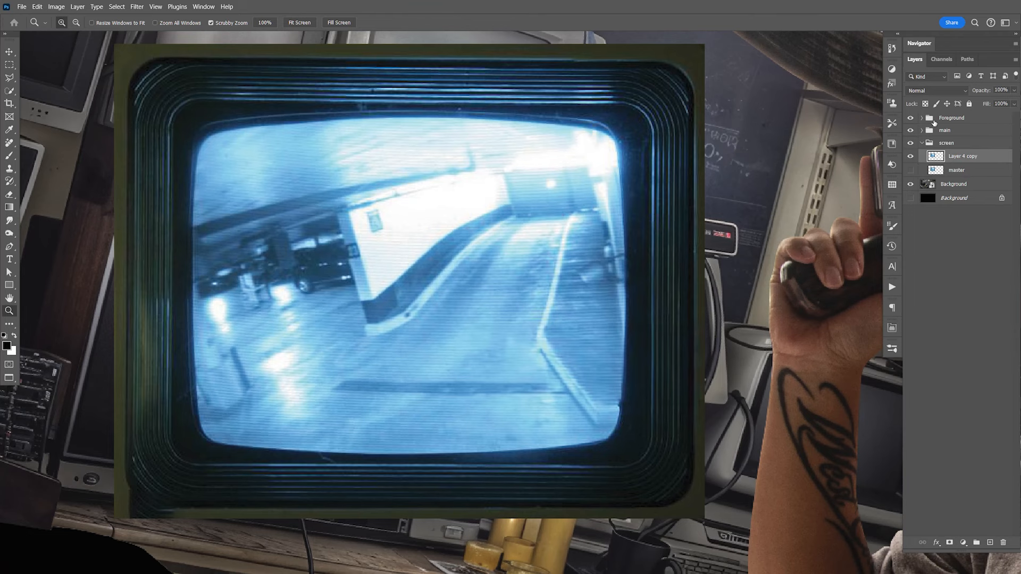
{"action": "key", "text": "ctrl+l"}
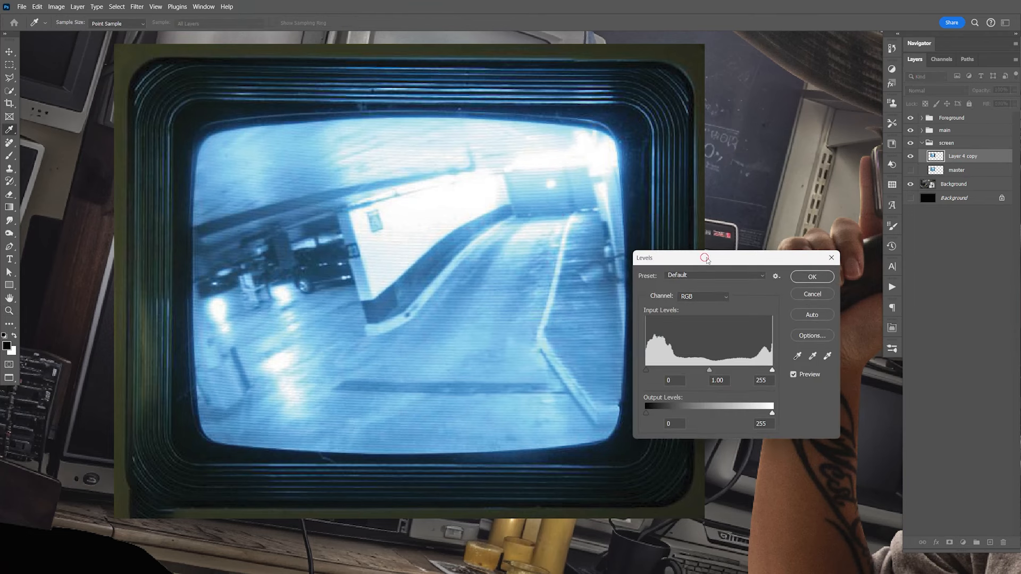
{"action": "left_click_drag", "start_coordinate": [677, 258], "coordinate": [768, 246]}
{"action": "left_click_drag", "start_coordinate": [738, 358], "coordinate": [741, 355]}
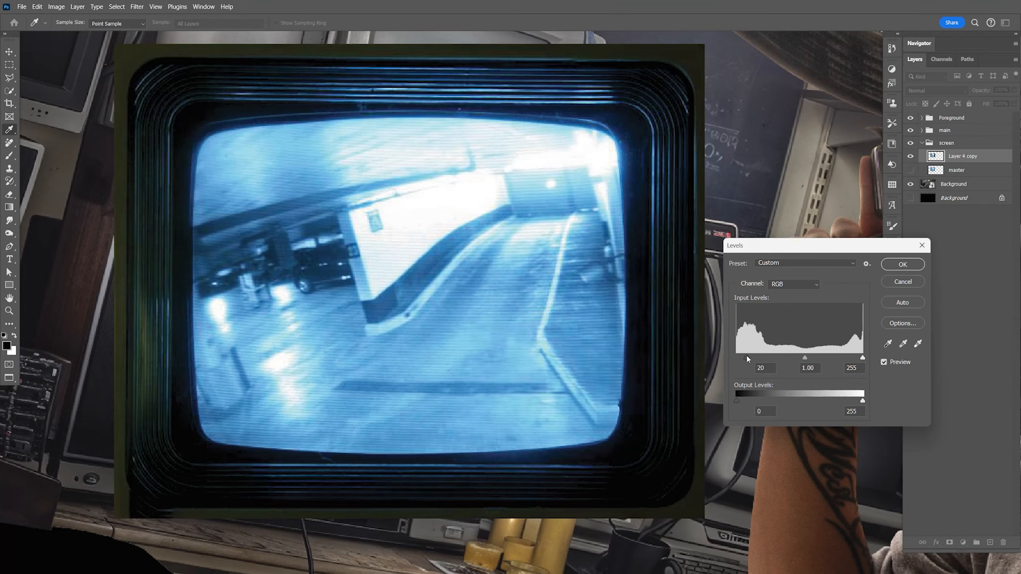
{"action": "left_click_drag", "start_coordinate": [742, 356], "coordinate": [744, 357]}
{"action": "left_click", "coordinate": [902, 264]}
{"action": "key", "text": "z"}
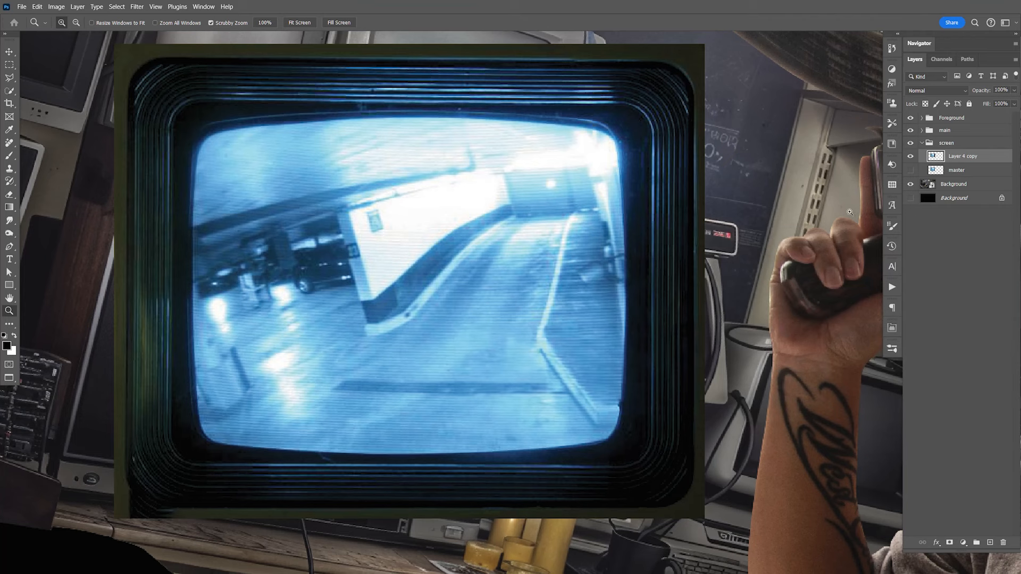
Step: Select the glowing TV screen with the Polygonal Lasso, following the dark border just inside the ribbed frame
{"action": "key", "text": "l"}
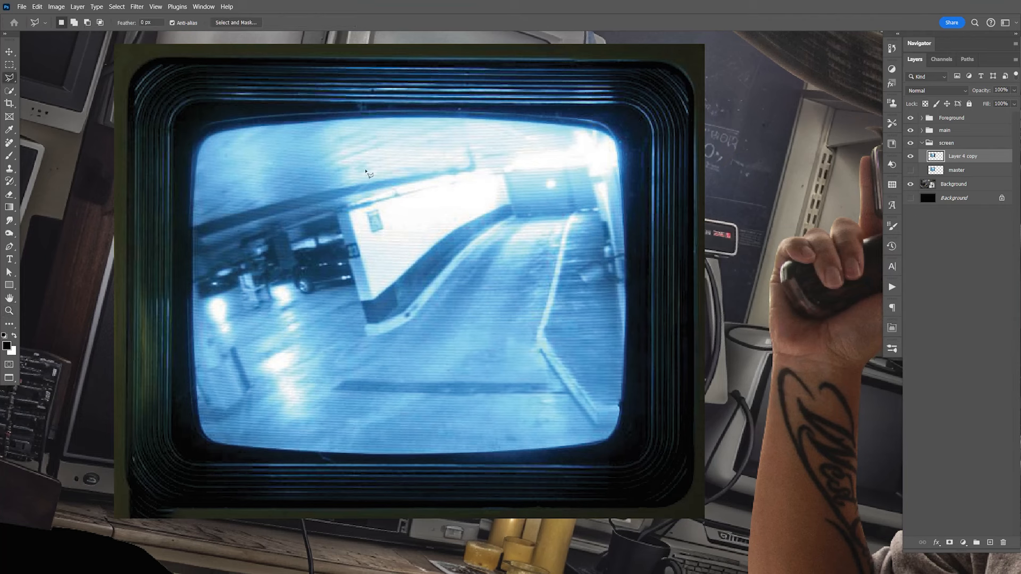
{"action": "left_click", "coordinate": [911, 158]}
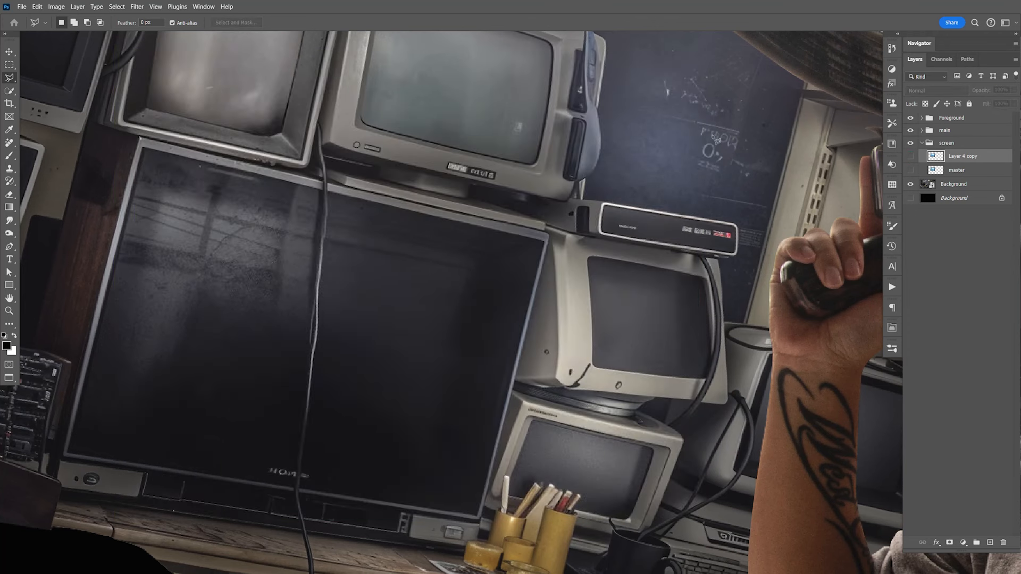
{"action": "left_click", "coordinate": [910, 157]}
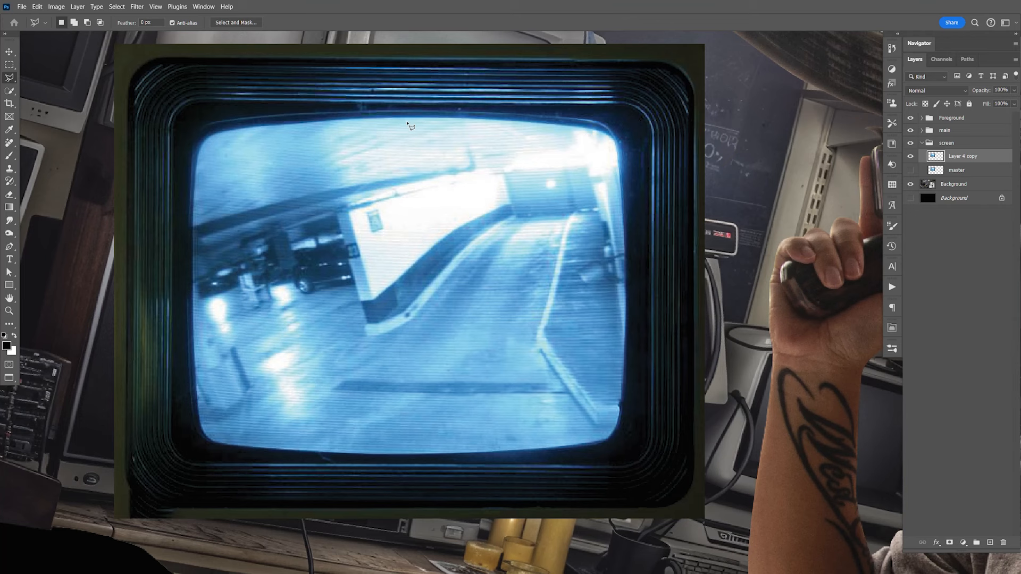
{"action": "left_click", "coordinate": [190, 110]}
{"action": "left_click", "coordinate": [204, 103]}
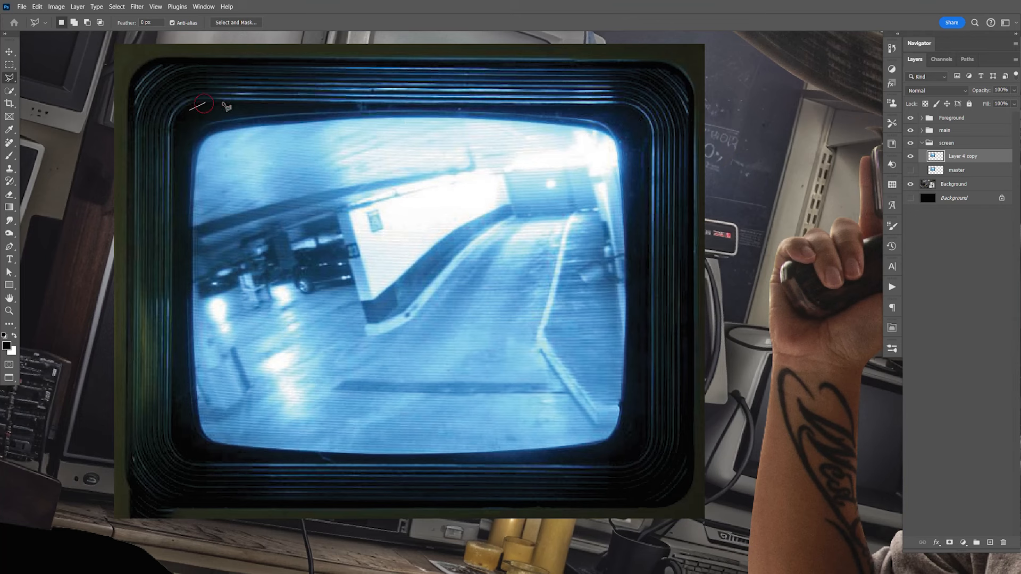
{"action": "left_click", "coordinate": [599, 107]}
{"action": "left_click", "coordinate": [634, 112]}
{"action": "left_click", "coordinate": [647, 127]}
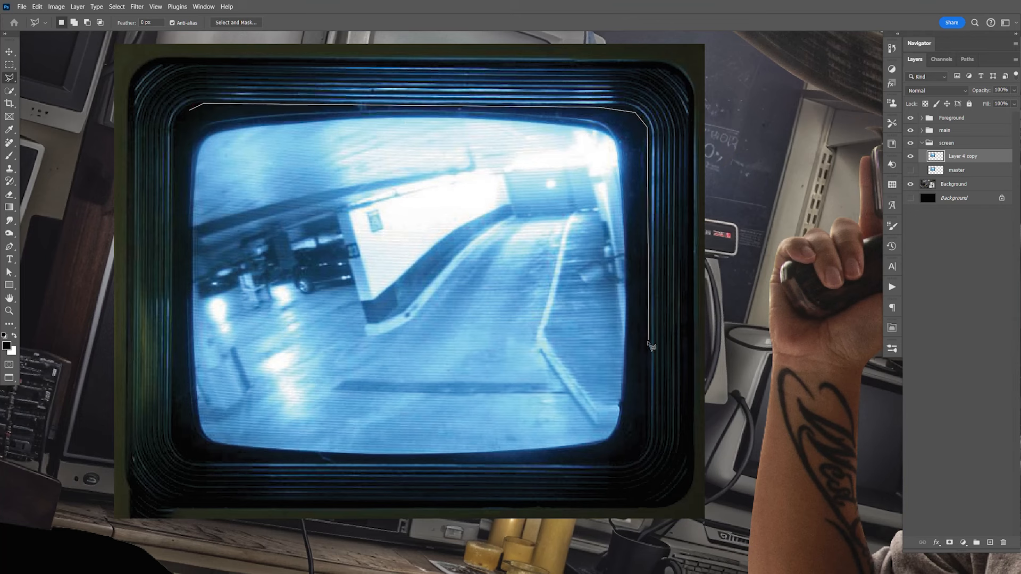
{"action": "left_click", "coordinate": [646, 441]}
{"action": "left_click", "coordinate": [638, 455]}
{"action": "left_click", "coordinate": [542, 463]}
{"action": "left_click", "coordinate": [190, 461]}
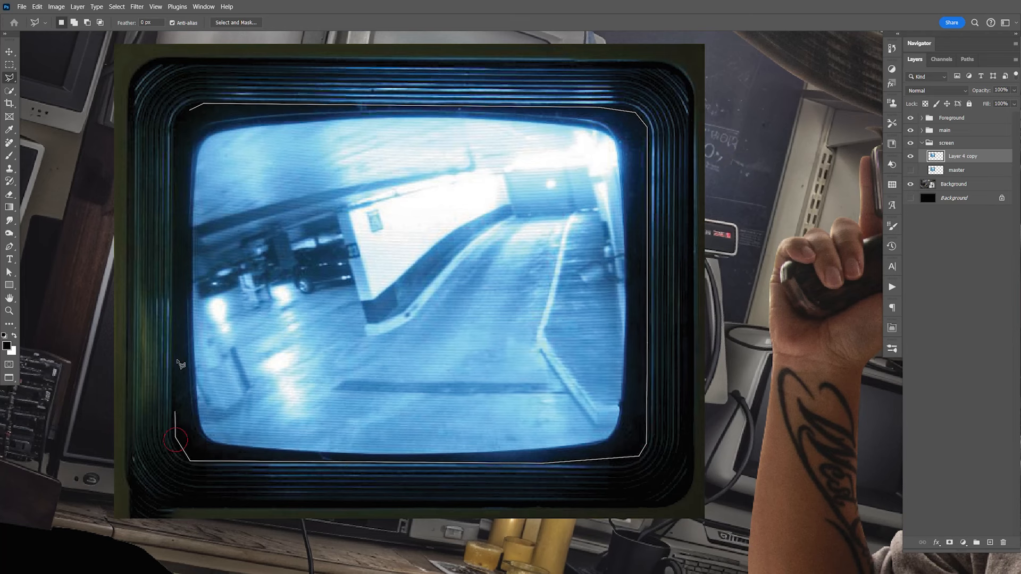
{"action": "left_click", "coordinate": [180, 119]}
{"action": "left_click", "coordinate": [190, 113]}
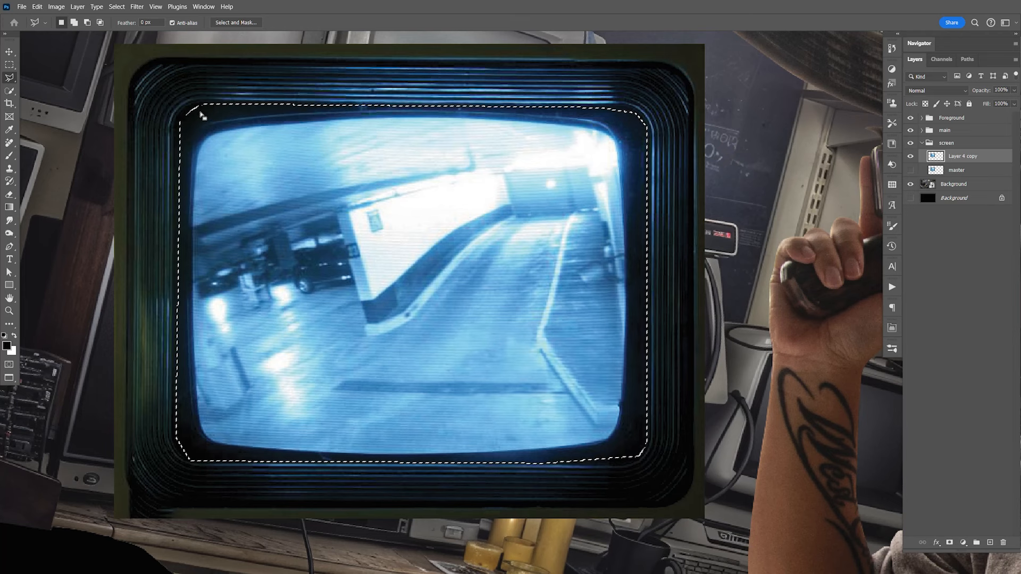
Step: Copy the selected screen area to its own layer and hide the full TV image copy beneath it
{"action": "key", "text": "ctrl+j"}
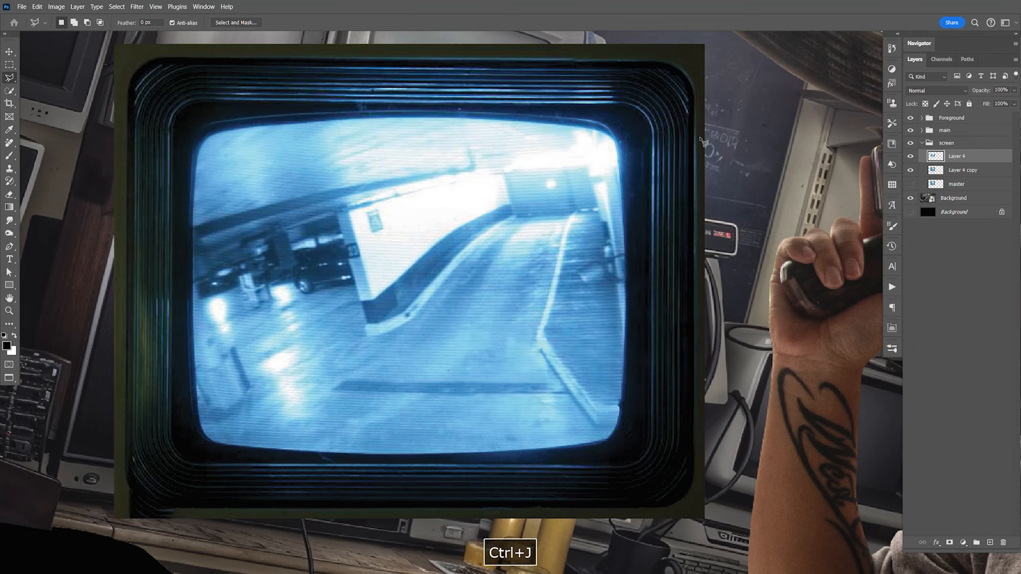
{"action": "left_click", "coordinate": [910, 170]}
{"action": "key", "text": "v"}
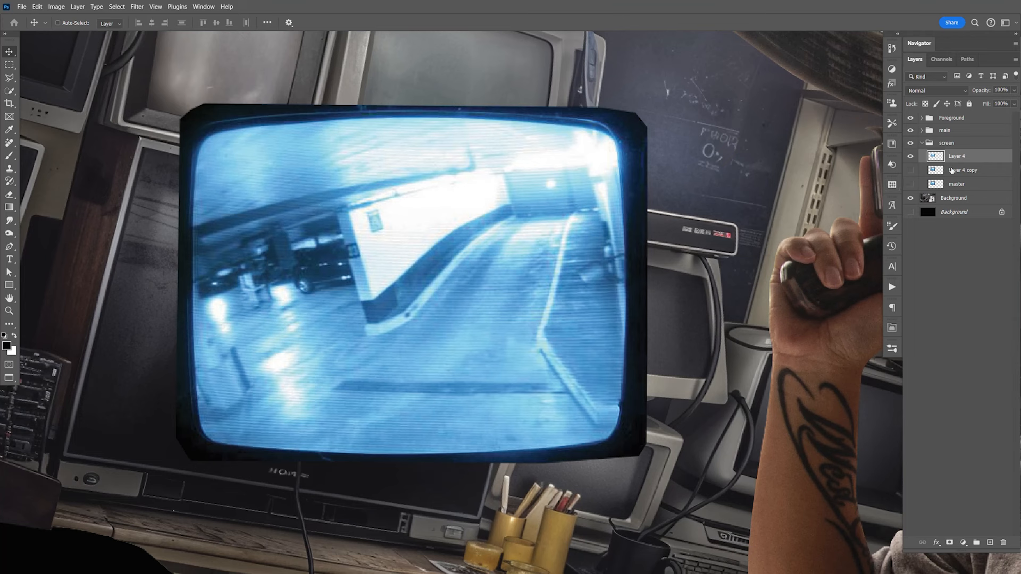
{"action": "key", "text": "ctrl+j"}
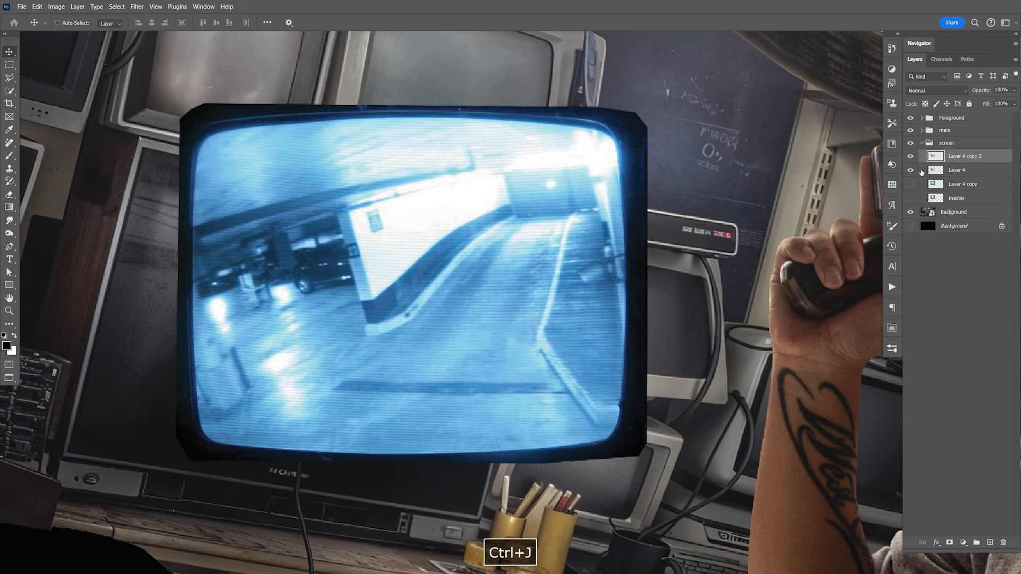
{"action": "left_click", "coordinate": [911, 170]}
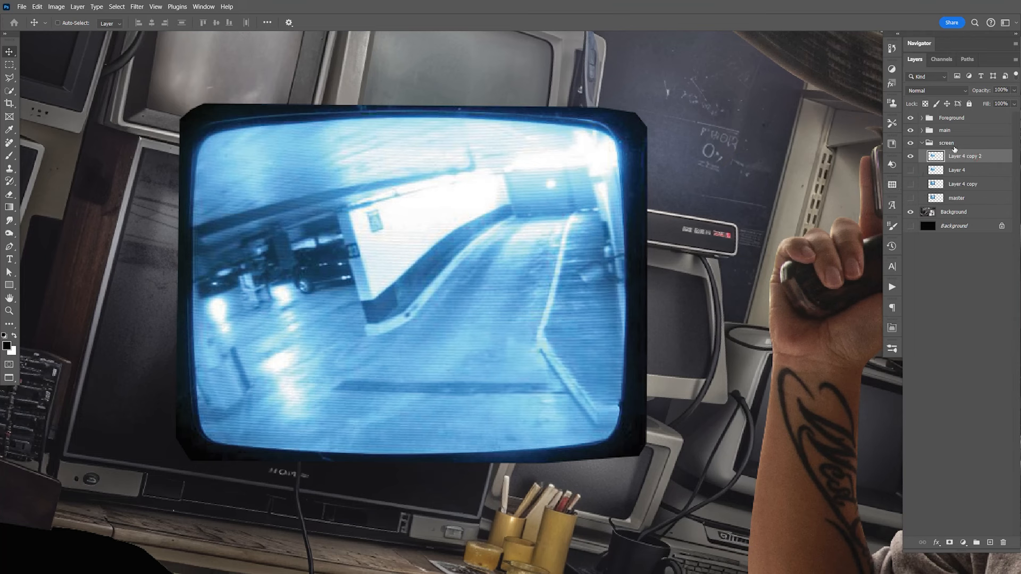
{"action": "key", "text": "ctrl+z"}
{"action": "key", "text": "ctrl+z"}
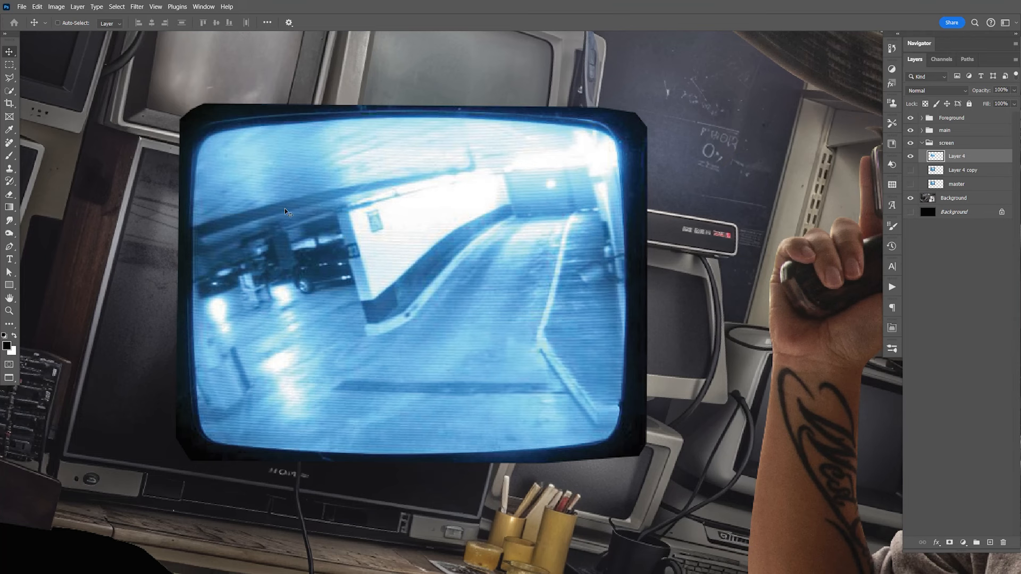
Step: Erase the dark band along the white wall and the lane lines on the garage floor with the Remove tool at size 25
{"action": "left_click", "coordinate": [9, 143]}
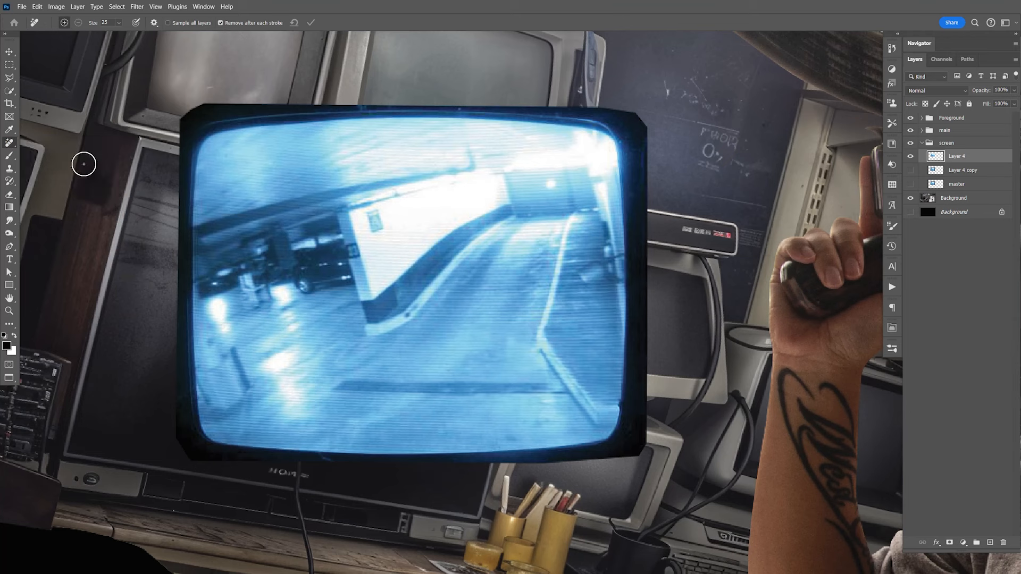
{"action": "mouse_move", "coordinate": [511, 201]}
{"action": "left_mouse_down"}
{"action": "mouse_move", "coordinate": [419, 259]}
{"action": "mouse_move", "coordinate": [364, 314]}
{"action": "mouse_move", "coordinate": [426, 293]}
{"action": "mouse_move", "coordinate": [511, 222]}
{"action": "mouse_move", "coordinate": [517, 235]}
{"action": "left_mouse_up"}
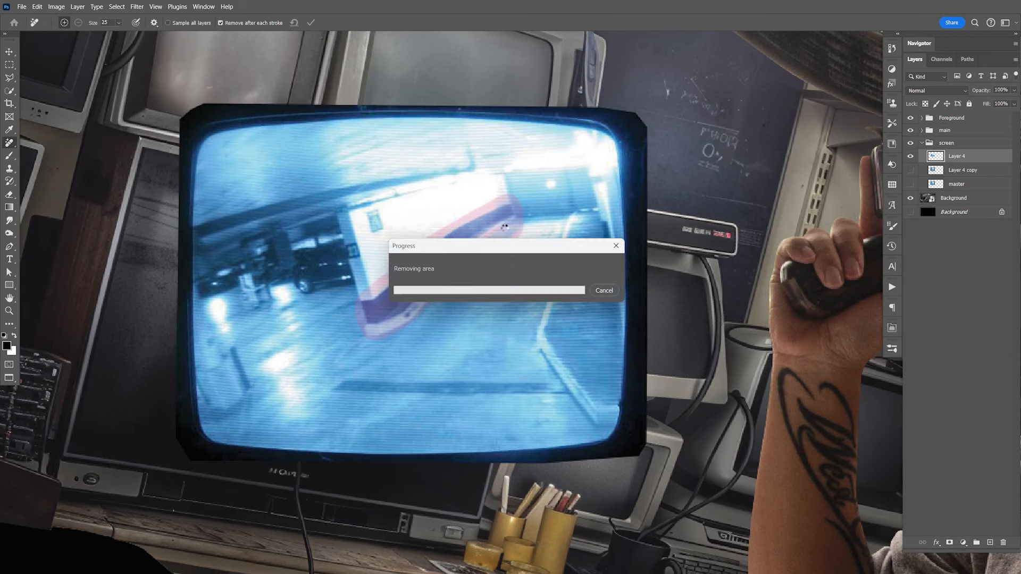
{"action": "key", "text": "F9"}
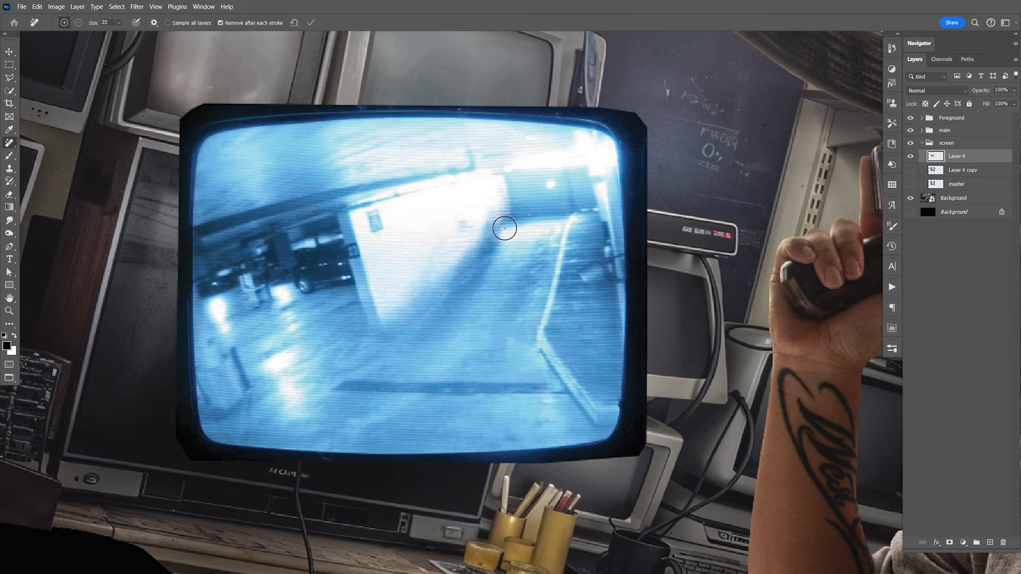
{"action": "mouse_move", "coordinate": [573, 206]}
{"action": "left_mouse_down"}
{"action": "mouse_move", "coordinate": [539, 335]}
{"action": "mouse_move", "coordinate": [586, 408]}
{"action": "mouse_move", "coordinate": [608, 415]}
{"action": "mouse_move", "coordinate": [580, 408]}
{"action": "mouse_move", "coordinate": [561, 387]}
{"action": "mouse_move", "coordinate": [339, 386]}
{"action": "left_mouse_up"}
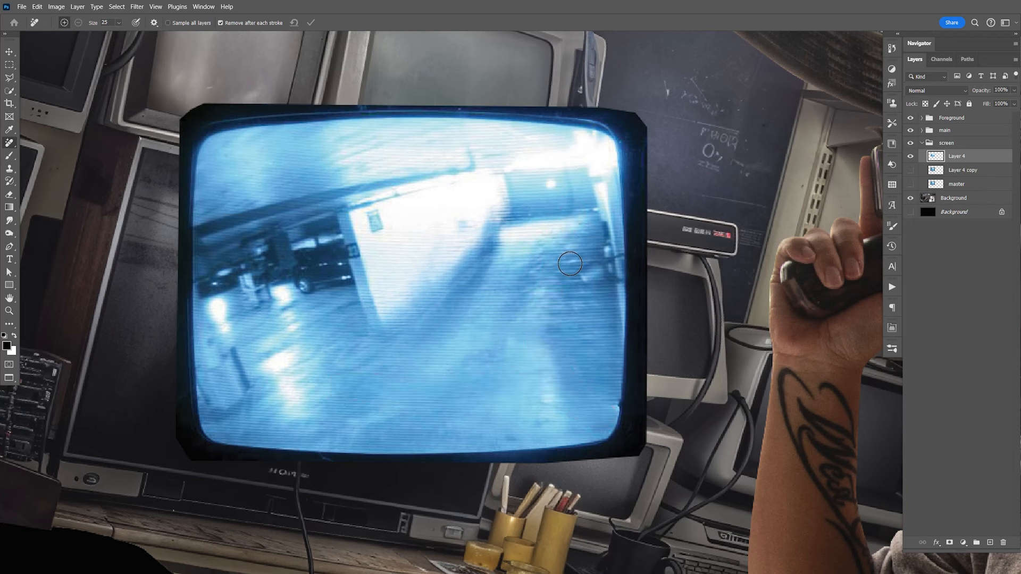
Step: Remove the ceiling beam, the parked cars and the wall's left edge from the footage with a size 35 brush
{"action": "key", "text": "bracketleft"}
{"action": "key", "text": "bracketright"}
{"action": "key", "text": "bracketright"}
{"action": "key", "text": "bracketright"}
{"action": "mouse_move", "coordinate": [374, 327]}
{"action": "left_mouse_down"}
{"action": "mouse_move", "coordinate": [351, 228]}
{"action": "mouse_move", "coordinate": [362, 207]}
{"action": "mouse_move", "coordinate": [467, 164]}
{"action": "mouse_move", "coordinate": [211, 229]}
{"action": "mouse_move", "coordinate": [335, 213]}
{"action": "mouse_move", "coordinate": [346, 275]}
{"action": "mouse_move", "coordinate": [212, 306]}
{"action": "mouse_move", "coordinate": [199, 276]}
{"action": "mouse_move", "coordinate": [210, 246]}
{"action": "left_mouse_up"}
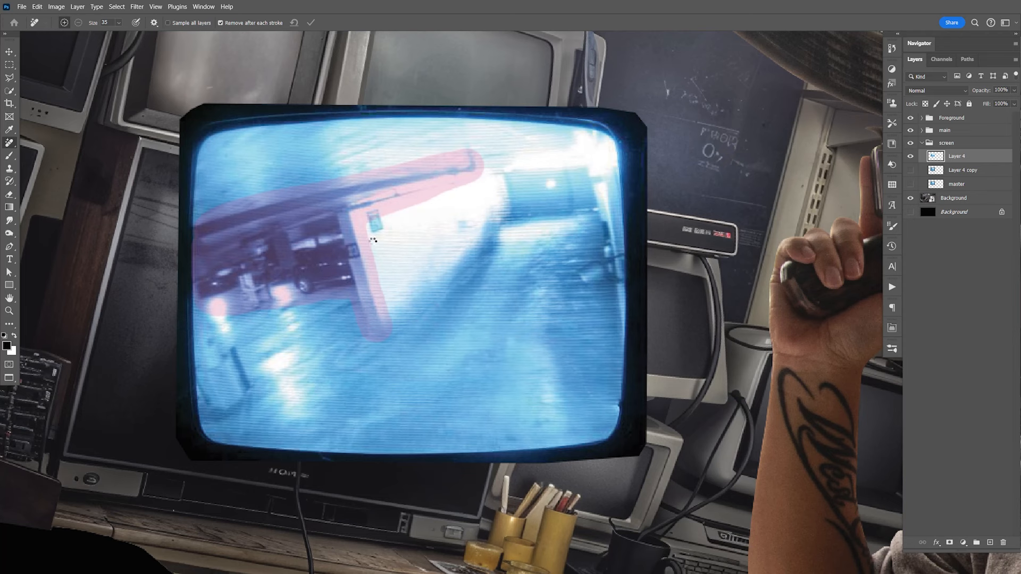
{"action": "key", "text": "F9"}
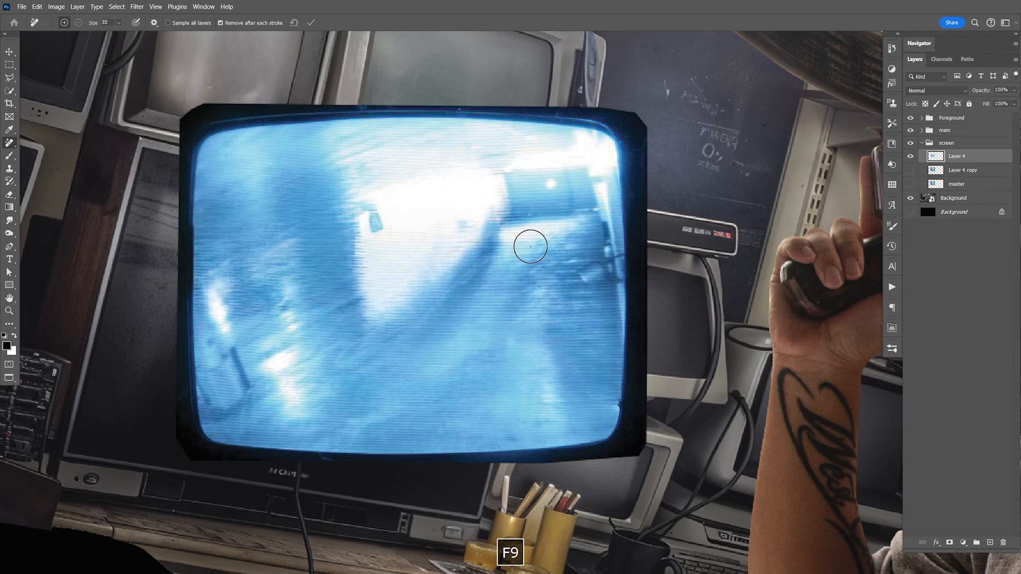
Step: Remove the dark doorway, the floor post at lower left and the small wall sign from the footage
{"action": "mouse_move", "coordinate": [506, 173]}
{"action": "left_mouse_down"}
{"action": "mouse_move", "coordinate": [570, 164]}
{"action": "mouse_move", "coordinate": [581, 176]}
{"action": "mouse_move", "coordinate": [554, 228]}
{"action": "mouse_move", "coordinate": [501, 187]}
{"action": "mouse_move", "coordinate": [522, 202]}
{"action": "left_mouse_up"}
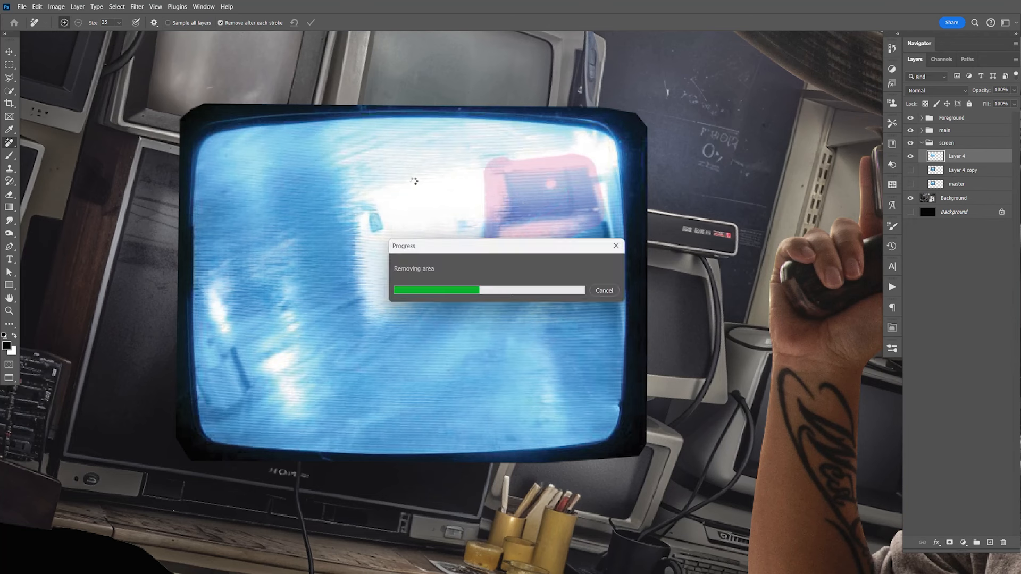
{"action": "key", "text": "F9"}
{"action": "mouse_move", "coordinate": [220, 367]}
{"action": "left_mouse_down"}
{"action": "mouse_move", "coordinate": [244, 376]}
{"action": "mouse_move", "coordinate": [216, 403]}
{"action": "mouse_move", "coordinate": [215, 345]}
{"action": "left_mouse_up"}
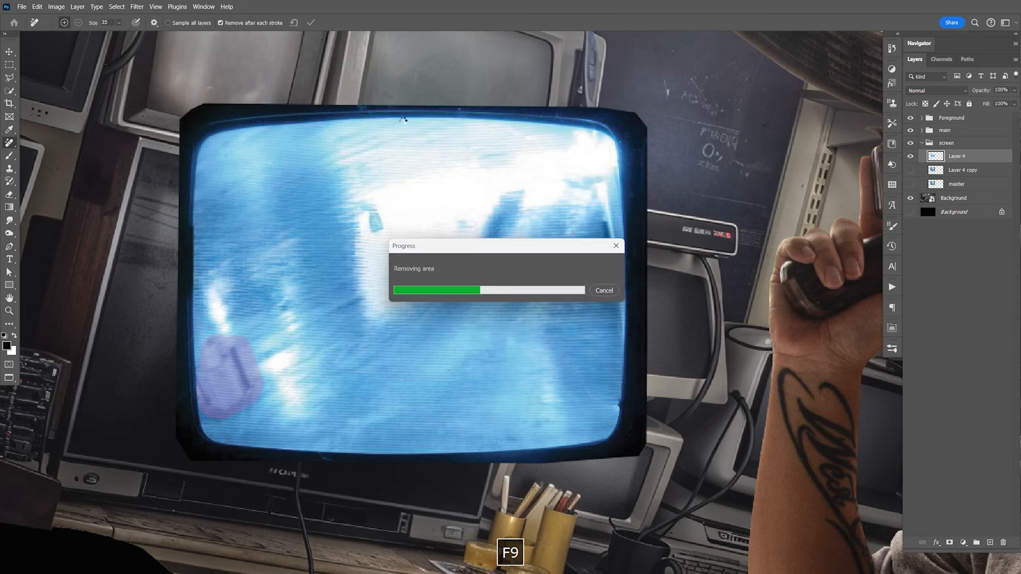
{"action": "key", "text": "F9"}
{"action": "left_click_drag", "start_coordinate": [366, 212], "coordinate": [375, 226]}
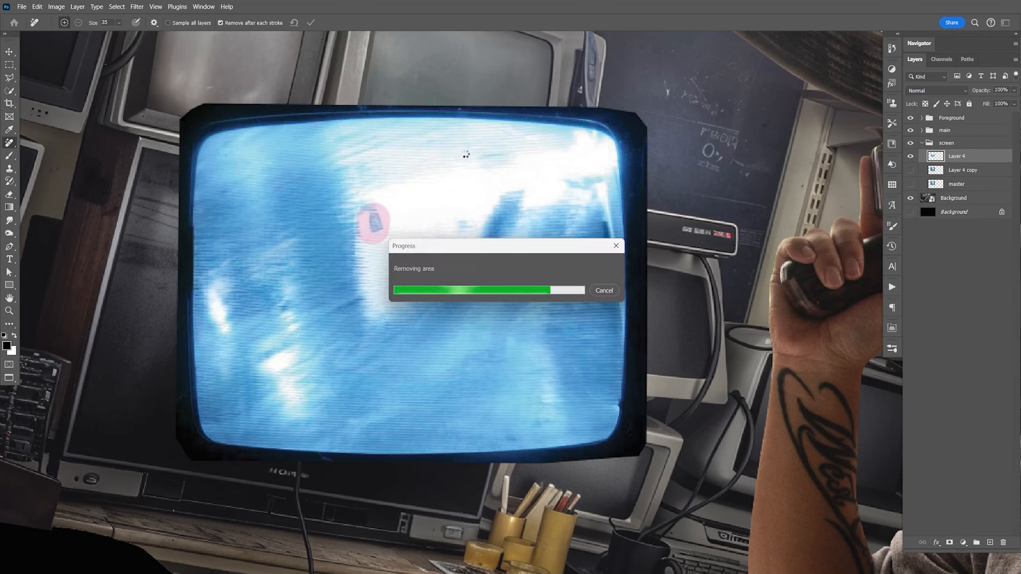
{"action": "key", "text": "F9"}
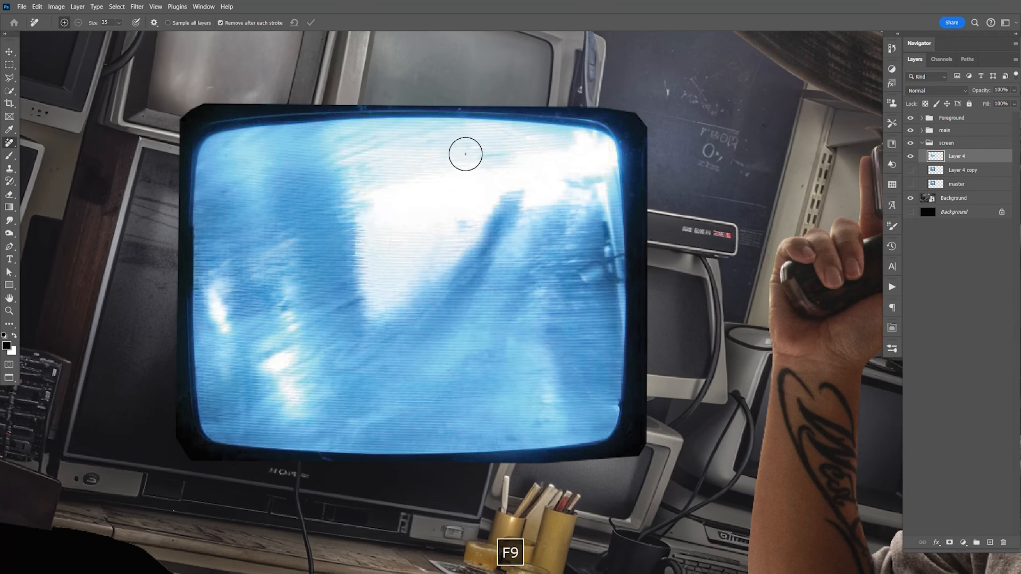
Step: Remove the remaining dark details along the footage's right edge with the Remove tool at size 20
{"action": "key", "text": "["}
{"action": "key", "text": "["}
{"action": "key", "text": "["}
{"action": "mouse_move", "coordinate": [580, 272]}
{"action": "left_mouse_down"}
{"action": "mouse_move", "coordinate": [605, 225]}
{"action": "mouse_move", "coordinate": [613, 281]}
{"action": "mouse_move", "coordinate": [587, 278]}
{"action": "mouse_move", "coordinate": [615, 242]}
{"action": "left_mouse_up"}
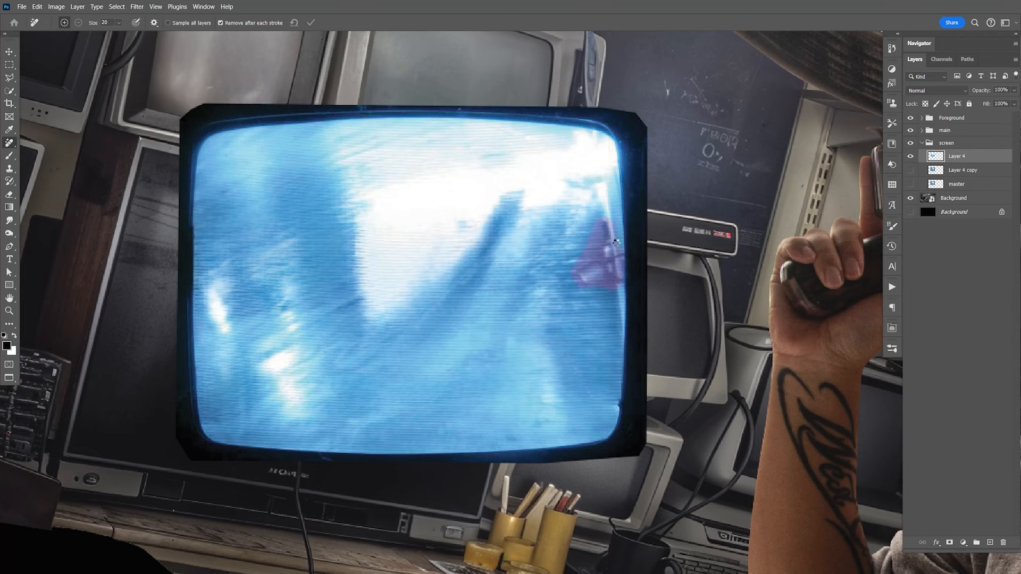
{"action": "key", "text": "F9"}
Step: Duplicate the cleaned screen layer and group the three source layers beneath the duplicate
{"action": "key", "text": "ctrl+j"}
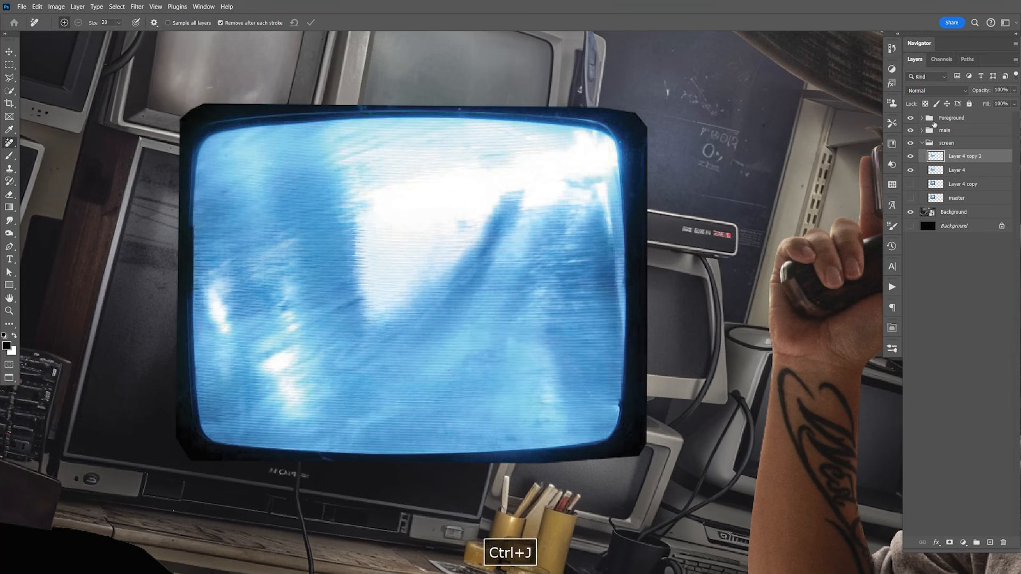
{"action": "left_click", "coordinate": [911, 170]}
{"action": "left_click_drag", "start_coordinate": [911, 171], "coordinate": [911, 198]}
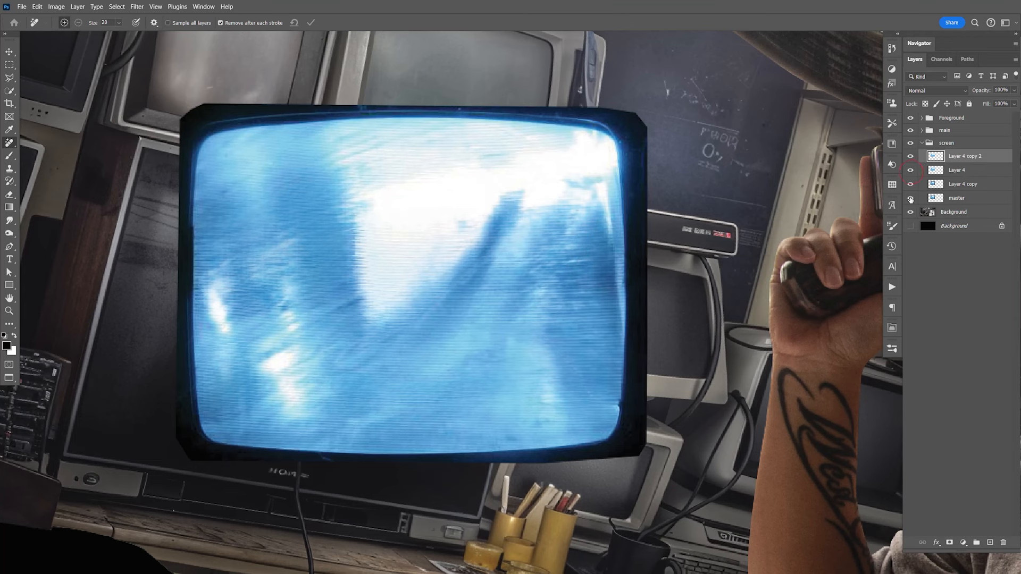
{"action": "left_click", "coordinate": [955, 170]}
{"action": "left_click", "coordinate": [956, 197], "text": "shift"}
{"action": "key", "text": "ctrl+g"}
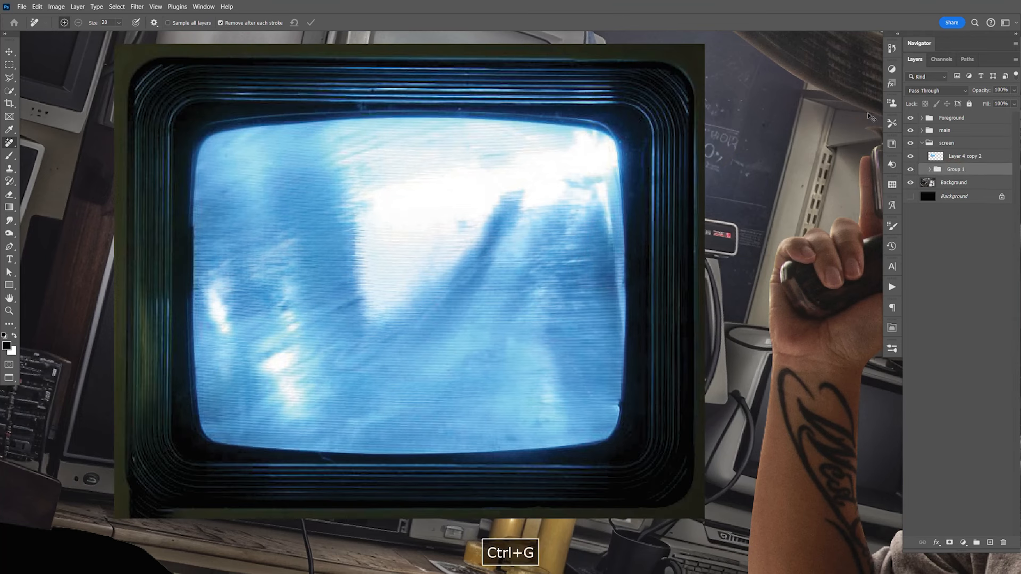
Step: Hide the group of source layers and rename it master
{"action": "left_click", "coordinate": [910, 169]}
{"action": "double_click", "coordinate": [953, 169]}
{"action": "type", "text": "master"}
{"action": "key", "text": "Return"}
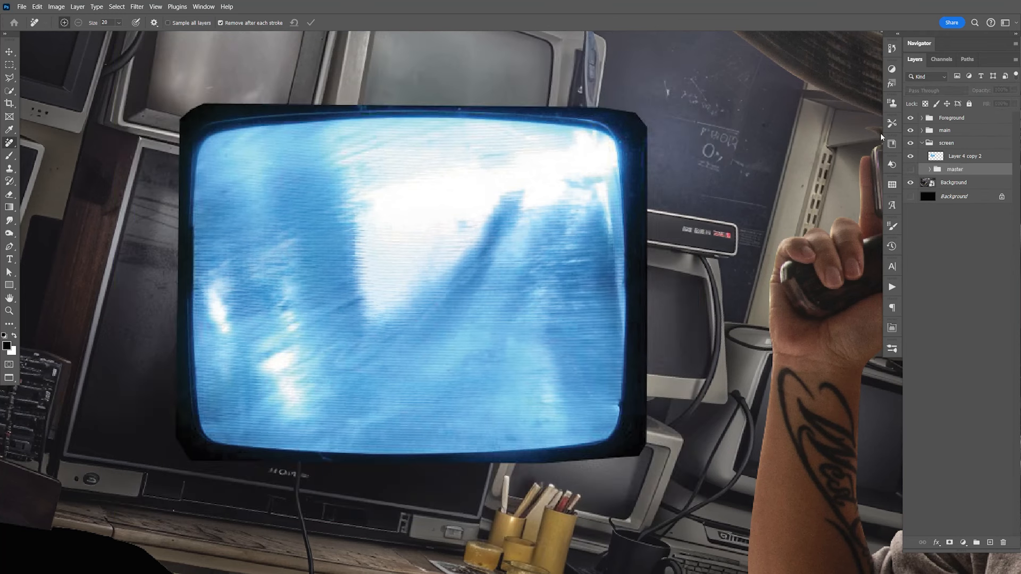
Step: Duplicate the cleaned screen layer, hide the lower copy, and convert the upper one to a smart object
{"action": "left_click", "coordinate": [948, 160]}
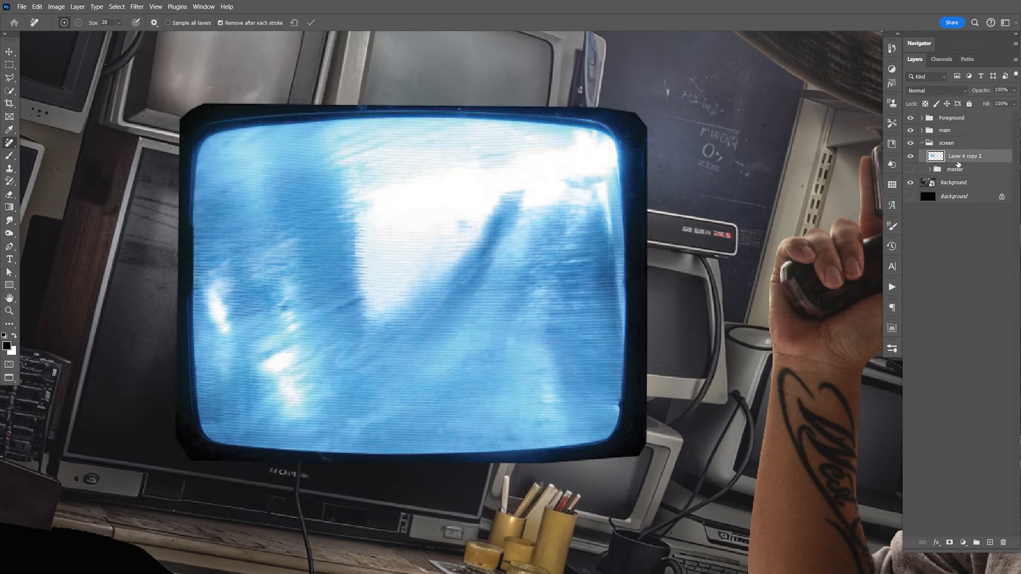
{"action": "key", "text": "ctrl+j"}
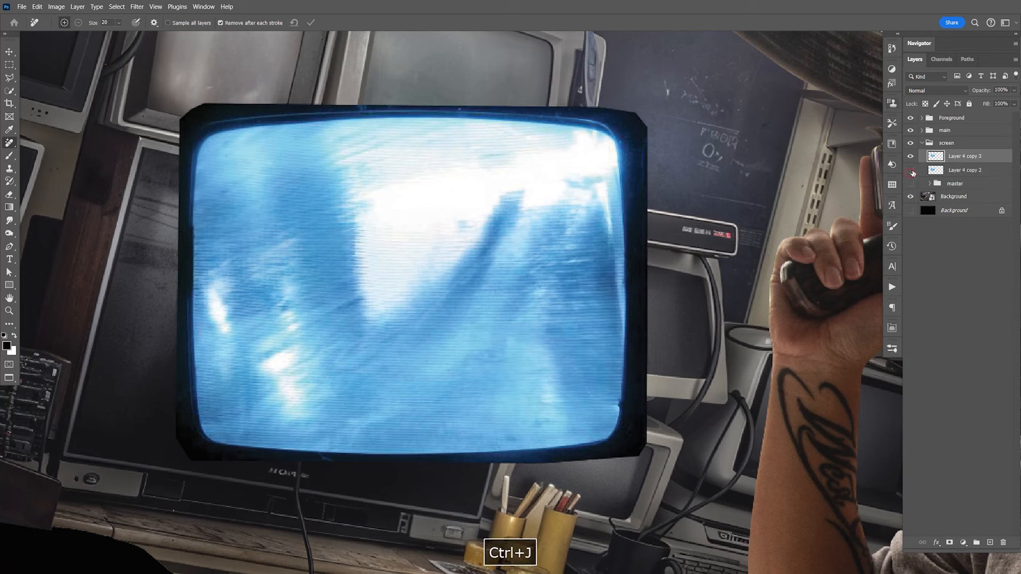
{"action": "right_click", "coordinate": [960, 164]}
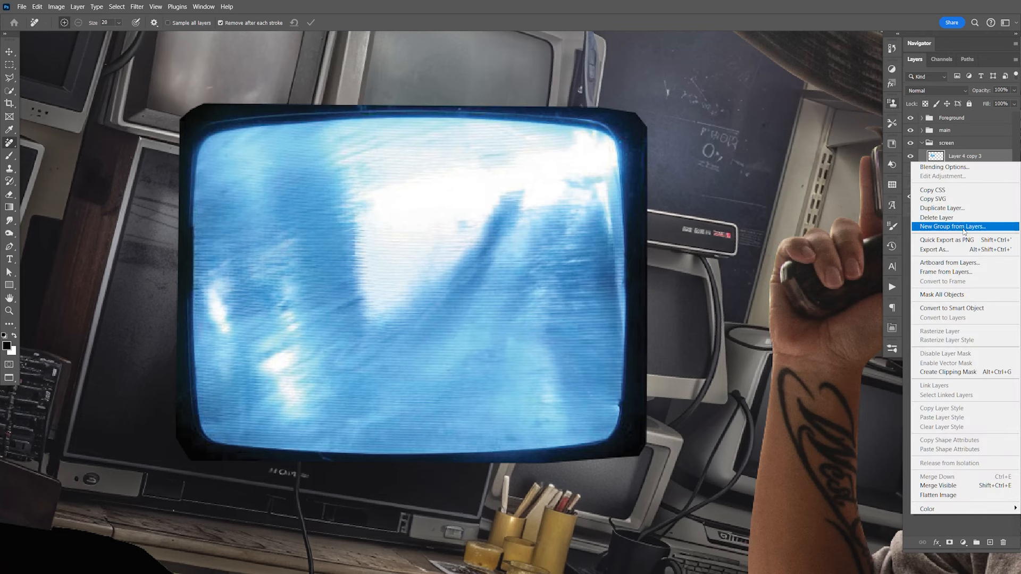
{"action": "left_click", "coordinate": [964, 308]}
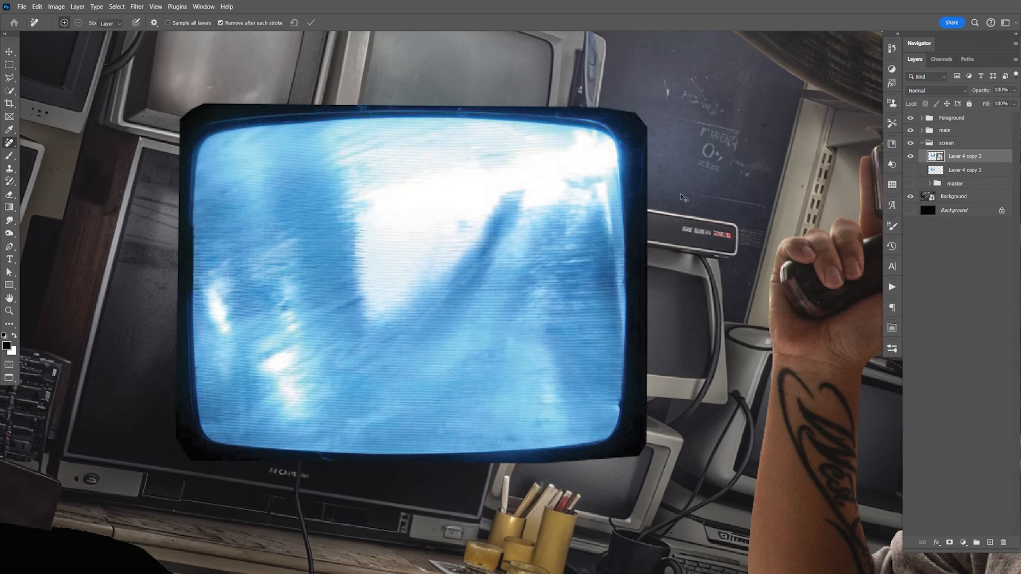
Step: Scale the TV-glow smart object to 46.36%, place it over the upper CRT monitor, and set its blend mode to Screen
{"action": "key", "text": "ctrl+t"}
{"action": "left_click_drag", "start_coordinate": [647, 103], "coordinate": [394, 296]}
{"action": "left_click_drag", "start_coordinate": [454, 285], "coordinate": [510, 316]}
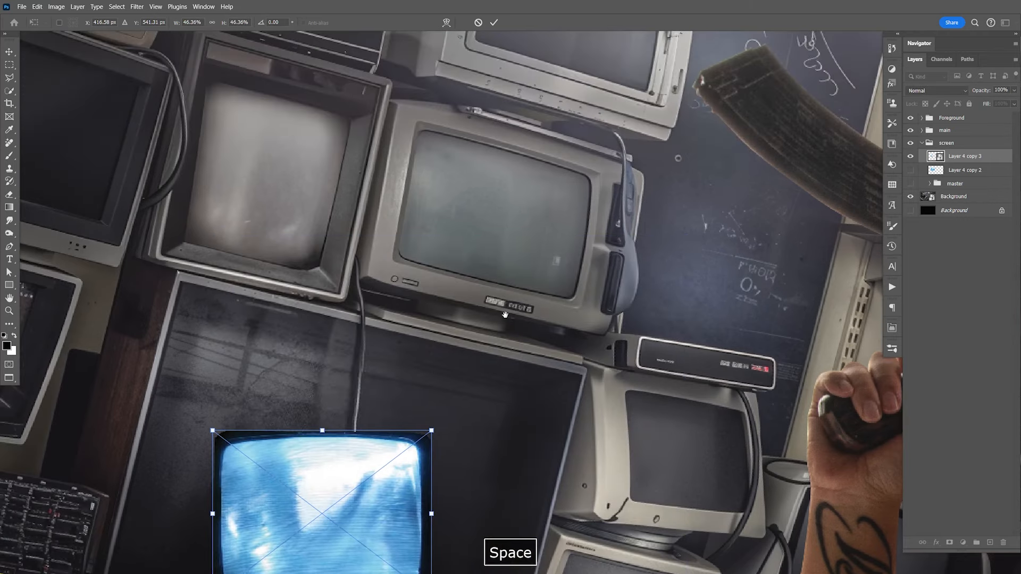
{"action": "left_click_drag", "start_coordinate": [395, 516], "coordinate": [520, 236]}
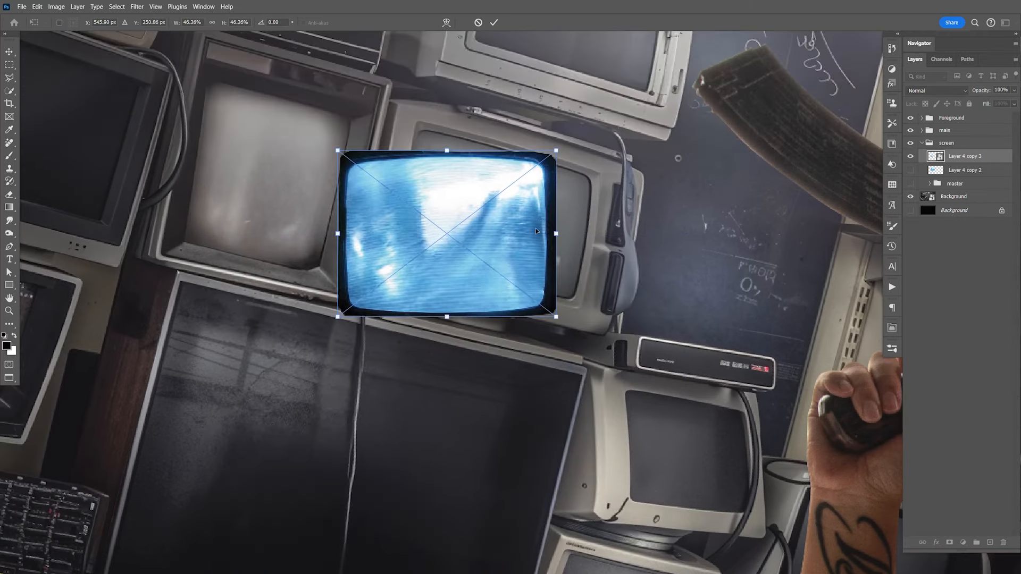
{"action": "key", "text": "ctrl+equal"}
{"action": "key", "text": "ctrl+equal"}
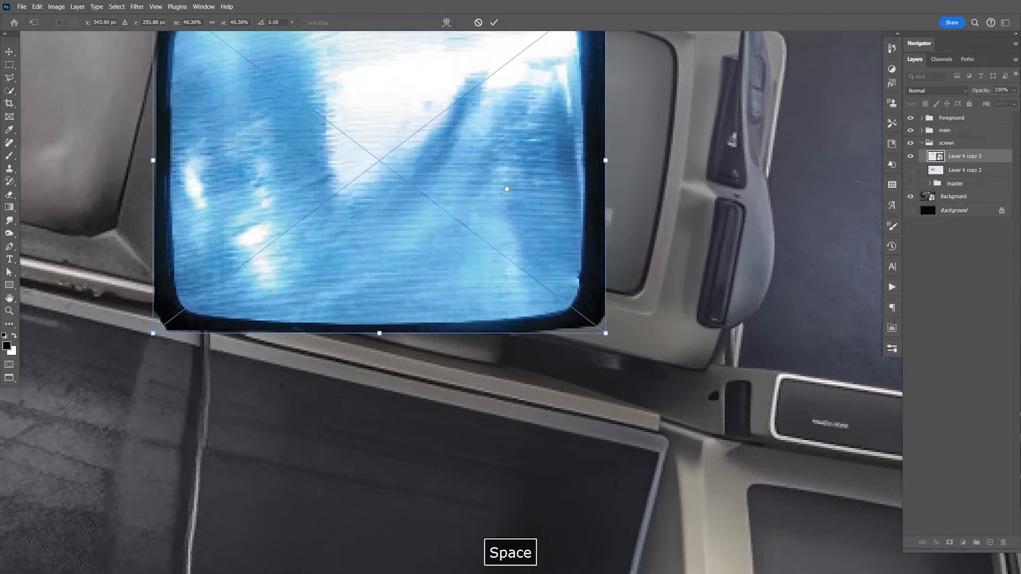
{"action": "left_click_drag", "start_coordinate": [497, 137], "coordinate": [638, 263]}
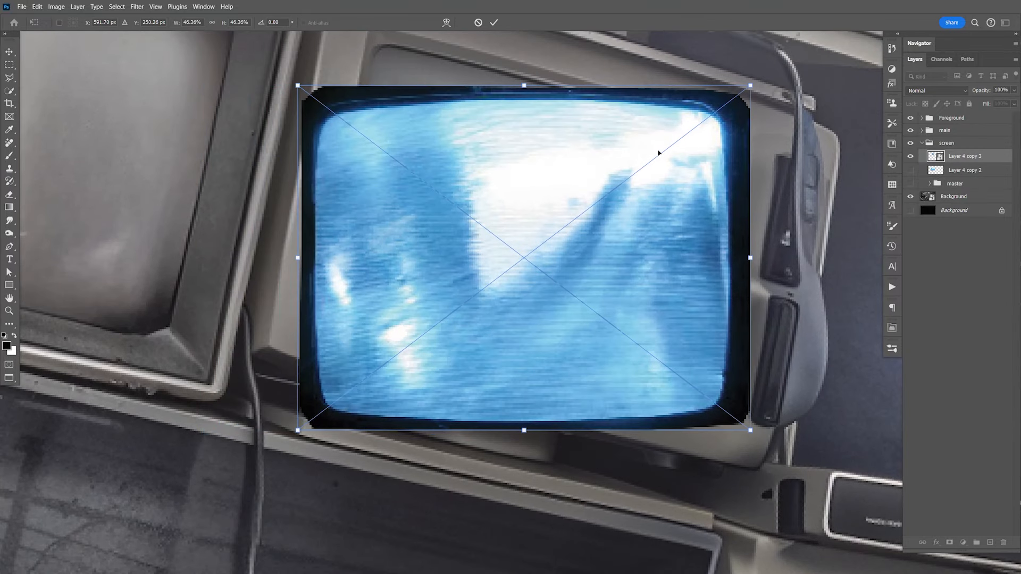
{"action": "key", "text": "Return"}
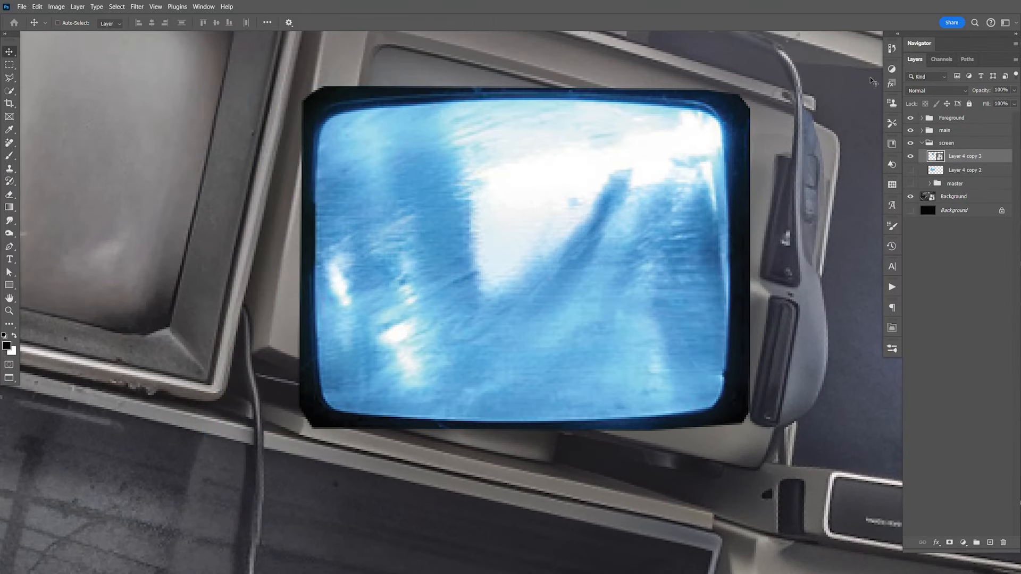
{"action": "left_click", "coordinate": [933, 89]}
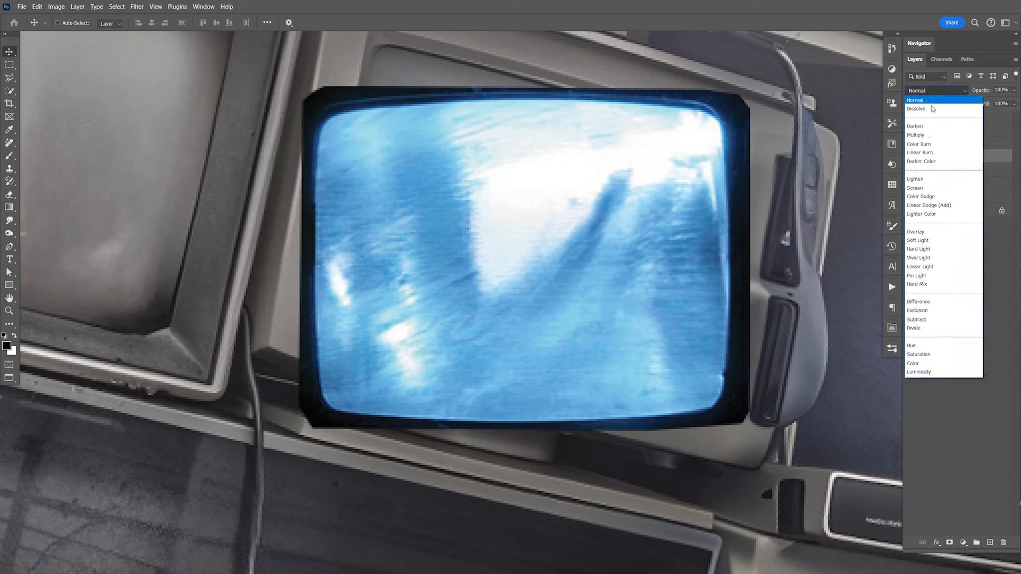
{"action": "left_click", "coordinate": [926, 190]}
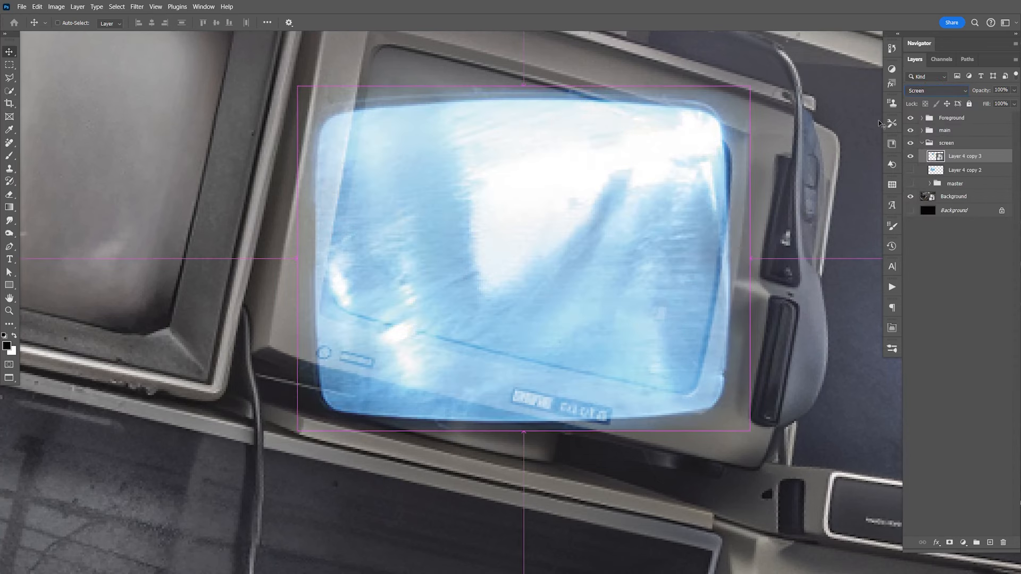
Step: Distort the four corners of the TV-glow footage so it fits the tilted glass of the upper CRT monitor
{"action": "key", "text": "ctrl+t"}
{"action": "right_click", "coordinate": [715, 135]}
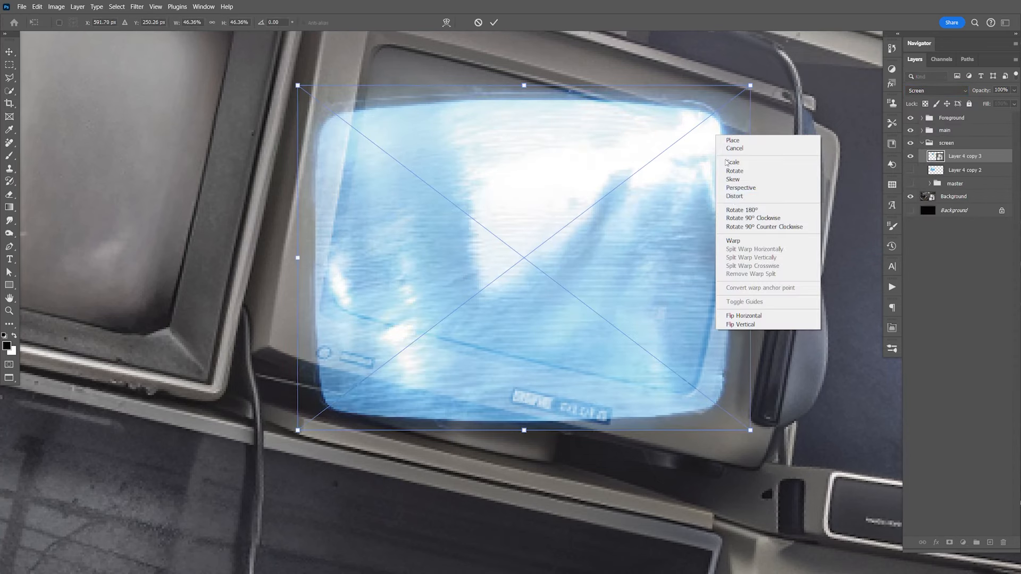
{"action": "left_click", "coordinate": [733, 196]}
{"action": "left_click_drag", "start_coordinate": [750, 91], "coordinate": [750, 128]}
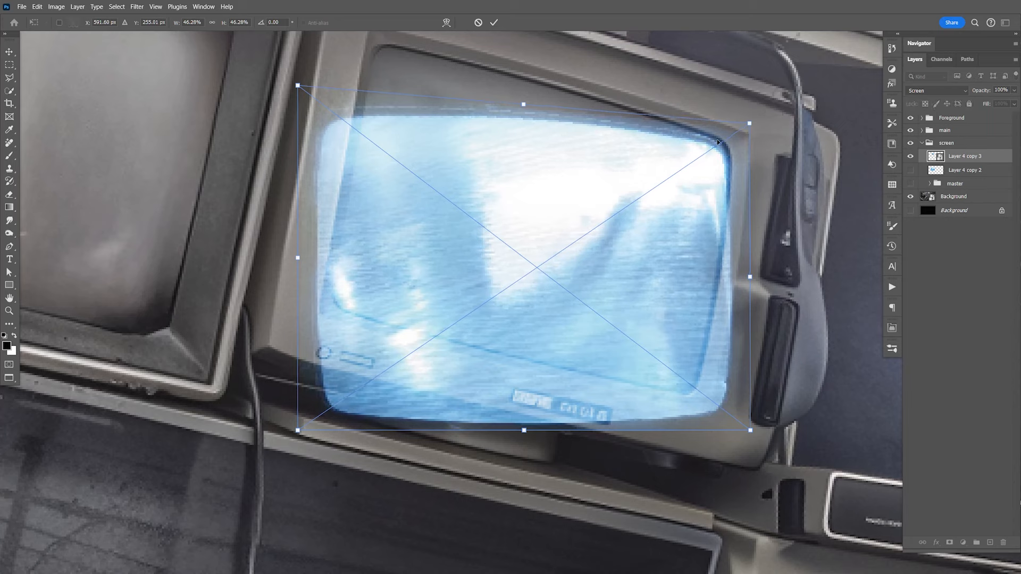
{"action": "left_click_drag", "start_coordinate": [298, 86], "coordinate": [370, 76]}
{"action": "left_click_drag", "start_coordinate": [318, 511], "coordinate": [319, 402]}
{"action": "left_click_drag", "start_coordinate": [770, 506], "coordinate": [733, 499]}
{"action": "left_click_drag", "start_coordinate": [768, 202], "coordinate": [773, 209]}
{"action": "left_click_drag", "start_coordinate": [370, 77], "coordinate": [377, 84]}
{"action": "left_click_drag", "start_coordinate": [318, 403], "coordinate": [322, 404]}
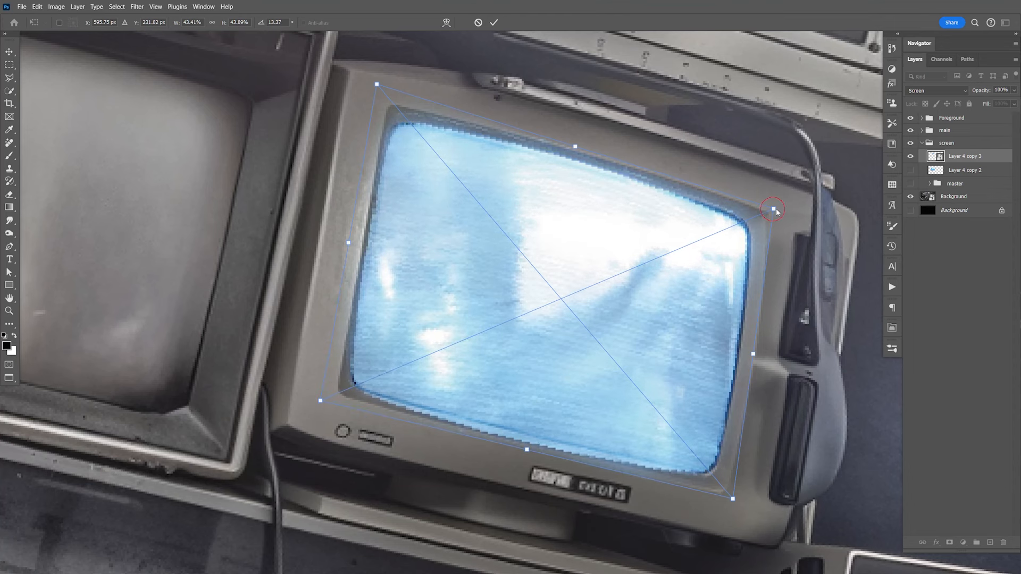
{"action": "key", "text": "Return"}
Step: Save the document and check how the fitted glow sits on the CRT monitor, up close and in the full composition
{"action": "key", "text": "ctrl+1"}
{"action": "key", "text": "ctrl+semicolon"}
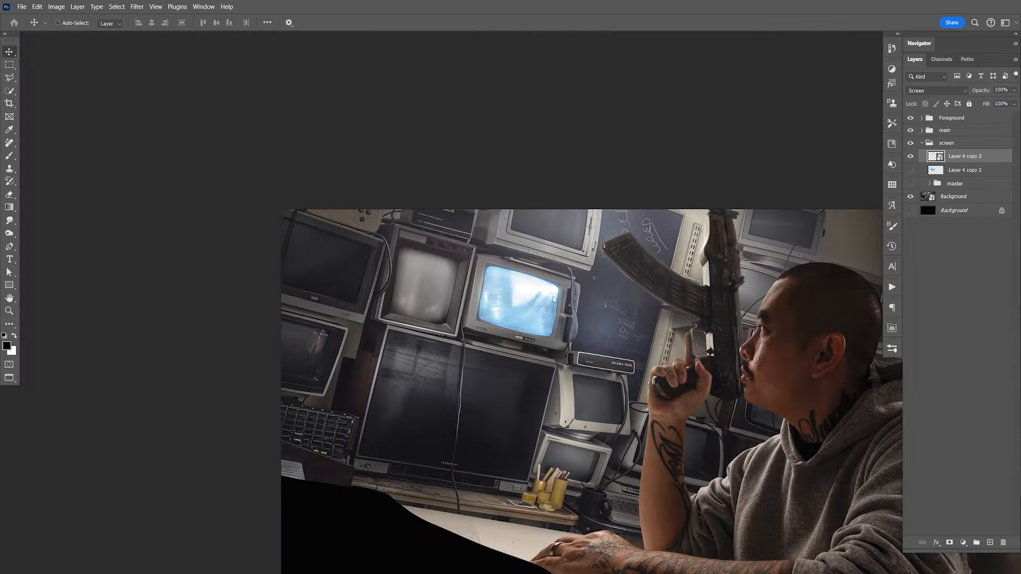
{"action": "key", "text": "z"}
{"action": "left_click_drag", "start_coordinate": [542, 310], "coordinate": [591, 332]}
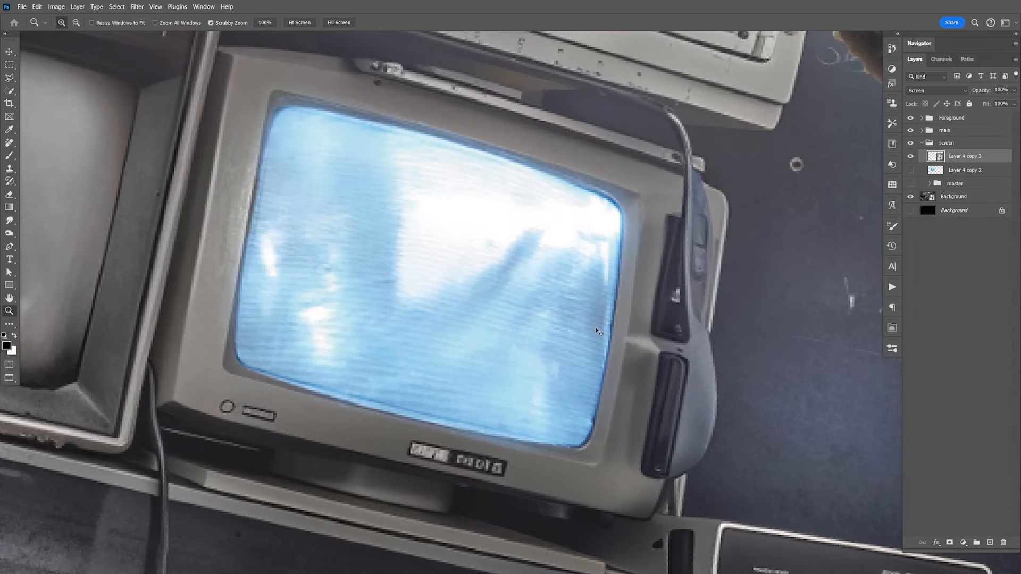
{"action": "key", "text": "ctrl+s"}
{"action": "key", "text": "v"}
{"action": "left_click_drag", "start_coordinate": [540, 300], "coordinate": [582, 318]}
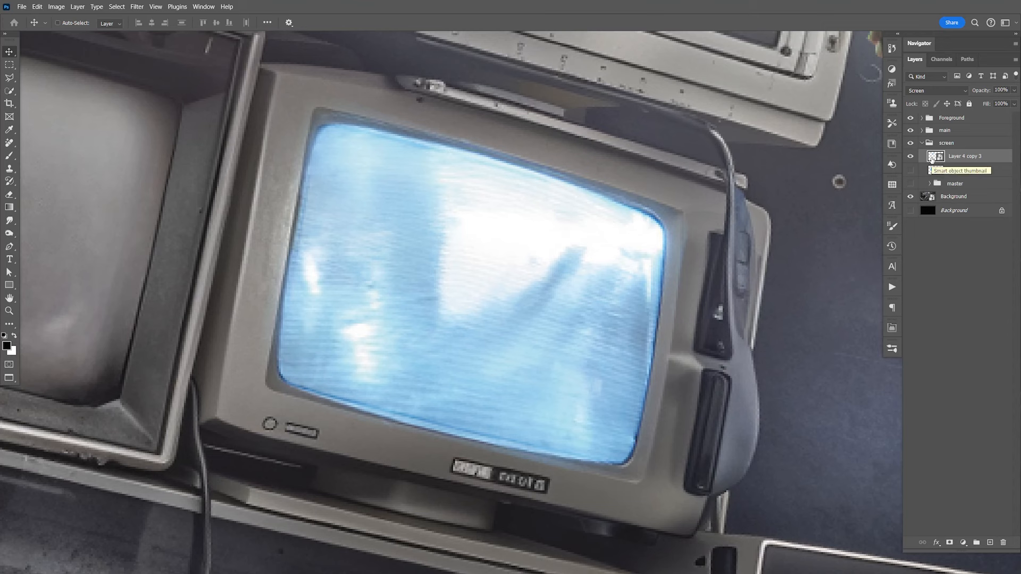
{"action": "left_click", "coordinate": [932, 156]}
{"action": "key", "text": "ctrl+0"}
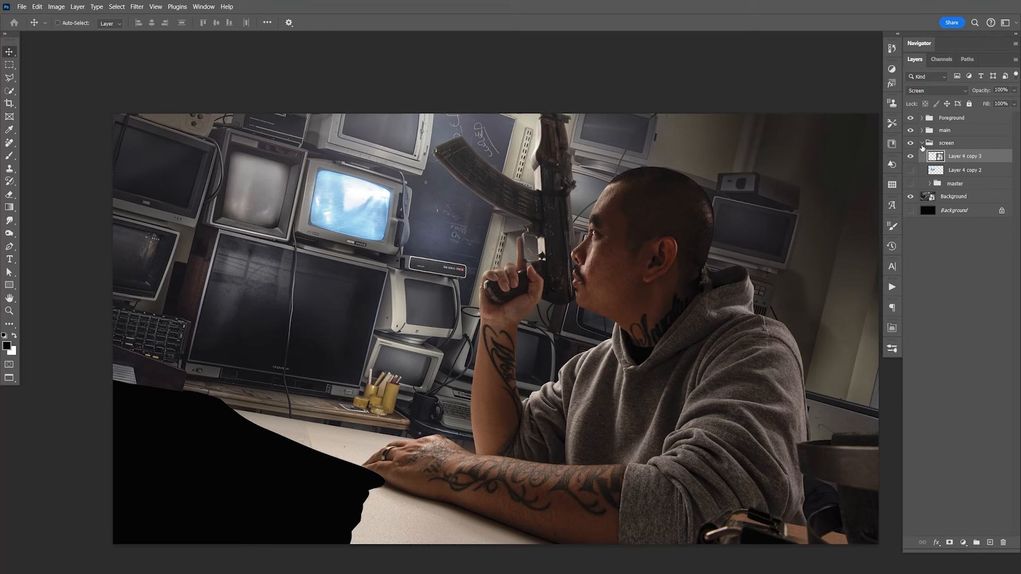
Step: Hide the fitted TV-glow layer and add a group named adj above the Foreground group
{"action": "left_click", "coordinate": [911, 156]}
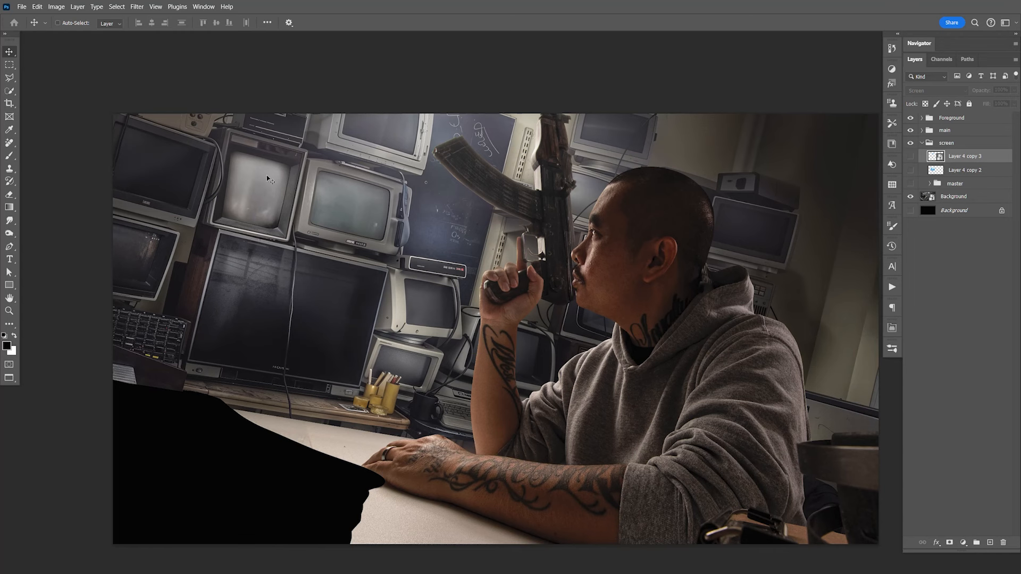
{"action": "key", "text": "F9"}
{"action": "left_click", "coordinate": [949, 197]}
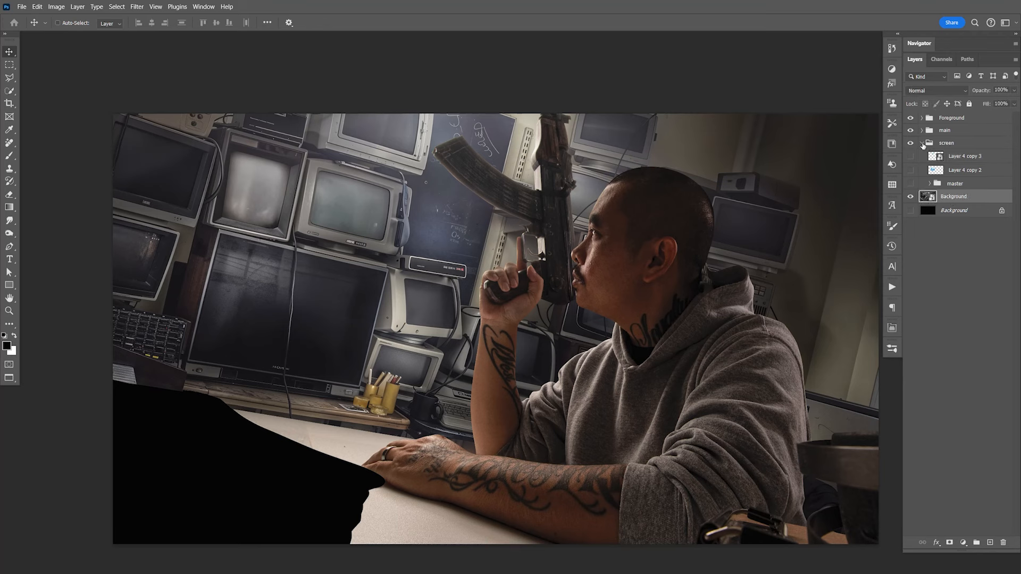
{"action": "left_click", "coordinate": [923, 144]}
{"action": "left_click", "coordinate": [952, 118]}
{"action": "left_click", "coordinate": [976, 543]}
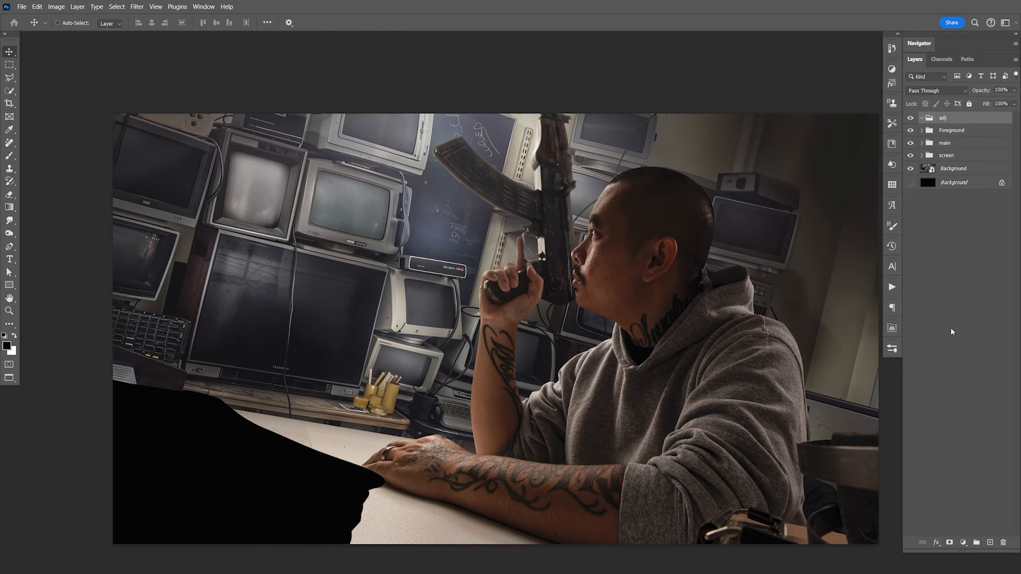
Step: Run the Gray Noise action inside the adj group
{"action": "left_click", "coordinate": [893, 288]}
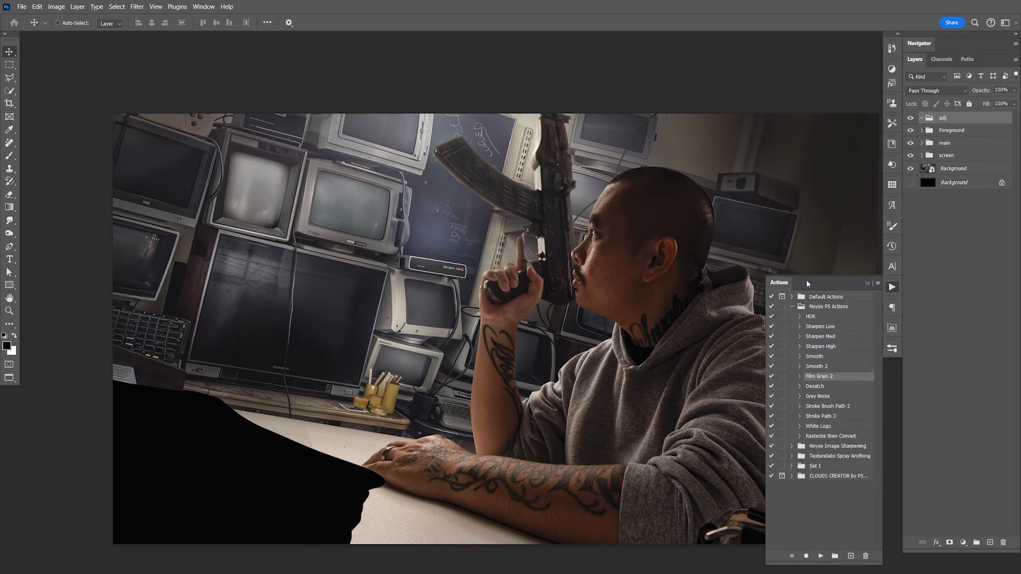
{"action": "left_click", "coordinate": [833, 397]}
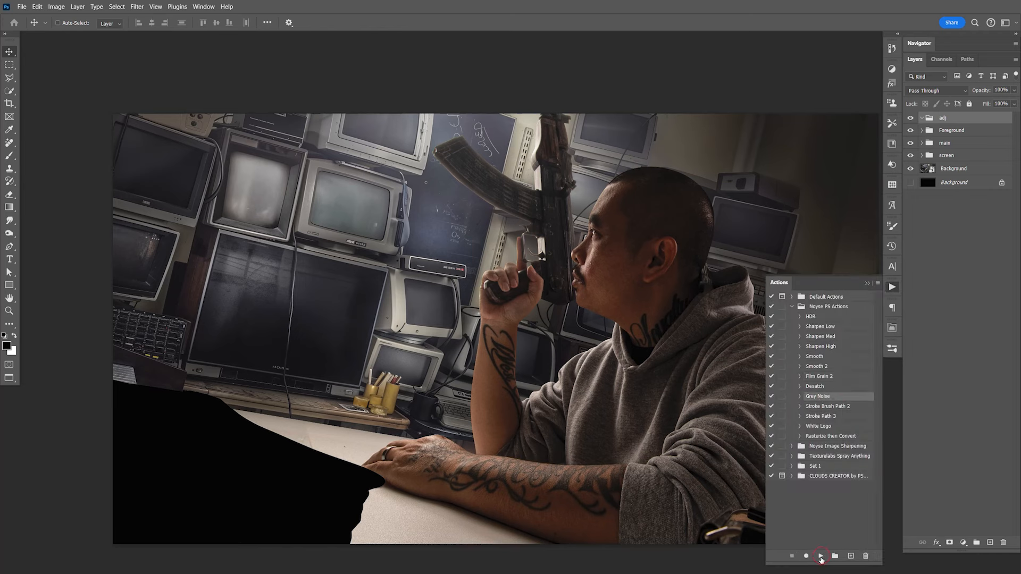
{"action": "left_click", "coordinate": [821, 556]}
{"action": "left_click", "coordinate": [889, 290]}
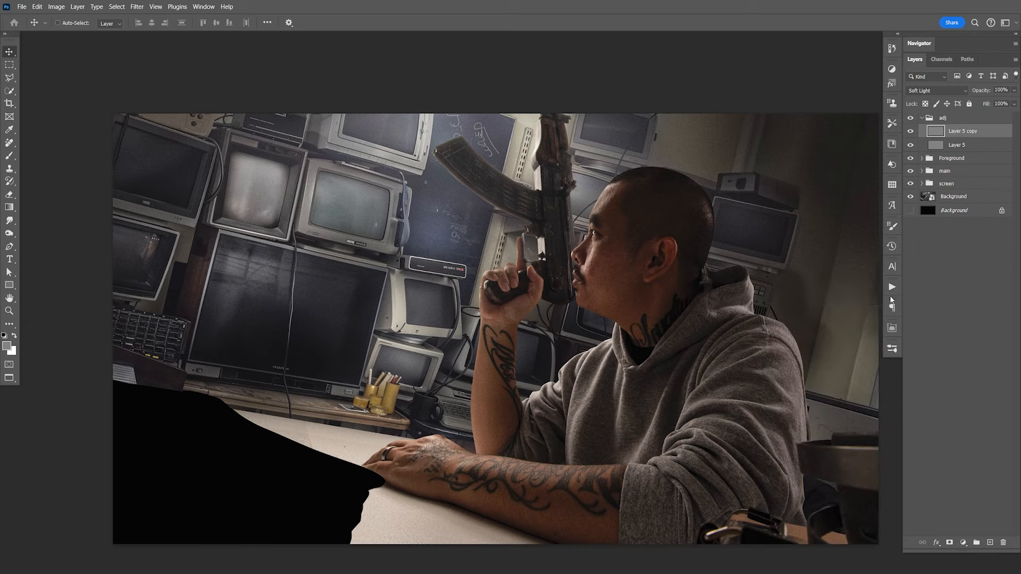
Step: Save the document and examine the added grain on the CRT monitor and chalkboard
{"action": "key", "text": "ctrl+1"}
{"action": "key", "text": "z"}
{"action": "key", "text": "space"}
{"action": "left_click_drag", "start_coordinate": [510, 271], "coordinate": [913, 146]}
{"action": "key", "text": "ctrl+s"}
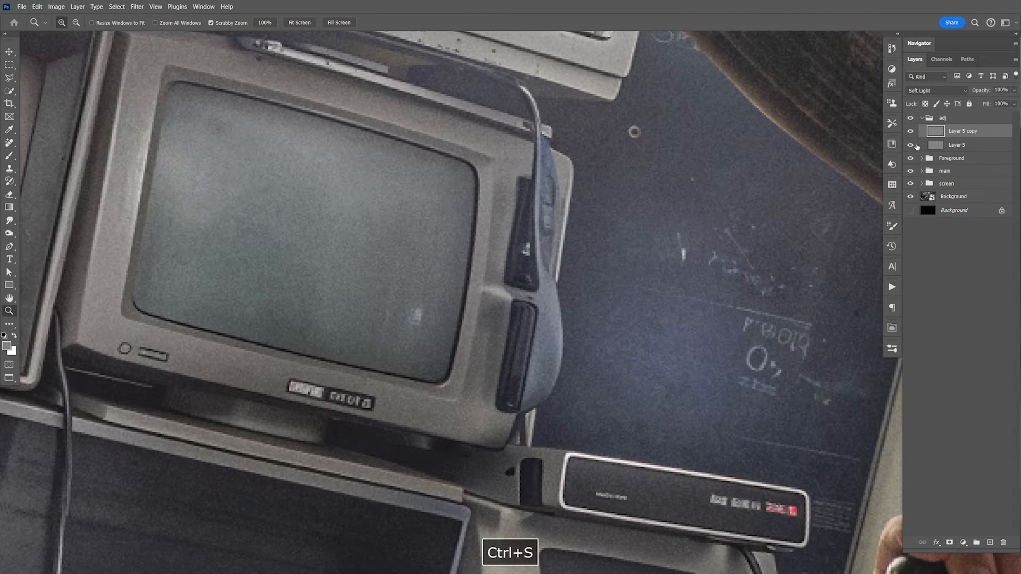
{"action": "key", "text": "ctrl+1"}
{"action": "key", "text": "ctrl+s"}
{"action": "key", "text": "v"}
{"action": "key", "text": "space"}
{"action": "left_click_drag", "start_coordinate": [695, 340], "coordinate": [691, 273]}
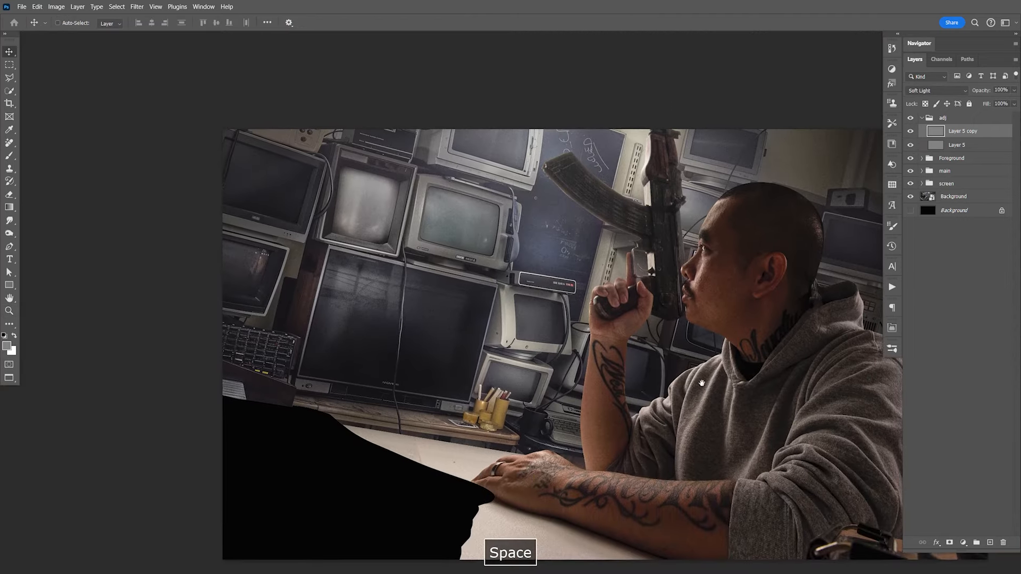
Step: Hide the screen group and put the monitor-room Background layer into a new group
{"action": "left_click", "coordinate": [920, 118]}
{"action": "left_click", "coordinate": [952, 169]}
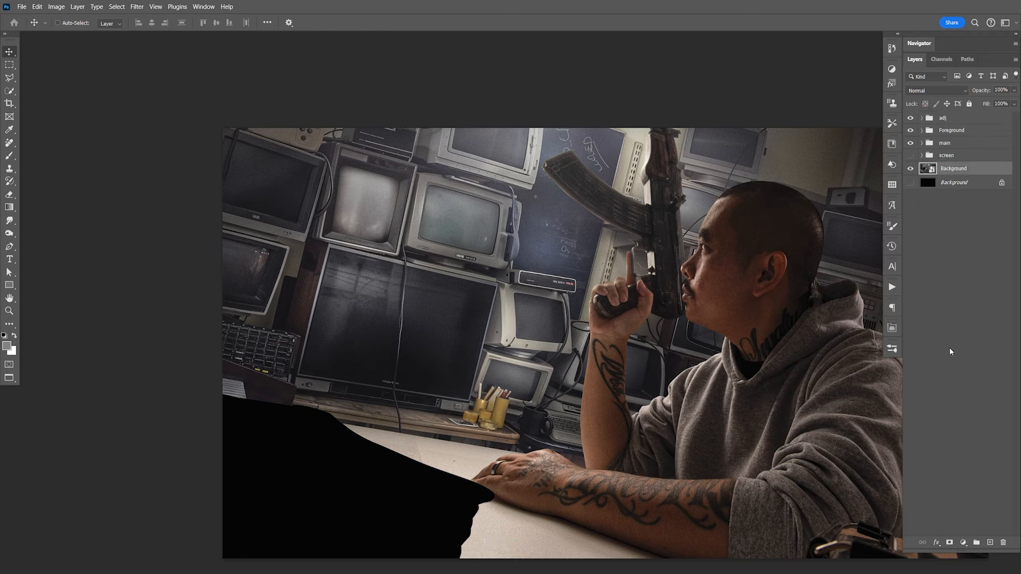
{"action": "key", "text": "ctrl+g"}
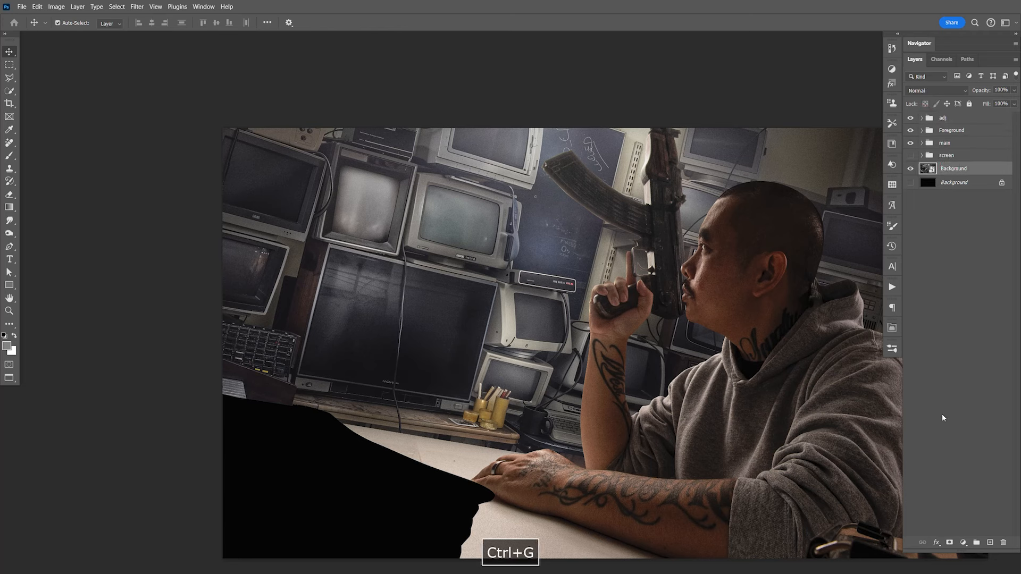
Step: Rename the monitor-room group bg and delete the black Background layer at the bottom of the stack
{"action": "double_click", "coordinate": [948, 168]}
{"action": "type", "text": "bg"}
{"action": "key", "text": "Return"}
{"action": "left_click", "coordinate": [962, 204]}
{"action": "key", "text": "Delete"}
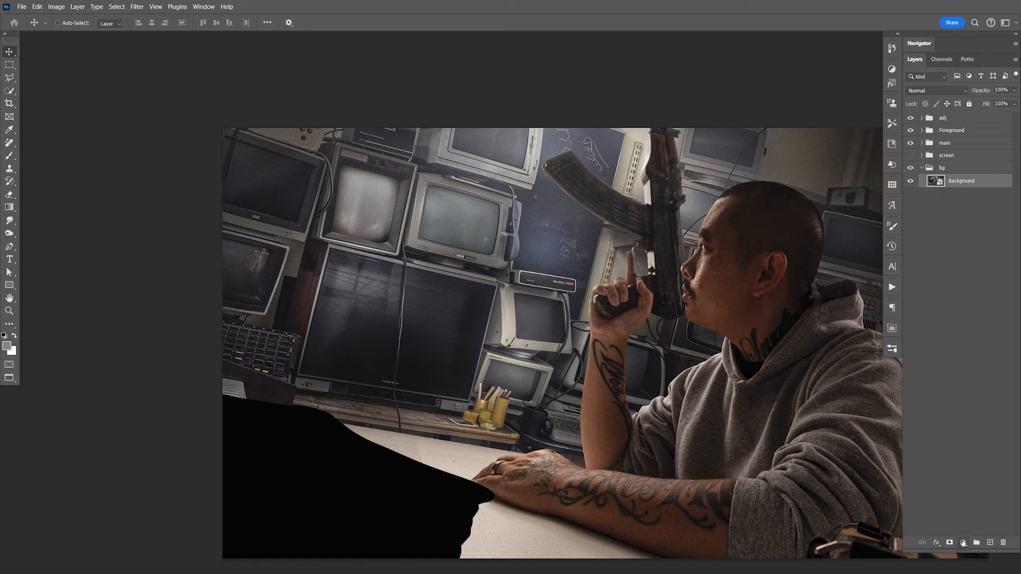
Step: Begin a Pen path at the upper-left corner of the large TV's glass and run it along the top edge to the cable
{"action": "key", "text": "z"}
{"action": "left_click_drag", "start_coordinate": [410, 304], "coordinate": [533, 346]}
{"action": "key", "text": "space"}
{"action": "left_click_drag", "start_coordinate": [255, 202], "coordinate": [472, 340]}
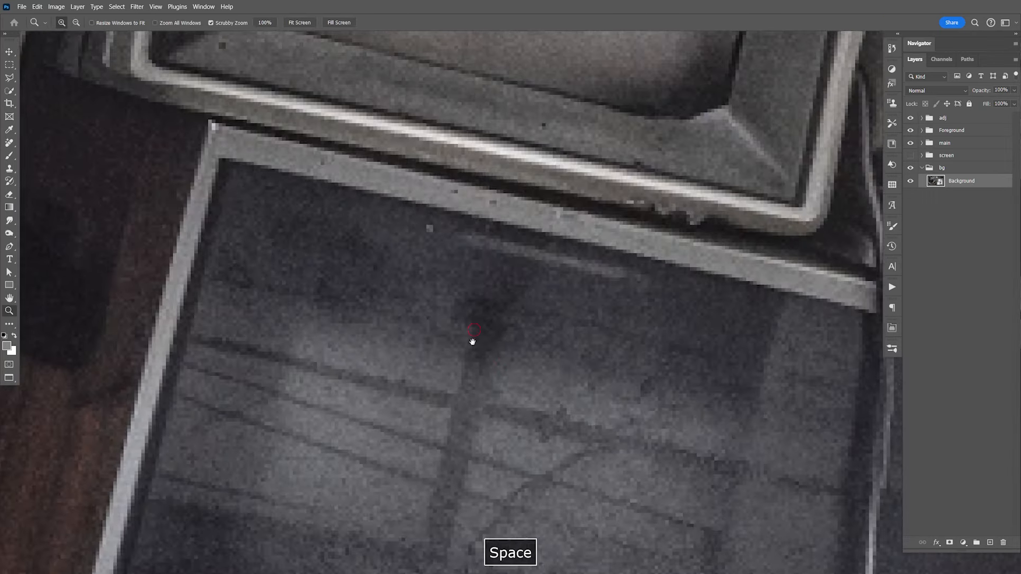
{"action": "key", "text": "p"}
{"action": "left_click", "coordinate": [244, 212]}
{"action": "key", "text": "space"}
{"action": "left_click_drag", "start_coordinate": [734, 446], "coordinate": [424, 342]}
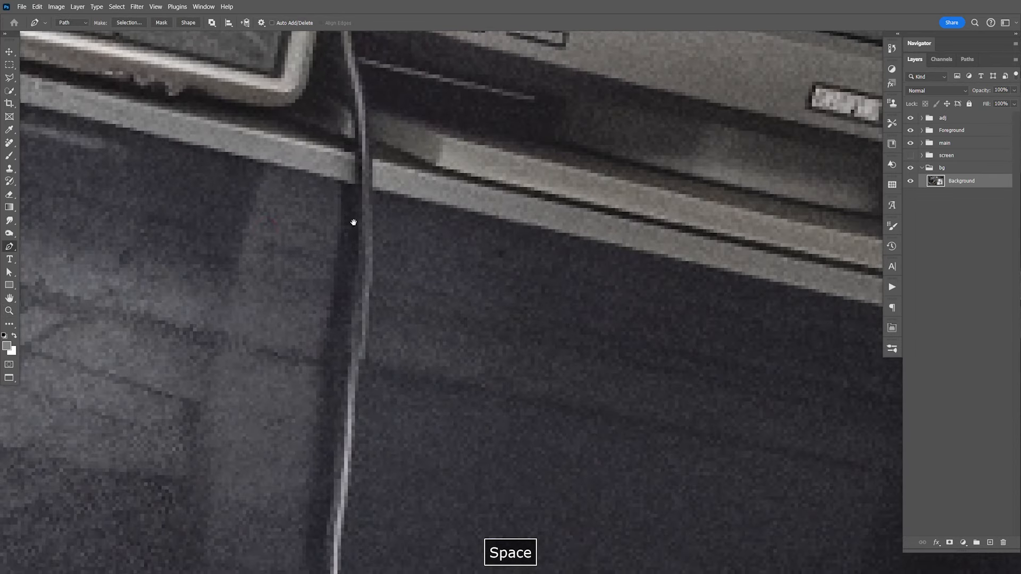
{"action": "left_click", "coordinate": [355, 186]}
Step: Continue the path with curved anchor points down the left side of the hanging cable to the TV's lower bezel
{"action": "key", "text": "space"}
{"action": "left_click_drag", "start_coordinate": [358, 237], "coordinate": [374, 382]}
{"action": "key", "text": "space"}
{"action": "left_click_drag", "start_coordinate": [367, 547], "coordinate": [466, 243]}
{"action": "key", "text": "space"}
{"action": "left_click_drag", "start_coordinate": [455, 350], "coordinate": [453, 407]}
{"action": "key", "text": "space"}
{"action": "left_click_drag", "start_coordinate": [444, 450], "coordinate": [504, 197]}
{"action": "left_click_drag", "start_coordinate": [481, 359], "coordinate": [475, 396]}
{"action": "left_click_drag", "start_coordinate": [466, 451], "coordinate": [574, 243]}
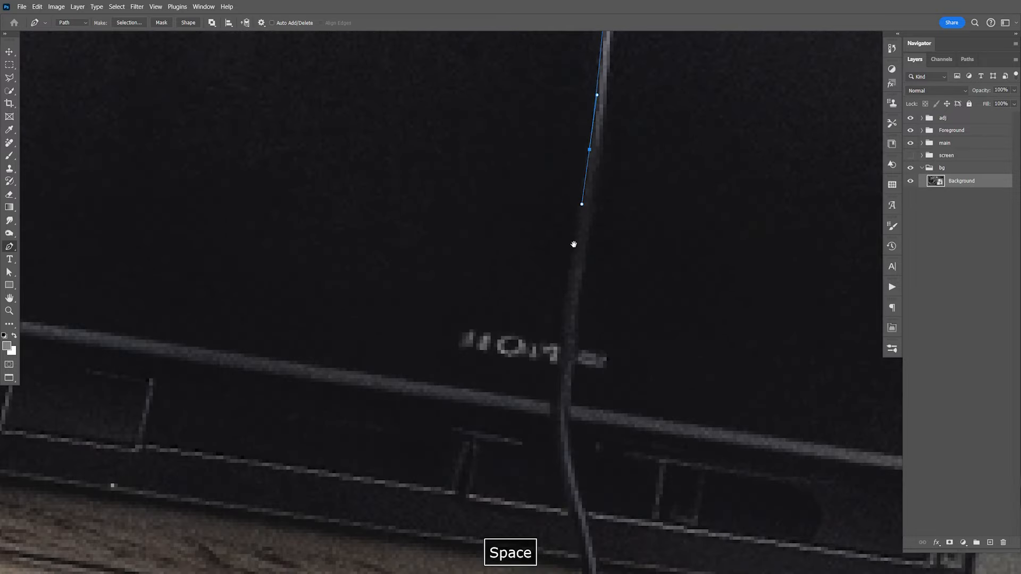
{"action": "key", "text": "ctrl+minus"}
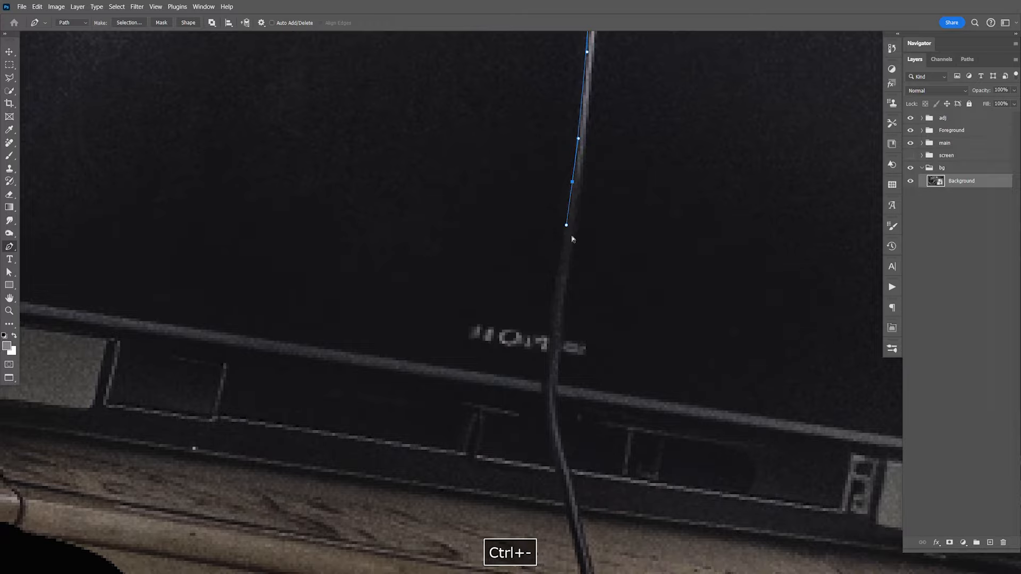
{"action": "key", "text": "ctrl+minus"}
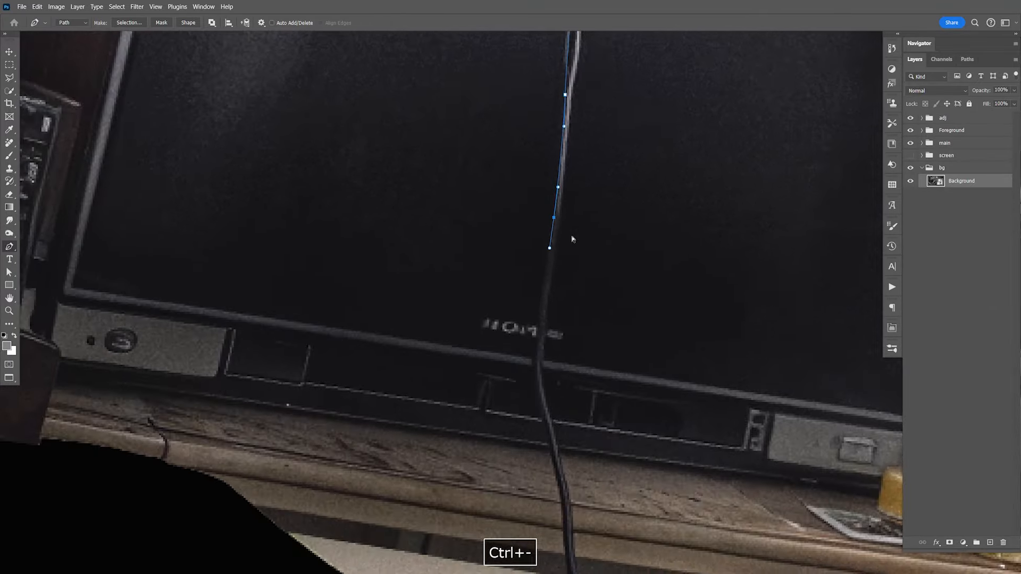
{"action": "key", "text": "ctrl+equal"}
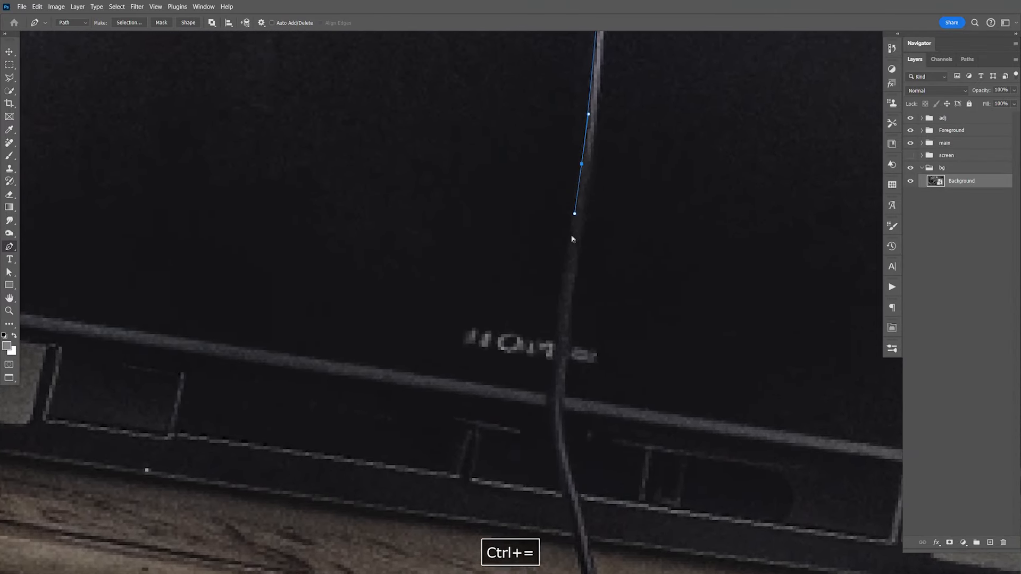
{"action": "key", "text": "ctrl+equal"}
{"action": "left_click_drag", "start_coordinate": [579, 345], "coordinate": [577, 392]}
Step: Close the path around the left glass section by way of its lower-left and upper-left corners
{"action": "left_click_drag", "start_coordinate": [349, 365], "coordinate": [424, 399]}
{"action": "left_click", "coordinate": [371, 449]}
{"action": "left_click_drag", "start_coordinate": [435, 321], "coordinate": [412, 425]}
{"action": "left_click_drag", "start_coordinate": [468, 319], "coordinate": [444, 426]}
{"action": "left_click_drag", "start_coordinate": [492, 240], "coordinate": [475, 330]}
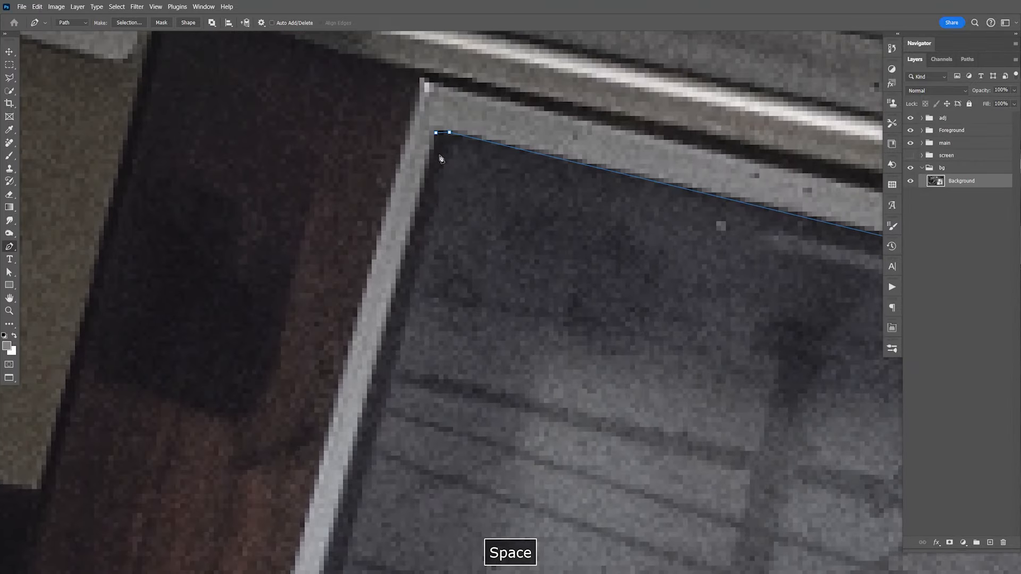
{"action": "left_click", "coordinate": [436, 134]}
Step: Start a second path right of the cable, tracing the top, right and bottom edges of the large TV's glass
{"action": "left_click_drag", "start_coordinate": [705, 323], "coordinate": [415, 303]}
{"action": "left_click_drag", "start_coordinate": [815, 313], "coordinate": [477, 289]}
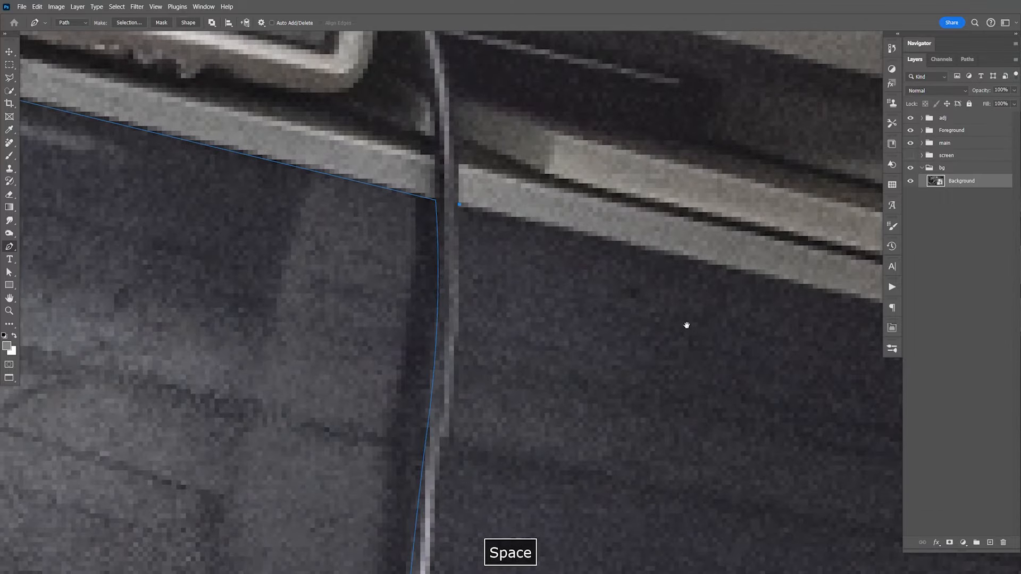
{"action": "left_click_drag", "start_coordinate": [766, 380], "coordinate": [500, 343]}
{"action": "left_click", "coordinate": [764, 275]}
{"action": "left_click_drag", "start_coordinate": [683, 510], "coordinate": [720, 330]}
{"action": "left_click_drag", "start_coordinate": [670, 527], "coordinate": [713, 296]}
{"action": "left_click_drag", "start_coordinate": [701, 556], "coordinate": [710, 308]}
{"action": "left_click_drag", "start_coordinate": [654, 532], "coordinate": [702, 299]}
{"action": "left_click", "coordinate": [653, 332]}
{"action": "left_click_drag", "start_coordinate": [627, 325], "coordinate": [480, 330]}
{"action": "left_click", "coordinate": [386, 312]}
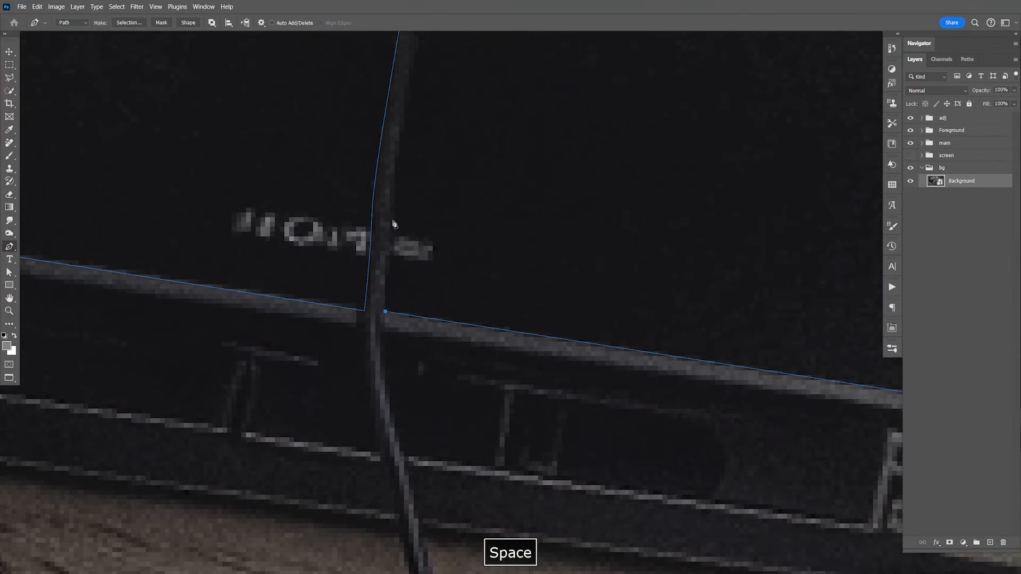
Step: Curve the second path up the right side of the cable and close it at its starting point
{"action": "left_click_drag", "start_coordinate": [397, 162], "coordinate": [421, 303]}
{"action": "left_click_drag", "start_coordinate": [422, 222], "coordinate": [428, 154]}
{"action": "left_click_drag", "start_coordinate": [461, 80], "coordinate": [455, 235]}
{"action": "left_click_drag", "start_coordinate": [432, 272], "coordinate": [440, 224]}
{"action": "left_click_drag", "start_coordinate": [475, 56], "coordinate": [424, 217]}
{"action": "left_click_drag", "start_coordinate": [460, 96], "coordinate": [445, 296]}
{"action": "left_click_drag", "start_coordinate": [435, 190], "coordinate": [447, 207]}
{"action": "left_click_drag", "start_coordinate": [420, 250], "coordinate": [420, 186]}
{"action": "left_click", "coordinate": [421, 180]}
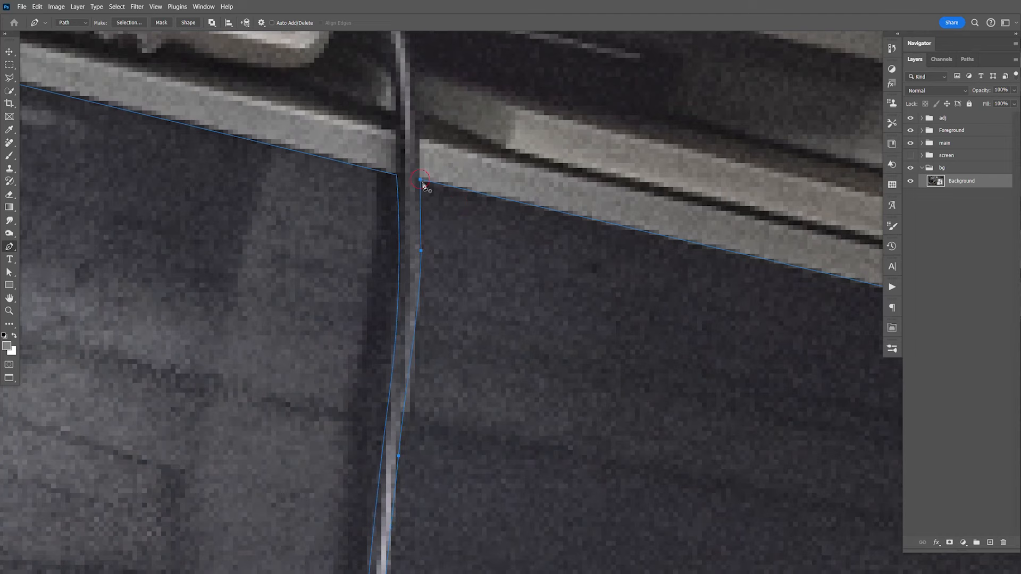
{"action": "left_click_drag", "start_coordinate": [426, 462], "coordinate": [462, 58]}
{"action": "left_click_drag", "start_coordinate": [449, 353], "coordinate": [489, 112]}
{"action": "left_click_drag", "start_coordinate": [483, 274], "coordinate": [515, 432]}
{"action": "left_click_drag", "start_coordinate": [492, 313], "coordinate": [490, 321]}
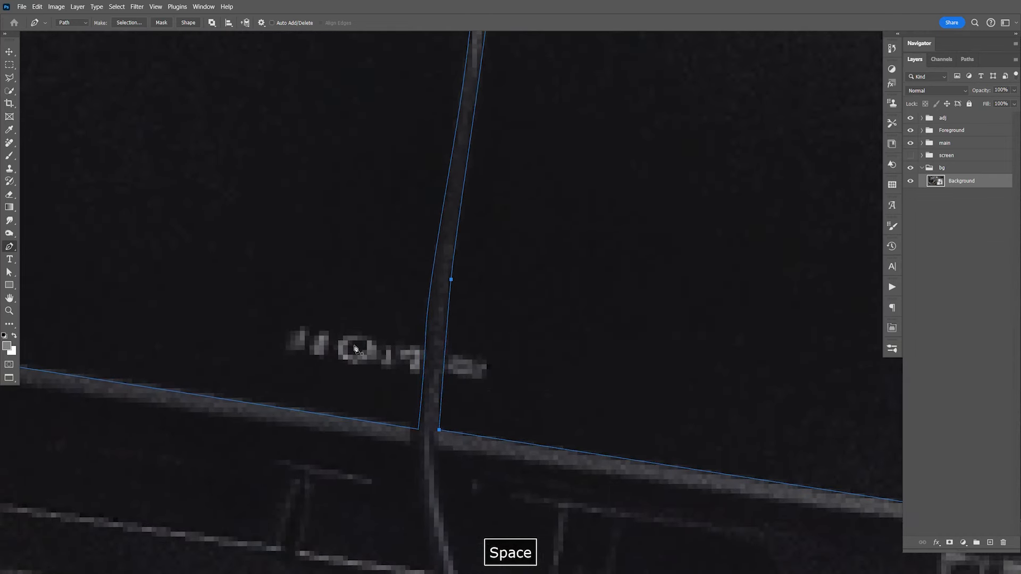
{"action": "left_click", "coordinate": [9, 169]}
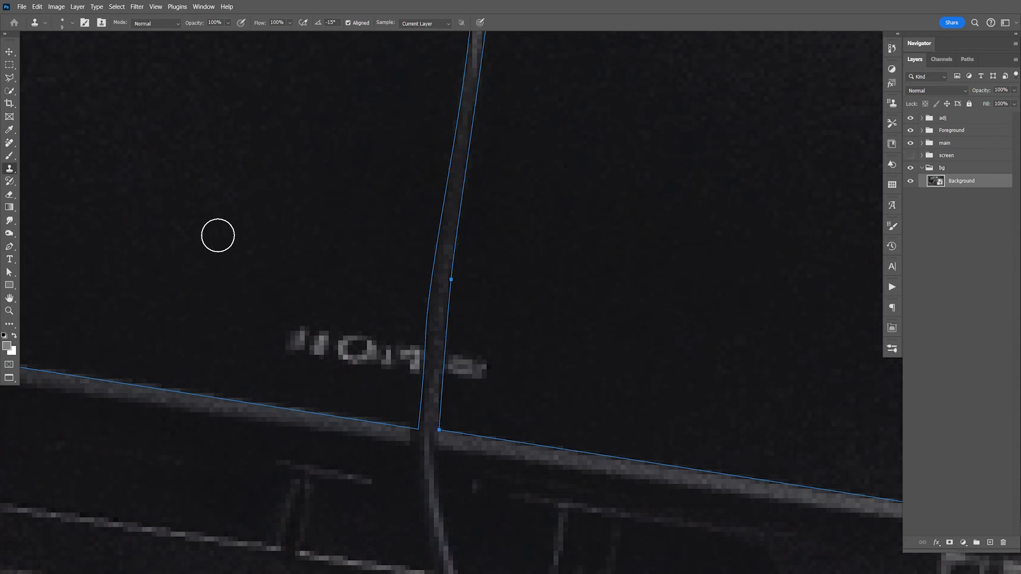
{"action": "left_click", "coordinate": [14, 169]}
{"action": "left_click", "coordinate": [297, 324]}
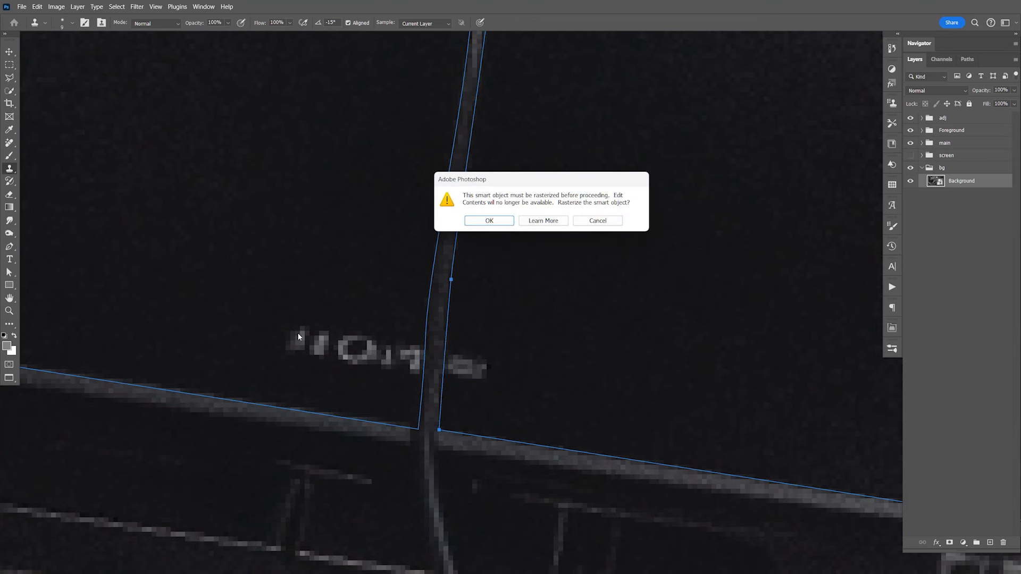
{"action": "left_click", "coordinate": [590, 223]}
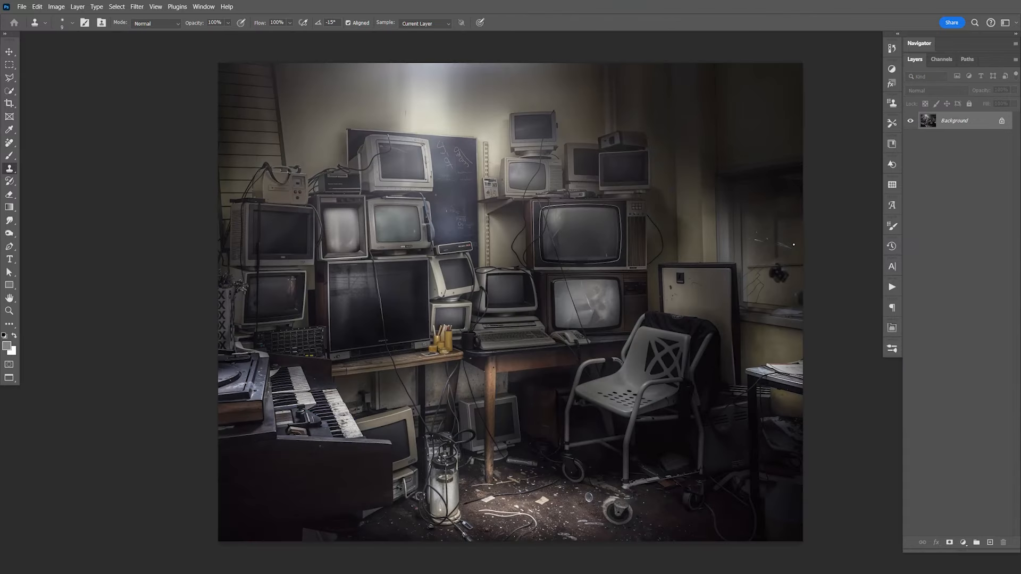
Step: In the background smart object's contents, clone clean dark glass over the left letters of the large TV's brand lettering
{"action": "key", "text": "z"}
{"action": "left_click", "coordinate": [458, 364]}
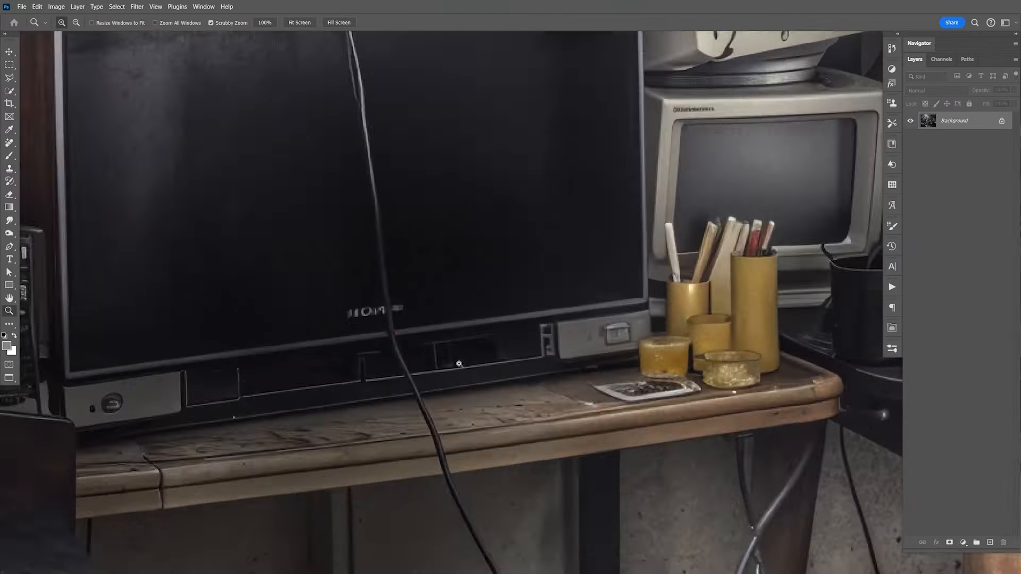
{"action": "left_click_drag", "start_coordinate": [459, 364], "coordinate": [468, 365]}
{"action": "key", "text": "space"}
{"action": "left_click_drag", "start_coordinate": [416, 234], "coordinate": [469, 358]}
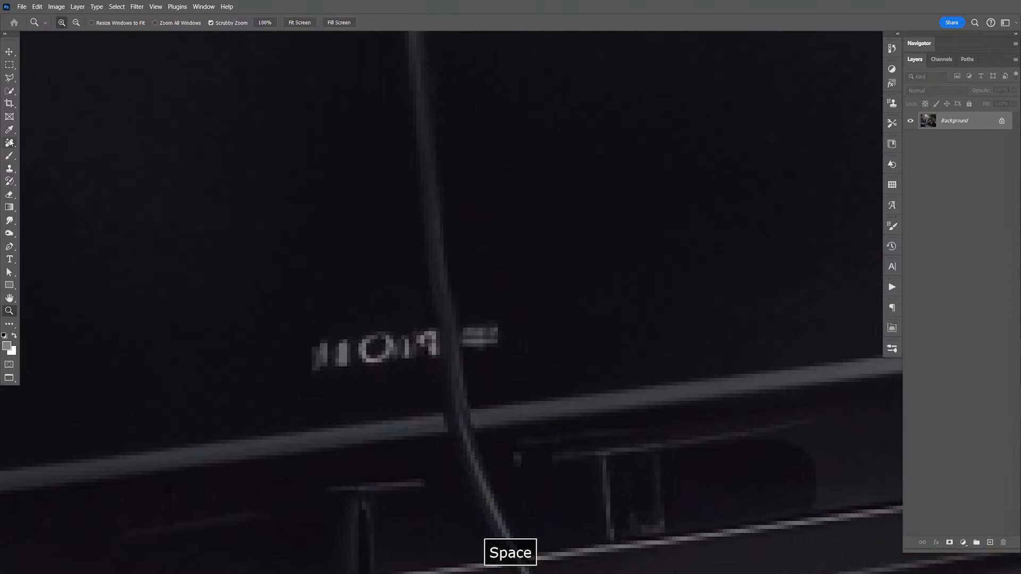
{"action": "left_click", "coordinate": [9, 168]}
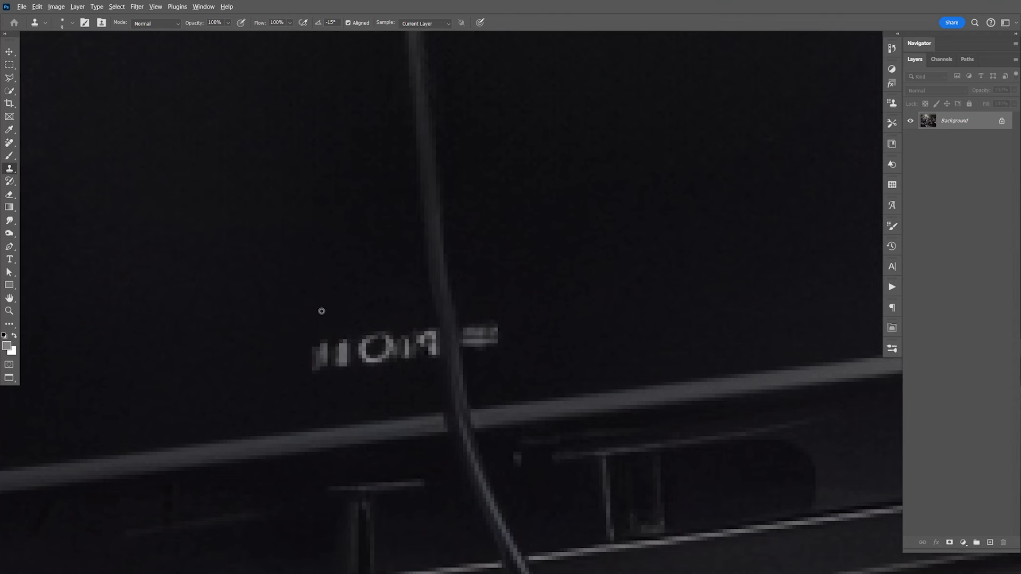
{"action": "left_click", "coordinate": [322, 311], "text": "alt"}
{"action": "mouse_move", "coordinate": [315, 337]}
{"action": "left_mouse_down"}
{"action": "mouse_move", "coordinate": [316, 364]}
{"action": "mouse_move", "coordinate": [333, 334]}
{"action": "mouse_move", "coordinate": [319, 345]}
{"action": "mouse_move", "coordinate": [326, 371]}
{"action": "mouse_move", "coordinate": [336, 347]}
{"action": "mouse_move", "coordinate": [371, 347]}
{"action": "left_mouse_up"}
{"action": "left_click", "coordinate": [318, 288], "text": "alt"}
{"action": "mouse_move", "coordinate": [319, 372]}
{"action": "left_mouse_down"}
{"action": "mouse_move", "coordinate": [339, 372]}
{"action": "mouse_move", "coordinate": [359, 338]}
{"action": "mouse_move", "coordinate": [381, 347]}
{"action": "mouse_move", "coordinate": [383, 307]}
{"action": "mouse_move", "coordinate": [409, 339]}
{"action": "mouse_move", "coordinate": [417, 333]}
{"action": "mouse_move", "coordinate": [420, 351]}
{"action": "mouse_move", "coordinate": [421, 335]}
{"action": "mouse_move", "coordinate": [348, 366]}
{"action": "left_mouse_up"}
Step: Clone dark glass over the remaining brand lettering on both sides of the cable, and save and close the smart object's contents
{"action": "left_click", "coordinate": [374, 294], "text": "alt"}
{"action": "left_click", "coordinate": [546, 278], "text": "alt"}
{"action": "left_click_drag", "start_coordinate": [503, 321], "coordinate": [481, 340]}
{"action": "key", "text": "ctrl+s"}
{"action": "key", "text": "ctrl+w"}
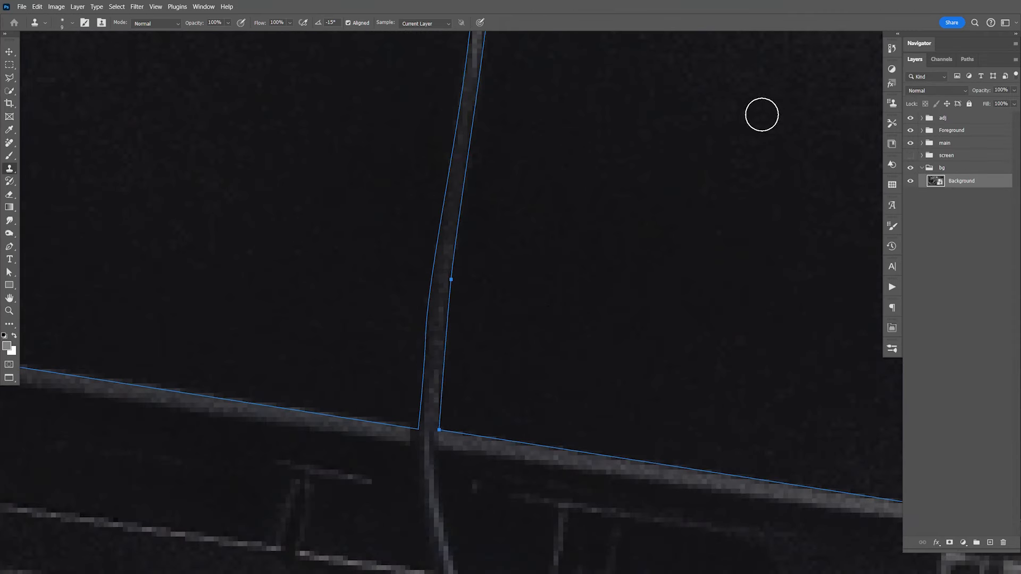
Step: Load the work path around the large TV's two glass sections as a selection
{"action": "key", "text": "ctrl+minus"}
{"action": "key", "text": "ctrl+minus"}
{"action": "key", "text": "ctrl+minus"}
{"action": "key", "text": "ctrl+minus"}
{"action": "key", "text": "ctrl+minus"}
{"action": "key", "text": "ctrl+minus"}
{"action": "key", "text": "space"}
{"action": "left_click_drag", "start_coordinate": [583, 120], "coordinate": [604, 259]}
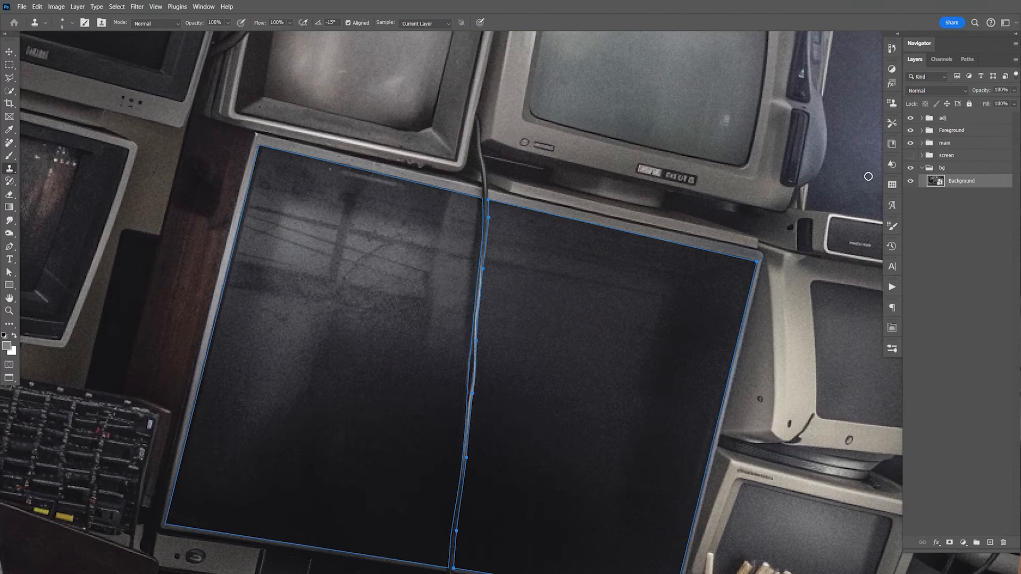
{"action": "left_click", "coordinate": [967, 59]}
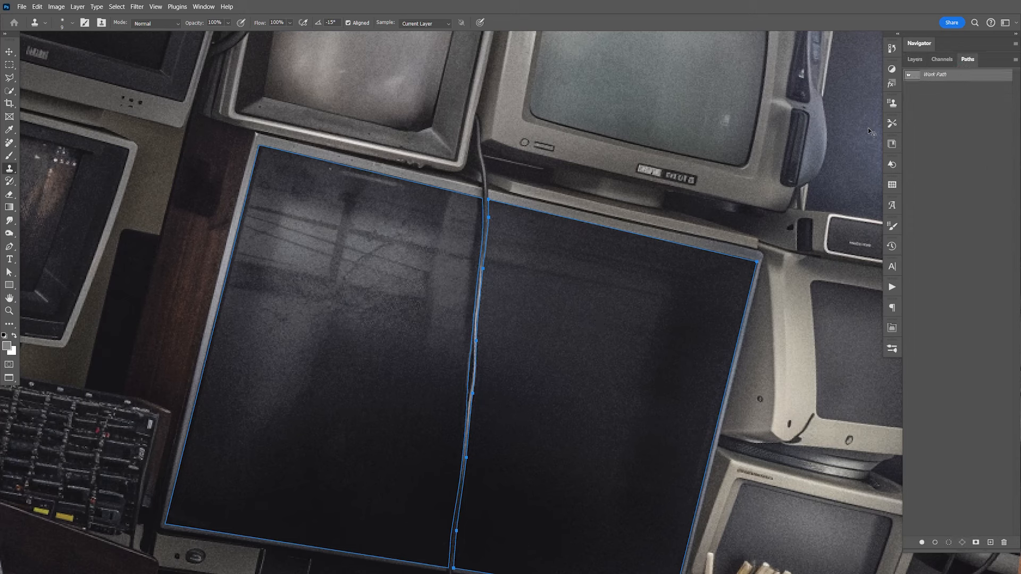
{"action": "left_click", "coordinate": [909, 78], "text": "ctrl"}
{"action": "left_click", "coordinate": [914, 59]}
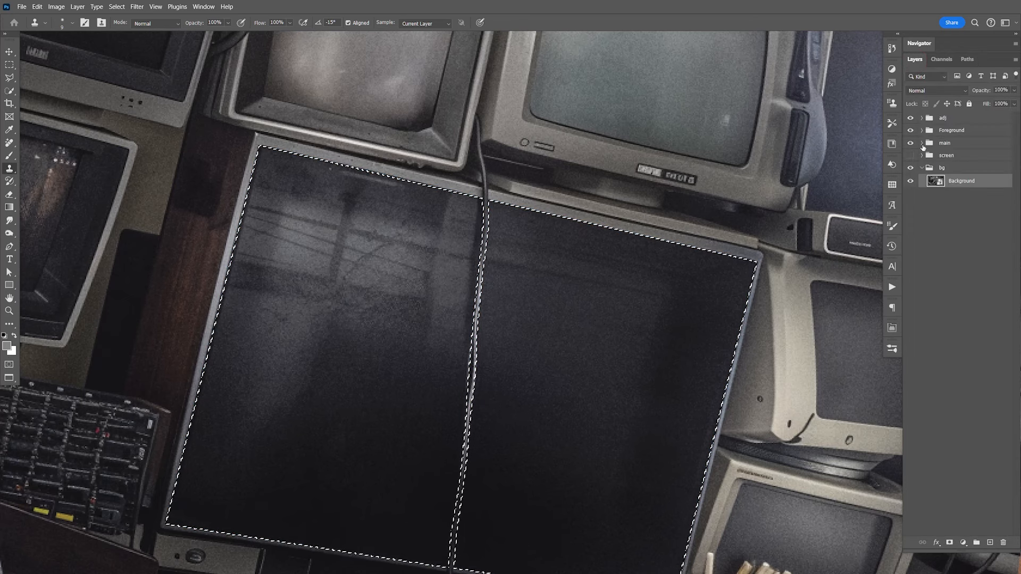
Step: Add a group named adj above the Background layer and mask it with the glass selection
{"action": "left_click", "coordinate": [976, 543]}
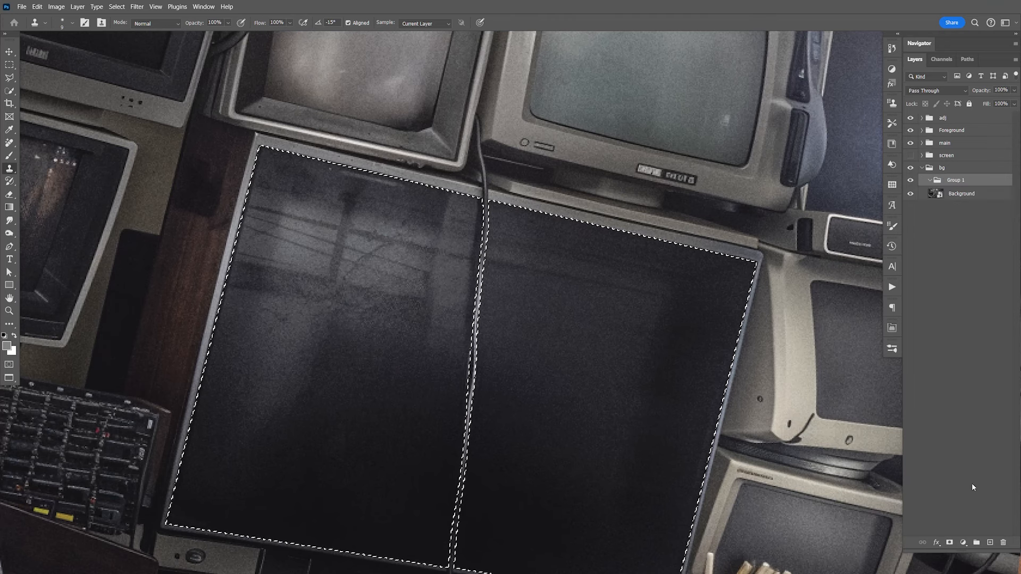
{"action": "double_click", "coordinate": [957, 181]}
{"action": "left_click", "coordinate": [950, 542]}
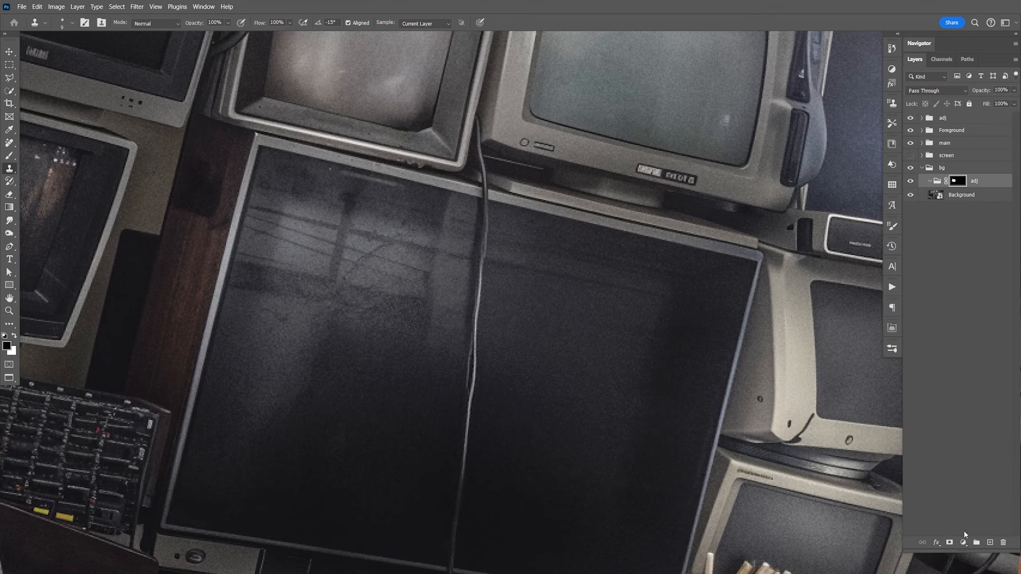
Step: Add a Levels adjustment inside the masked adj group, strongly brighten the TV glass through the midtones, and save the document
{"action": "left_click", "coordinate": [964, 541]}
{"action": "left_click", "coordinate": [973, 410]}
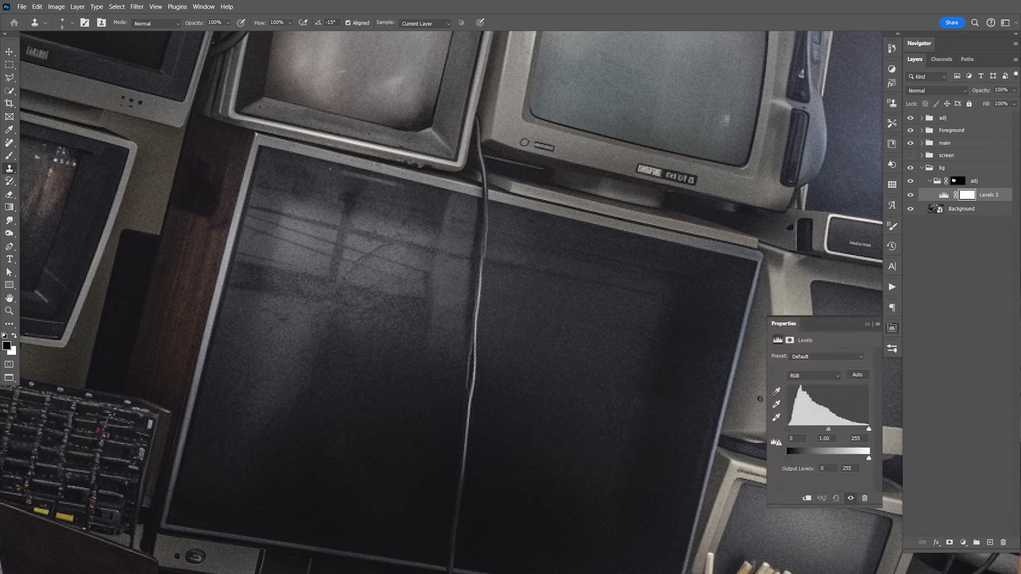
{"action": "left_click_drag", "start_coordinate": [822, 432], "coordinate": [790, 433]}
{"action": "left_click", "coordinate": [891, 329]}
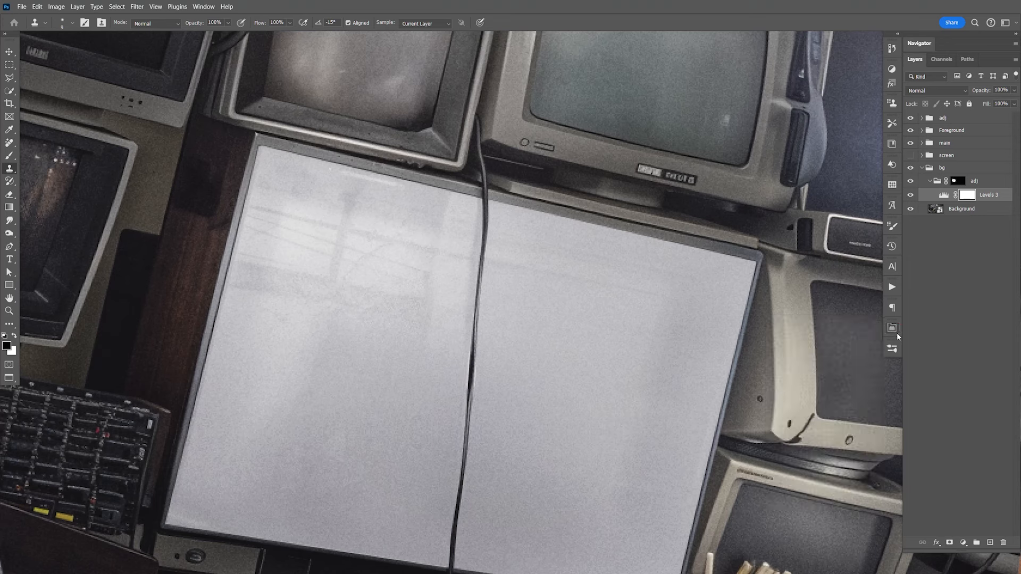
{"action": "key", "text": "ctrl+s"}
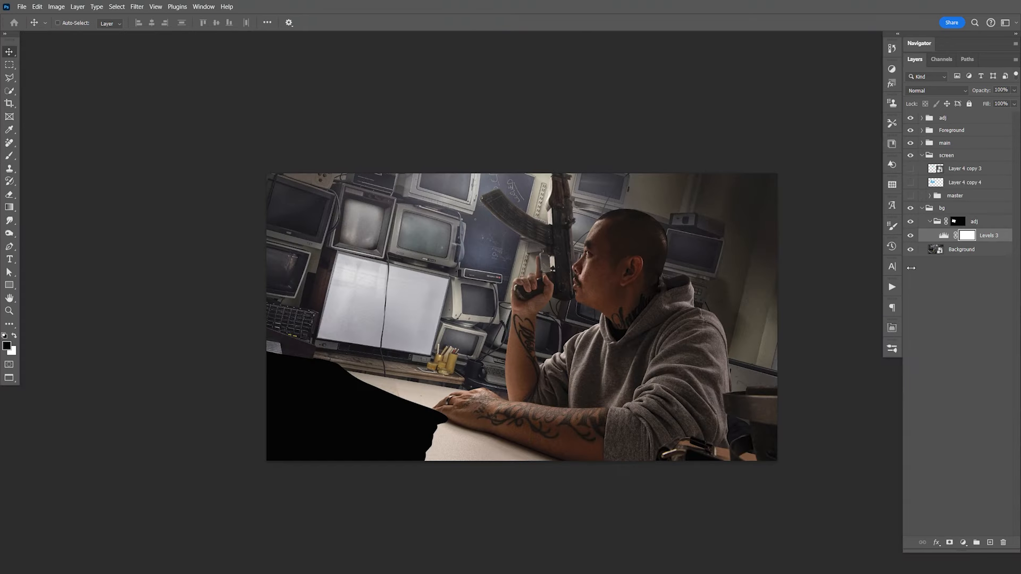
Step: Select the adj group's mask and compare the large TV with the brightening off and on
{"action": "left_click", "coordinate": [958, 222]}
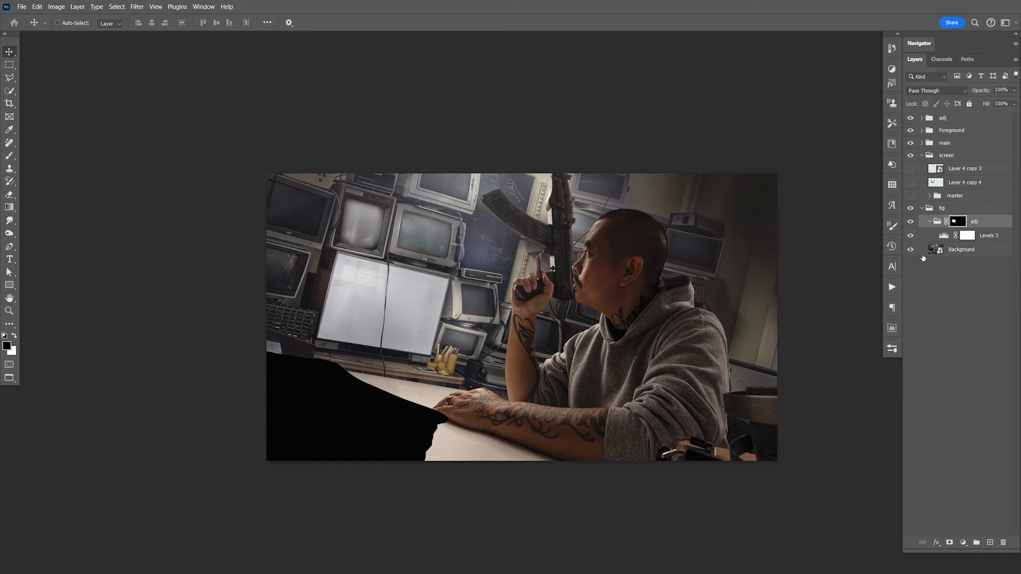
{"action": "left_click", "coordinate": [911, 223]}
{"action": "left_click", "coordinate": [911, 223]}
Step: Start a pen path on the monitor directly above the large TV, tracing the glass's left edge, top edge and upper-right corner
{"action": "key", "text": "z"}
{"action": "left_click_drag", "start_coordinate": [366, 234], "coordinate": [709, 370]}
{"action": "key", "text": "p"}
{"action": "key", "text": "space"}
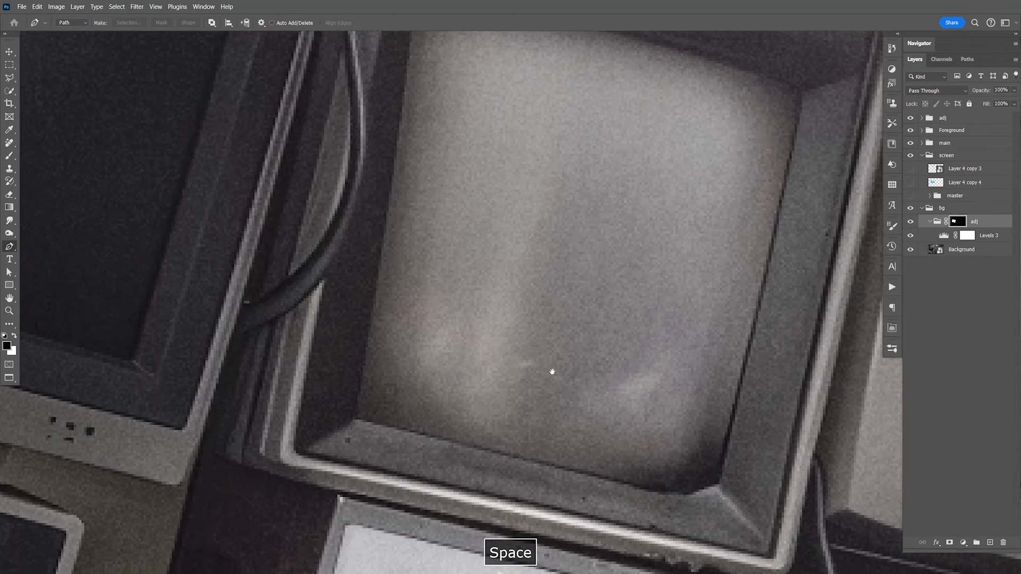
{"action": "left_click", "coordinate": [364, 423]}
{"action": "left_click_drag", "start_coordinate": [405, 151], "coordinate": [405, 145]}
{"action": "key", "text": "space"}
{"action": "left_click_drag", "start_coordinate": [415, 96], "coordinate": [440, 237]}
{"action": "left_click_drag", "start_coordinate": [704, 304], "coordinate": [747, 322]}
{"action": "left_click_drag", "start_coordinate": [780, 346], "coordinate": [787, 34]}
Step: Continue the path down the glass's right edge and around its lower-right corner, and close it along the bottom edge
{"action": "key", "text": "space"}
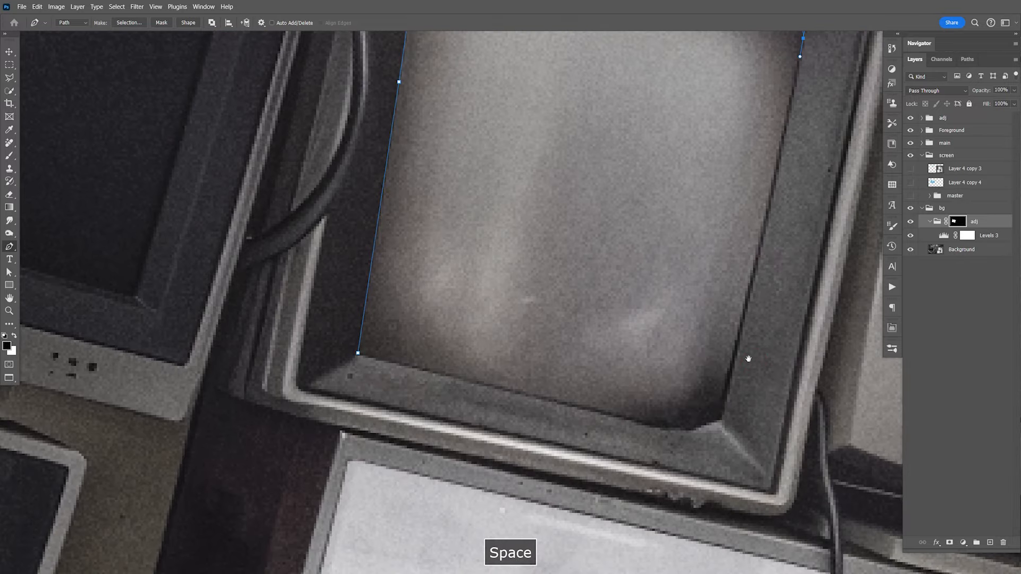
{"action": "left_click", "coordinate": [730, 367]}
{"action": "left_click", "coordinate": [720, 408]}
{"action": "left_click_drag", "start_coordinate": [680, 429], "coordinate": [651, 428]}
{"action": "key", "text": "ctrl+z"}
{"action": "left_click", "coordinate": [718, 419]}
{"action": "left_click_drag", "start_coordinate": [675, 430], "coordinate": [664, 428]}
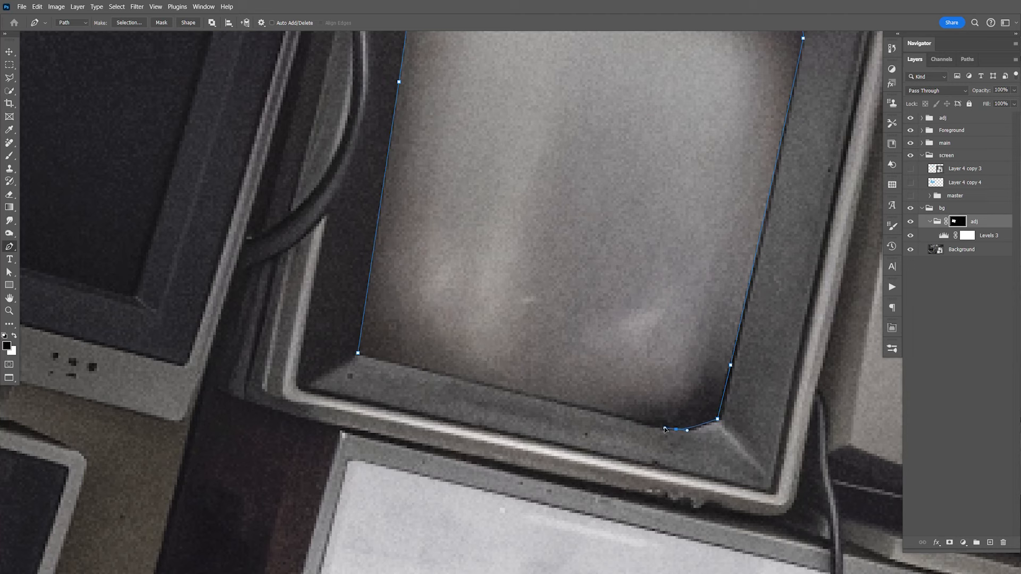
{"action": "left_click_drag", "start_coordinate": [489, 385], "coordinate": [478, 383]}
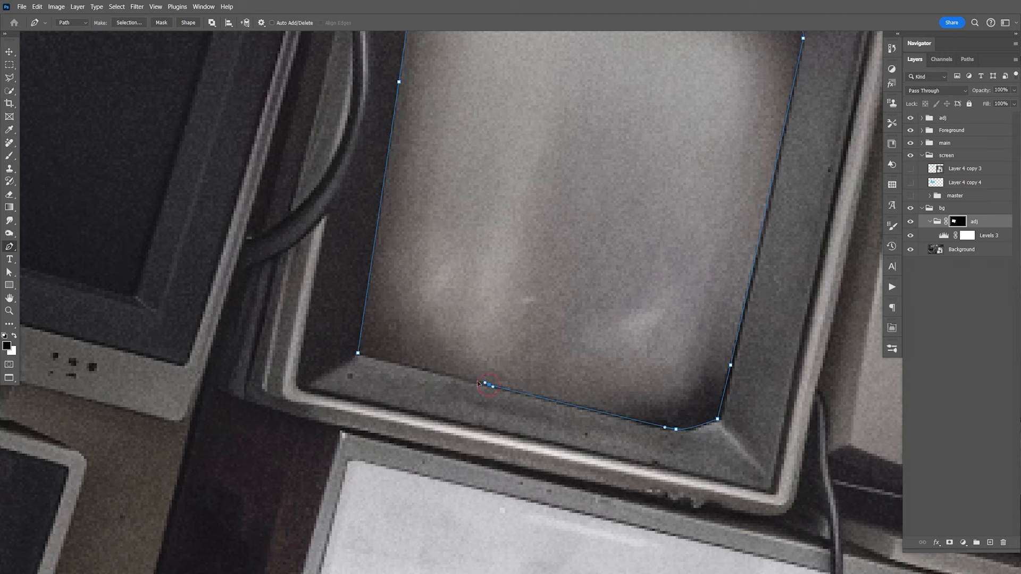
{"action": "left_click", "coordinate": [358, 353]}
Step: Start a path on the neighboring monitor to the right, tracing the glass's left edge and rounded upper-left corner
{"action": "key", "text": "space"}
{"action": "left_click_drag", "start_coordinate": [787, 298], "coordinate": [552, 285]}
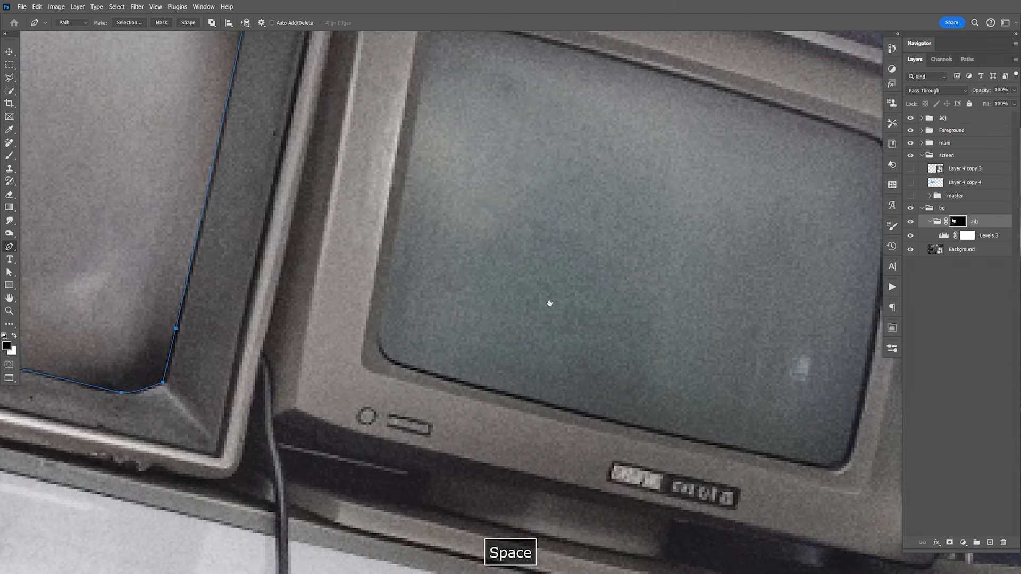
{"action": "left_click", "coordinate": [378, 342]}
{"action": "left_click", "coordinate": [380, 327]}
{"action": "key", "text": "space"}
{"action": "left_click_drag", "start_coordinate": [449, 181], "coordinate": [431, 315]}
{"action": "left_click", "coordinate": [413, 167]}
{"action": "left_click", "coordinate": [417, 157]}
{"action": "left_click", "coordinate": [445, 157]}
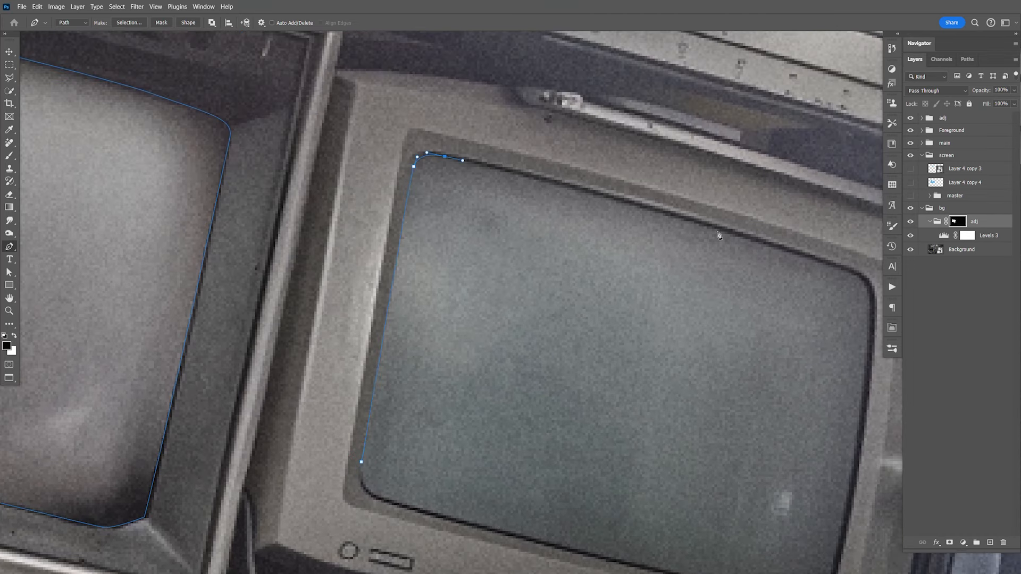
Step: Continue that path along the glass's top edge, down the right side and around the lower-right corner
{"action": "left_click_drag", "start_coordinate": [739, 237], "coordinate": [818, 262]}
{"action": "key", "text": "space"}
{"action": "left_click_drag", "start_coordinate": [899, 402], "coordinate": [686, 274]}
{"action": "key", "text": "ctrl+z"}
{"action": "left_click_drag", "start_coordinate": [633, 145], "coordinate": [642, 149]}
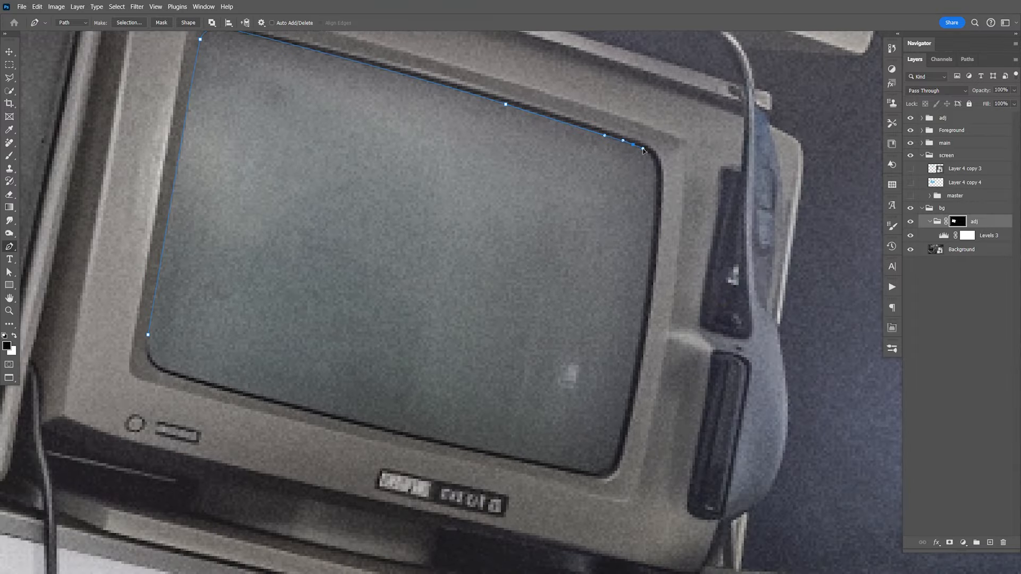
{"action": "left_click_drag", "start_coordinate": [656, 187], "coordinate": [654, 211]}
{"action": "left_click_drag", "start_coordinate": [635, 363], "coordinate": [627, 411]}
{"action": "left_click_drag", "start_coordinate": [616, 456], "coordinate": [550, 467]}
Step: Start a path on the far-left upper monitor, tracing the glass from the hanging cable along the top and right edges
{"action": "mouse_move", "coordinate": [423, 450]}
{"action": "left_mouse_down"}
{"action": "mouse_move", "coordinate": [499, 237]}
{"action": "mouse_move", "coordinate": [590, 278]}
{"action": "mouse_move", "coordinate": [600, 298]}
{"action": "mouse_move", "coordinate": [595, 339]}
{"action": "left_mouse_up"}
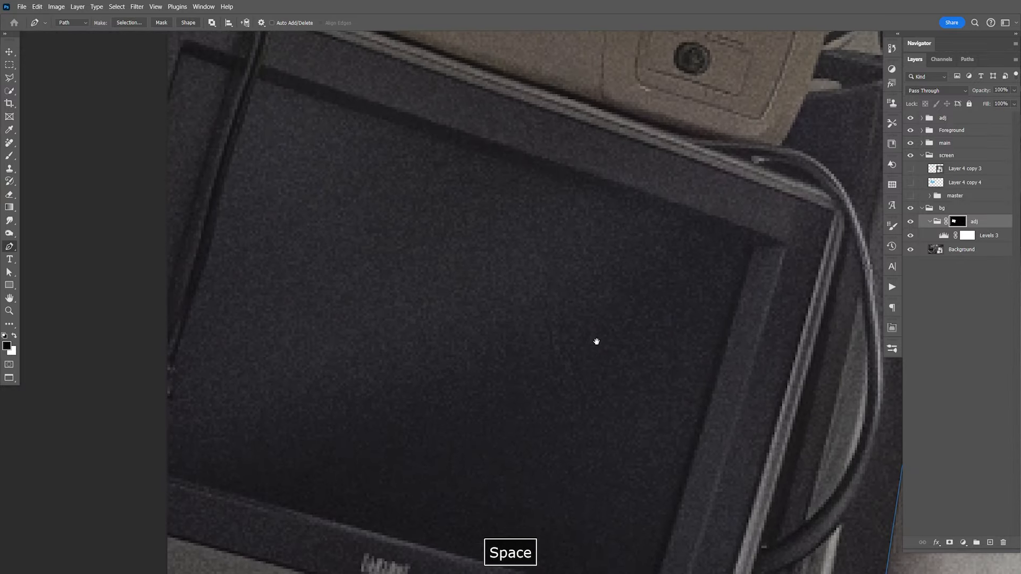
{"action": "left_click", "coordinate": [257, 79]}
{"action": "left_click", "coordinate": [745, 248]}
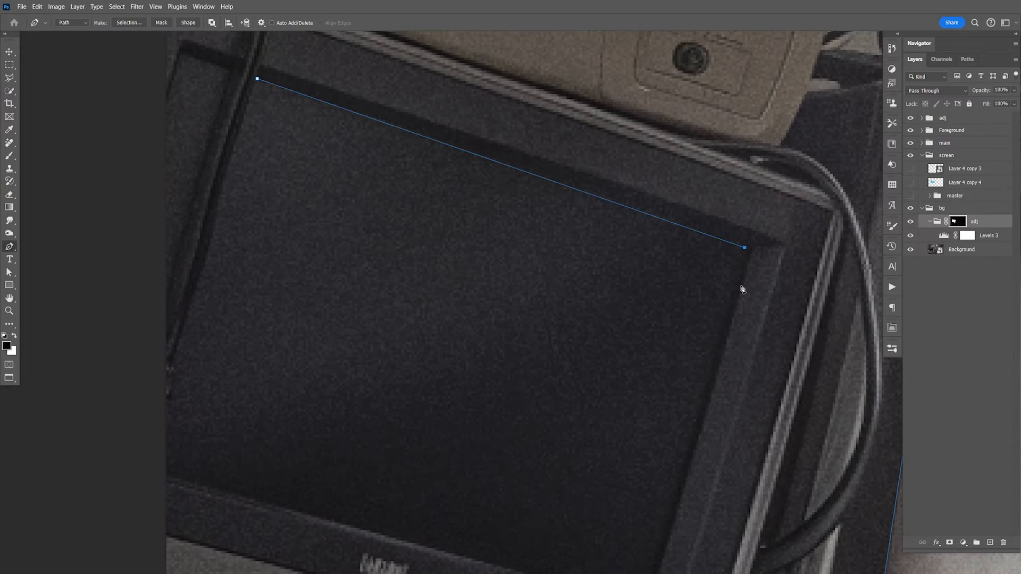
{"action": "key", "text": "ctrl+z"}
{"action": "left_click_drag", "start_coordinate": [530, 171], "coordinate": [641, 206]}
{"action": "left_click", "coordinate": [745, 248]}
{"action": "key", "text": "space"}
{"action": "left_click_drag", "start_coordinate": [683, 439], "coordinate": [731, 169]}
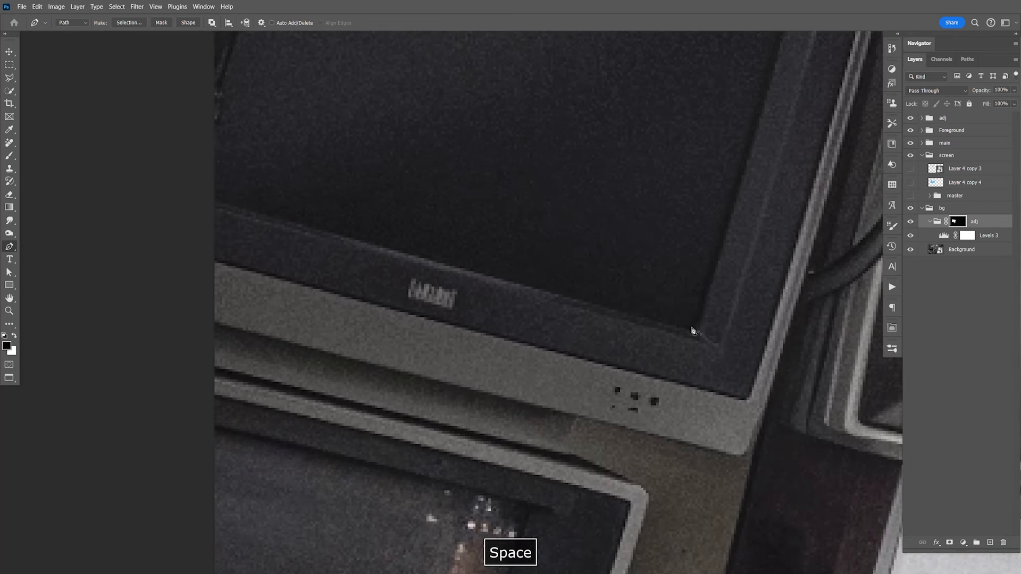
{"action": "left_click", "coordinate": [691, 327]}
Step: Carry the path past the image's left border and close it up along the right side of the cable
{"action": "left_click_drag", "start_coordinate": [380, 245], "coordinate": [413, 304]}
{"action": "key", "text": "space"}
{"action": "left_click", "coordinate": [347, 297]}
{"action": "left_click", "coordinate": [352, 224]}
{"action": "key", "text": "space"}
{"action": "left_click_drag", "start_coordinate": [414, 85], "coordinate": [365, 211]}
{"action": "left_click", "coordinate": [393, 128]}
{"action": "left_click", "coordinate": [403, 98]}
Step: Trace a separate closed path around the narrow glass section left of the cable, extending beyond the image's left border
{"action": "key", "text": "space"}
{"action": "left_click_drag", "start_coordinate": [407, 145], "coordinate": [453, 230]}
{"action": "left_click_drag", "start_coordinate": [339, 234], "coordinate": [340, 229]}
{"action": "left_click", "coordinate": [359, 197]}
{"action": "left_click", "coordinate": [373, 155]}
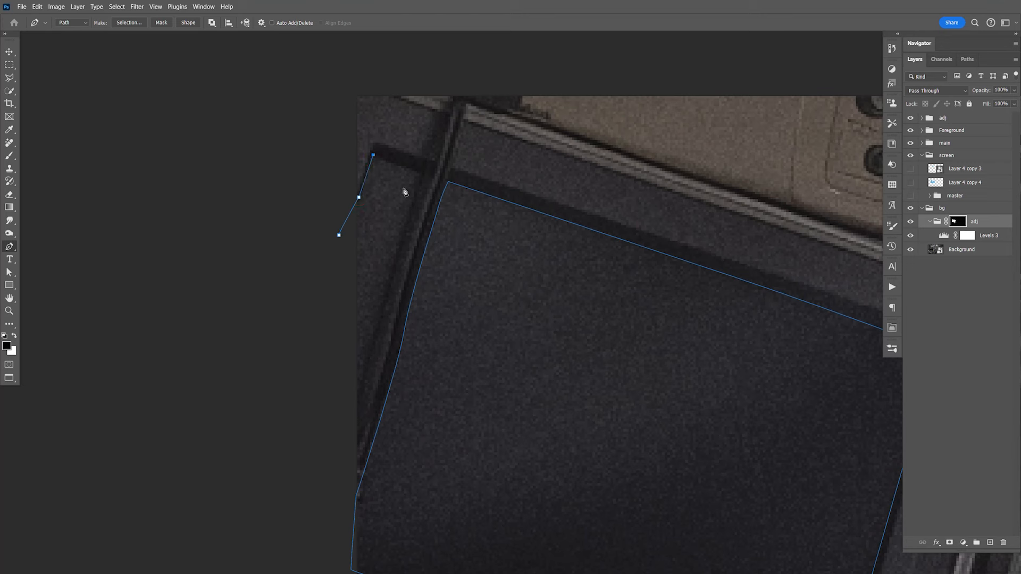
{"action": "left_click", "coordinate": [434, 177]}
{"action": "left_click_drag", "start_coordinate": [401, 310], "coordinate": [389, 344]}
{"action": "left_click_drag", "start_coordinate": [366, 427], "coordinate": [345, 477]}
{"action": "left_click", "coordinate": [340, 465]}
{"action": "left_click", "coordinate": [303, 273]}
{"action": "left_click", "coordinate": [339, 235]}
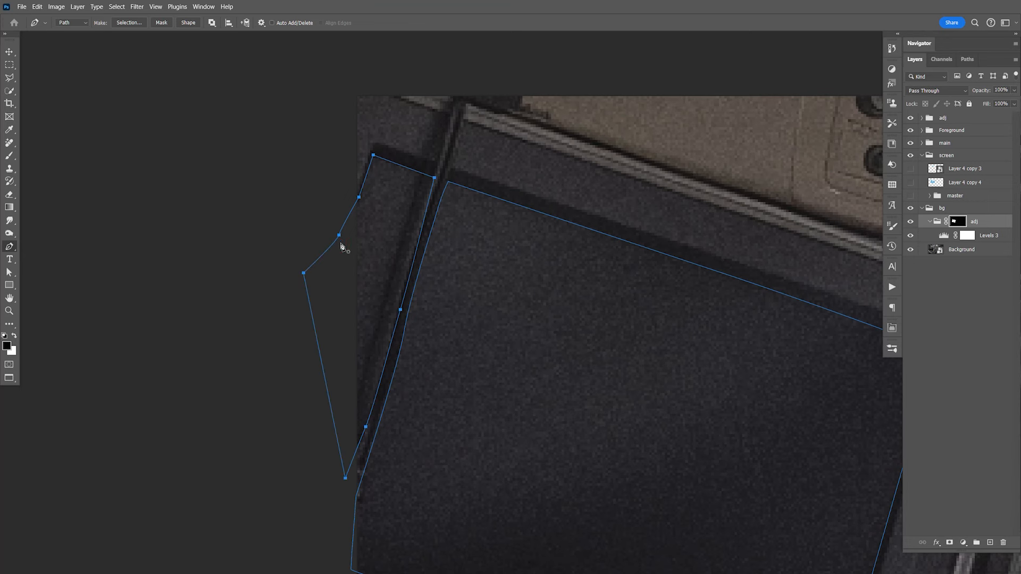
{"action": "key", "text": "space"}
{"action": "left_click_drag", "start_coordinate": [524, 347], "coordinate": [442, 303]}
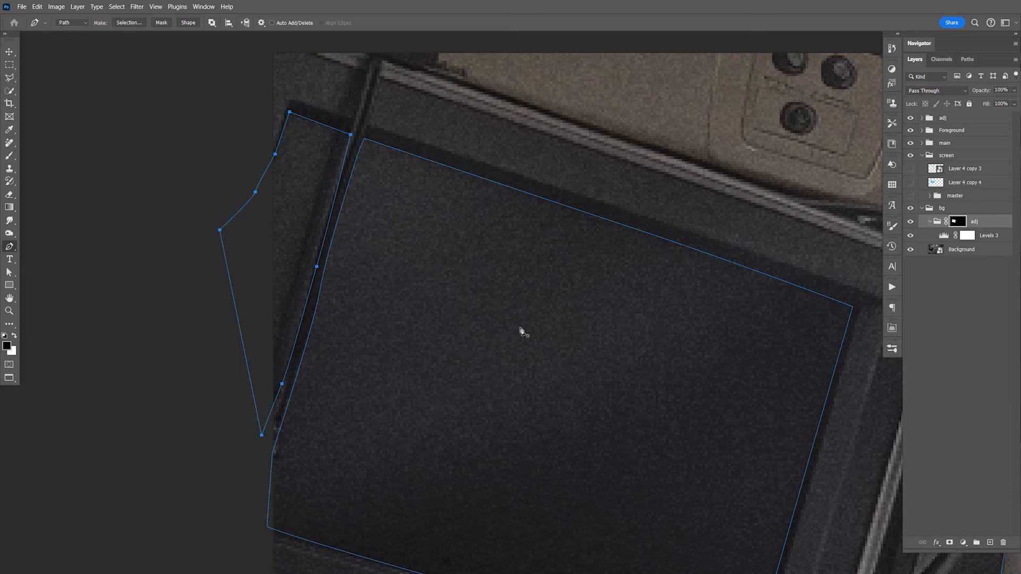
{"action": "key", "text": "space"}
{"action": "left_click_drag", "start_coordinate": [522, 351], "coordinate": [506, 330]}
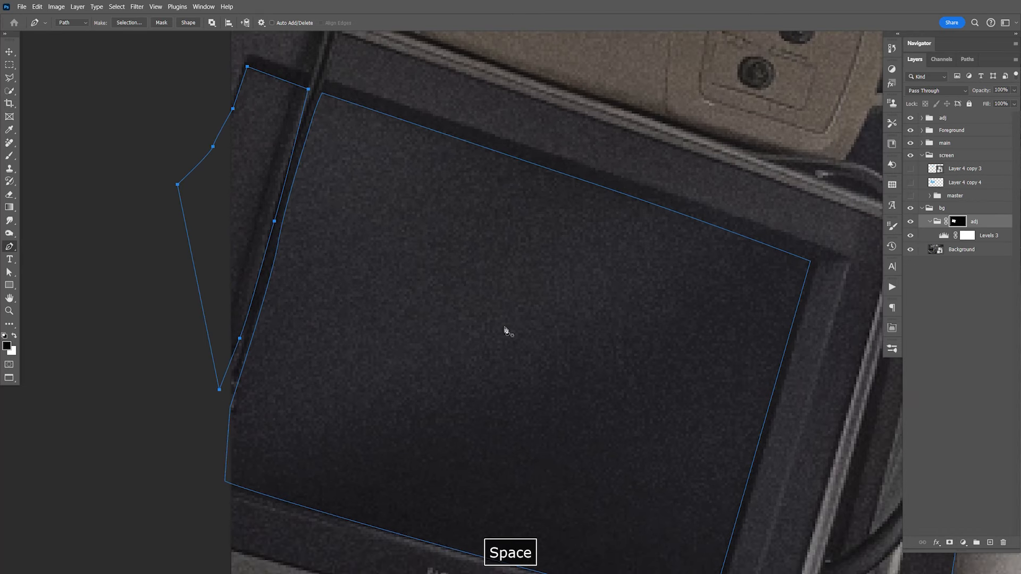
{"action": "left_click_drag", "start_coordinate": [640, 415], "coordinate": [645, 435]}
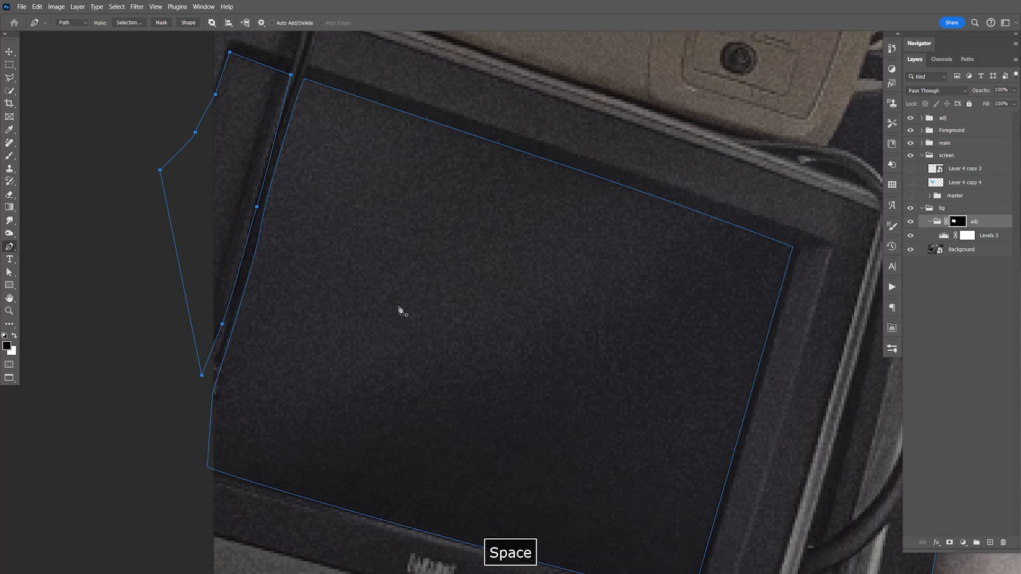
Step: Start a path on the far-left lower monitor from outside the image border, tracing the glass's top edge to the upper-right corner
{"action": "left_click_drag", "start_coordinate": [388, 282], "coordinate": [422, 249]}
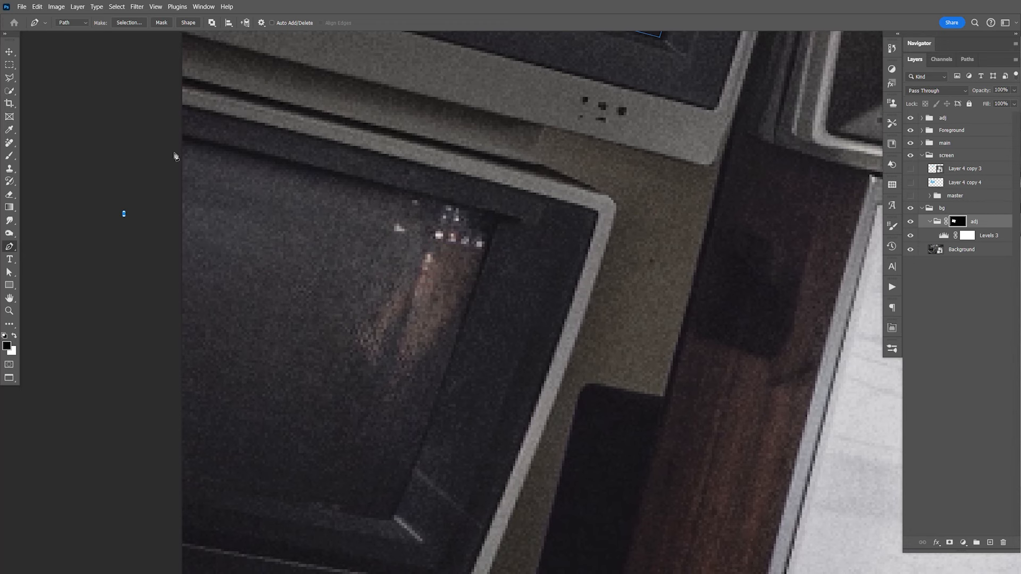
{"action": "left_click", "coordinate": [181, 140]}
{"action": "left_click", "coordinate": [428, 201]}
{"action": "left_click", "coordinate": [479, 216]}
{"action": "left_click", "coordinate": [497, 222]}
Step: Continue the path down the lower monitor's right glass edge and around its lower-right corner onto the bottom edge
{"action": "left_click_drag", "start_coordinate": [493, 257], "coordinate": [519, 269]}
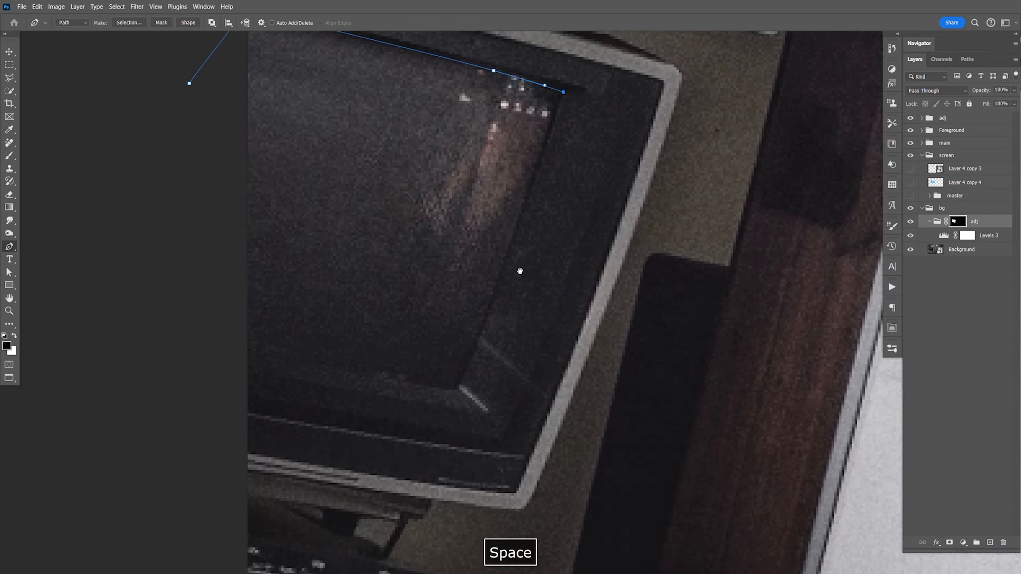
{"action": "left_click", "coordinate": [496, 282]}
{"action": "left_click", "coordinate": [475, 340]}
{"action": "left_click", "coordinate": [457, 385]}
{"action": "left_click_drag", "start_coordinate": [436, 387], "coordinate": [423, 384]}
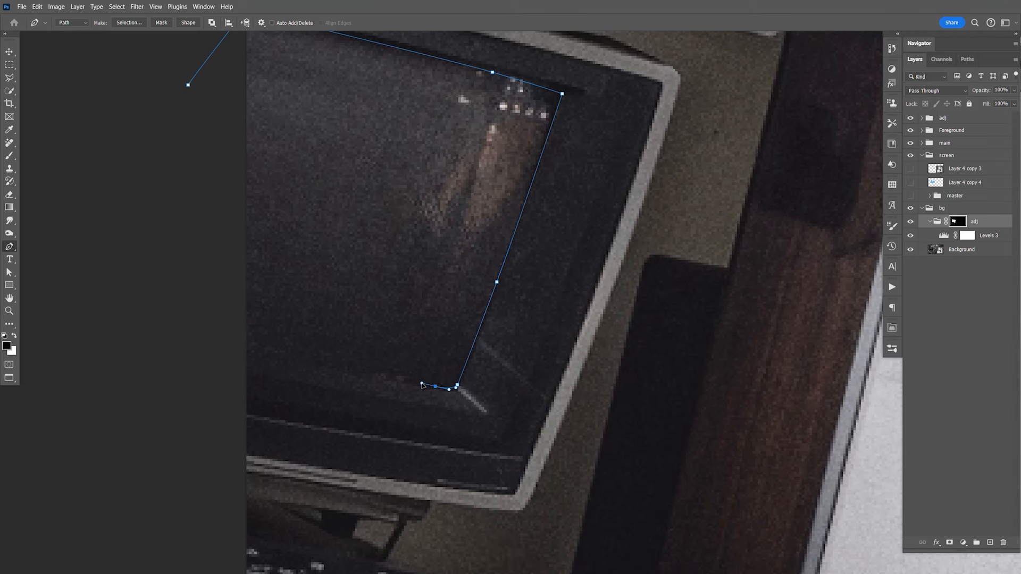
Step: Carry the lower monitor's path past the image's left border and close it at its starting anchor
{"action": "left_click", "coordinate": [227, 349]}
{"action": "left_click_drag", "start_coordinate": [228, 351], "coordinate": [226, 345]}
{"action": "left_click_drag", "start_coordinate": [173, 149], "coordinate": [173, 141]}
{"action": "left_click", "coordinate": [188, 85]}
Step: Start a path on the top-edge monitor above the whiteboard from outside the image, tracing its left glass edge and lower-left corner
{"action": "key", "text": "space"}
{"action": "left_click_drag", "start_coordinate": [677, 163], "coordinate": [468, 230]}
{"action": "left_click_drag", "start_coordinate": [761, 351], "coordinate": [453, 230]}
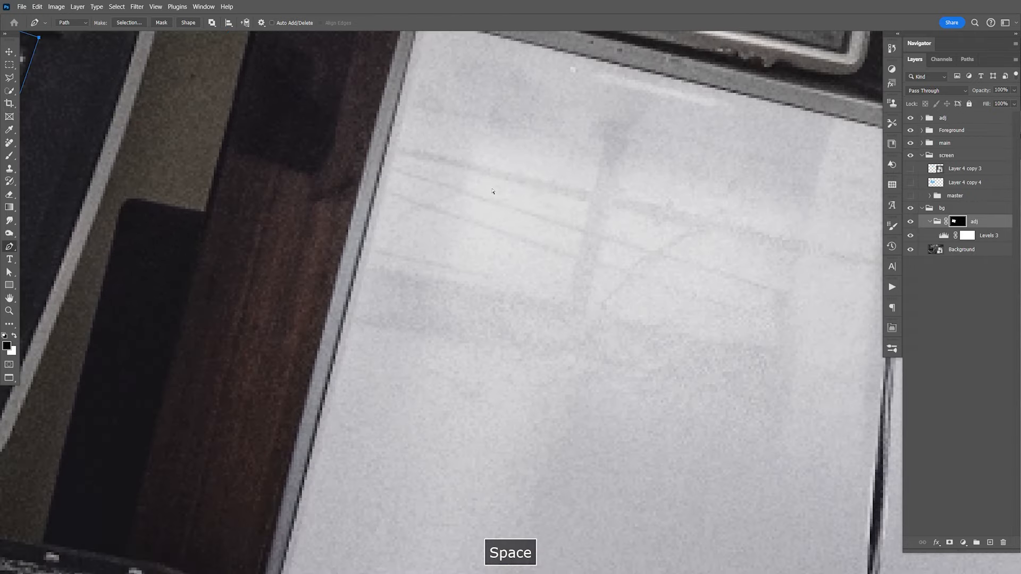
{"action": "key", "text": "ctrl+minus"}
{"action": "key", "text": "ctrl+minus"}
{"action": "key", "text": "ctrl+minus"}
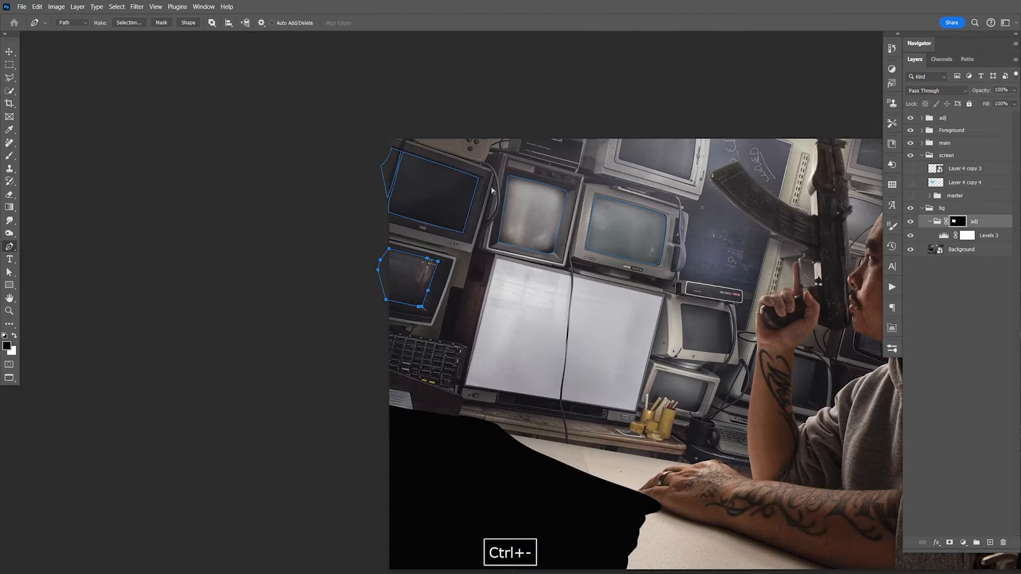
{"action": "key", "text": "ctrl+equal"}
{"action": "key", "text": "ctrl+equal"}
{"action": "key", "text": "ctrl+equal"}
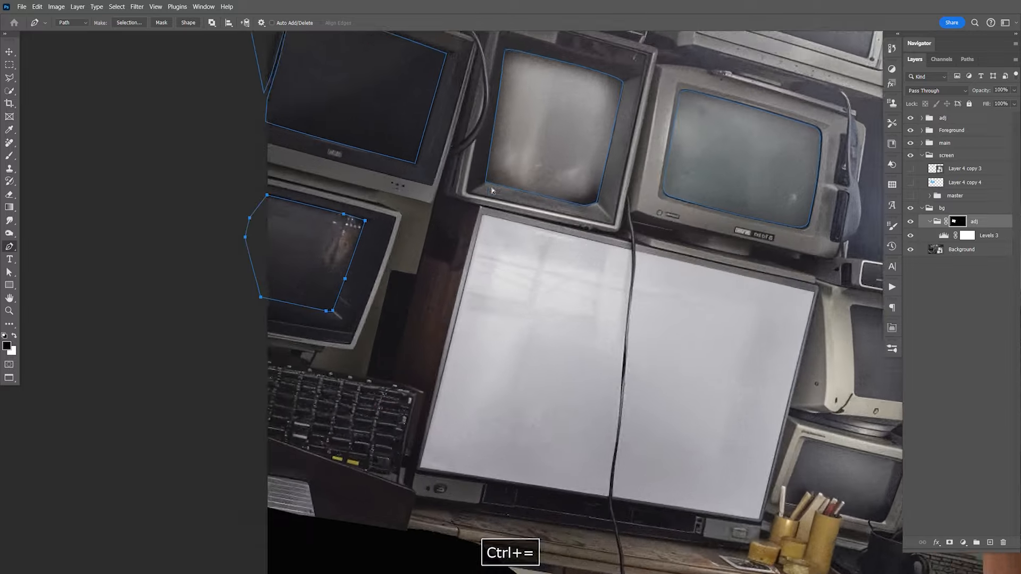
{"action": "key", "text": "space"}
{"action": "left_click_drag", "start_coordinate": [495, 193], "coordinate": [298, 457]}
{"action": "left_click_drag", "start_coordinate": [615, 244], "coordinate": [595, 260]}
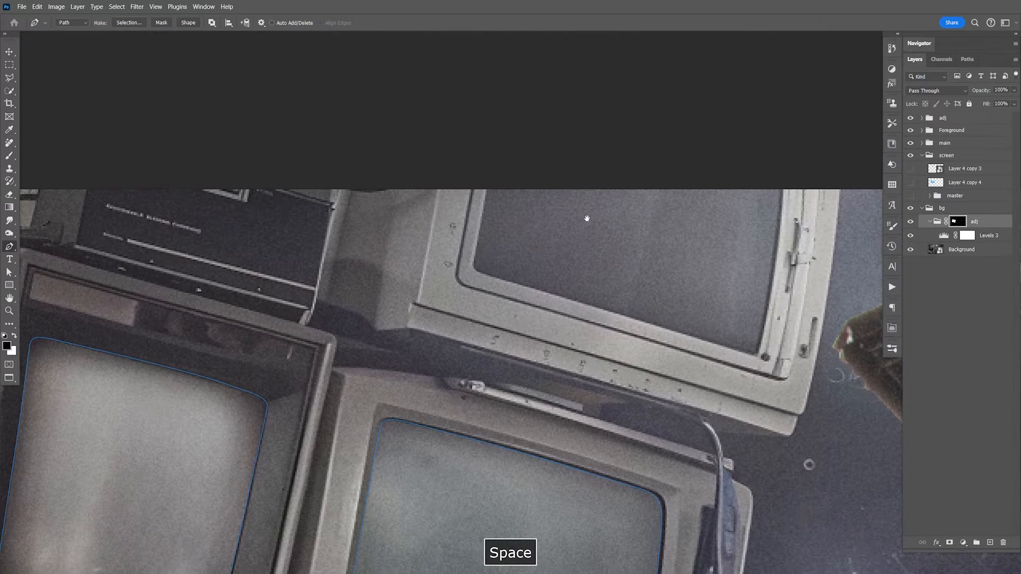
{"action": "left_click_drag", "start_coordinate": [486, 189], "coordinate": [517, 131]}
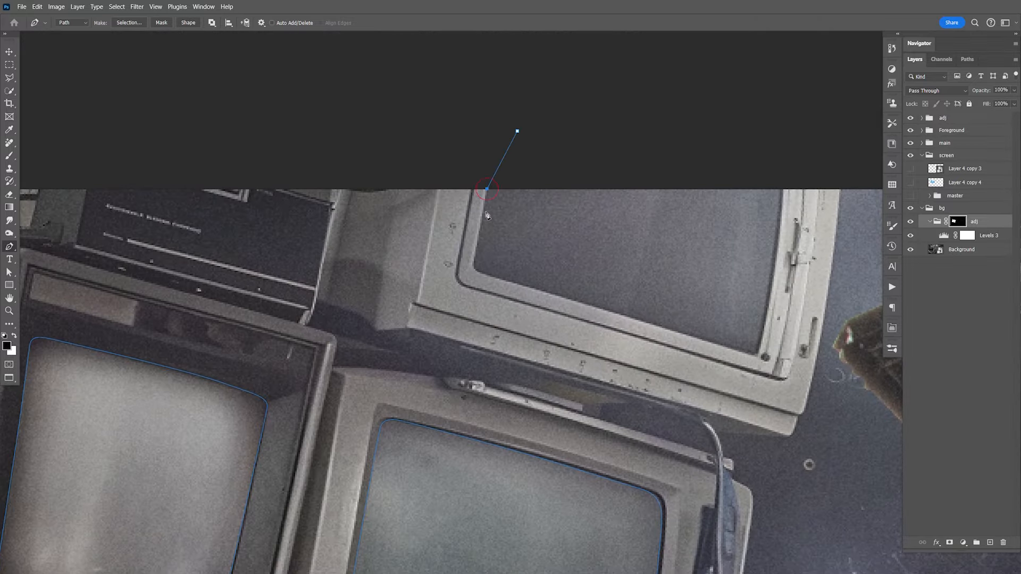
{"action": "key", "text": "ctrl+equal"}
{"action": "key", "text": "ctrl+equal"}
{"action": "key", "text": "ctrl+equal"}
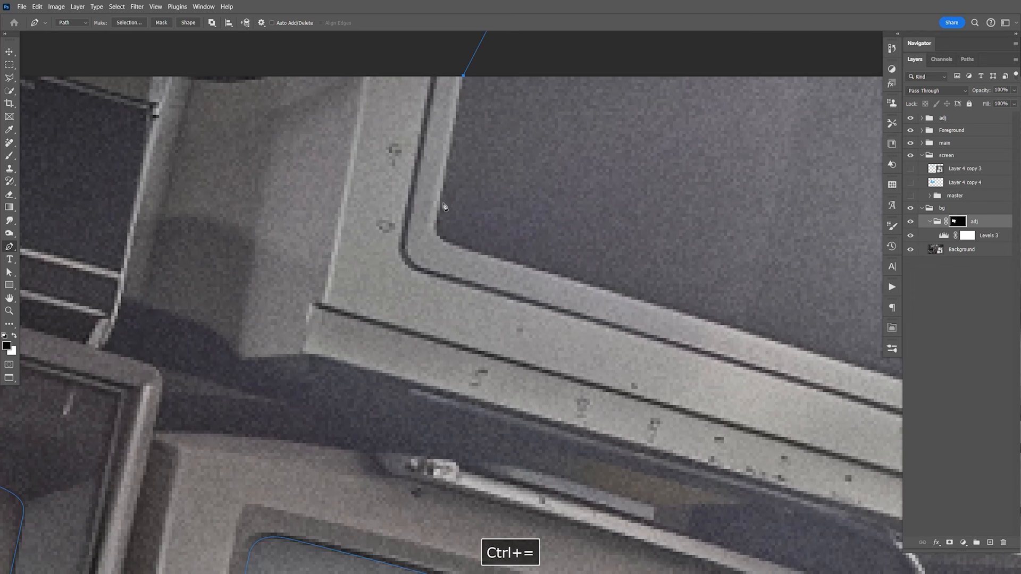
{"action": "left_click_drag", "start_coordinate": [442, 205], "coordinate": [438, 221]}
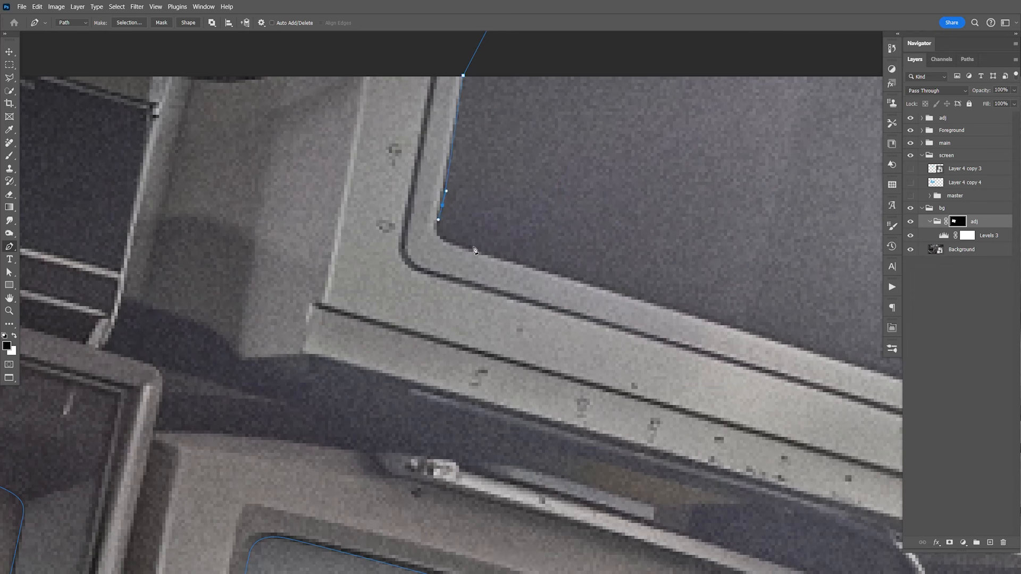
{"action": "key", "text": "ctrl+z"}
{"action": "left_click_drag", "start_coordinate": [466, 248], "coordinate": [504, 257]}
Step: Trace the top monitor's bottom and right glass edges and close the path above the image's top border
{"action": "key", "text": "space"}
{"action": "left_click_drag", "start_coordinate": [620, 327], "coordinate": [258, 267]}
{"action": "left_click_drag", "start_coordinate": [540, 315], "coordinate": [631, 339]}
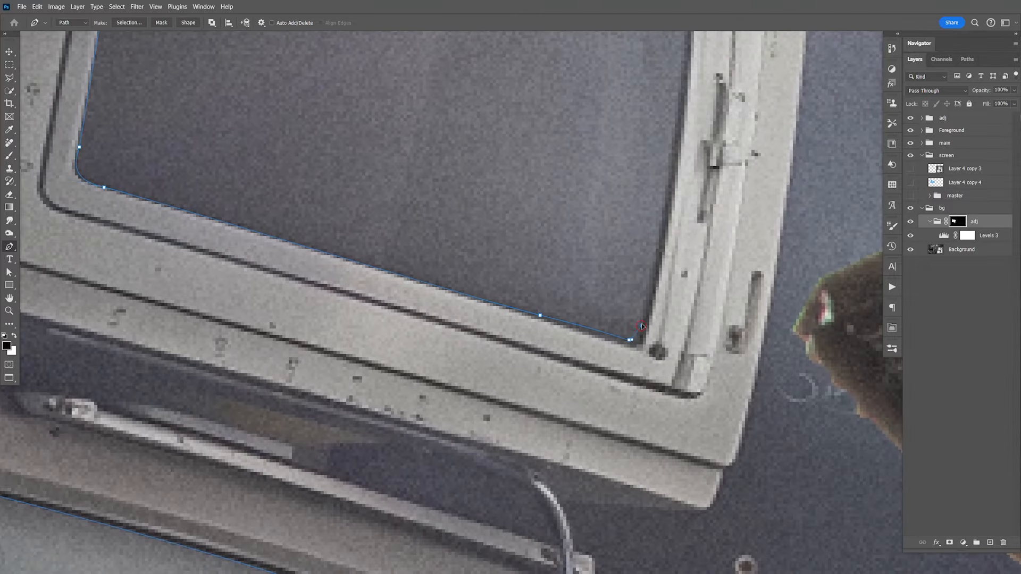
{"action": "left_click_drag", "start_coordinate": [684, 78], "coordinate": [672, 253]}
{"action": "left_click_drag", "start_coordinate": [675, 176], "coordinate": [666, 138]}
{"action": "left_click", "coordinate": [267, 94]}
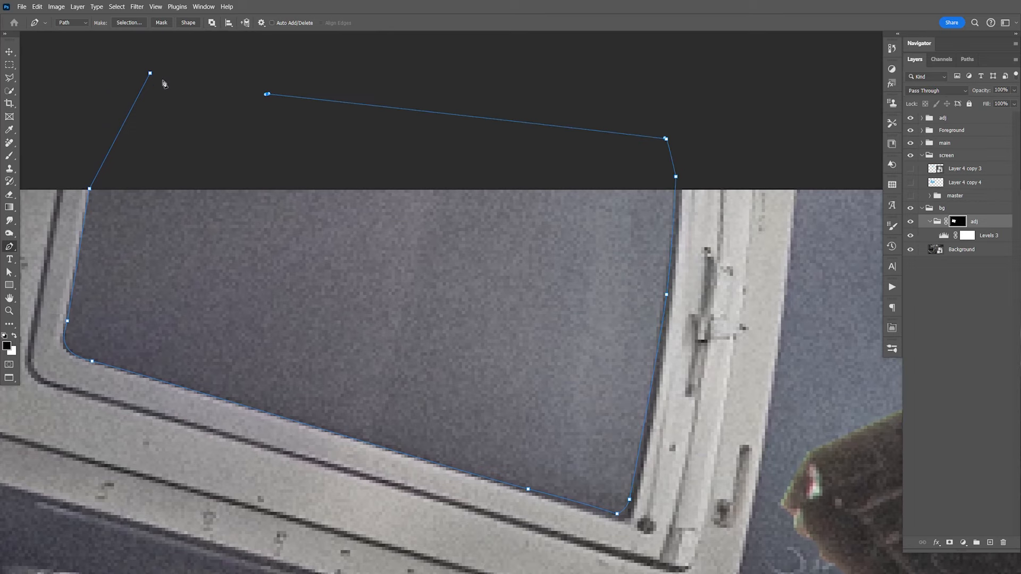
{"action": "left_click", "coordinate": [150, 73]}
Step: Load the traced screen paths as a selection and target the mask of the adj group inside bg
{"action": "key", "text": "ctrl+minus"}
{"action": "key", "text": "ctrl+minus"}
{"action": "key", "text": "ctrl+minus"}
{"action": "key", "text": "ctrl+minus"}
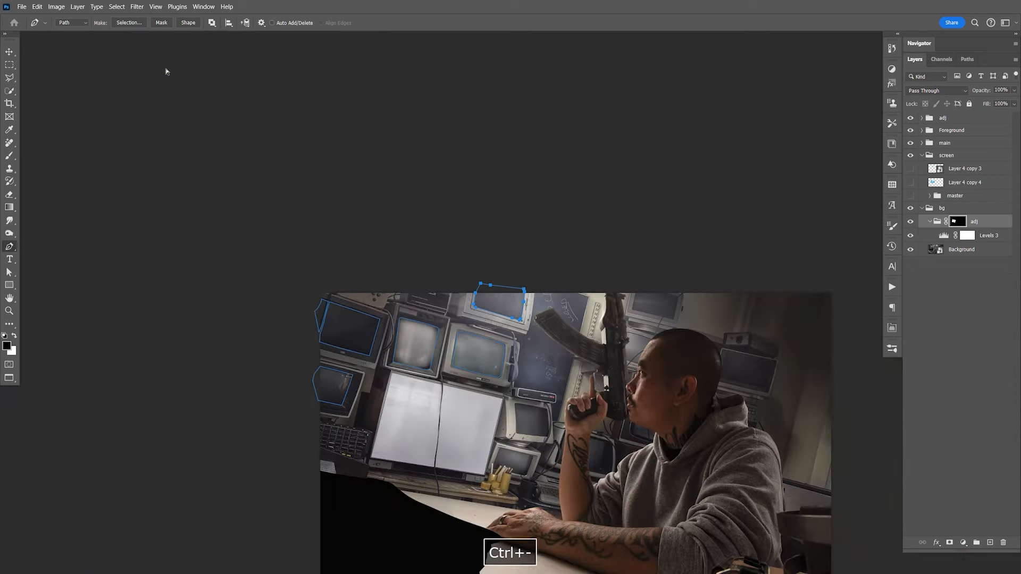
{"action": "left_click_drag", "start_coordinate": [541, 452], "coordinate": [531, 334]}
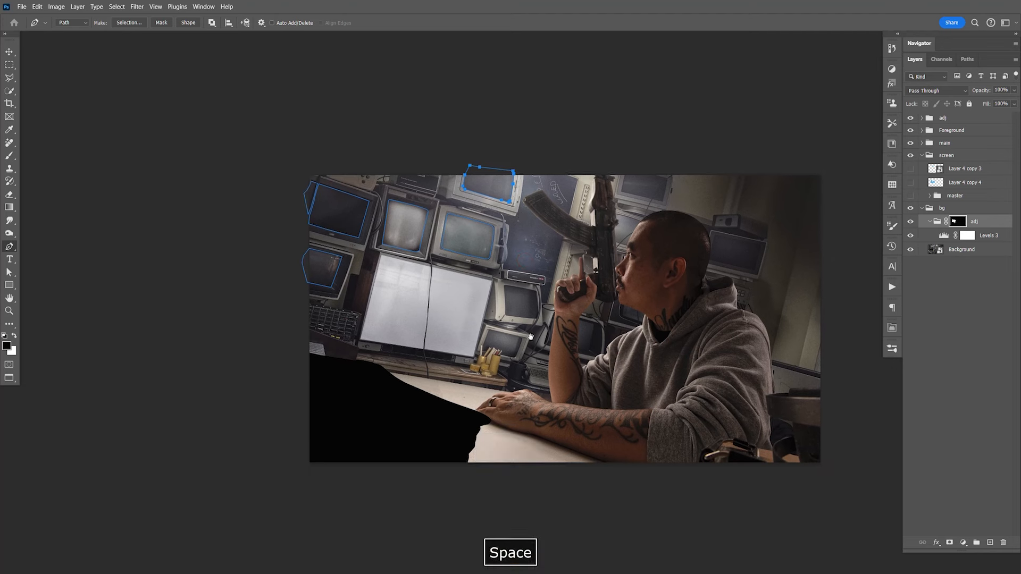
{"action": "left_click", "coordinate": [966, 60]}
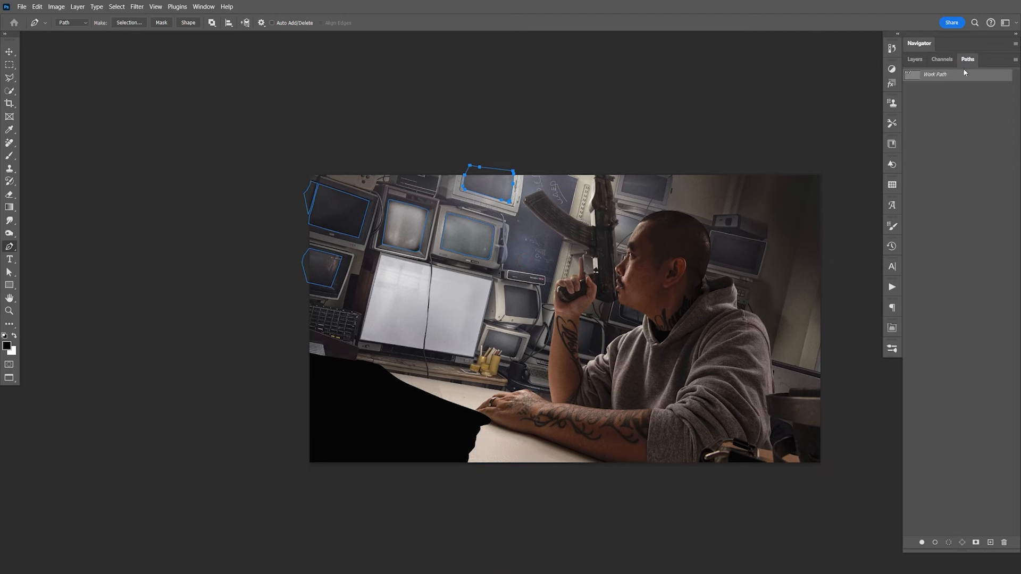
{"action": "left_click", "coordinate": [915, 81], "text": "ctrl"}
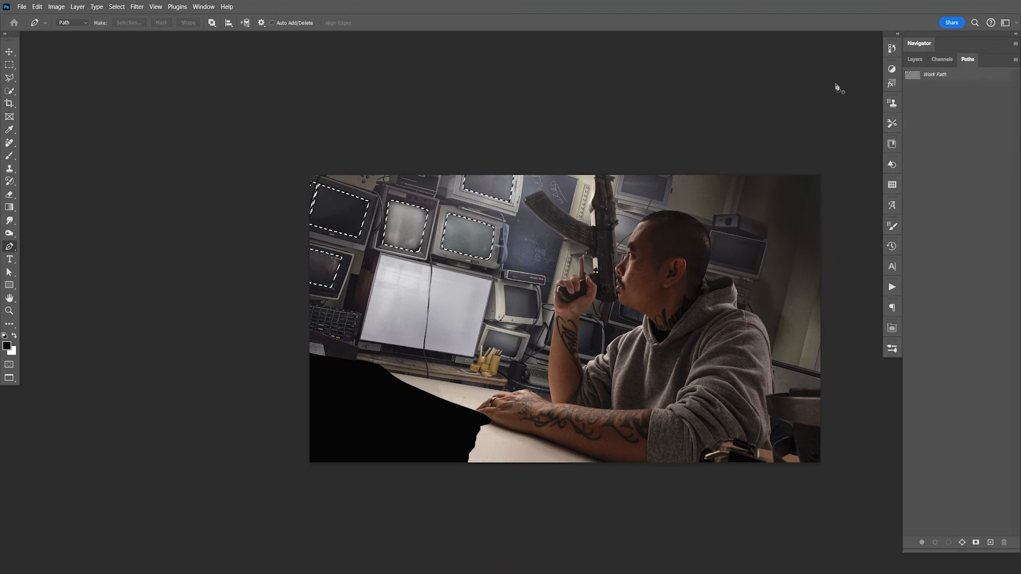
{"action": "left_click", "coordinate": [915, 60]}
{"action": "left_click", "coordinate": [957, 224]}
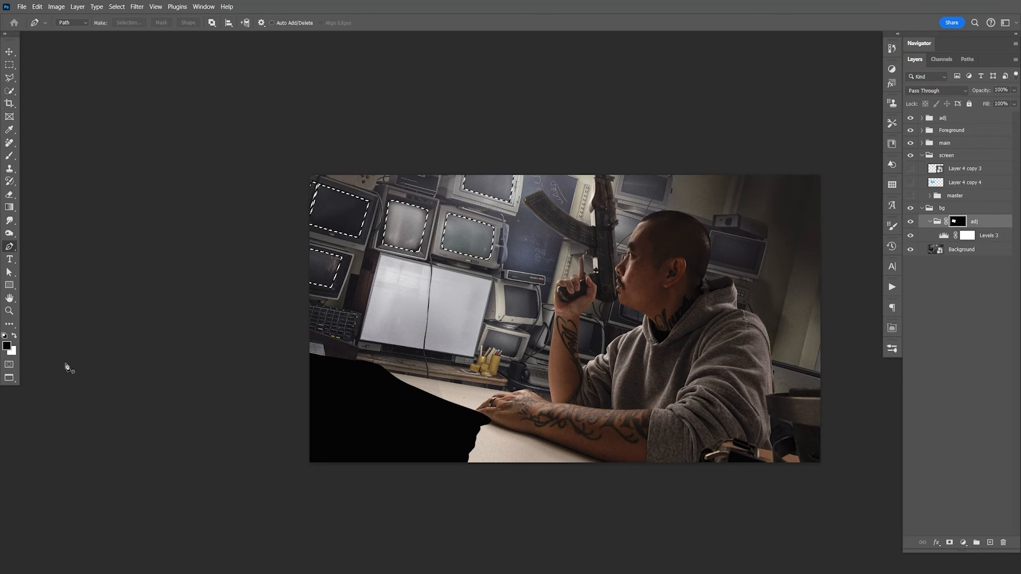
Step: Try to pick a red foreground colour while the adj group's mask is active
{"action": "key", "text": "x"}
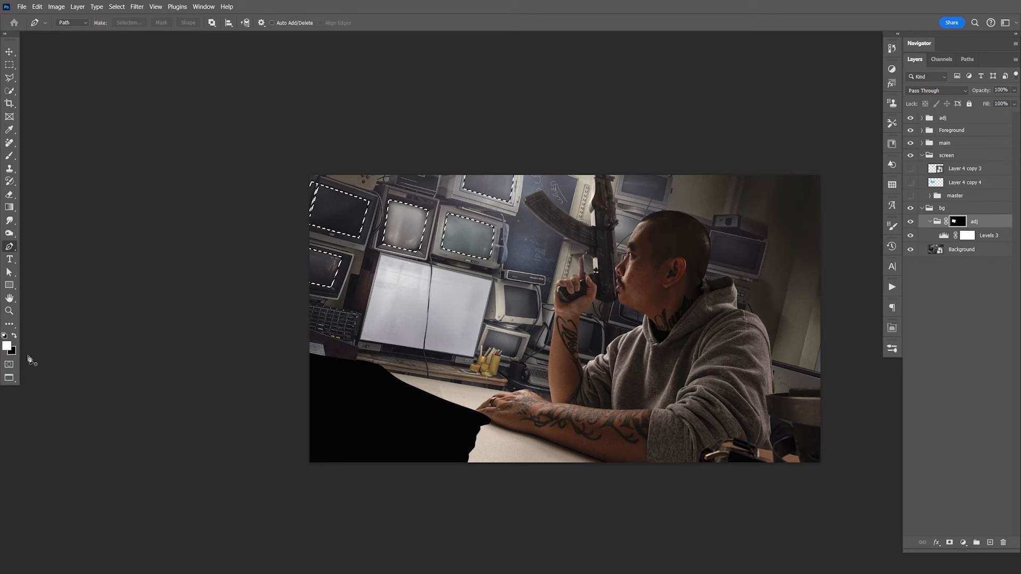
{"action": "left_click", "coordinate": [8, 346]}
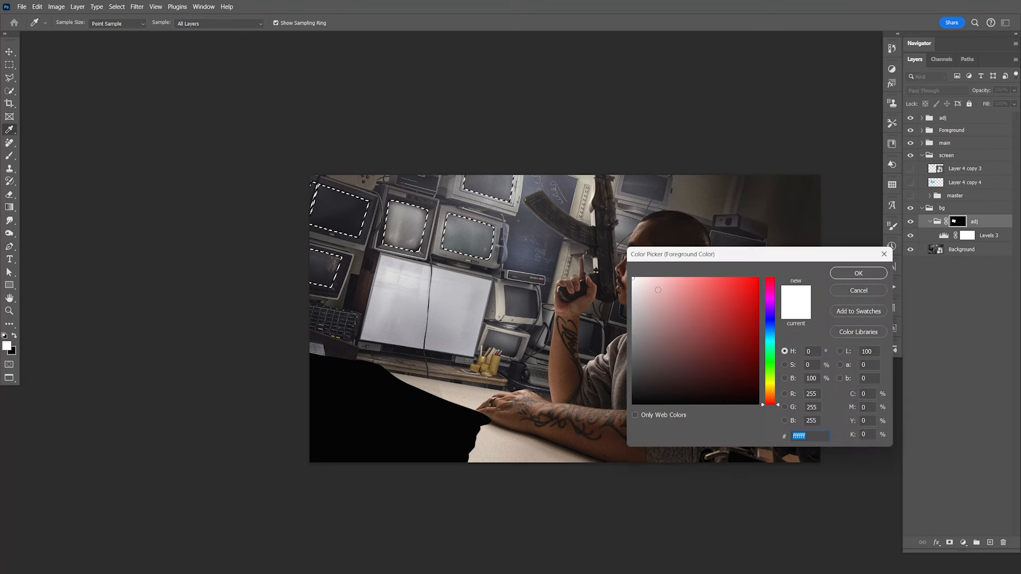
{"action": "left_click_drag", "start_coordinate": [747, 298], "coordinate": [830, 273]}
{"action": "left_click", "coordinate": [858, 274]}
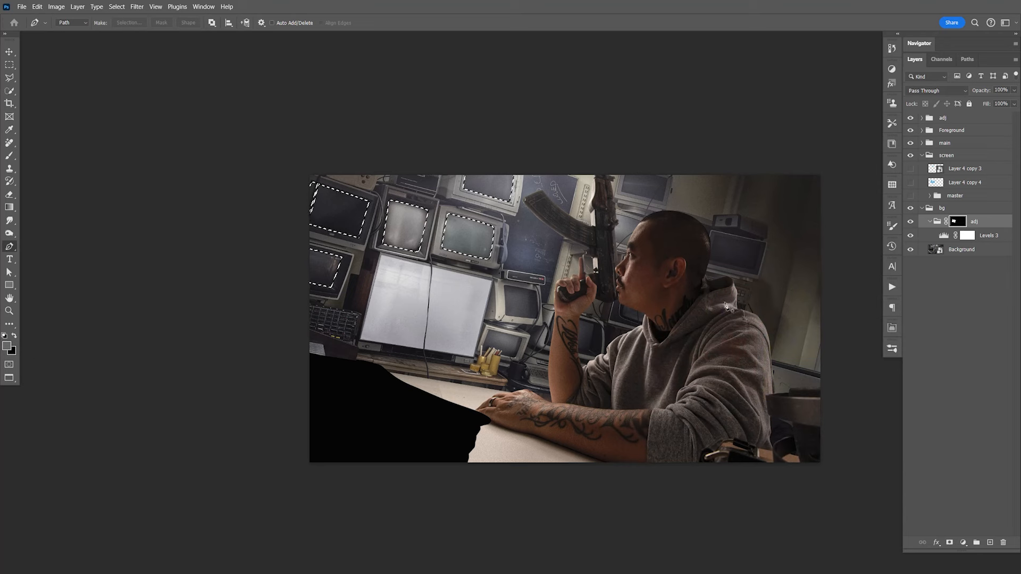
{"action": "left_click", "coordinate": [8, 346]}
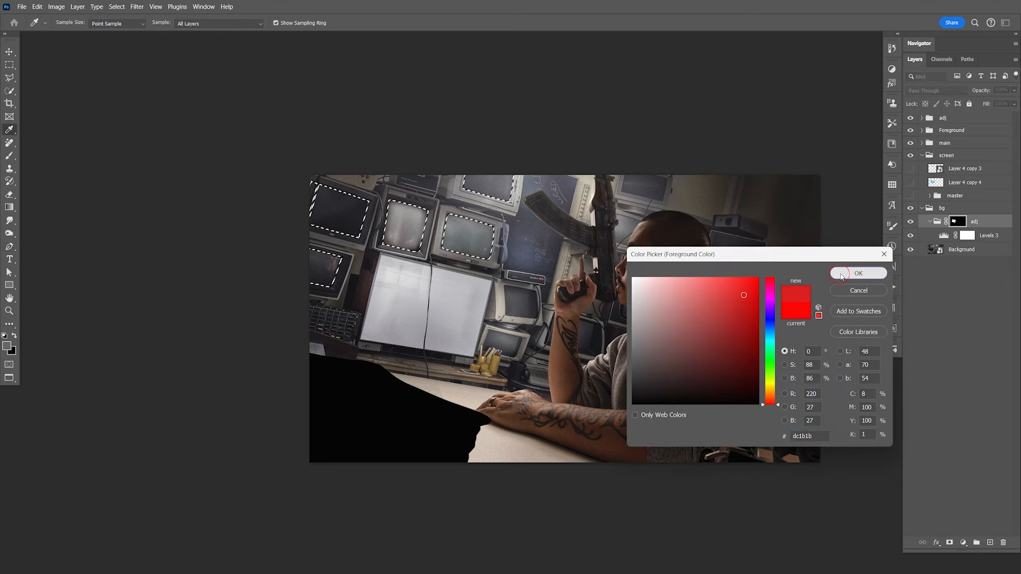
{"action": "left_click", "coordinate": [835, 275]}
{"action": "key", "text": "p"}
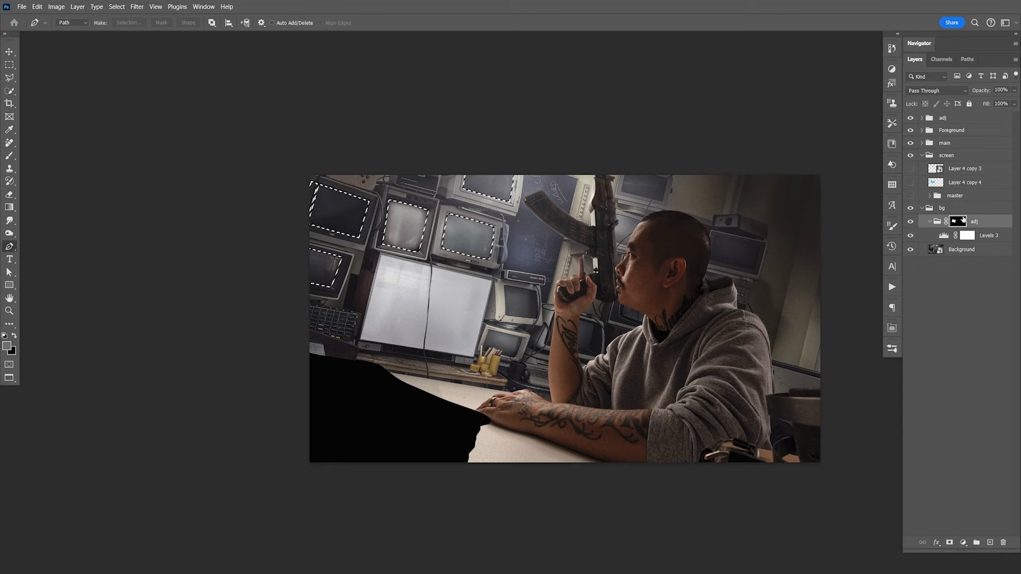
Step: Pick a red foreground colour with Layer 4 copy 4 selected and reset the colours to black and white
{"action": "left_click", "coordinate": [966, 186]}
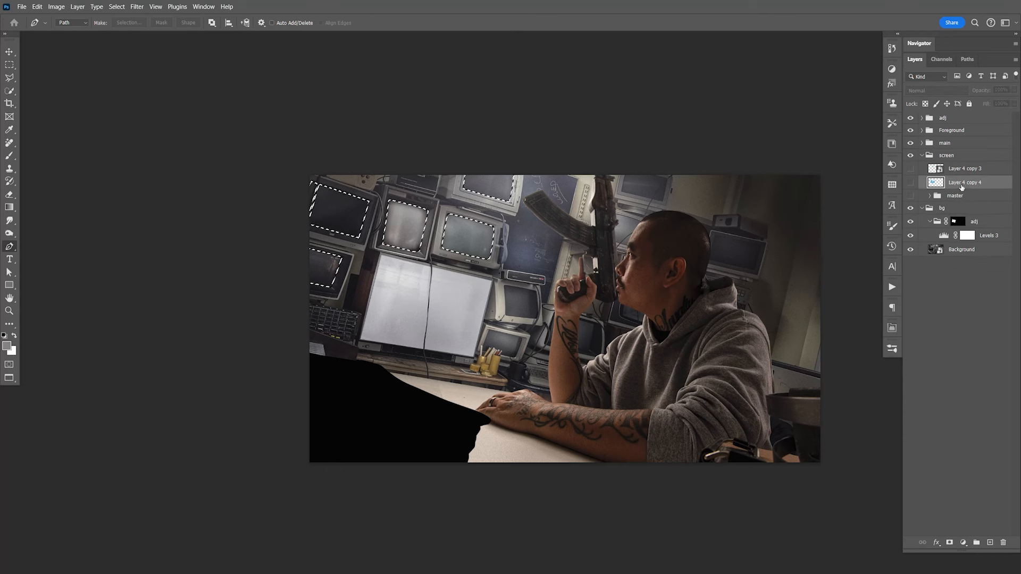
{"action": "left_click", "coordinate": [7, 346]}
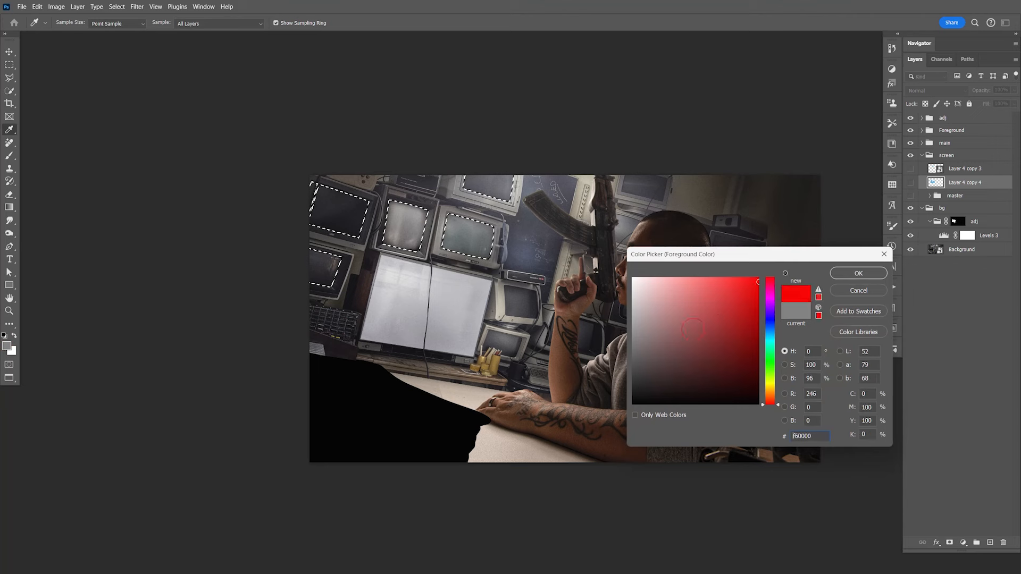
{"action": "left_click", "coordinate": [856, 272]}
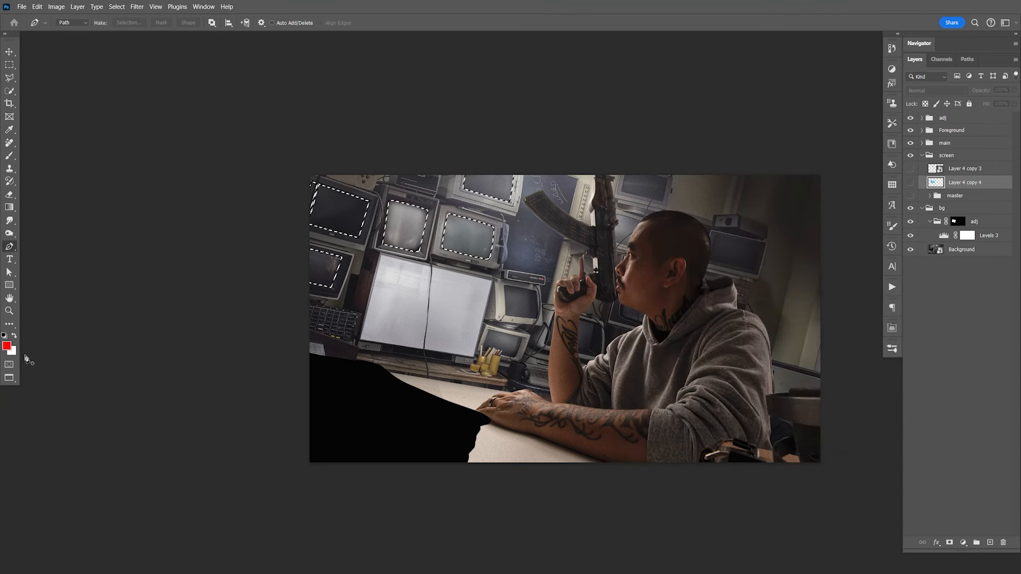
{"action": "key", "text": "d"}
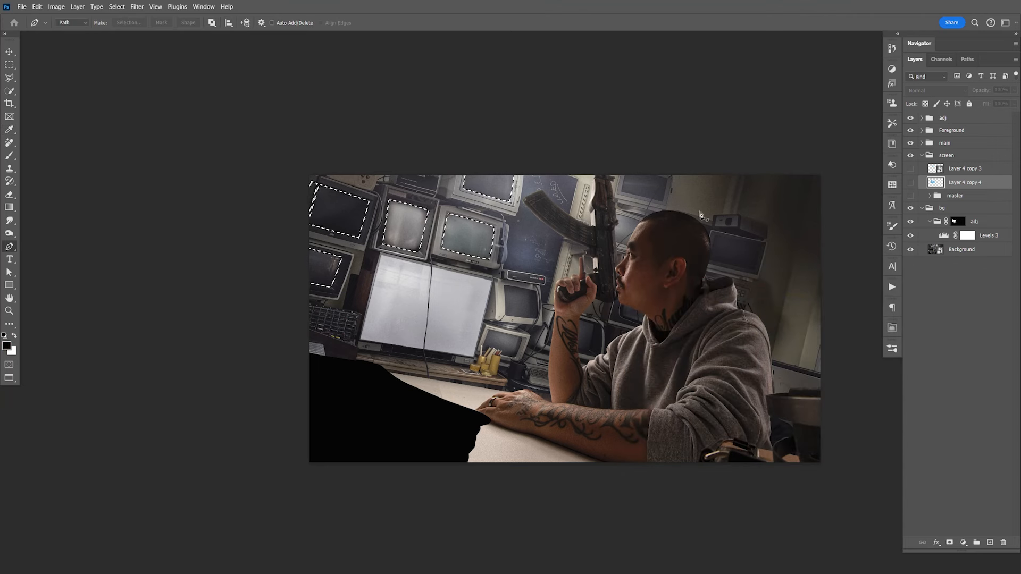
Step: Target the adj group's mask again and make white the foreground colour
{"action": "left_click", "coordinate": [958, 223]}
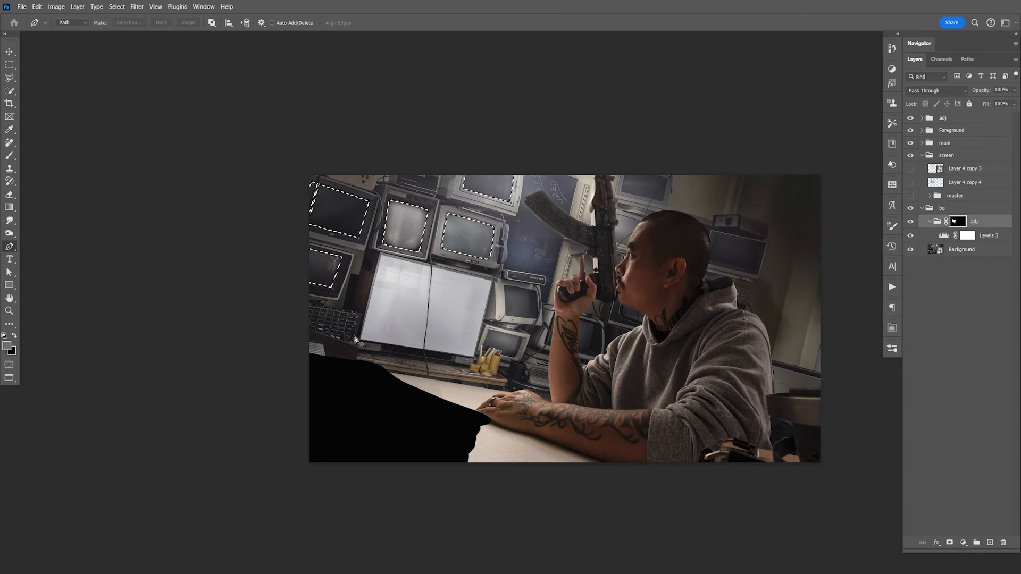
{"action": "key", "text": "x"}
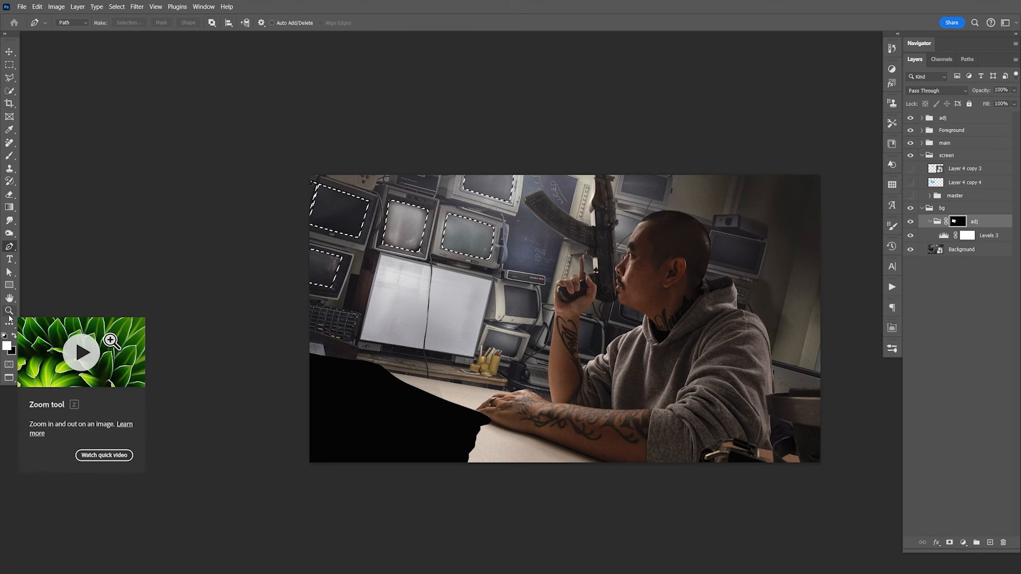
Step: Fill the selected monitor areas with white on the adj group's mask in the bg group, deselect, and save the document
{"action": "key", "text": "alt+BackSpace"}
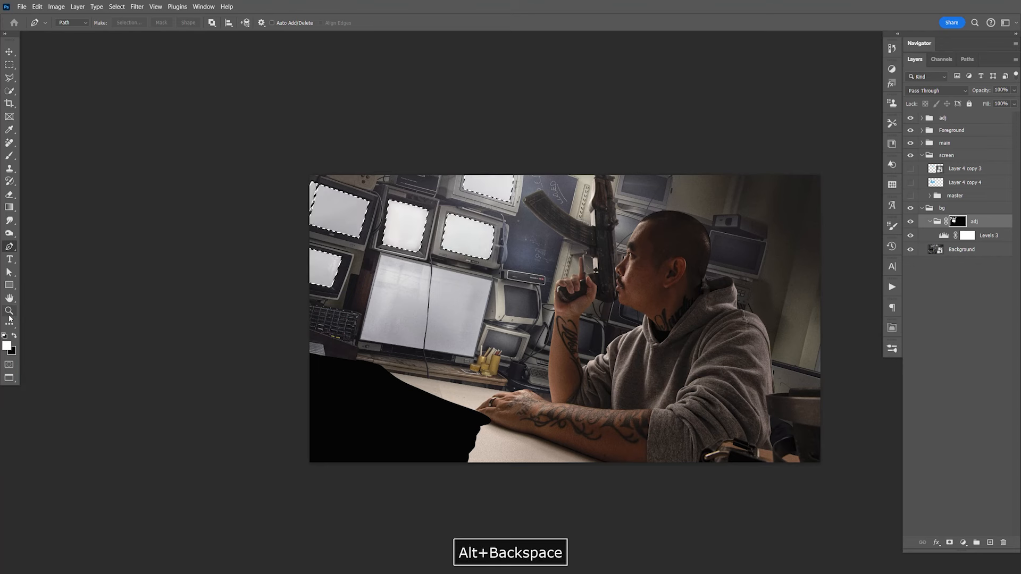
{"action": "key", "text": "ctrl+d"}
{"action": "key", "text": "v"}
{"action": "key", "text": "ctrl+s"}
{"action": "key", "text": "space"}
{"action": "left_click_drag", "start_coordinate": [684, 291], "coordinate": [673, 284]}
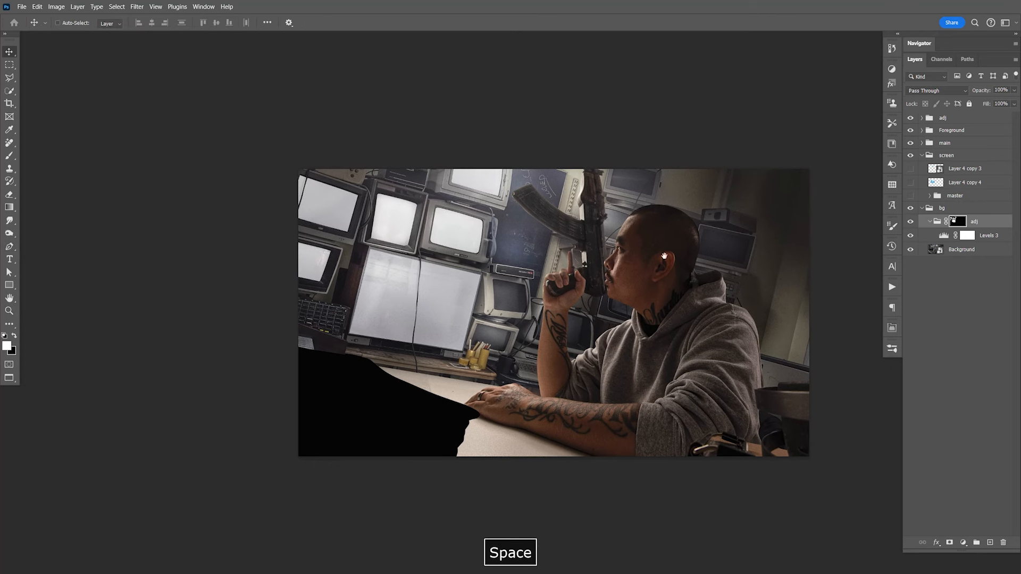
Step: Show and duplicate Layer 4 copy 4, hide the original, and move the duplicate into the bg group's adj group above Levels 3
{"action": "left_click", "coordinate": [910, 182]}
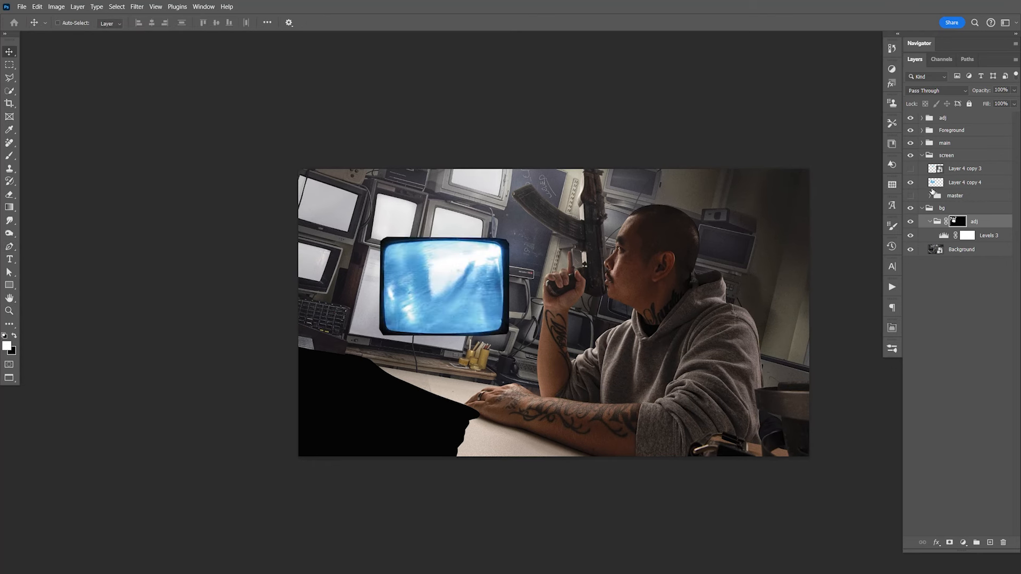
{"action": "left_click", "coordinate": [954, 183]}
{"action": "key", "text": "x"}
{"action": "key", "text": "ctrl+j"}
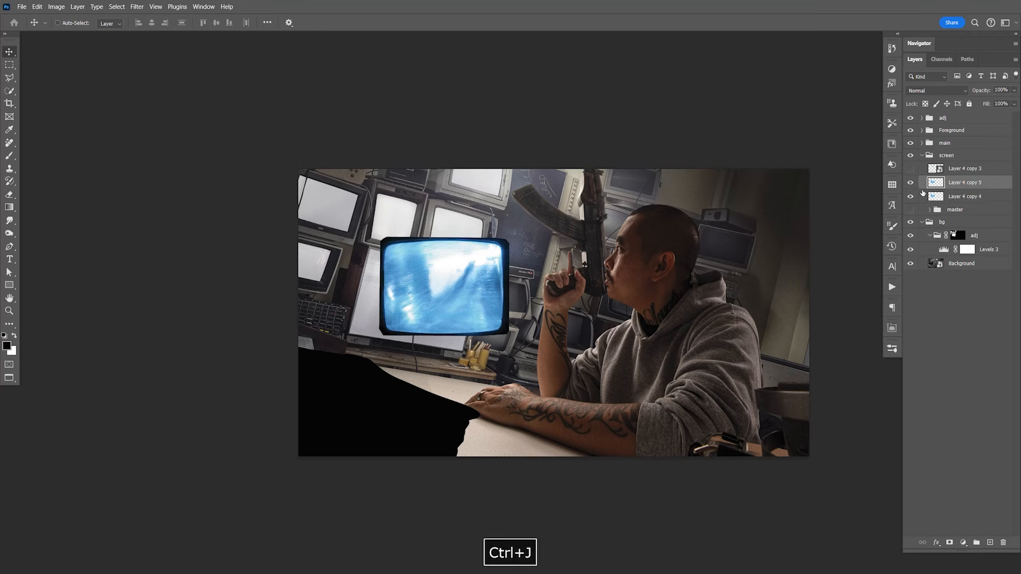
{"action": "left_click", "coordinate": [911, 196]}
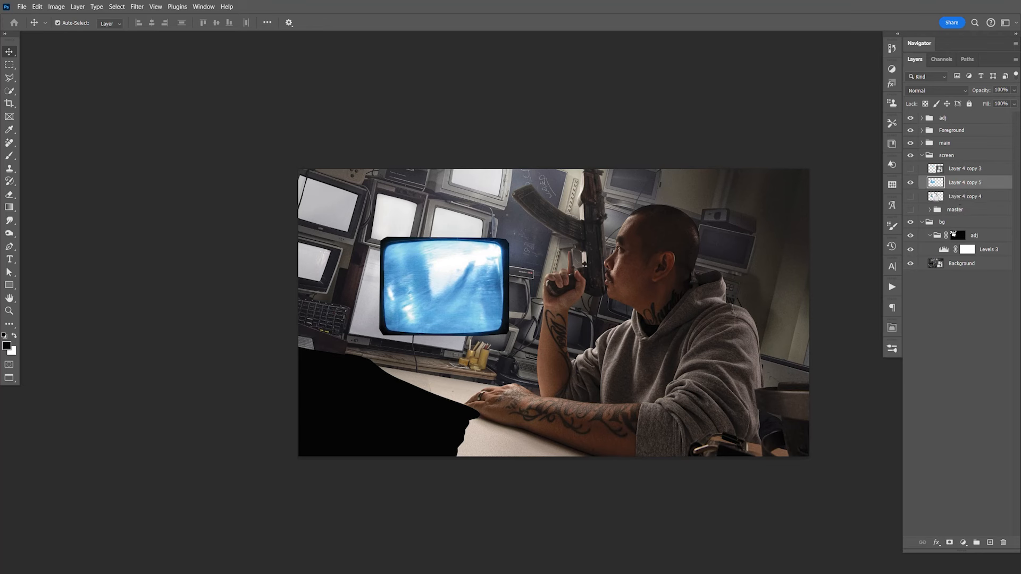
{"action": "left_click_drag", "start_coordinate": [969, 184], "coordinate": [953, 246]}
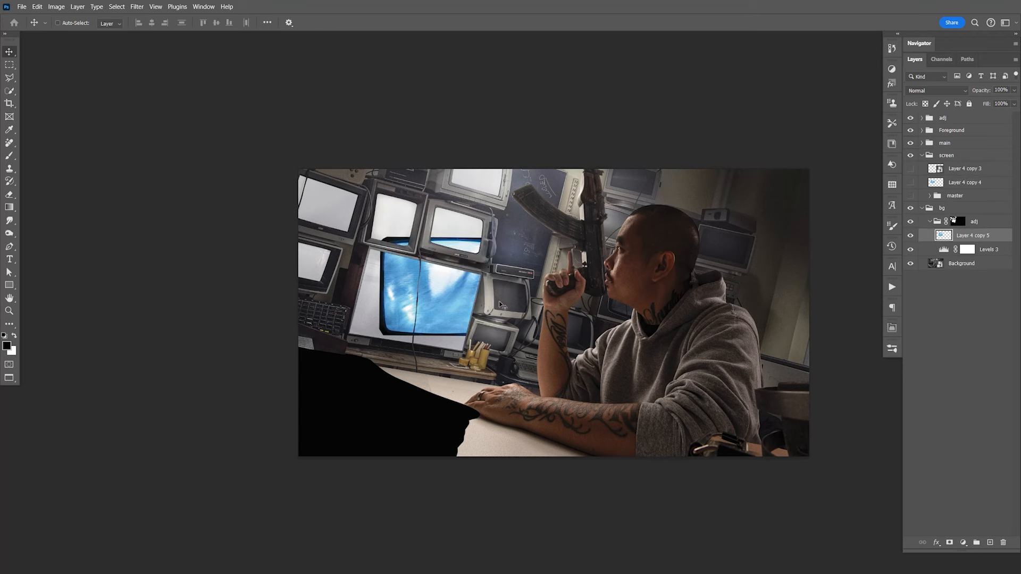
Step: Rotate, reposition and resize the blue screen texture so it fills the large tilted monitor
{"action": "key", "text": "ctrl+t"}
{"action": "left_click_drag", "start_coordinate": [540, 234], "coordinate": [553, 263]}
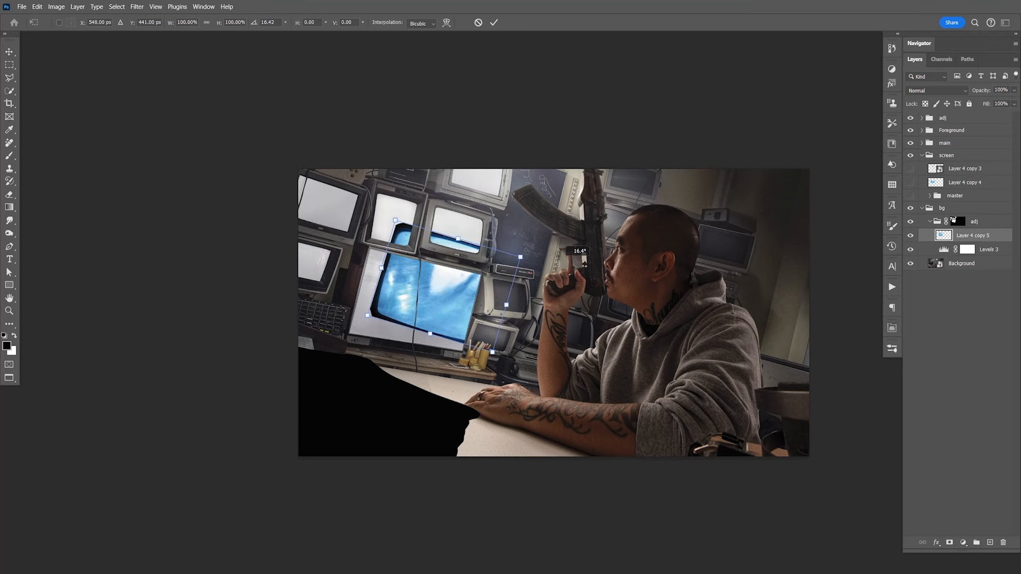
{"action": "left_click_drag", "start_coordinate": [463, 275], "coordinate": [428, 301]}
{"action": "left_click_drag", "start_coordinate": [507, 295], "coordinate": [505, 286]}
{"action": "left_click_drag", "start_coordinate": [450, 308], "coordinate": [459, 300]}
{"action": "left_click_drag", "start_coordinate": [363, 244], "coordinate": [361, 236]}
{"action": "key", "text": "Return"}
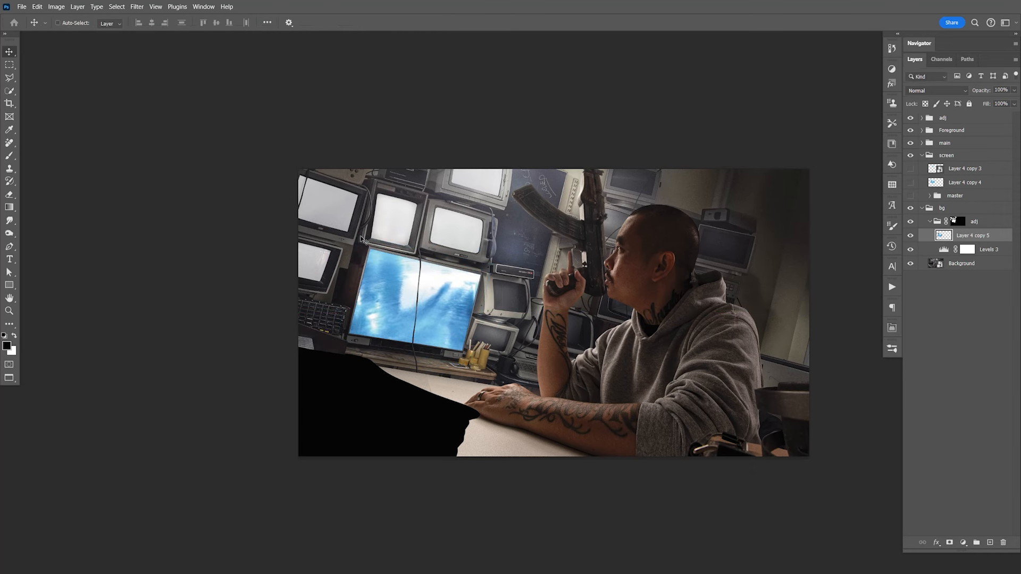
Step: Duplicate the screen texture and scale it down to about 42% over the small monitor above the large screen's right side
{"action": "key", "text": "ctrl+j"}
{"action": "key", "text": "ctrl+t"}
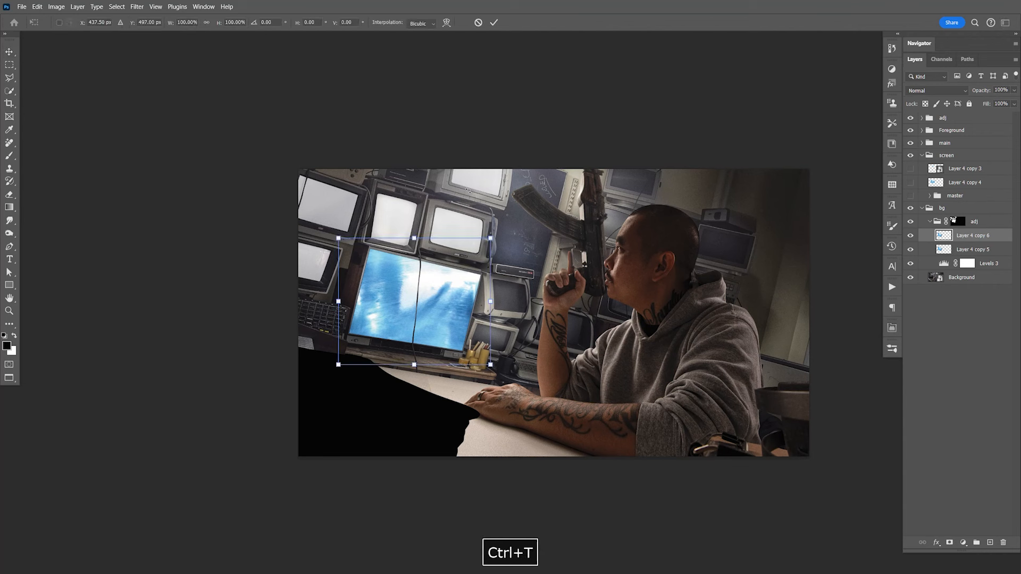
{"action": "mouse_move", "coordinate": [492, 239]}
{"action": "left_mouse_down"}
{"action": "mouse_move", "coordinate": [444, 276]}
{"action": "mouse_move", "coordinate": [486, 226]}
{"action": "left_mouse_up"}
{"action": "left_click_drag", "start_coordinate": [426, 206], "coordinate": [421, 202]}
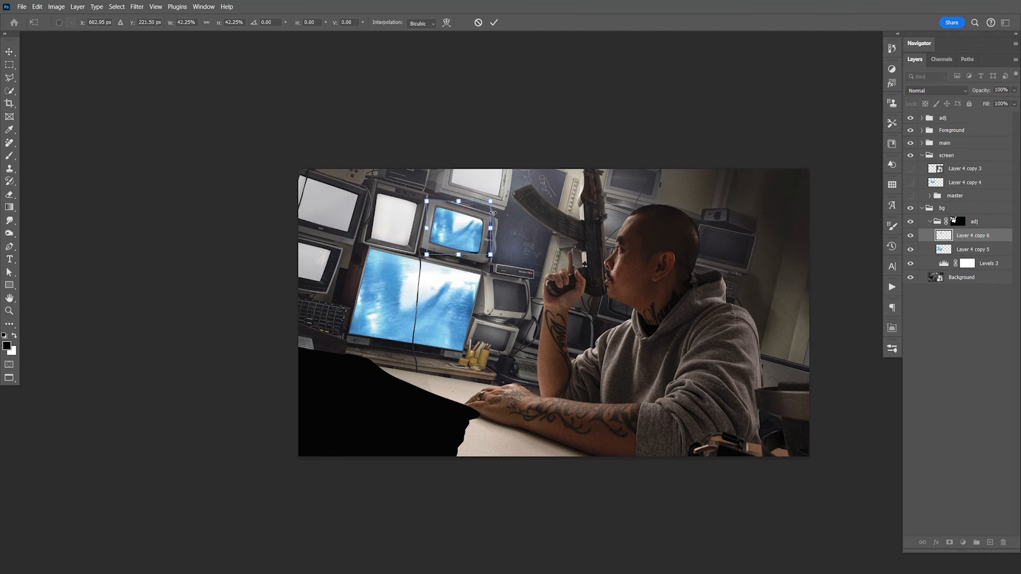
{"action": "left_click_drag", "start_coordinate": [499, 257], "coordinate": [492, 234]}
{"action": "key", "text": "Return"}
Step: Duplicate the small screen texture and place copies over the neighbouring monitors along the upper row
{"action": "key", "text": "z"}
{"action": "left_click", "coordinate": [509, 257]}
{"action": "left_click_drag", "start_coordinate": [509, 257], "coordinate": [559, 259]}
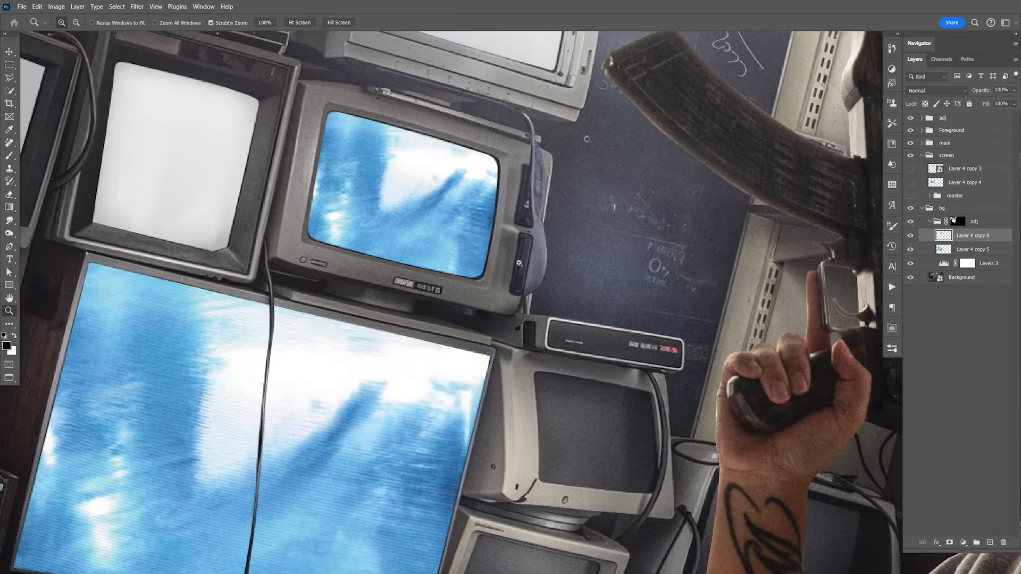
{"action": "left_click_drag", "start_coordinate": [419, 145], "coordinate": [506, 242]}
{"action": "key", "text": "ctrl+j"}
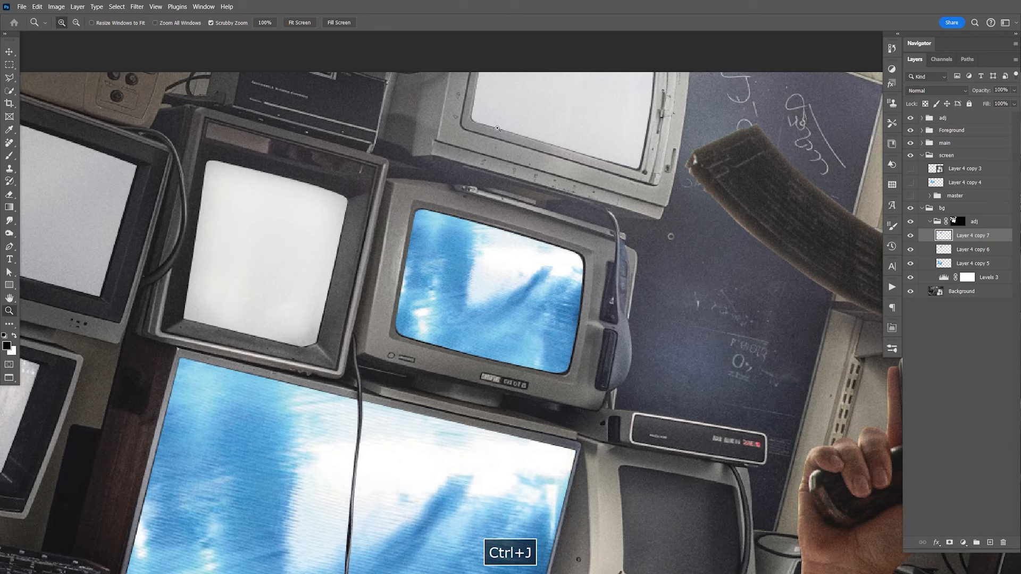
{"action": "left_click_drag", "start_coordinate": [512, 329], "coordinate": [310, 254]}
Step: Stretch a duplicate of the texture in height and width to fill the narrow monitor beside the small one
{"action": "key", "text": "ctrl+j"}
{"action": "key", "text": "ctrl+t"}
{"action": "left_click_drag", "start_coordinate": [285, 154], "coordinate": [285, 142]}
{"action": "left_click_drag", "start_coordinate": [278, 367], "coordinate": [278, 381]}
{"action": "left_click_drag", "start_coordinate": [404, 261], "coordinate": [398, 261]}
{"action": "left_click_drag", "start_coordinate": [309, 254], "coordinate": [183, 209]}
{"action": "key", "text": "Return"}
Step: Duplicate the texture onto the upper far-left monitor and enlarge it to cover the whole screen
{"action": "key", "text": "ctrl+j"}
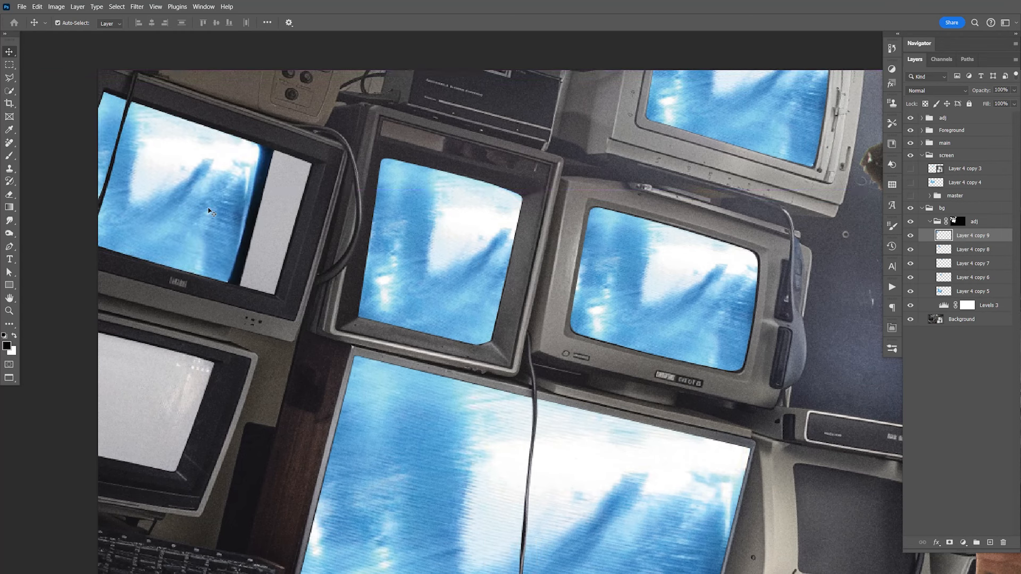
{"action": "key", "text": "ctrl+t"}
{"action": "left_click_drag", "start_coordinate": [275, 190], "coordinate": [290, 206]}
{"action": "key", "text": "Return"}
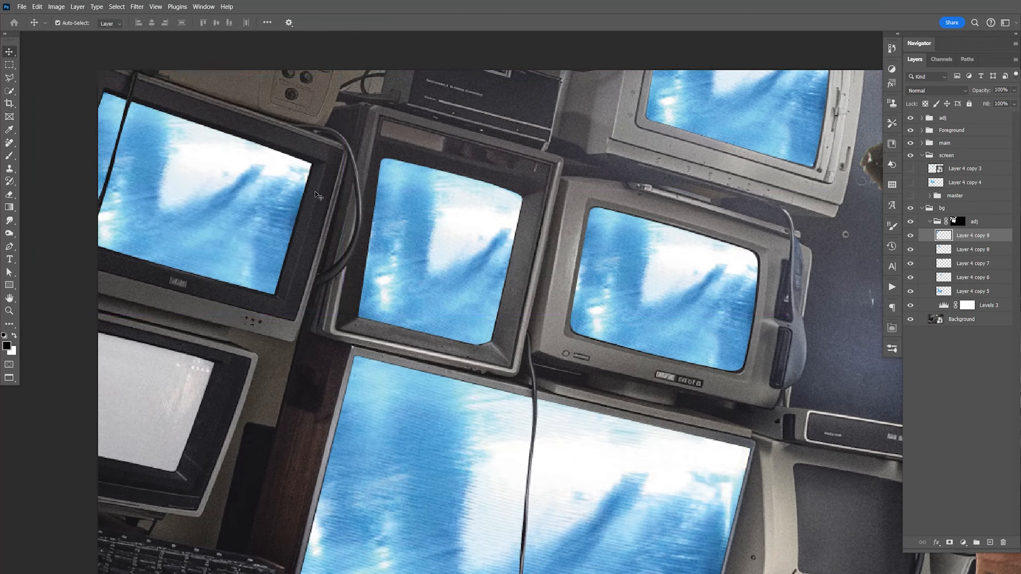
Step: Duplicate the texture onto the lower far-left monitor and resize it to fit that screen
{"action": "key", "text": "ctrl+j"}
{"action": "left_click_drag", "start_coordinate": [296, 154], "coordinate": [200, 393]}
{"action": "key", "text": "ctrl+t"}
{"action": "left_click_drag", "start_coordinate": [245, 279], "coordinate": [190, 321]}
{"action": "left_click_drag", "start_coordinate": [148, 385], "coordinate": [190, 381]}
{"action": "left_click_drag", "start_coordinate": [136, 471], "coordinate": [137, 485]}
{"action": "key", "text": "Return"}
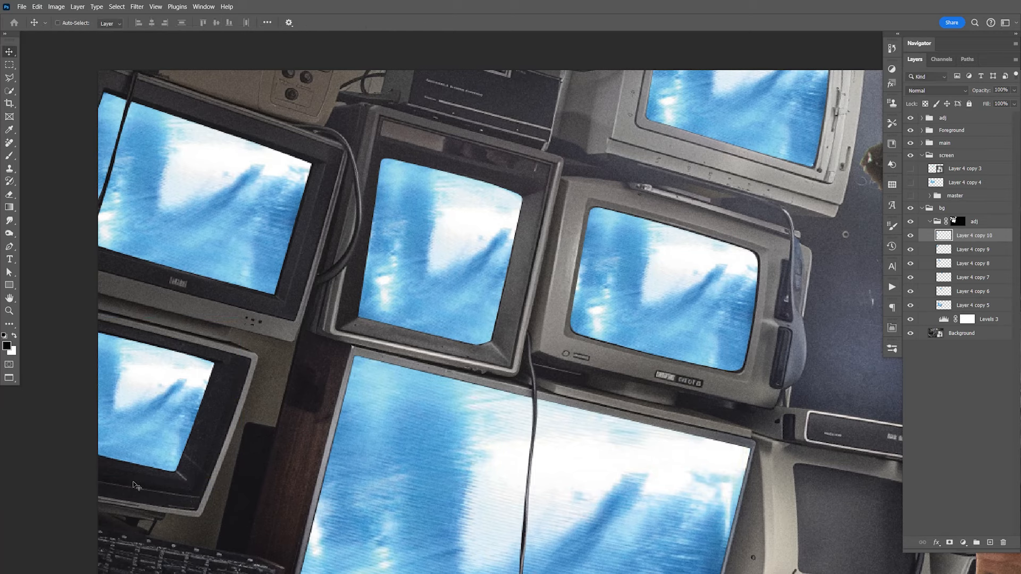
Step: Save the document with the textured monitors in place
{"action": "key", "text": "F9"}
{"action": "key", "text": "ctrl+minus"}
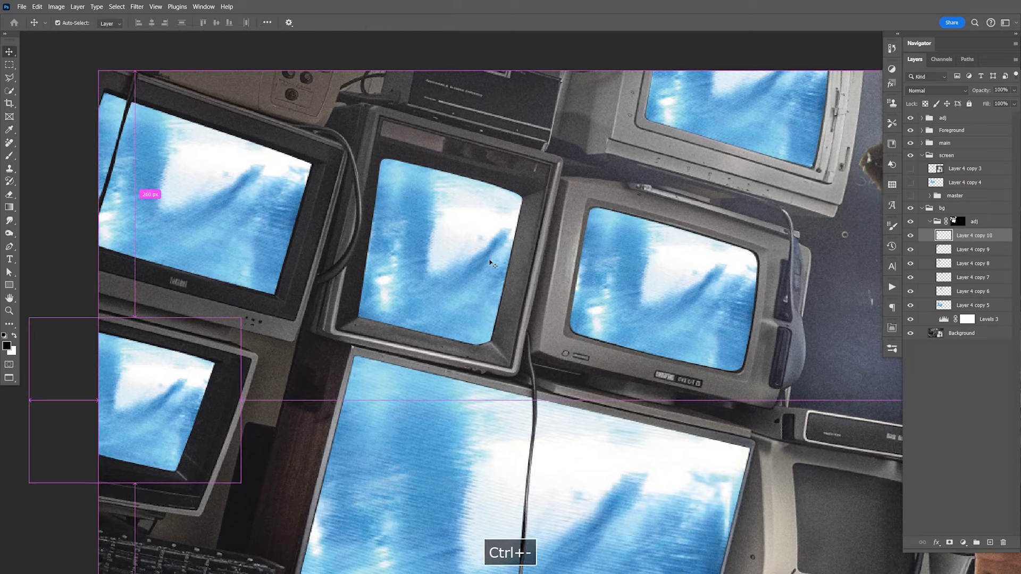
{"action": "left_click_drag", "start_coordinate": [491, 263], "coordinate": [390, 219]}
{"action": "key", "text": "ctrl+s"}
{"action": "left_click_drag", "start_coordinate": [558, 367], "coordinate": [550, 359]}
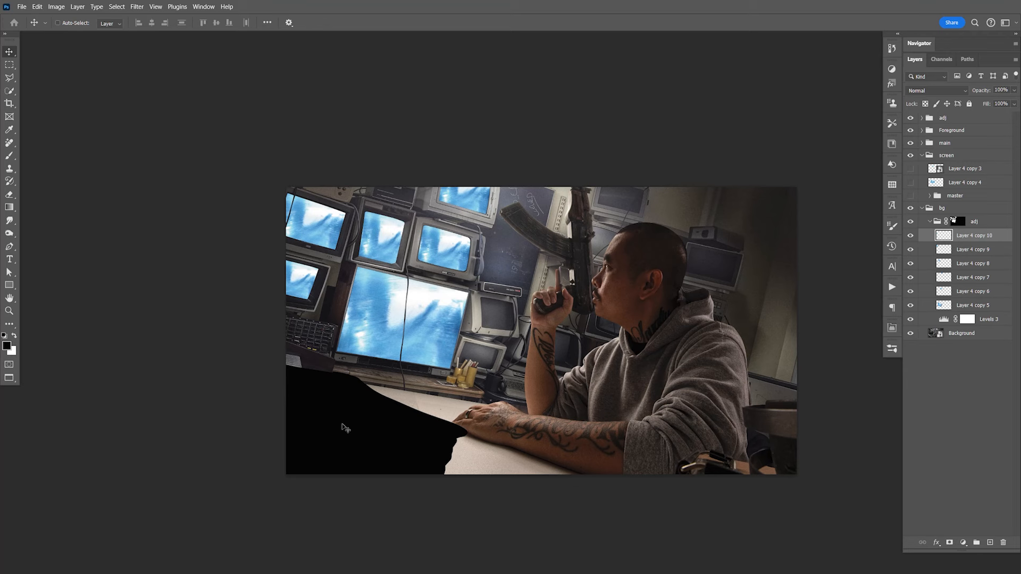
Step: Hide the Levels 1 and Levels 2 adjustments inside the Foreground group and save the document
{"action": "left_click", "coordinate": [923, 130]}
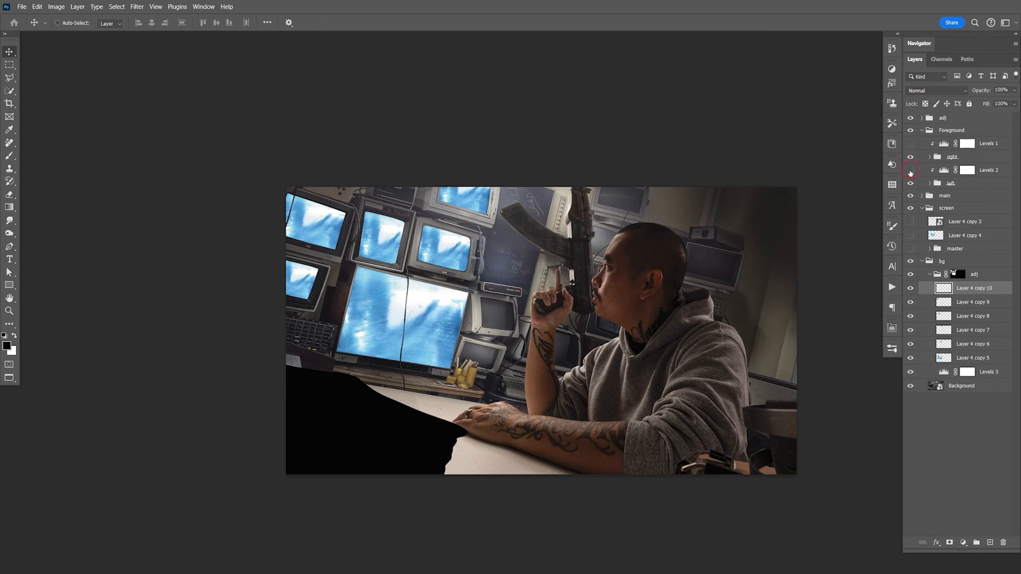
{"action": "key", "text": "ctrl+s"}
{"action": "key", "text": "space"}
{"action": "left_click_drag", "start_coordinate": [684, 353], "coordinate": [669, 343]}
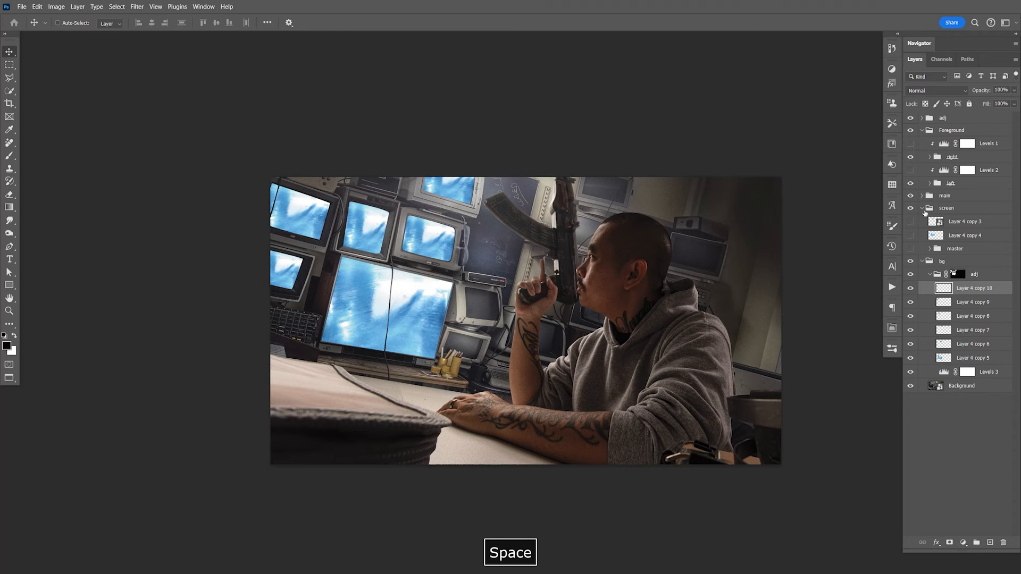
Step: Add a new layer inside the top adj group below Layer 5 and fill it with black
{"action": "left_click", "coordinate": [923, 208]}
{"action": "left_click", "coordinate": [922, 221]}
{"action": "left_click", "coordinate": [922, 130]}
{"action": "left_click", "coordinate": [922, 117]}
{"action": "left_click", "coordinate": [957, 158]}
{"action": "left_click", "coordinate": [989, 543]}
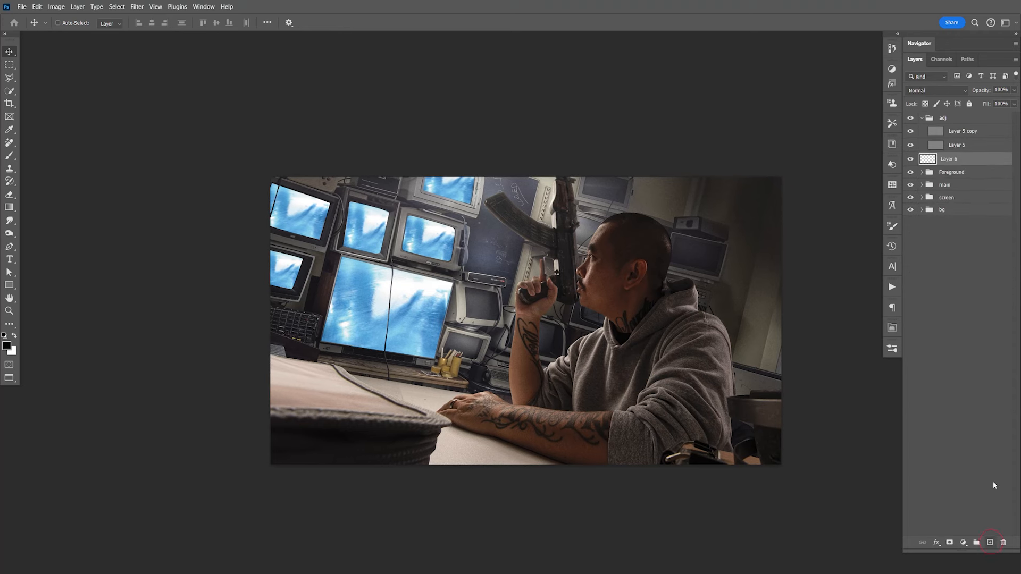
{"action": "left_click_drag", "start_coordinate": [966, 163], "coordinate": [971, 151]}
{"action": "key", "text": "alt+BackSpace"}
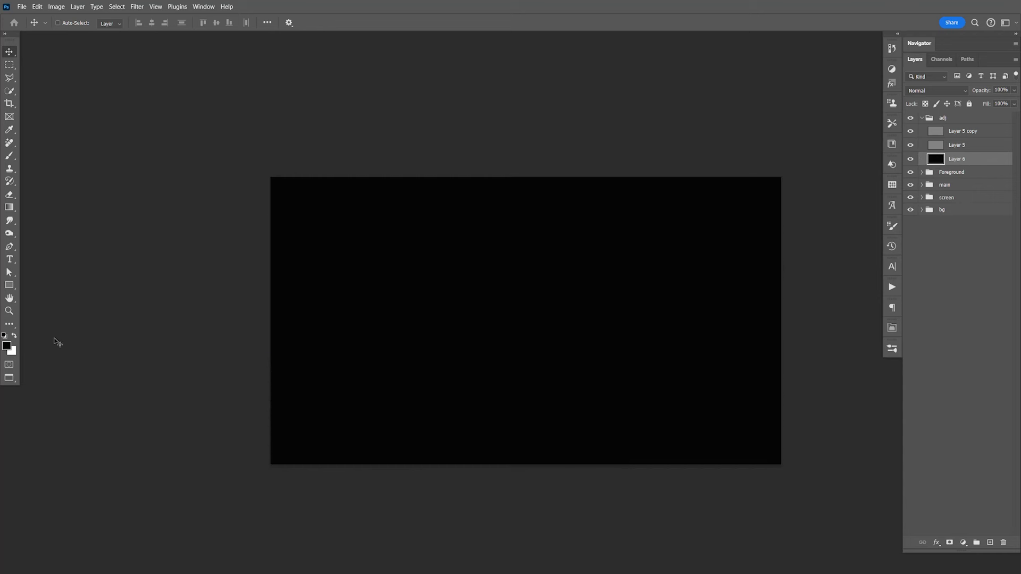
Step: Set the foreground color to a medium blue with a hue of about 200°
{"action": "left_click", "coordinate": [7, 346]}
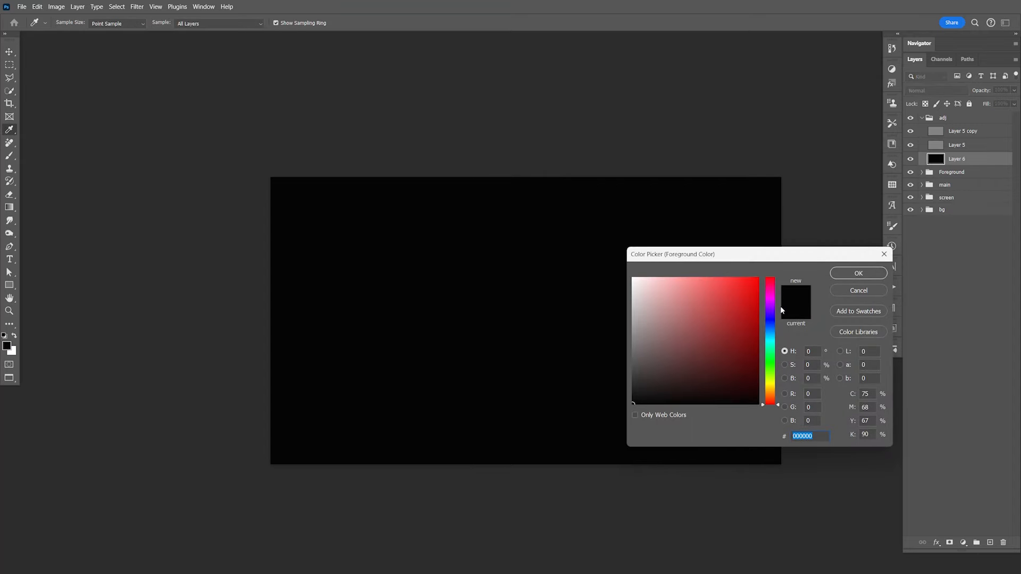
{"action": "mouse_move", "coordinate": [768, 345]}
{"action": "left_mouse_down"}
{"action": "mouse_move", "coordinate": [769, 333]}
{"action": "mouse_move", "coordinate": [727, 335]}
{"action": "mouse_move", "coordinate": [722, 312]}
{"action": "left_mouse_up"}
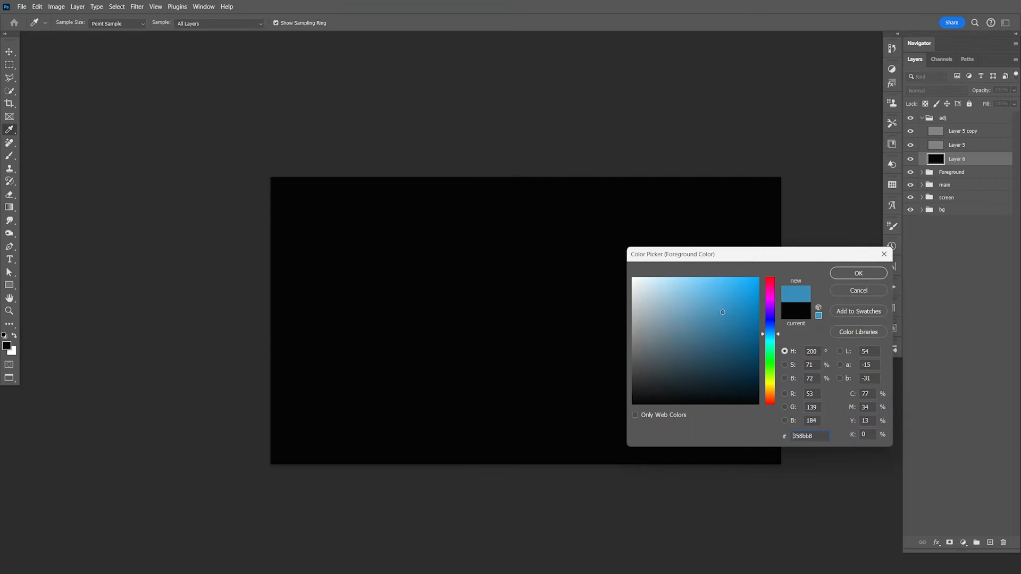
{"action": "left_click", "coordinate": [856, 273]}
Step: Paint one large soft blue glow left of centre on the black layer with a soft-edged 2000 px brush
{"action": "key", "text": "b"}
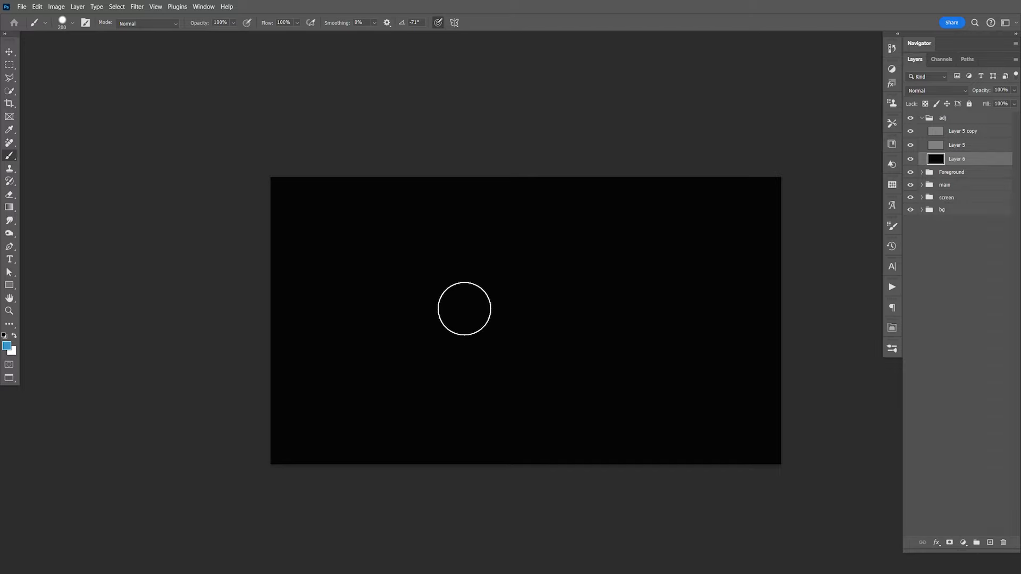
{"action": "key", "text": "shift+["}
{"action": "key", "text": "shift+["}
{"action": "key", "text": "shift+["}
{"action": "key", "text": "shift+["}
{"action": "key", "text": "]"}
{"action": "key", "text": "]"}
{"action": "key", "text": "]"}
{"action": "key", "text": "]"}
{"action": "key", "text": "]"}
{"action": "key", "text": "]"}
{"action": "key", "text": "]"}
{"action": "key", "text": "]"}
{"action": "key", "text": "]"}
{"action": "key", "text": "]"}
{"action": "key", "text": "]"}
{"action": "key", "text": "]"}
{"action": "key", "text": "]"}
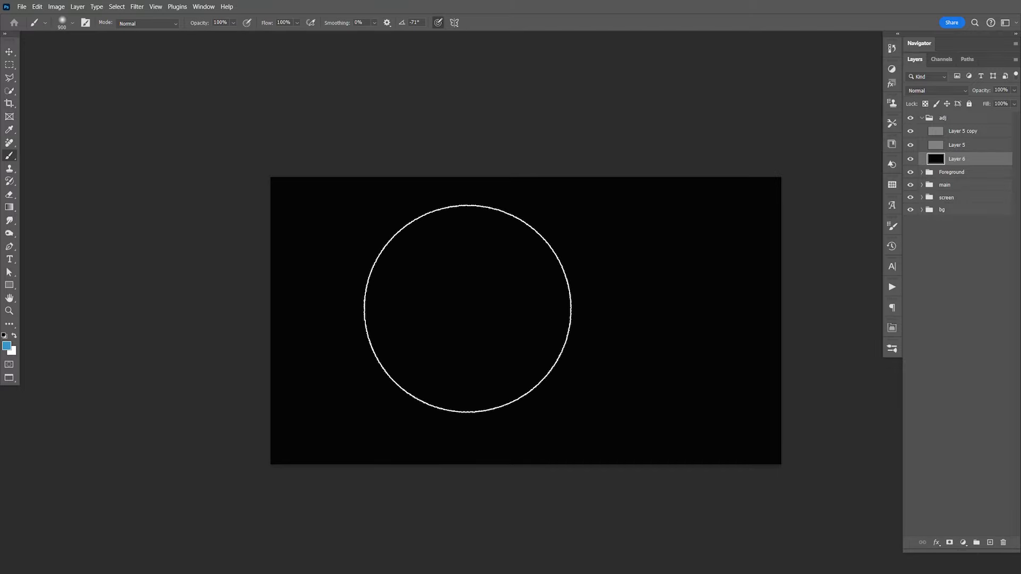
{"action": "left_click", "coordinate": [473, 298]}
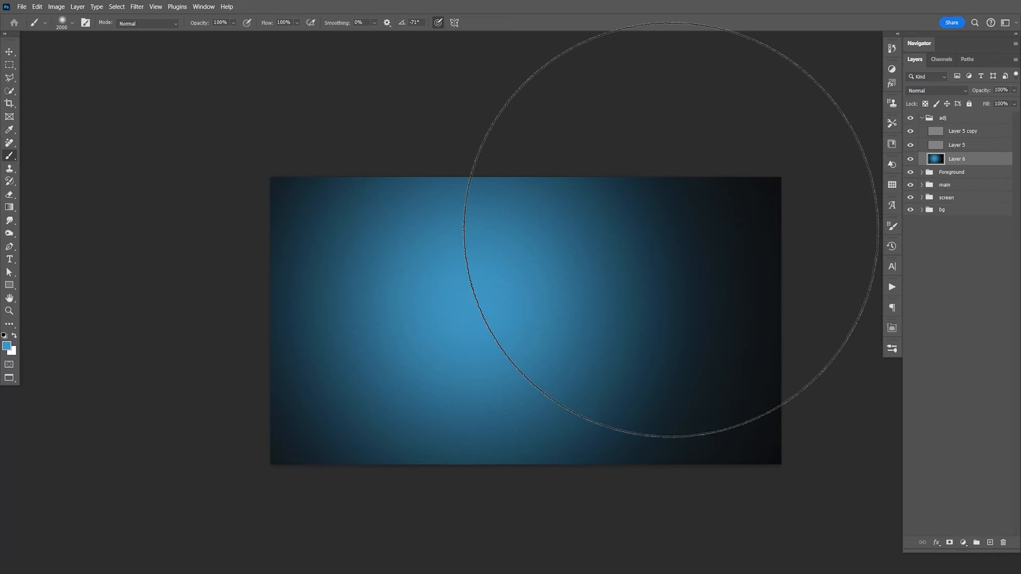
Step: Set the blue glow layer's blend mode to Soft Light and save the document
{"action": "left_click", "coordinate": [935, 91]}
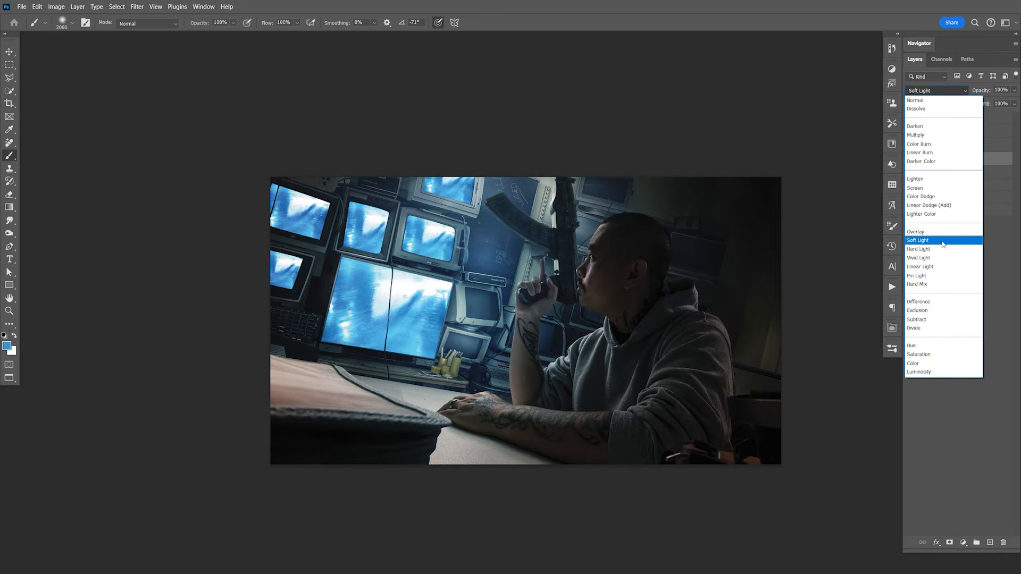
{"action": "left_click", "coordinate": [942, 240]}
{"action": "key", "text": "ctrl+s"}
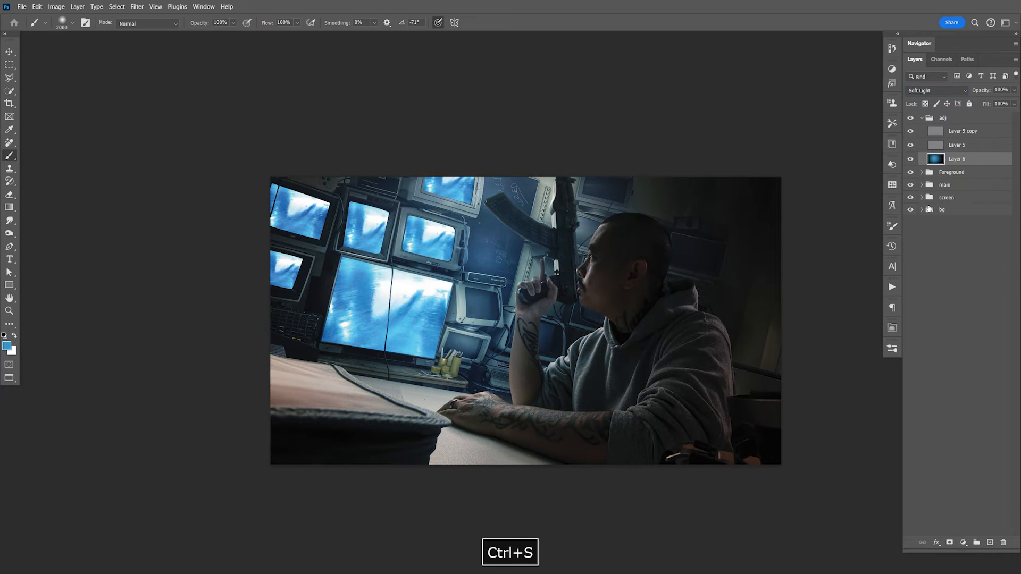
{"action": "key", "text": "F9"}
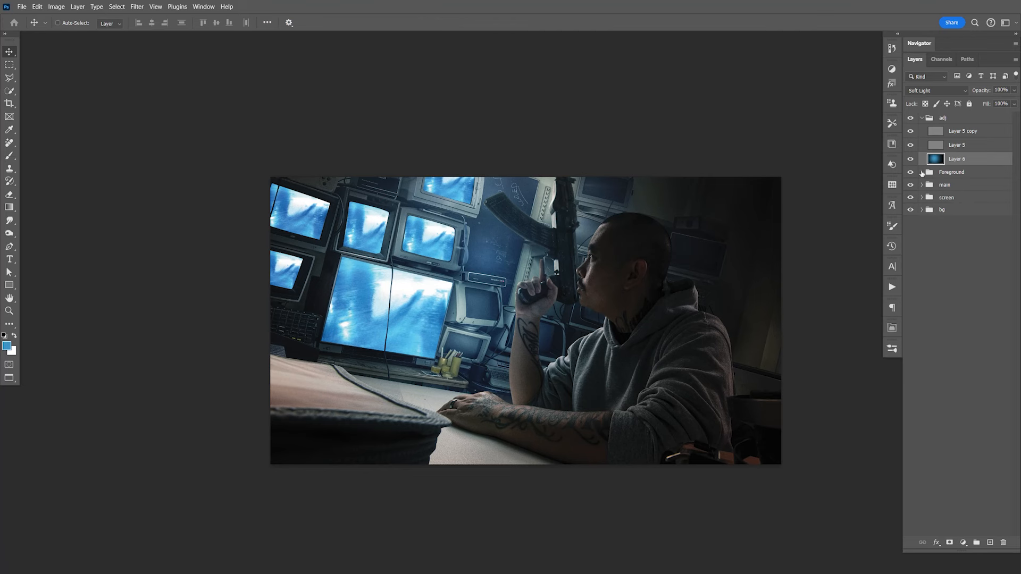
Step: Duplicate Layer 2 in the main group and hide the original
{"action": "left_click", "coordinate": [922, 118]}
{"action": "left_click", "coordinate": [922, 144]}
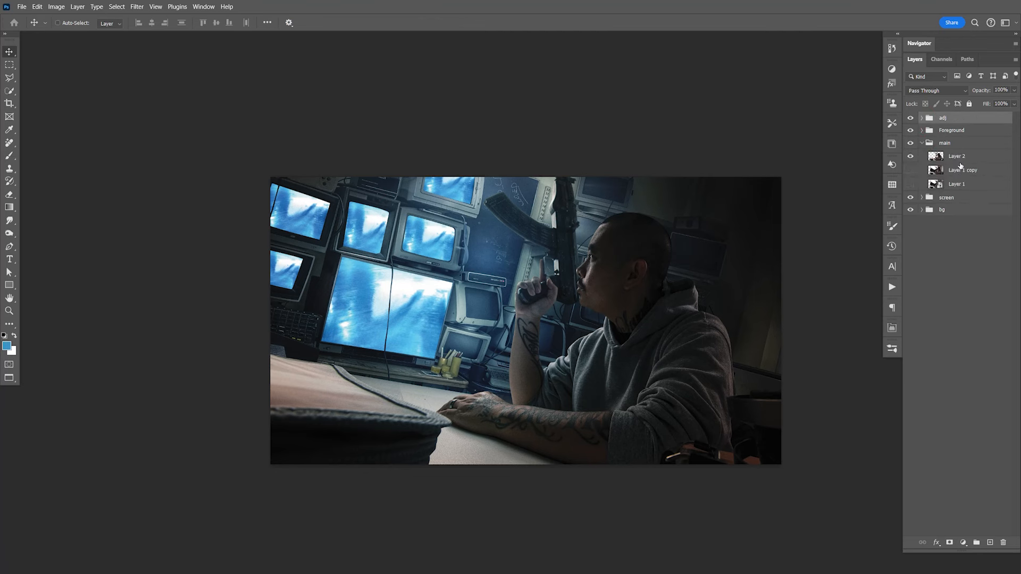
{"action": "left_click", "coordinate": [960, 156]}
{"action": "key", "text": "ctrl+j"}
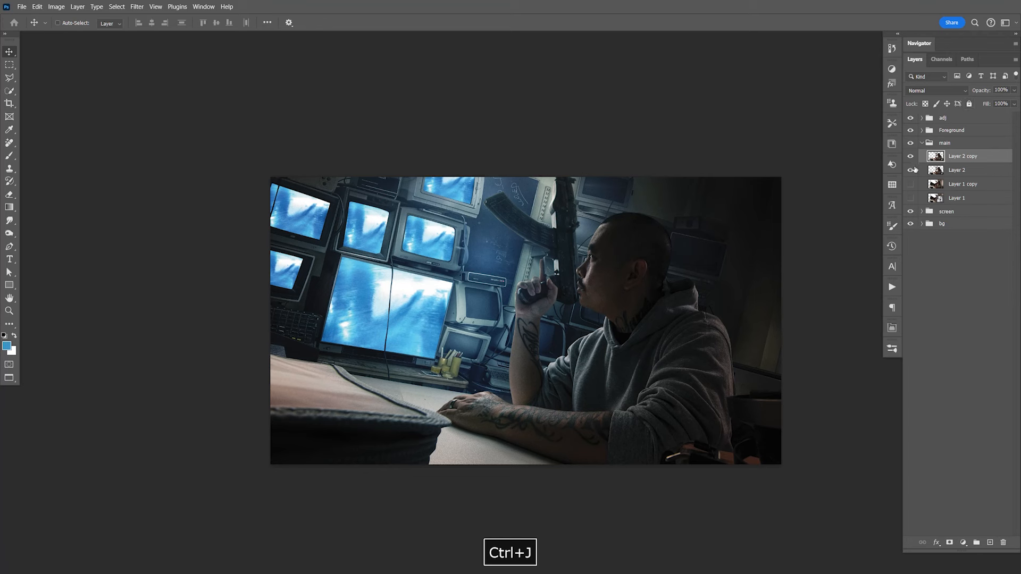
{"action": "left_click", "coordinate": [910, 171]}
Step: Group Layer 2, Layer 1 copy and Layer 1 into a hidden group named master
{"action": "left_click", "coordinate": [956, 173]}
{"action": "left_click", "coordinate": [961, 198], "text": "shift"}
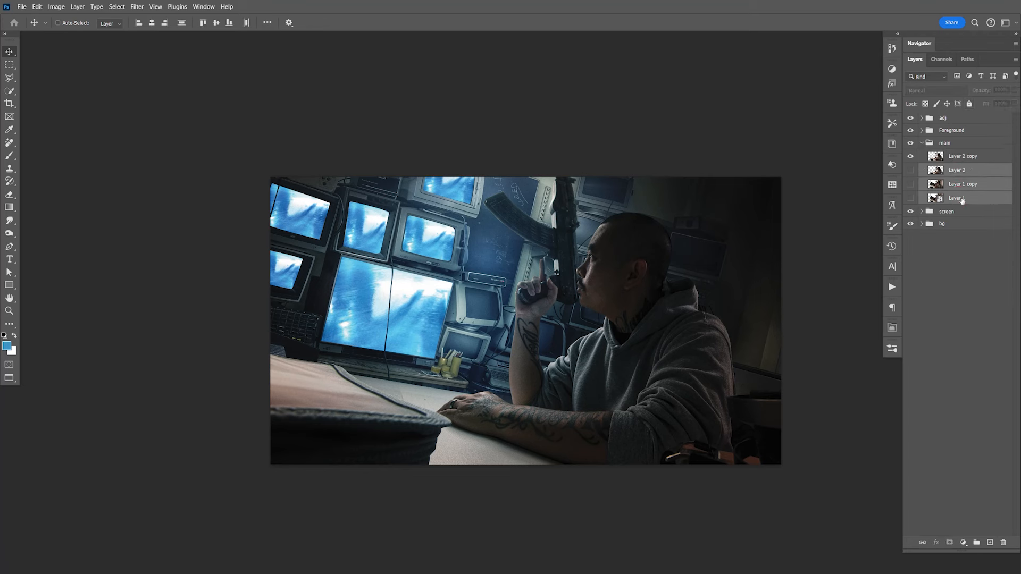
{"action": "key", "text": "ctrl+g"}
{"action": "left_click", "coordinate": [910, 169]}
{"action": "double_click", "coordinate": [954, 169]}
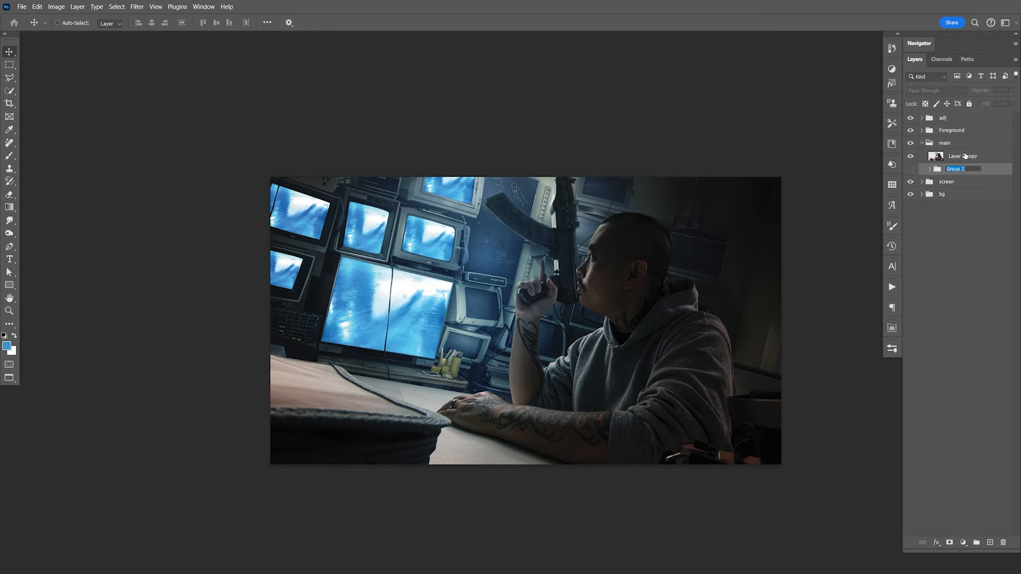
{"action": "type", "text": "master"}
{"action": "key", "text": "Return"}
Step: Put Layer 2 copy into its own group named main, inside the outer main group
{"action": "left_click", "coordinate": [960, 156]}
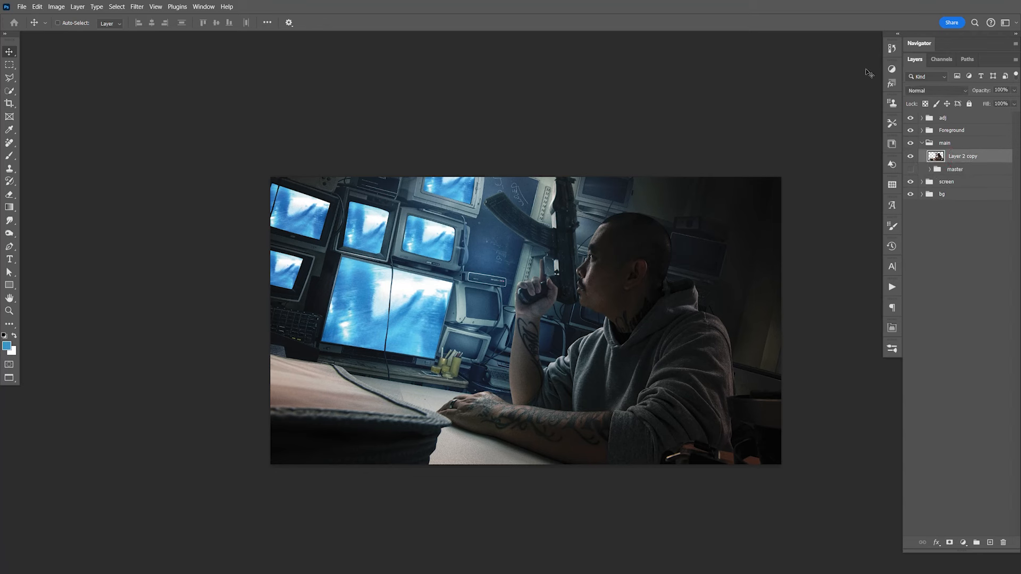
{"action": "key", "text": "ctrl+g"}
{"action": "double_click", "coordinate": [955, 155]}
{"action": "type", "text": "main"}
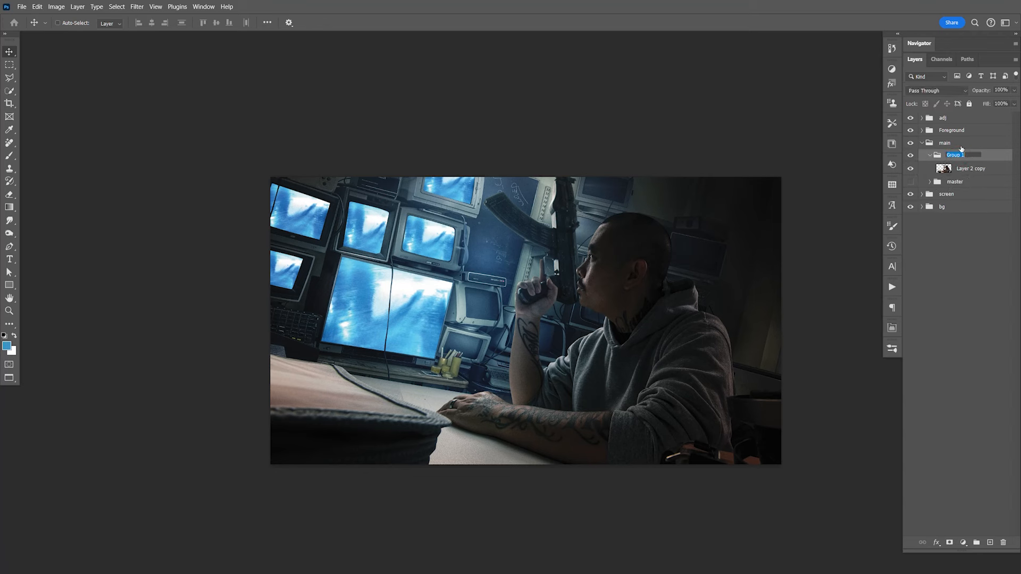
{"action": "key", "text": "Return"}
Step: Run the Sharpen Low action on Layer 2 copy and save the document
{"action": "left_click", "coordinate": [971, 169]}
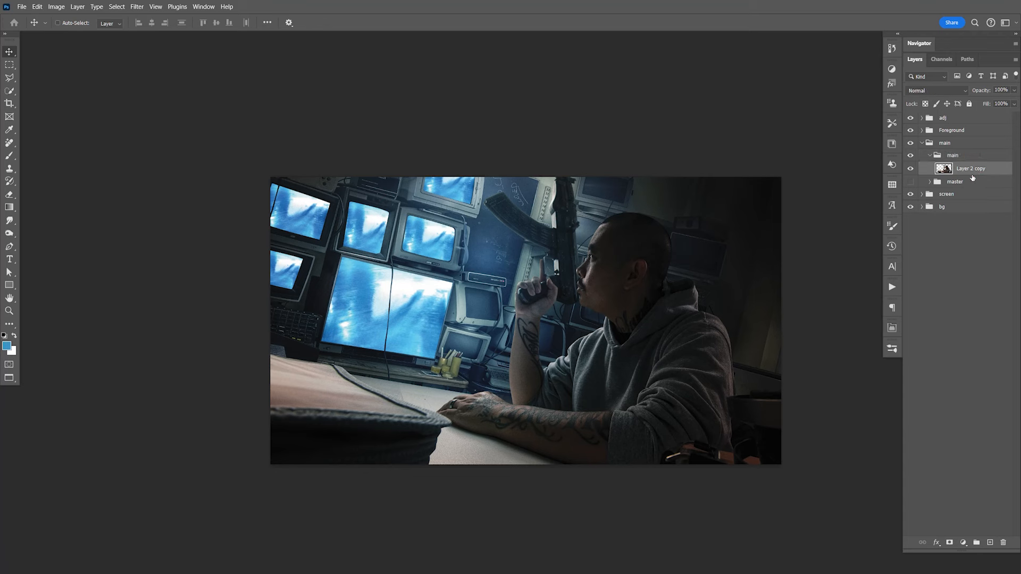
{"action": "left_click", "coordinate": [892, 287]}
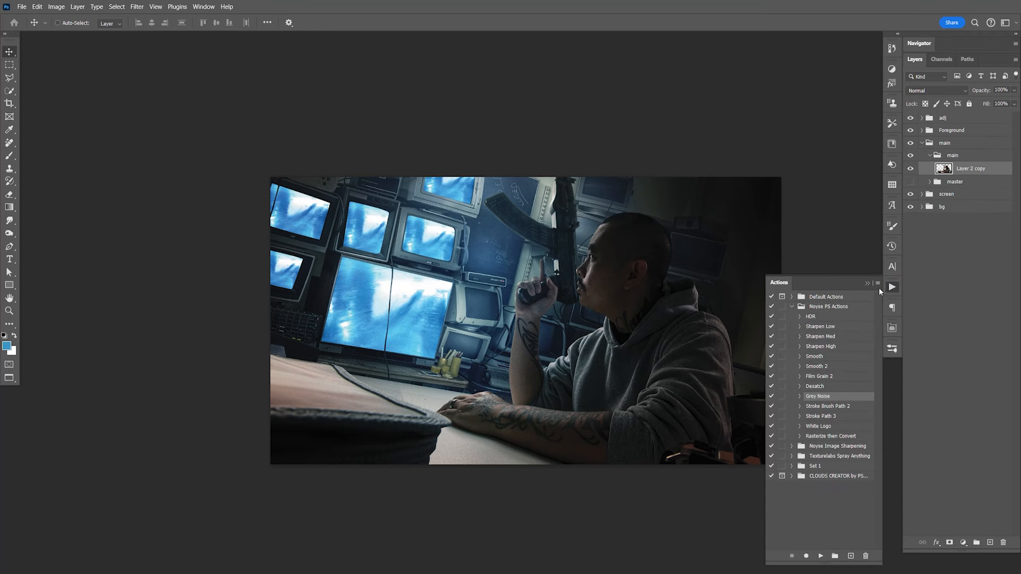
{"action": "left_click", "coordinate": [835, 326]}
{"action": "left_click", "coordinate": [821, 555]}
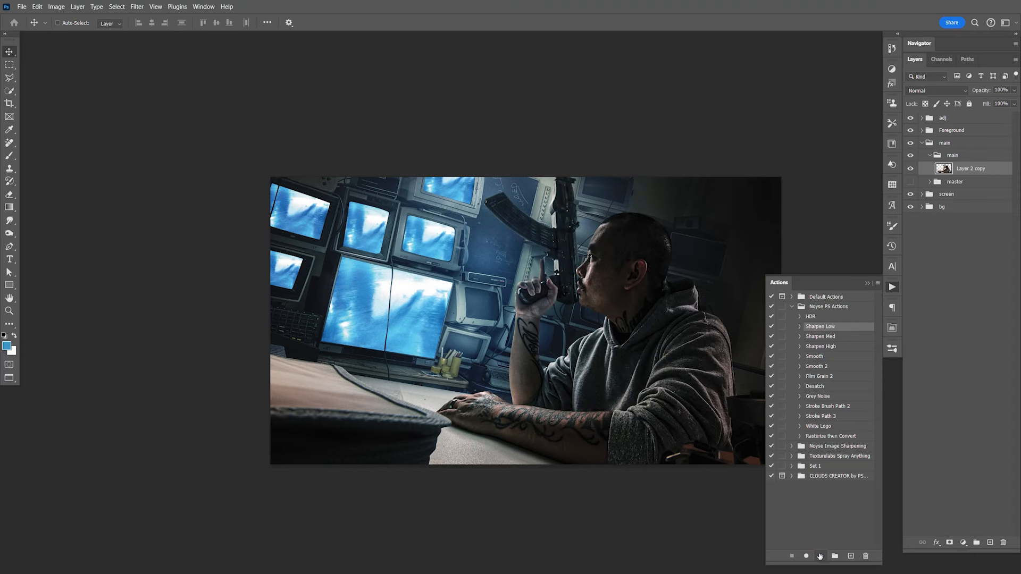
{"action": "key", "text": "space"}
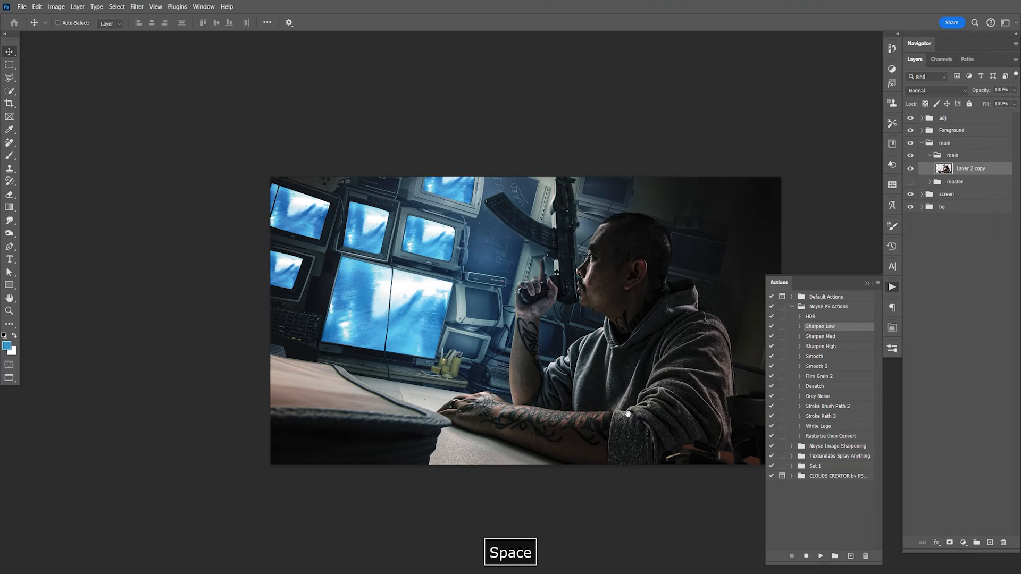
{"action": "left_click_drag", "start_coordinate": [634, 430], "coordinate": [589, 401]}
{"action": "key", "text": "ctrl+z"}
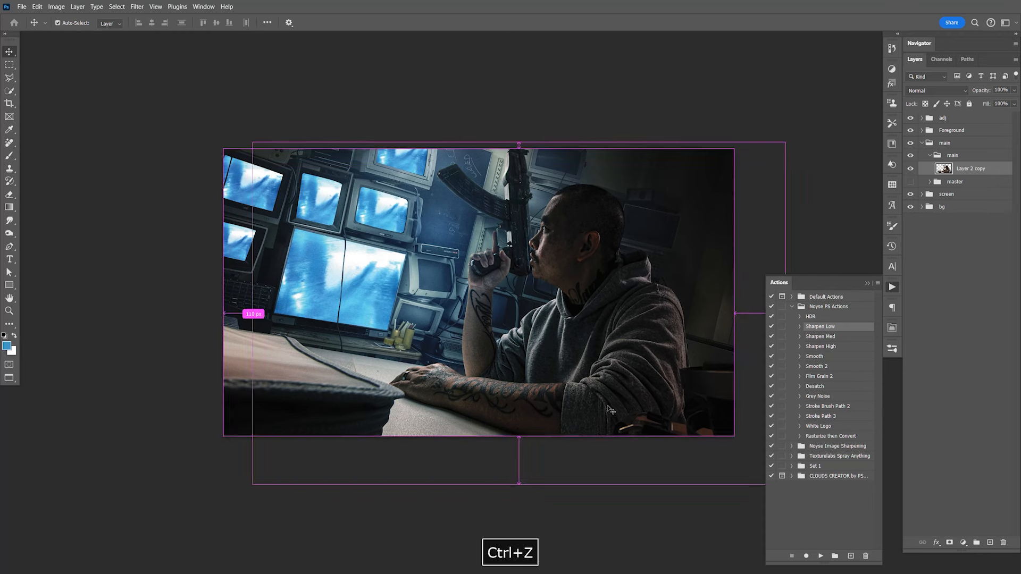
{"action": "key", "text": "ctrl+s"}
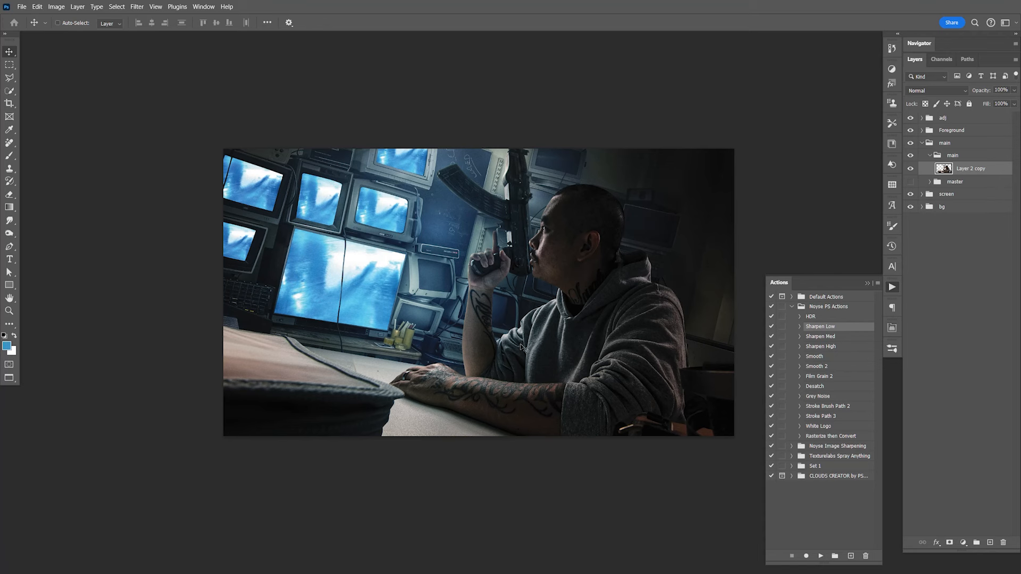
Step: Add a Curves adjustment clipped to the inner main group, brightening the RGB curve at input 153 to output 182
{"action": "left_click", "coordinate": [930, 155]}
{"action": "left_click", "coordinate": [952, 158]}
{"action": "left_click", "coordinate": [965, 542]}
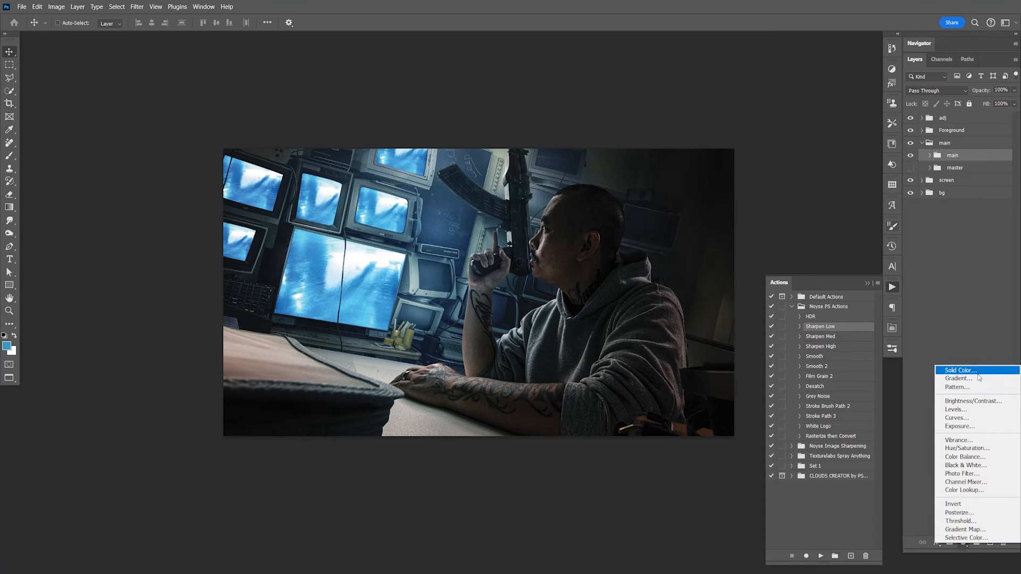
{"action": "left_click", "coordinate": [957, 417]}
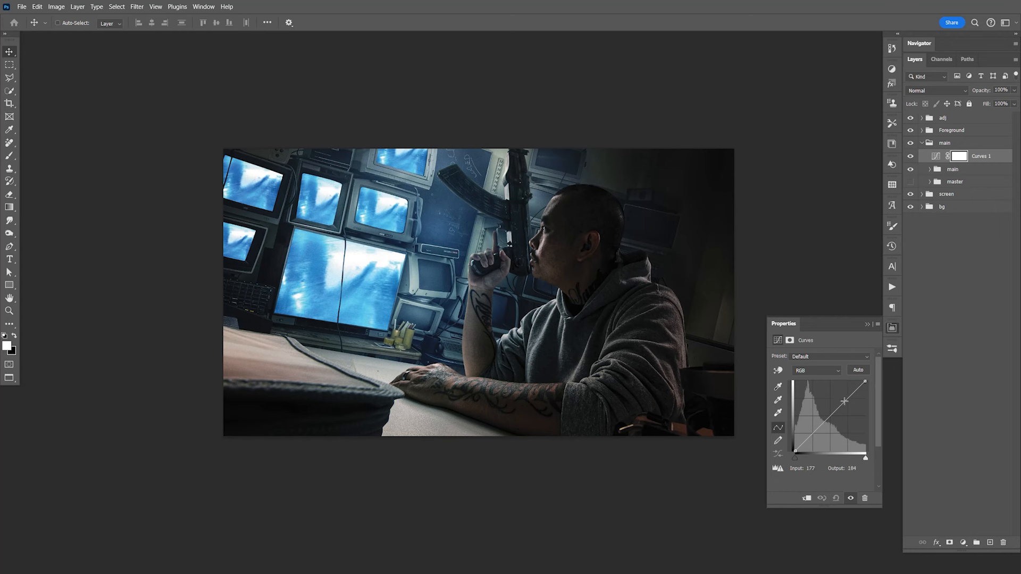
{"action": "left_click_drag", "start_coordinate": [844, 401], "coordinate": [839, 401]}
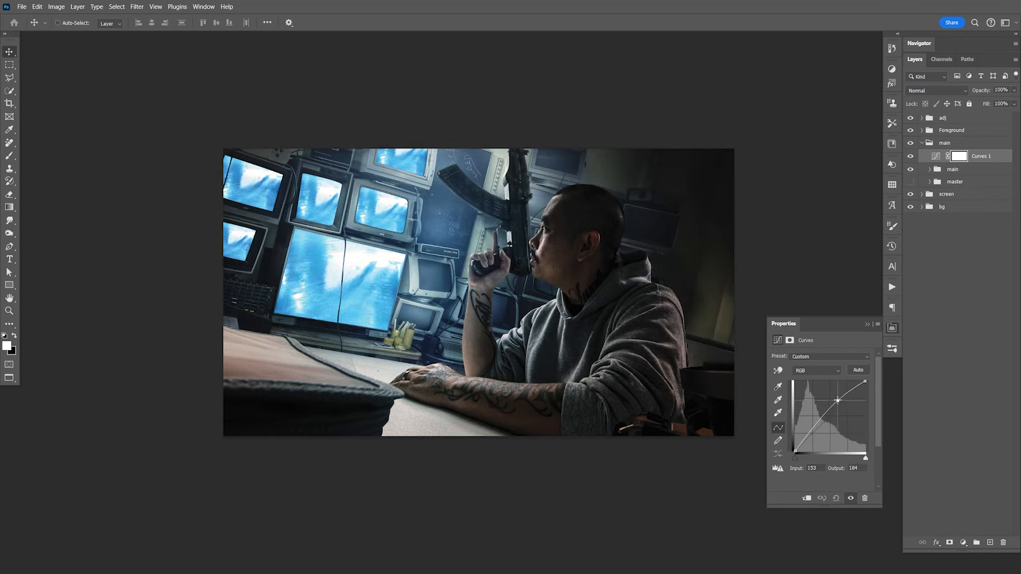
{"action": "left_click", "coordinate": [807, 497]}
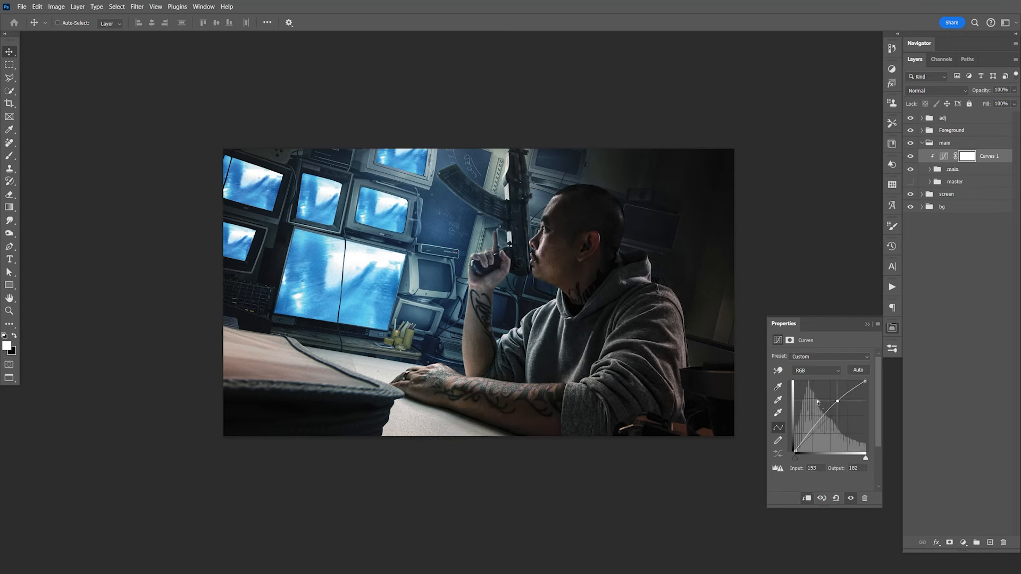
{"action": "left_click", "coordinate": [891, 329]}
Step: Compare the subject with and without the Curves adjustment, and invert its mask to black
{"action": "left_click", "coordinate": [911, 158]}
{"action": "left_click", "coordinate": [912, 159]}
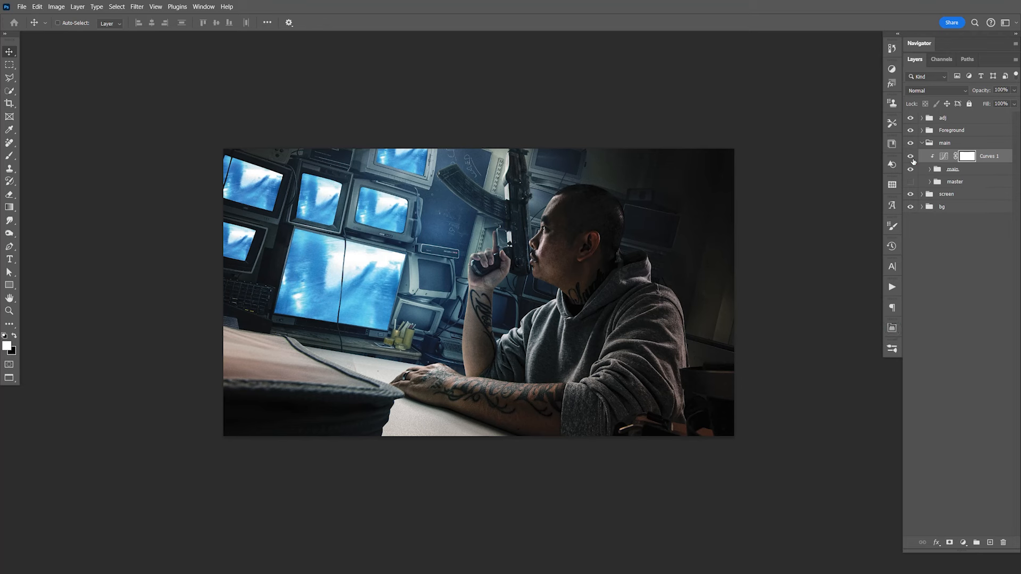
{"action": "left_click", "coordinate": [911, 158]}
{"action": "left_click", "coordinate": [912, 159]}
{"action": "key", "text": "ctrl+i"}
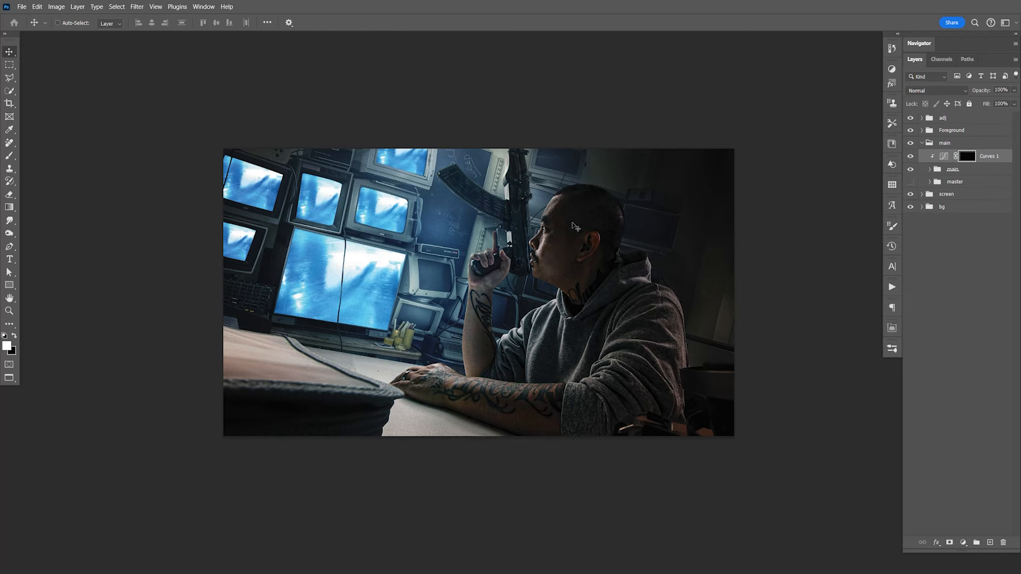
Step: Paint white on the Curves mask with a soft 1400 px brush around the raised hand and face, and save the document
{"action": "key", "text": "b"}
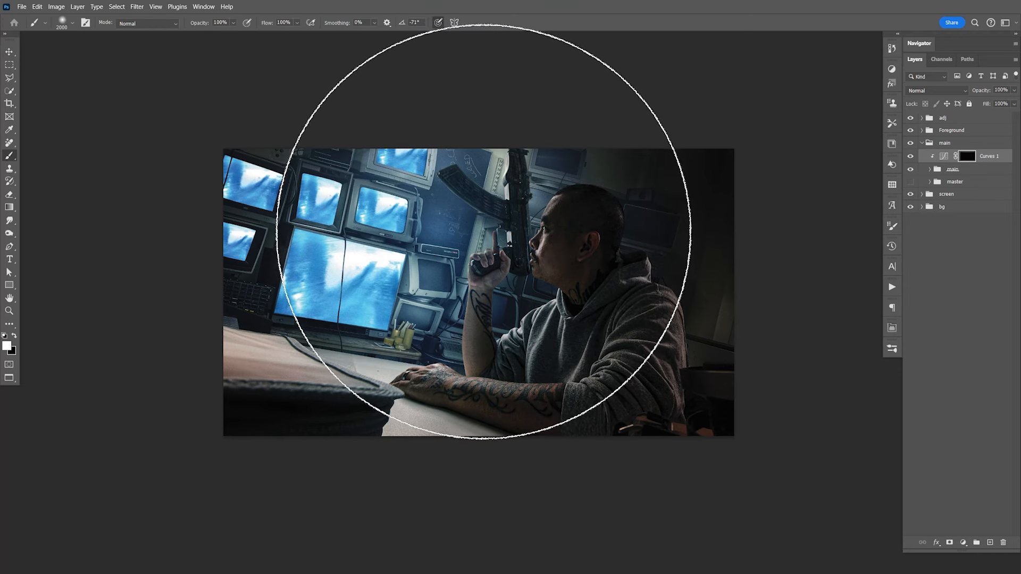
{"action": "key", "text": "bracketleft"}
{"action": "key", "text": "bracketleft"}
{"action": "key", "text": "bracketleft"}
{"action": "key", "text": "bracketleft"}
{"action": "key", "text": "bracketleft"}
{"action": "key", "text": "bracketleft"}
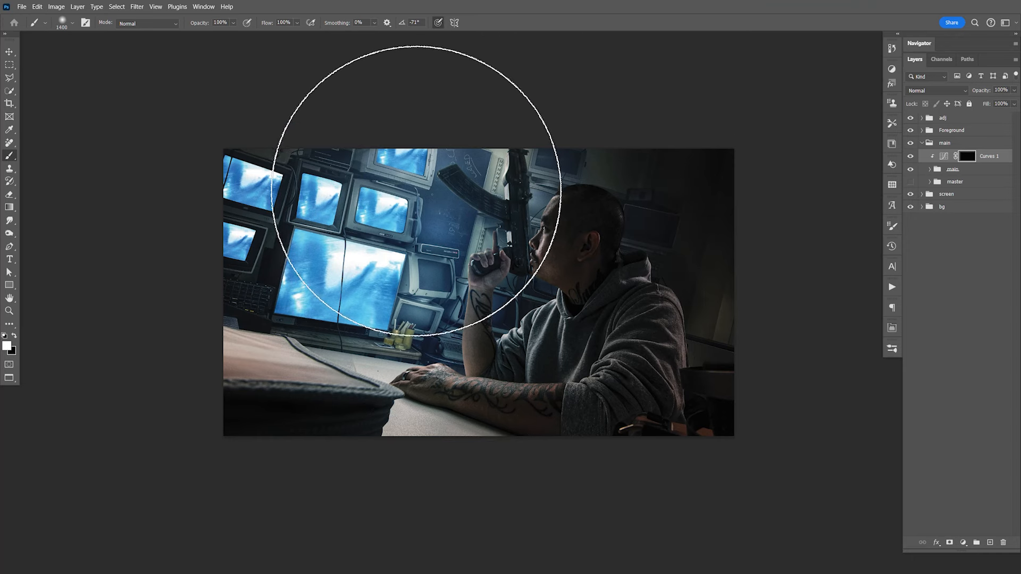
{"action": "left_click", "coordinate": [73, 24]}
{"action": "left_click", "coordinate": [73, 25]}
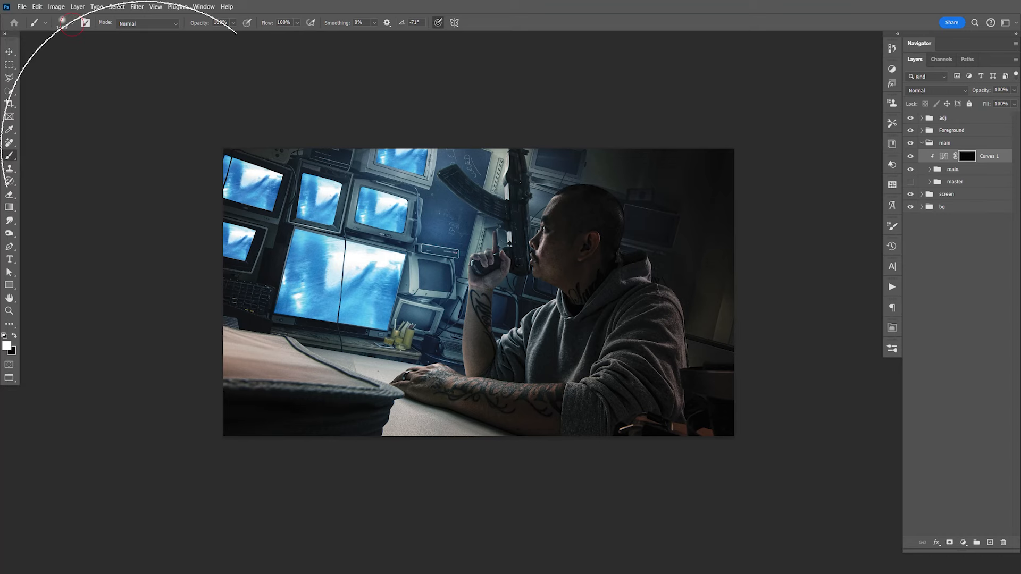
{"action": "left_click", "coordinate": [430, 198]}
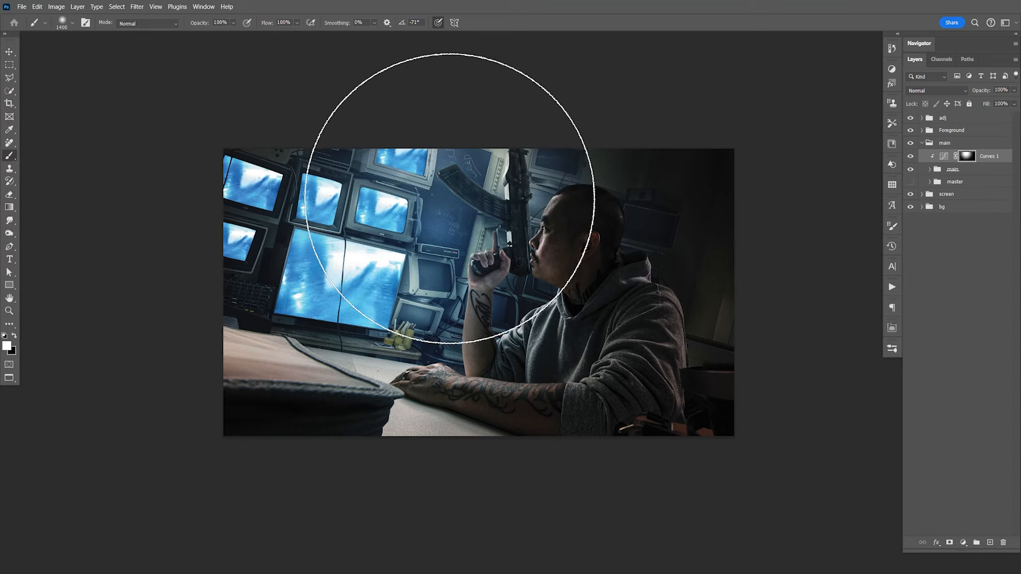
{"action": "left_click", "coordinate": [455, 214]}
{"action": "left_click", "coordinate": [910, 155]}
{"action": "left_click", "coordinate": [911, 156]}
{"action": "key", "text": "ctrl+s"}
Step: Apply the Skin Smoothing neural filter to the subject's face on Layer 2 copy, with output to the current layer
{"action": "mouse_move", "coordinate": [562, 276]}
{"action": "left_mouse_down"}
{"action": "mouse_move", "coordinate": [586, 282]}
{"action": "mouse_move", "coordinate": [560, 276]}
{"action": "left_mouse_up"}
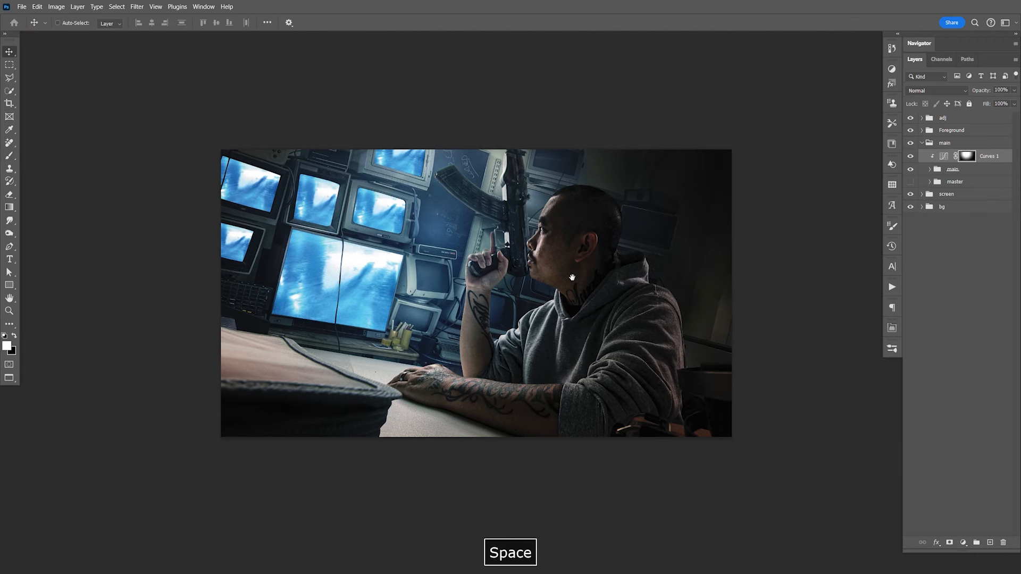
{"action": "left_click", "coordinate": [929, 170]}
{"action": "left_click", "coordinate": [963, 183]}
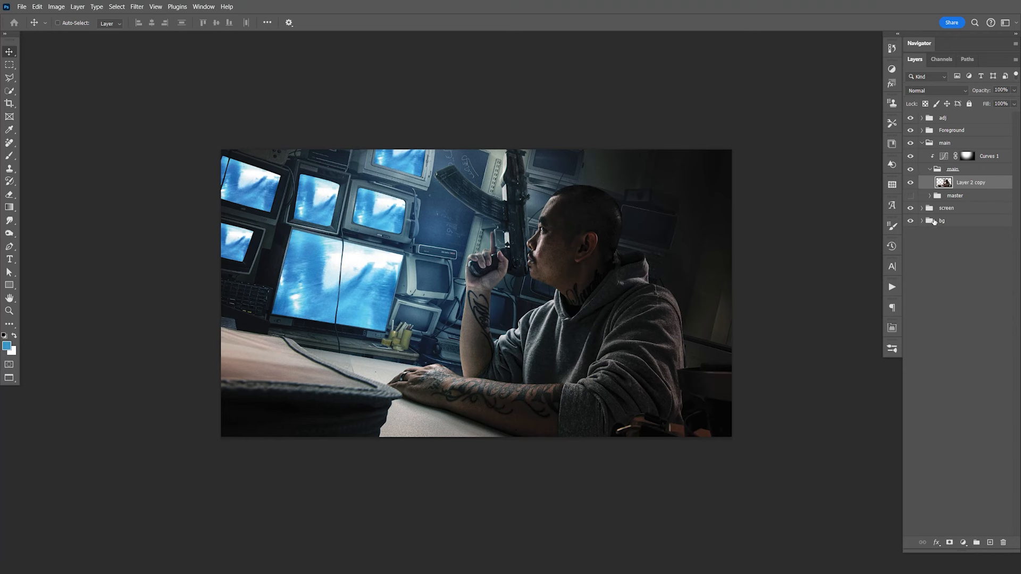
{"action": "left_click", "coordinate": [136, 6]}
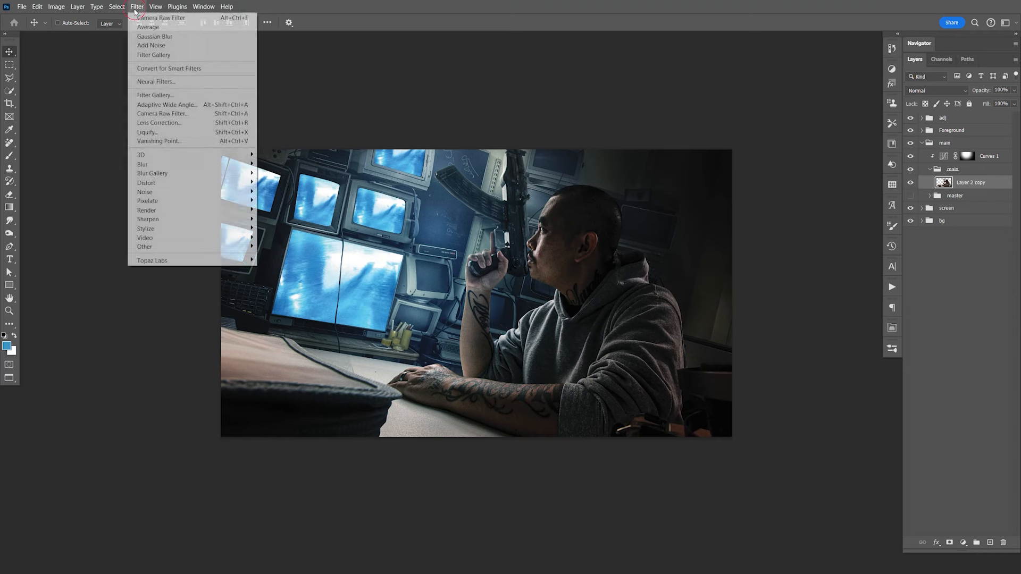
{"action": "left_click", "coordinate": [156, 81]}
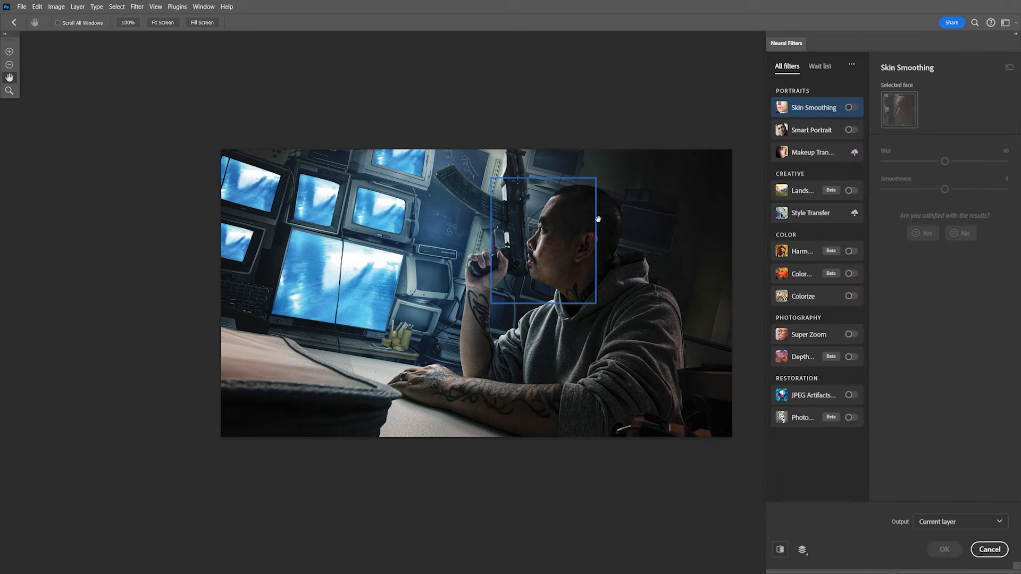
{"action": "key", "text": "ctrl+equal"}
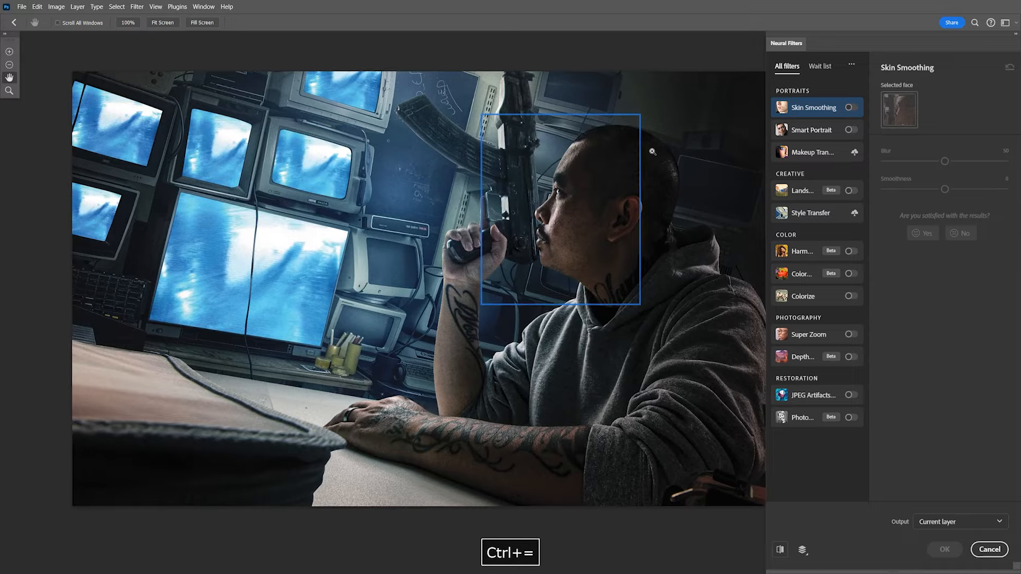
{"action": "key", "text": "ctrl+equal"}
{"action": "left_click_drag", "start_coordinate": [615, 64], "coordinate": [567, 258]}
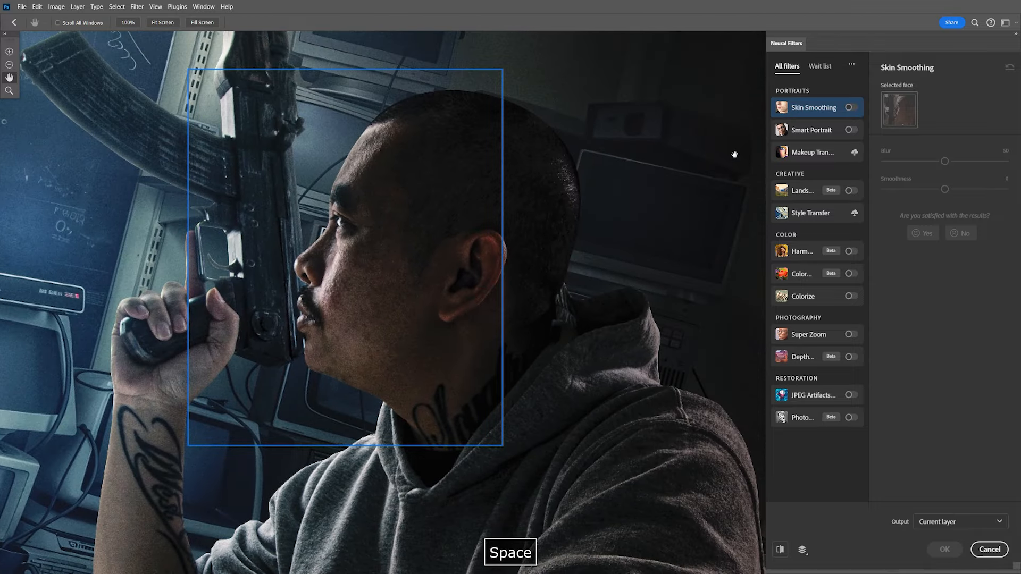
{"action": "left_click", "coordinate": [852, 109]}
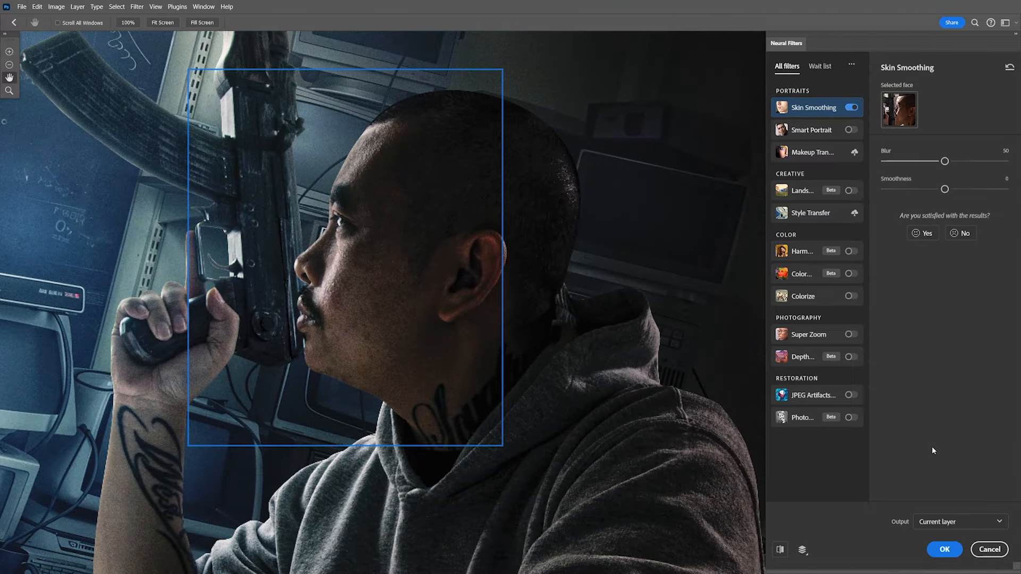
{"action": "left_click", "coordinate": [941, 551]}
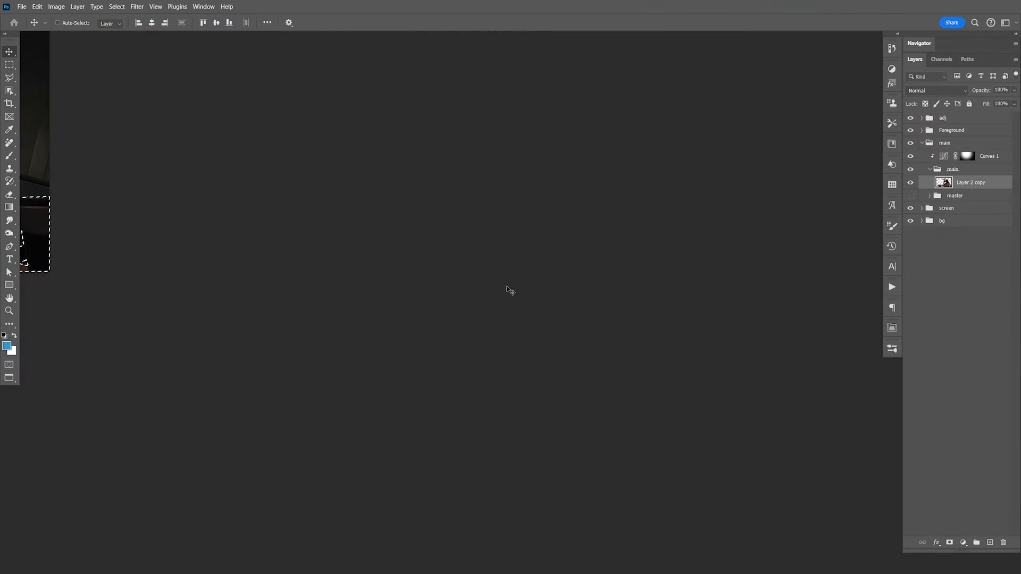
Step: Fit the image in view and clear the selection around the subject
{"action": "key", "text": "ctrl+1"}
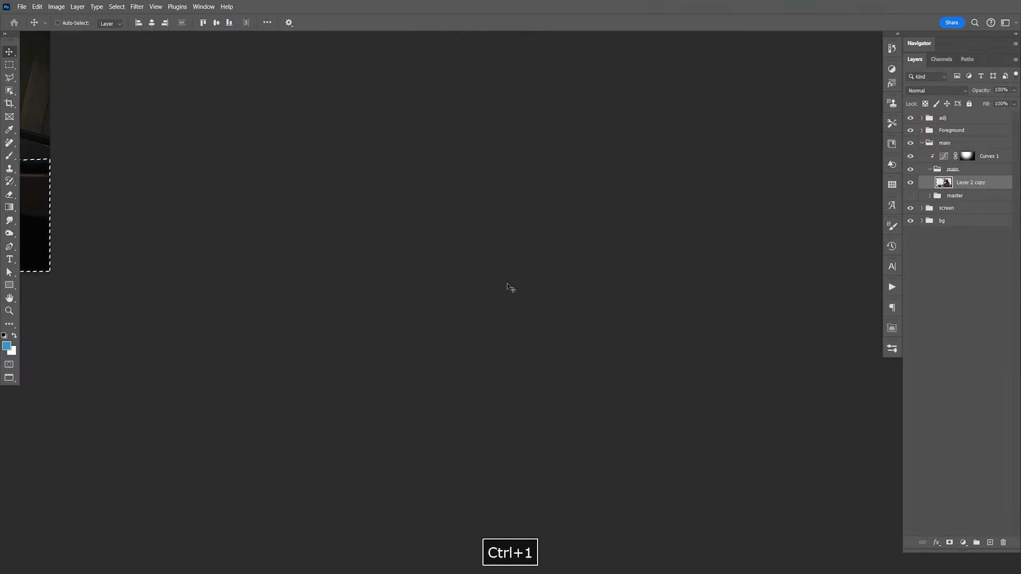
{"action": "key", "text": "ctrl+0"}
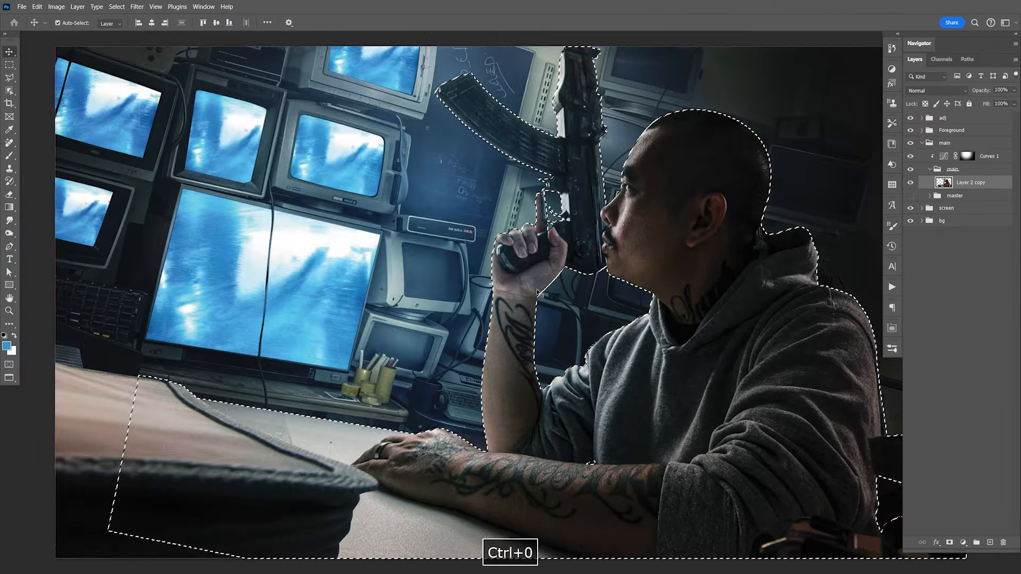
{"action": "key", "text": "ctrl+d"}
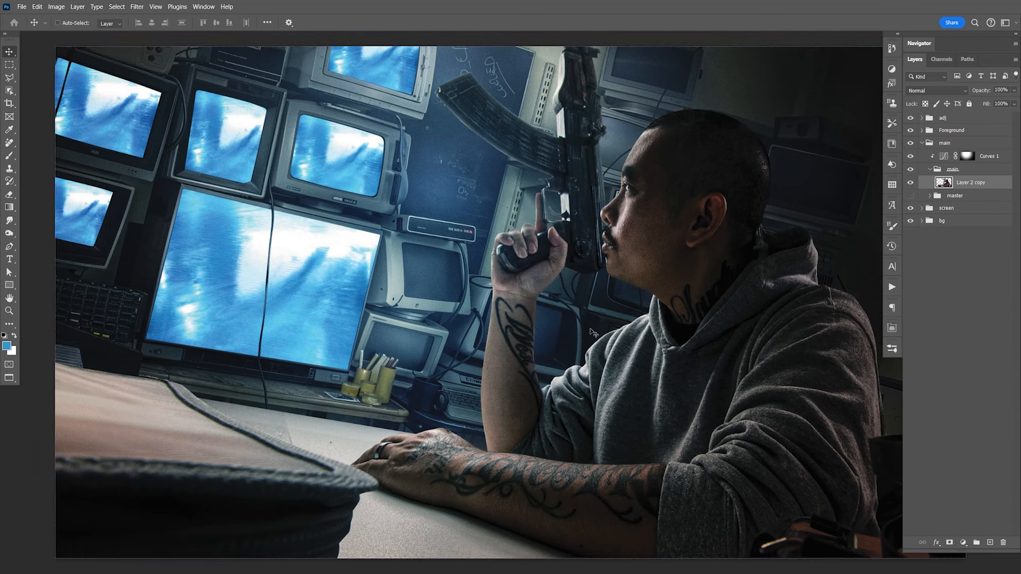
Step: Inspect the subject's hand and forearm up close, and save the document
{"action": "key", "text": "ctrl+0"}
{"action": "key", "text": "ctrl+equal"}
{"action": "key", "text": "ctrl+equal"}
{"action": "key", "text": "ctrl+equal"}
{"action": "key", "text": "ctrl+equal"}
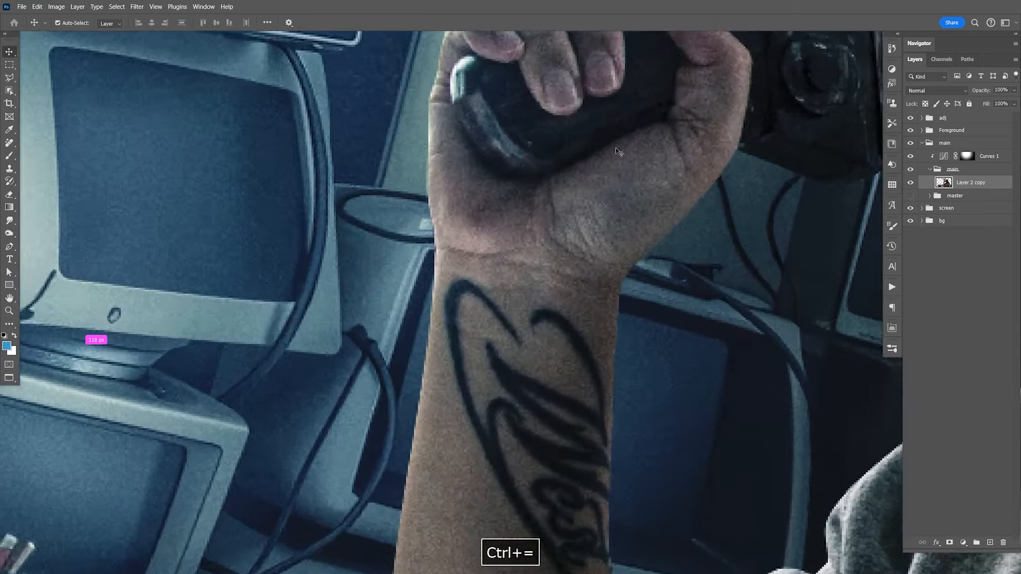
{"action": "key", "text": "ctrl+0"}
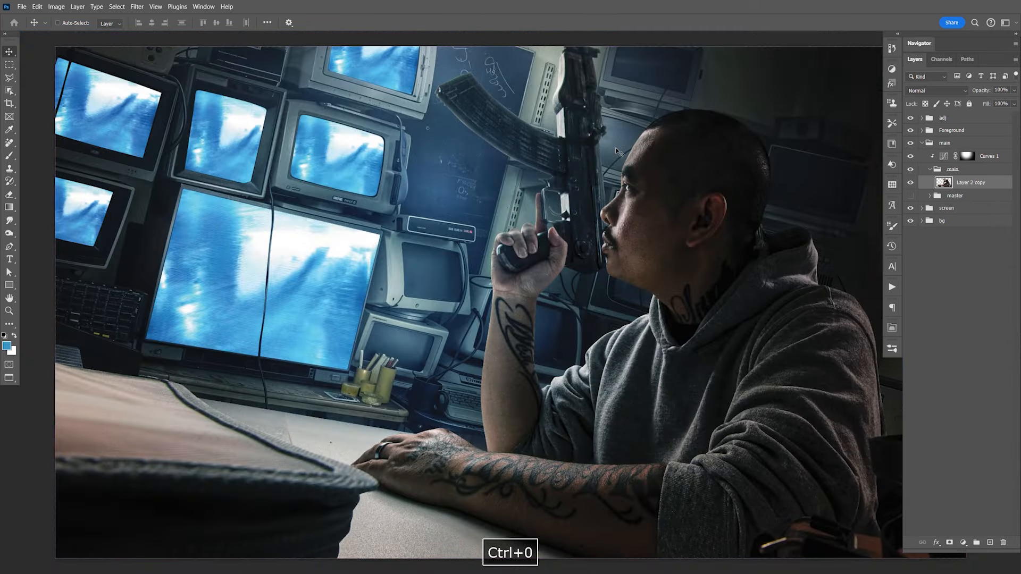
{"action": "key", "text": "ctrl+1"}
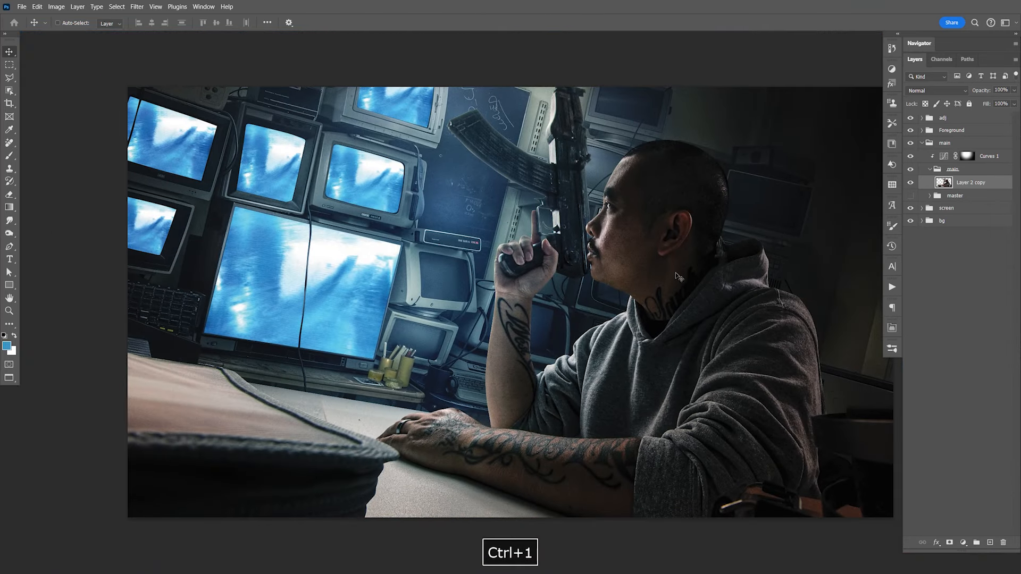
{"action": "key", "text": "space"}
{"action": "left_click_drag", "start_coordinate": [655, 313], "coordinate": [663, 342]}
{"action": "key", "text": "ctrl+s"}
{"action": "key", "text": "space"}
{"action": "left_click_drag", "start_coordinate": [574, 307], "coordinate": [587, 324]}
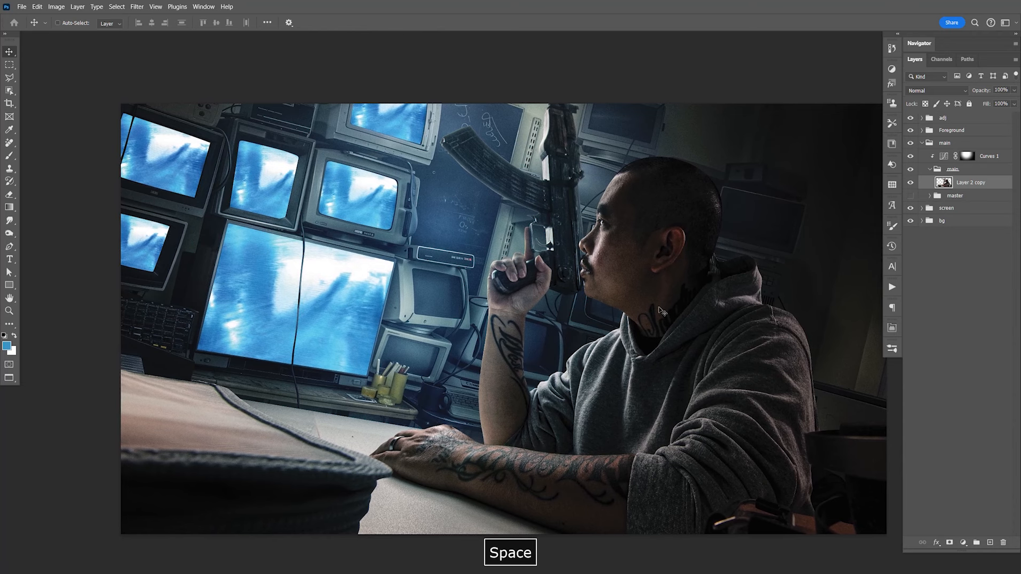
{"action": "key", "text": "F9"}
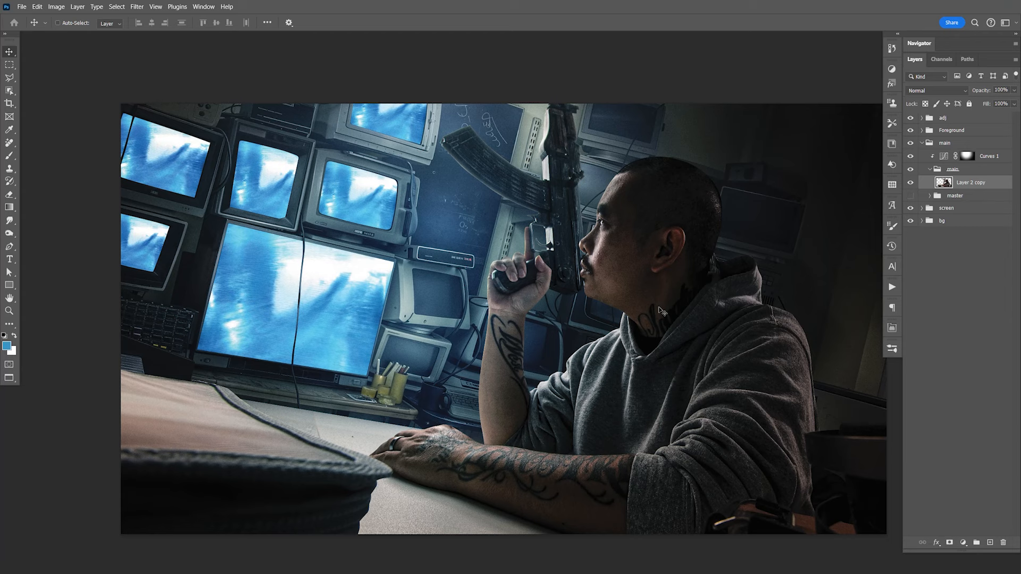
{"action": "key", "text": "space"}
{"action": "left_click_drag", "start_coordinate": [660, 311], "coordinate": [579, 312]}
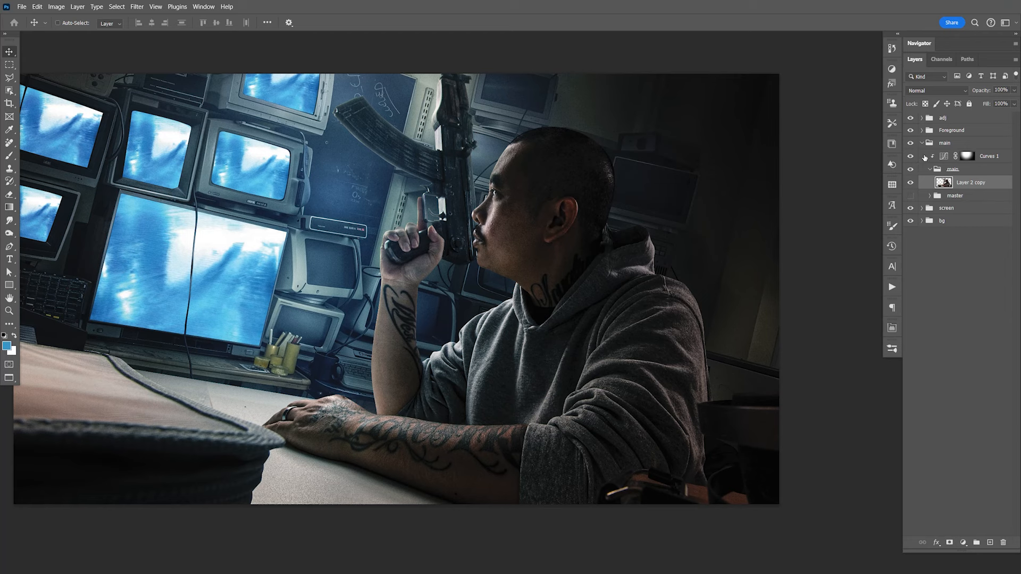
Step: Create a new clipped layer above the inner main group and fill it with orange
{"action": "left_click", "coordinate": [930, 170]}
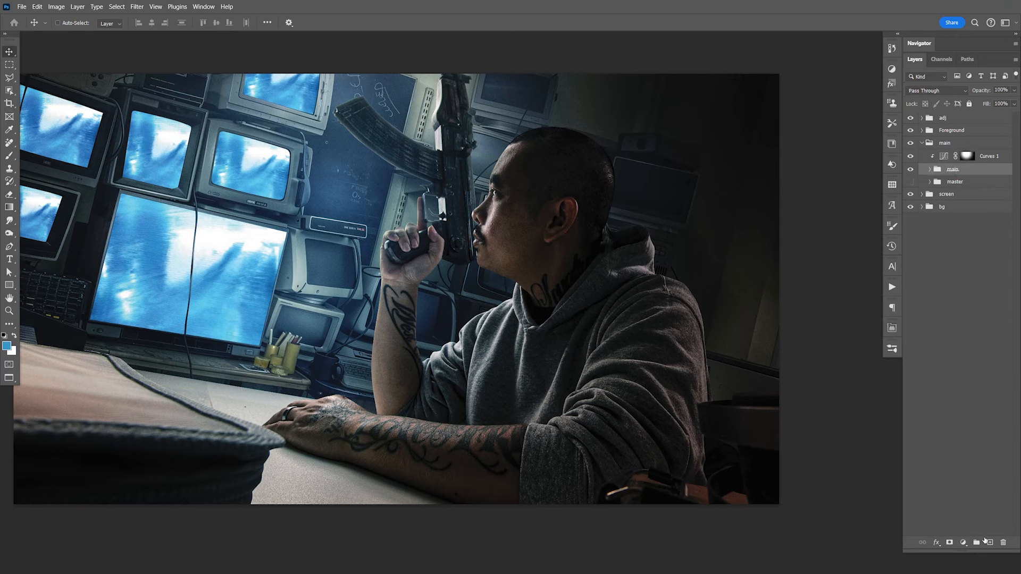
{"action": "left_click", "coordinate": [990, 542]}
{"action": "left_click", "coordinate": [7, 347]}
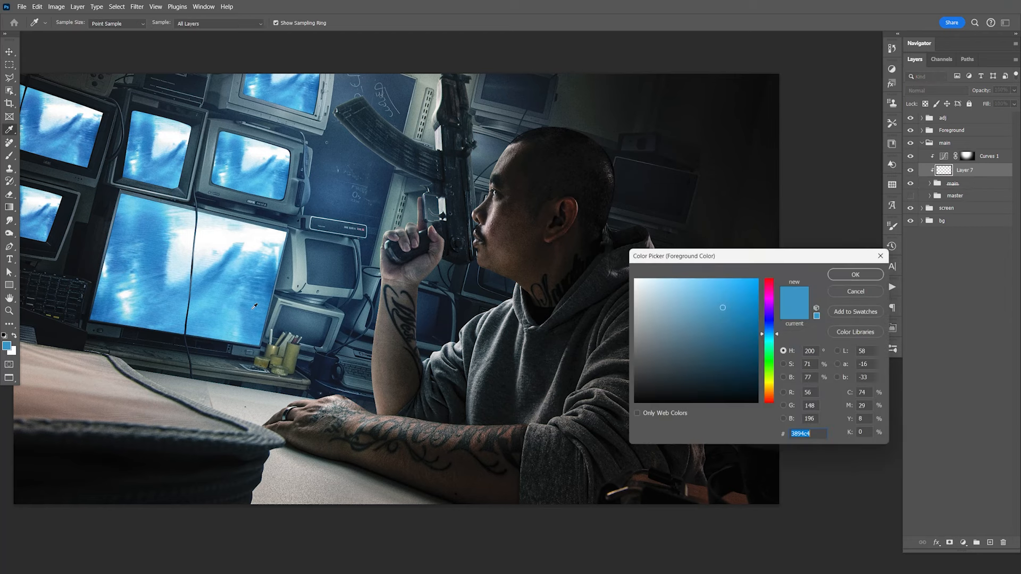
{"action": "left_click_drag", "start_coordinate": [773, 381], "coordinate": [776, 395]}
{"action": "left_click_drag", "start_coordinate": [735, 322], "coordinate": [735, 303]}
{"action": "left_click_drag", "start_coordinate": [777, 394], "coordinate": [778, 396]}
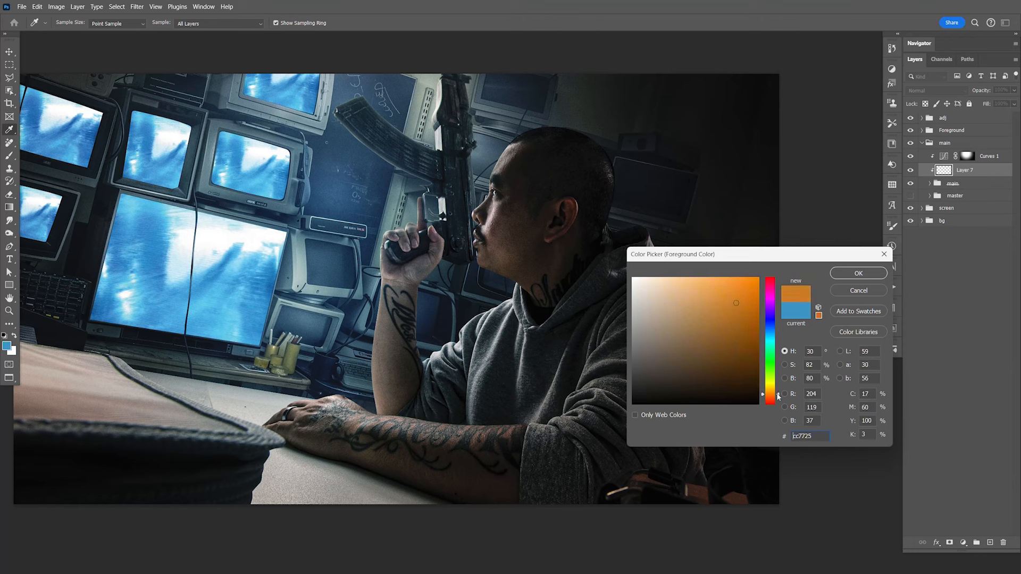
{"action": "left_click_drag", "start_coordinate": [736, 303], "coordinate": [732, 302]}
{"action": "left_click", "coordinate": [840, 274]}
{"action": "key", "text": "v"}
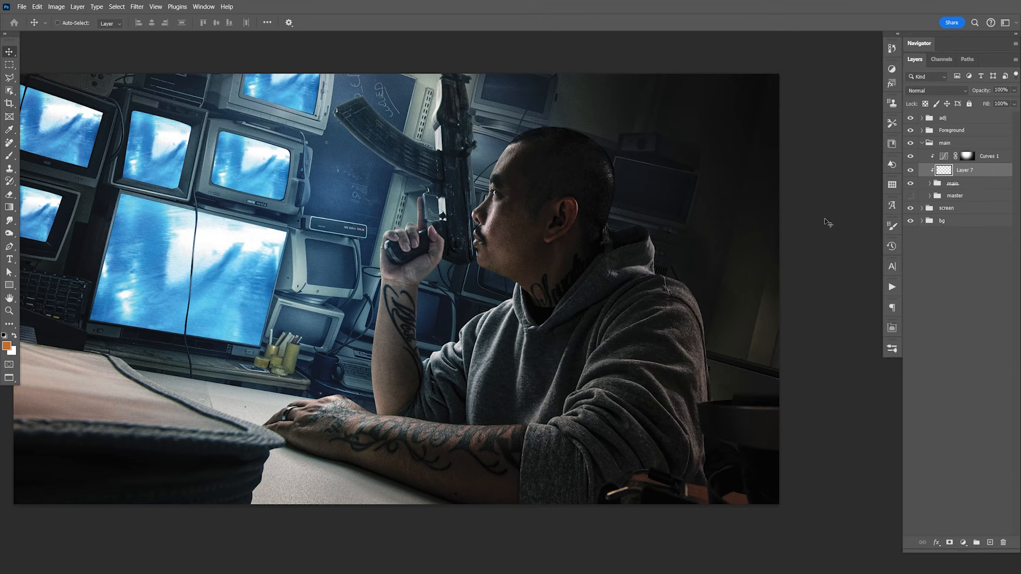
{"action": "key", "text": "alt+BackSpace"}
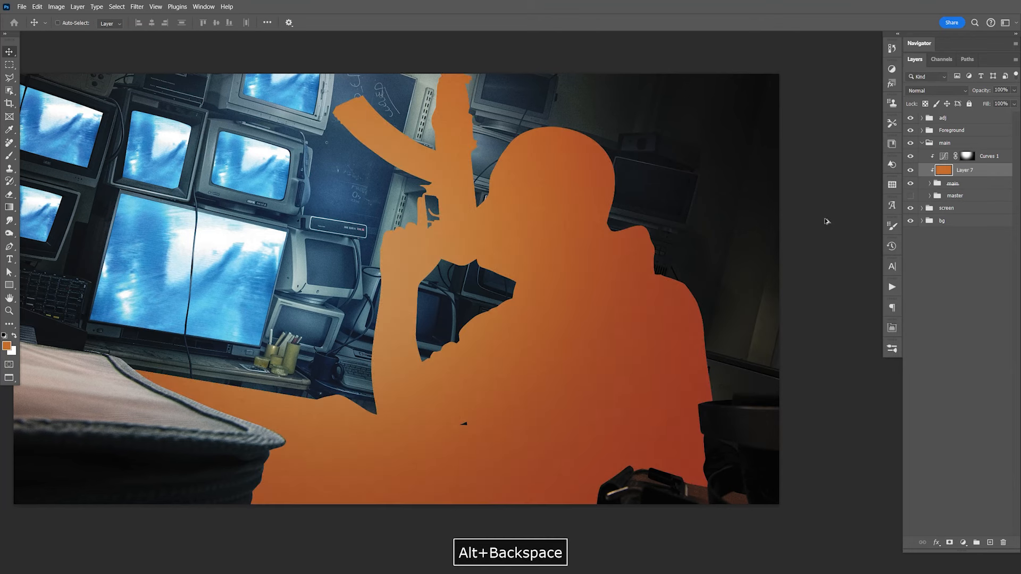
Step: Blend the orange layer in Linear Dodge (Add) at 36% opacity, with the Blend If underlying-layer black point split to 0 / 106
{"action": "left_click", "coordinate": [925, 91]}
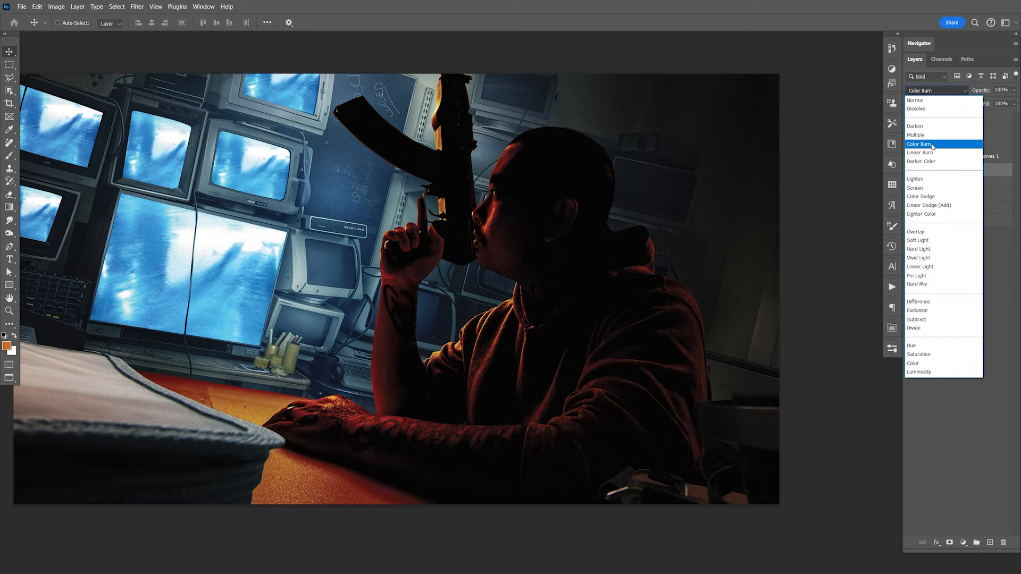
{"action": "left_click", "coordinate": [944, 206]}
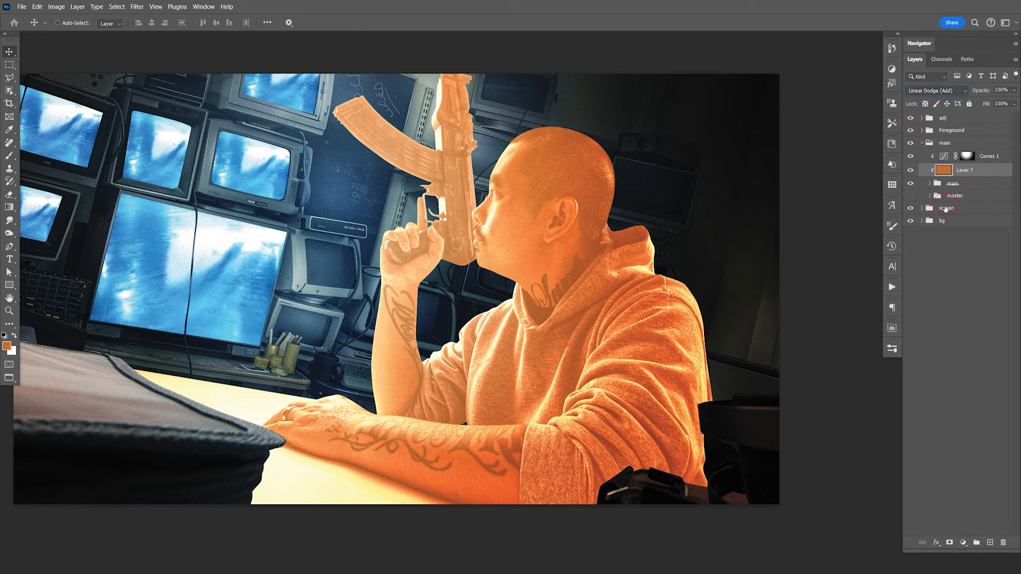
{"action": "double_click", "coordinate": [990, 175]}
{"action": "key", "text": "space"}
{"action": "left_click_drag", "start_coordinate": [715, 319], "coordinate": [565, 301]}
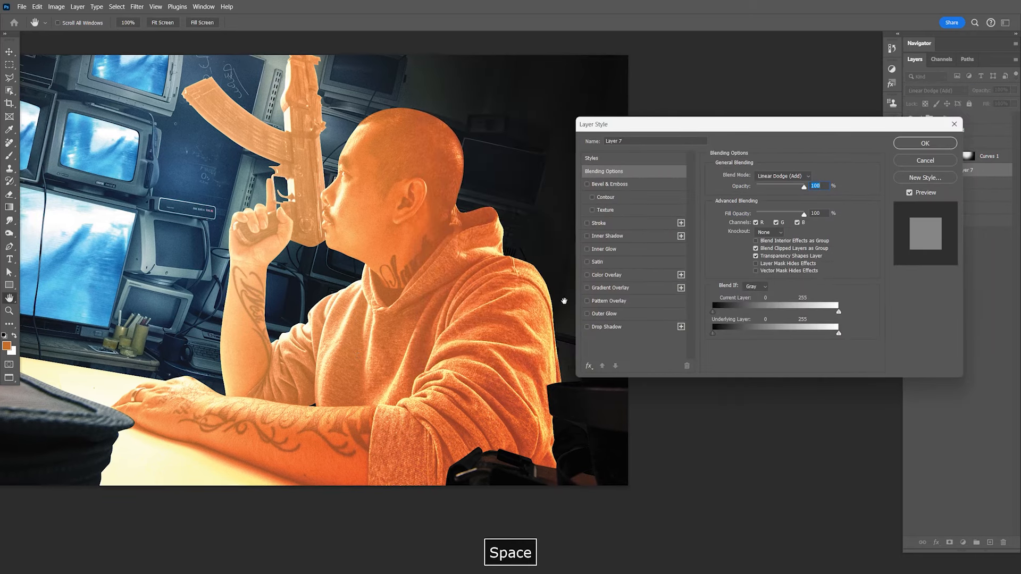
{"action": "left_click_drag", "start_coordinate": [713, 334], "coordinate": [759, 333]}
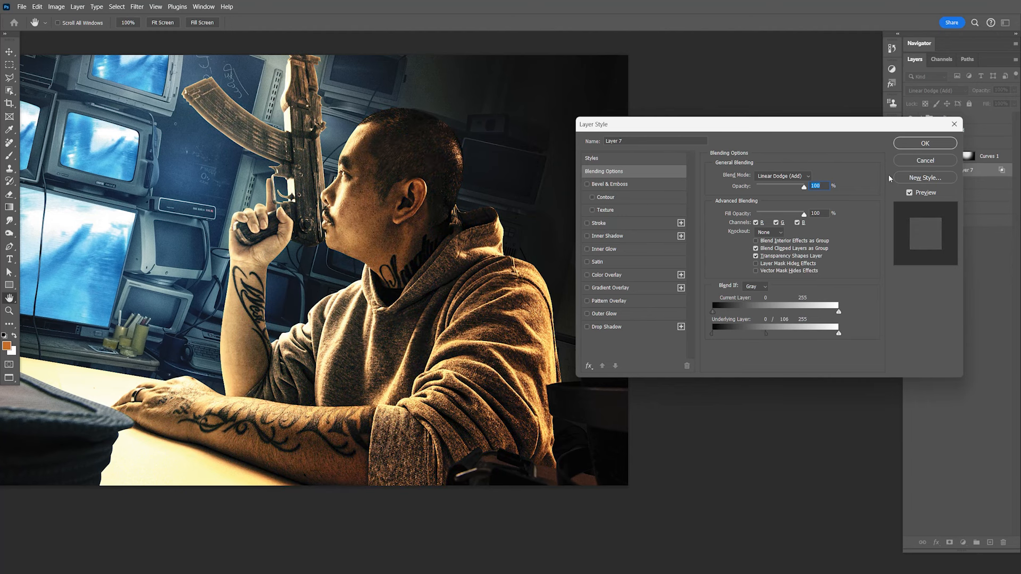
{"action": "left_click", "coordinate": [911, 145]}
{"action": "left_click", "coordinate": [1014, 90]}
{"action": "left_click_drag", "start_coordinate": [1013, 102], "coordinate": [984, 103]}
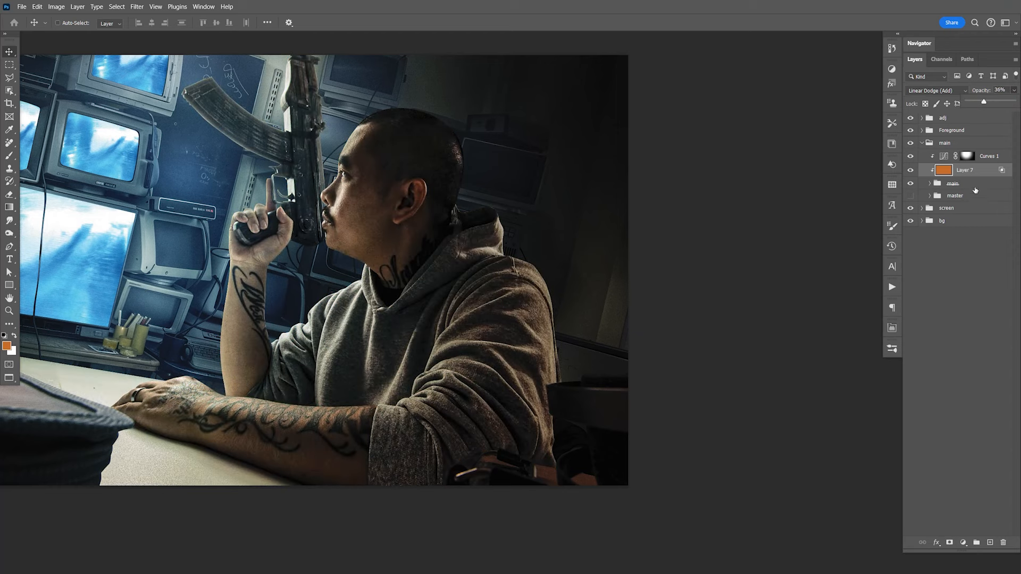
Step: Duplicate Layer 7, clip the copy directly beneath it and set the copy's blend mode to Multiply
{"action": "key", "text": "ctrl+j"}
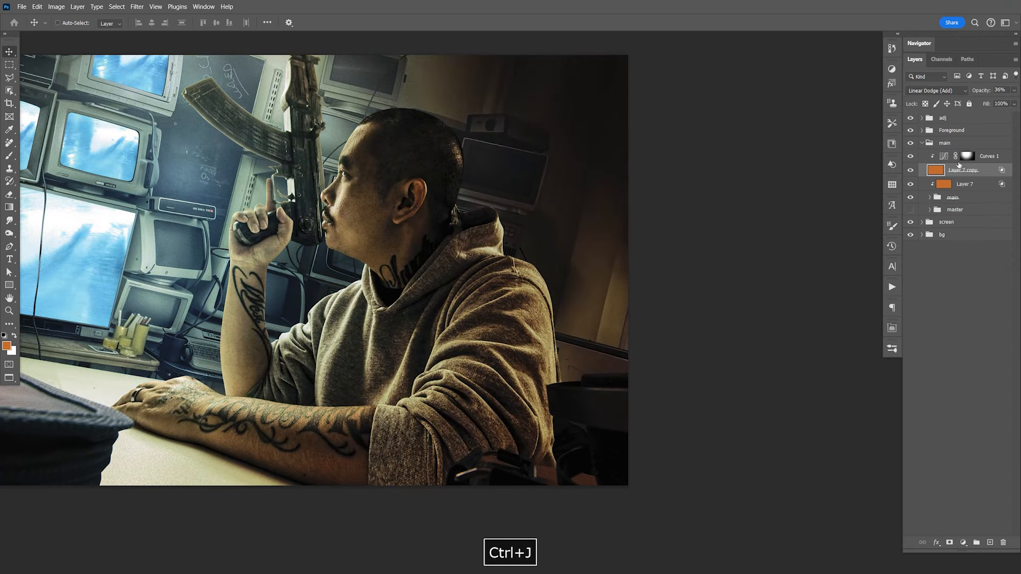
{"action": "left_click_drag", "start_coordinate": [983, 183], "coordinate": [986, 188]}
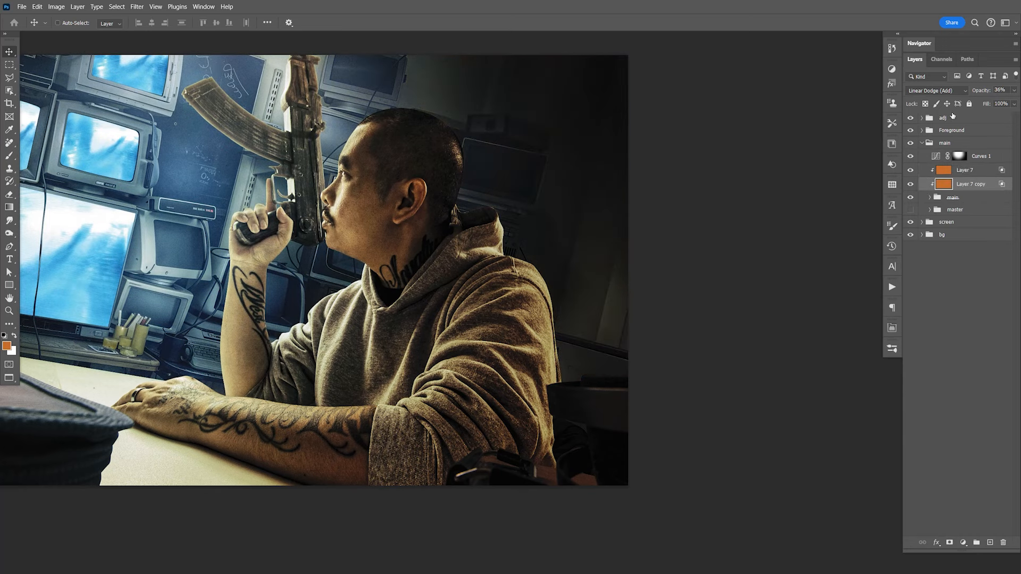
{"action": "left_click", "coordinate": [935, 91]}
{"action": "left_click", "coordinate": [938, 136]}
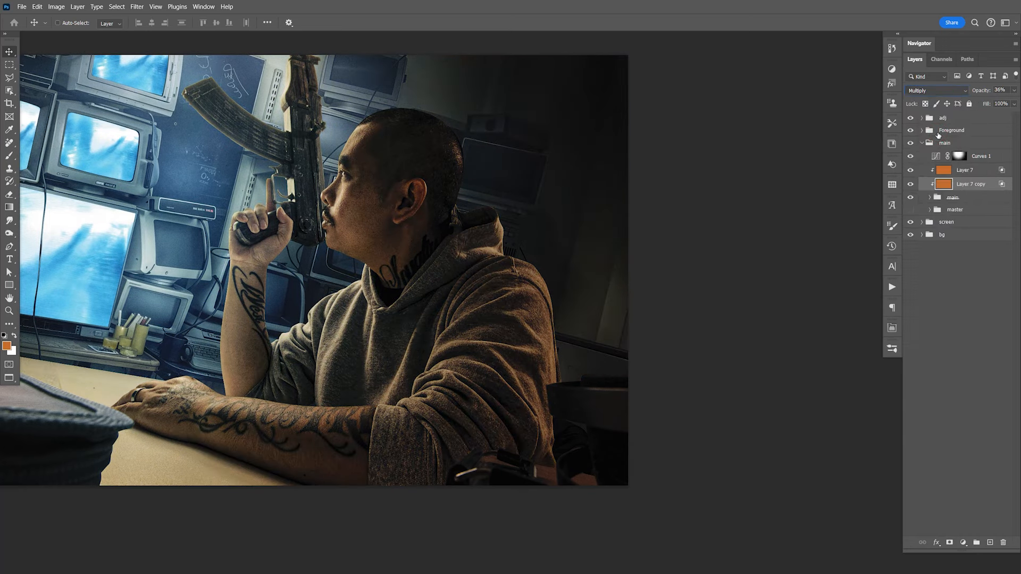
Step: Compare the effect of Layer 7 and Layer 7 copy on the subject by toggling their visibility
{"action": "key", "text": "space"}
{"action": "left_click_drag", "start_coordinate": [631, 237], "coordinate": [709, 239]}
{"action": "left_click_drag", "start_coordinate": [911, 170], "coordinate": [912, 184]}
{"action": "left_click", "coordinate": [912, 184]}
{"action": "left_click", "coordinate": [911, 171]}
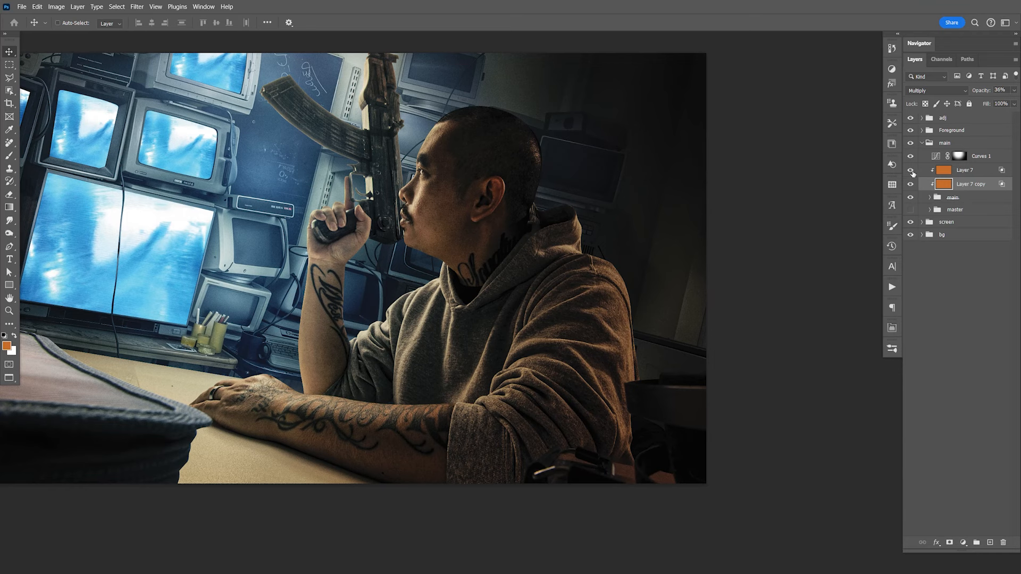
{"action": "left_click", "coordinate": [911, 171]}
{"action": "left_click", "coordinate": [910, 171]}
{"action": "left_click", "coordinate": [910, 171]}
{"action": "left_click", "coordinate": [911, 170]}
Step: Hide Layer 7 copy and add an inverted black mask to Layer 7
{"action": "left_click", "coordinate": [910, 184]}
{"action": "left_click", "coordinate": [959, 172]}
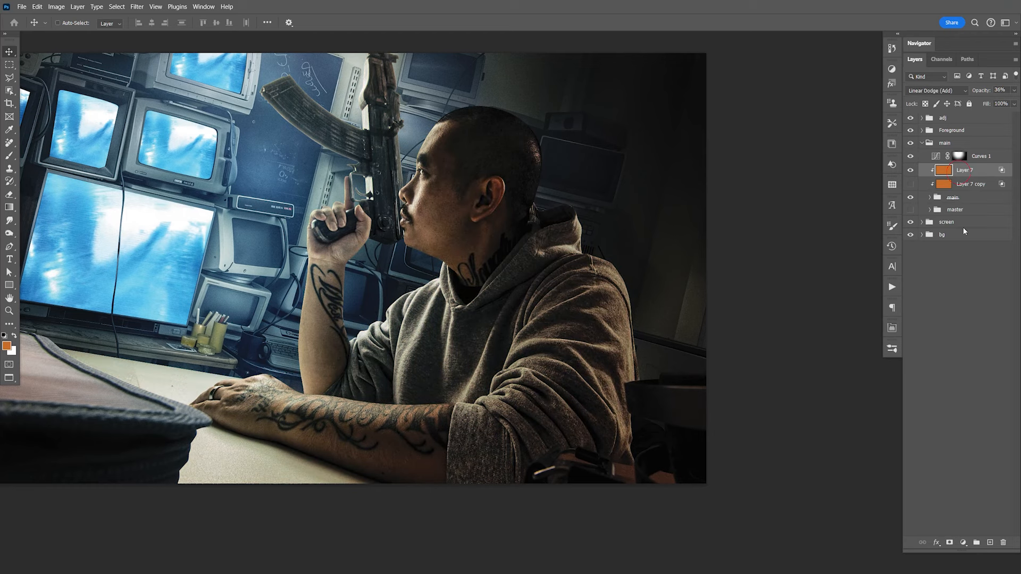
{"action": "left_click", "coordinate": [949, 542]}
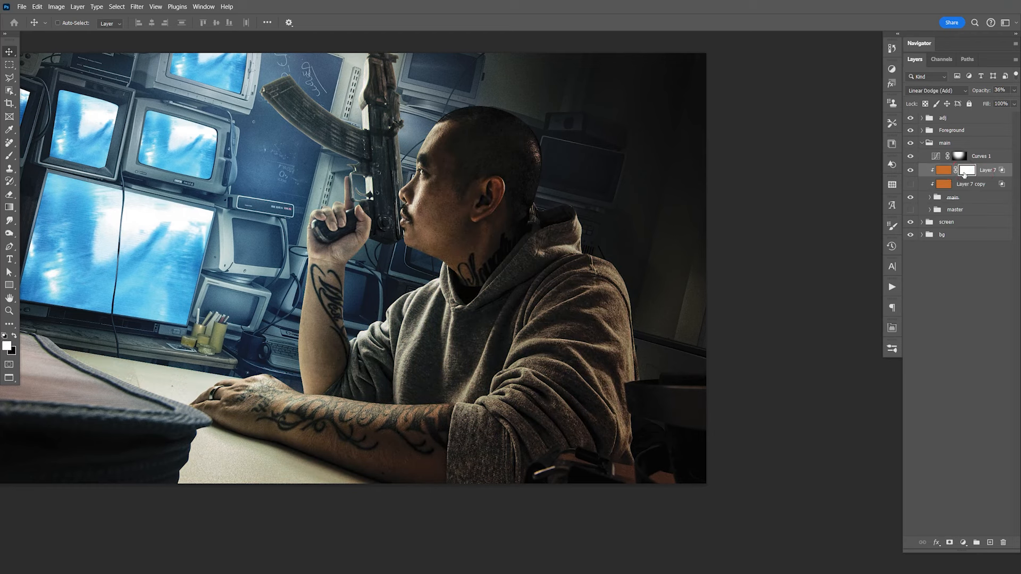
{"action": "key", "text": "ctrl+i"}
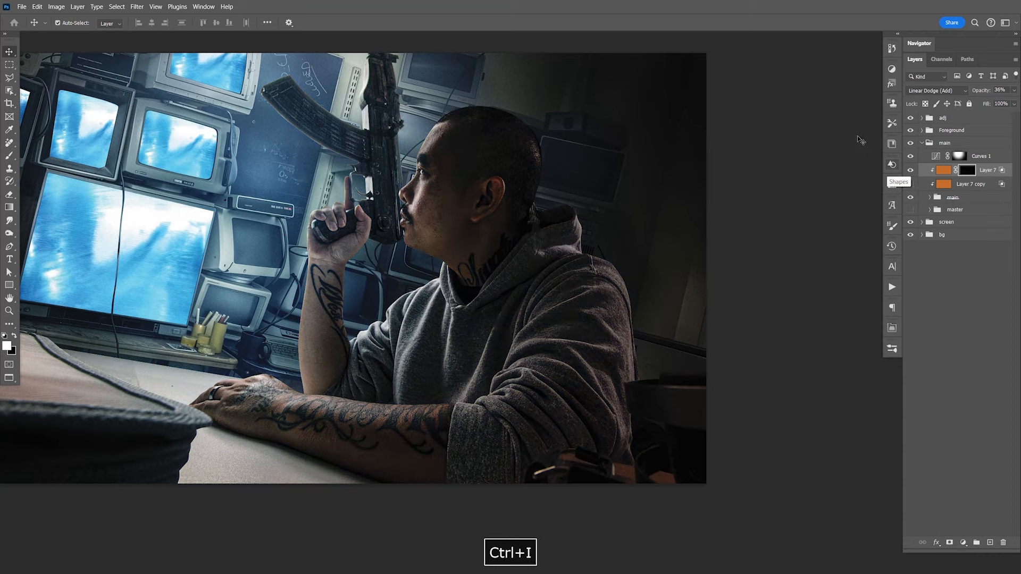
Step: Paint white on Layer 7's mask along the subject's back, shoulder and rear sleeve with soft brushes of 500 to 1000 px
{"action": "key", "text": "b"}
{"action": "key", "text": "bracketleft"}
{"action": "key", "text": "bracketleft"}
{"action": "key", "text": "bracketleft"}
{"action": "key", "text": "bracketleft"}
{"action": "key", "text": "bracketleft"}
{"action": "key", "text": "bracketleft"}
{"action": "key", "text": "bracketleft"}
{"action": "key", "text": "bracketleft"}
{"action": "key", "text": "bracketleft"}
{"action": "key", "text": "bracketleft"}
{"action": "key", "text": "bracketleft"}
{"action": "key", "text": "bracketleft"}
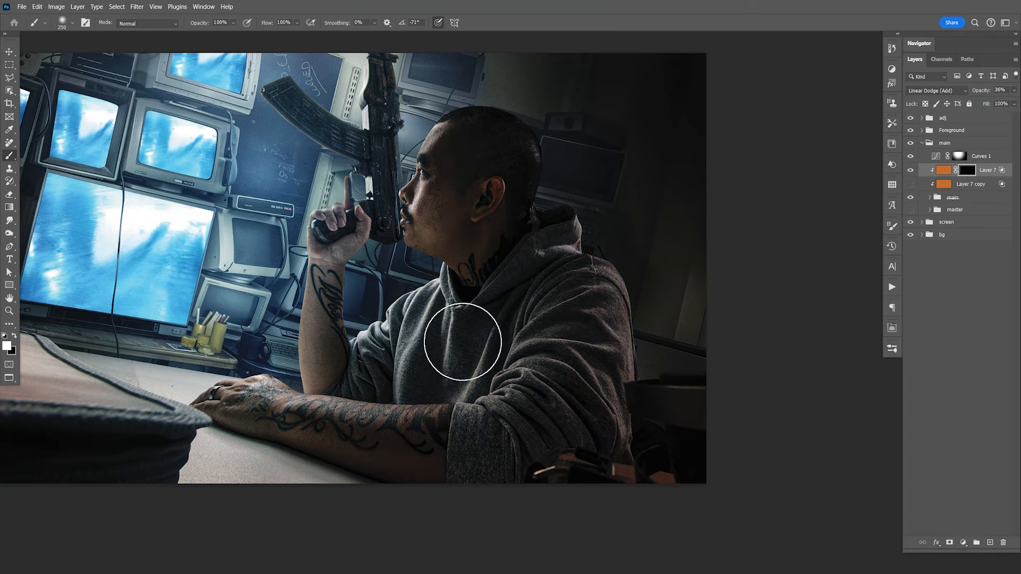
{"action": "left_click_drag", "start_coordinate": [462, 353], "coordinate": [364, 357]}
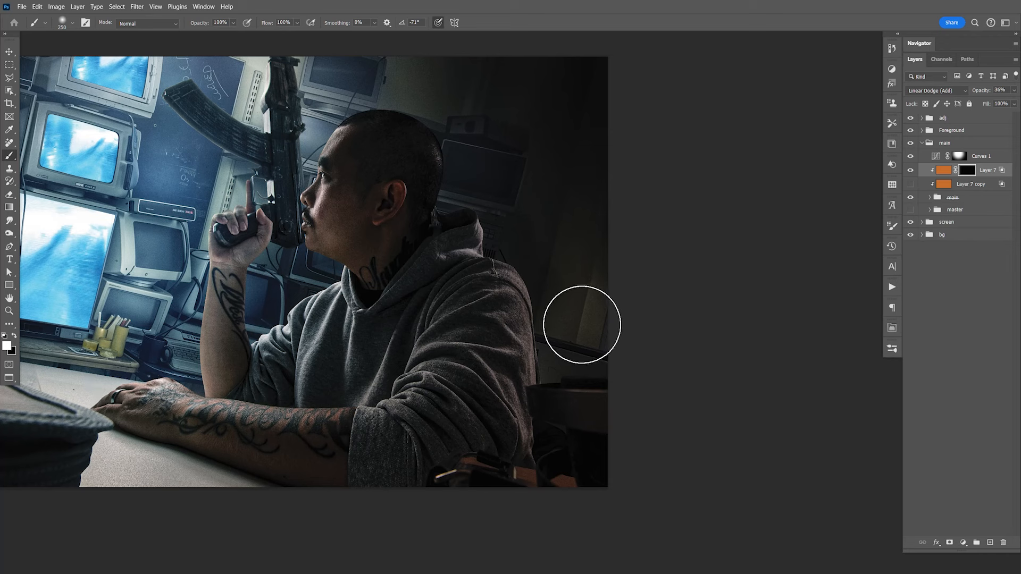
{"action": "key", "text": "bracketright"}
{"action": "key", "text": "bracketright"}
{"action": "key", "text": "bracketright"}
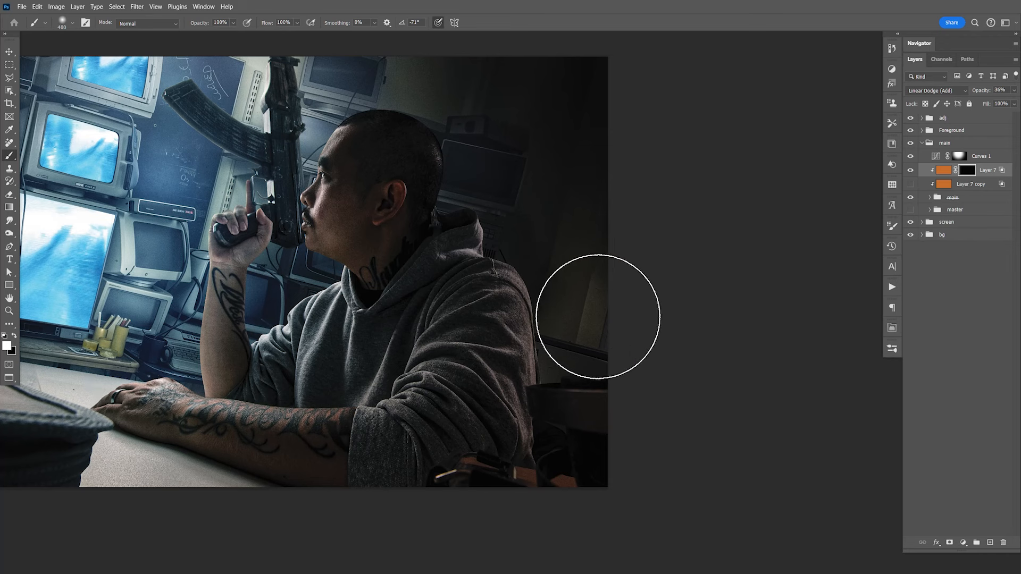
{"action": "key", "text": "bracketright"}
{"action": "key", "text": "bracketright"}
{"action": "key", "text": "bracketright"}
{"action": "key", "text": "bracketright"}
{"action": "key", "text": "bracketright"}
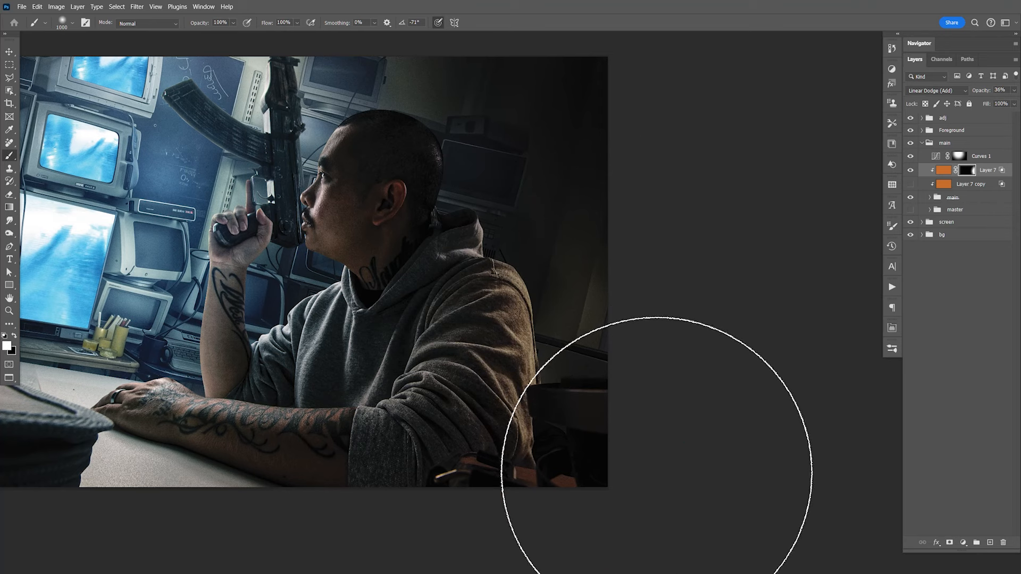
{"action": "key", "text": "bracketleft"}
{"action": "key", "text": "bracketleft"}
{"action": "key", "text": "bracketleft"}
{"action": "key", "text": "bracketleft"}
{"action": "key", "text": "bracketleft"}
{"action": "key", "text": "bracketleft"}
{"action": "key", "text": "bracketleft"}
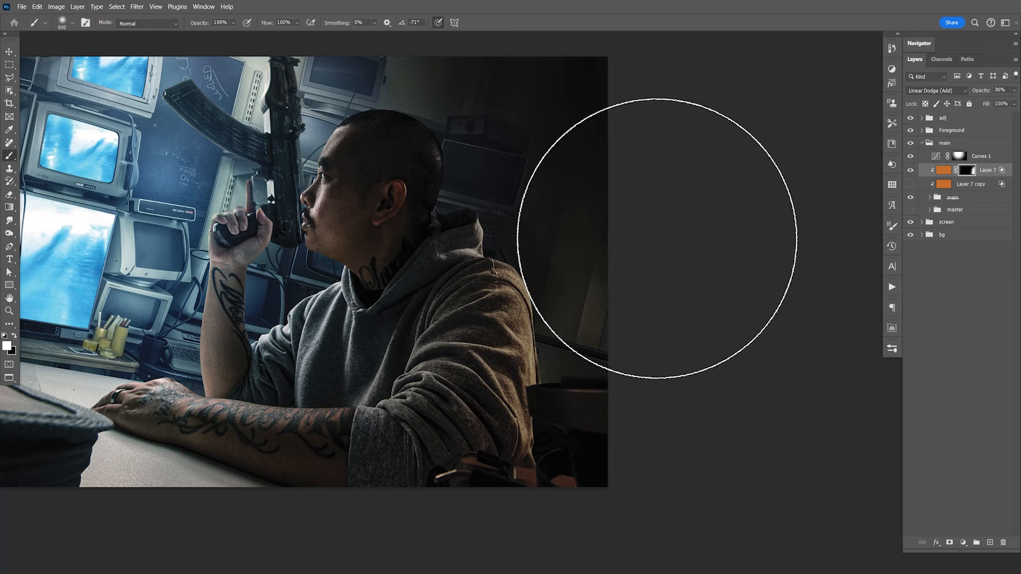
{"action": "key", "text": "bracketright"}
{"action": "key", "text": "bracketright"}
{"action": "key", "text": "bracketright"}
{"action": "key", "text": "bracketright"}
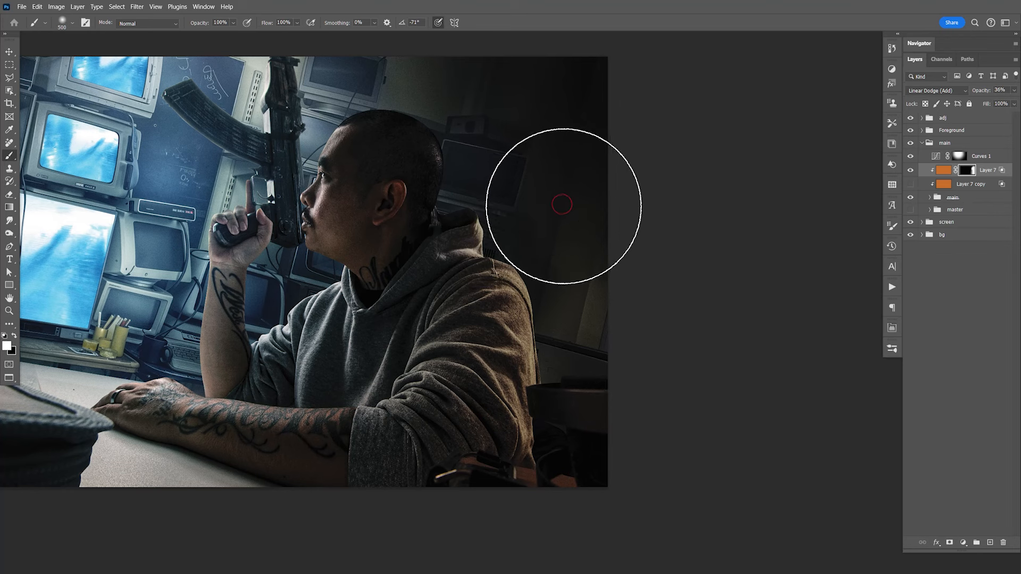
{"action": "mouse_move", "coordinate": [519, 118]}
{"action": "left_mouse_down"}
{"action": "mouse_move", "coordinate": [534, 161]}
{"action": "mouse_move", "coordinate": [531, 187]}
{"action": "mouse_move", "coordinate": [552, 200]}
{"action": "left_mouse_up"}
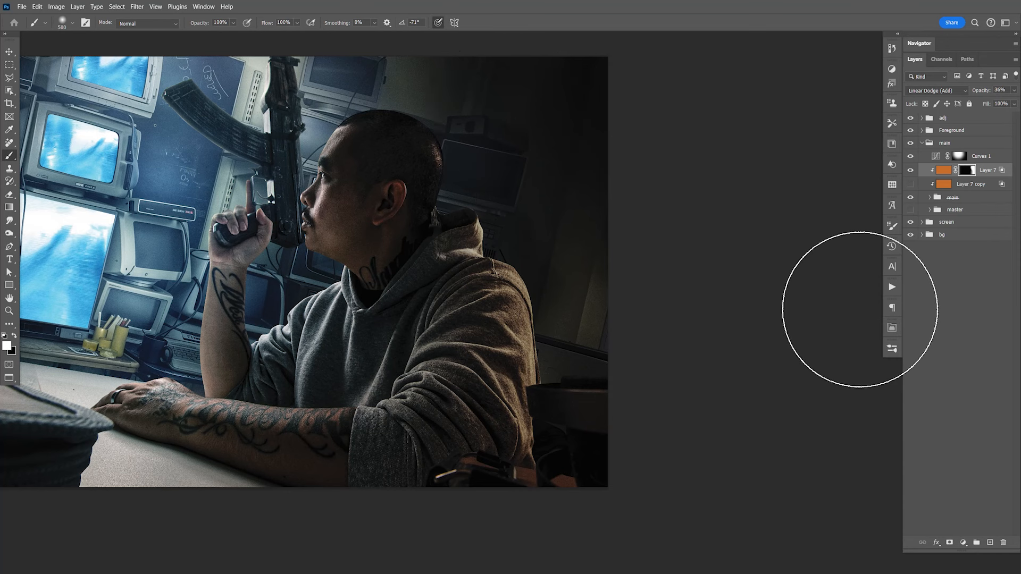
Step: Show Layer 7 copy again and add an inverted black mask to it
{"action": "left_click", "coordinate": [957, 184]}
{"action": "left_click", "coordinate": [910, 184]}
{"action": "left_click", "coordinate": [949, 545]}
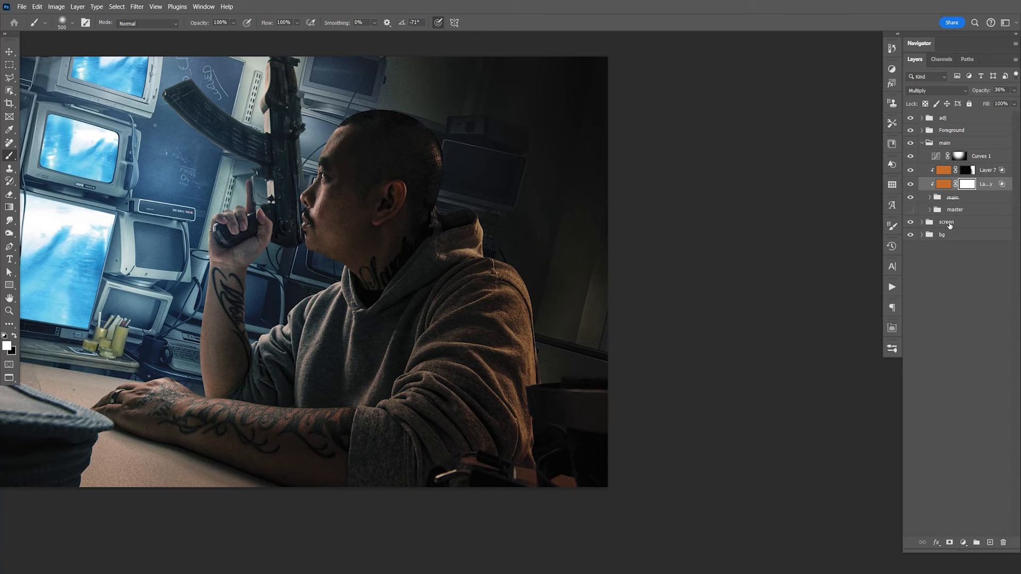
{"action": "key", "text": "ctrl+i"}
Step: Paint white on Layer 7 copy's mask along the subject's back with soft 500 and 1200 px brushes, and save the document
{"action": "mouse_move", "coordinate": [620, 273]}
{"action": "left_mouse_down"}
{"action": "mouse_move", "coordinate": [555, 195]}
{"action": "mouse_move", "coordinate": [546, 217]}
{"action": "mouse_move", "coordinate": [542, 154]}
{"action": "mouse_move", "coordinate": [528, 149]}
{"action": "mouse_move", "coordinate": [548, 159]}
{"action": "mouse_move", "coordinate": [616, 295]}
{"action": "mouse_move", "coordinate": [619, 354]}
{"action": "mouse_move", "coordinate": [594, 379]}
{"action": "left_mouse_up"}
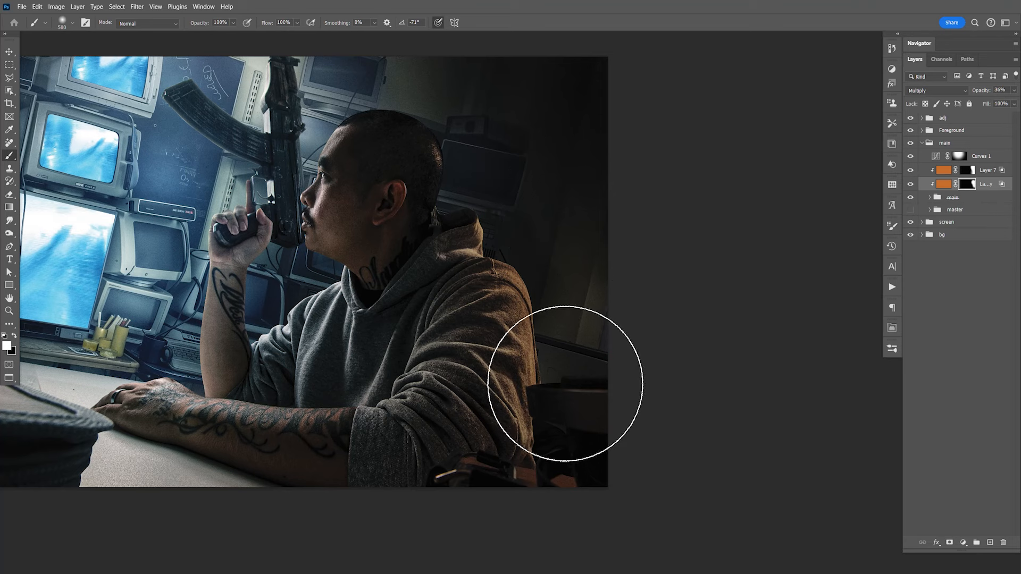
{"action": "key", "text": "bracketright"}
{"action": "key", "text": "bracketright"}
{"action": "key", "text": "bracketright"}
{"action": "key", "text": "bracketright"}
{"action": "key", "text": "bracketright"}
{"action": "key", "text": "bracketright"}
{"action": "key", "text": "bracketright"}
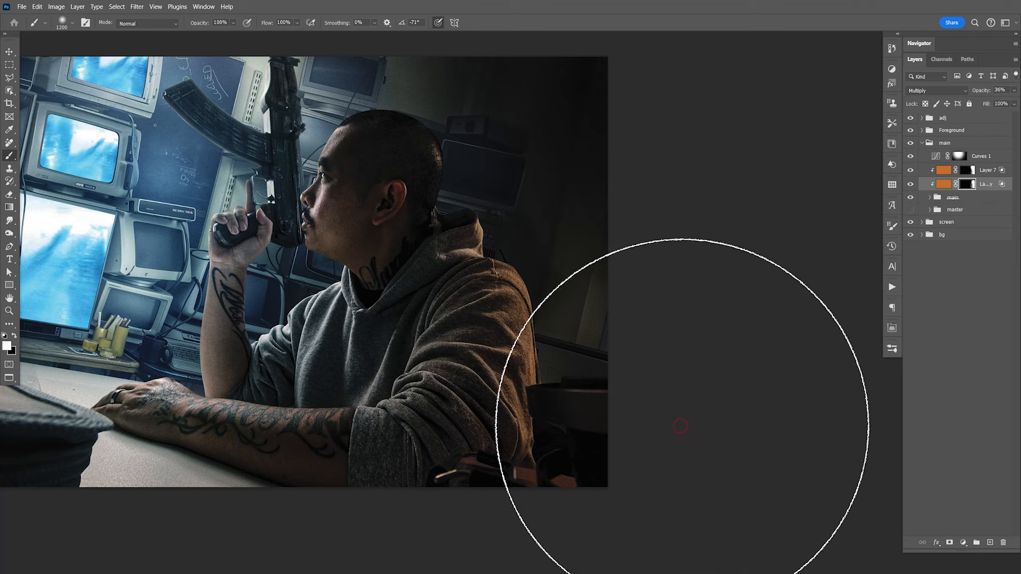
{"action": "key", "text": "space"}
{"action": "left_click_drag", "start_coordinate": [704, 426], "coordinate": [709, 282]}
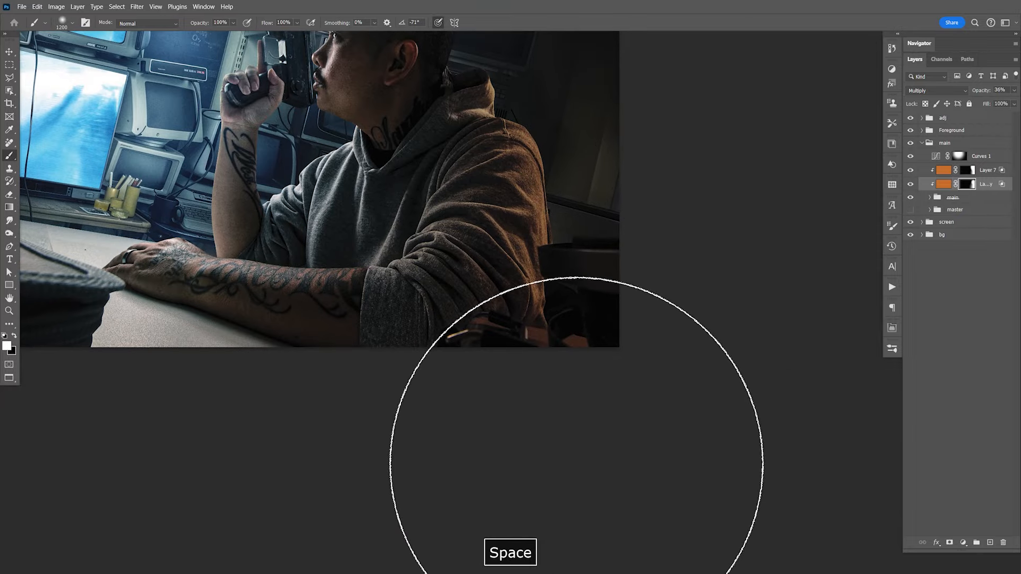
{"action": "left_click_drag", "start_coordinate": [705, 303], "coordinate": [728, 324]}
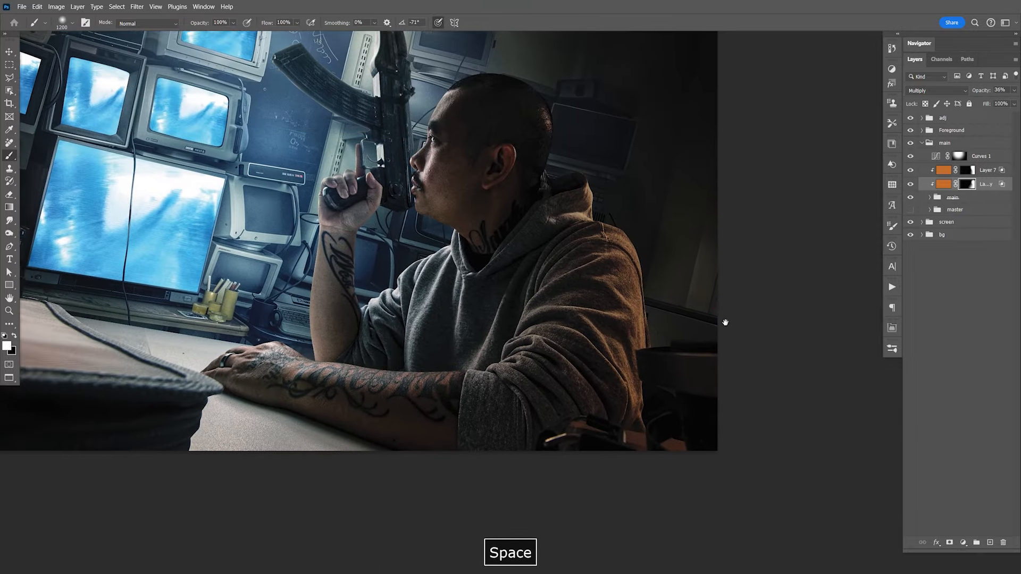
{"action": "key", "text": "ctrl+s"}
{"action": "key", "text": "v"}
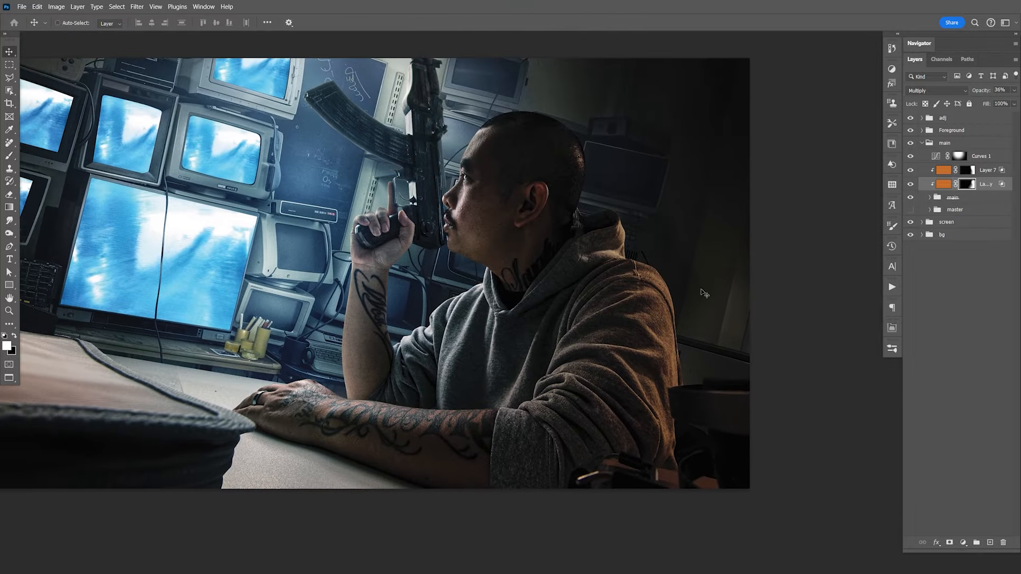
Step: Clip the Curves 1 adjustment back onto the layers below it in the main group, and save the document
{"action": "key", "text": "space"}
{"action": "left_click_drag", "start_coordinate": [706, 292], "coordinate": [733, 308]}
{"action": "left_click", "coordinate": [950, 198]}
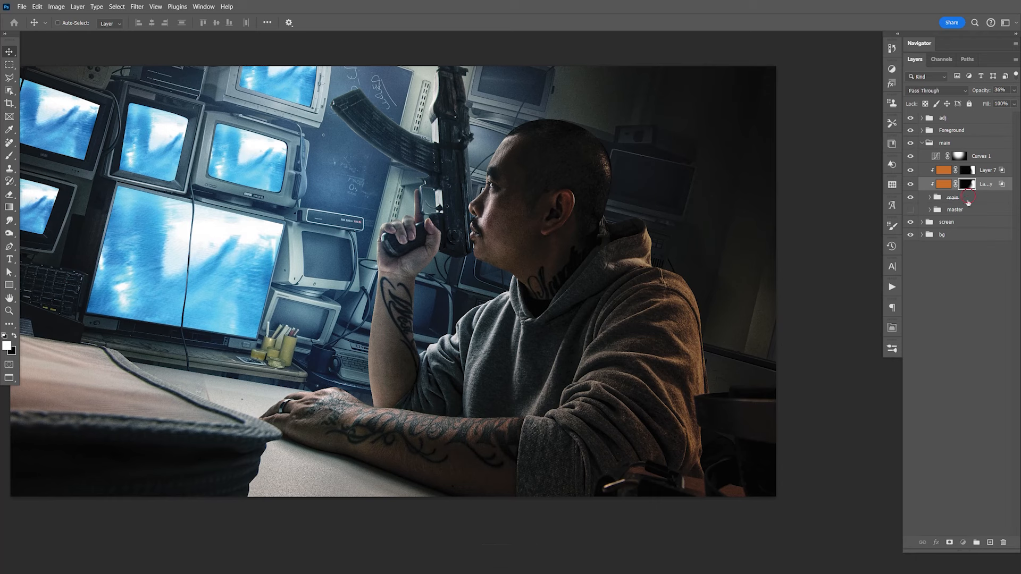
{"action": "left_click", "coordinate": [990, 172]}
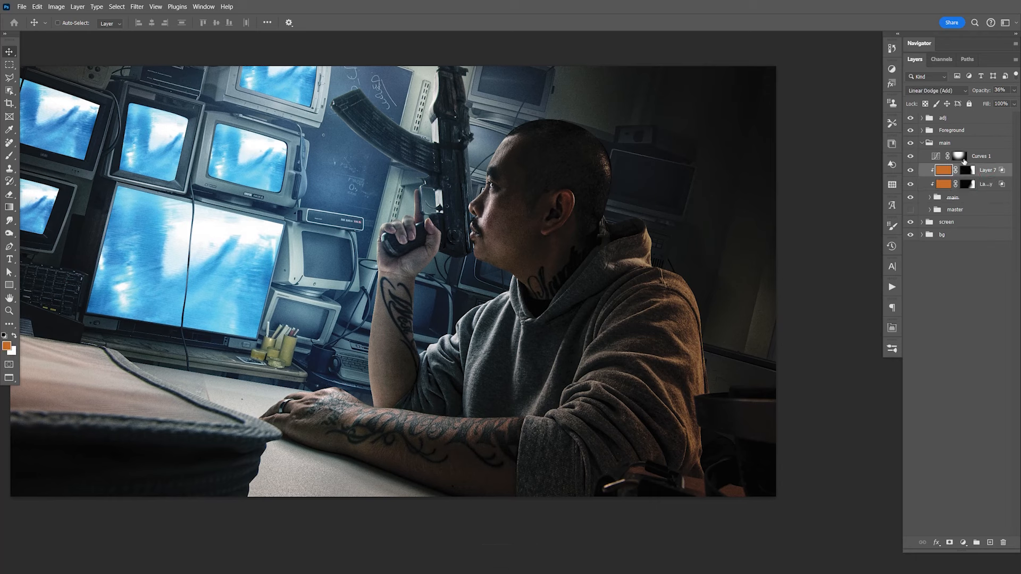
{"action": "left_click", "coordinate": [959, 155]}
{"action": "left_click", "coordinate": [910, 156]}
{"action": "left_click", "coordinate": [910, 157]}
{"action": "left_click", "coordinate": [985, 158]}
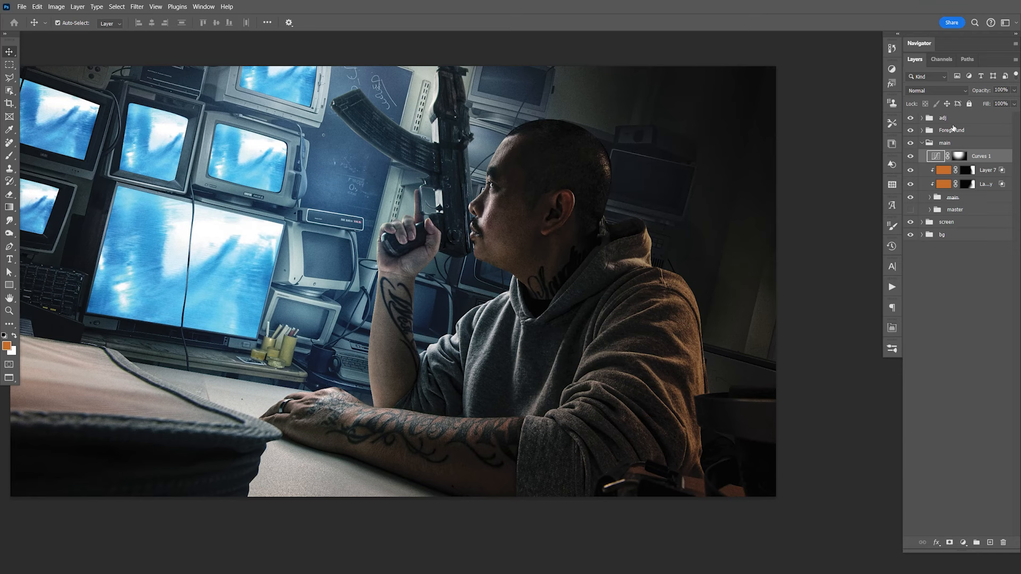
{"action": "key", "text": "ctrl+alt+g"}
{"action": "key", "text": "ctrl+s"}
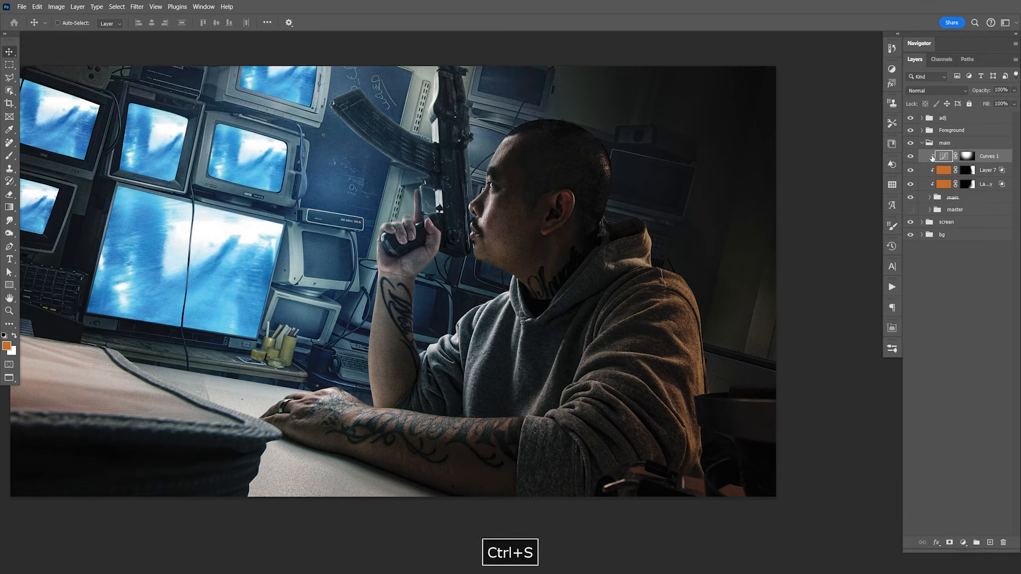
{"action": "key", "text": "ctrl+s"}
Step: Patch out the bright speckled highlight on the back of the subject's head on Layer 2 copy inside the inner main group
{"action": "key", "text": "z"}
{"action": "left_click_drag", "start_coordinate": [611, 174], "coordinate": [694, 263]}
{"action": "left_click", "coordinate": [930, 197]}
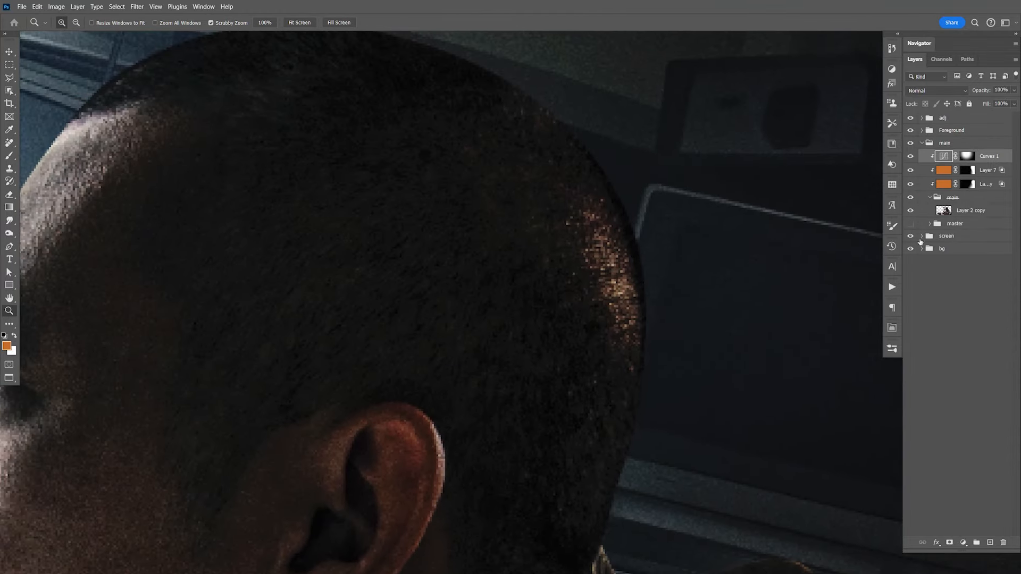
{"action": "left_click", "coordinate": [964, 215]}
{"action": "left_click", "coordinate": [627, 287]}
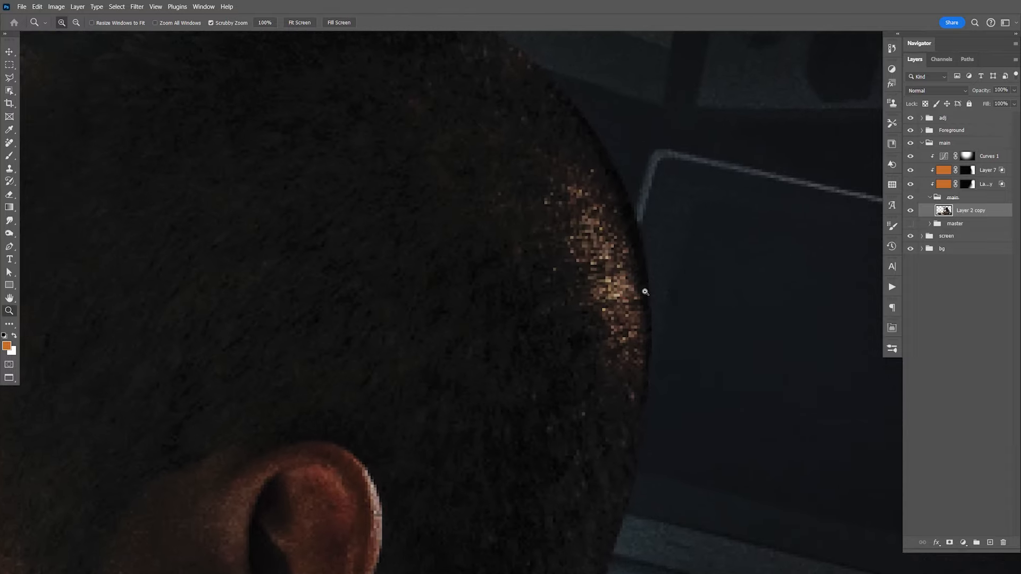
{"action": "left_click_drag", "start_coordinate": [9, 142], "coordinate": [64, 171]}
{"action": "mouse_move", "coordinate": [485, 176]}
{"action": "left_mouse_down"}
{"action": "mouse_move", "coordinate": [559, 143]}
{"action": "mouse_move", "coordinate": [595, 161]}
{"action": "mouse_move", "coordinate": [631, 250]}
{"action": "mouse_move", "coordinate": [644, 325]}
{"action": "mouse_move", "coordinate": [644, 368]}
{"action": "mouse_move", "coordinate": [622, 417]}
{"action": "mouse_move", "coordinate": [511, 335]}
{"action": "mouse_move", "coordinate": [475, 207]}
{"action": "left_mouse_up"}
{"action": "left_click_drag", "start_coordinate": [532, 248], "coordinate": [296, 142]}
{"action": "key", "text": "ctrl+d"}
{"action": "left_click_drag", "start_coordinate": [521, 391], "coordinate": [524, 372]}
{"action": "key", "text": "ctrl+d"}
{"action": "mouse_move", "coordinate": [534, 417]}
{"action": "left_mouse_down"}
{"action": "mouse_move", "coordinate": [584, 417]}
{"action": "mouse_move", "coordinate": [587, 384]}
{"action": "mouse_move", "coordinate": [578, 384]}
{"action": "left_mouse_up"}
{"action": "key", "text": "ctrl+d"}
{"action": "left_click_drag", "start_coordinate": [578, 392], "coordinate": [576, 353]}
{"action": "key", "text": "ctrl+d"}
{"action": "mouse_move", "coordinate": [564, 448]}
{"action": "left_mouse_down"}
{"action": "mouse_move", "coordinate": [583, 453]}
{"action": "mouse_move", "coordinate": [566, 448]}
{"action": "left_mouse_up"}
{"action": "key", "text": "ctrl+d"}
Step: Patch the remaining bright spots along the rear edge of the subject's head, and save the document
{"action": "key", "text": "space"}
{"action": "mouse_move", "coordinate": [575, 463]}
{"action": "left_mouse_down"}
{"action": "mouse_move", "coordinate": [588, 290]}
{"action": "mouse_move", "coordinate": [633, 330]}
{"action": "mouse_move", "coordinate": [624, 294]}
{"action": "left_mouse_up"}
{"action": "left_click_drag", "start_coordinate": [627, 311], "coordinate": [617, 271]}
{"action": "left_click", "coordinate": [611, 262]}
{"action": "mouse_move", "coordinate": [574, 335]}
{"action": "left_mouse_down"}
{"action": "mouse_move", "coordinate": [591, 334]}
{"action": "mouse_move", "coordinate": [578, 335]}
{"action": "left_mouse_up"}
{"action": "left_click_drag", "start_coordinate": [582, 355], "coordinate": [583, 317]}
{"action": "left_click", "coordinate": [607, 299]}
{"action": "key", "text": "ctrl+1"}
{"action": "key", "text": "ctrl+s"}
{"action": "key", "text": "v"}
{"action": "key", "text": "space"}
{"action": "left_click_drag", "start_coordinate": [312, 416], "coordinate": [502, 344]}
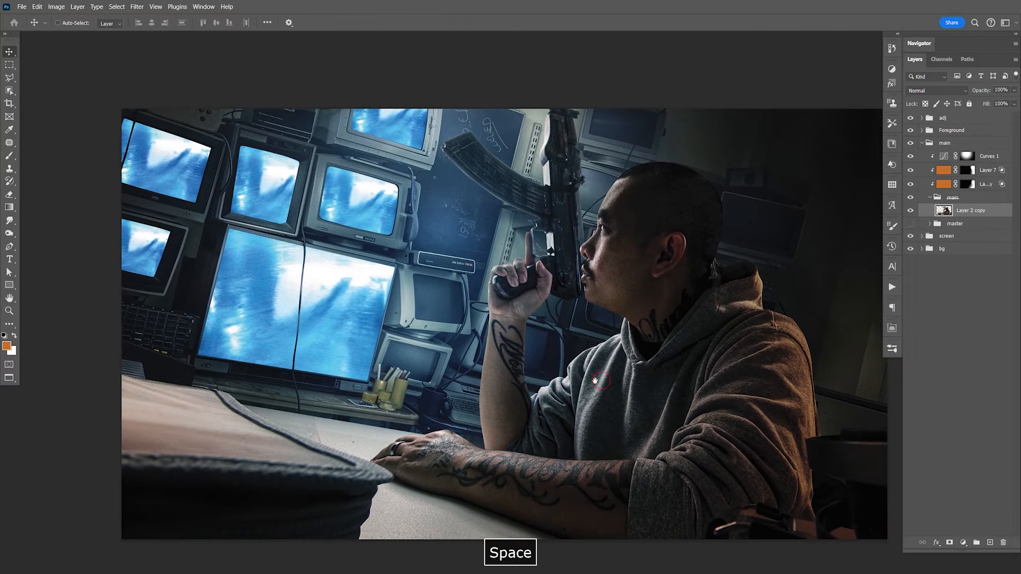
{"action": "key", "text": "ctrl+s"}
{"action": "key", "text": "space"}
{"action": "left_click_drag", "start_coordinate": [626, 355], "coordinate": [497, 355]}
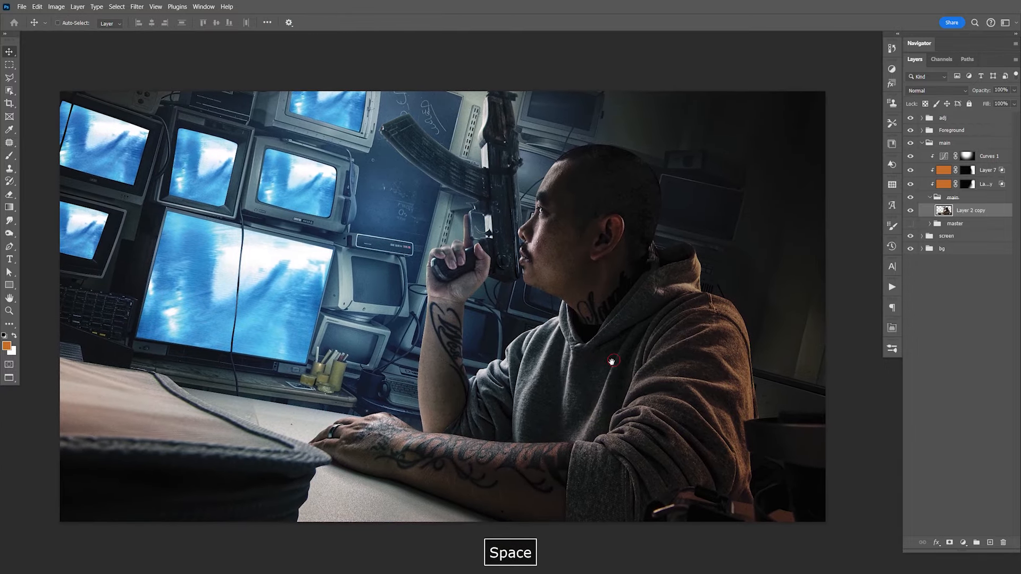
Step: Add a new empty layer above Curves 1 and clip it to the layers below in the main group
{"action": "left_click", "coordinate": [987, 161]}
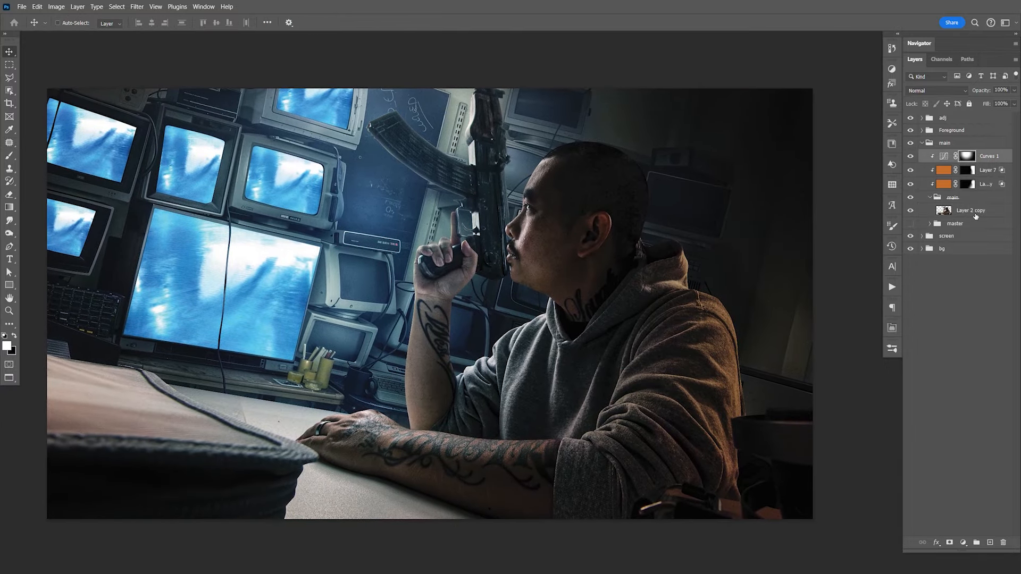
{"action": "left_click", "coordinate": [990, 543]}
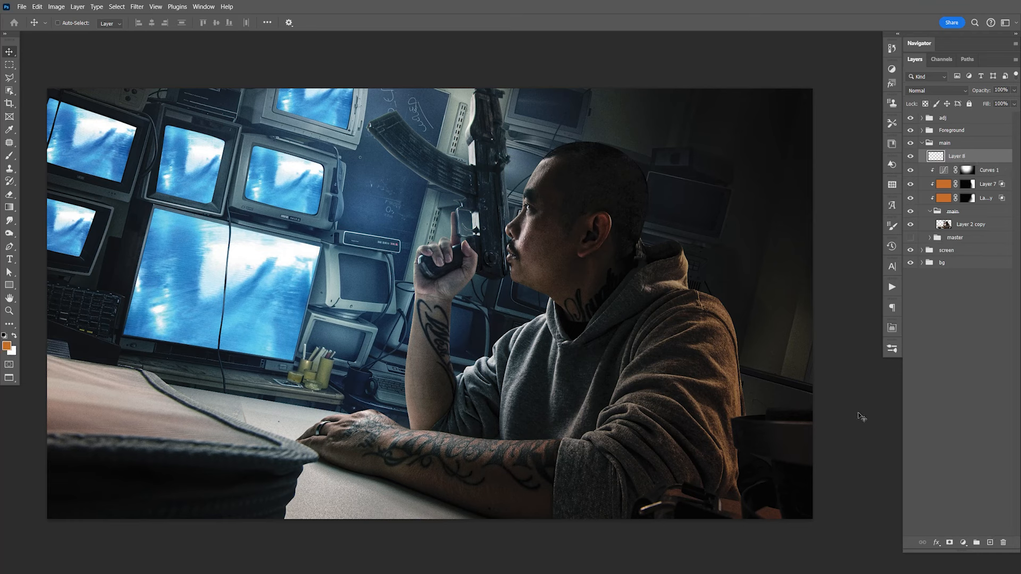
{"action": "key", "text": "ctrl"}
{"action": "key", "text": "ctrl+alt+g"}
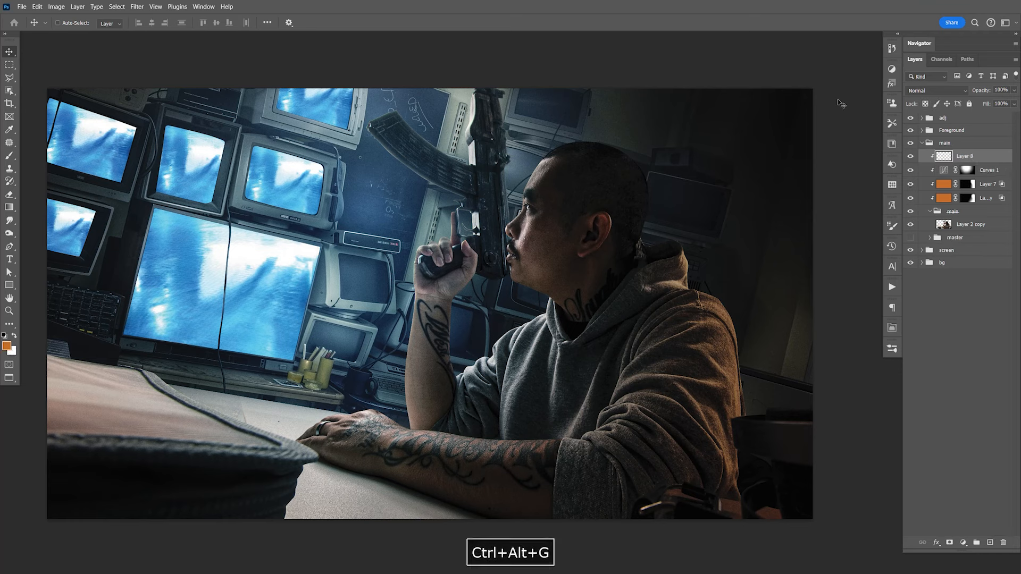
Step: Set the foreground colour to the light orange #ffa665
{"action": "left_click", "coordinate": [7, 346]}
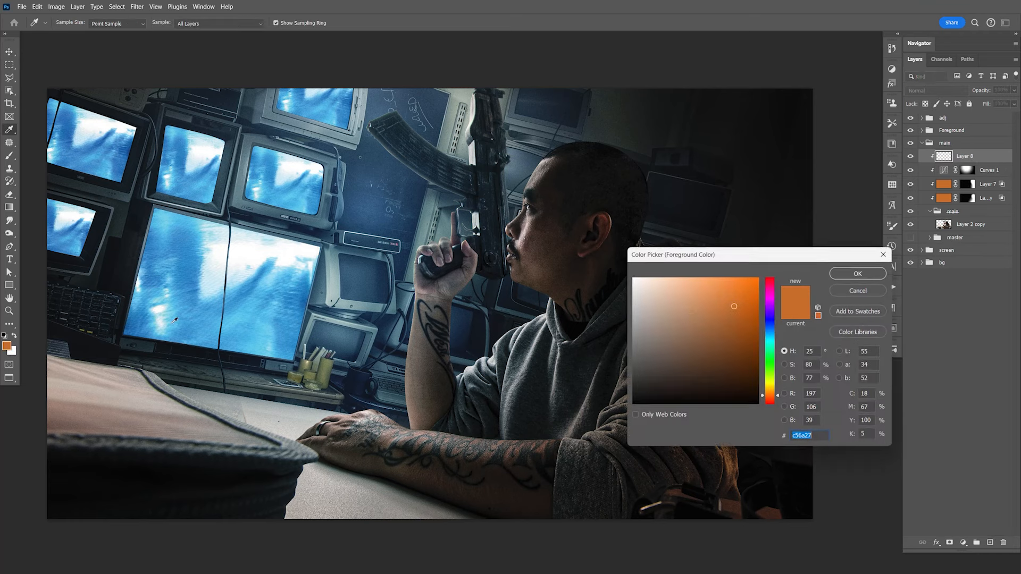
{"action": "type", "text": "ff6d01"}
{"action": "left_click_drag", "start_coordinate": [756, 276], "coordinate": [729, 271]}
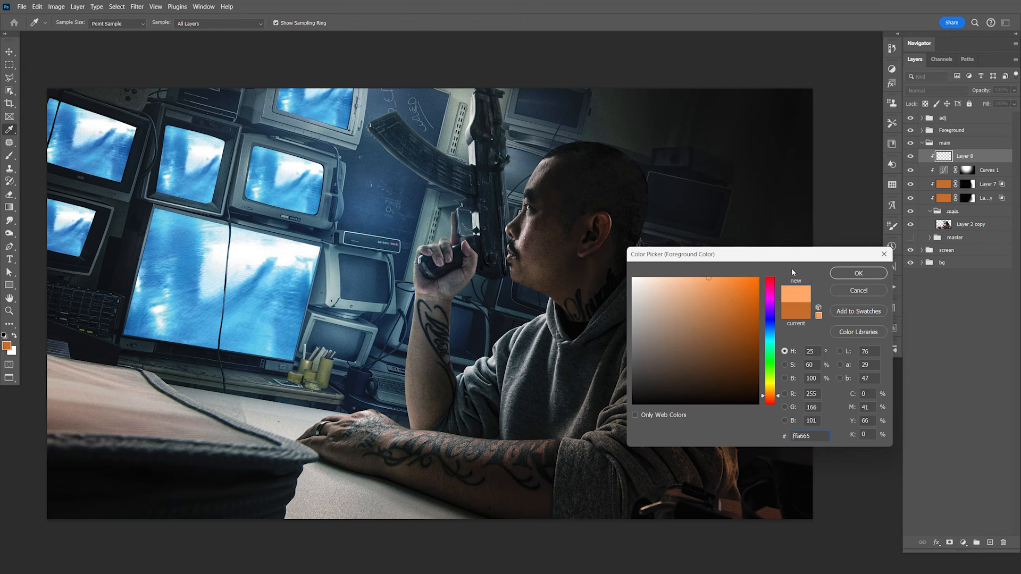
{"action": "left_click", "coordinate": [858, 273]}
{"action": "key", "text": "v"}
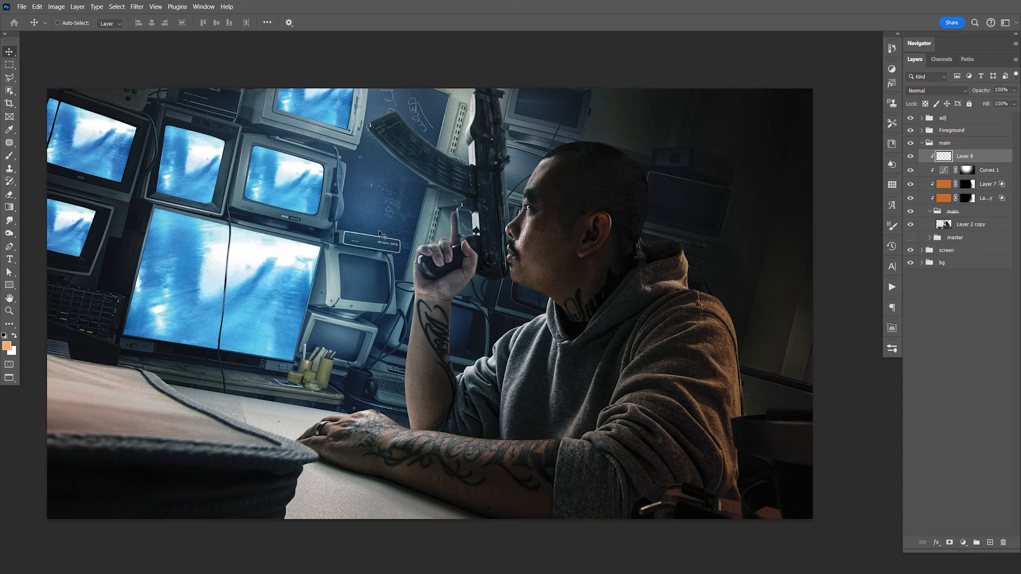
Step: Set the brush size to 3 px for stroking thin rim-light lines
{"action": "key", "text": "b"}
{"action": "left_click", "coordinate": [73, 23]}
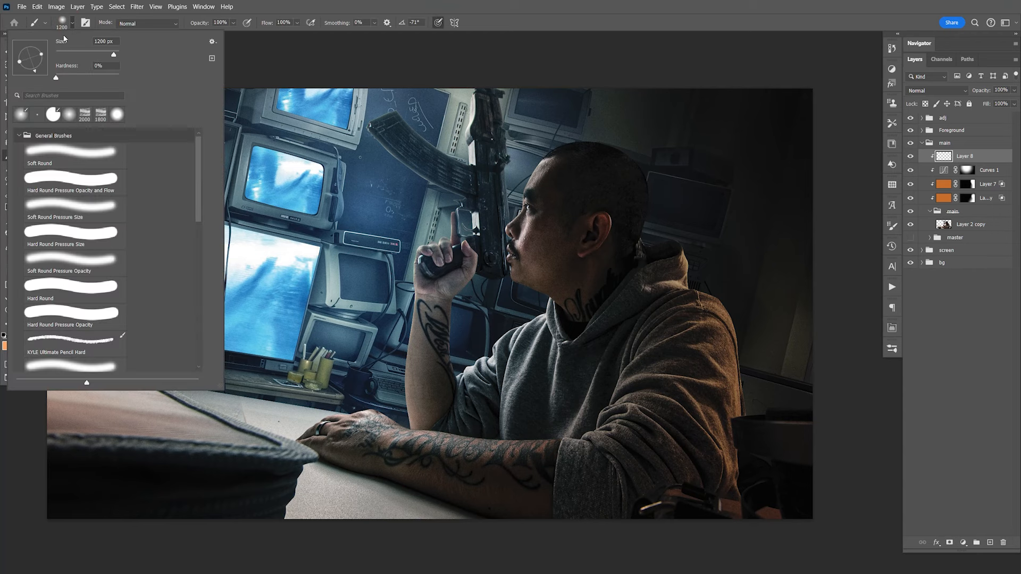
{"action": "left_click", "coordinate": [62, 42]}
{"action": "type", "text": "3"}
{"action": "key", "text": "Return"}
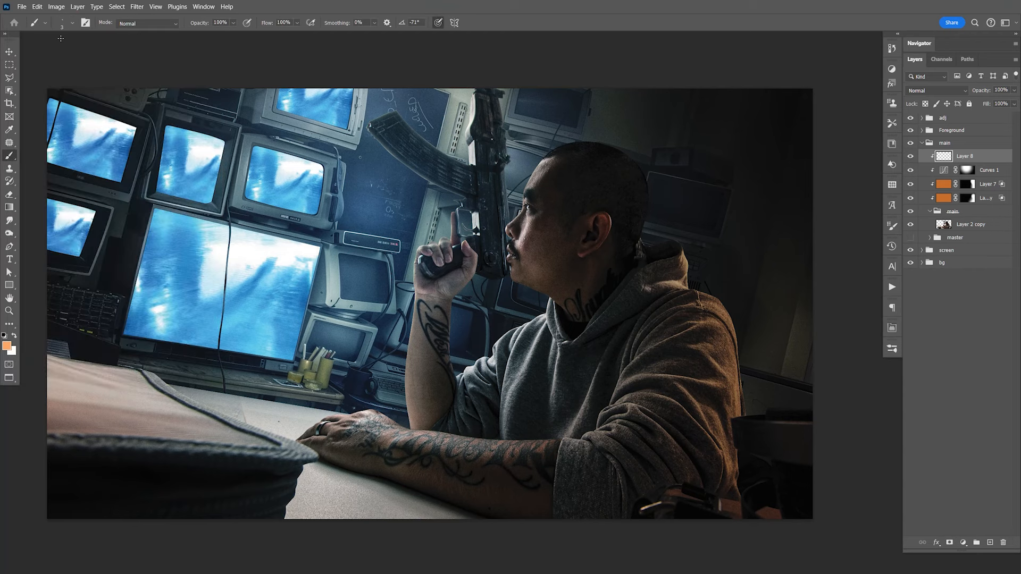
{"action": "left_click", "coordinate": [72, 23]}
{"action": "left_click", "coordinate": [67, 66]}
{"action": "left_click", "coordinate": [73, 23]}
Step: Draw an open Pen path along the ear's outer edge, from its upper rim around to the lobe
{"action": "key", "text": "p"}
{"action": "key", "text": "ctrl+equal"}
{"action": "key", "text": "ctrl+equal"}
{"action": "key", "text": "ctrl+equal"}
{"action": "key", "text": "ctrl+equal"}
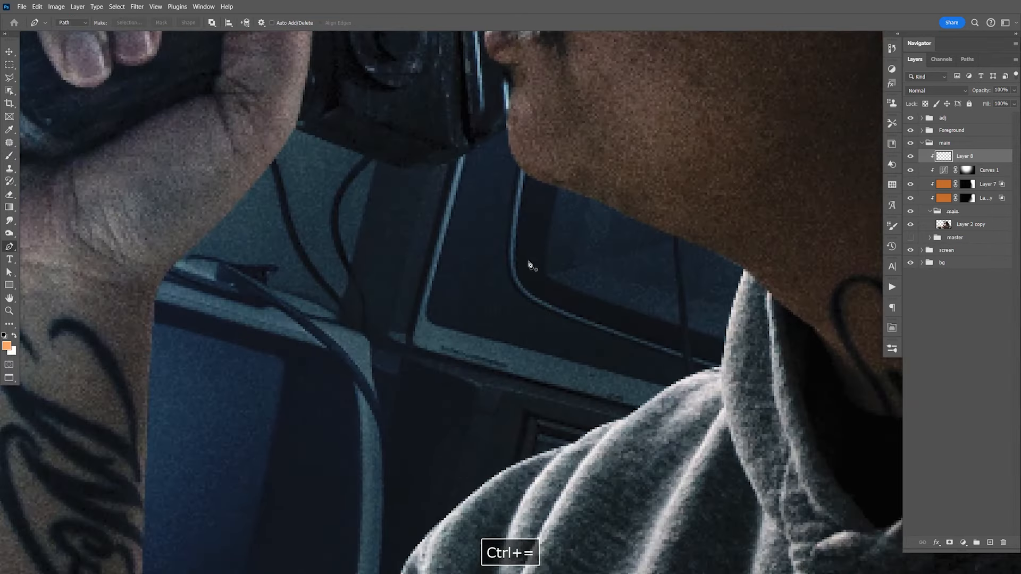
{"action": "key", "text": "space"}
{"action": "left_click_drag", "start_coordinate": [659, 304], "coordinate": [548, 465]}
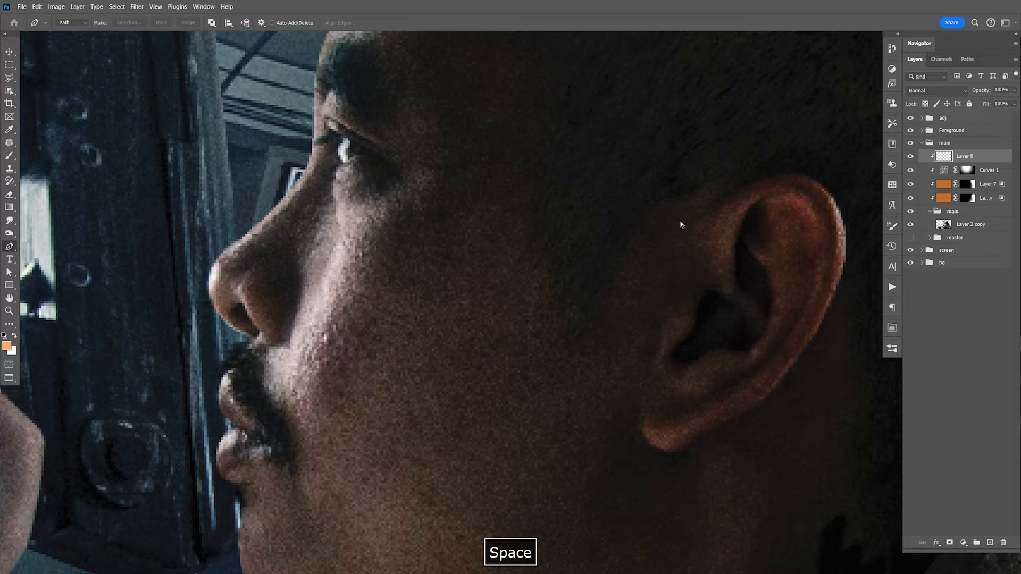
{"action": "key", "text": "ctrl+equal"}
{"action": "key", "text": "space"}
{"action": "left_click_drag", "start_coordinate": [817, 292], "coordinate": [568, 263]}
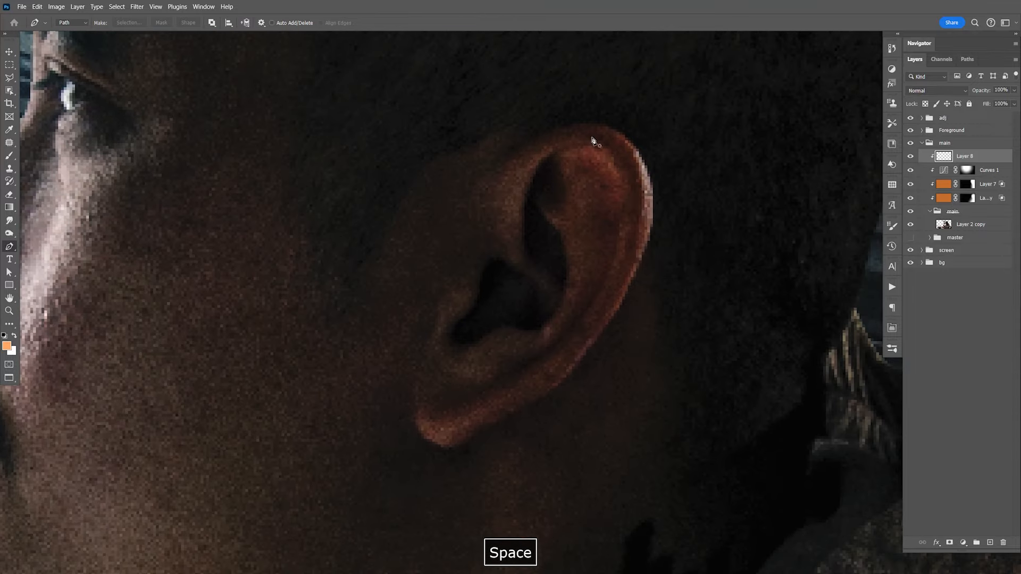
{"action": "left_click", "coordinate": [541, 136]}
{"action": "left_click_drag", "start_coordinate": [641, 159], "coordinate": [668, 211]}
{"action": "left_click_drag", "start_coordinate": [607, 322], "coordinate": [574, 368]}
{"action": "left_click_drag", "start_coordinate": [511, 415], "coordinate": [442, 448]}
{"action": "left_click", "coordinate": [422, 433]}
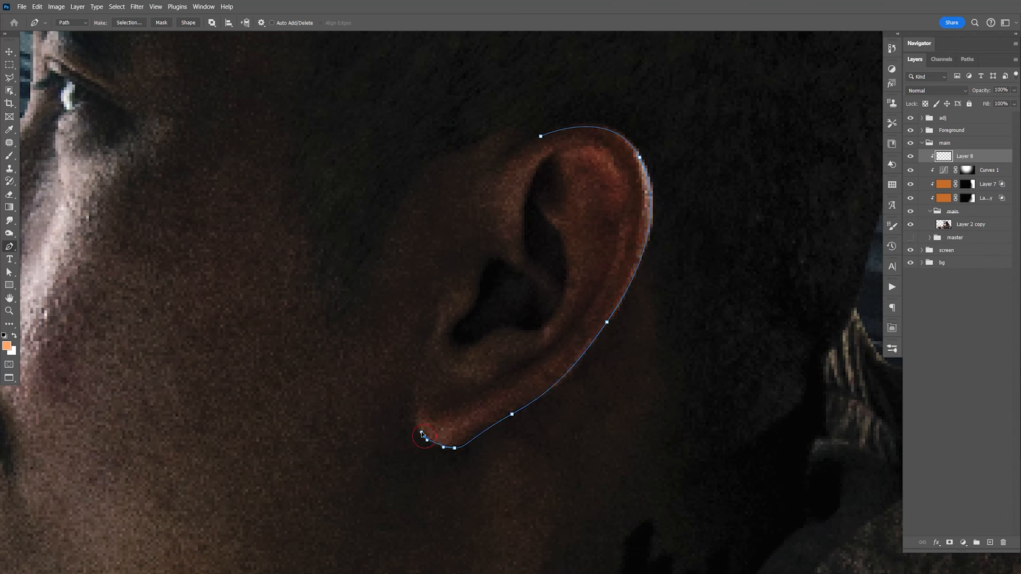
Step: Stroke the ear path by running the Stroke Brush Path 2 action, and compare the result with Layer 8 hidden and shown
{"action": "left_click", "coordinate": [892, 287]}
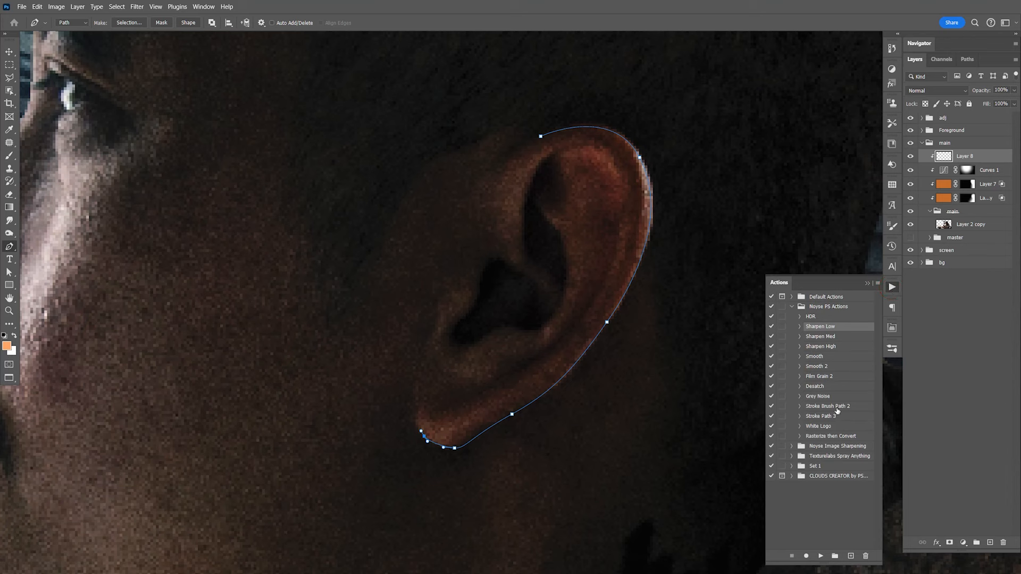
{"action": "left_click", "coordinate": [840, 407]}
{"action": "left_click", "coordinate": [821, 556]}
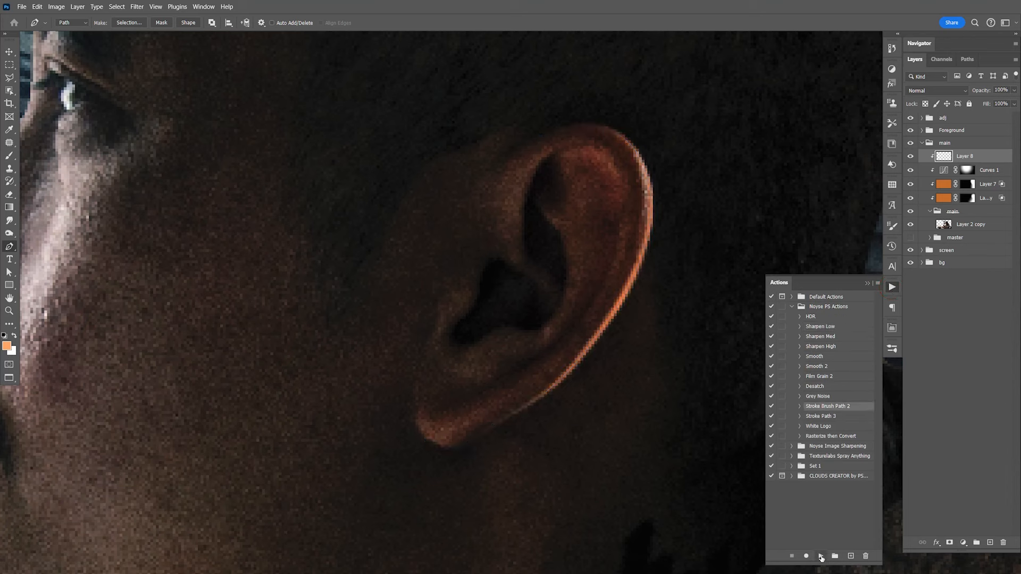
{"action": "key", "text": "space"}
{"action": "left_click_drag", "start_coordinate": [670, 409], "coordinate": [460, 347]}
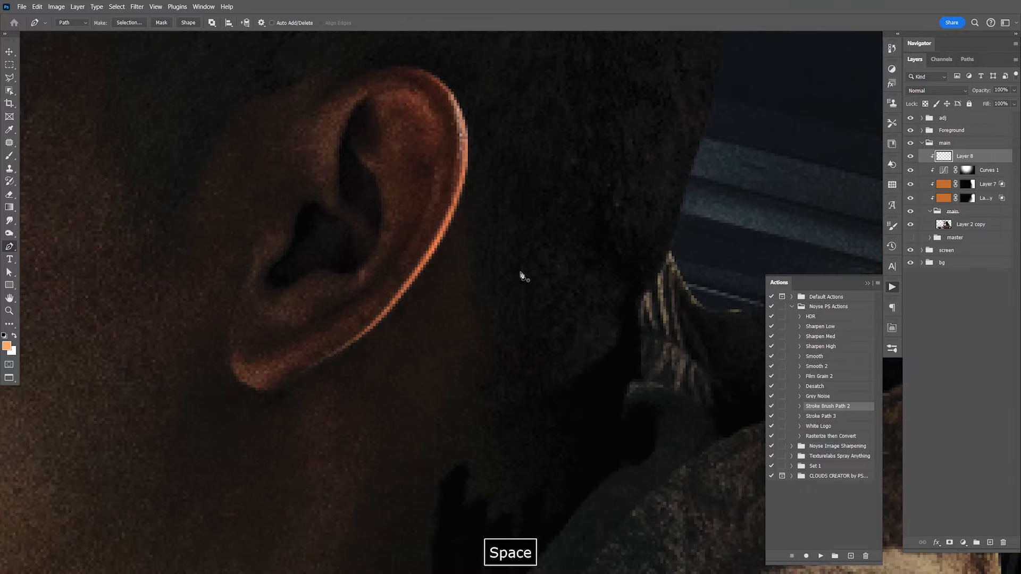
{"action": "left_click", "coordinate": [911, 155]}
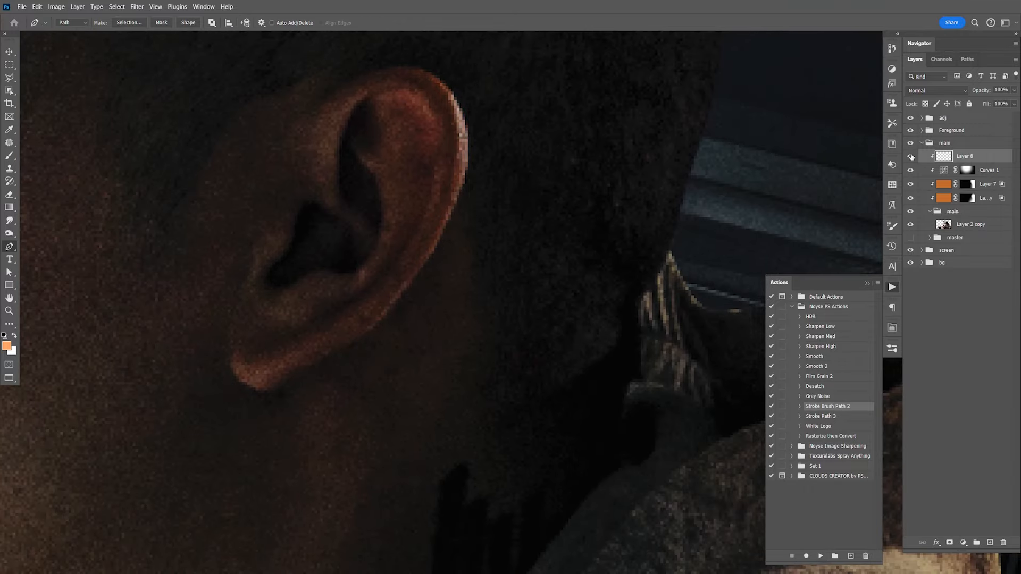
{"action": "left_click", "coordinate": [910, 156]}
Step: Draw a Pen path along the hood's rear edge from the neck to the shoulder and stroke it with the Stroke Brush Path 2 action
{"action": "key", "text": "space"}
{"action": "left_click_drag", "start_coordinate": [668, 360], "coordinate": [557, 353]}
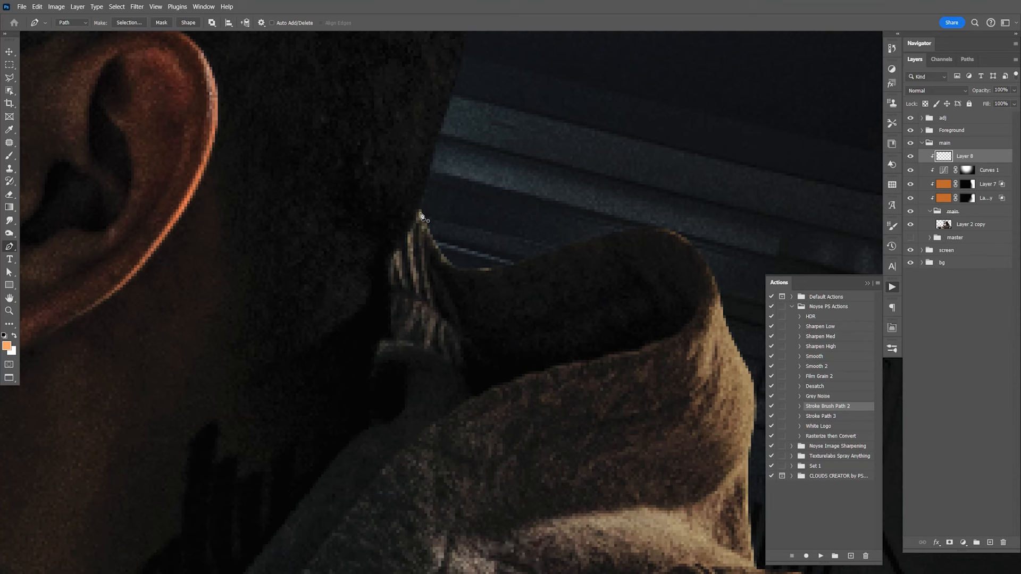
{"action": "left_click_drag", "start_coordinate": [466, 271], "coordinate": [501, 270]}
{"action": "left_click_drag", "start_coordinate": [615, 236], "coordinate": [651, 230]}
{"action": "left_click_drag", "start_coordinate": [708, 267], "coordinate": [718, 303]}
{"action": "key", "text": "space"}
{"action": "left_click_drag", "start_coordinate": [658, 324], "coordinate": [517, 238]}
{"action": "left_click", "coordinate": [588, 247]}
{"action": "left_click", "coordinate": [604, 281]}
{"action": "left_click_drag", "start_coordinate": [615, 338], "coordinate": [608, 371]}
{"action": "left_click_drag", "start_coordinate": [609, 444], "coordinate": [614, 471]}
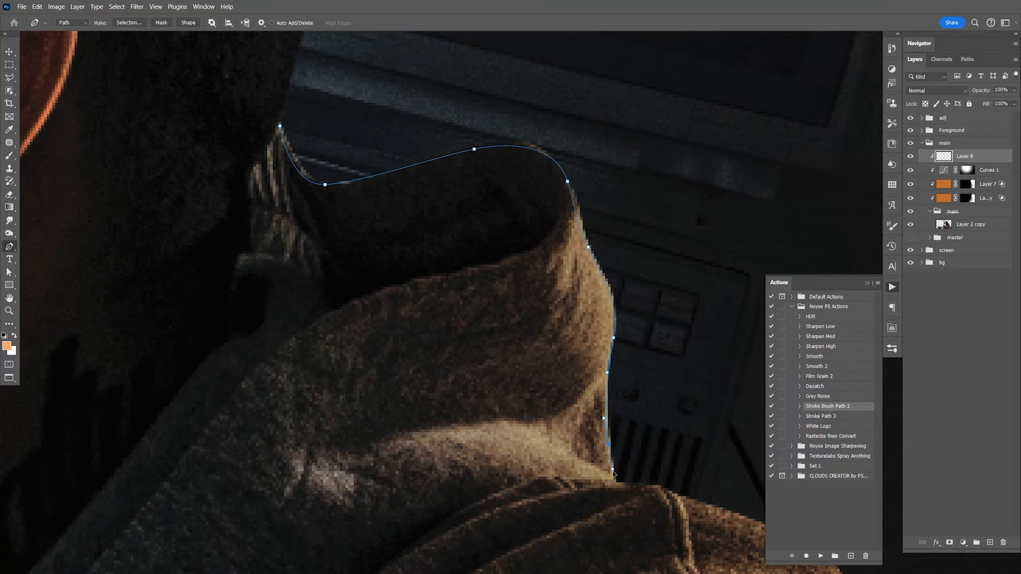
{"action": "left_click", "coordinate": [821, 557]}
Step: Draw a Pen path along the fold below the hood and over the back of the shoulder, and stroke it with the same action
{"action": "left_click_drag", "start_coordinate": [654, 404], "coordinate": [572, 344]}
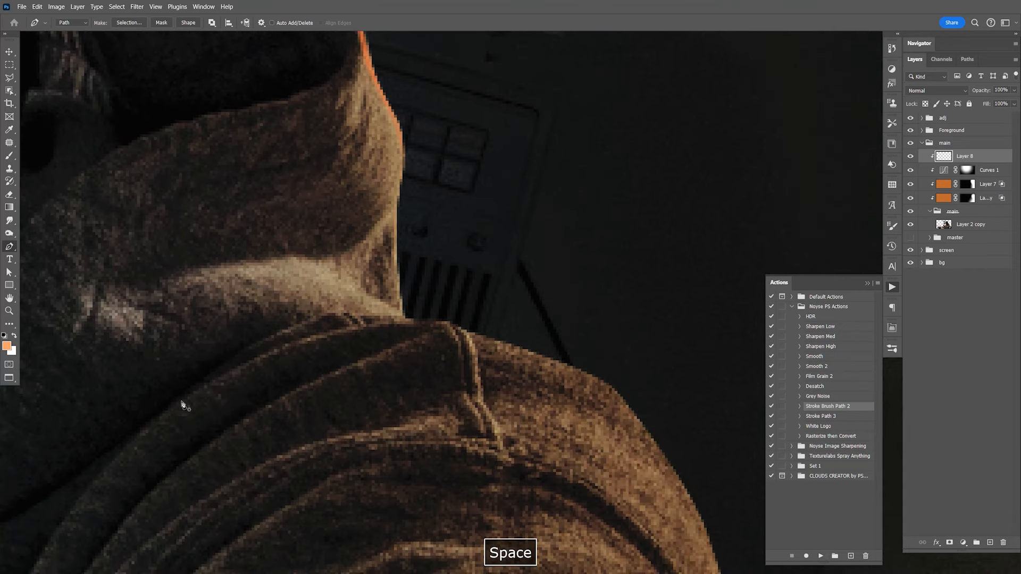
{"action": "left_click", "coordinate": [167, 411]}
{"action": "left_click_drag", "start_coordinate": [367, 325], "coordinate": [448, 328]}
{"action": "left_click_drag", "start_coordinate": [567, 365], "coordinate": [612, 386]}
{"action": "left_click_drag", "start_coordinate": [653, 440], "coordinate": [639, 294]}
{"action": "left_click_drag", "start_coordinate": [656, 396], "coordinate": [661, 444]}
{"action": "left_click", "coordinate": [820, 556]}
Step: Draw a Pen path along the next sleeve fold up to the shoulder seam and stroke it with the Stroke Brush Path 2 action
{"action": "left_click_drag", "start_coordinate": [487, 217], "coordinate": [669, 464]}
{"action": "left_click_drag", "start_coordinate": [288, 362], "coordinate": [340, 321]}
{"action": "left_click_drag", "start_coordinate": [529, 238], "coordinate": [576, 242]}
{"action": "left_click", "coordinate": [821, 557]}
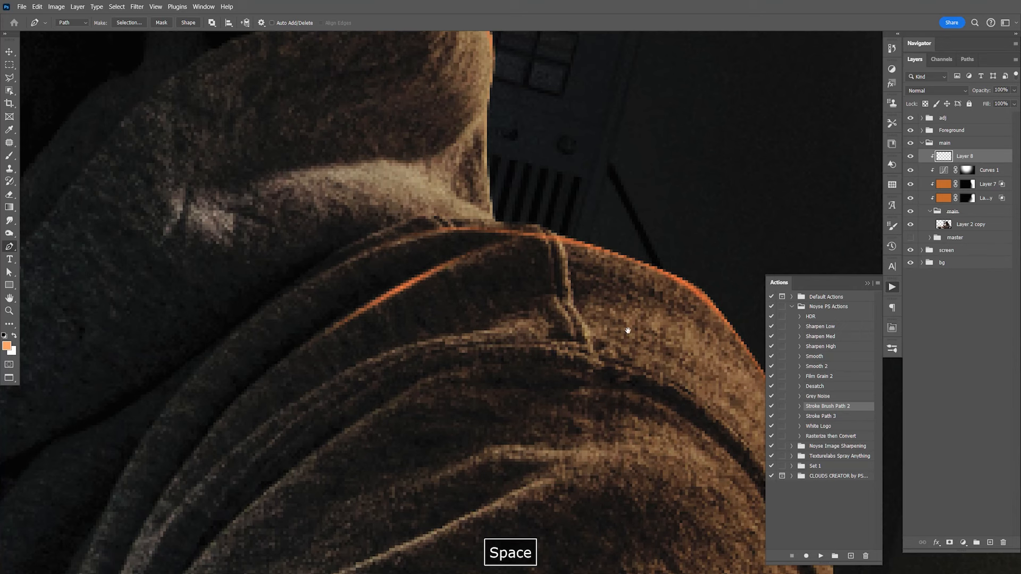
Step: Undo the last stroke and end points, extend the fold path past the seam onto the shoulder's outer edge, and stroke it again
{"action": "key", "text": "ctrl+z"}
{"action": "key", "text": "ctrl+z"}
{"action": "key", "text": "ctrl+z"}
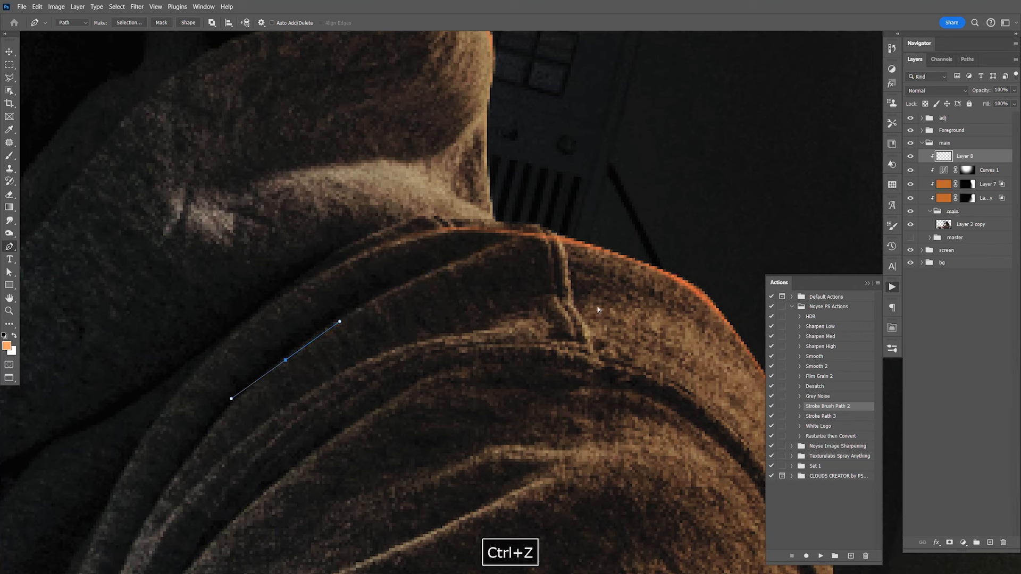
{"action": "key", "text": "ctrl+z"}
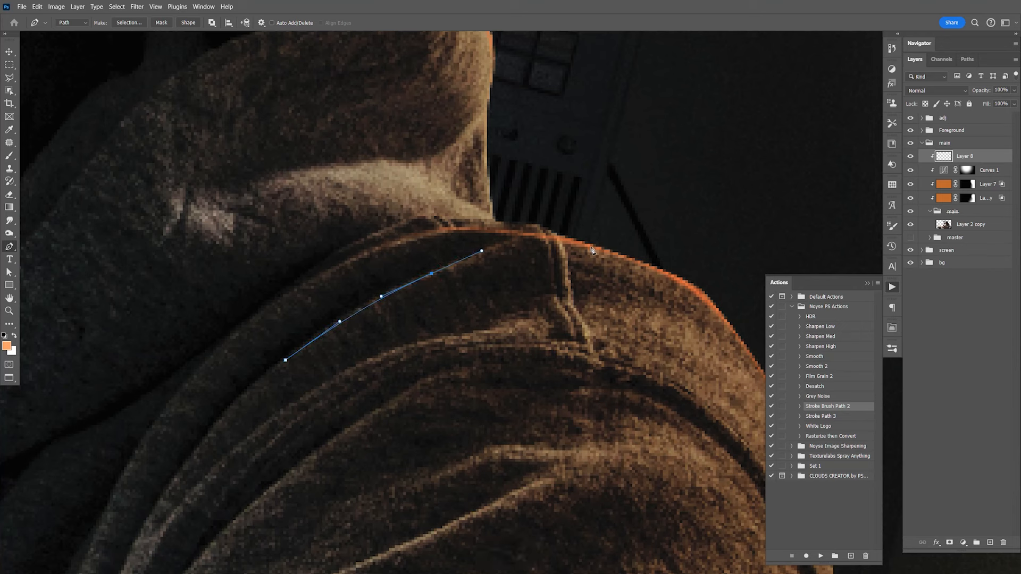
{"action": "left_click_drag", "start_coordinate": [592, 248], "coordinate": [647, 267]}
{"action": "key", "text": "ctrl+z"}
{"action": "left_click_drag", "start_coordinate": [531, 236], "coordinate": [548, 238]}
{"action": "left_click_drag", "start_coordinate": [666, 275], "coordinate": [682, 282]}
{"action": "left_click", "coordinate": [820, 556]}
Step: Draw a Pen path along the crease at the hood's base to the shoulder seam and stroke it with the Stroke Brush Path 2 action
{"action": "key", "text": "space"}
{"action": "left_click_drag", "start_coordinate": [614, 303], "coordinate": [686, 439]}
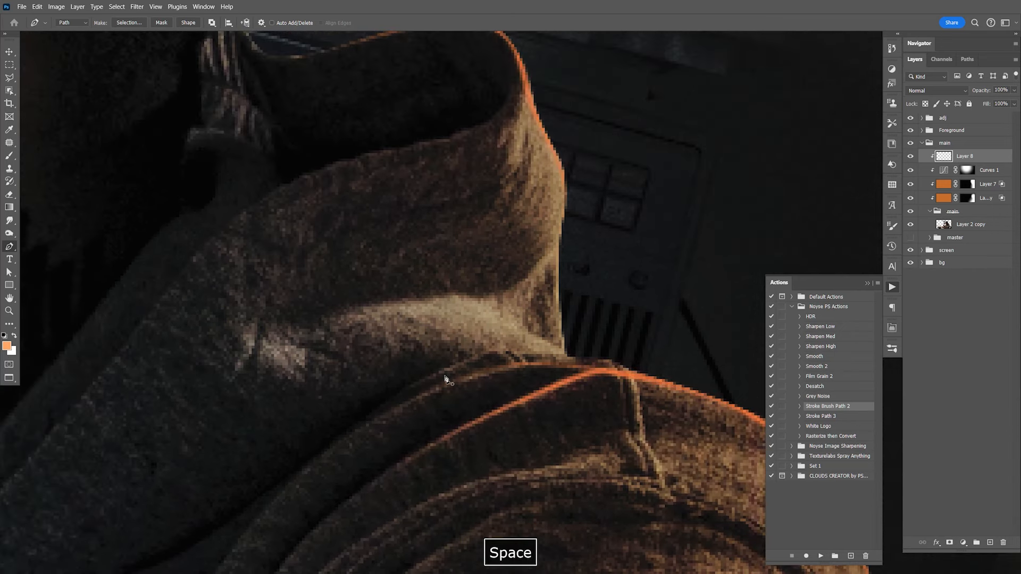
{"action": "left_click", "coordinate": [393, 398]}
{"action": "left_click_drag", "start_coordinate": [504, 353], "coordinate": [547, 356]}
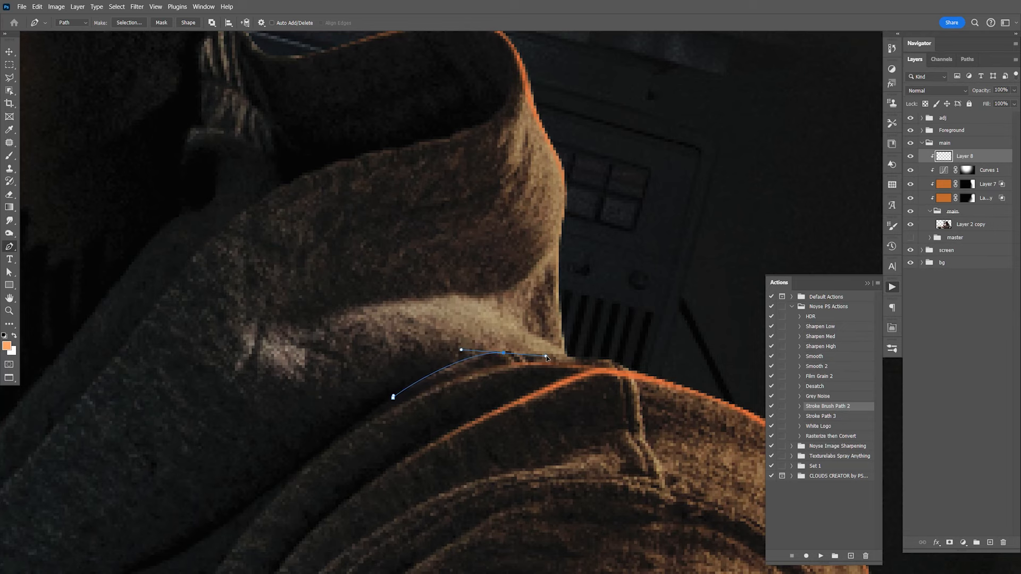
{"action": "left_click_drag", "start_coordinate": [621, 371], "coordinate": [655, 379]}
{"action": "left_click", "coordinate": [821, 556]}
Step: Split Layer 8's Blend If underlying-layer black slider to 0 / 42, and save the document
{"action": "key", "text": "space"}
{"action": "key", "text": "ctrl+1"}
{"action": "key", "text": "space"}
{"action": "left_click_drag", "start_coordinate": [544, 381], "coordinate": [591, 326]}
{"action": "key", "text": "ctrl+space"}
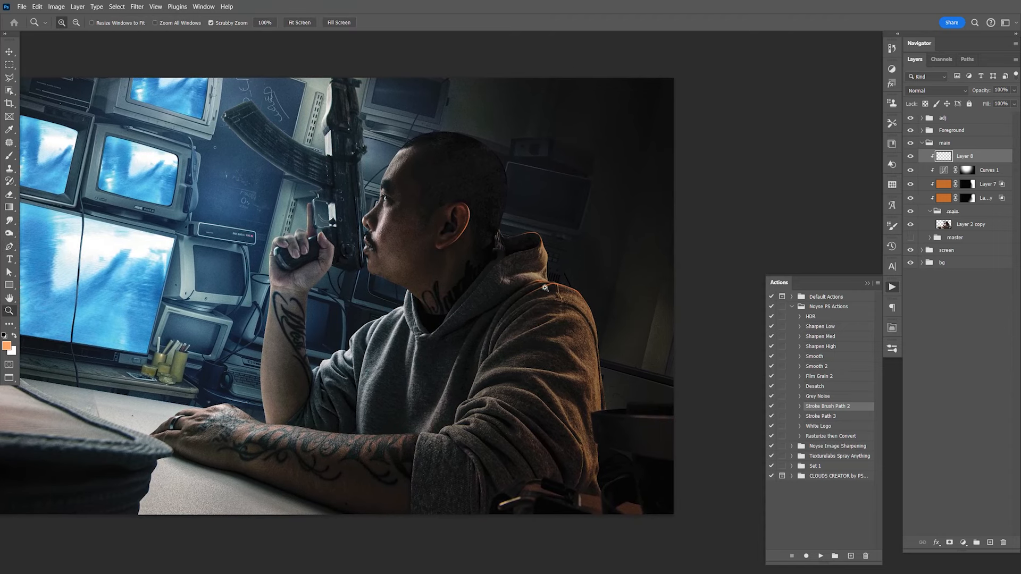
{"action": "left_click", "coordinate": [910, 156]}
{"action": "left_click", "coordinate": [911, 156]}
{"action": "double_click", "coordinate": [992, 158]}
{"action": "mouse_move", "coordinate": [713, 333]}
{"action": "left_mouse_down"}
{"action": "mouse_move", "coordinate": [741, 330]}
{"action": "mouse_move", "coordinate": [732, 334]}
{"action": "left_mouse_up"}
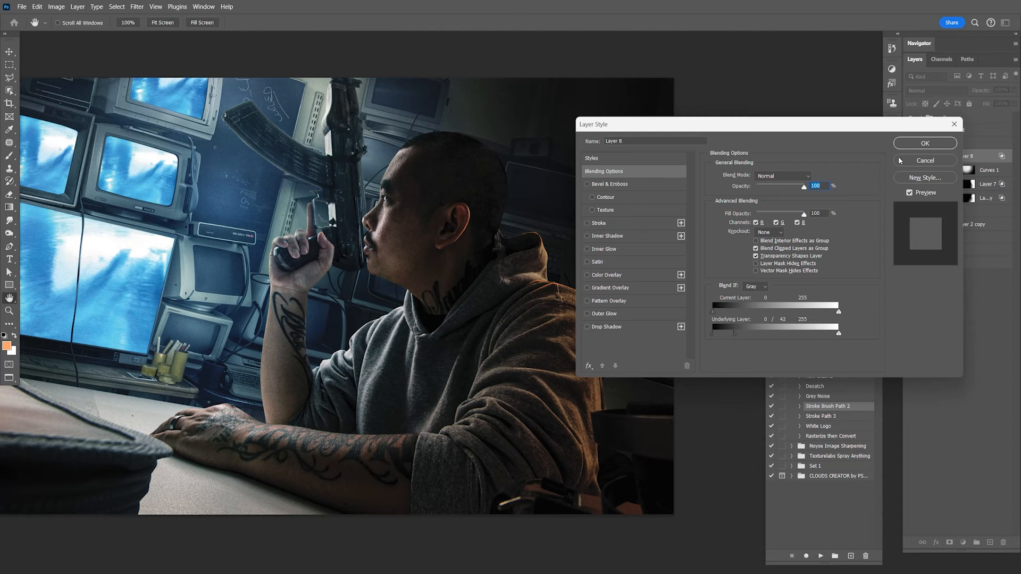
{"action": "left_click", "coordinate": [925, 143]}
{"action": "key", "text": "ctrl+s"}
Step: Erase the excess orange rim light where the hood meets the shoulder, save the document, and collapse the main group
{"action": "key", "text": "space"}
{"action": "left_click_drag", "start_coordinate": [598, 361], "coordinate": [636, 337]}
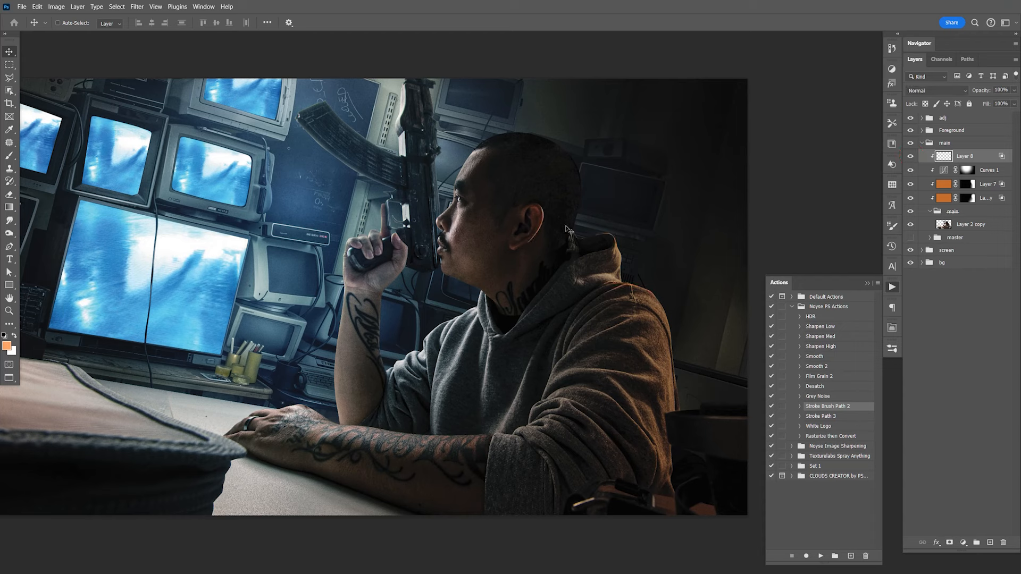
{"action": "key", "text": "e"}
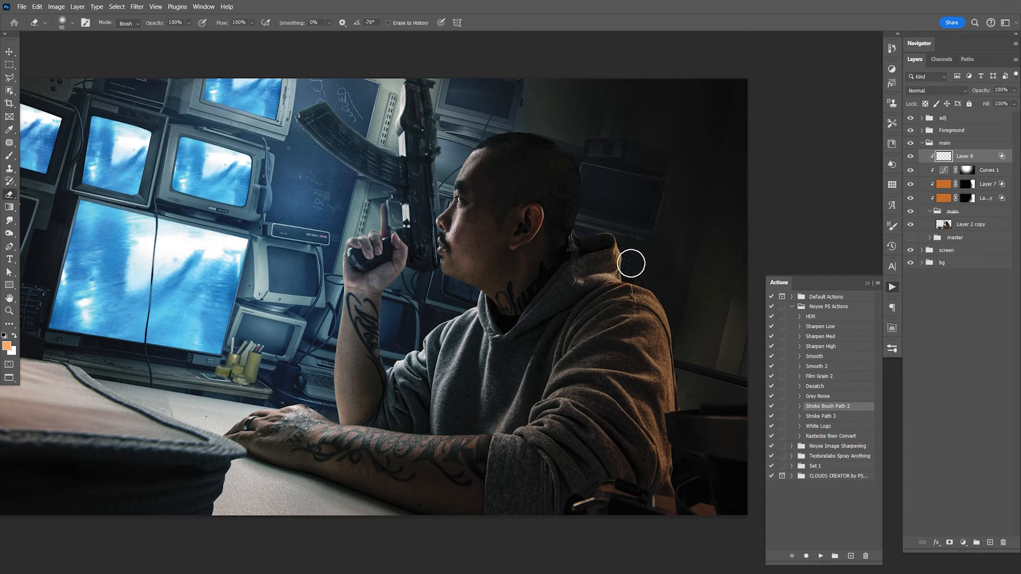
{"action": "key", "text": "ctrl+s"}
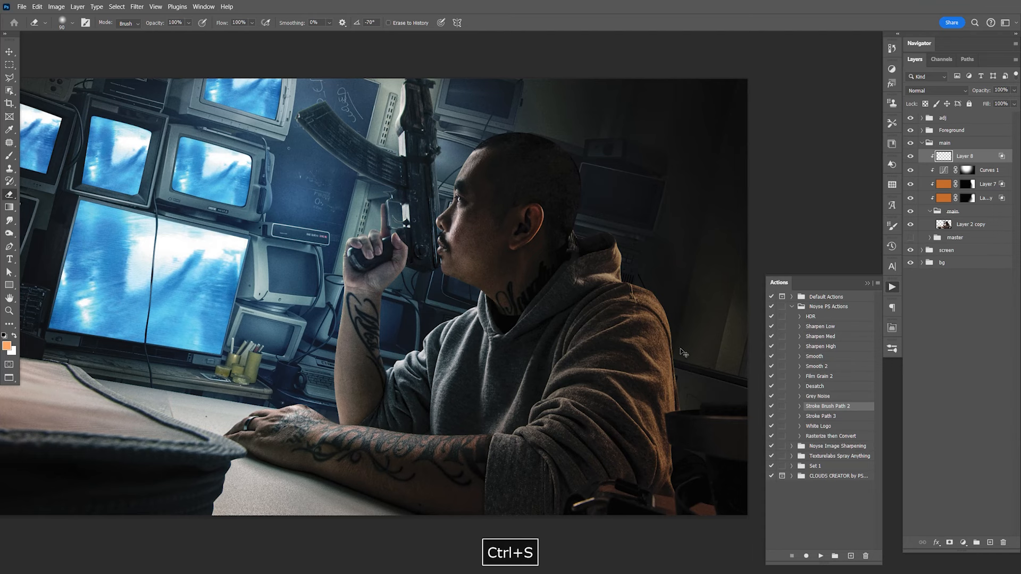
{"action": "key", "text": "F9"}
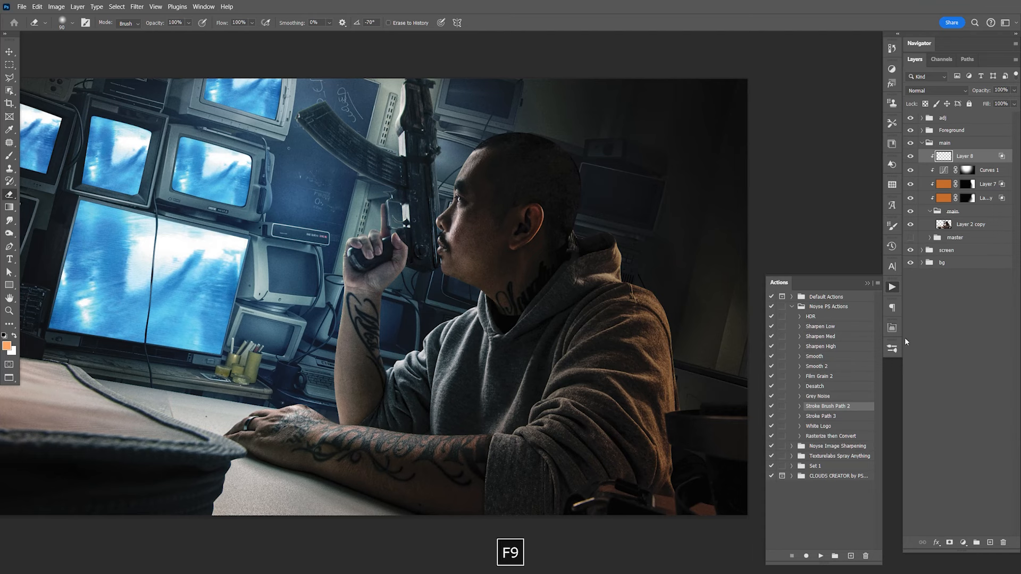
{"action": "left_click", "coordinate": [924, 142]}
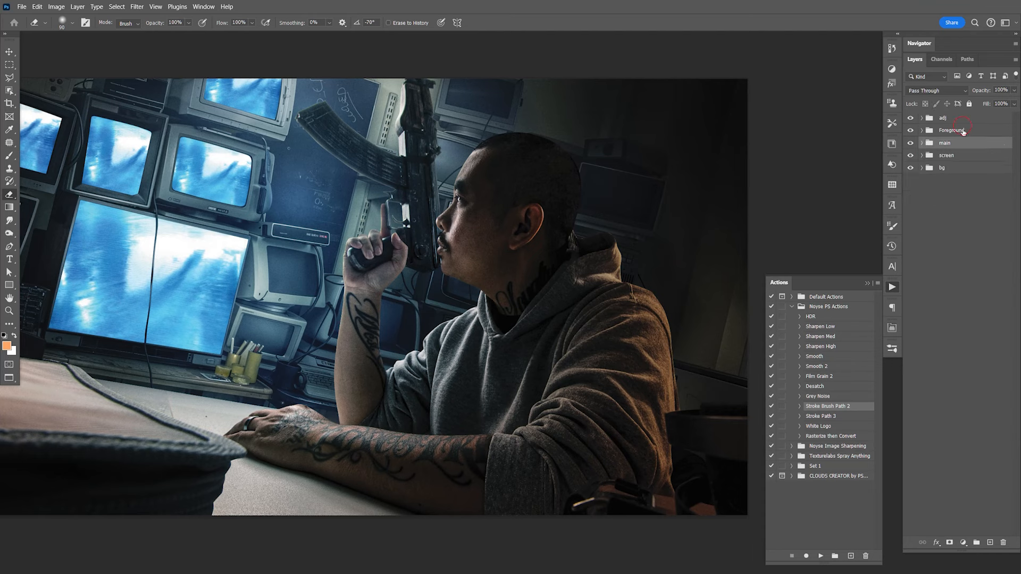
Step: Create a group named glow above the Foreground group and add an empty layer inside it
{"action": "left_click", "coordinate": [893, 289]}
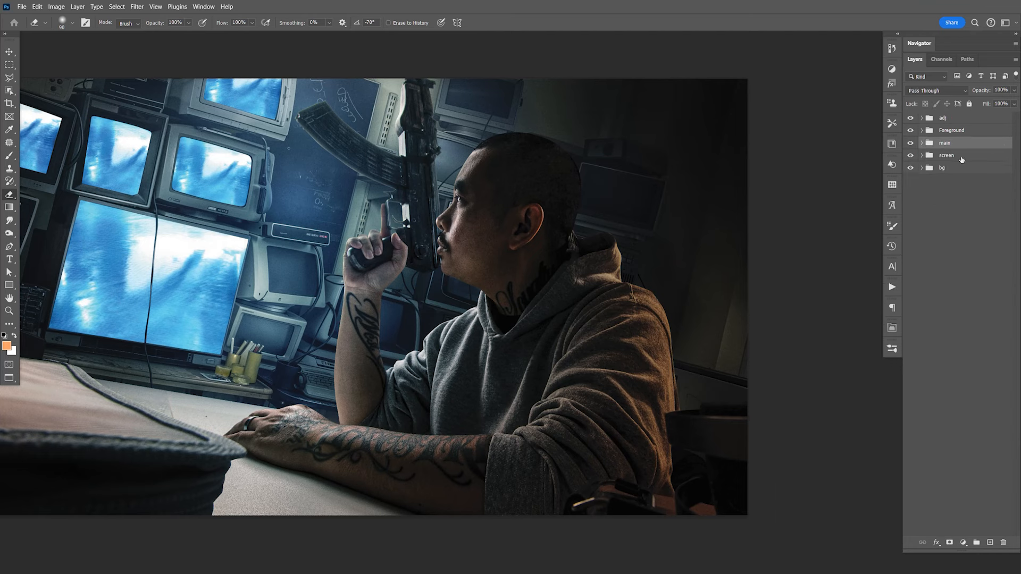
{"action": "left_click", "coordinate": [986, 133]}
{"action": "left_click", "coordinate": [976, 543]}
{"action": "double_click", "coordinate": [946, 131]}
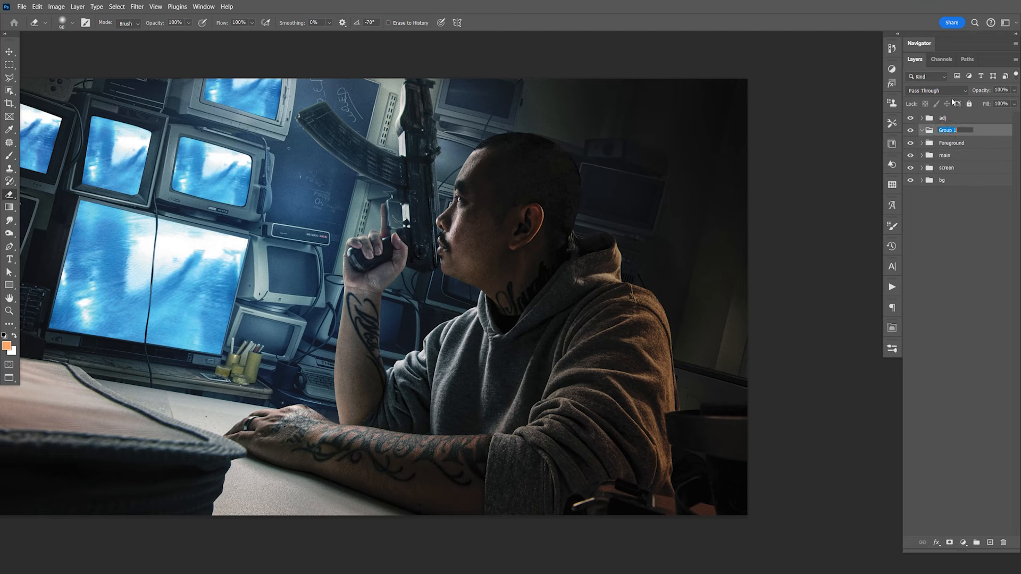
{"action": "key", "text": "Return"}
{"action": "left_click", "coordinate": [989, 541]}
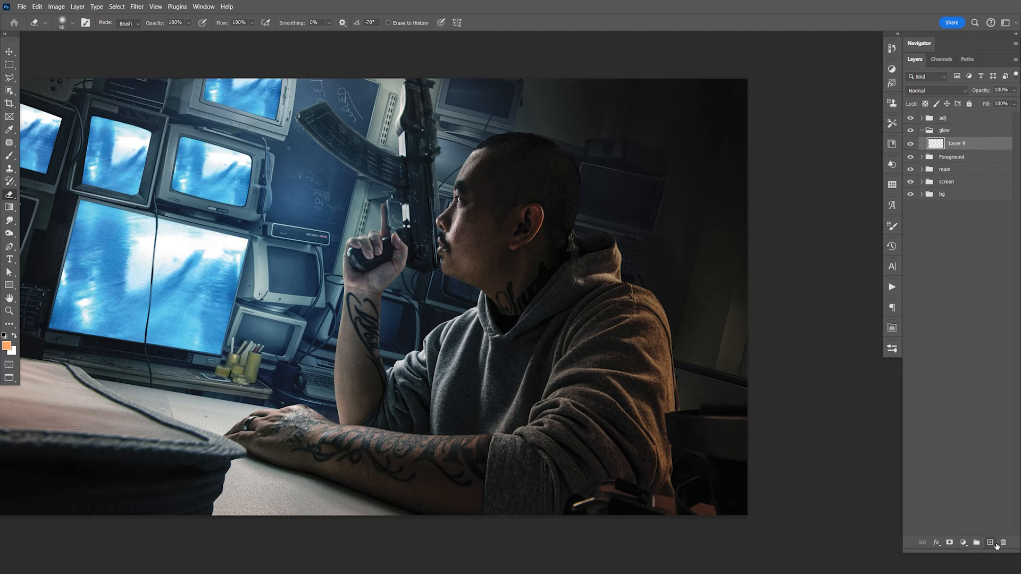
Step: Set the foreground colour to blue 248fde, sampled from the large glowing monitor
{"action": "key", "text": "ctrl+minus"}
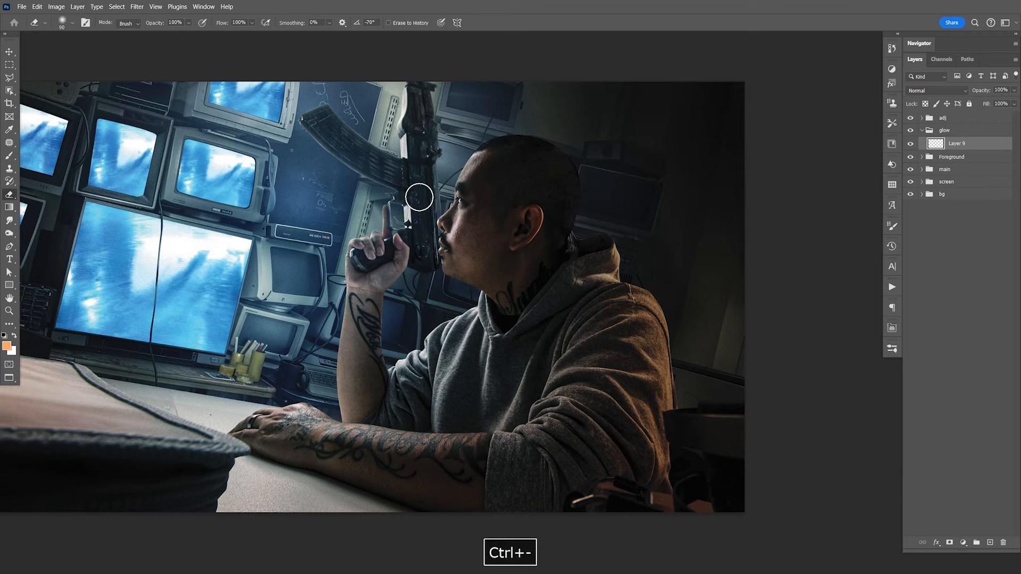
{"action": "key", "text": "ctrl+minus"}
{"action": "left_click_drag", "start_coordinate": [449, 305], "coordinate": [464, 302]}
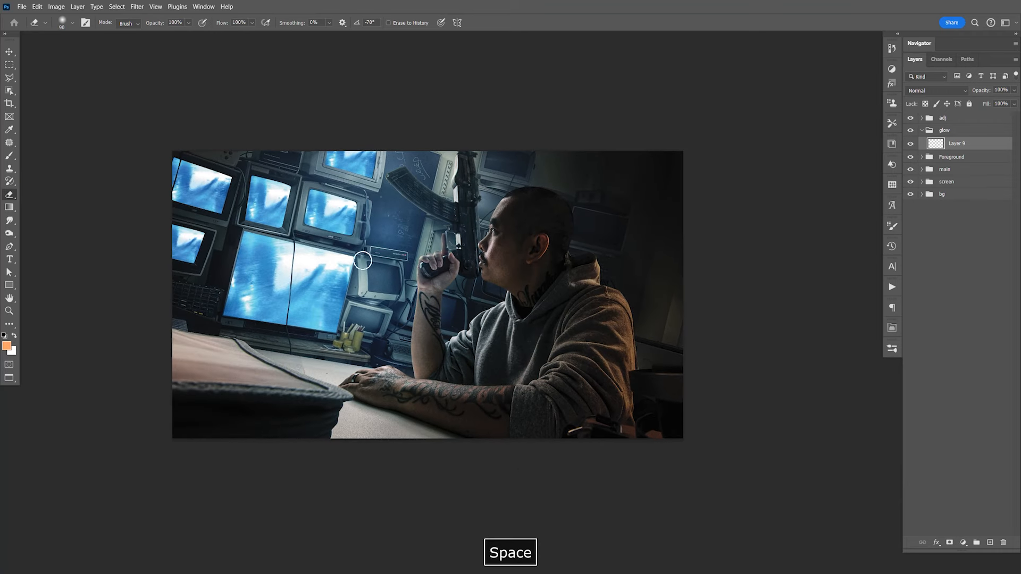
{"action": "key", "text": "b"}
{"action": "left_click", "coordinate": [11, 349]}
{"action": "left_click", "coordinate": [257, 257]}
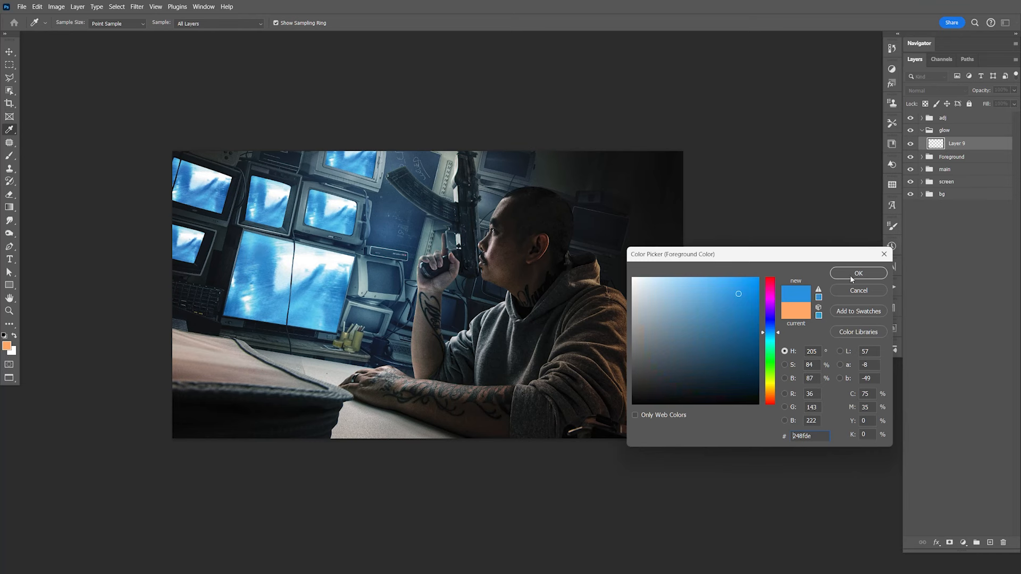
{"action": "left_click", "coordinate": [851, 277]}
Step: Paint one blue dab over the monitor wall with a soft 1700 px brush
{"action": "key", "text": "bracketright"}
{"action": "key", "text": "bracketright"}
{"action": "key", "text": "bracketright"}
{"action": "key", "text": "bracketright"}
{"action": "key", "text": "bracketright"}
{"action": "key", "text": "bracketright"}
{"action": "key", "text": "bracketright"}
{"action": "key", "text": "bracketright"}
{"action": "key", "text": "bracketright"}
{"action": "key", "text": "bracketright"}
{"action": "key", "text": "bracketright"}
{"action": "key", "text": "bracketright"}
{"action": "key", "text": "bracketright"}
{"action": "key", "text": "bracketright"}
{"action": "key", "text": "bracketright"}
{"action": "key", "text": "bracketright"}
{"action": "key", "text": "bracketright"}
{"action": "key", "text": "bracketright"}
{"action": "key", "text": "bracketright"}
{"action": "key", "text": "bracketright"}
{"action": "key", "text": "shift+bracketleft"}
{"action": "key", "text": "shift+bracketleft"}
{"action": "key", "text": "shift+bracketleft"}
{"action": "key", "text": "shift+bracketleft"}
{"action": "key", "text": "bracketright"}
{"action": "key", "text": "bracketright"}
{"action": "key", "text": "bracketright"}
{"action": "key", "text": "bracketright"}
{"action": "key", "text": "bracketright"}
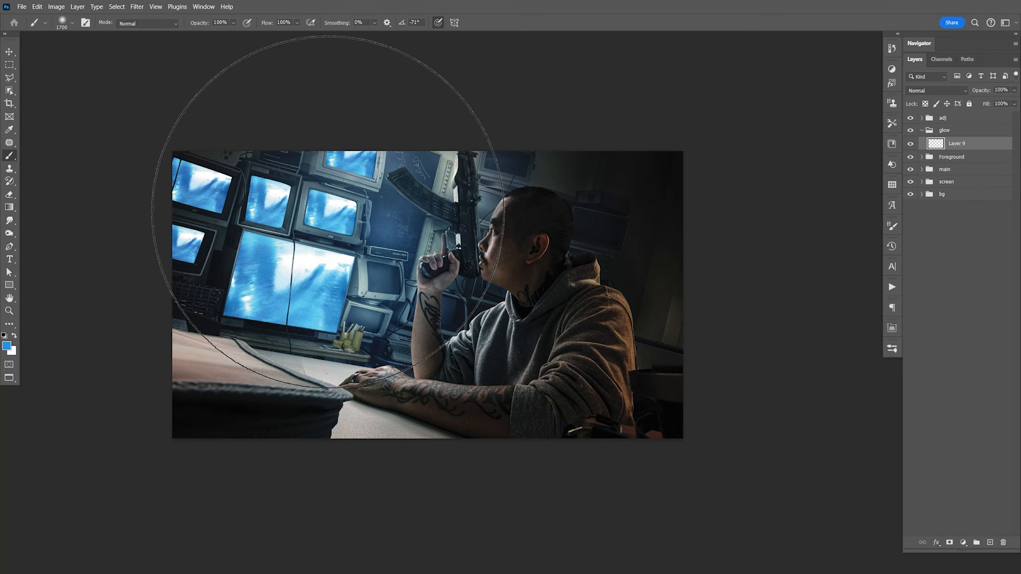
{"action": "left_click", "coordinate": [328, 212]}
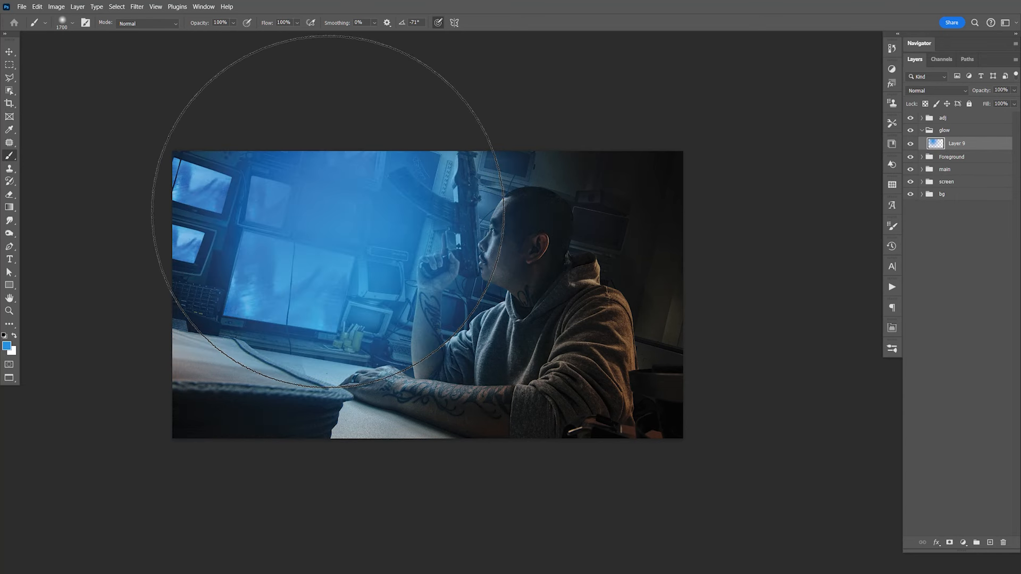
Step: Set the painted glow layer's blend mode to Overlay and save the document
{"action": "left_click", "coordinate": [914, 92]}
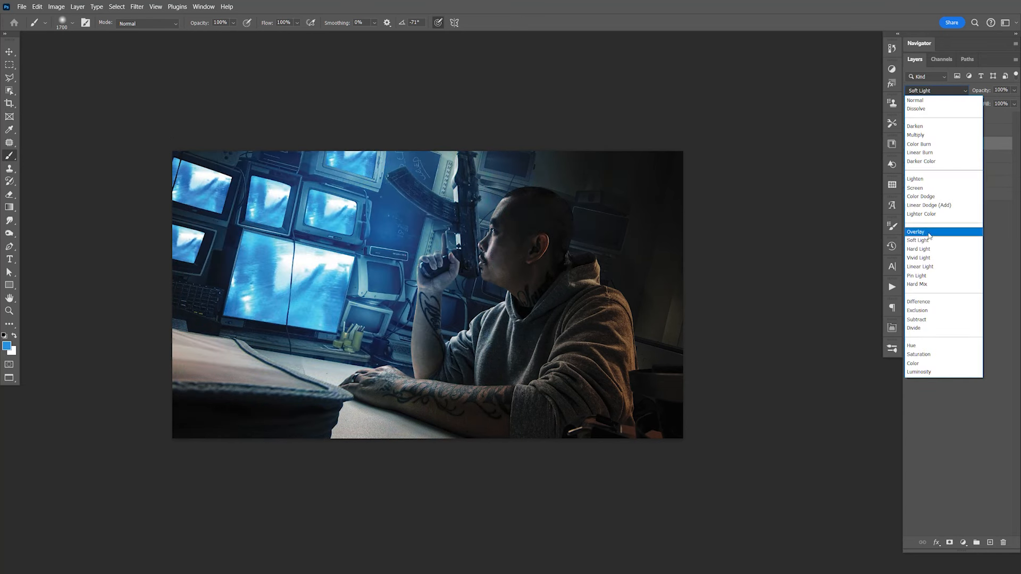
{"action": "left_click", "coordinate": [929, 233]}
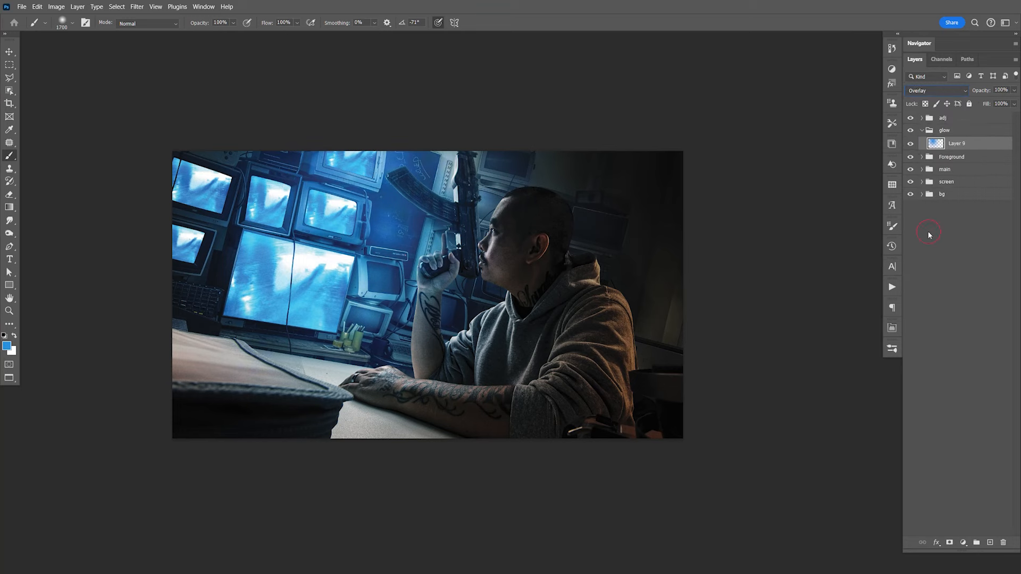
{"action": "left_click", "coordinate": [912, 145]}
{"action": "key", "text": "ctrl+s"}
{"action": "key", "text": "v"}
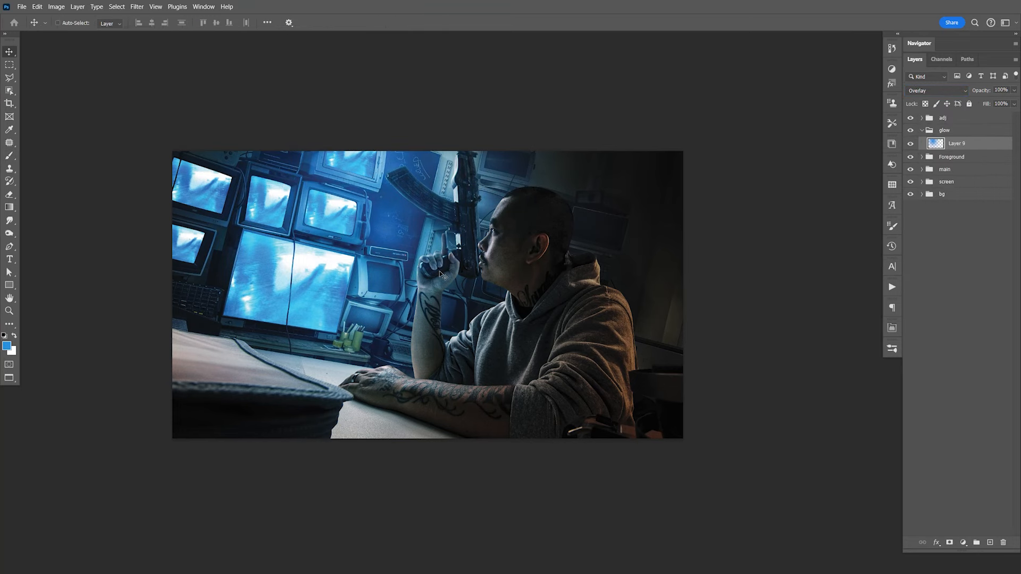
{"action": "left_click_drag", "start_coordinate": [450, 285], "coordinate": [461, 286]}
{"action": "key", "text": "ctrl+s"}
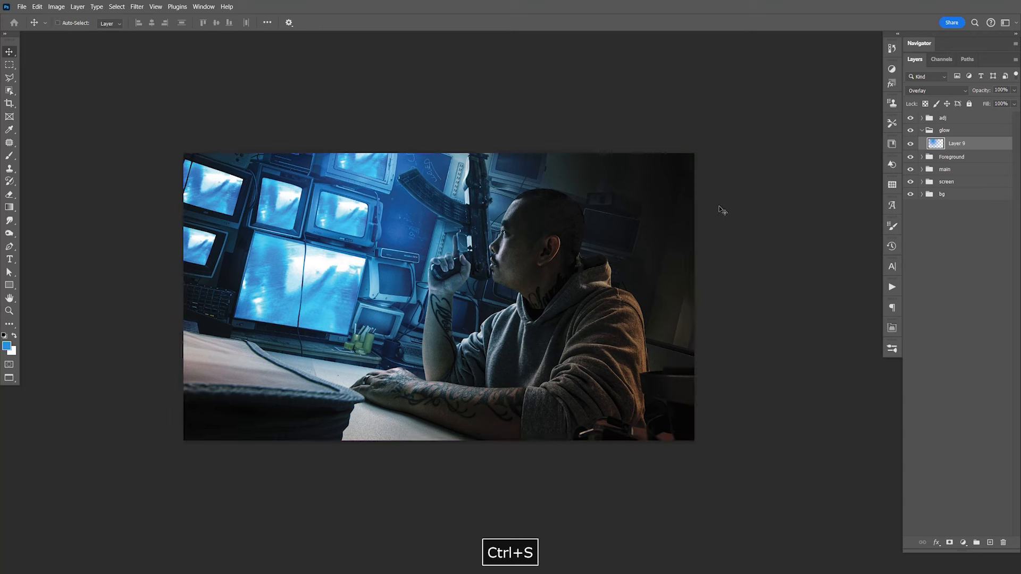
Step: Duplicate the blue glow layer and move the copy down and left toward the foreground cap
{"action": "key", "text": "ctrl+j"}
{"action": "left_click_drag", "start_coordinate": [346, 319], "coordinate": [295, 351]}
{"action": "key", "text": "e"}
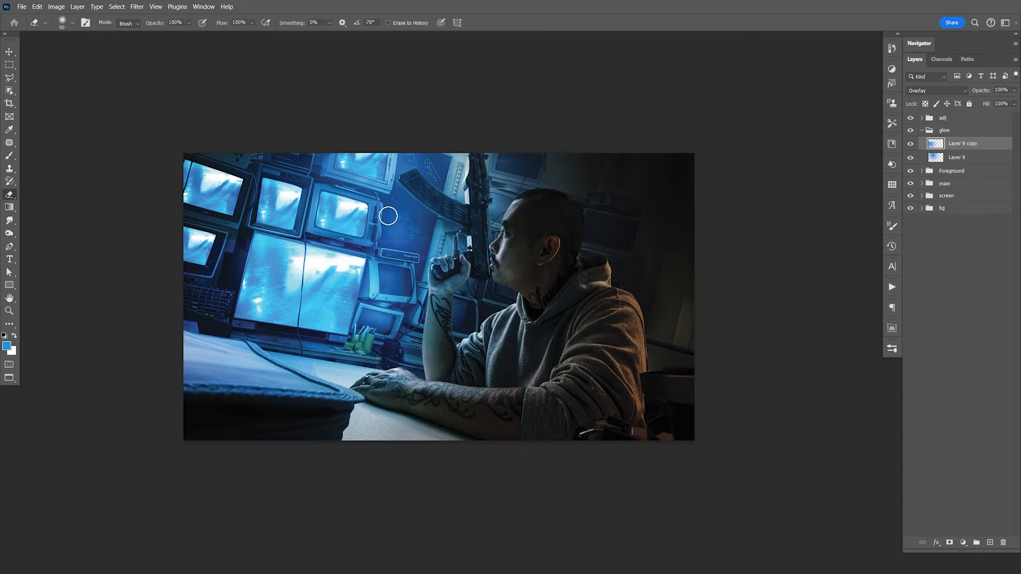
{"action": "key", "text": "bracketright"}
{"action": "key", "text": "bracketright"}
{"action": "key", "text": "bracketright"}
{"action": "key", "text": "bracketright"}
{"action": "key", "text": "bracketright"}
{"action": "key", "text": "bracketright"}
{"action": "key", "text": "bracketright"}
{"action": "key", "text": "bracketright"}
{"action": "key", "text": "bracketright"}
{"action": "key", "text": "bracketright"}
{"action": "key", "text": "bracketright"}
{"action": "key", "text": "bracketright"}
{"action": "key", "text": "bracketright"}
{"action": "key", "text": "bracketright"}
{"action": "key", "text": "bracketright"}
{"action": "key", "text": "bracketright"}
{"action": "key", "text": "bracketright"}
{"action": "key", "text": "bracketright"}
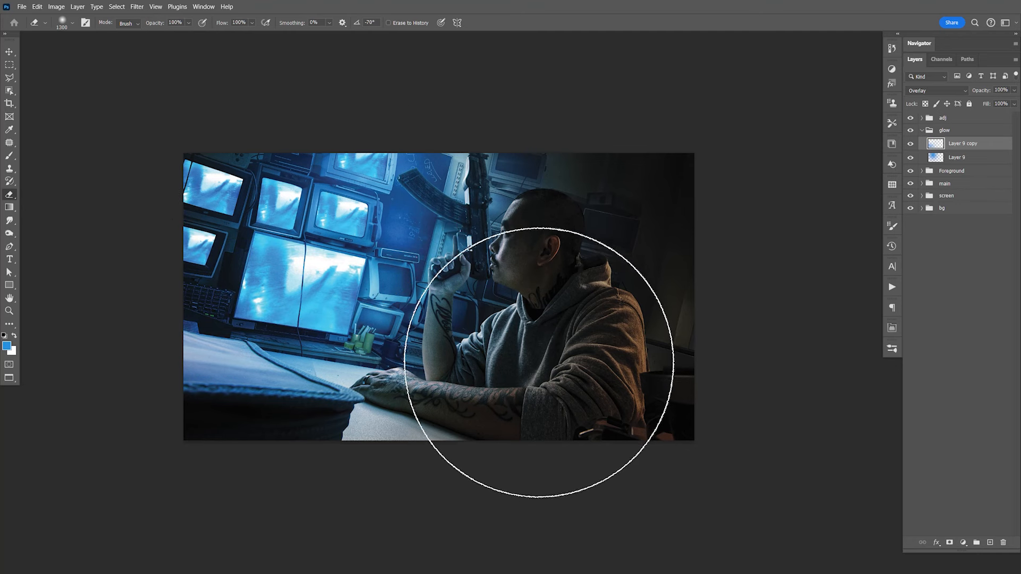
{"action": "key", "text": "v"}
Step: Save the document and collapse the glow group
{"action": "key", "text": "space"}
{"action": "mouse_move", "coordinate": [376, 378]}
{"action": "left_mouse_down"}
{"action": "mouse_move", "coordinate": [345, 392]}
{"action": "mouse_move", "coordinate": [460, 464]}
{"action": "left_mouse_up"}
{"action": "key", "text": "space"}
{"action": "key", "text": "ctrl+s"}
{"action": "key", "text": "space"}
{"action": "left_click_drag", "start_coordinate": [568, 378], "coordinate": [458, 294]}
{"action": "key", "text": "ctrl+s"}
{"action": "left_click", "coordinate": [922, 131]}
Step: Add a Curves adjustment above Layer 6 in the adj group and raise its midtones to input 147, output 186
{"action": "left_click", "coordinate": [922, 117]}
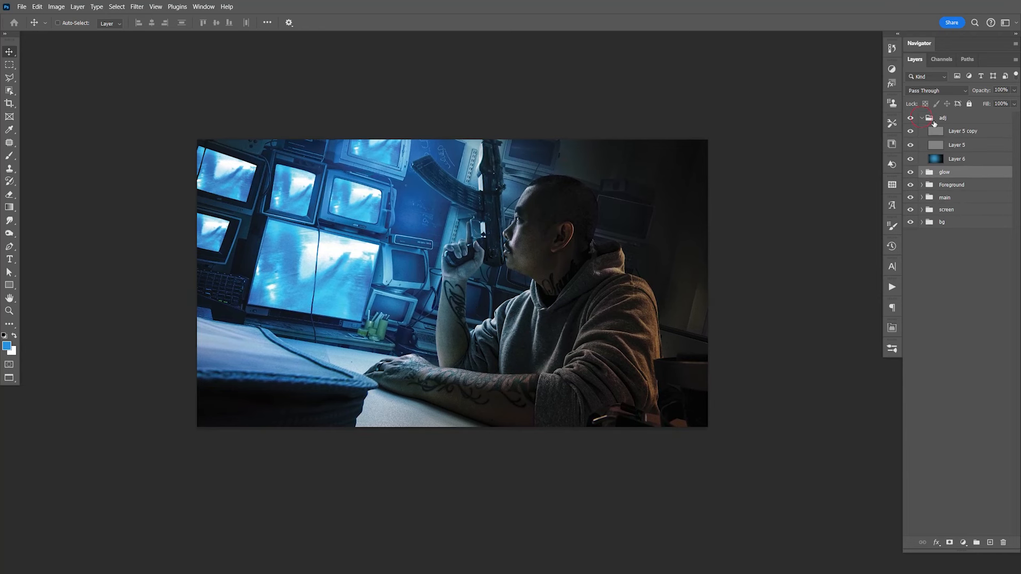
{"action": "left_click", "coordinate": [960, 159]}
{"action": "left_click", "coordinate": [963, 543]}
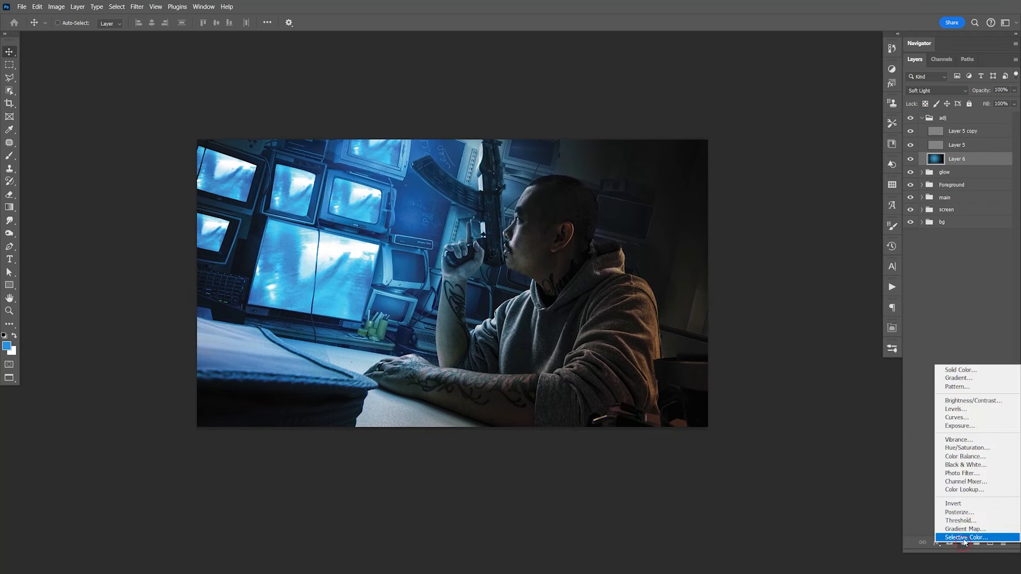
{"action": "left_click", "coordinate": [968, 416]}
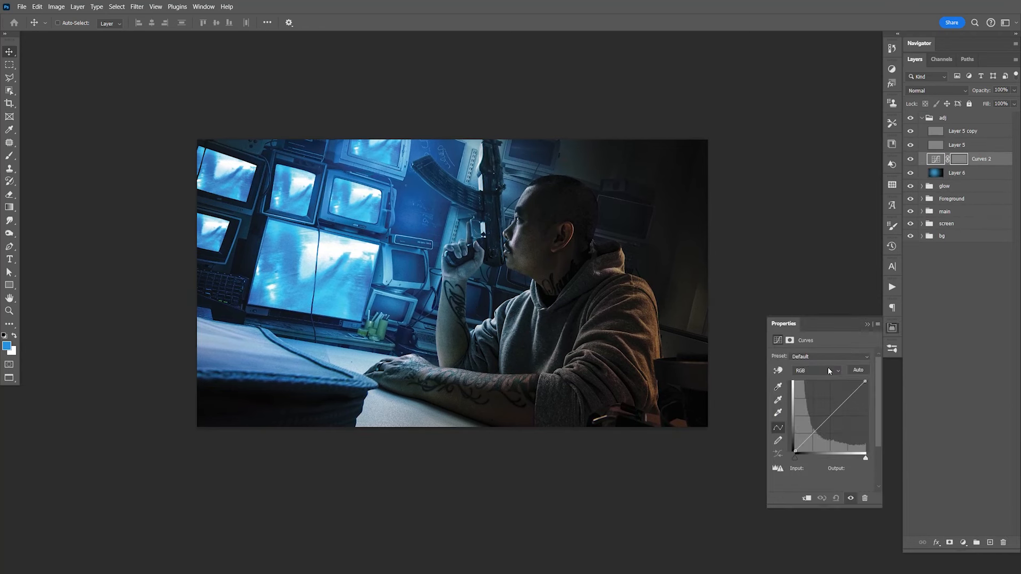
{"action": "left_click_drag", "start_coordinate": [839, 404], "coordinate": [836, 400]}
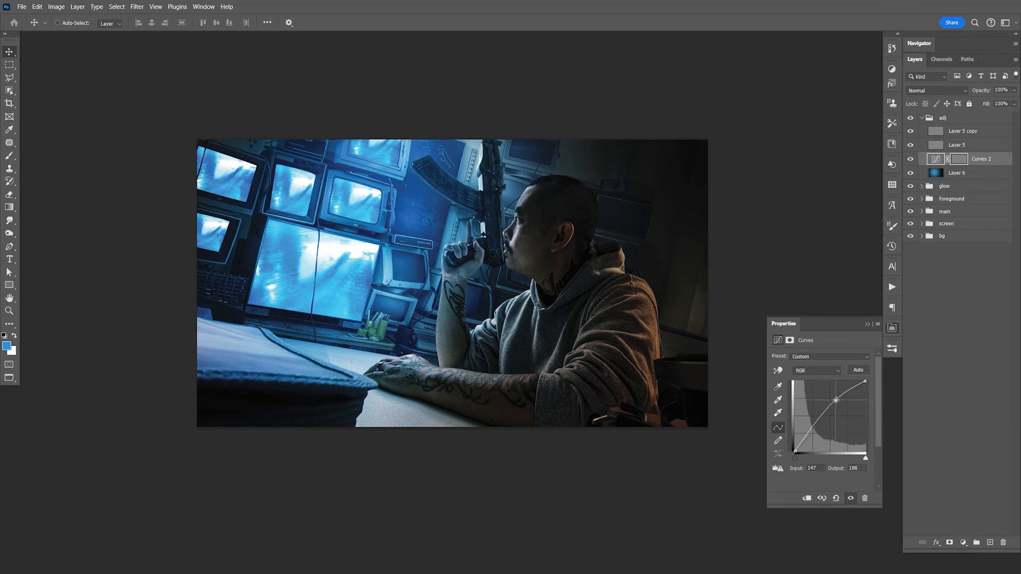
{"action": "left_click", "coordinate": [891, 331]}
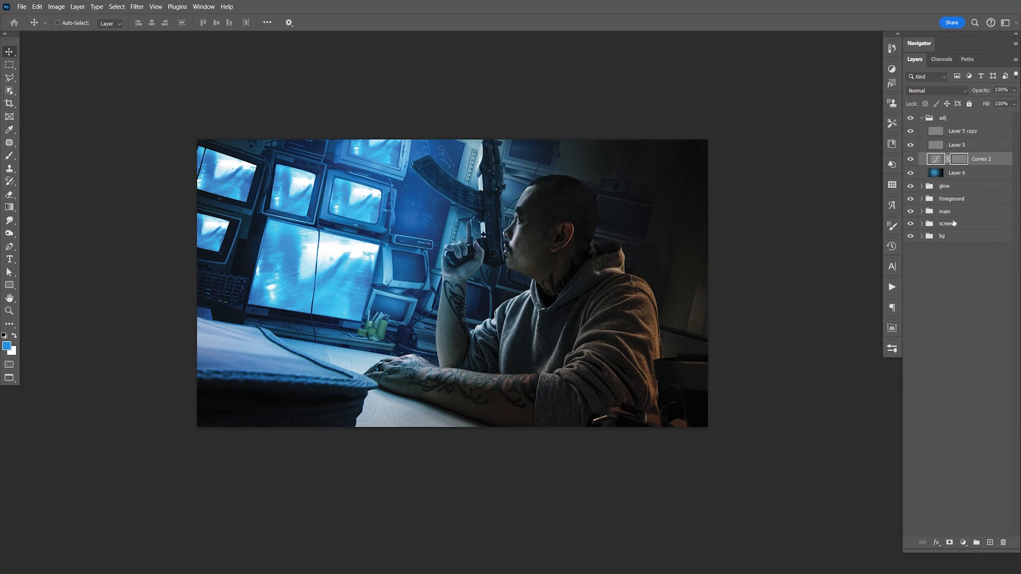
Step: Delete the vector mask from the new Curves layer and reset its curve to default
{"action": "right_click", "coordinate": [960, 160]}
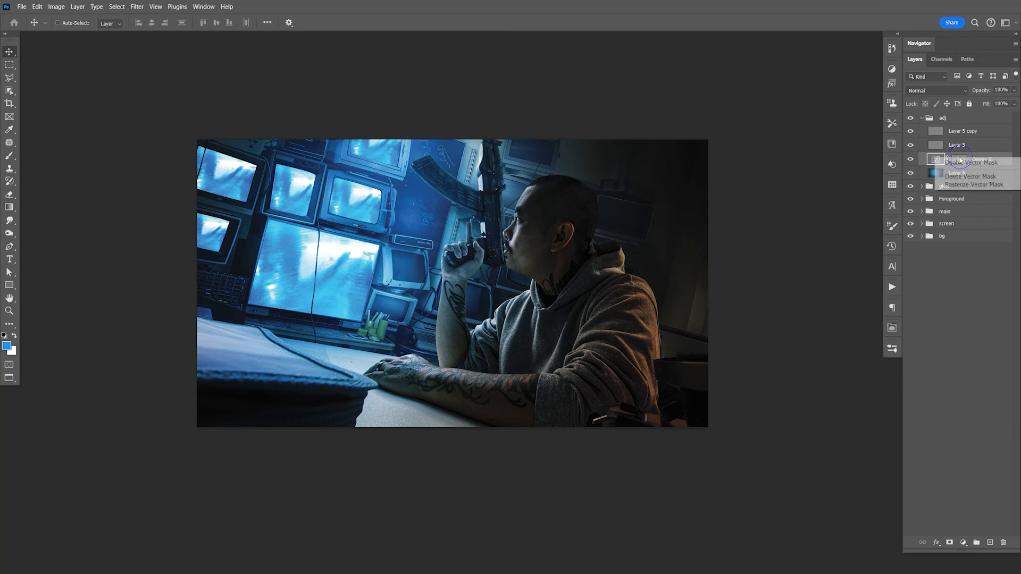
{"action": "left_click", "coordinate": [971, 177]}
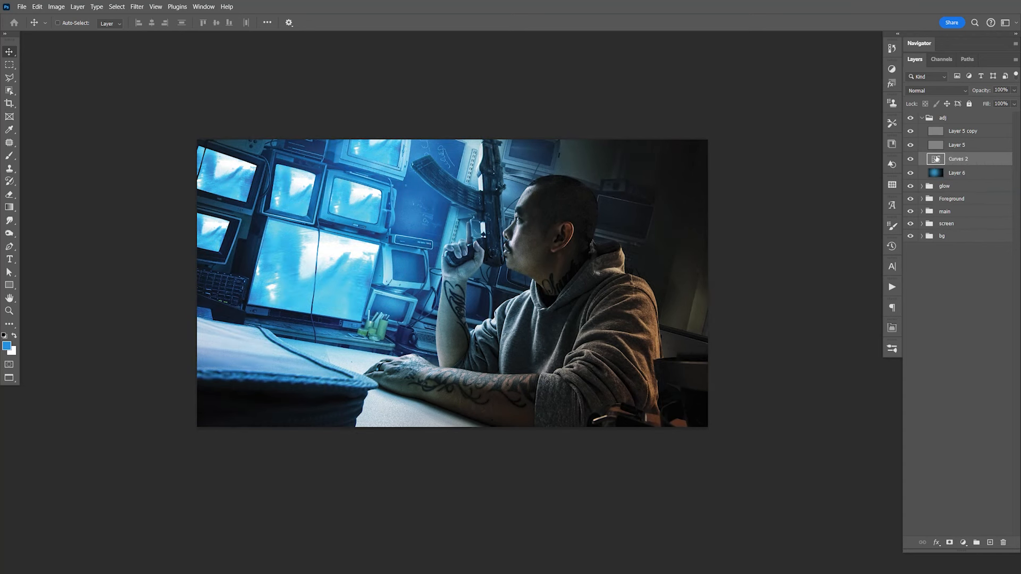
{"action": "double_click", "coordinate": [936, 158]}
{"action": "left_click", "coordinate": [835, 498]}
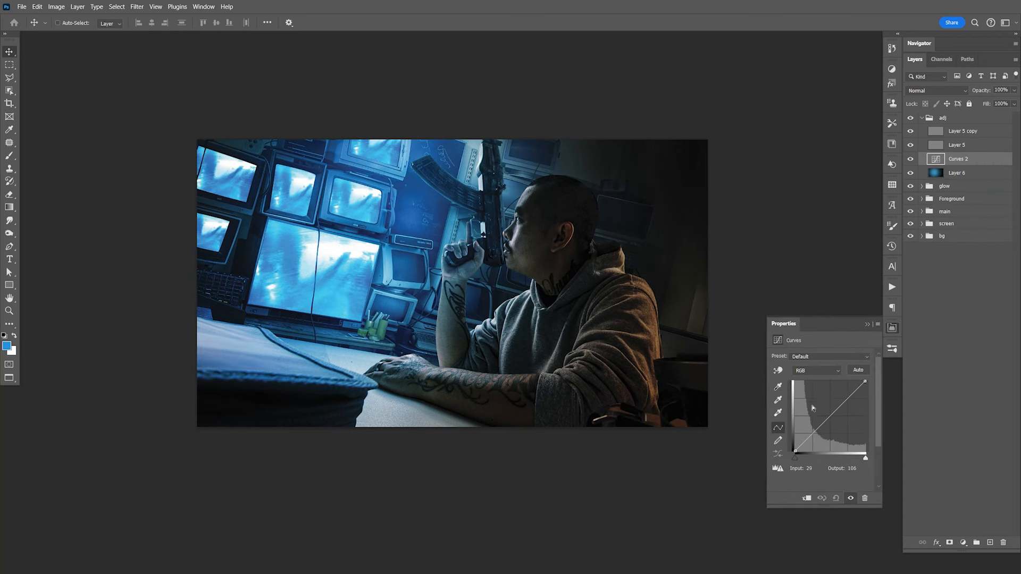
Step: Raise the Curves 2 midtones to input 122, output 189, add a shadow point, and compare with the layer hidden
{"action": "mouse_move", "coordinate": [840, 406]}
{"action": "left_mouse_down"}
{"action": "mouse_move", "coordinate": [833, 402]}
{"action": "mouse_move", "coordinate": [844, 402]}
{"action": "left_mouse_up"}
{"action": "key", "text": "ctrl+z"}
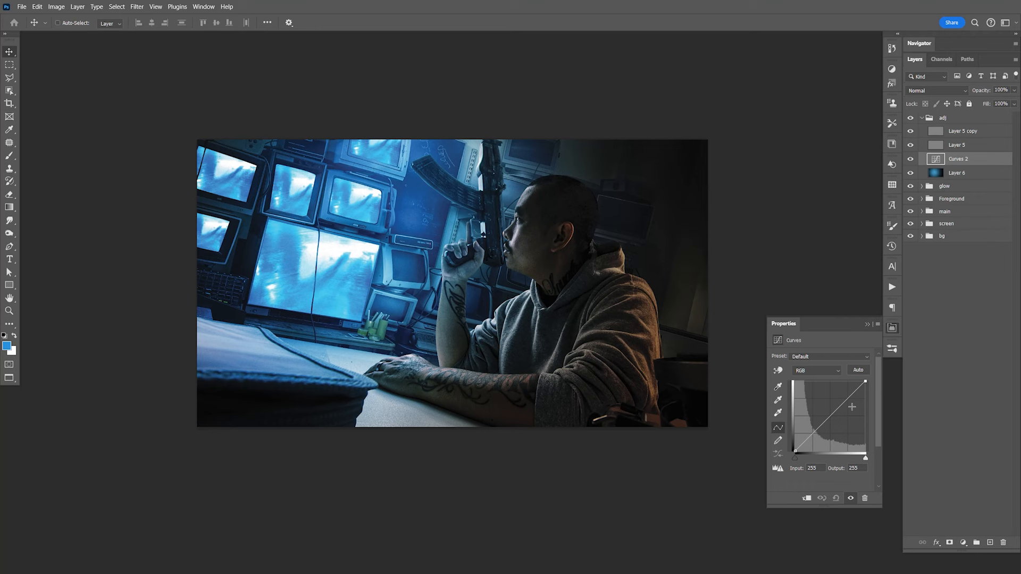
{"action": "left_click_drag", "start_coordinate": [840, 406], "coordinate": [831, 399]}
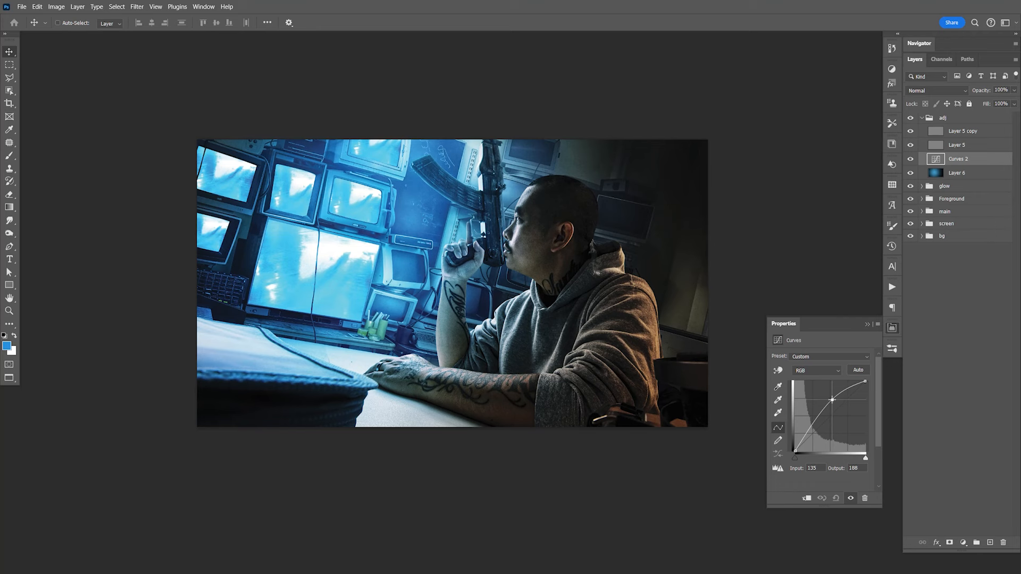
{"action": "left_click_drag", "start_coordinate": [831, 399], "coordinate": [835, 401]}
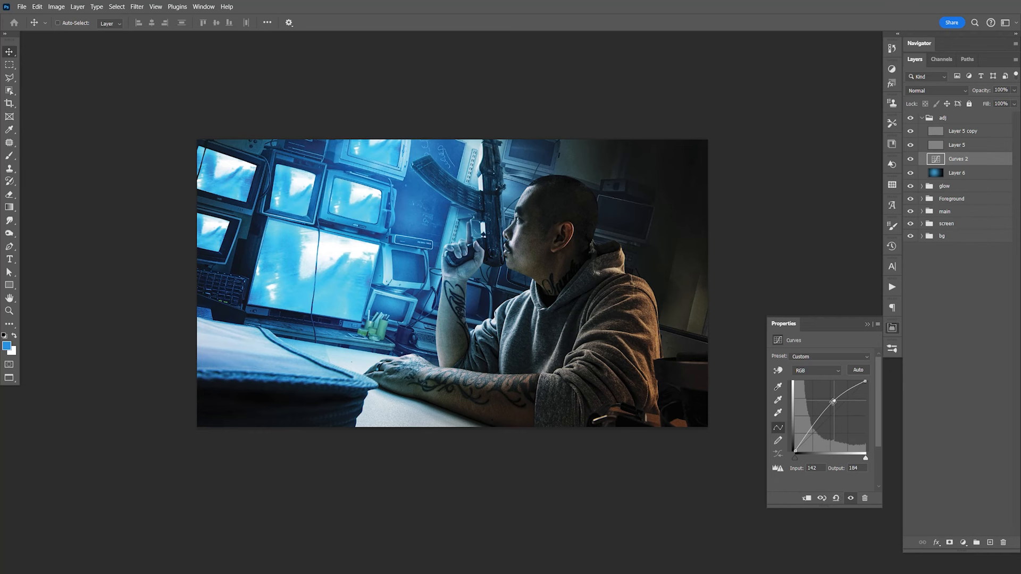
{"action": "left_click_drag", "start_coordinate": [832, 402], "coordinate": [828, 399]}
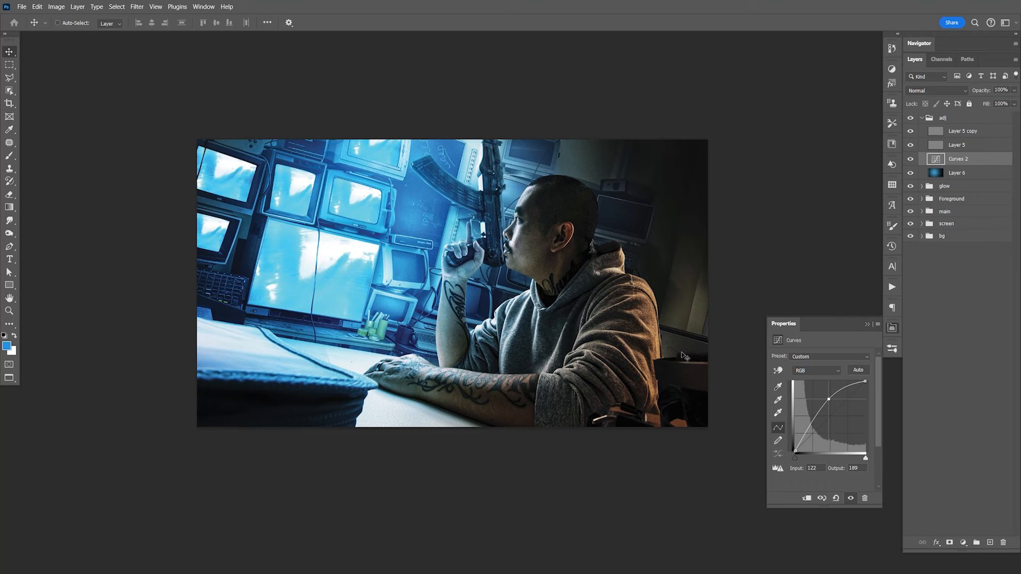
{"action": "left_click", "coordinate": [803, 433]}
{"action": "left_click_drag", "start_coordinate": [804, 435], "coordinate": [805, 434]}
{"action": "left_click", "coordinate": [892, 328]}
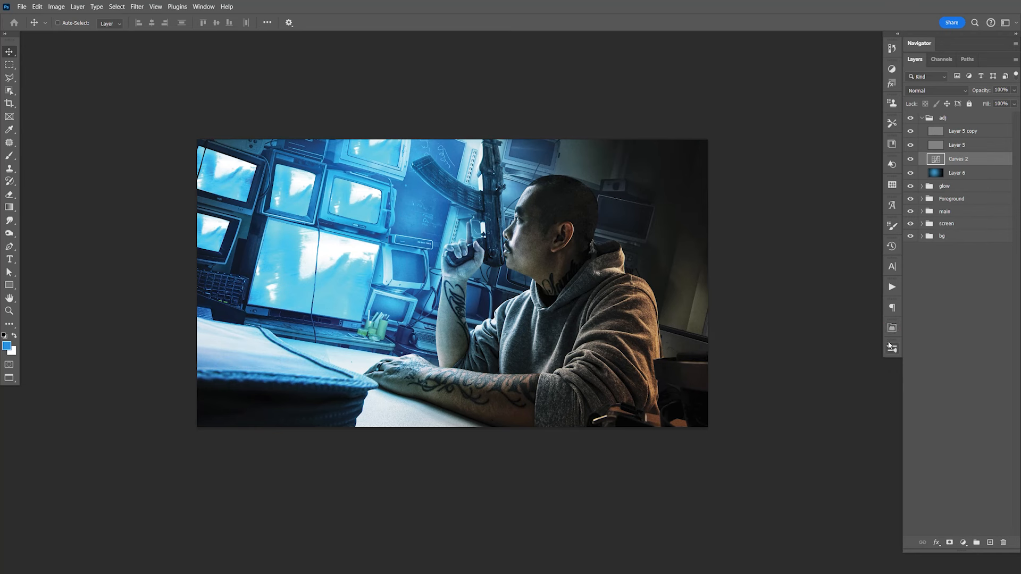
{"action": "left_click", "coordinate": [911, 159]}
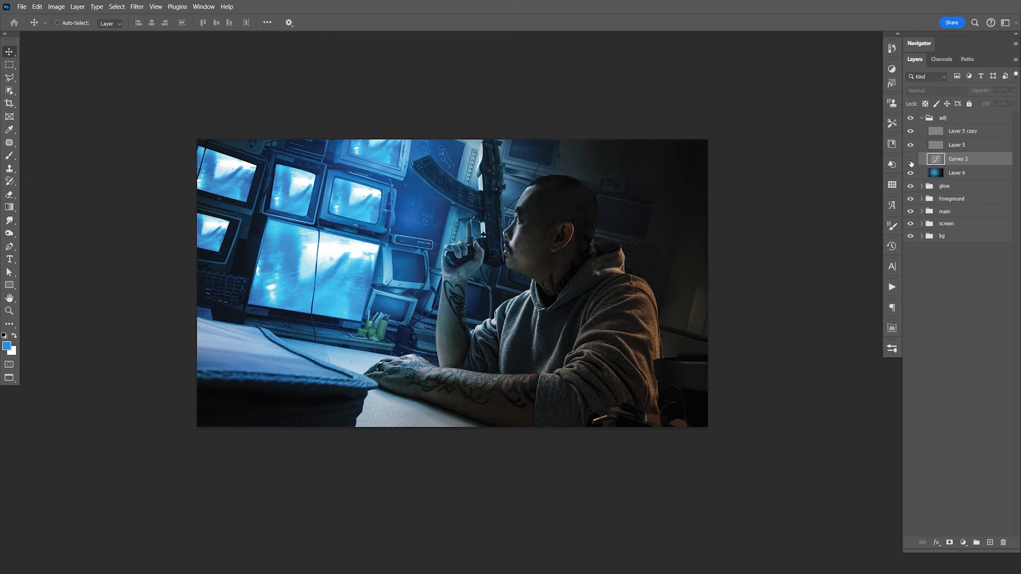
{"action": "left_click", "coordinate": [911, 161]}
{"action": "left_click", "coordinate": [911, 161]}
{"action": "left_click", "coordinate": [911, 161]}
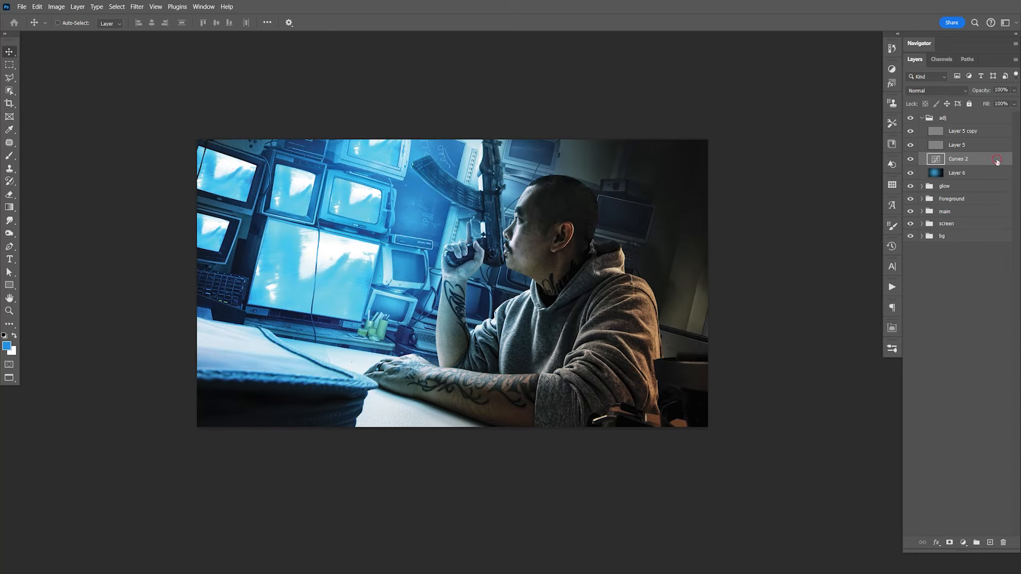
Step: Split the Curves 2 Blend If underlying-layer white slider to 0 / 207 and save the document
{"action": "double_click", "coordinate": [998, 166]}
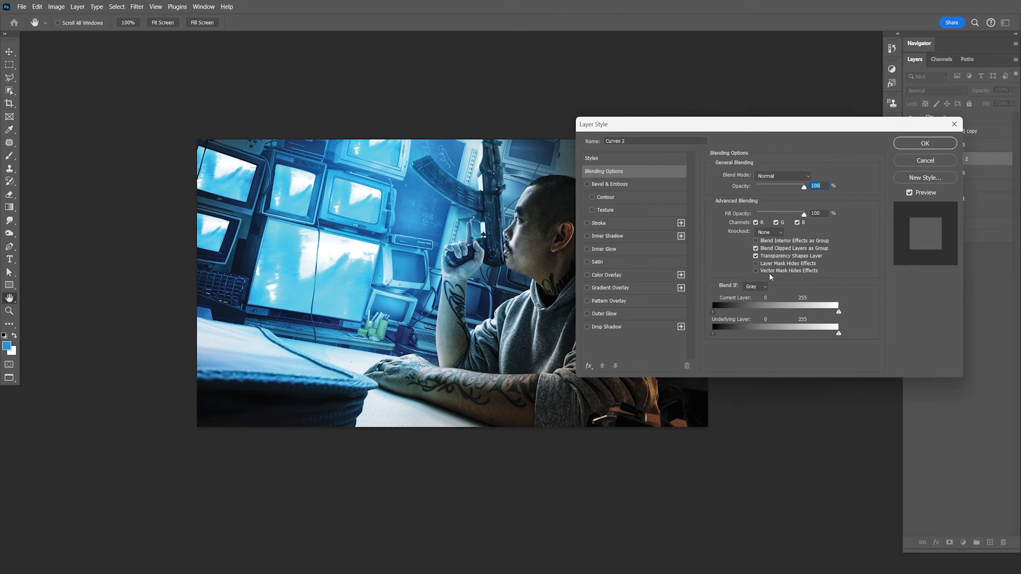
{"action": "key", "text": "ctrl+equal"}
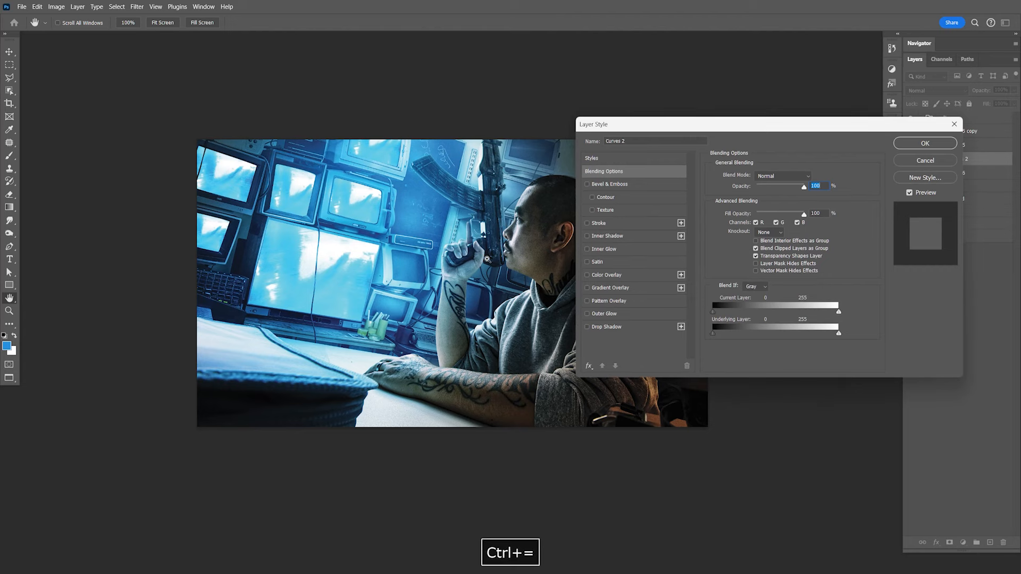
{"action": "key", "text": "space"}
{"action": "left_click_drag", "start_coordinate": [465, 307], "coordinate": [362, 329]}
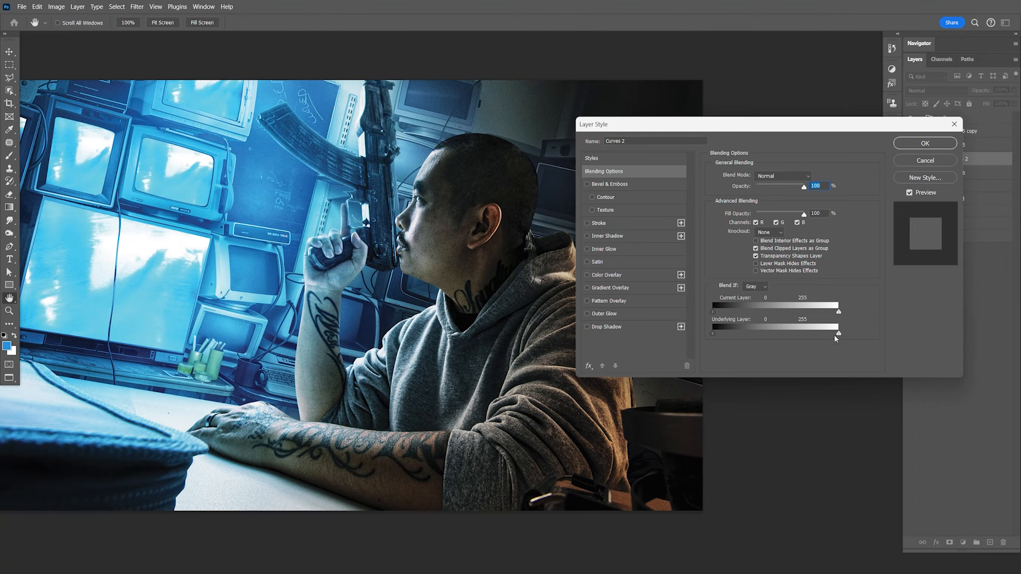
{"action": "left_click_drag", "start_coordinate": [835, 334], "coordinate": [700, 320]}
{"action": "left_click_drag", "start_coordinate": [838, 334], "coordinate": [820, 333]}
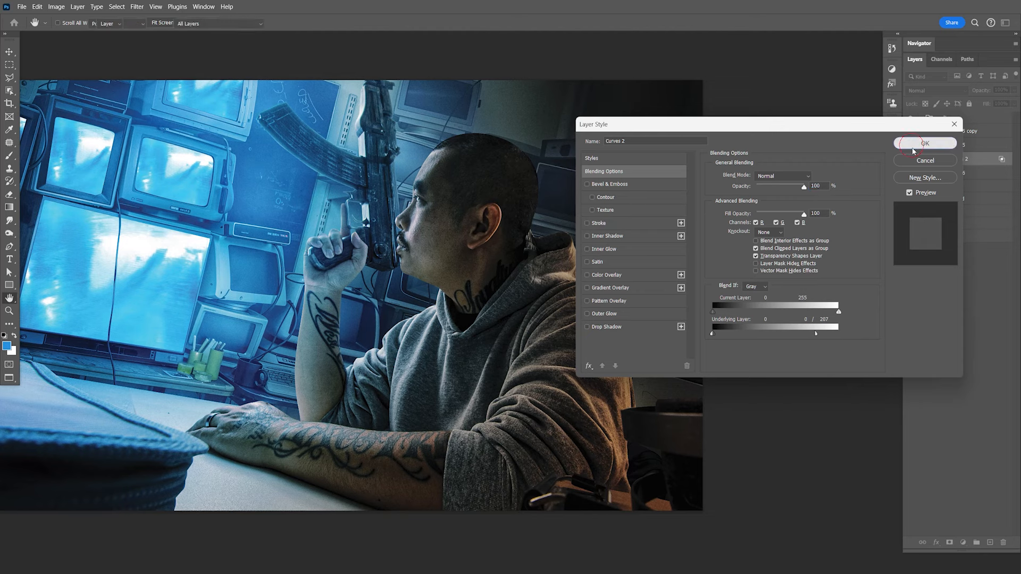
{"action": "left_click", "coordinate": [924, 143]}
{"action": "key", "text": "ctrl+s"}
{"action": "key", "text": "space"}
{"action": "left_click_drag", "start_coordinate": [453, 300], "coordinate": [666, 317]}
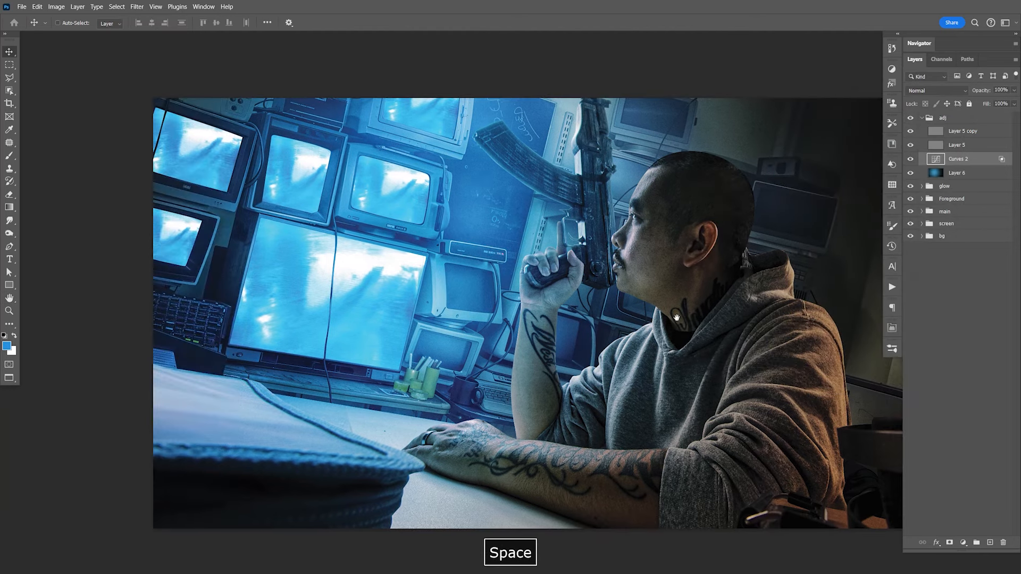
{"action": "key", "text": "ctrl+s"}
Step: Compare the whole image with and without the Curves 2 adjustment, and save the document
{"action": "left_click", "coordinate": [910, 160]}
{"action": "left_click", "coordinate": [910, 161]}
{"action": "left_click", "coordinate": [910, 160]}
{"action": "left_click", "coordinate": [910, 161]}
{"action": "key", "text": "ctrl+s"}
{"action": "key", "text": "space"}
{"action": "left_click_drag", "start_coordinate": [760, 360], "coordinate": [692, 352]}
{"action": "key", "text": "ctrl+minus"}
{"action": "key", "text": "ctrl+minus"}
{"action": "key", "text": "ctrl+minus"}
{"action": "key", "text": "ctrl+minus"}
{"action": "key", "text": "ctrl+minus"}
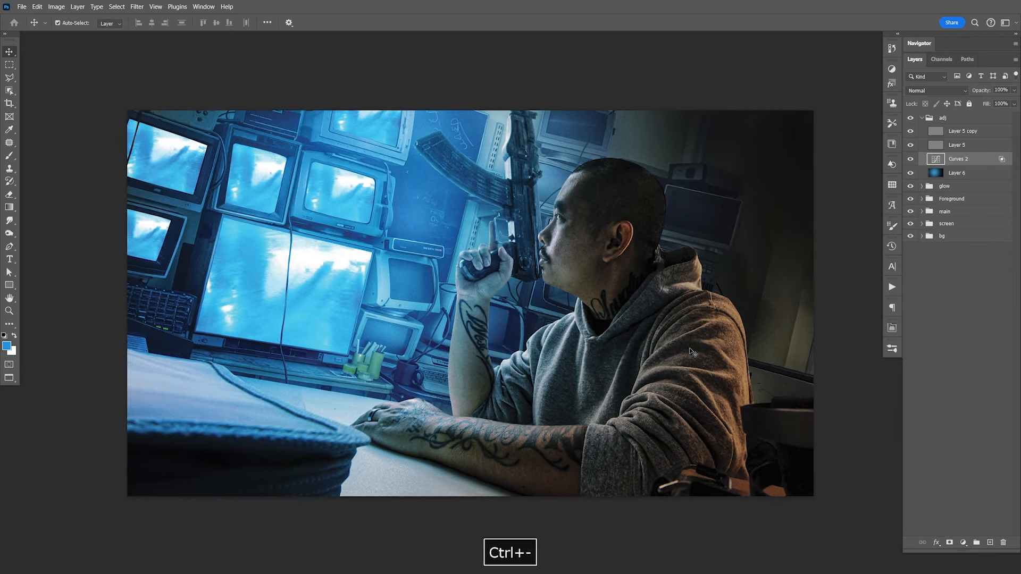
Step: Save the document and compare the image with and without Layer 6 and the glow group's Layer 9
{"action": "key", "text": "ctrl+equal"}
{"action": "key", "text": "ctrl+equal"}
{"action": "key", "text": "ctrl+equal"}
{"action": "key", "text": "ctrl+equal"}
{"action": "key", "text": "ctrl+minus"}
{"action": "key", "text": "ctrl+equal"}
{"action": "key", "text": "ctrl+s"}
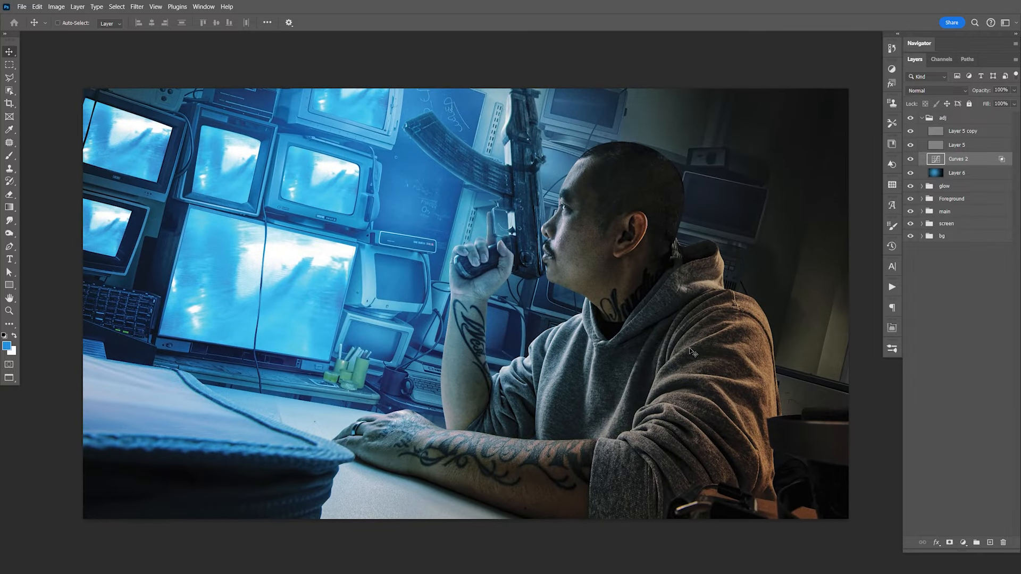
{"action": "left_click", "coordinate": [910, 173]}
{"action": "left_click", "coordinate": [910, 173]}
{"action": "left_click", "coordinate": [922, 186]}
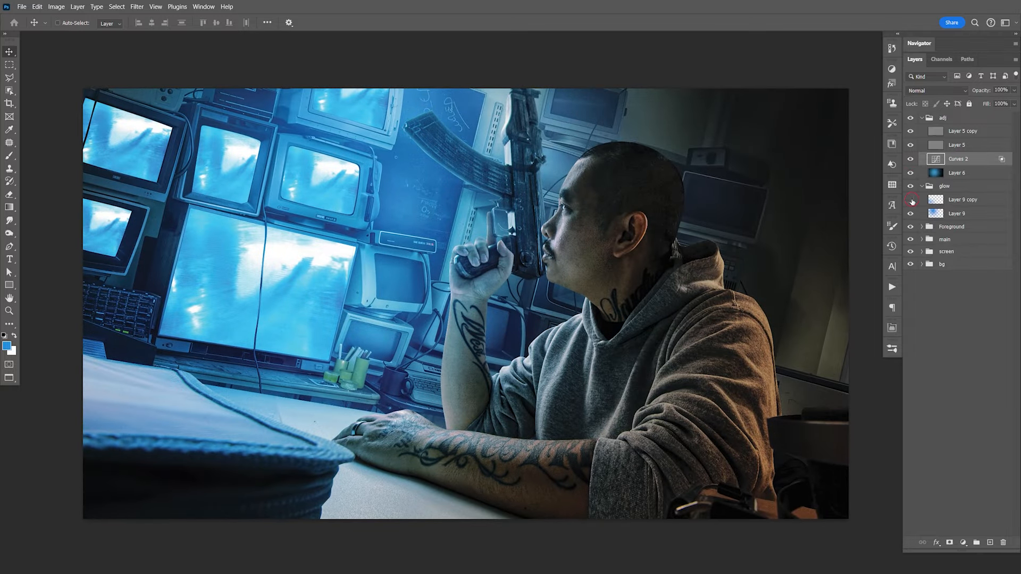
{"action": "left_click", "coordinate": [910, 213]}
{"action": "left_click", "coordinate": [910, 214]}
Step: Split the Blend If underlying-layer black slider of Layer 9 to 23 / 175 and save the document
{"action": "left_click", "coordinate": [937, 214]}
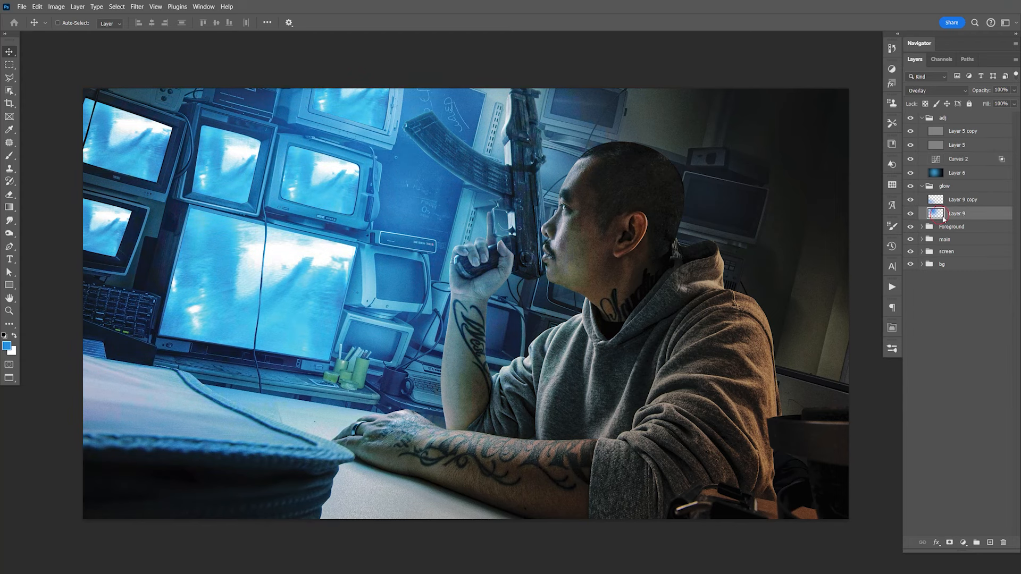
{"action": "double_click", "coordinate": [921, 218]}
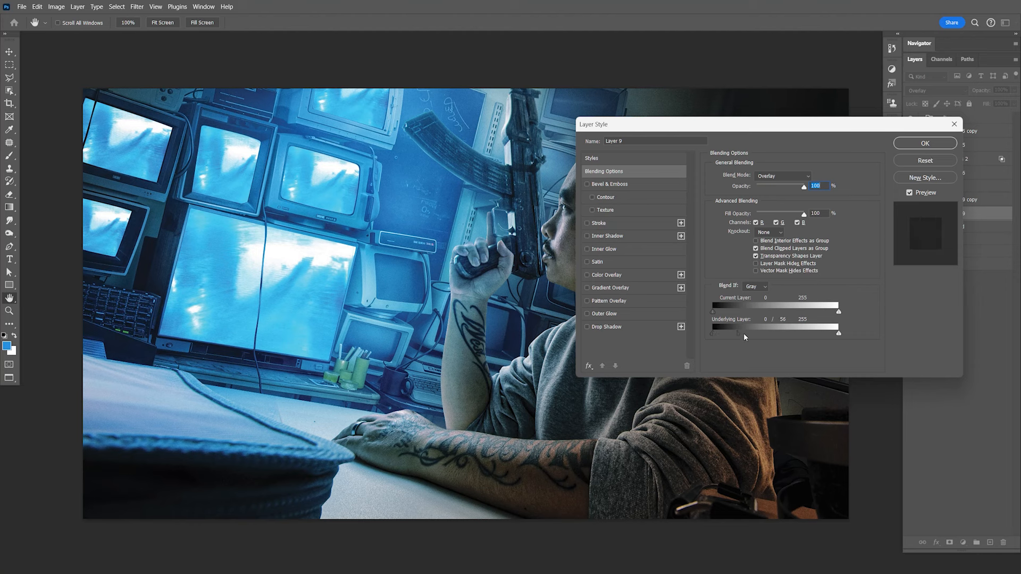
{"action": "left_click_drag", "start_coordinate": [799, 331], "coordinate": [801, 332]}
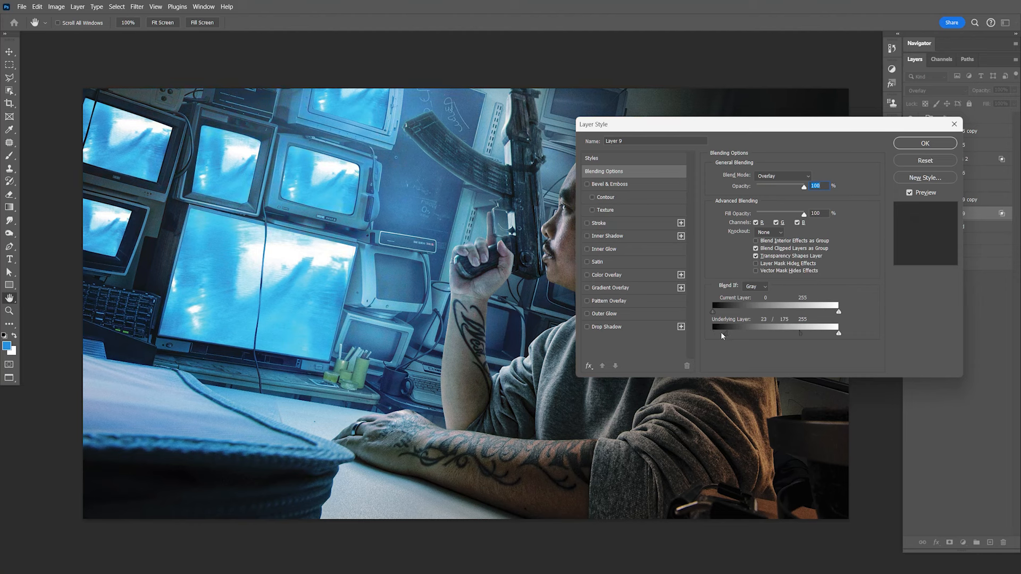
{"action": "left_click", "coordinate": [925, 143]}
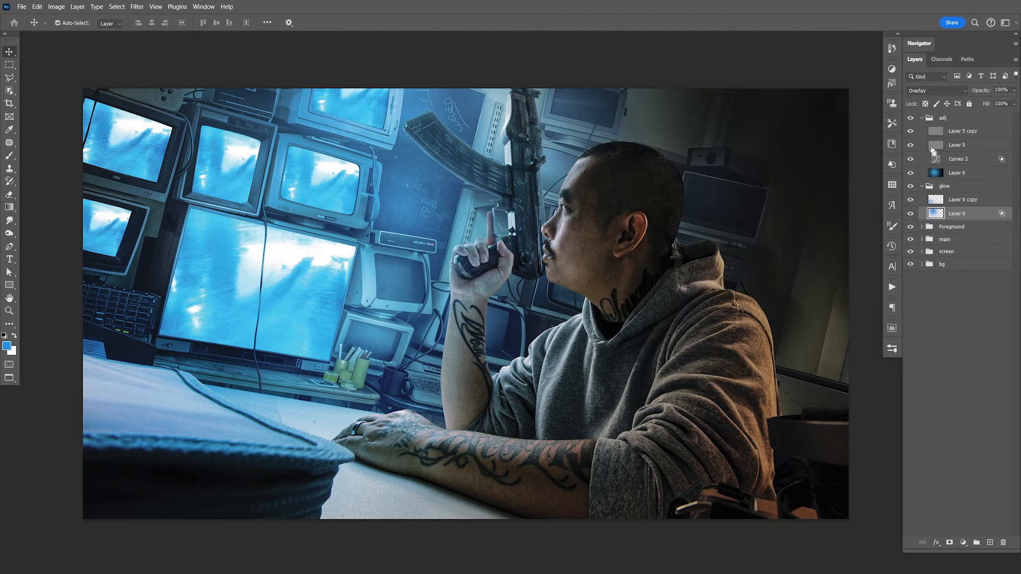
{"action": "key", "text": "ctrl+s"}
Step: Refine the underlying-layer black slider split in Layer 9's Blend If, compare with the layer hidden, and save
{"action": "double_click", "coordinate": [977, 219]}
{"action": "left_click_drag", "start_coordinate": [495, 328], "coordinate": [358, 311]}
{"action": "left_click_drag", "start_coordinate": [801, 333], "coordinate": [800, 334]}
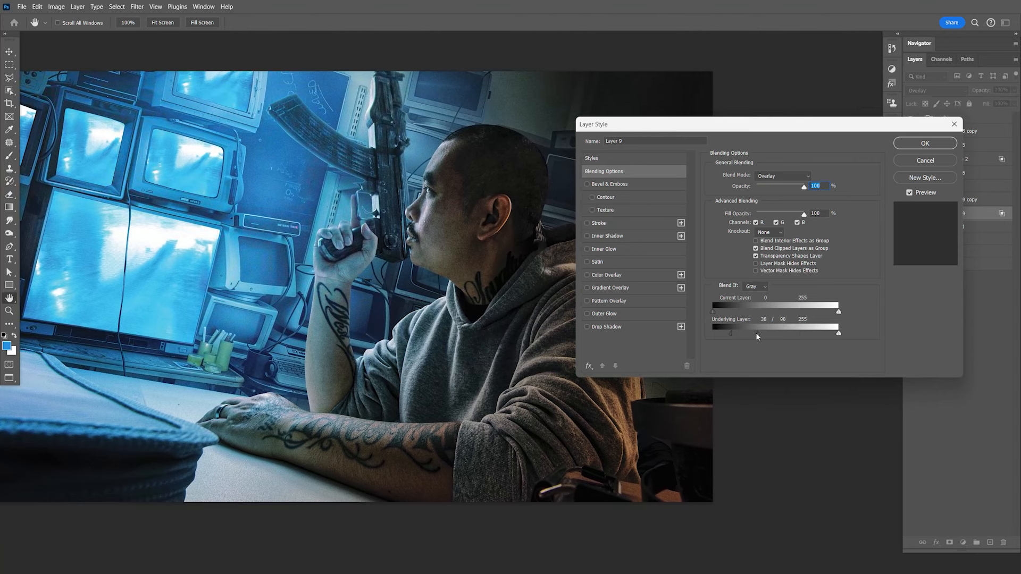
{"action": "left_click", "coordinate": [926, 143]}
{"action": "left_click", "coordinate": [910, 214]}
{"action": "left_click", "coordinate": [910, 215]}
{"action": "key", "text": "ctrl+s"}
Step: Review the whole composite at a smaller size and save the document
{"action": "key", "text": "ctrl+minus"}
{"action": "key", "text": "ctrl+minus"}
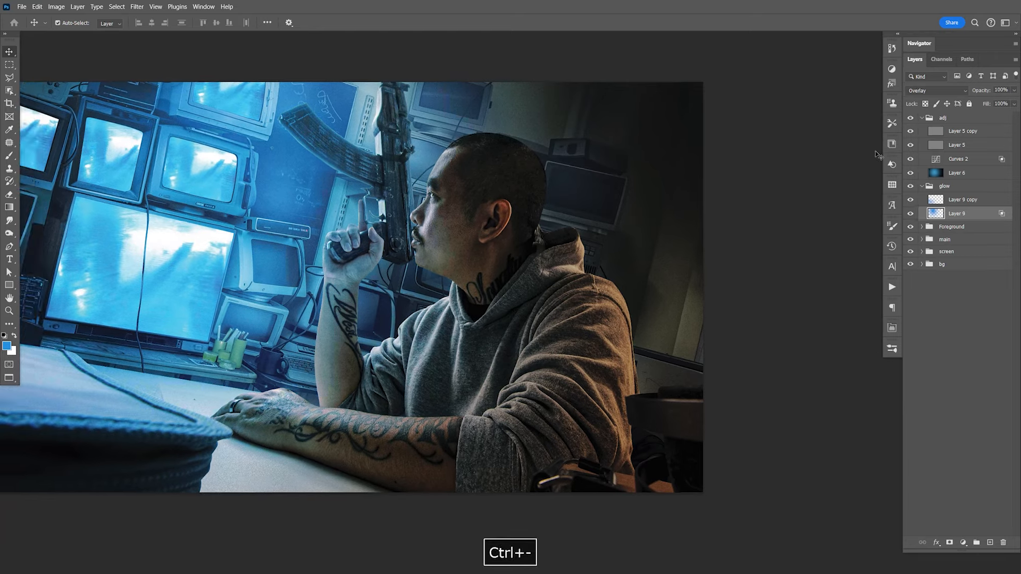
{"action": "key", "text": "ctrl+minus"}
{"action": "key", "text": "ctrl+equal"}
{"action": "key", "text": "ctrl+equal"}
{"action": "key", "text": "ctrl+s"}
{"action": "key", "text": "space"}
{"action": "left_click_drag", "start_coordinate": [470, 289], "coordinate": [507, 295]}
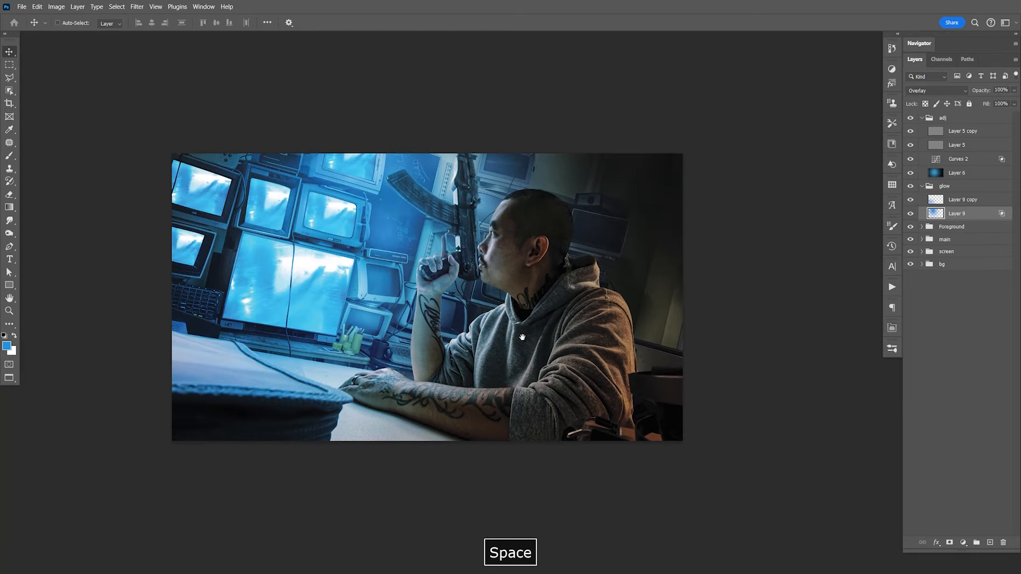
{"action": "left_click_drag", "start_coordinate": [526, 333], "coordinate": [540, 349]}
Step: Add a new layer above Layer 9 copy and paint a large soft orange glow over the dark background behind the man
{"action": "left_click", "coordinate": [961, 200]}
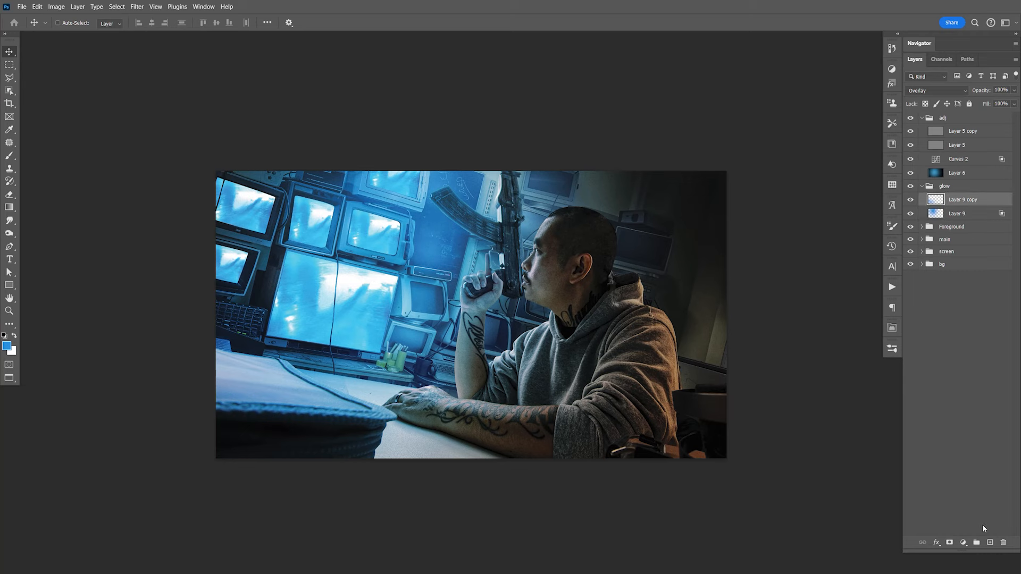
{"action": "left_click", "coordinate": [990, 542]}
{"action": "key", "text": "b"}
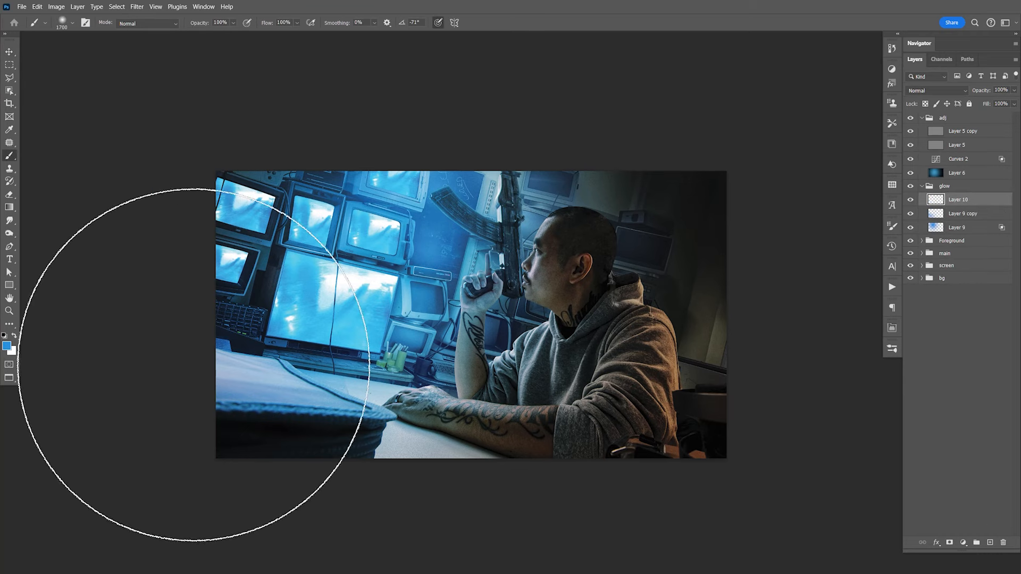
{"action": "left_click", "coordinate": [7, 346]}
{"action": "left_click_drag", "start_coordinate": [598, 359], "coordinate": [421, 340]}
{"action": "left_click", "coordinate": [496, 362]}
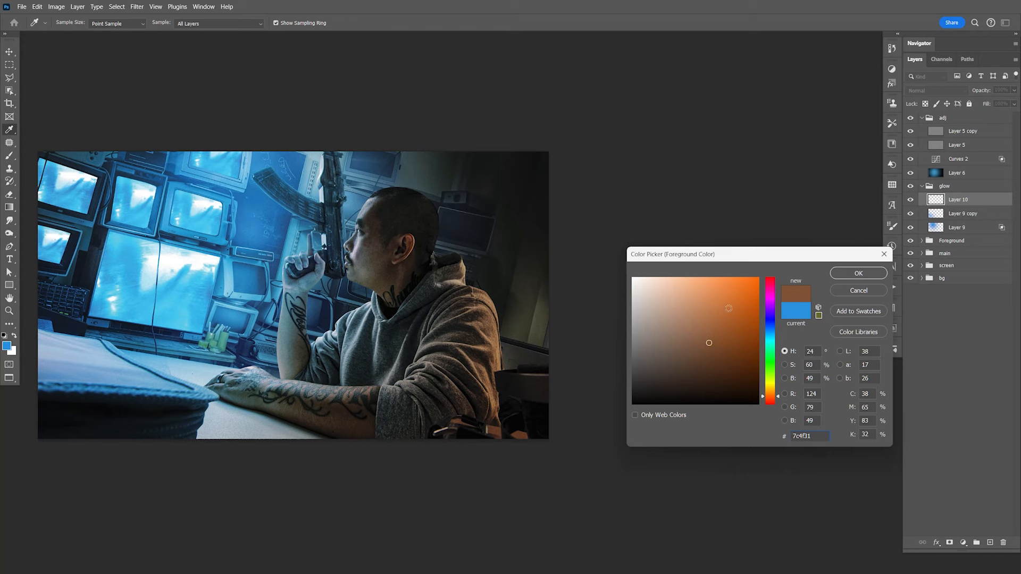
{"action": "left_click", "coordinate": [723, 299]}
{"action": "left_click", "coordinate": [858, 274]}
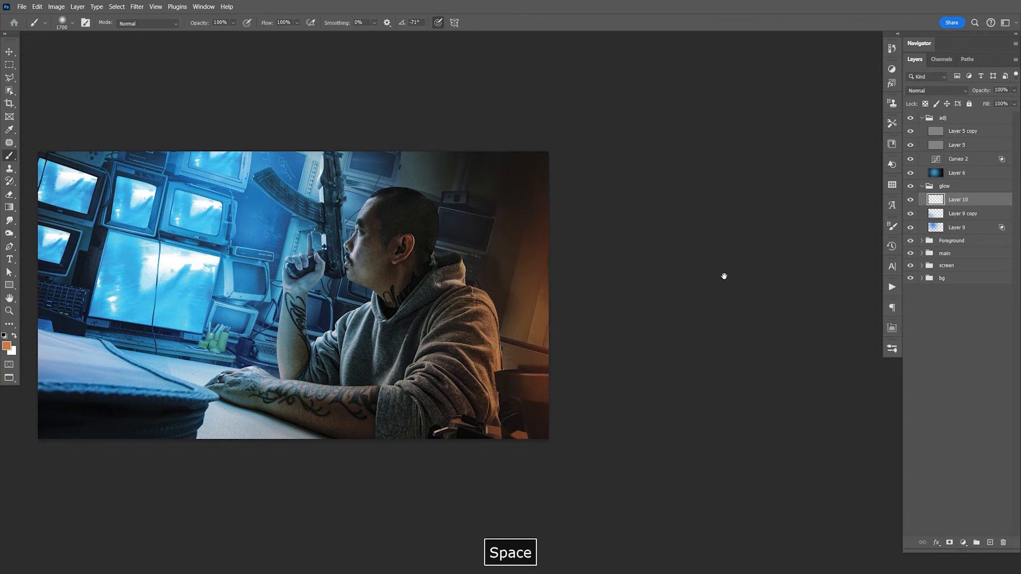
{"action": "left_click_drag", "start_coordinate": [693, 273], "coordinate": [727, 282]}
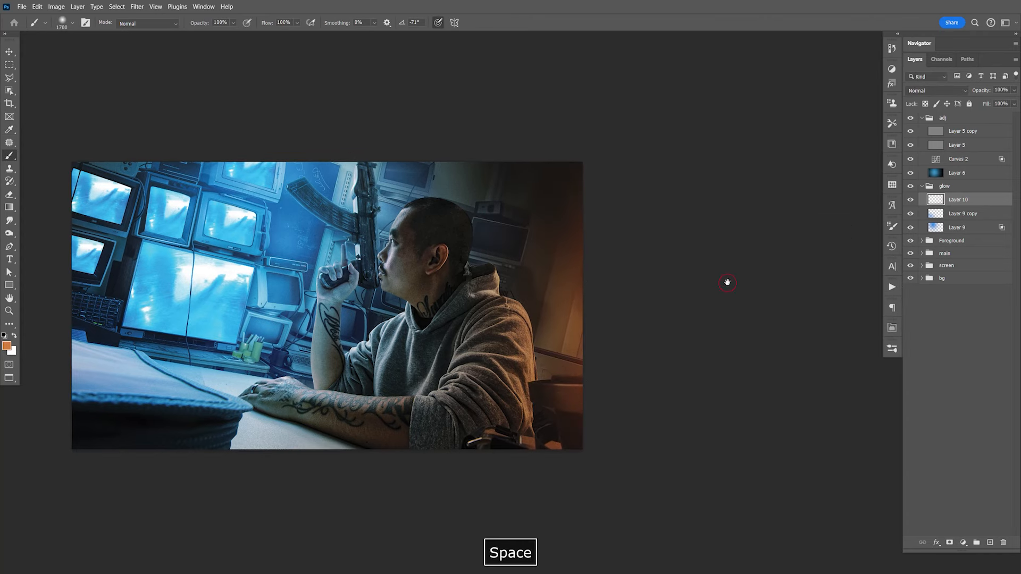
Step: Set the orange glow layer to Screen blend mode at 38% opacity
{"action": "left_click", "coordinate": [985, 91]}
{"action": "left_click", "coordinate": [933, 190]}
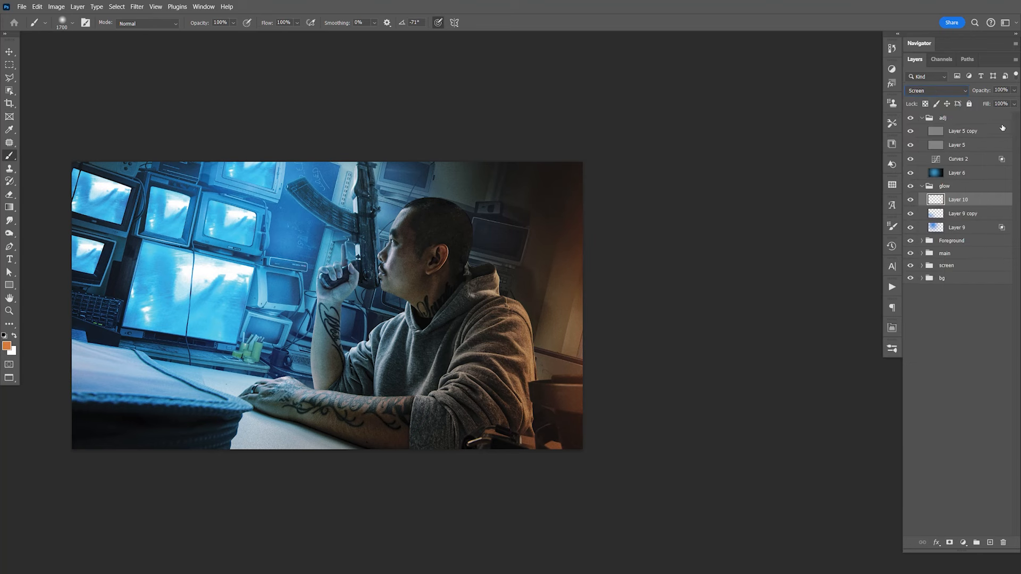
{"action": "left_click", "coordinate": [1015, 93]}
{"action": "left_click_drag", "start_coordinate": [1014, 102], "coordinate": [986, 103]}
{"action": "left_click", "coordinate": [955, 204]}
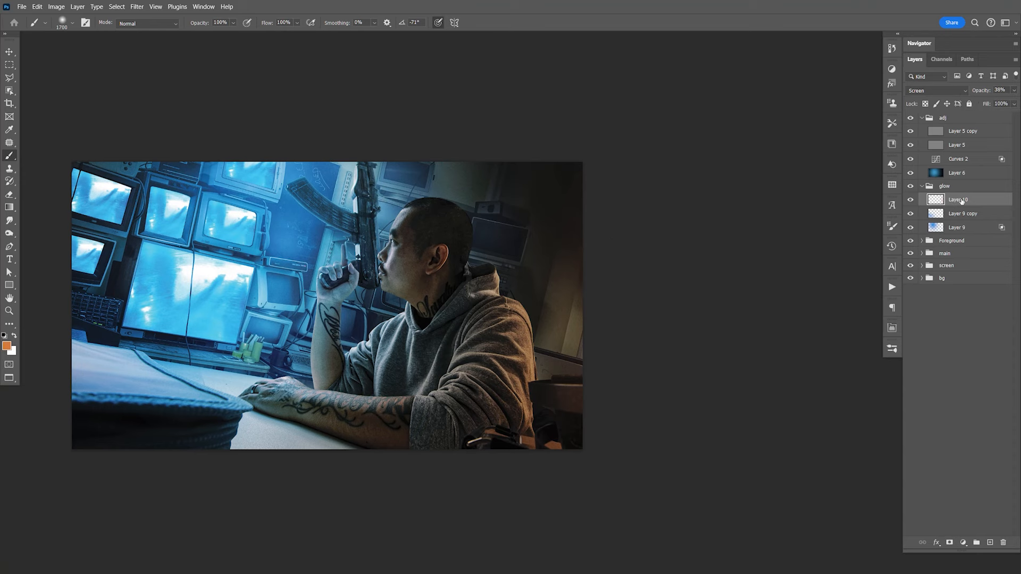
Step: Move Layer 10 between the Foreground and main groups, compare with it hidden, and save the document
{"action": "left_click_drag", "start_coordinate": [969, 203], "coordinate": [969, 251]}
{"action": "left_click", "coordinate": [910, 240]}
{"action": "left_click", "coordinate": [911, 240]}
{"action": "key", "text": "ctrl+s"}
{"action": "key", "text": "v"}
{"action": "key", "text": "space"}
{"action": "mouse_move", "coordinate": [452, 323]}
{"action": "left_mouse_down"}
{"action": "mouse_move", "coordinate": [611, 368]}
{"action": "mouse_move", "coordinate": [582, 269]}
{"action": "left_mouse_up"}
{"action": "key", "text": "ctrl+s"}
{"action": "key", "text": "space"}
{"action": "left_click_drag", "start_coordinate": [669, 358], "coordinate": [554, 343]}
{"action": "key", "text": "ctrl+s"}
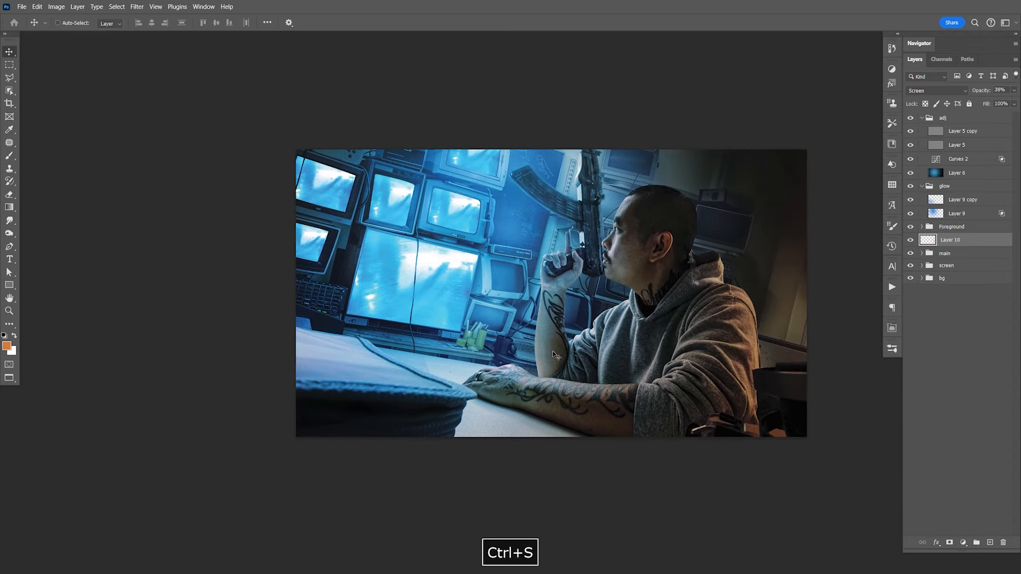
{"action": "key", "text": "ctrl+s"}
Step: Collapse the glow and top-level adj groups, save the document, and check the effect of the glow group
{"action": "key", "text": "space"}
{"action": "left_click_drag", "start_coordinate": [825, 248], "coordinate": [799, 250]}
{"action": "left_click", "coordinate": [922, 186]}
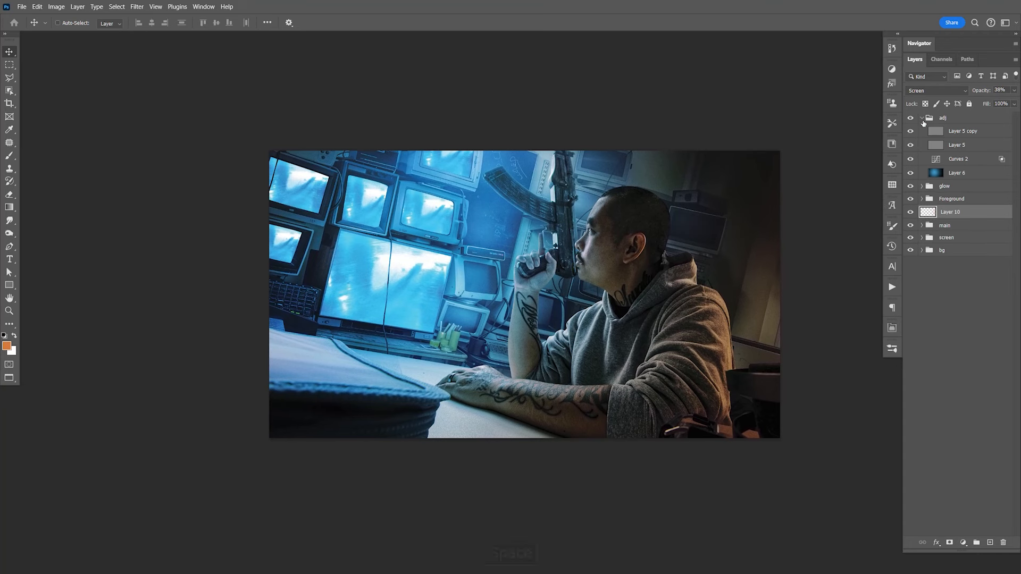
{"action": "left_click", "coordinate": [923, 118]}
{"action": "key", "text": "ctrl+s"}
{"action": "key", "text": "space"}
{"action": "left_click_drag", "start_coordinate": [742, 247], "coordinate": [735, 248]}
{"action": "left_click", "coordinate": [909, 131]}
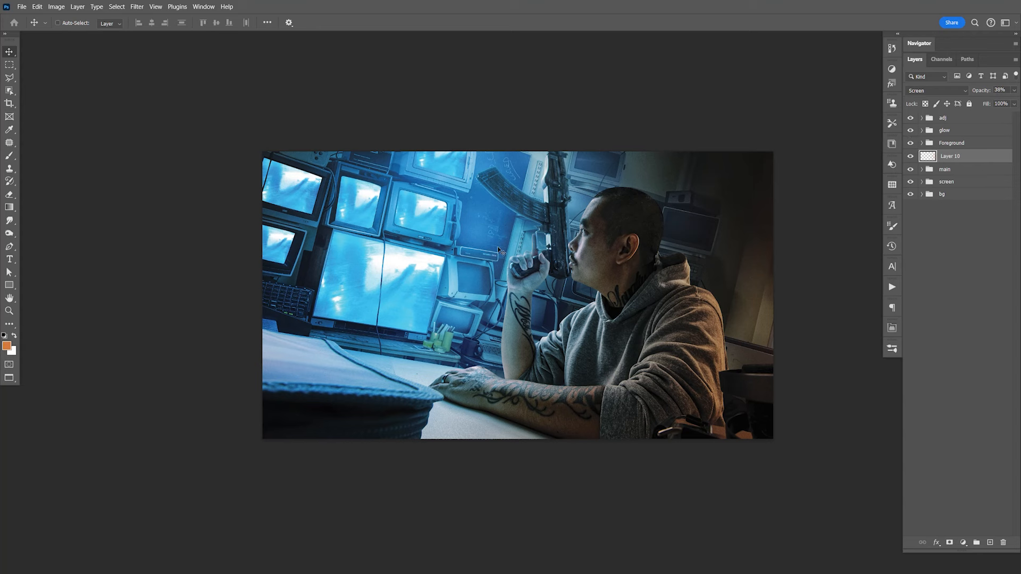
Step: Add a black-filled layer directly above Background in the bg group and set it to Soft Light
{"action": "left_click", "coordinate": [922, 195]}
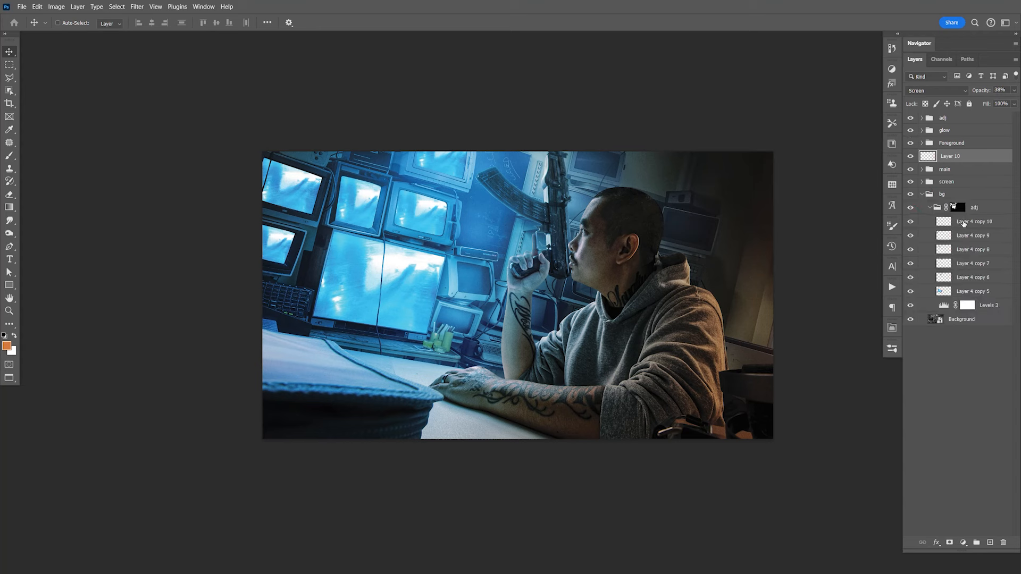
{"action": "left_click", "coordinate": [930, 208]}
{"action": "left_click", "coordinate": [974, 223]}
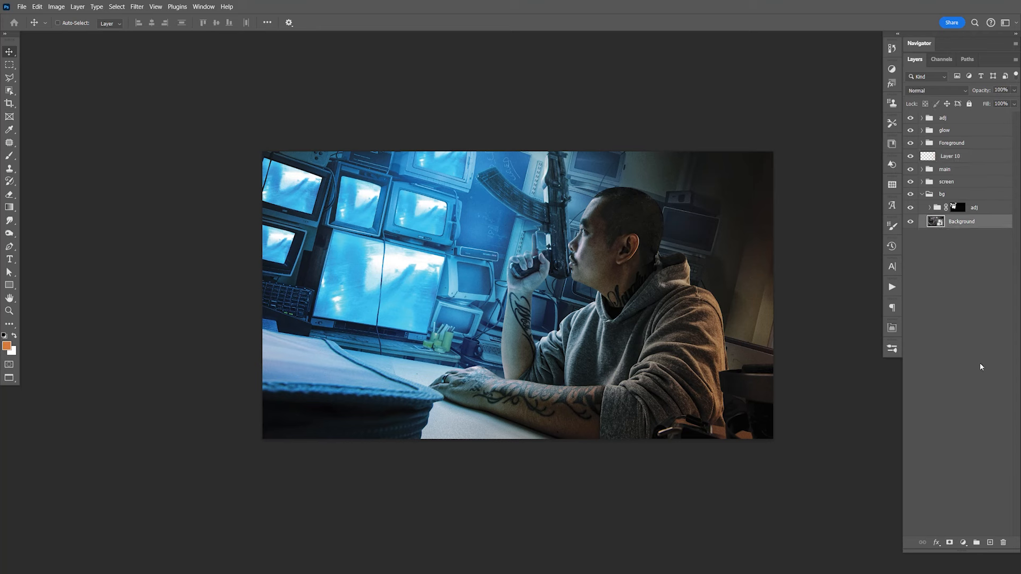
{"action": "left_click", "coordinate": [989, 542]}
{"action": "key", "text": "d"}
{"action": "key", "text": "alt+BackSpace"}
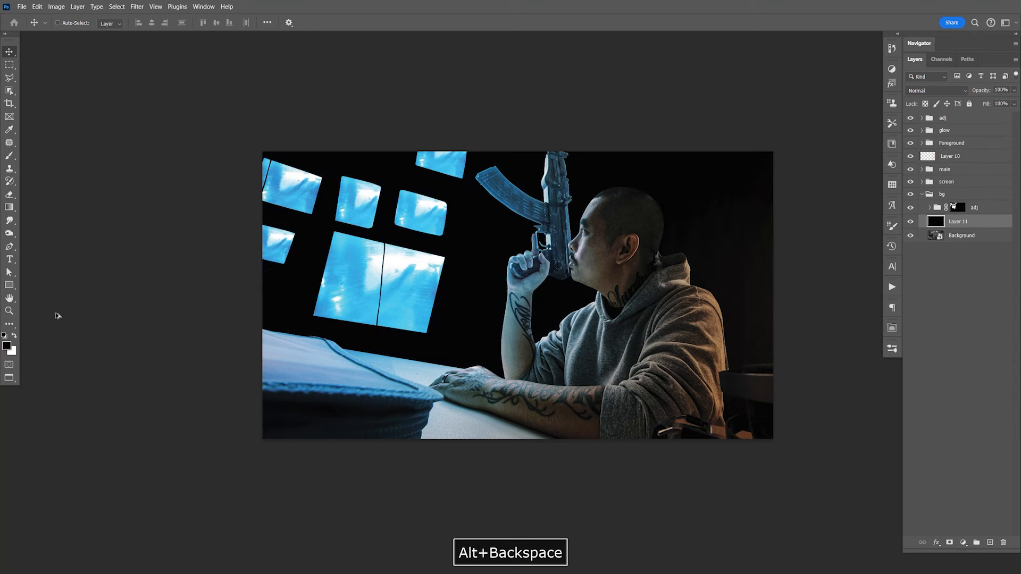
{"action": "left_click", "coordinate": [947, 91]}
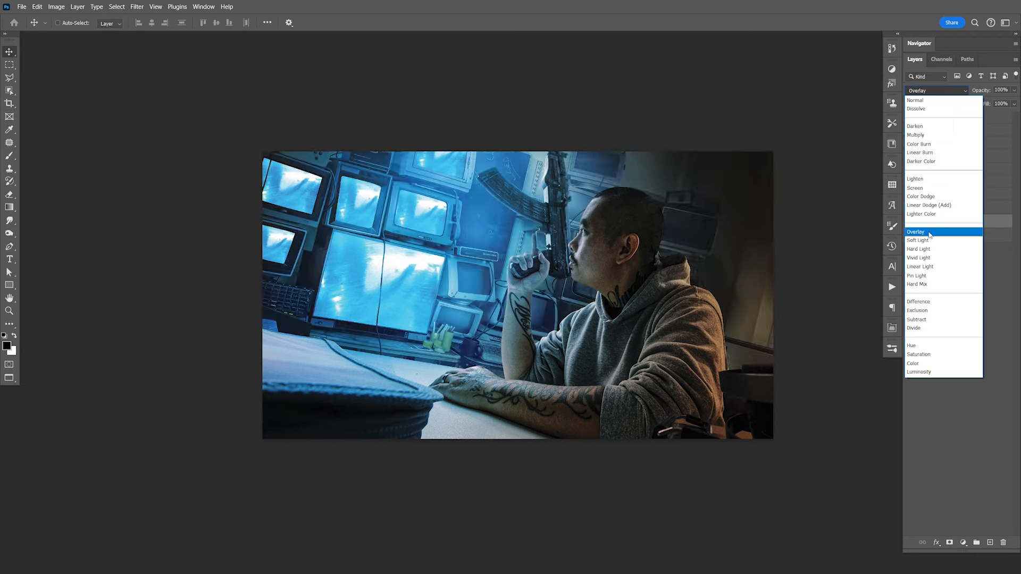
{"action": "left_click", "coordinate": [931, 242]}
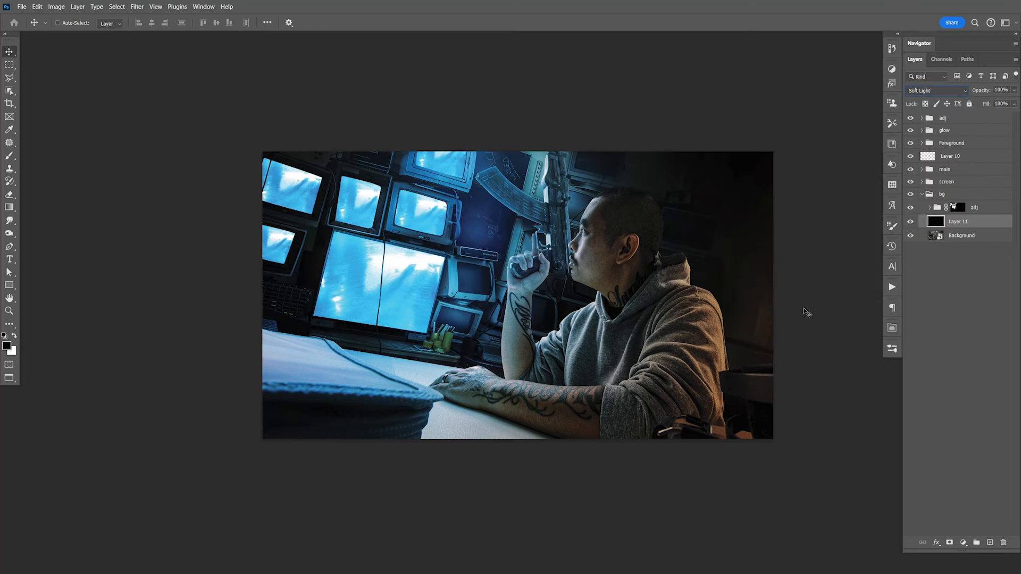
Step: Mask Layer 11, paint black to restore the background behind the man and rifle, save, and compare with the layer hidden
{"action": "key", "text": "e"}
{"action": "left_click_drag", "start_coordinate": [752, 294], "coordinate": [641, 286]}
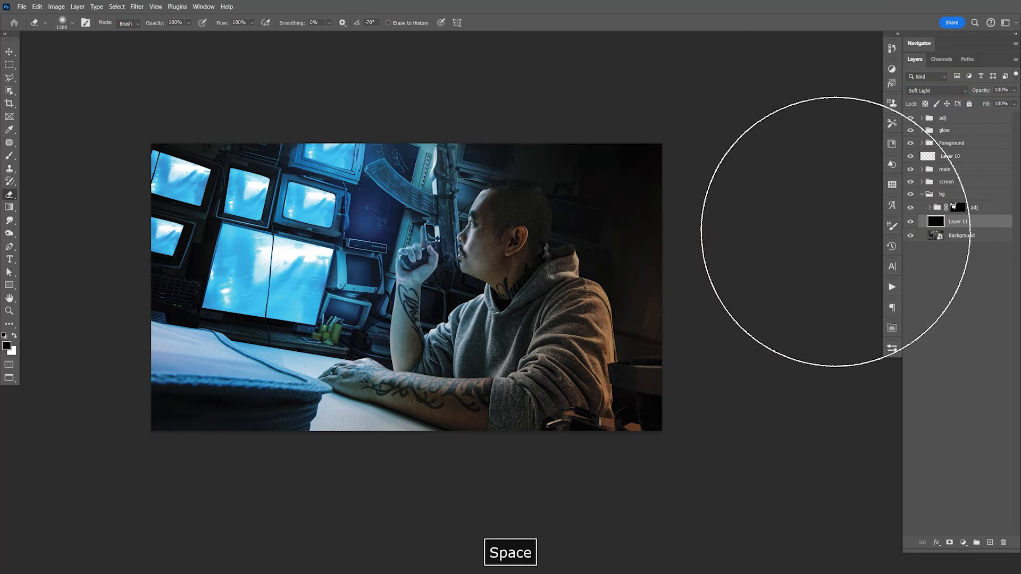
{"action": "left_click", "coordinate": [949, 542]}
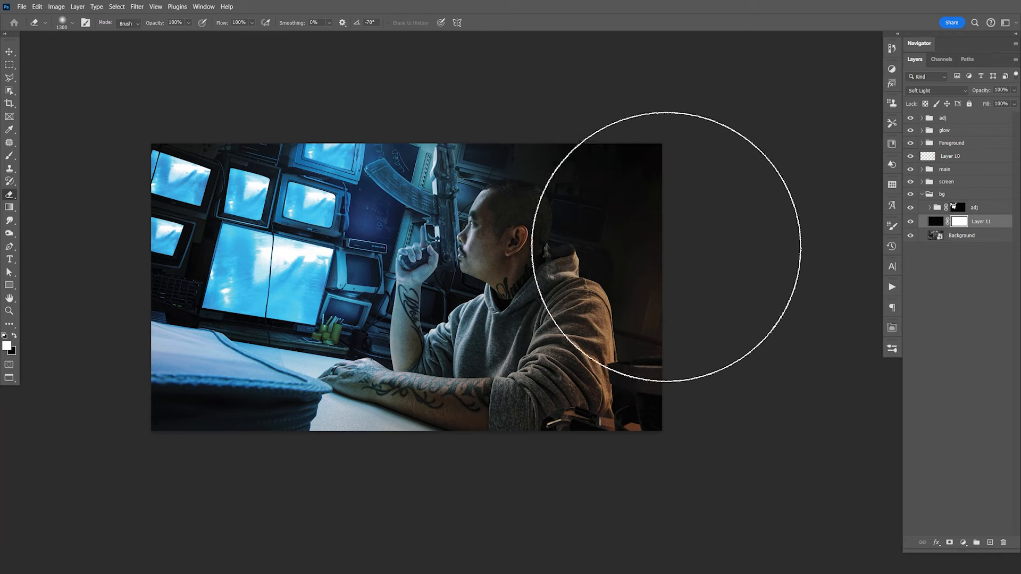
{"action": "key", "text": "b"}
{"action": "key", "text": "x"}
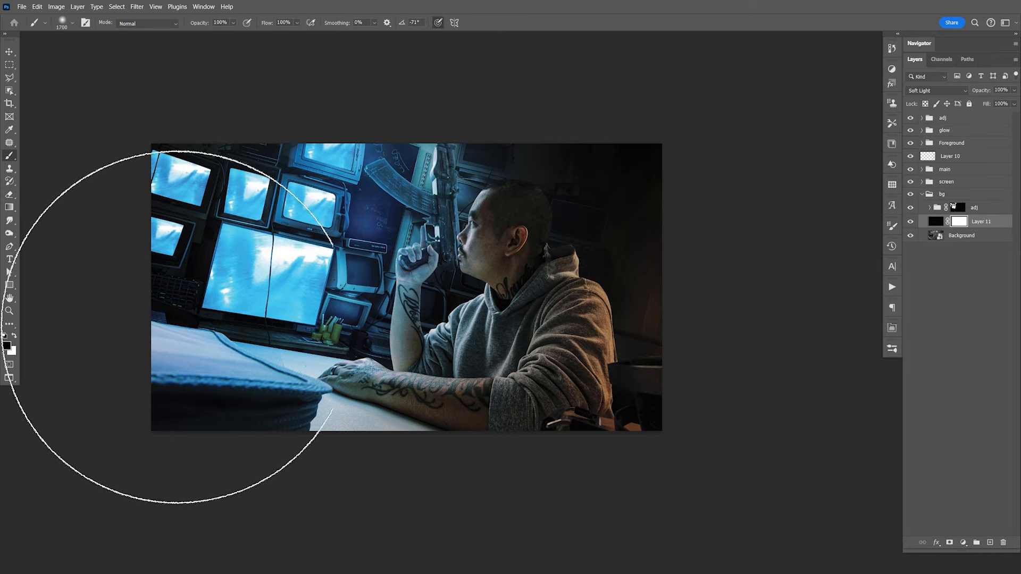
{"action": "mouse_move", "coordinate": [676, 229]}
{"action": "left_mouse_down"}
{"action": "mouse_move", "coordinate": [598, 144]}
{"action": "mouse_move", "coordinate": [558, 126]}
{"action": "mouse_move", "coordinate": [559, 140]}
{"action": "left_mouse_up"}
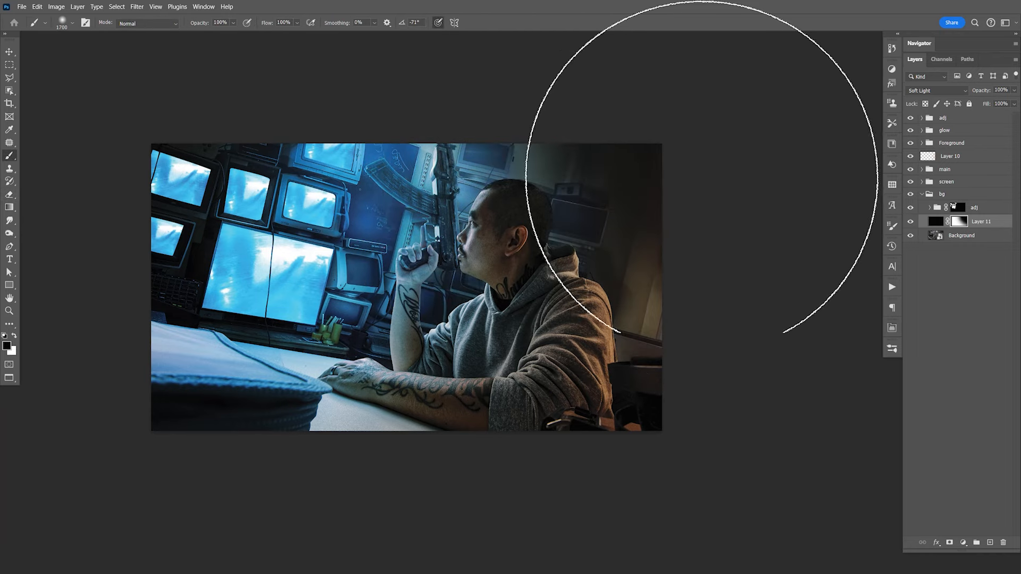
{"action": "left_click", "coordinate": [395, 137]}
{"action": "key", "text": "ctrl+s"}
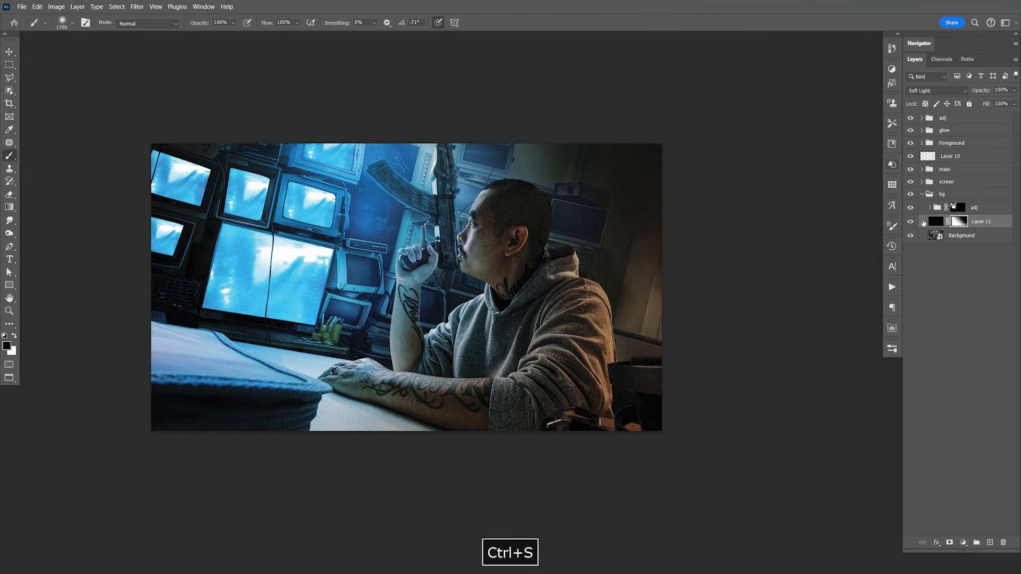
{"action": "left_click", "coordinate": [910, 222]}
{"action": "left_click", "coordinate": [910, 221]}
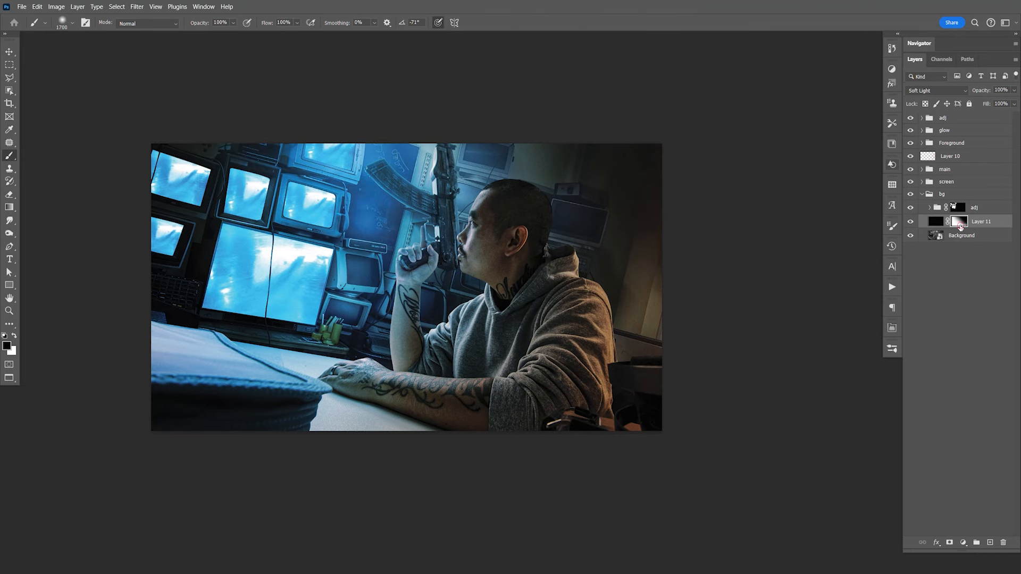
Step: Paint black on Layer 11's mask to restore the keyboard area below the monitors, compare with it hidden, and save
{"action": "key", "text": "space"}
{"action": "left_click_drag", "start_coordinate": [80, 209], "coordinate": [254, 206]}
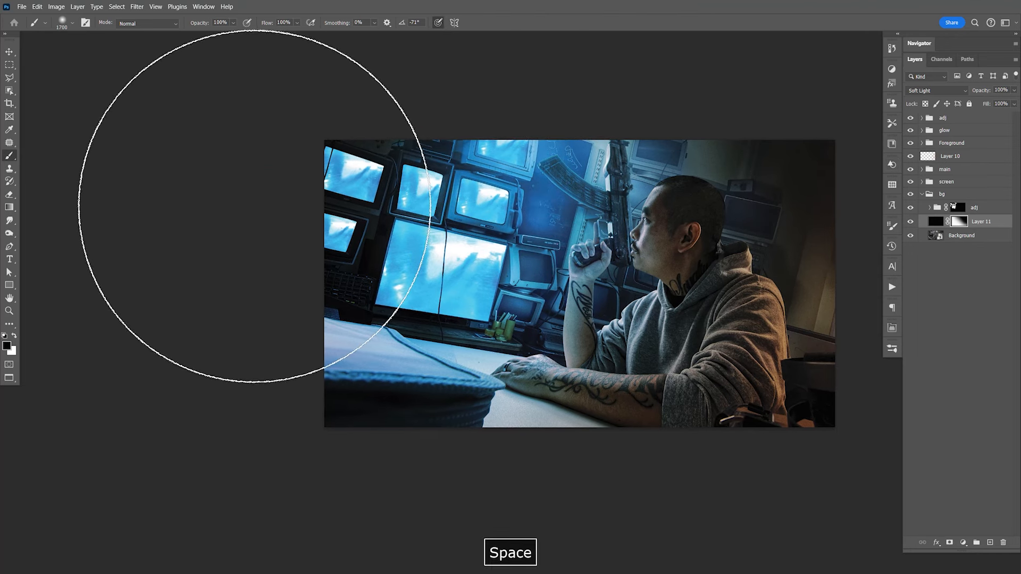
{"action": "left_click", "coordinate": [910, 221]}
{"action": "left_click", "coordinate": [910, 222]}
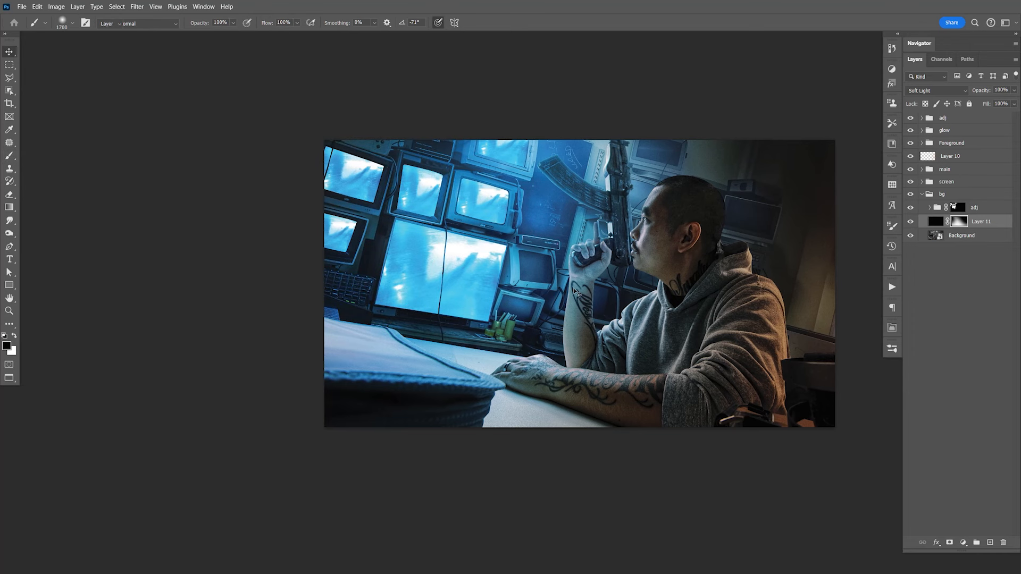
{"action": "key", "text": "v"}
{"action": "key", "text": "space"}
{"action": "left_click", "coordinate": [910, 221]}
{"action": "left_click", "coordinate": [910, 222]}
{"action": "key", "text": "space"}
{"action": "left_click_drag", "start_coordinate": [790, 322], "coordinate": [718, 345]}
{"action": "key", "text": "ctrl+s"}
{"action": "key", "text": "space"}
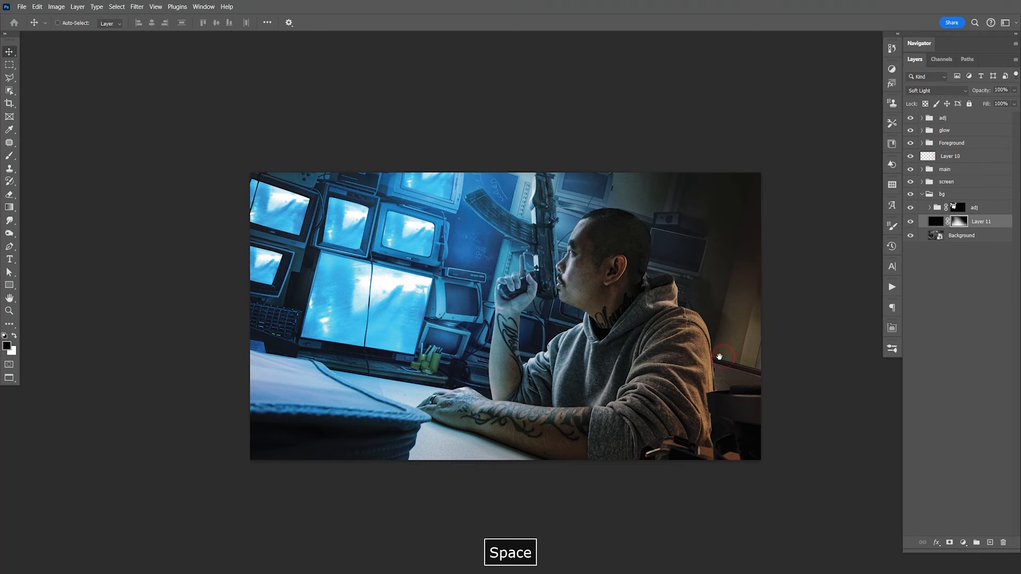
Step: Collapse the bg group, expand the main group, and select and collapse the main subgroup nested inside it
{"action": "key", "text": "F9"}
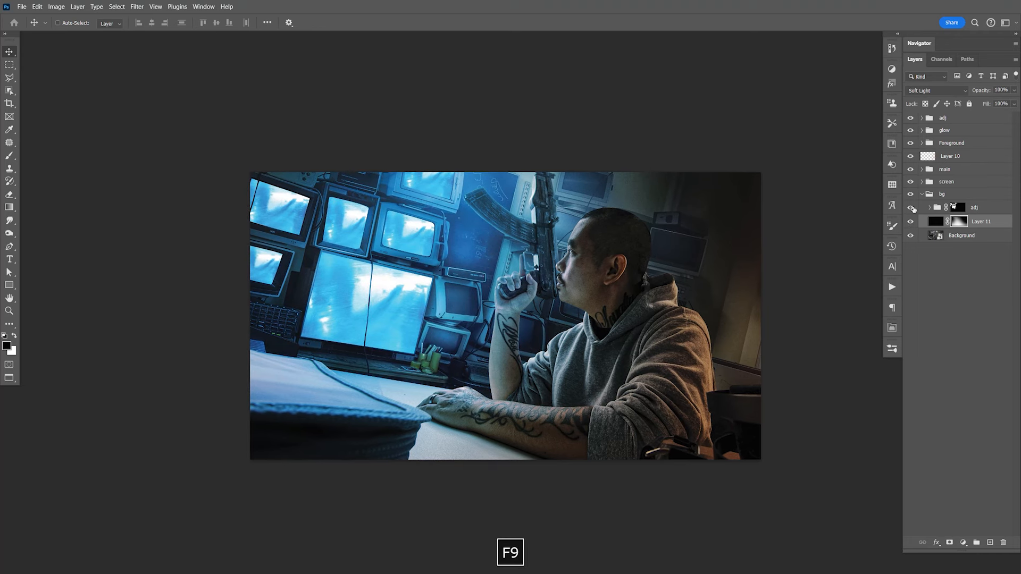
{"action": "left_click", "coordinate": [924, 194]}
{"action": "left_click", "coordinate": [922, 193]}
{"action": "left_click", "coordinate": [922, 169]}
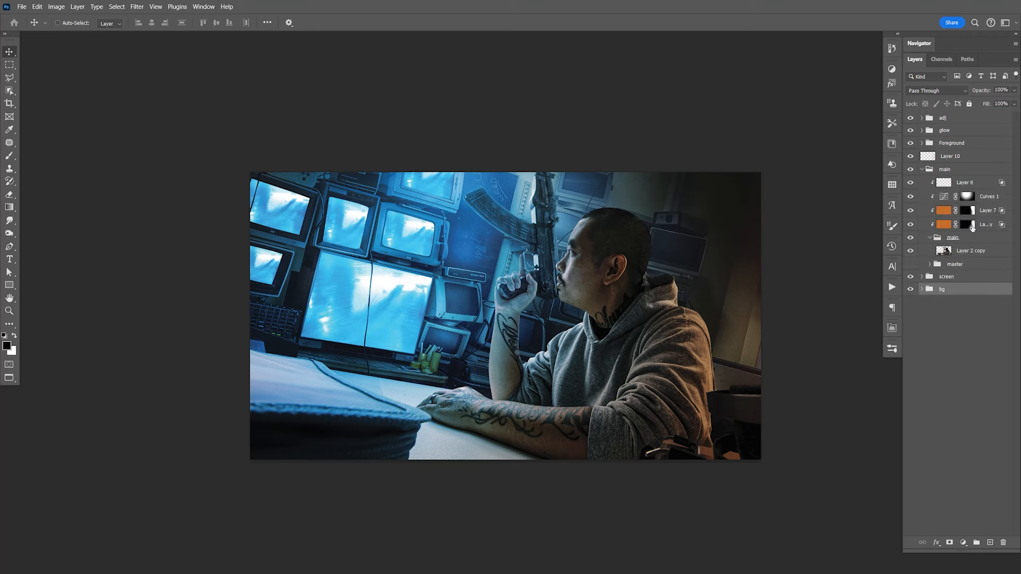
{"action": "left_click", "coordinate": [950, 239]}
{"action": "left_click", "coordinate": [929, 238]}
Step: Add a clipped Curves adjustment above the nested main subgroup, darken it with a point at input 104, output 64, and invert its mask
{"action": "left_click", "coordinate": [962, 541]}
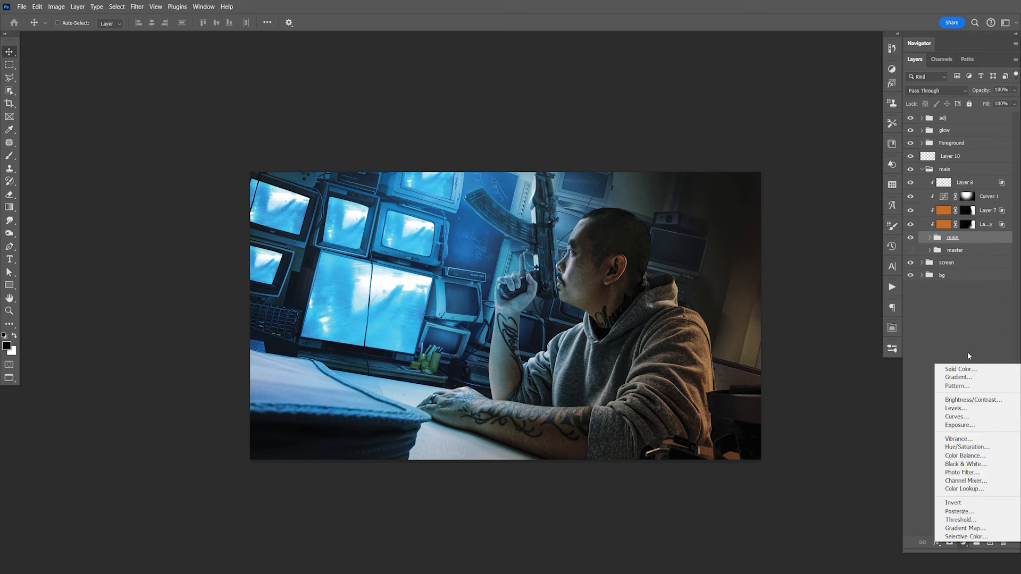
{"action": "left_click", "coordinate": [957, 416]}
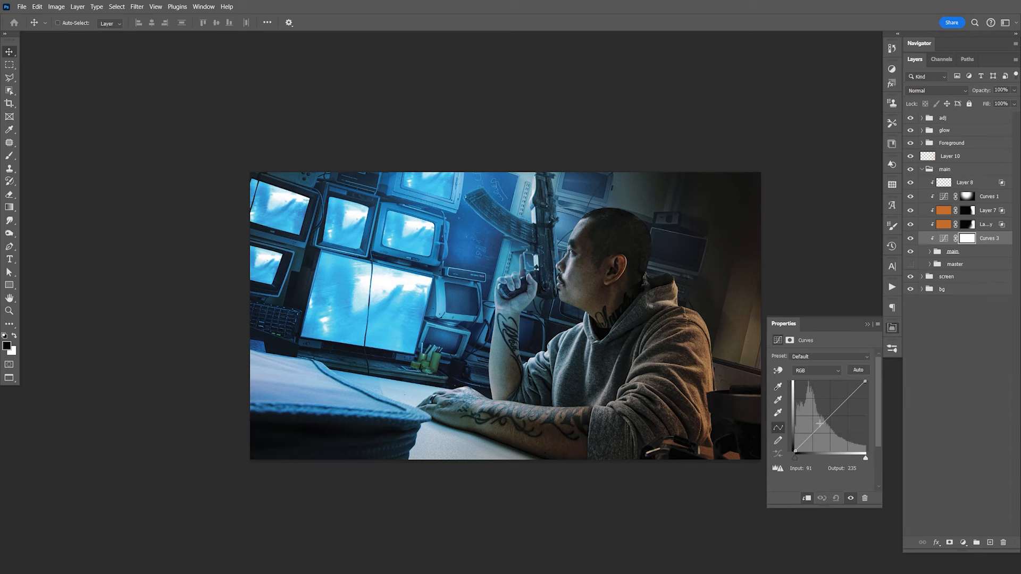
{"action": "left_click_drag", "start_coordinate": [821, 424], "coordinate": [823, 434]}
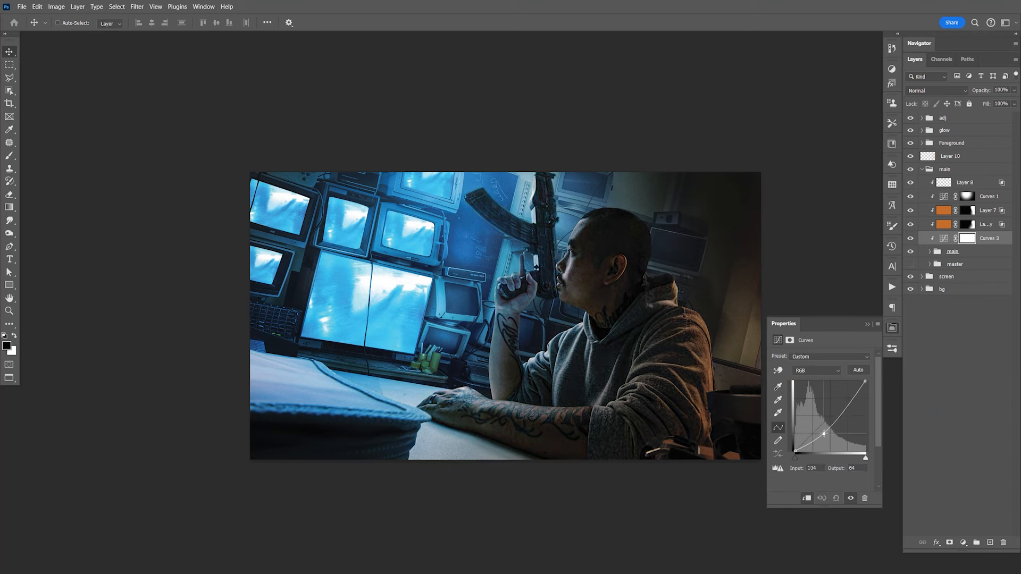
{"action": "left_click", "coordinate": [890, 333]}
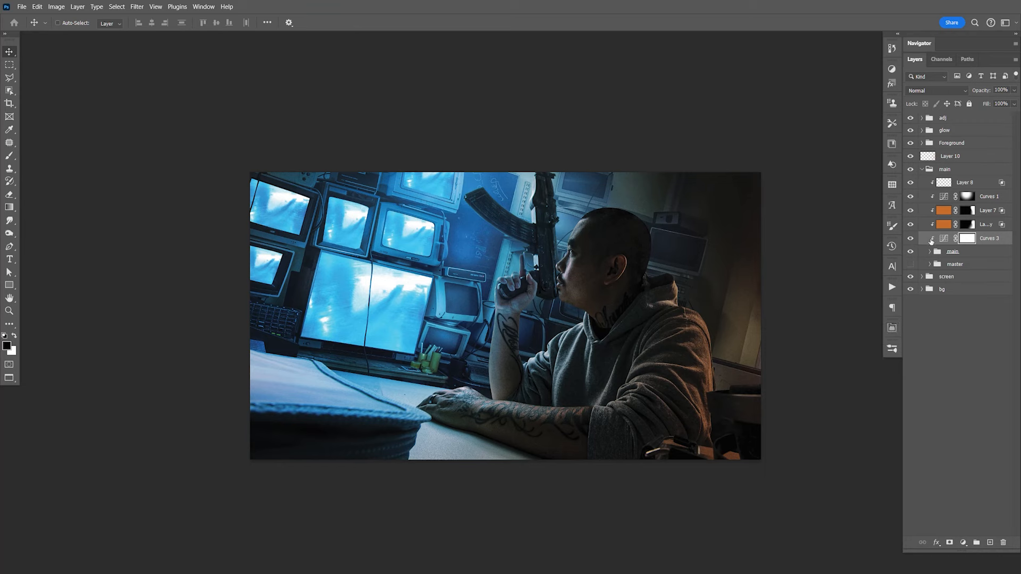
{"action": "key", "text": "ctrl+i"}
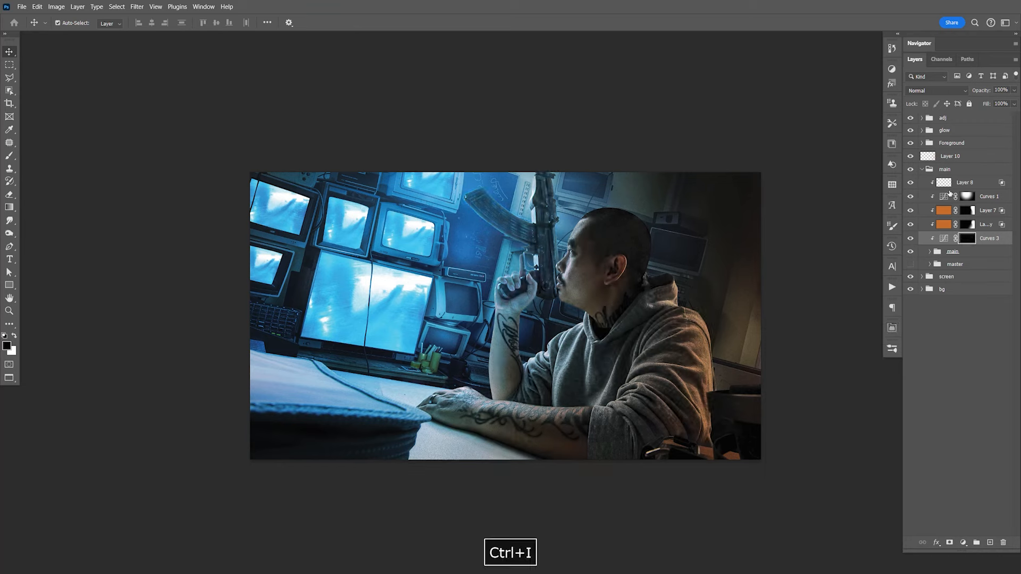
Step: Paint white with a reduced soft brush on the Curves 3 mask to darken the rifle and the man
{"action": "key", "text": "b"}
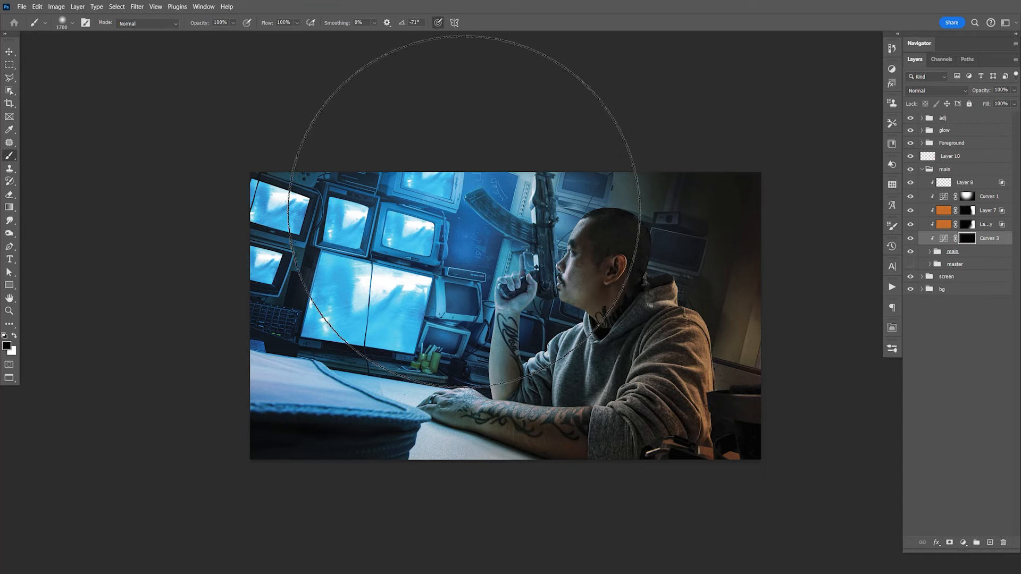
{"action": "key", "text": "x"}
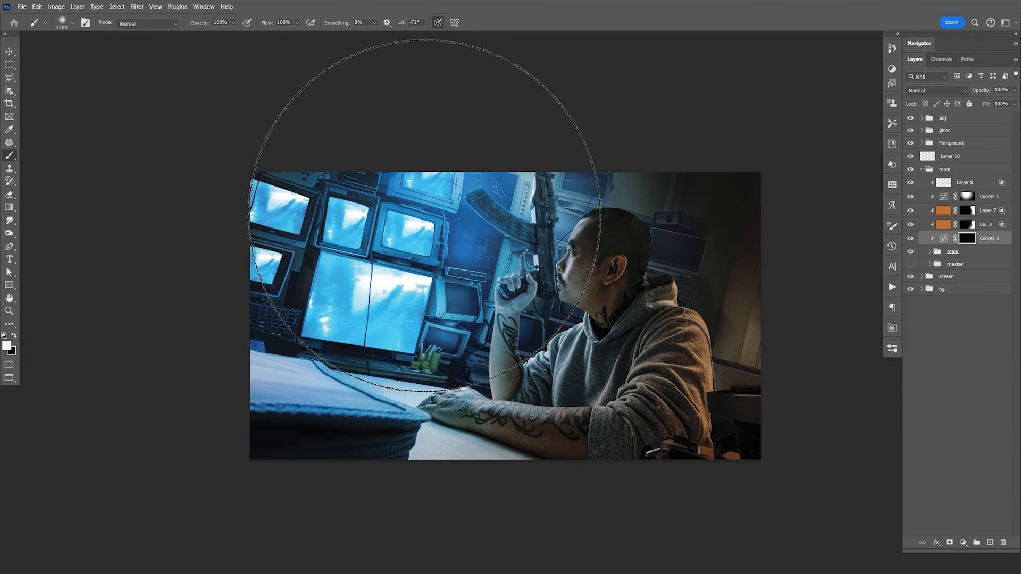
{"action": "key", "text": "bracketleft"}
{"action": "key", "text": "bracketleft"}
{"action": "key", "text": "bracketleft"}
{"action": "key", "text": "bracketleft"}
{"action": "key", "text": "bracketleft"}
{"action": "key", "text": "bracketleft"}
{"action": "key", "text": "bracketleft"}
{"action": "key", "text": "bracketleft"}
{"action": "key", "text": "bracketleft"}
{"action": "key", "text": "bracketleft"}
{"action": "key", "text": "bracketleft"}
{"action": "key", "text": "bracketleft"}
{"action": "key", "text": "bracketleft"}
{"action": "left_click_drag", "start_coordinate": [480, 182], "coordinate": [514, 187]}
{"action": "key", "text": "bracketleft"}
{"action": "key", "text": "bracketleft"}
{"action": "mouse_move", "coordinate": [524, 227]}
{"action": "left_mouse_down"}
{"action": "mouse_move", "coordinate": [532, 186]}
{"action": "mouse_move", "coordinate": [527, 280]}
{"action": "mouse_move", "coordinate": [504, 299]}
{"action": "mouse_move", "coordinate": [502, 374]}
{"action": "mouse_move", "coordinate": [494, 306]}
{"action": "mouse_move", "coordinate": [526, 321]}
{"action": "mouse_move", "coordinate": [538, 355]}
{"action": "mouse_move", "coordinate": [582, 361]}
{"action": "mouse_move", "coordinate": [535, 343]}
{"action": "mouse_move", "coordinate": [536, 355]}
{"action": "mouse_move", "coordinate": [588, 362]}
{"action": "mouse_move", "coordinate": [536, 343]}
{"action": "mouse_move", "coordinate": [680, 363]}
{"action": "left_mouse_up"}
Step: Place Layer 10 in a new group named glow above the main group, and save the document
{"action": "left_click", "coordinate": [922, 169]}
{"action": "key", "text": "v"}
{"action": "left_click", "coordinate": [950, 157]}
{"action": "key", "text": "ctrl+g"}
{"action": "double_click", "coordinate": [947, 155]}
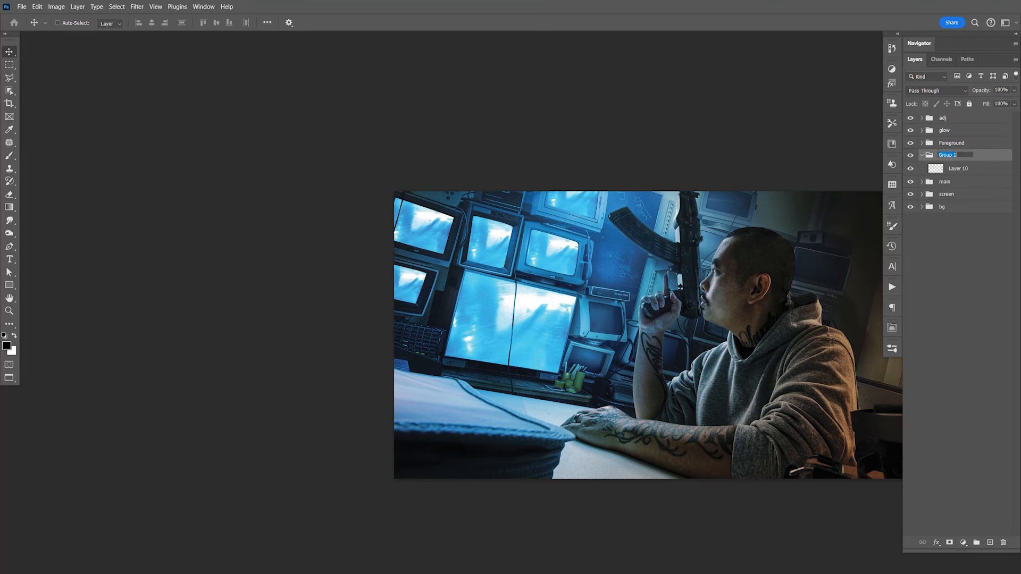
{"action": "key", "text": "Return"}
{"action": "key", "text": "ctrl+s"}
{"action": "left_click", "coordinate": [922, 154]}
{"action": "key", "text": "space"}
{"action": "left_click_drag", "start_coordinate": [787, 300], "coordinate": [634, 288]}
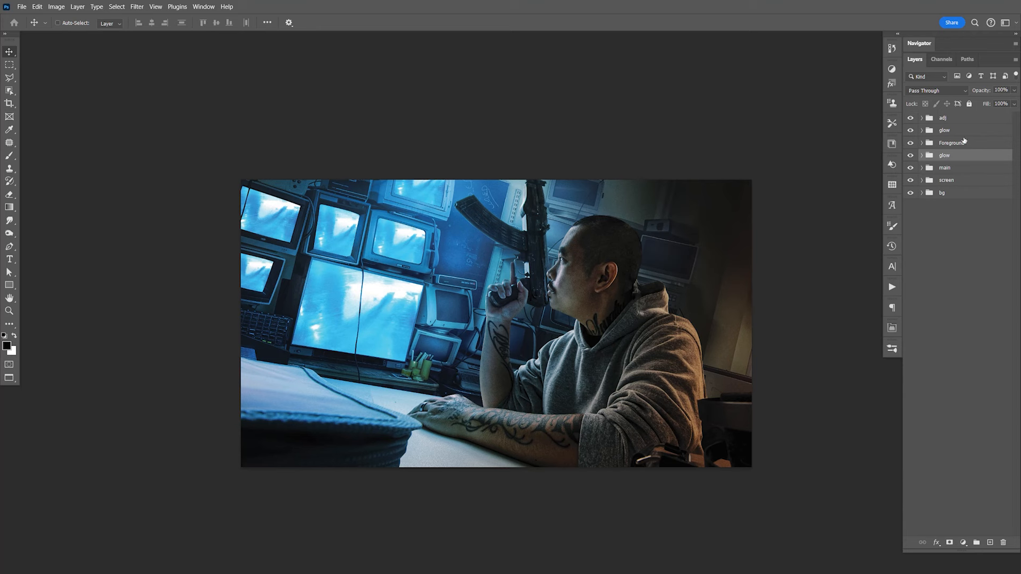
Step: Create a group named dust directly below the top adj group and add an empty layer inside it
{"action": "left_click", "coordinate": [967, 130]}
{"action": "left_click", "coordinate": [976, 542]}
{"action": "double_click", "coordinate": [948, 130]}
{"action": "type", "text": "dust"}
{"action": "key", "text": "Return"}
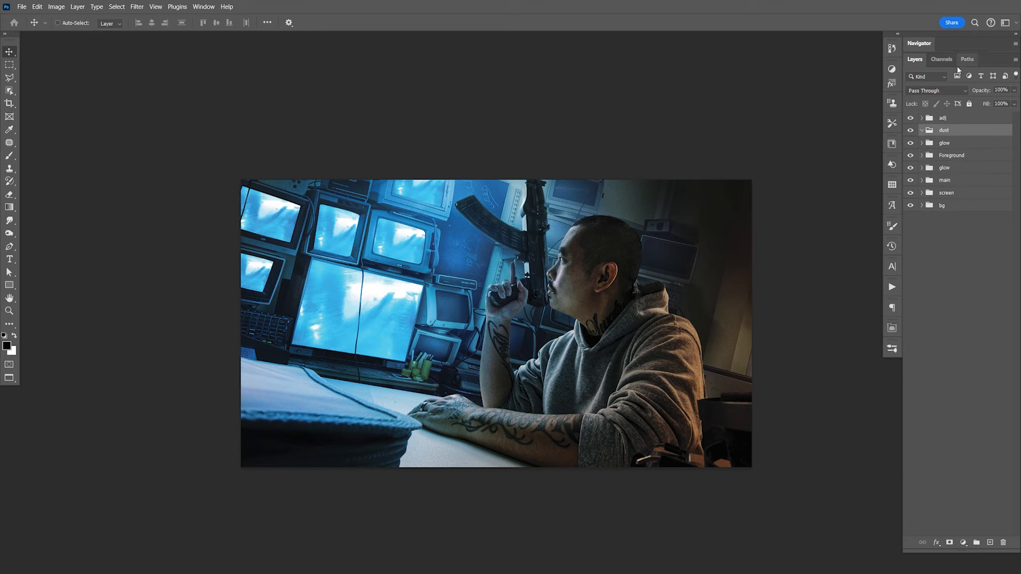
{"action": "left_click", "coordinate": [990, 542]}
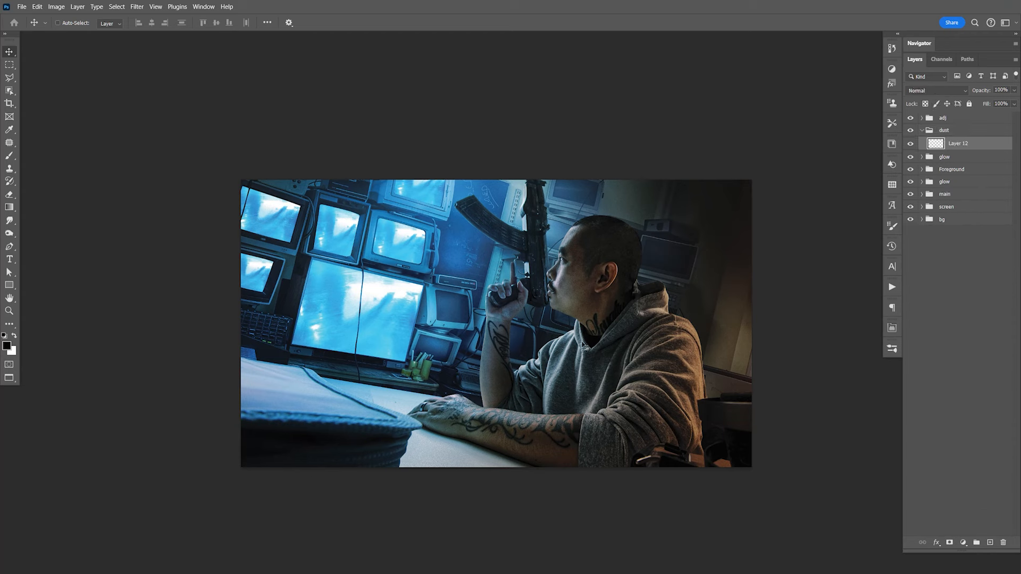
Step: Choose the Fog 1 brush from Free Fog Photoshop Brushes 1 and set its size to 2000 px
{"action": "key", "text": "b"}
{"action": "left_click", "coordinate": [892, 349]}
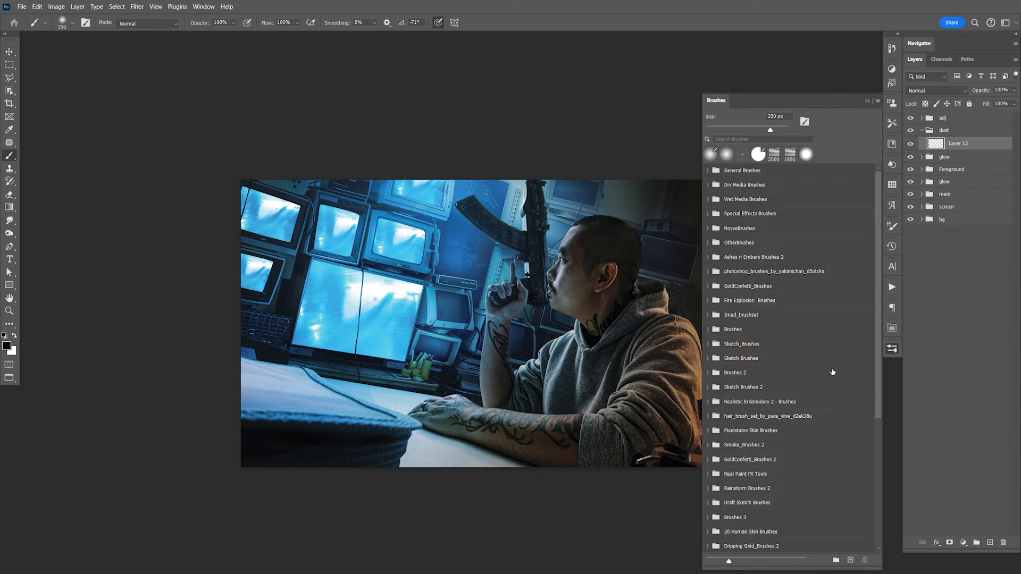
{"action": "scroll", "coordinate": [879, 399], "scroll_direction": "down", "scroll_amount": 5}
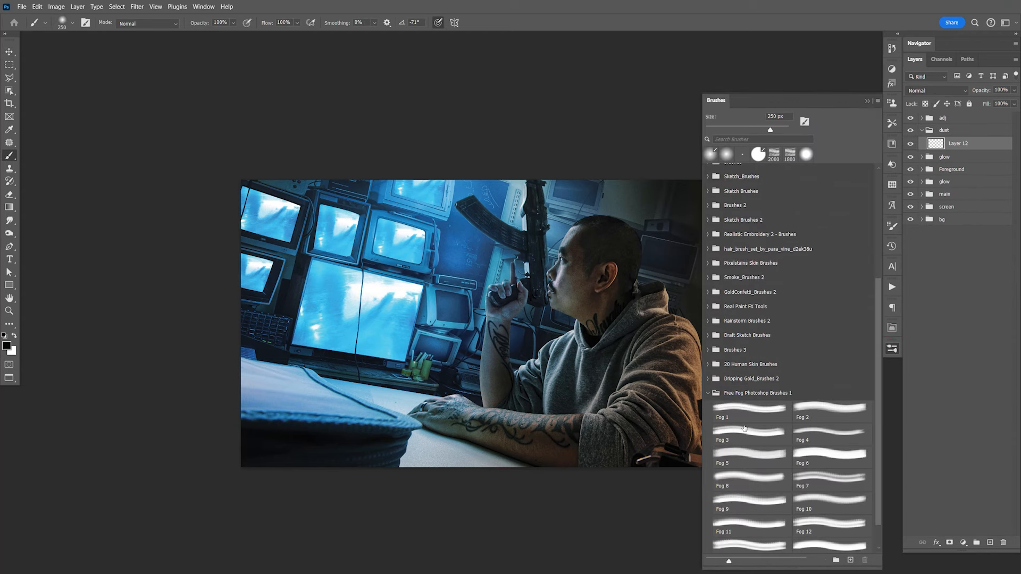
{"action": "left_click", "coordinate": [762, 414]}
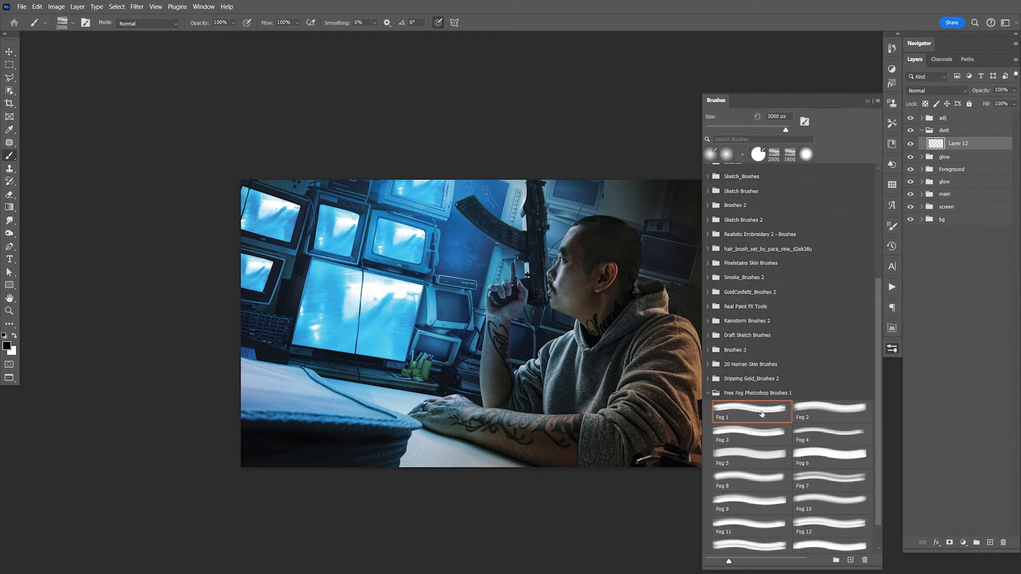
{"action": "left_click", "coordinate": [892, 348]}
{"action": "key", "text": "["}
{"action": "key", "text": "bracketleft"}
{"action": "key", "text": "bracketleft"}
{"action": "key", "text": "bracketleft"}
{"action": "key", "text": "bracketleft"}
{"action": "key", "text": "bracketleft"}
{"action": "key", "text": "bracketleft"}
{"action": "key", "text": "bracketleft"}
{"action": "key", "text": "bracketleft"}
{"action": "key", "text": "bracketleft"}
{"action": "key", "text": "bracketleft"}
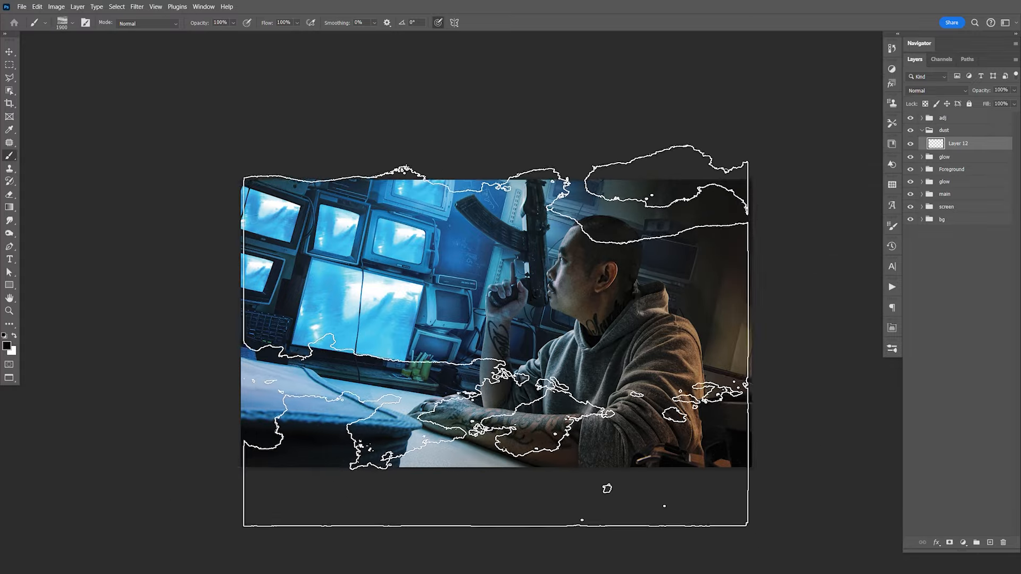
{"action": "key", "text": "bracketright"}
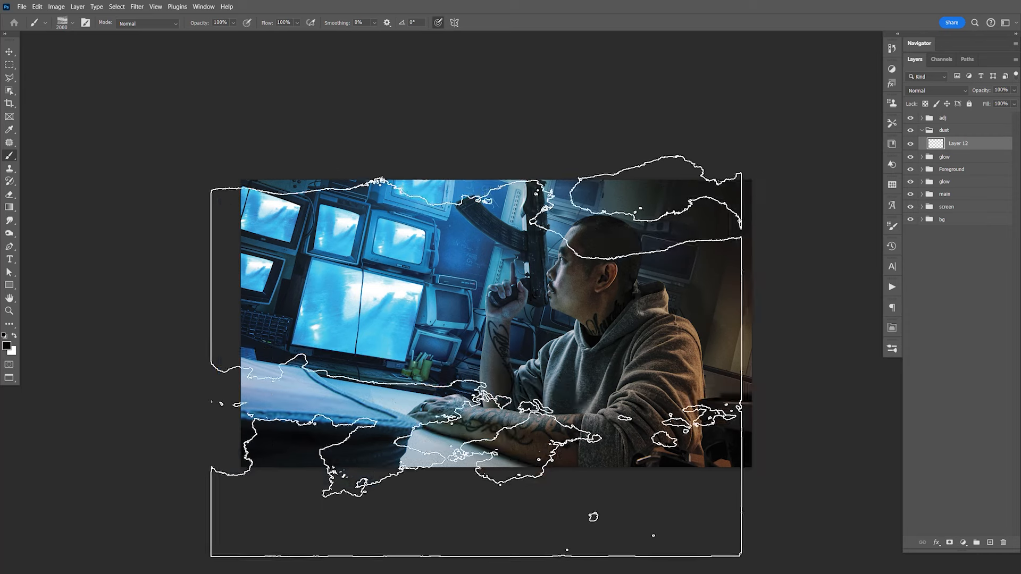
Step: Set the foreground color to a77a4c and try stamping orange fog over the lower part of the image on Layer 12
{"action": "left_click", "coordinate": [7, 345]}
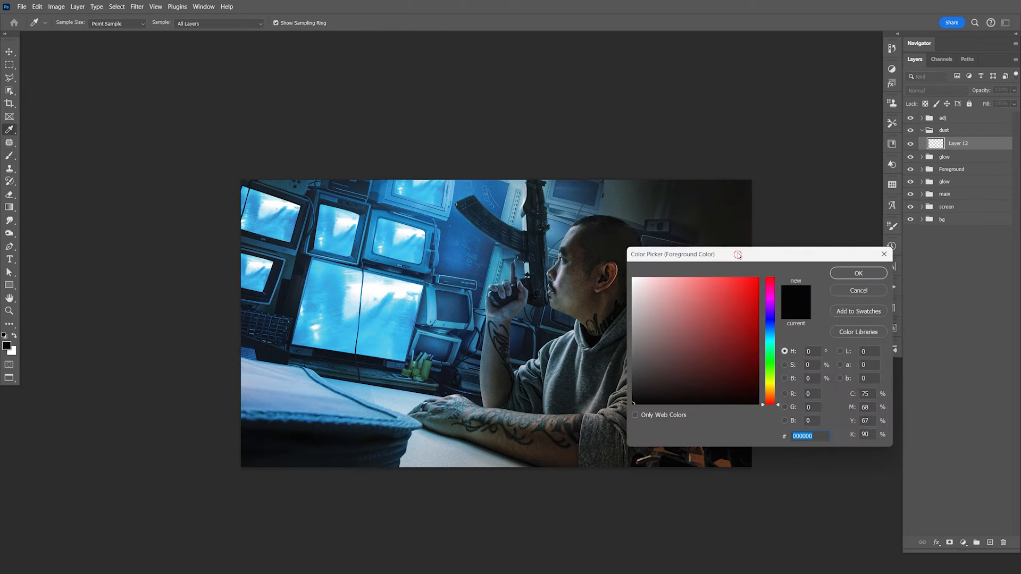
{"action": "left_click_drag", "start_coordinate": [738, 257], "coordinate": [758, 67]}
{"action": "left_click", "coordinate": [710, 272]}
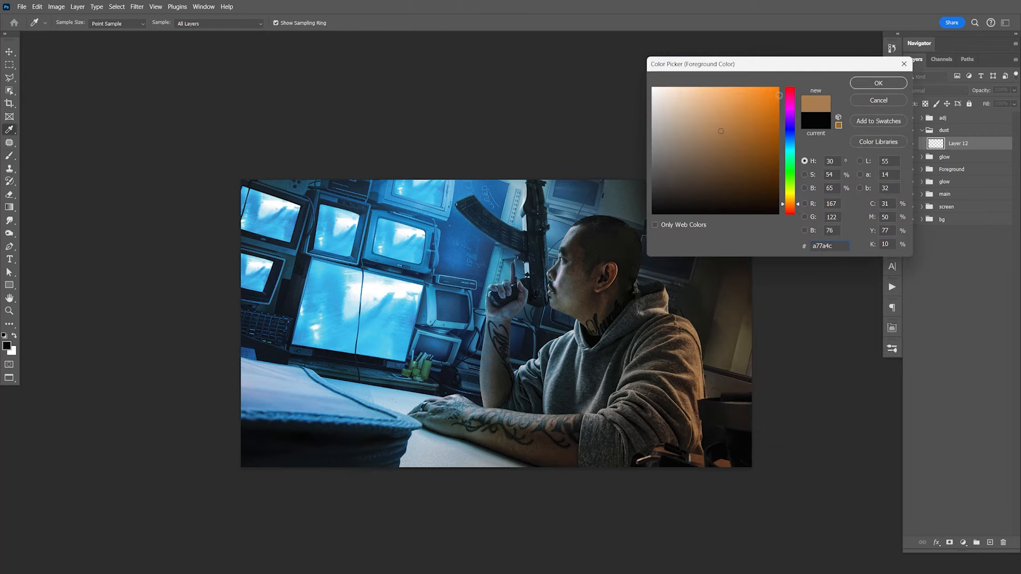
{"action": "left_click", "coordinate": [861, 86]}
{"action": "left_click_drag", "start_coordinate": [551, 504], "coordinate": [506, 392]}
{"action": "left_click", "coordinate": [454, 340]}
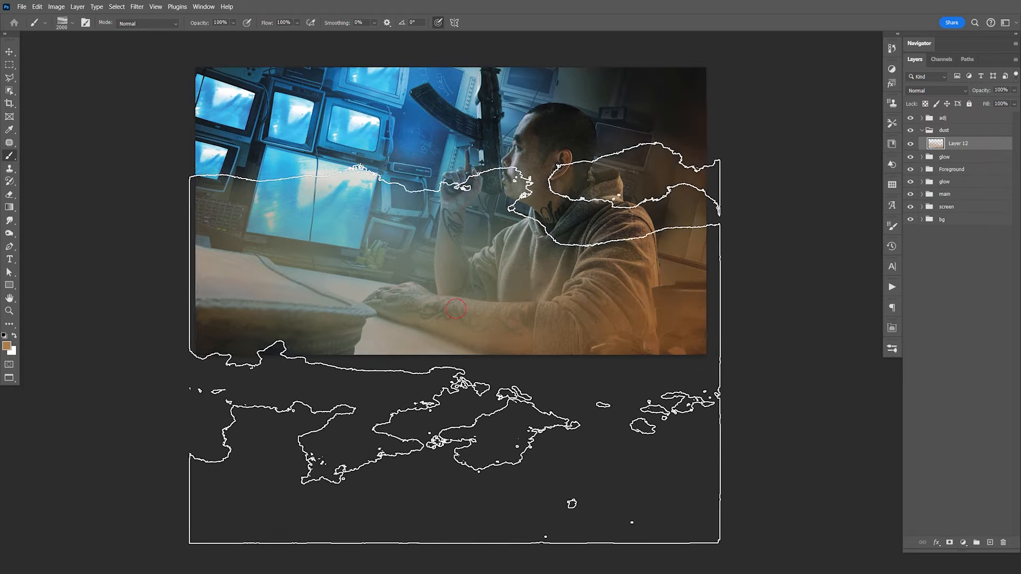
Step: Try transforming the orange fog on Layer 12 and moving it toward the lower-right corner of the image
{"action": "key", "text": "ctrl+t"}
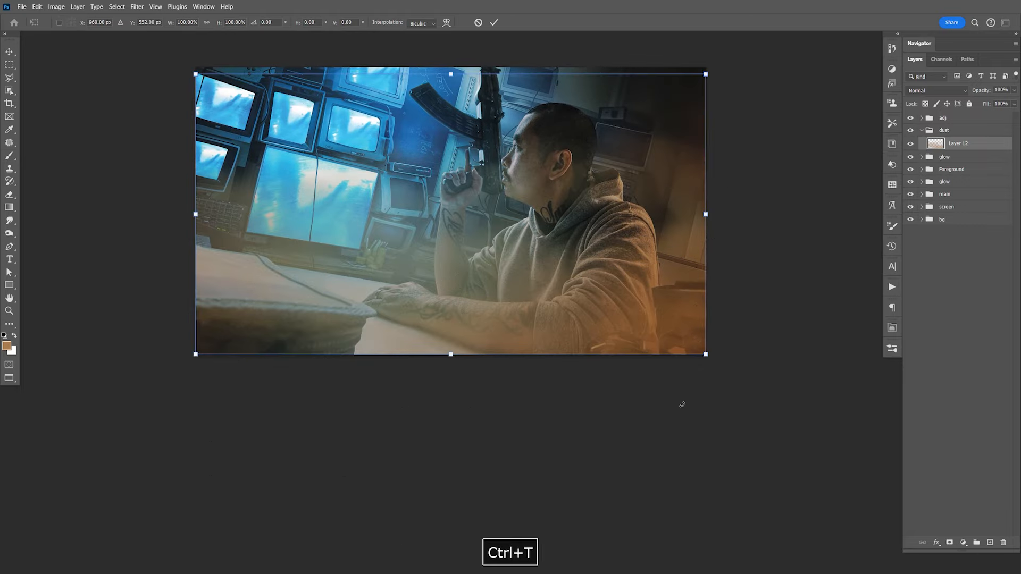
{"action": "left_click_drag", "start_coordinate": [776, 167], "coordinate": [741, 57]}
{"action": "left_click_drag", "start_coordinate": [595, 216], "coordinate": [733, 363]}
{"action": "key", "text": "Return"}
{"action": "key", "text": "v"}
{"action": "left_click_drag", "start_coordinate": [683, 296], "coordinate": [747, 295]}
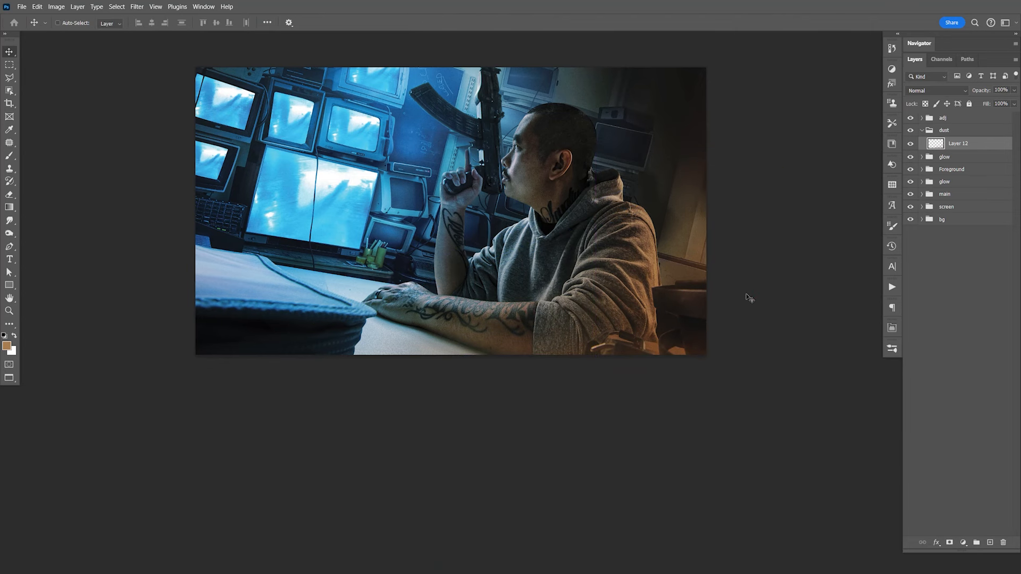
Step: Compare the image with the orange fog on Layer 12 shown and hidden
{"action": "left_click", "coordinate": [910, 144]}
{"action": "left_click", "coordinate": [911, 148]}
{"action": "left_click", "coordinate": [910, 144]}
{"action": "left_click", "coordinate": [911, 148]}
{"action": "left_click", "coordinate": [910, 147]}
{"action": "left_click", "coordinate": [910, 148]}
{"action": "left_click", "coordinate": [910, 148]}
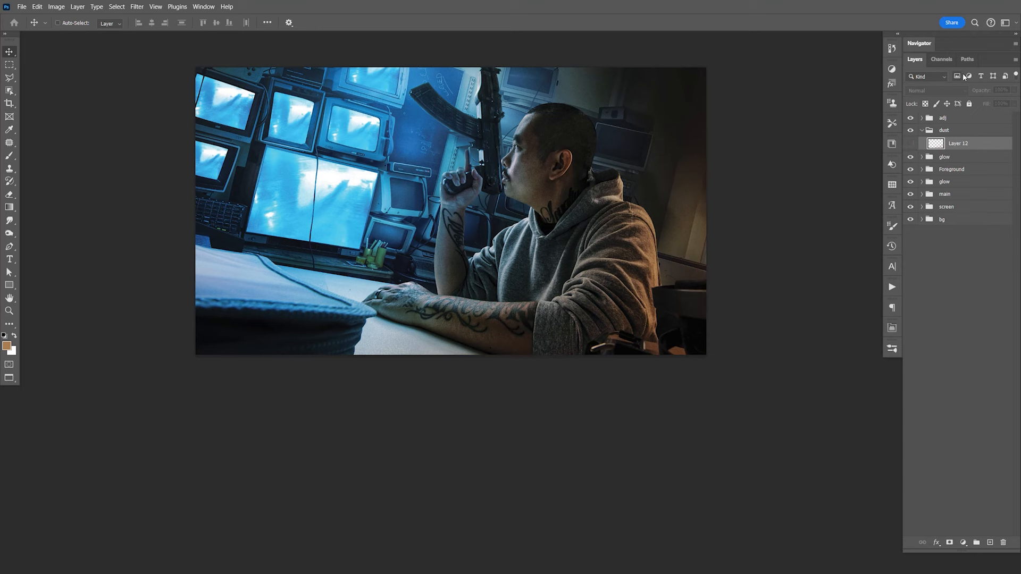
Step: Add a new empty layer in the dust group and delete the hidden Layer 12
{"action": "left_click", "coordinate": [990, 542]}
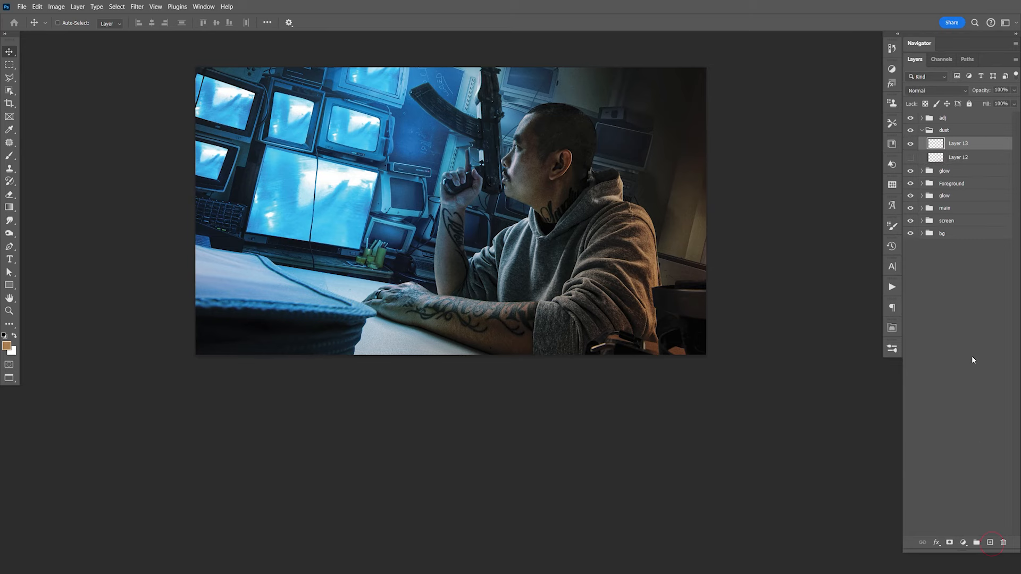
{"action": "left_click", "coordinate": [964, 157]}
{"action": "key", "text": "Delete"}
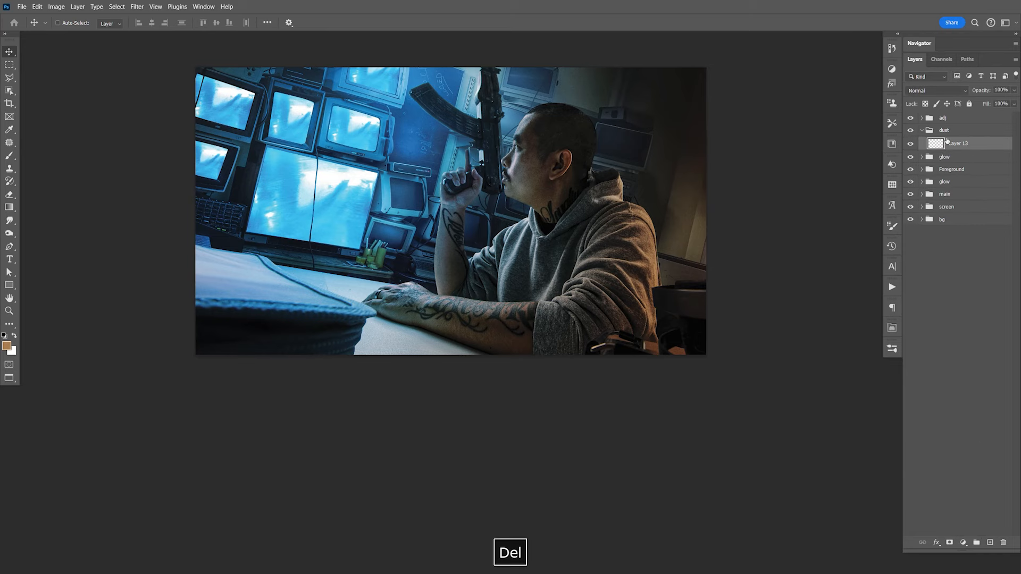
Step: Sample the bright blue 0db0f2 from the large monitor as the foreground color for the fog brush
{"action": "key", "text": "b"}
{"action": "left_click", "coordinate": [7, 347]}
{"action": "left_click", "coordinate": [357, 203]}
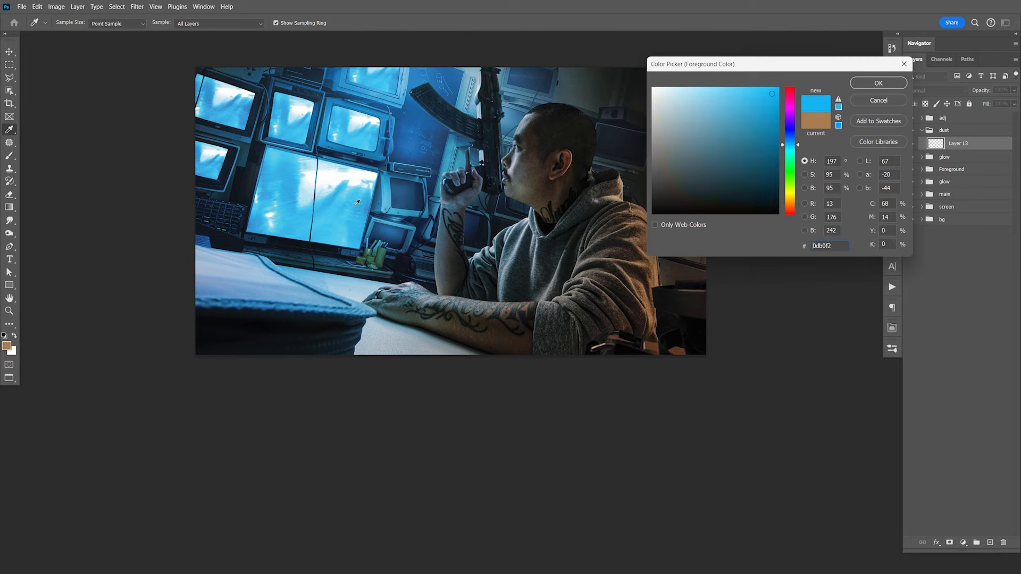
{"action": "left_click", "coordinate": [873, 86]}
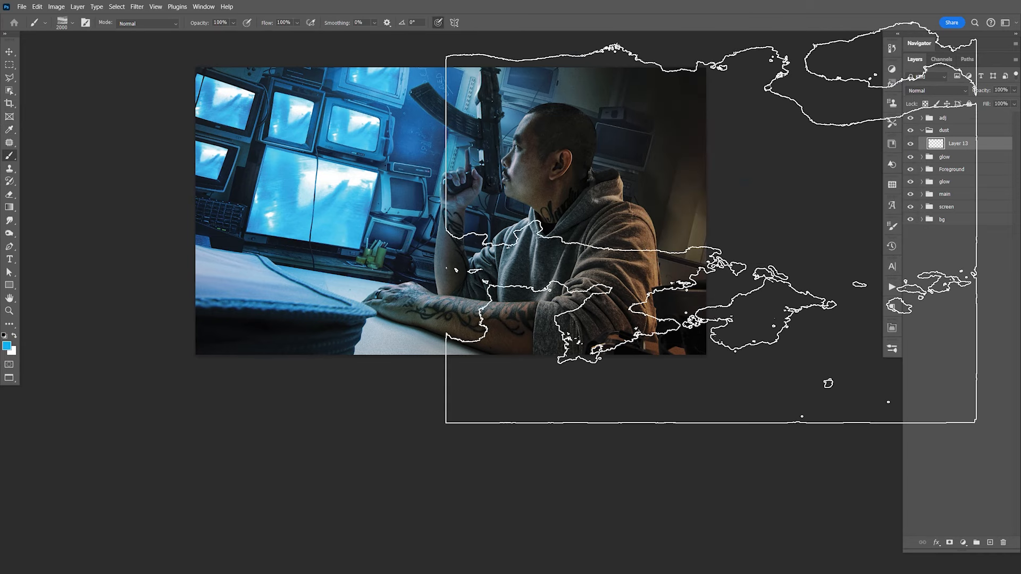
Step: Move the dust group between the main and screen groups, expand it, and select Layer 13
{"action": "left_click", "coordinate": [923, 132]}
{"action": "left_click_drag", "start_coordinate": [936, 130], "coordinate": [947, 182]}
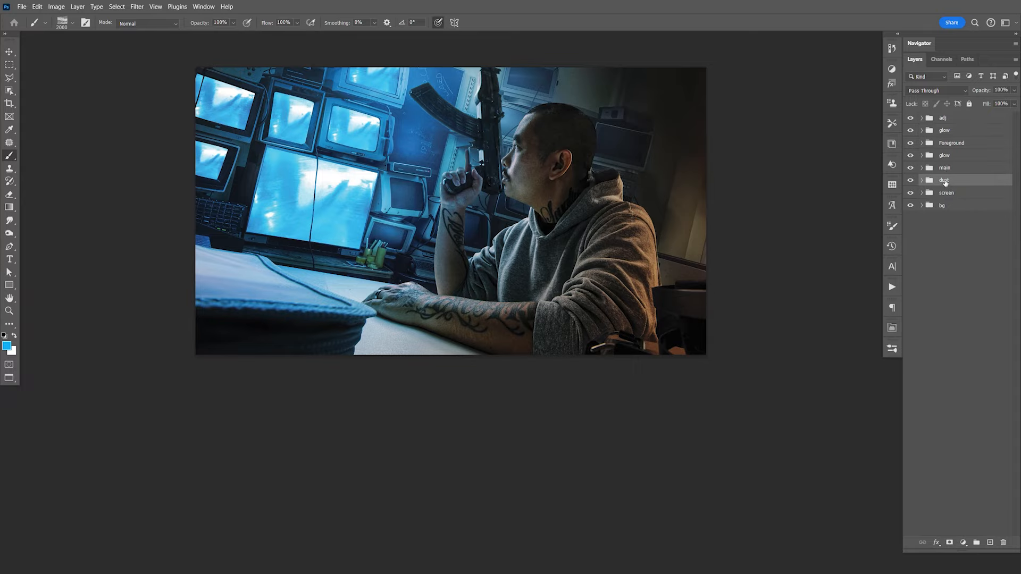
{"action": "left_click", "coordinate": [922, 180]}
{"action": "left_click", "coordinate": [958, 193]}
{"action": "left_click", "coordinate": [936, 193], "text": "ctrl"}
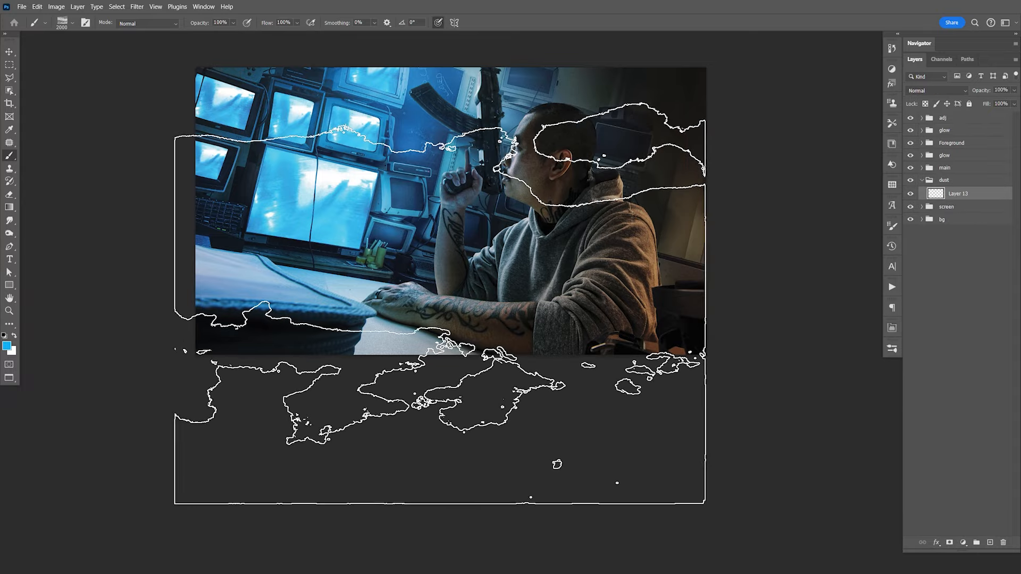
Step: Try placing blue fog on Layer 13 and repositioning it behind the man, and undo both changes
{"action": "key", "text": "alt+BackSpace"}
{"action": "key", "text": "ctrl+d"}
{"action": "key", "text": "v"}
{"action": "left_click_drag", "start_coordinate": [509, 244], "coordinate": [545, 316]}
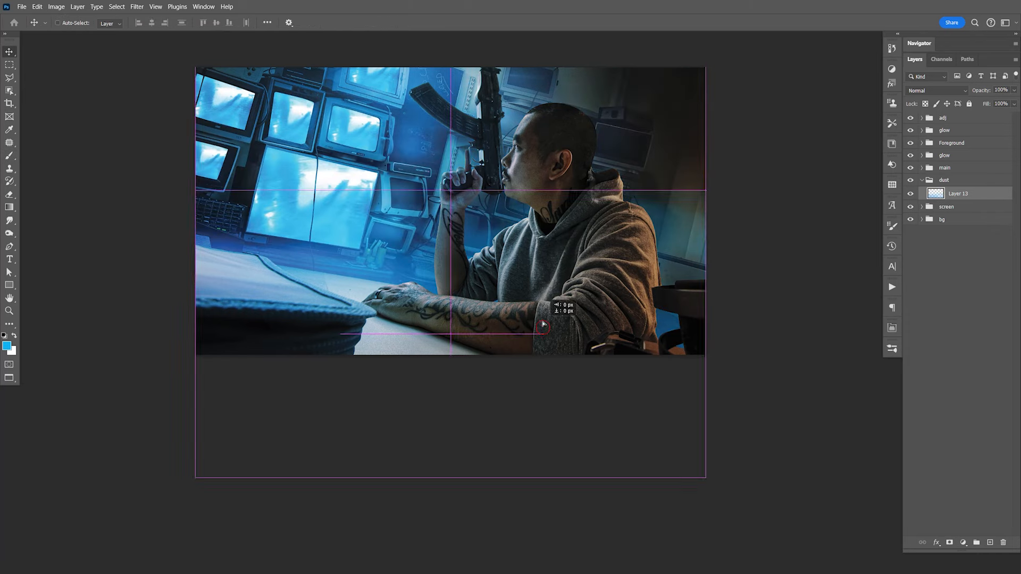
{"action": "key", "text": "ctrl+z"}
{"action": "key", "text": "ctrl+z"}
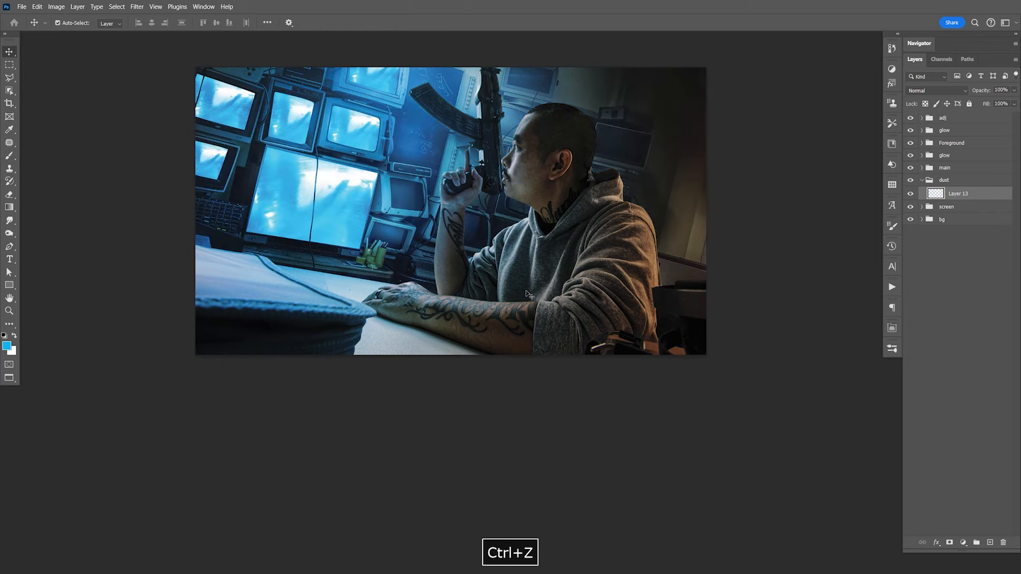
Step: Stamp blue fog across the lower scene on Layer 13, reposition it behind the man, and set the layer's opacity to 27%
{"action": "key", "text": "b"}
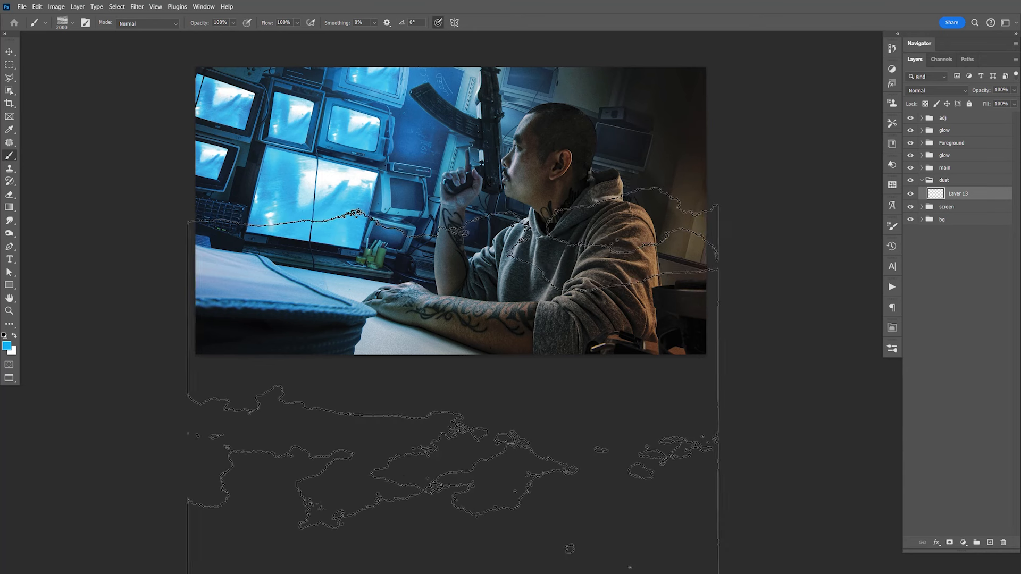
{"action": "left_click_drag", "start_coordinate": [454, 420], "coordinate": [482, 425]}
{"action": "key", "text": "v"}
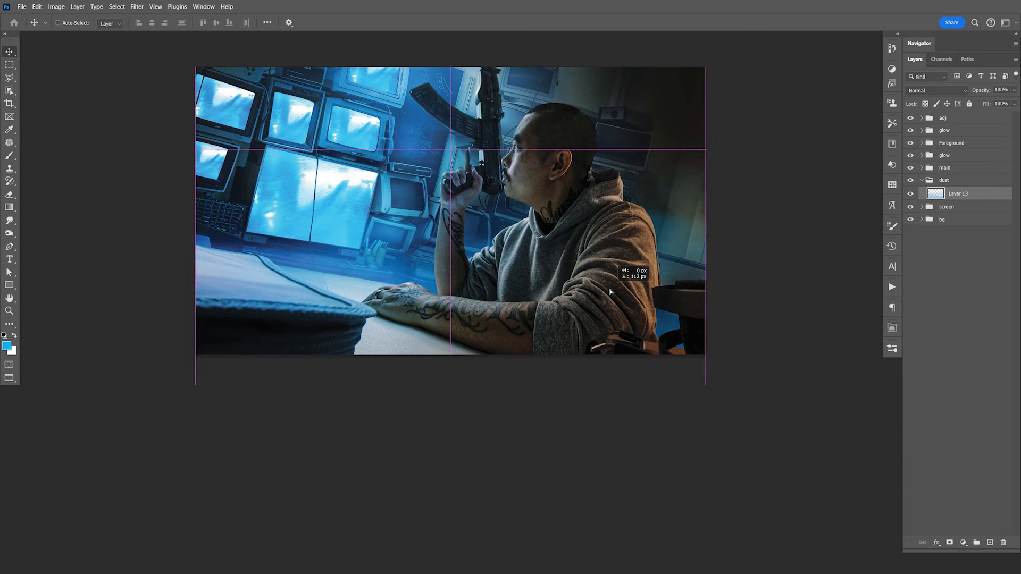
{"action": "mouse_move", "coordinate": [1012, 92]}
{"action": "left_mouse_down"}
{"action": "mouse_move", "coordinate": [971, 103]}
{"action": "mouse_move", "coordinate": [980, 104]}
{"action": "left_mouse_up"}
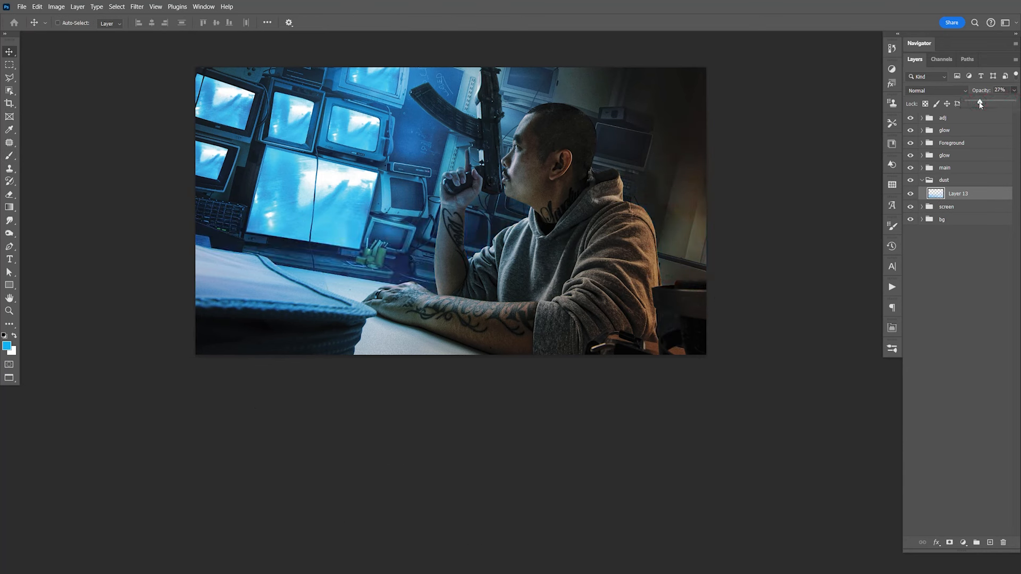
Step: Erase fog from Layer 13 around the man's sleeve and the chair with a large soft eraser, and compare the layer off and on
{"action": "key", "text": "e"}
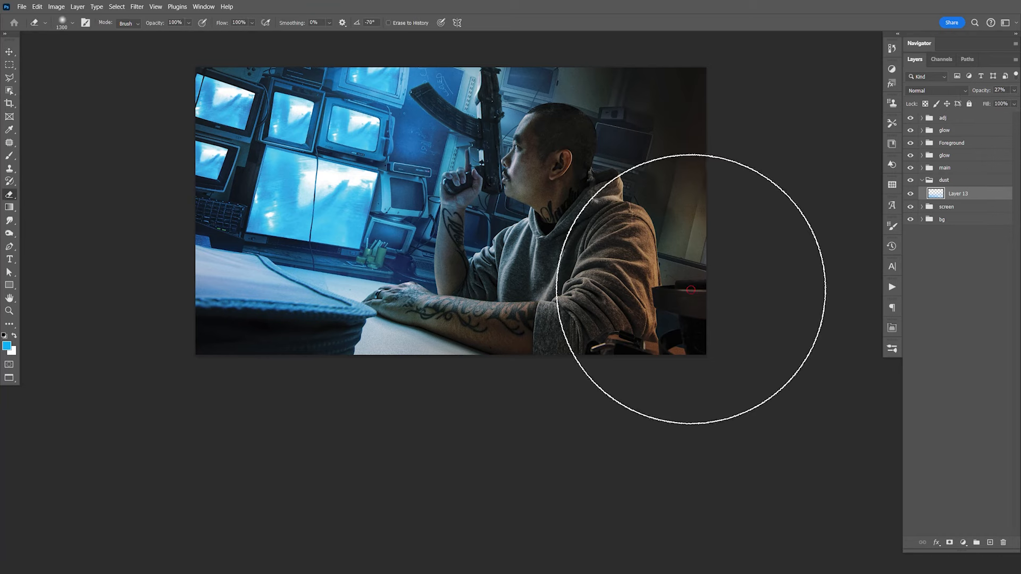
{"action": "key", "text": "ctrl+s"}
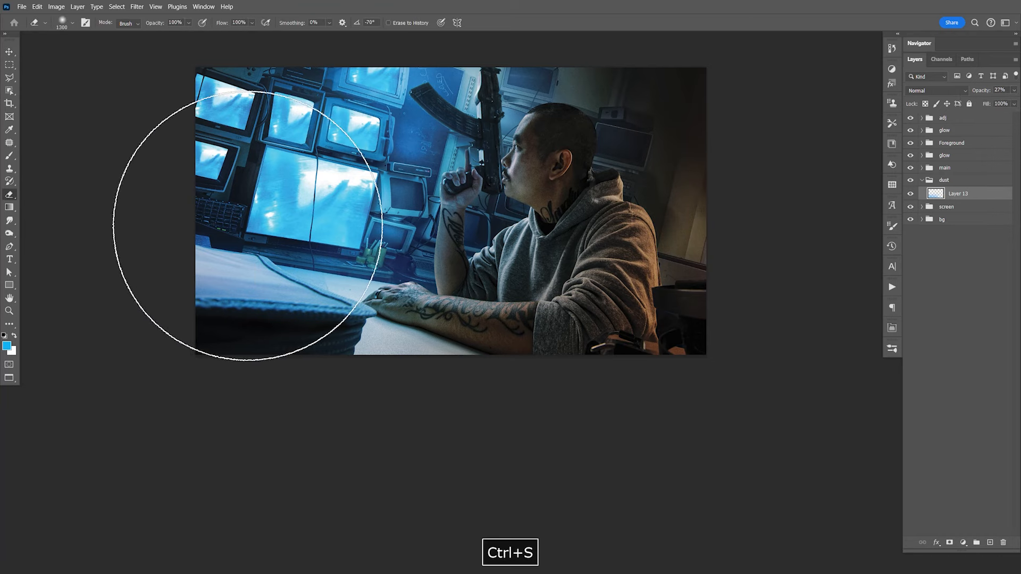
{"action": "left_click", "coordinate": [909, 195]}
{"action": "left_click", "coordinate": [910, 194]}
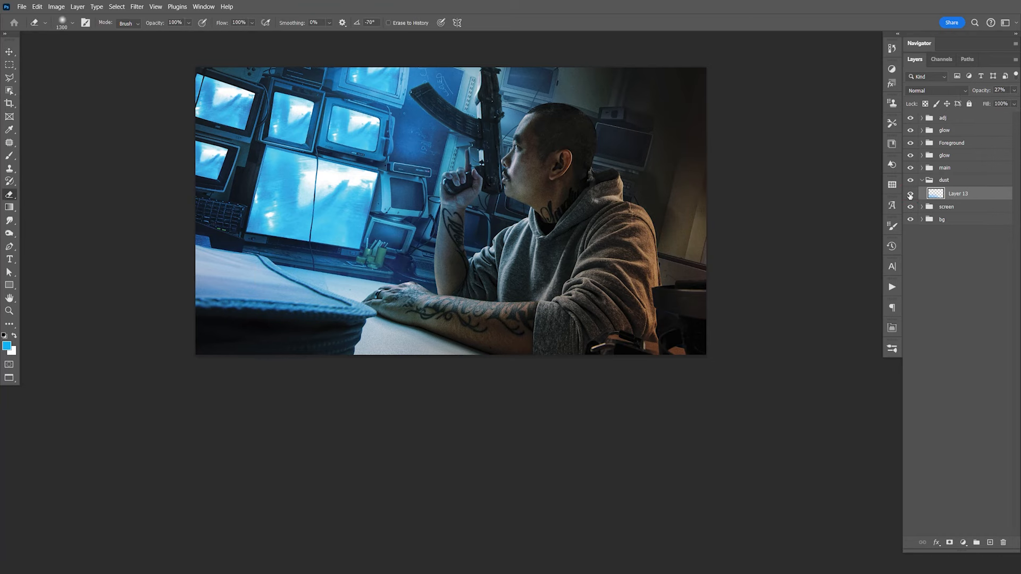
{"action": "left_click", "coordinate": [909, 195]}
{"action": "left_click", "coordinate": [910, 195]}
{"action": "left_click", "coordinate": [910, 195]}
{"action": "left_click", "coordinate": [910, 194]}
Step: Shift the fog on Layer 13 slightly down toward the man's raised arm, compare the layer off and on, and save the document
{"action": "key", "text": "v"}
{"action": "left_click_drag", "start_coordinate": [401, 229], "coordinate": [425, 261]}
{"action": "left_click", "coordinate": [910, 195]}
{"action": "left_click", "coordinate": [911, 194]}
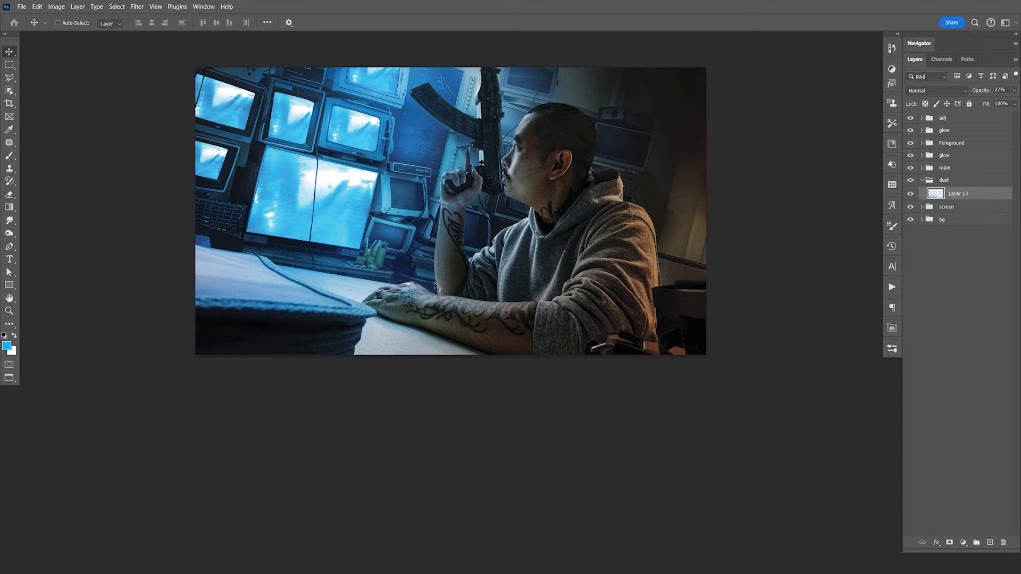
{"action": "left_click", "coordinate": [911, 194]}
{"action": "left_click", "coordinate": [910, 194]}
{"action": "key", "text": "space"}
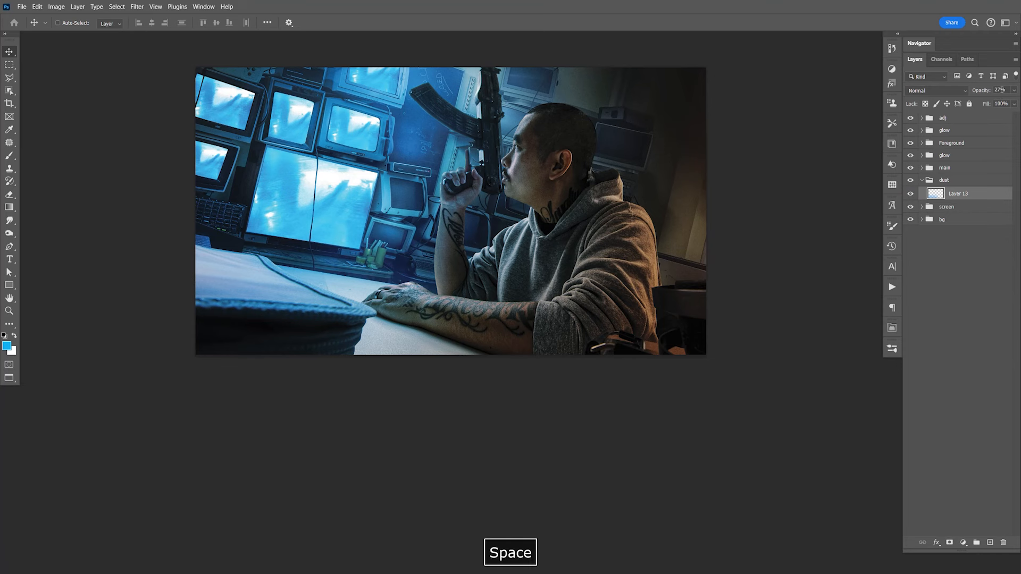
{"action": "key", "text": "space"}
{"action": "left_click_drag", "start_coordinate": [721, 189], "coordinate": [736, 262]}
{"action": "key", "text": "ctrl+s"}
{"action": "key", "text": "space"}
{"action": "key", "text": "ctrl+s"}
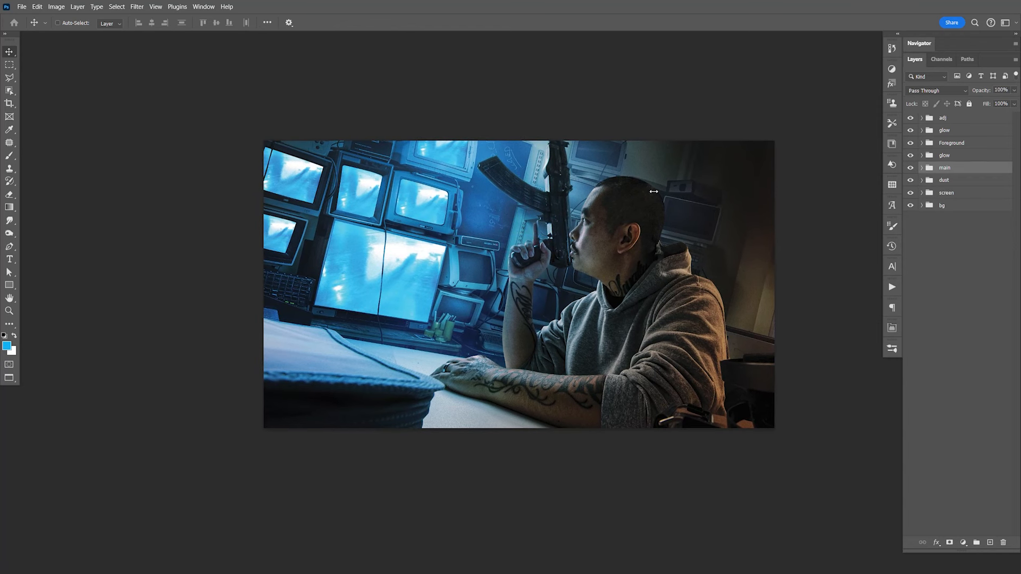
Step: Add a layer above Layer 11 in the bg group and fill a polygonal selection of the wall behind the rifle with black
{"action": "left_click", "coordinate": [922, 206]}
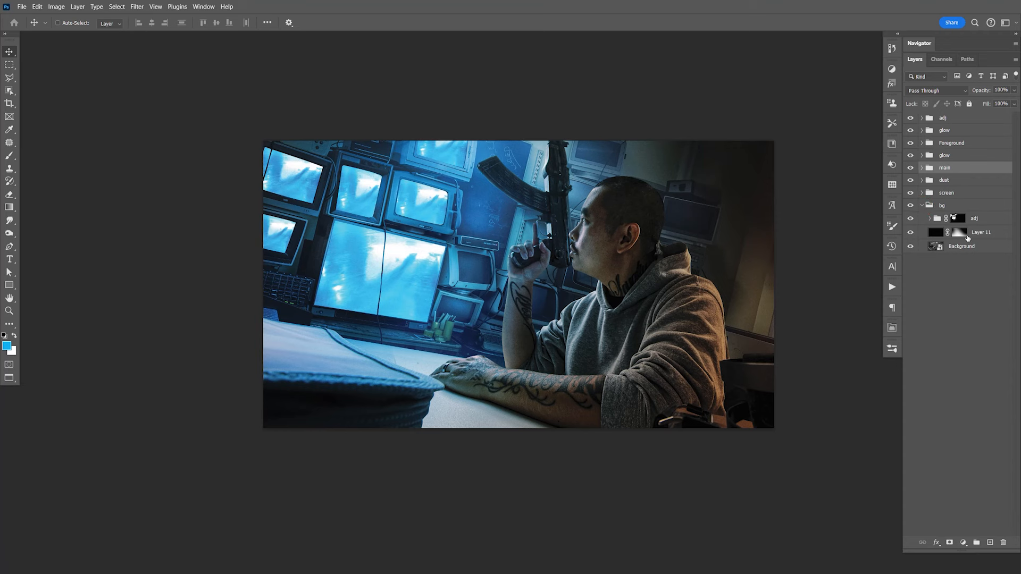
{"action": "left_click", "coordinate": [967, 236]}
{"action": "left_click", "coordinate": [990, 542]}
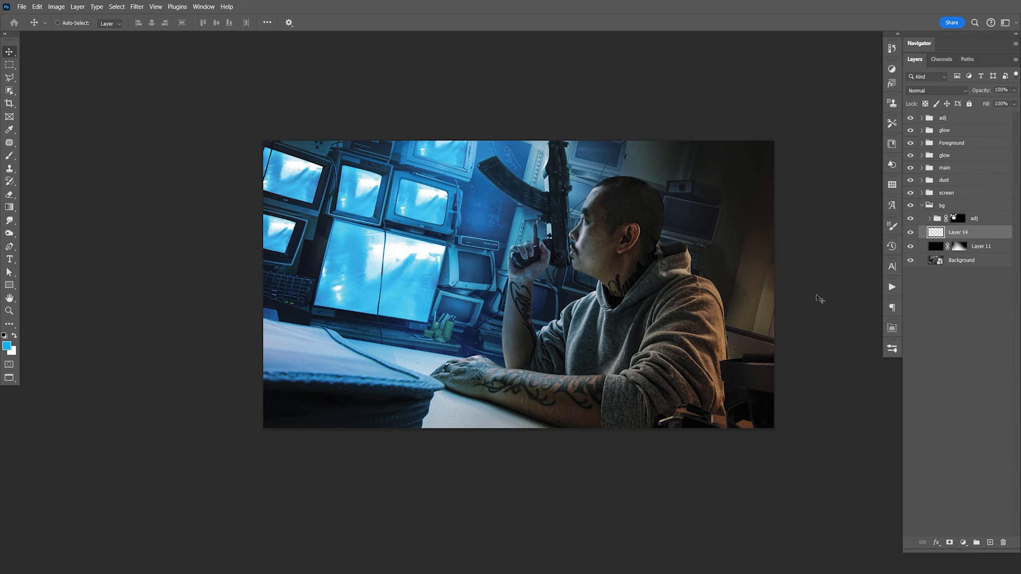
{"action": "key", "text": "l"}
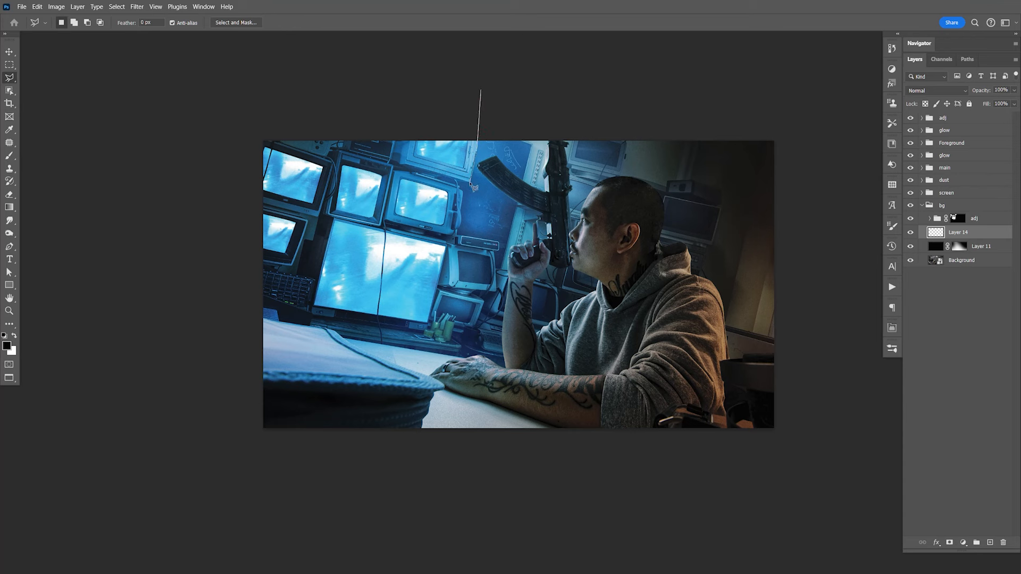
{"action": "left_click", "coordinate": [460, 202]}
{"action": "left_click", "coordinate": [462, 219]}
{"action": "left_click", "coordinate": [458, 236]}
{"action": "left_click", "coordinate": [500, 248]}
{"action": "left_click", "coordinate": [556, 280]}
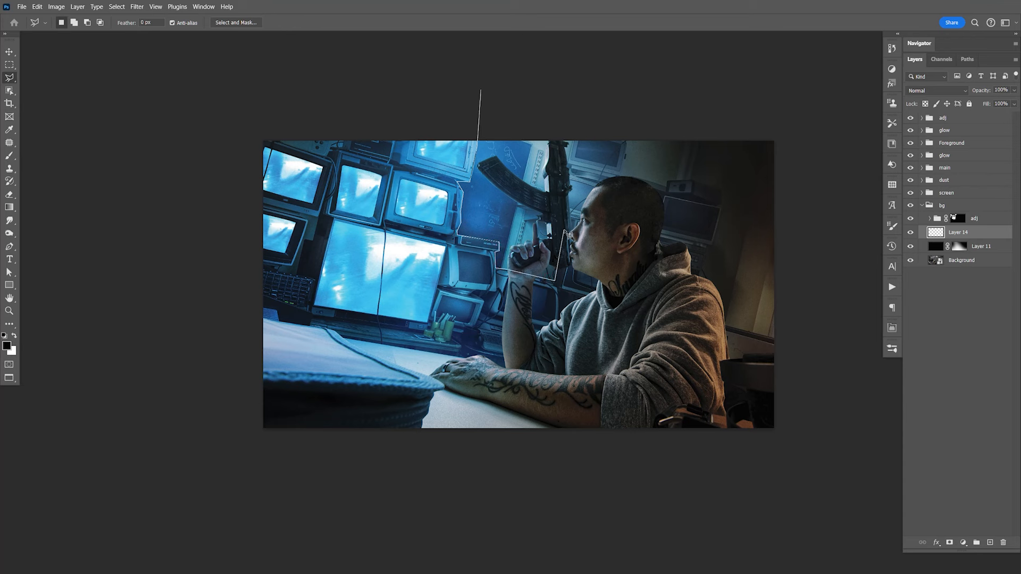
{"action": "left_click", "coordinate": [570, 222]}
{"action": "left_click", "coordinate": [543, 203]}
{"action": "left_click", "coordinate": [573, 121]}
{"action": "double_click", "coordinate": [562, 90]}
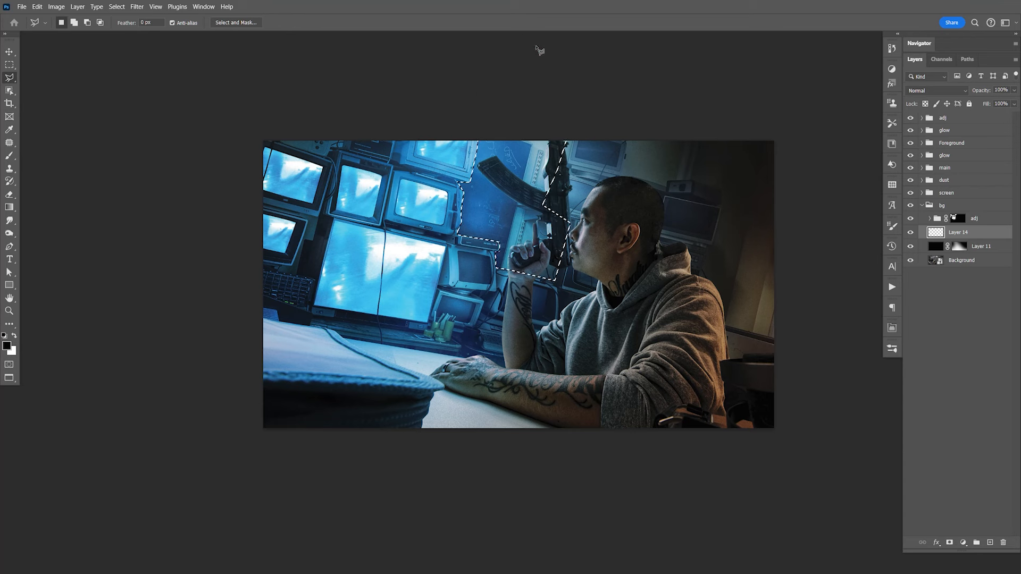
{"action": "key", "text": "alt"}
{"action": "key", "text": "alt+BackSpace"}
{"action": "key", "text": "ctrl+d"}
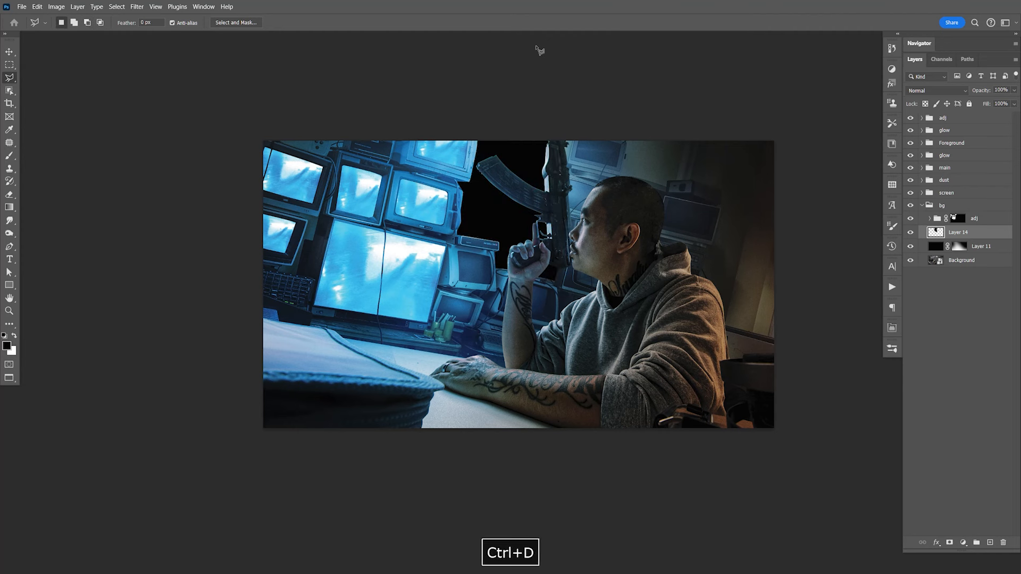
Step: Set the black wall fill layer to Soft Light at 33% opacity and save the document
{"action": "left_click", "coordinate": [936, 90]}
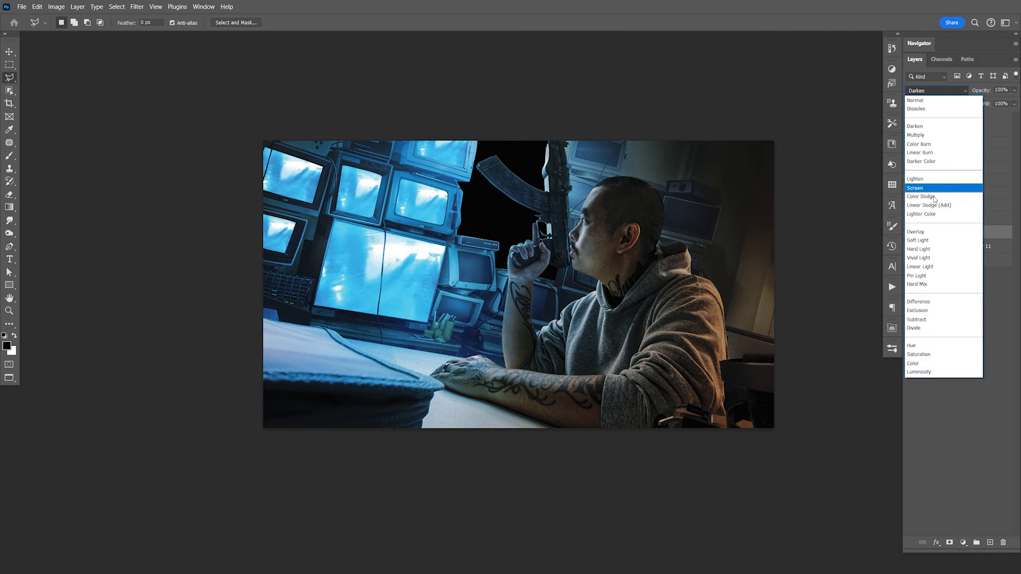
{"action": "left_click", "coordinate": [923, 241]}
{"action": "key", "text": "ctrl+s"}
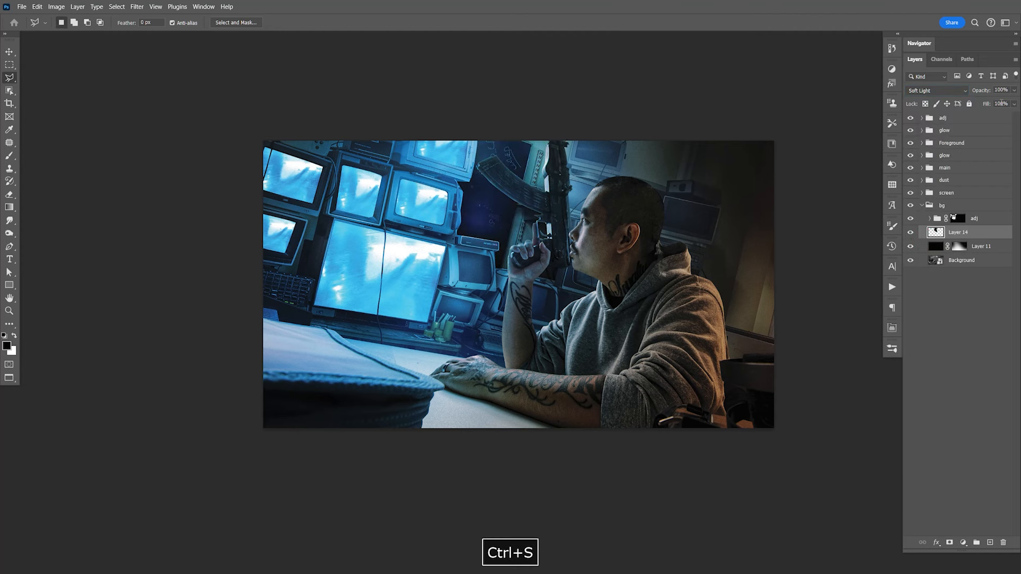
{"action": "left_click", "coordinate": [1014, 90]}
{"action": "left_click_drag", "start_coordinate": [1014, 101], "coordinate": [973, 103]}
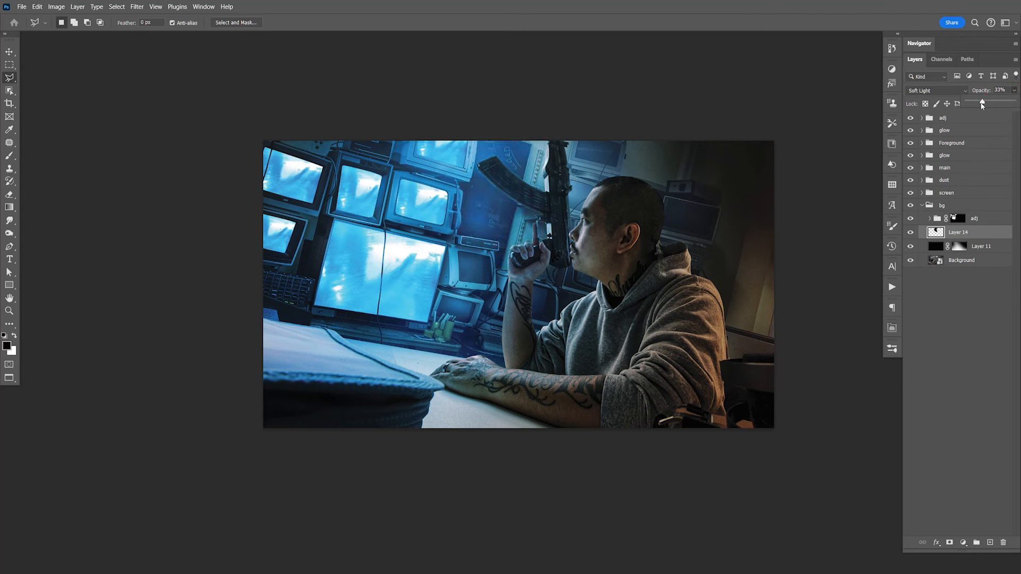
{"action": "key", "text": "ctrl+s"}
Step: Compare the scene without the black wall fill layer, delete that layer, and save the document
{"action": "left_click", "coordinate": [910, 233]}
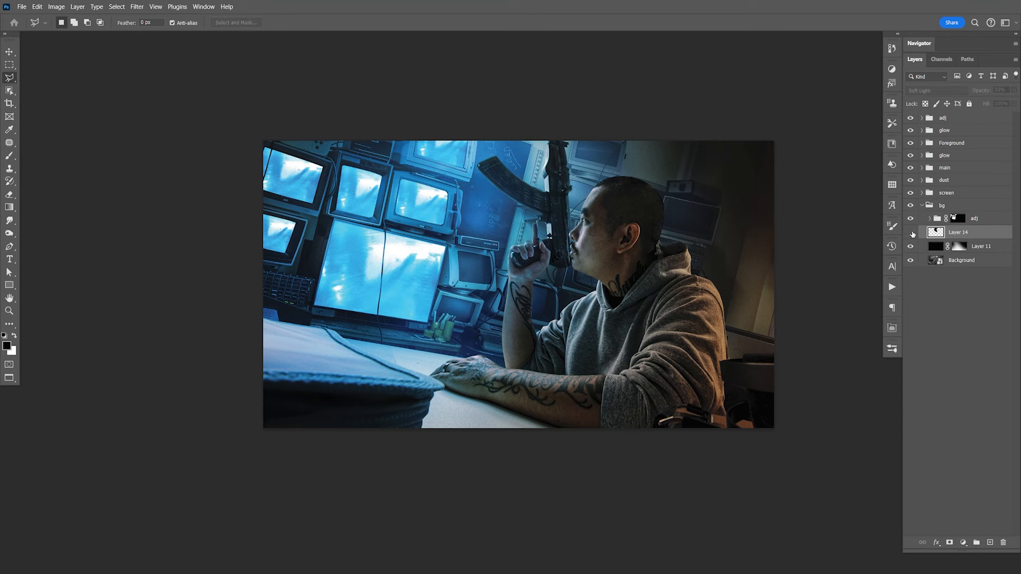
{"action": "left_click", "coordinate": [912, 233]}
{"action": "left_click", "coordinate": [913, 234]}
{"action": "key", "text": "Delete"}
{"action": "key", "text": "ctrl+s"}
{"action": "key", "text": "v"}
{"action": "key", "text": "ctrl+s"}
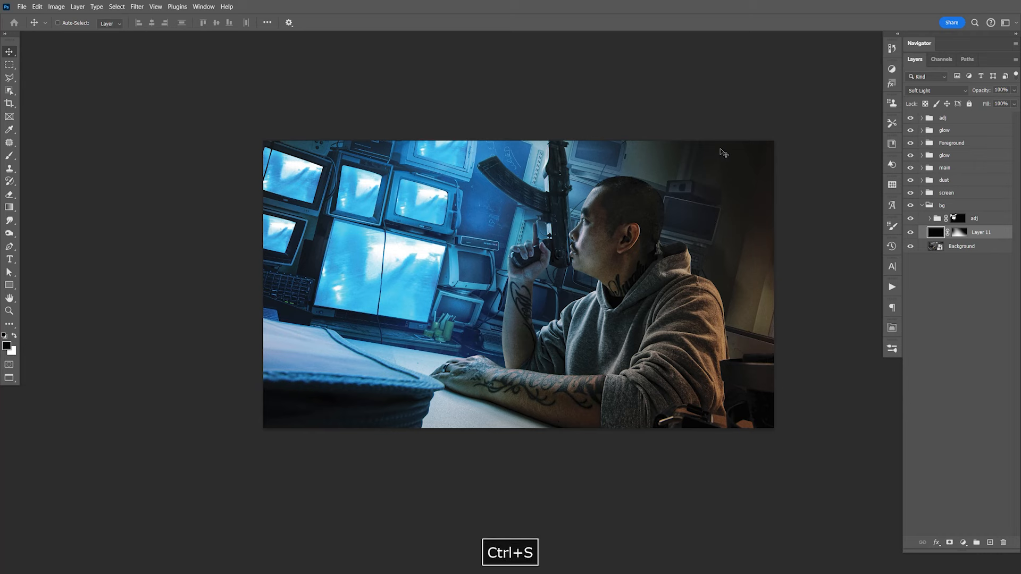
Step: Switch to Adobe Bridge, open cctv 1.png from the Stock Photos folder, copy the whole image, and close it
{"action": "key", "text": "F9"}
{"action": "key", "text": "alt+Tab"}
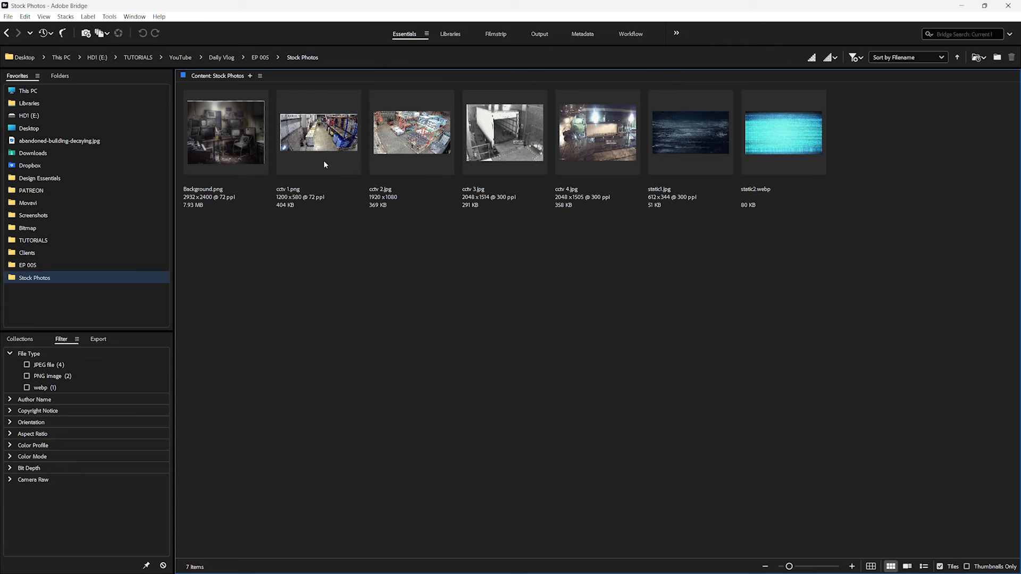
{"action": "left_click", "coordinate": [404, 142]}
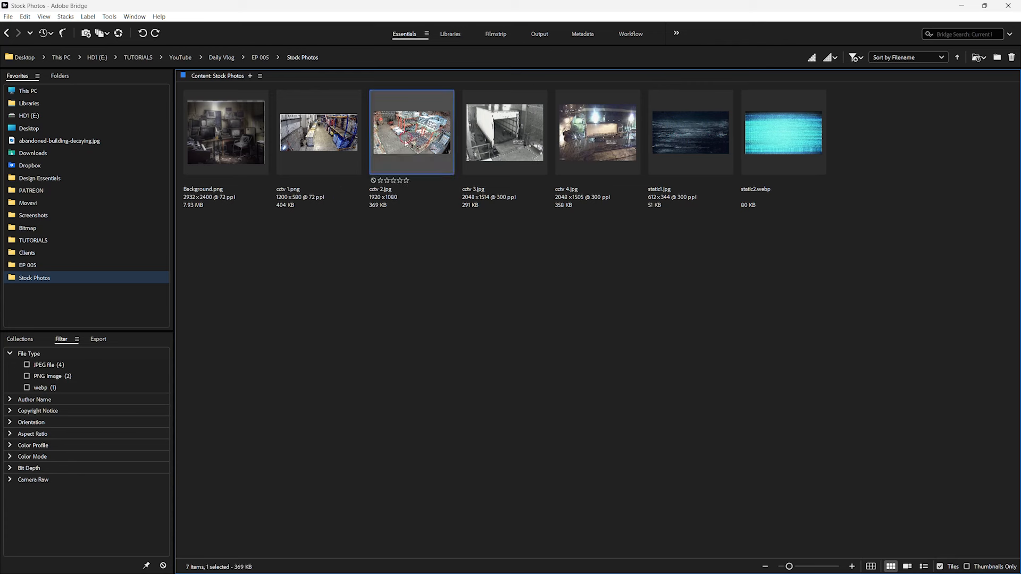
{"action": "left_click", "coordinate": [323, 152]}
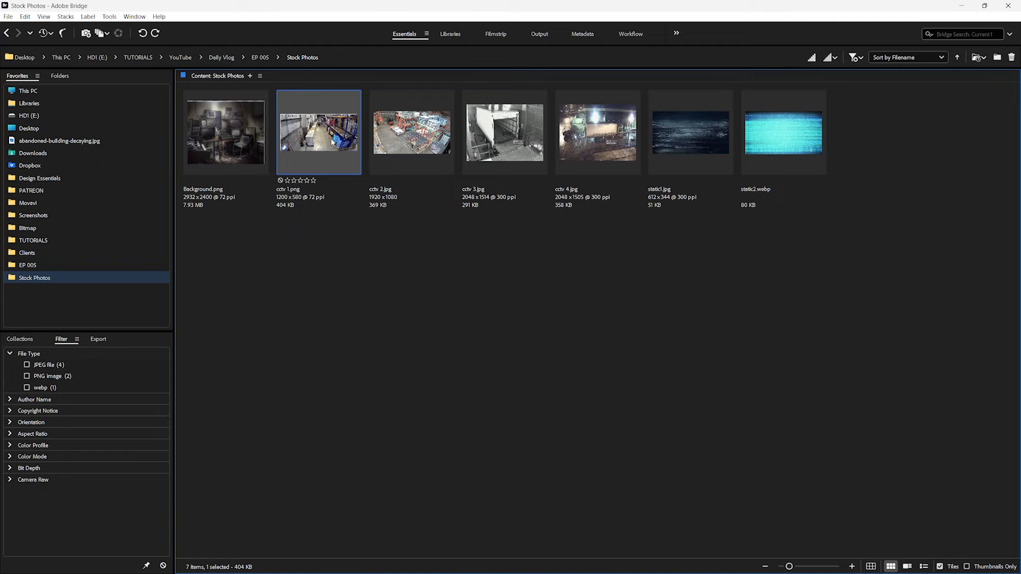
{"action": "double_click", "coordinate": [332, 142]}
{"action": "key", "text": "ctrl+a"}
{"action": "key", "text": "ctrl+c"}
{"action": "key", "text": "ctrl+w"}
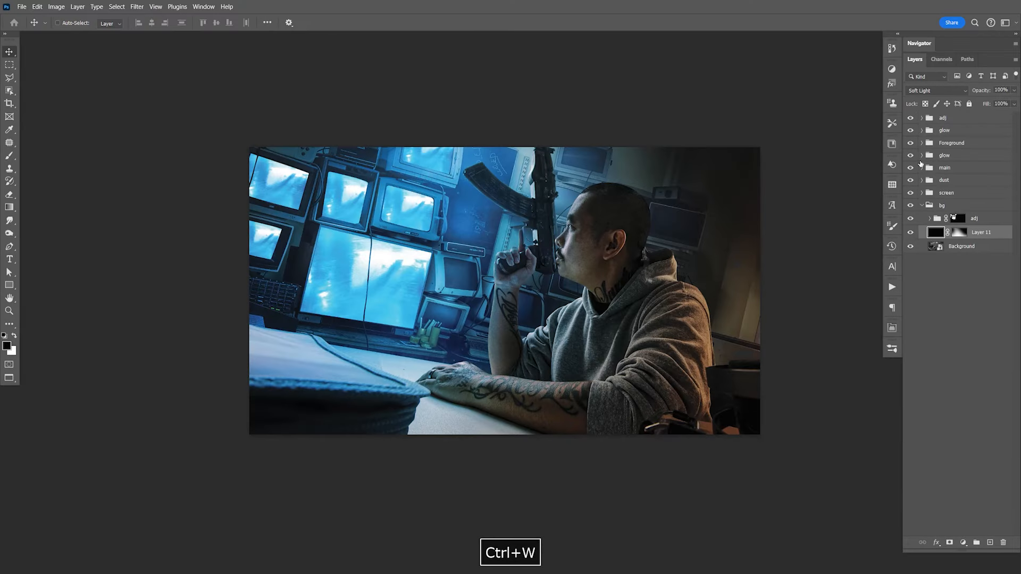
Step: Paste the CCTV image into the bg group's adj group and move it to the top of that group, over the large monitor
{"action": "left_click", "coordinate": [930, 219]}
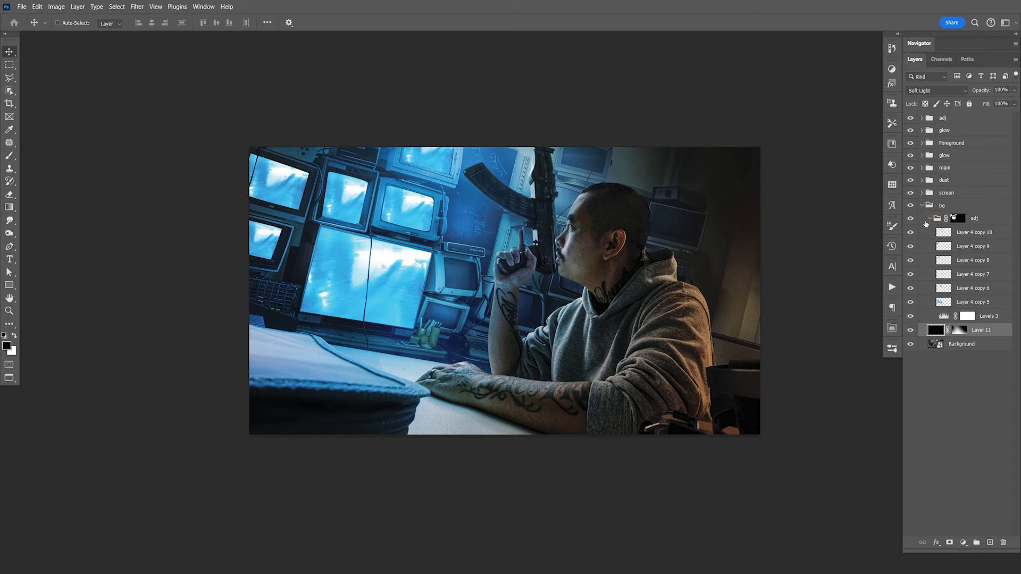
{"action": "left_click", "coordinate": [971, 234]}
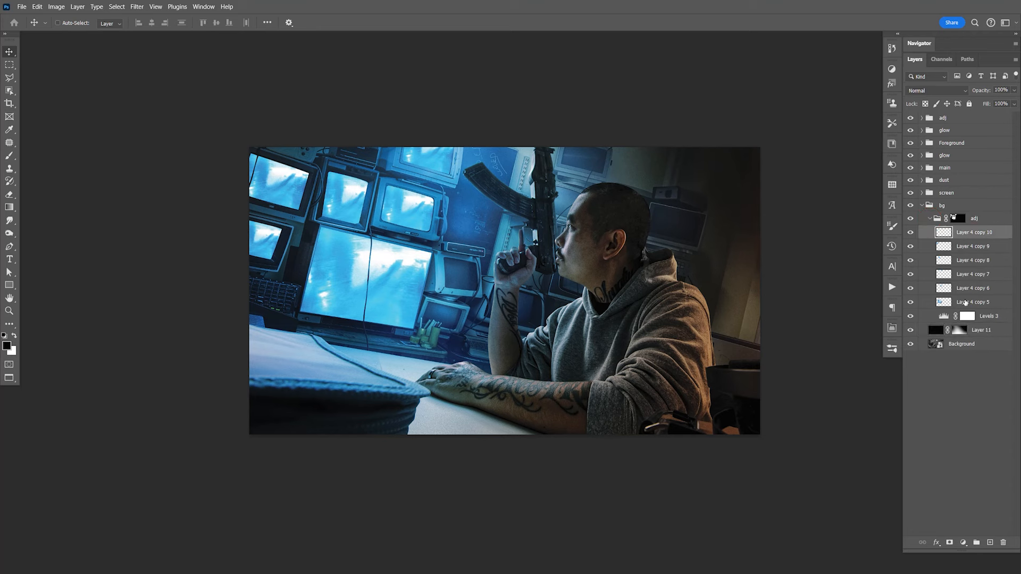
{"action": "left_click", "coordinate": [983, 318]}
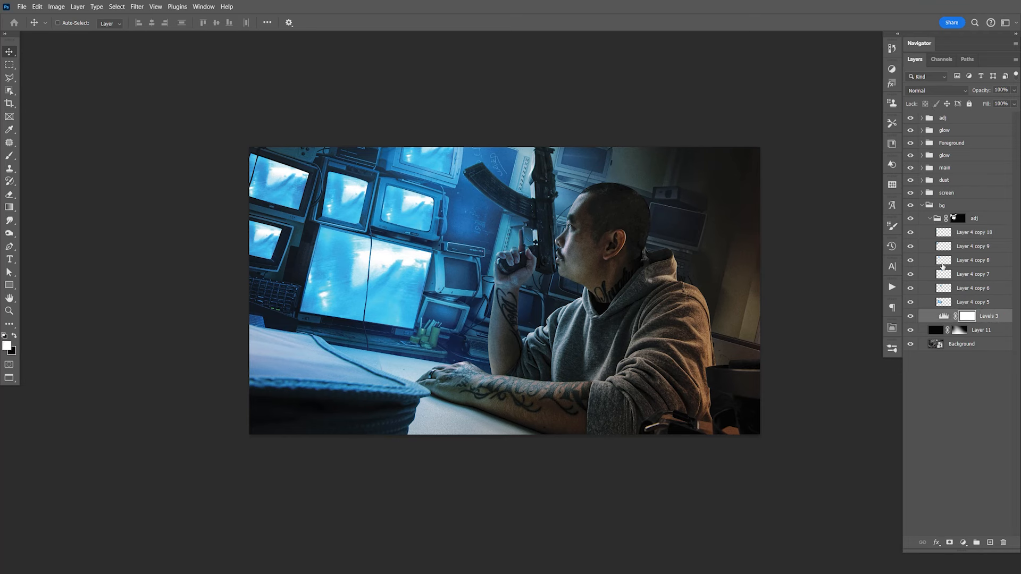
{"action": "key", "text": "ctrl+v"}
{"action": "left_click_drag", "start_coordinate": [661, 320], "coordinate": [372, 301]}
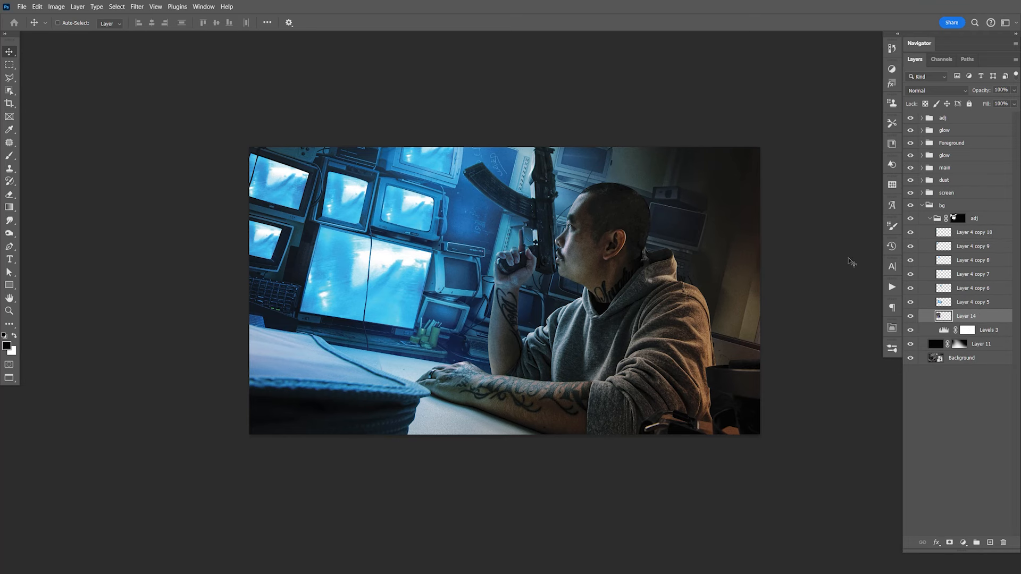
{"action": "left_click", "coordinate": [969, 302]}
{"action": "left_click_drag", "start_coordinate": [968, 316], "coordinate": [983, 228]}
{"action": "left_click_drag", "start_coordinate": [370, 280], "coordinate": [449, 308]}
Step: Transform the CCTV image to 55.72% scale and 10.89° rotation, aligned over the large monitor's screen
{"action": "key", "text": "ctrl+t"}
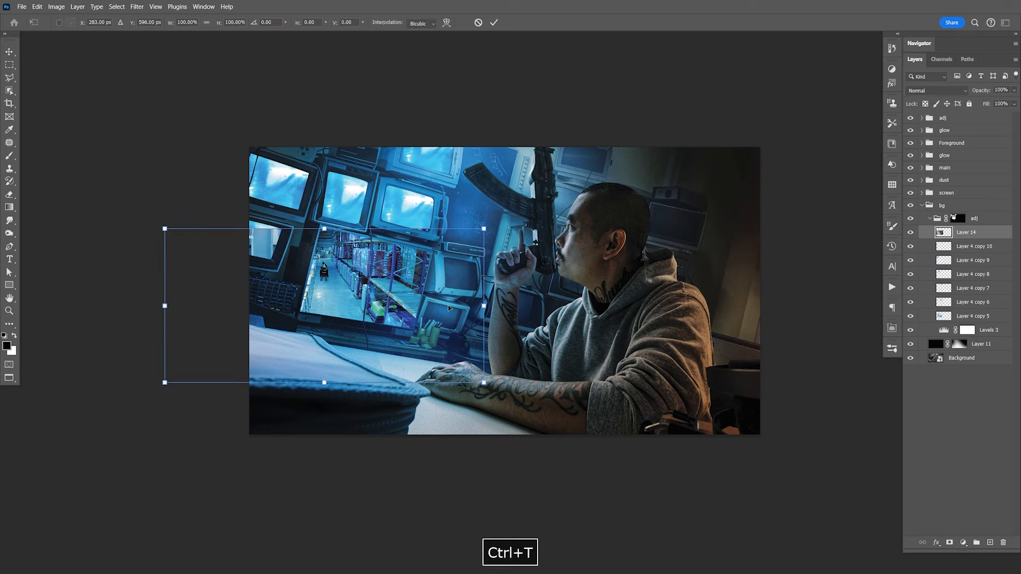
{"action": "left_click_drag", "start_coordinate": [483, 231], "coordinate": [416, 261]}
{"action": "left_click_drag", "start_coordinate": [425, 258], "coordinate": [433, 282]}
{"action": "left_click_drag", "start_coordinate": [343, 294], "coordinate": [379, 266]}
{"action": "left_click_drag", "start_coordinate": [491, 257], "coordinate": [490, 249]}
{"action": "left_click_drag", "start_coordinate": [435, 340], "coordinate": [432, 335]}
{"action": "key", "text": "ctrl+equal"}
{"action": "key", "text": "ctrl+equal"}
{"action": "key", "text": "space"}
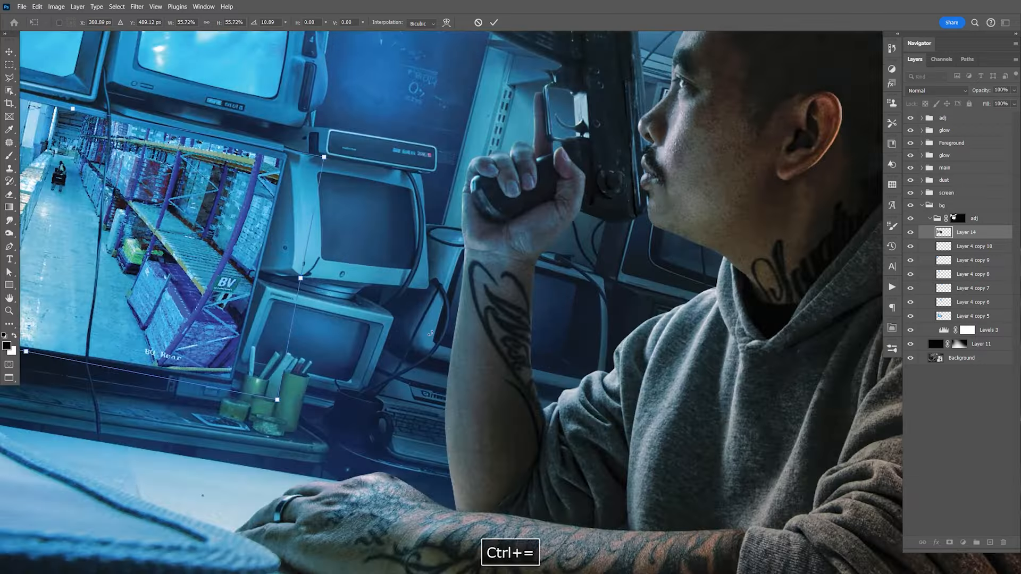
{"action": "left_click_drag", "start_coordinate": [288, 246], "coordinate": [536, 289]}
{"action": "left_click_drag", "start_coordinate": [421, 246], "coordinate": [443, 247]}
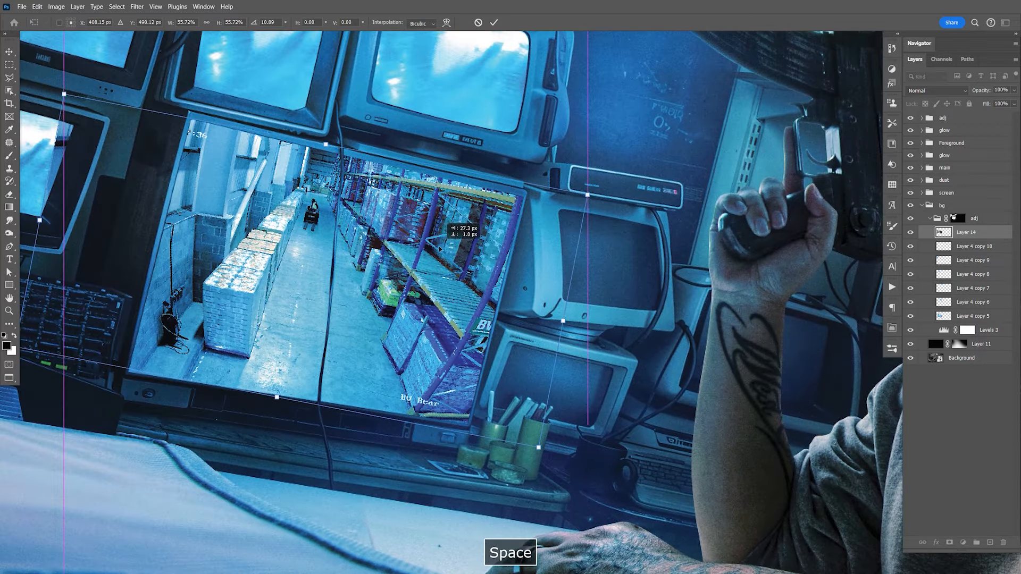
{"action": "key", "text": "Return"}
Step: Set the CCTV layer to Overlay and add a Levels adjustment directly beneath it with the output white level at 217
{"action": "left_click", "coordinate": [925, 91]}
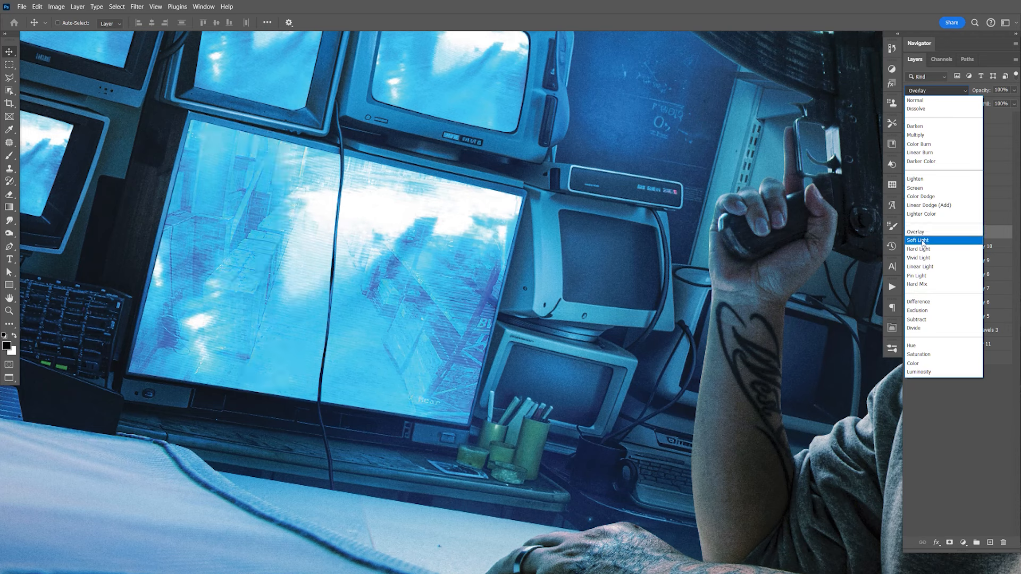
{"action": "left_click", "coordinate": [922, 232]}
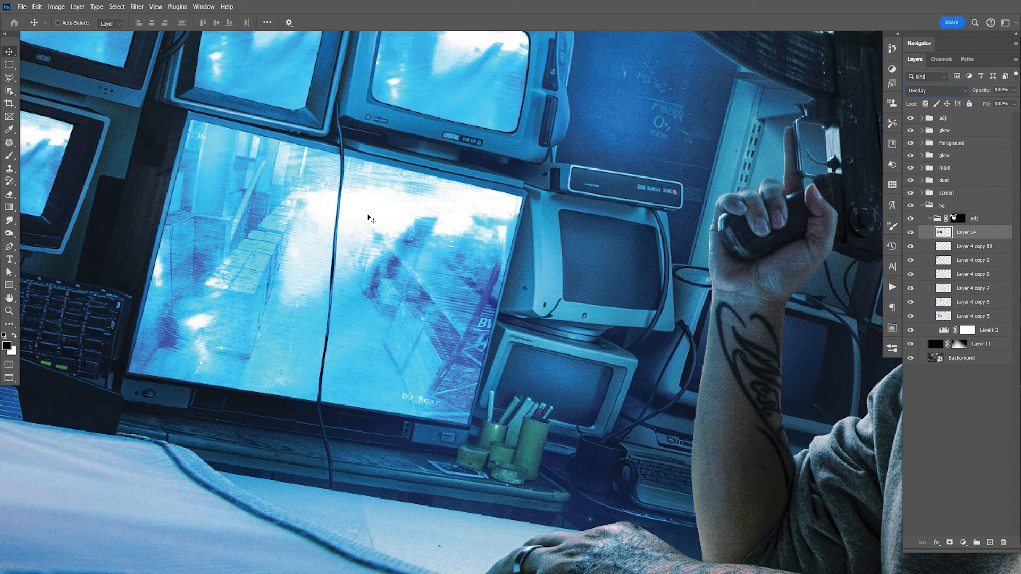
{"action": "left_click", "coordinate": [967, 247]}
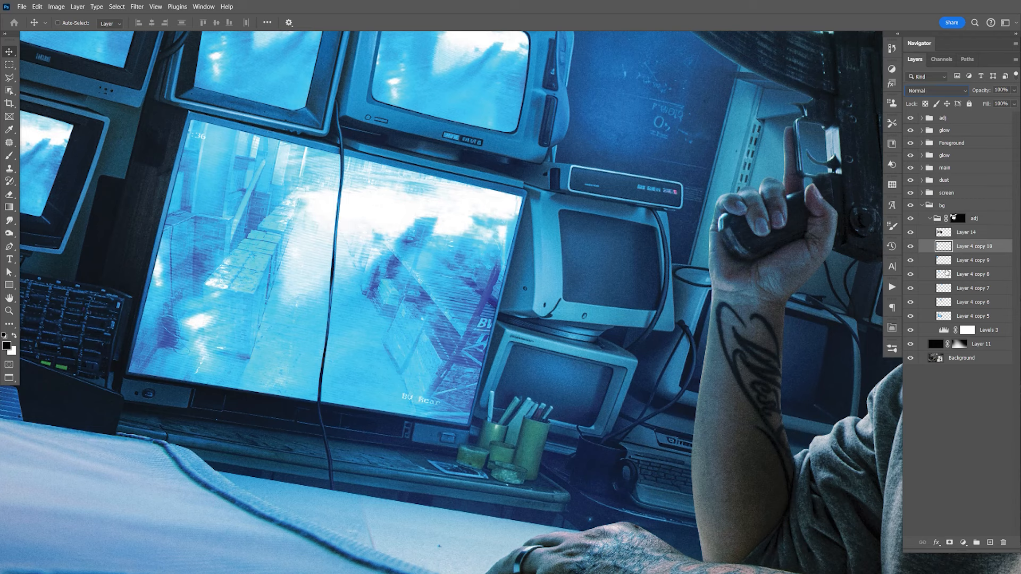
{"action": "left_click", "coordinate": [964, 543]}
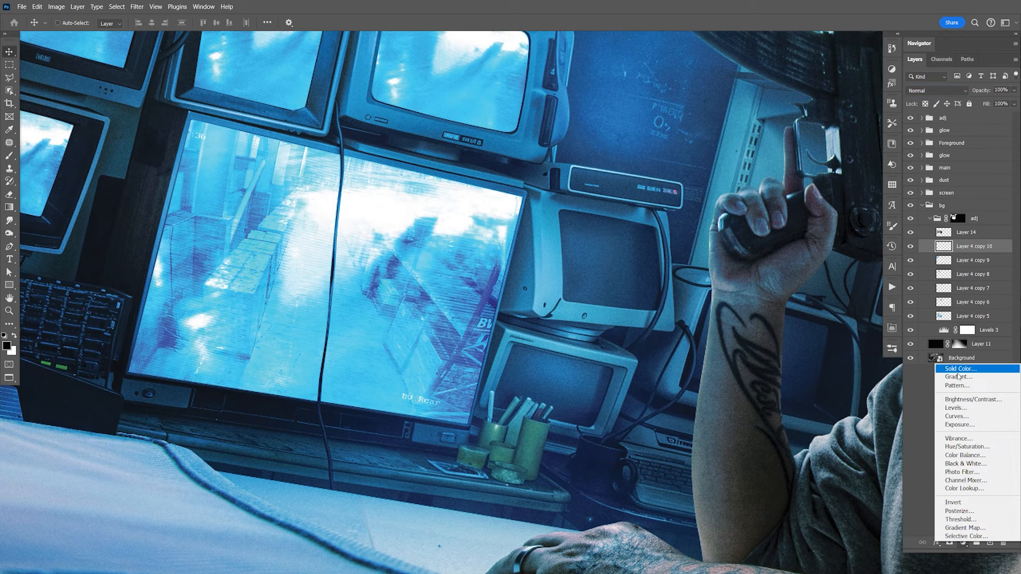
{"action": "left_click", "coordinate": [959, 407]}
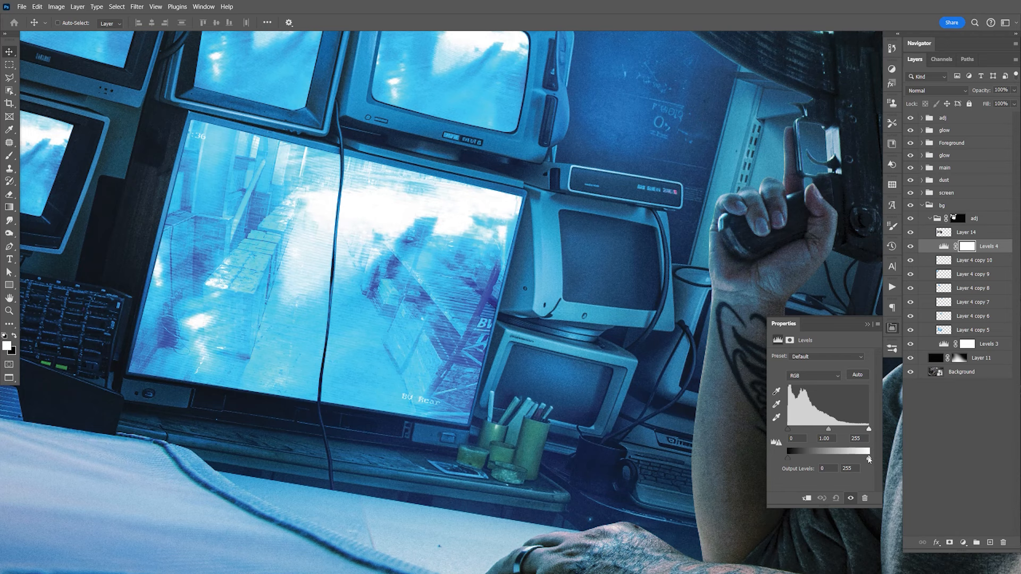
{"action": "left_click_drag", "start_coordinate": [869, 458], "coordinate": [858, 459]}
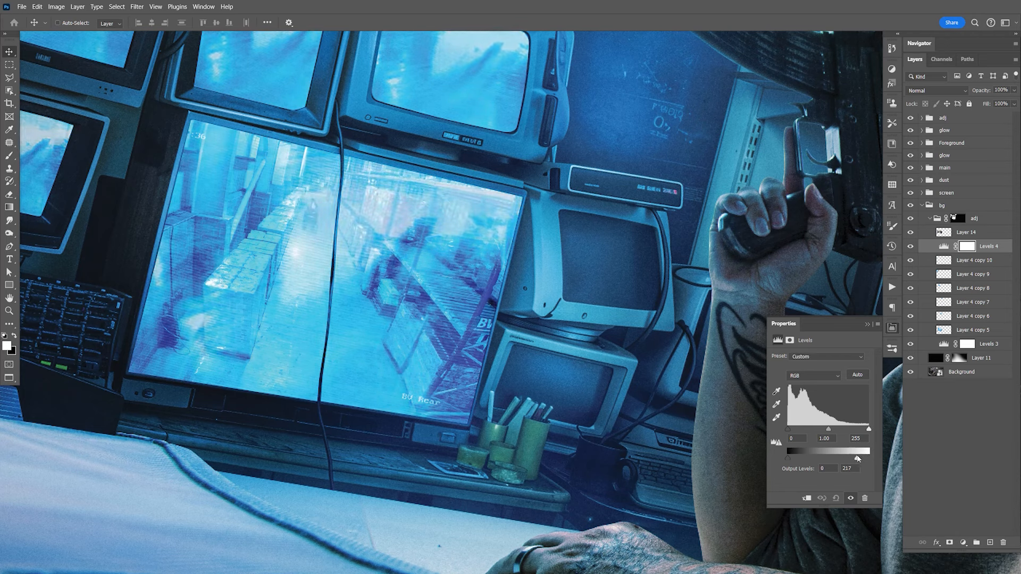
{"action": "left_click", "coordinate": [893, 330]}
Step: Compare the large monitor with the CCTV layer hidden and shown
{"action": "left_click", "coordinate": [909, 233]}
{"action": "left_click", "coordinate": [909, 232]}
{"action": "left_click", "coordinate": [910, 233]}
{"action": "left_click", "coordinate": [910, 233]}
{"action": "key", "text": "space"}
{"action": "left_click_drag", "start_coordinate": [645, 291], "coordinate": [739, 315]}
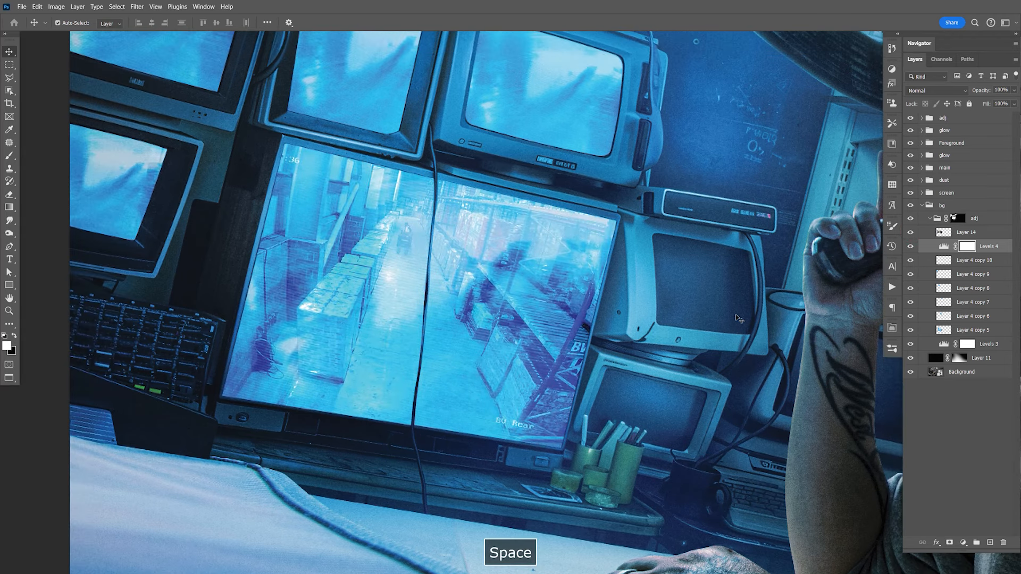
{"action": "key", "text": "ctrl+t"}
{"action": "left_click", "coordinate": [517, 223]}
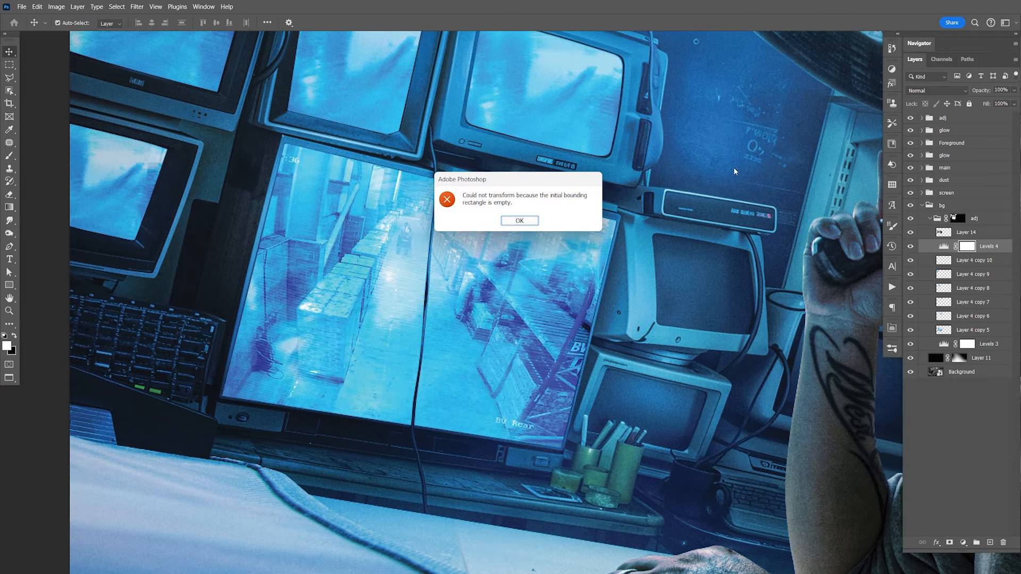
{"action": "left_click", "coordinate": [511, 226]}
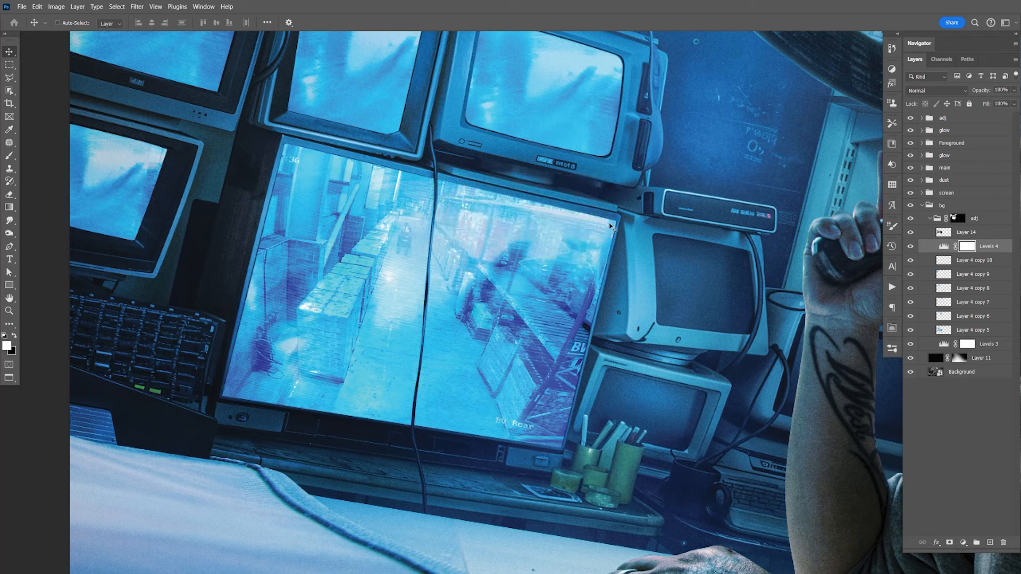
Step: Free-transform the warehouse CCTV layer to 81.08% width and reposition it over the large monitor's screen
{"action": "left_click", "coordinate": [966, 234]}
{"action": "key", "text": "ctrl+t"}
{"action": "left_click_drag", "start_coordinate": [110, 297], "coordinate": [219, 295]}
{"action": "left_click_drag", "start_coordinate": [311, 313], "coordinate": [297, 333]}
Step: Distort the warehouse CCTV layer's corners so its perspective follows the tilted screen of the large monitor
{"action": "right_click", "coordinate": [459, 282]}
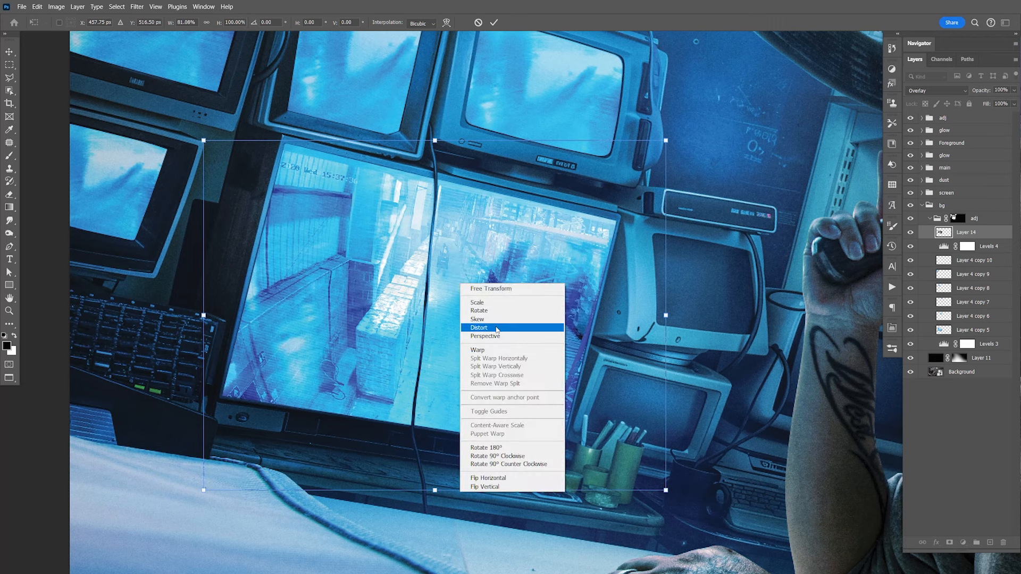
{"action": "left_click", "coordinate": [479, 328]}
{"action": "left_click_drag", "start_coordinate": [205, 144], "coordinate": [247, 148]}
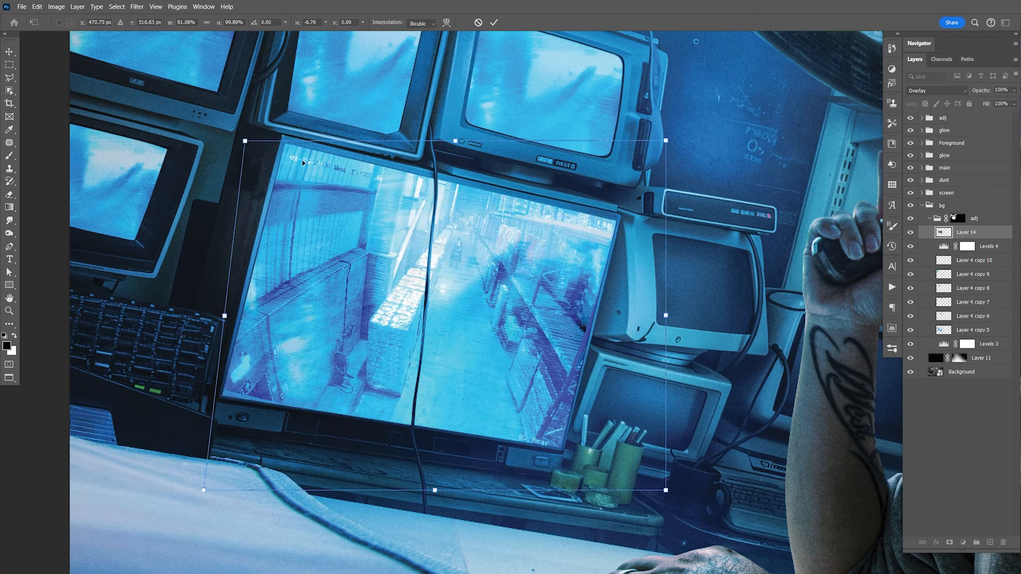
{"action": "left_click_drag", "start_coordinate": [665, 489], "coordinate": [592, 455]}
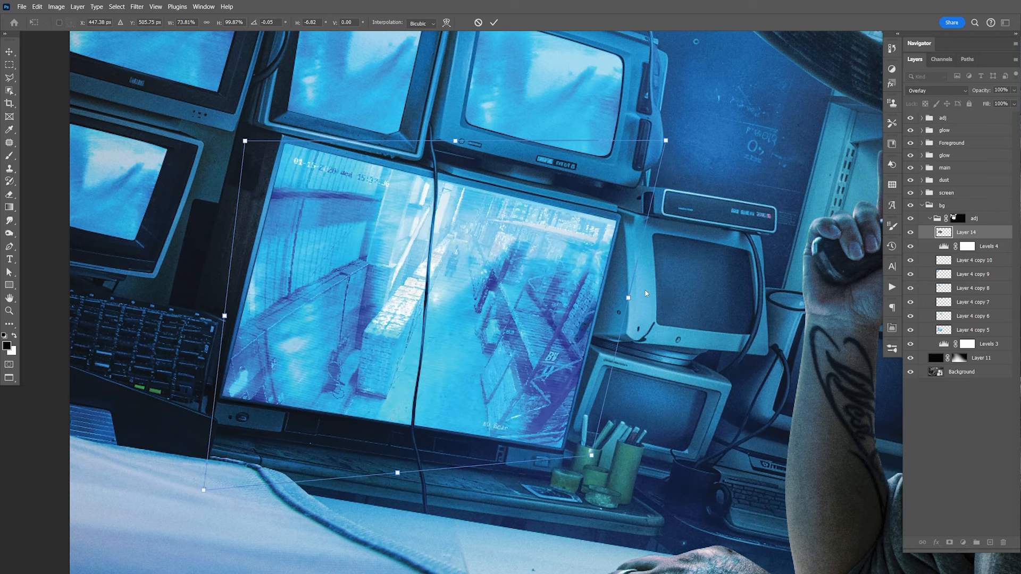
{"action": "left_click_drag", "start_coordinate": [665, 141], "coordinate": [671, 129]}
{"action": "left_click_drag", "start_coordinate": [204, 488], "coordinate": [206, 483]}
{"action": "key", "text": "Return"}
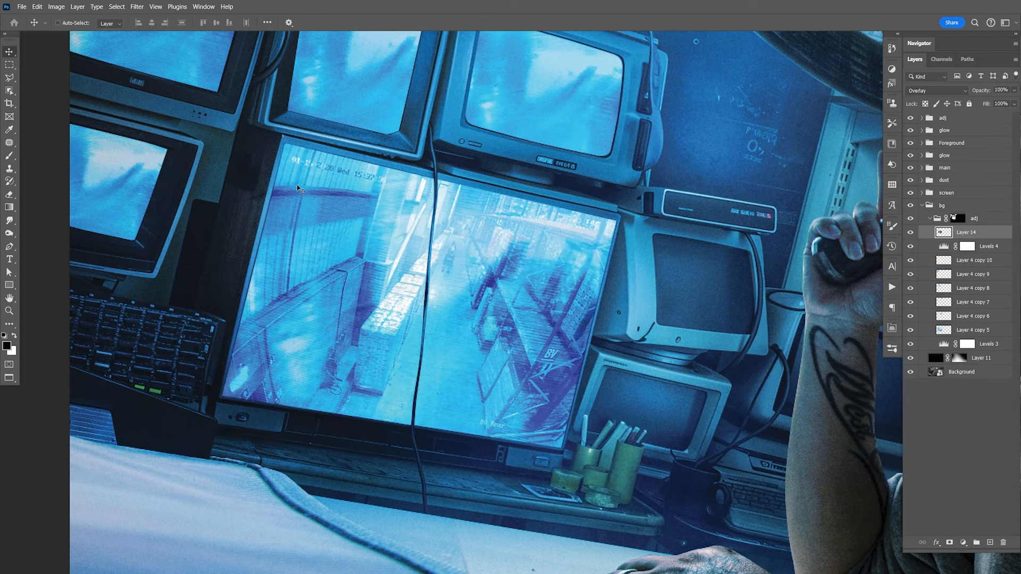
Step: Apply a Film Grain filter to the warehouse CCTV layer with Grain 5, Highlight Area 0 and Intensity 0
{"action": "left_click", "coordinate": [137, 7]}
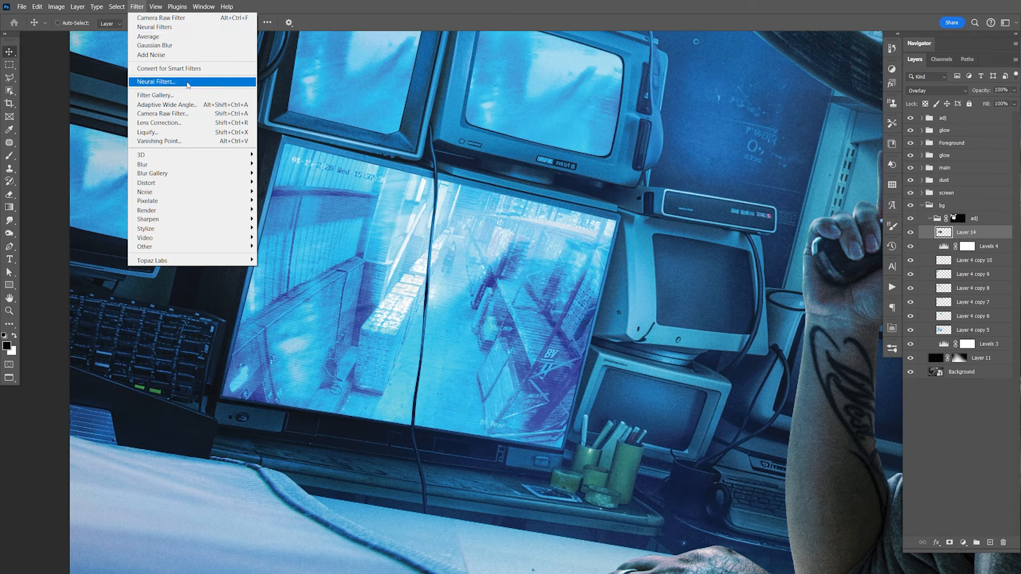
{"action": "left_click", "coordinate": [190, 96]}
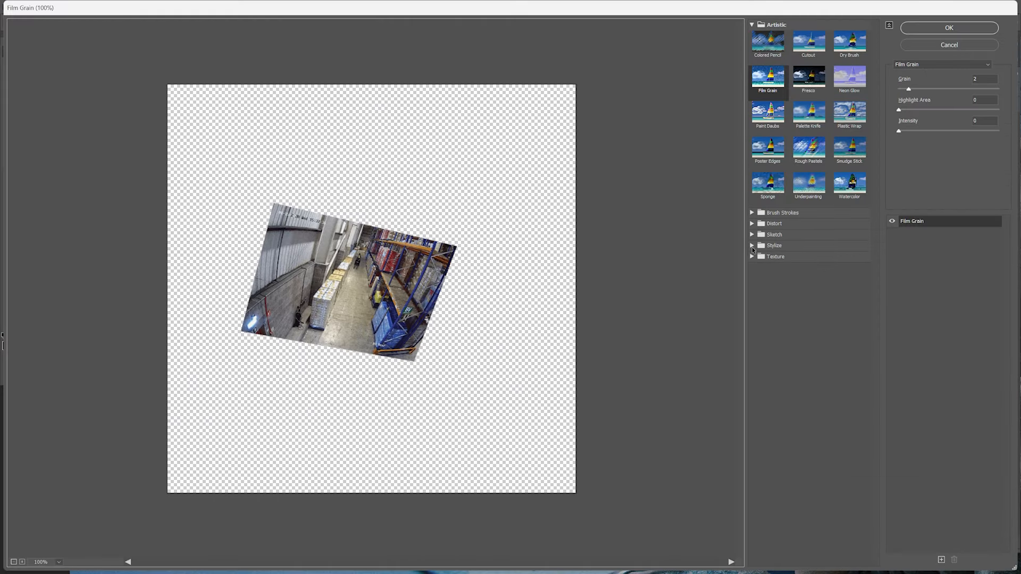
{"action": "left_click", "coordinate": [752, 213]}
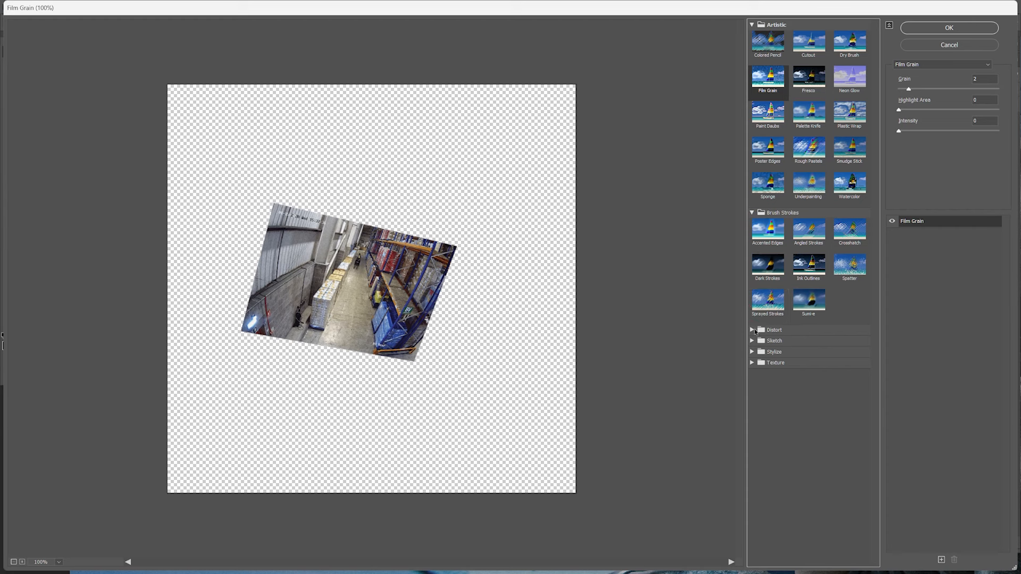
{"action": "left_click", "coordinate": [752, 330]}
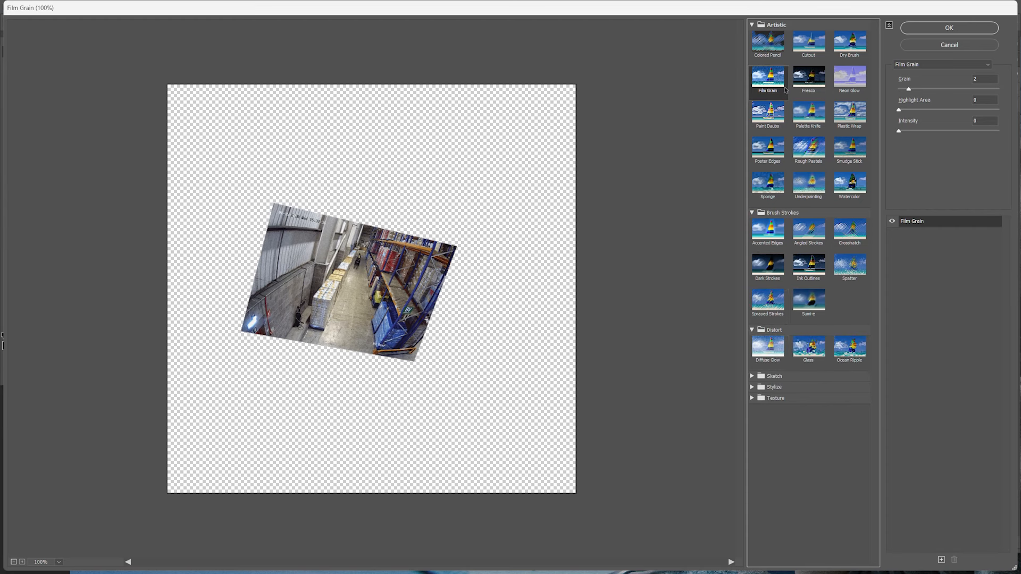
{"action": "left_click_drag", "start_coordinate": [908, 89], "coordinate": [921, 91]}
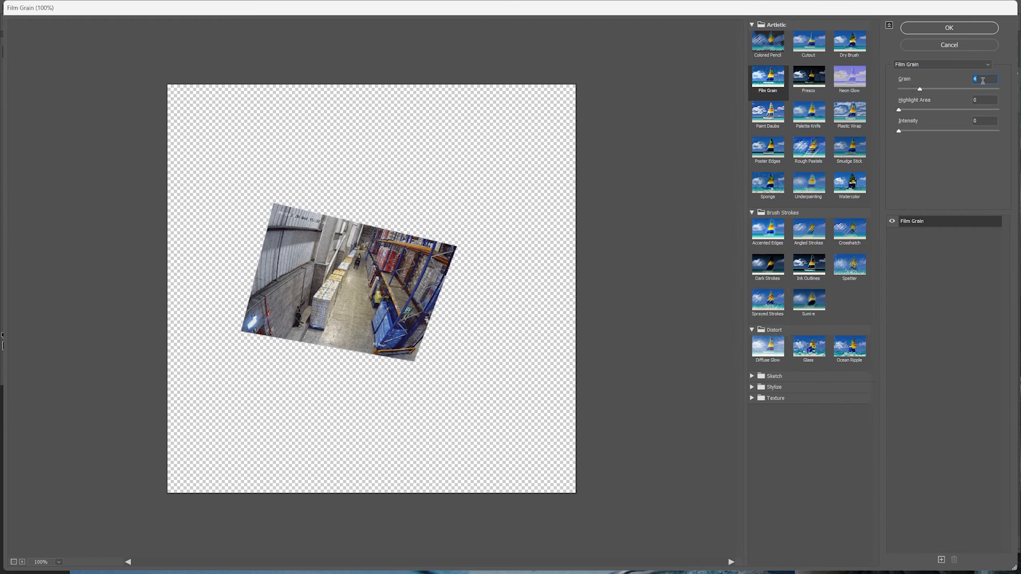
{"action": "key", "text": "Tab"}
{"action": "left_click", "coordinate": [970, 78]}
{"action": "left_click", "coordinate": [956, 27]}
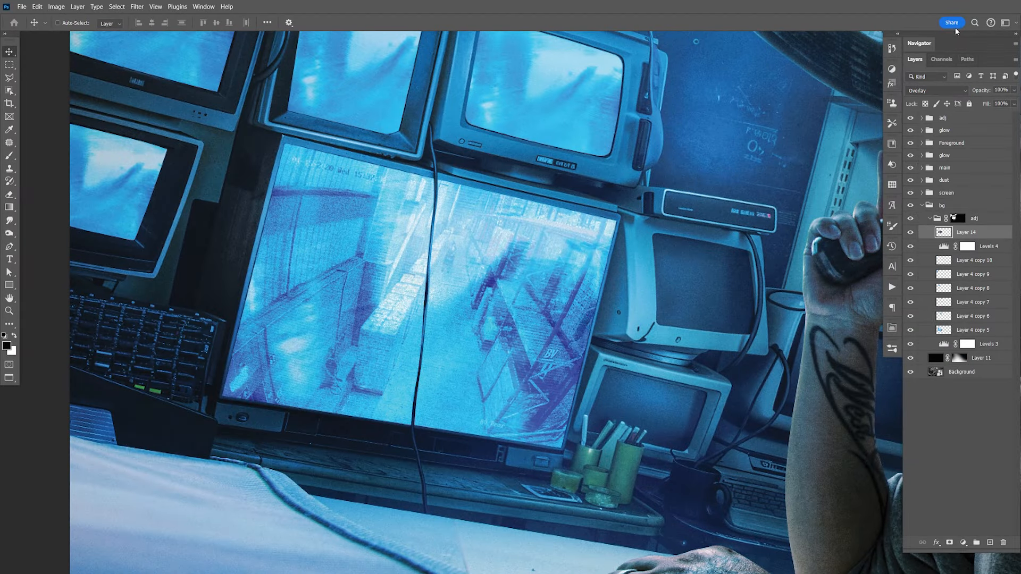
Step: Undo and redo the film grain to compare the large monitor without and with it
{"action": "key", "text": "ctrl+z"}
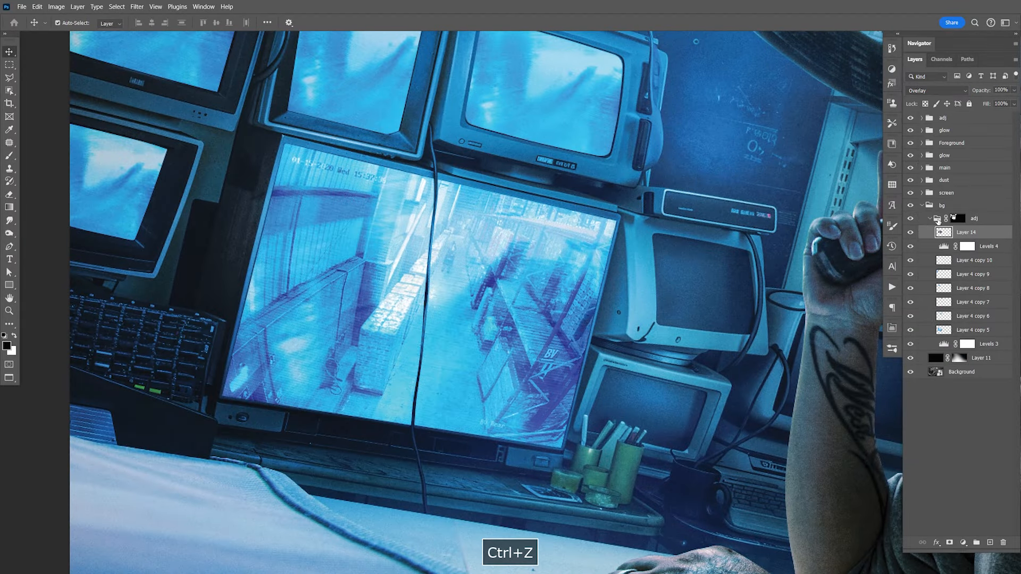
{"action": "left_click", "coordinate": [137, 6]}
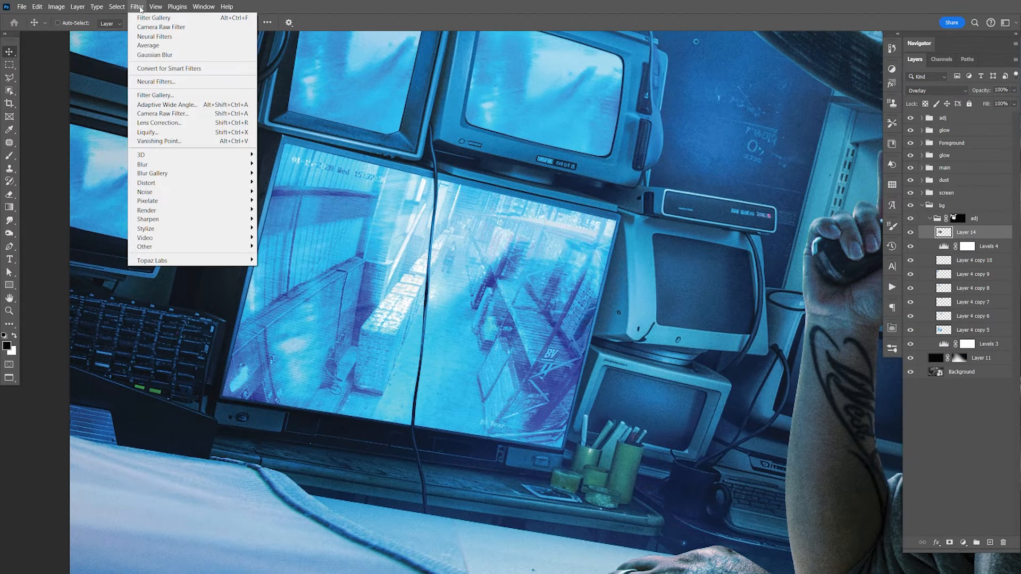
{"action": "mouse_move", "coordinate": [59, 12]}
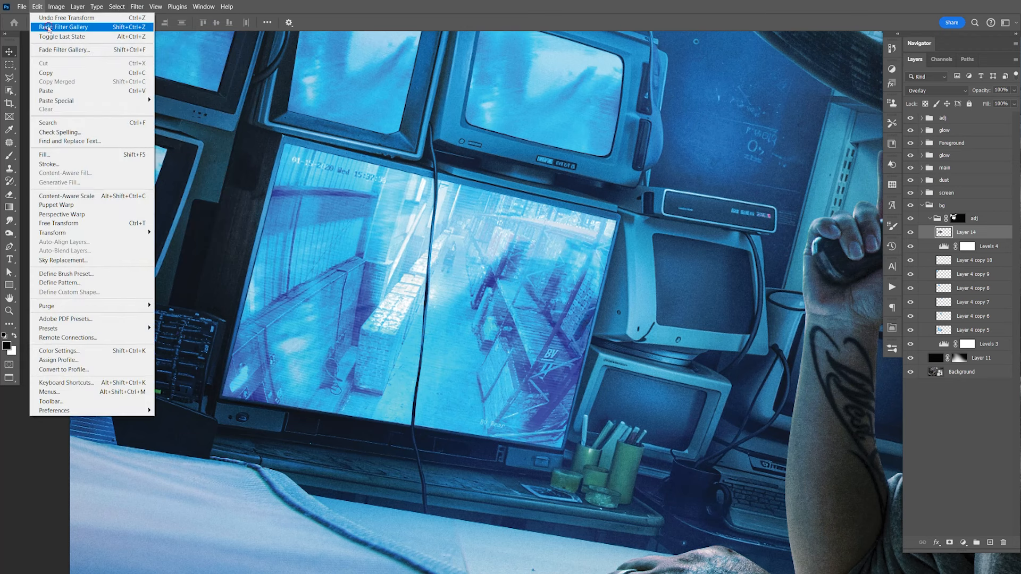
{"action": "left_click", "coordinate": [50, 29]}
Step: Check the whole composite at a smaller view and save the document
{"action": "key", "text": "ctrl+1"}
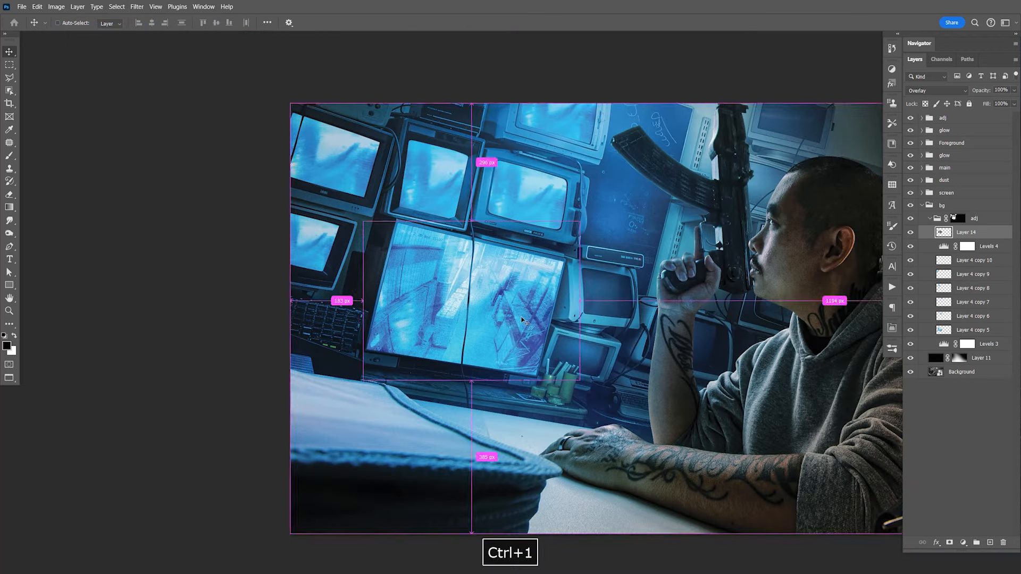
{"action": "key", "text": "space"}
{"action": "left_click_drag", "start_coordinate": [608, 398], "coordinate": [558, 444]}
{"action": "key", "text": "ctrl+s"}
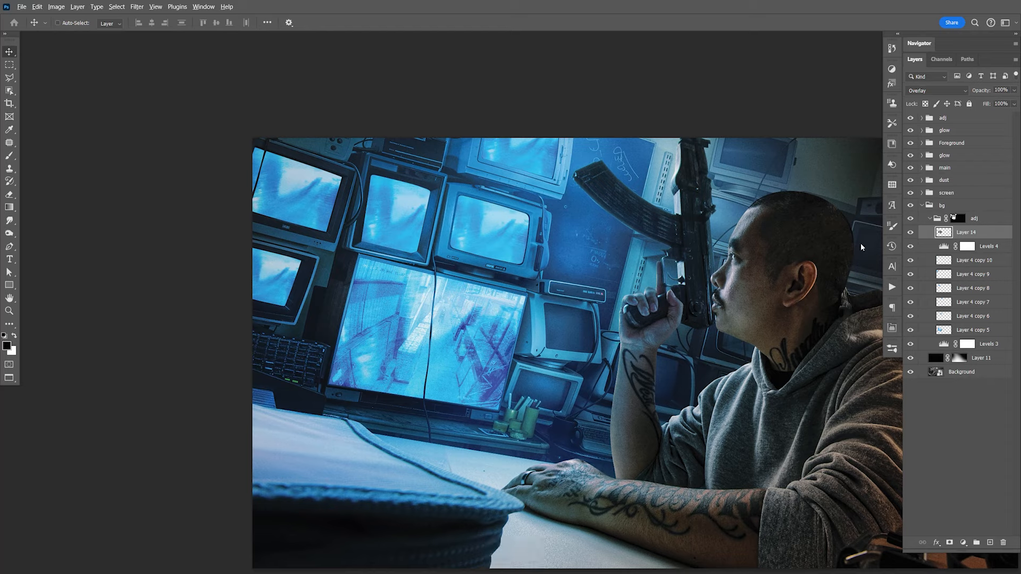
Step: Switch to Adobe Bridge and open cctv 3.jpg from the Stock Photos folder in Photoshop
{"action": "key", "text": "alt+Tab"}
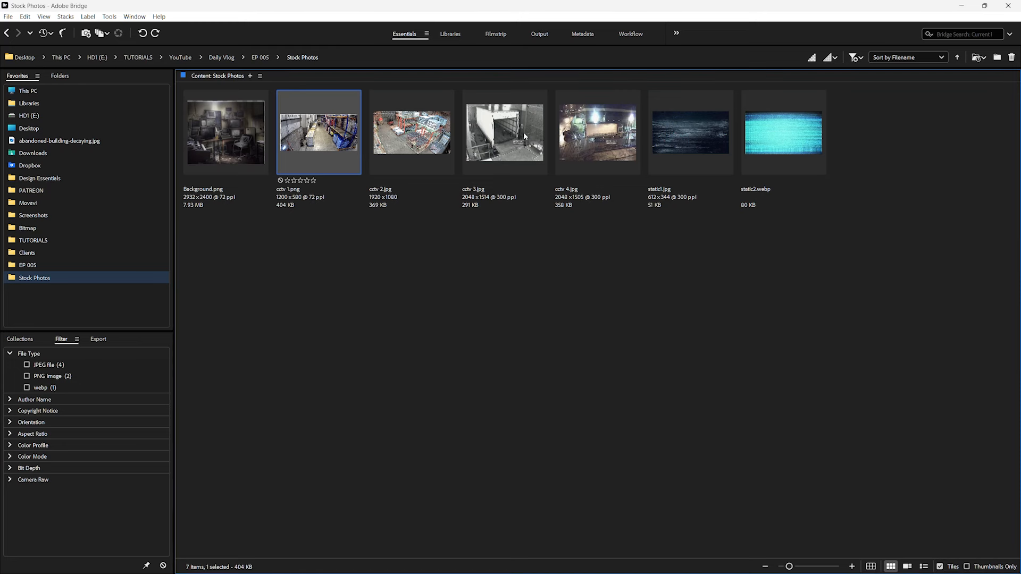
{"action": "left_click", "coordinate": [593, 150]}
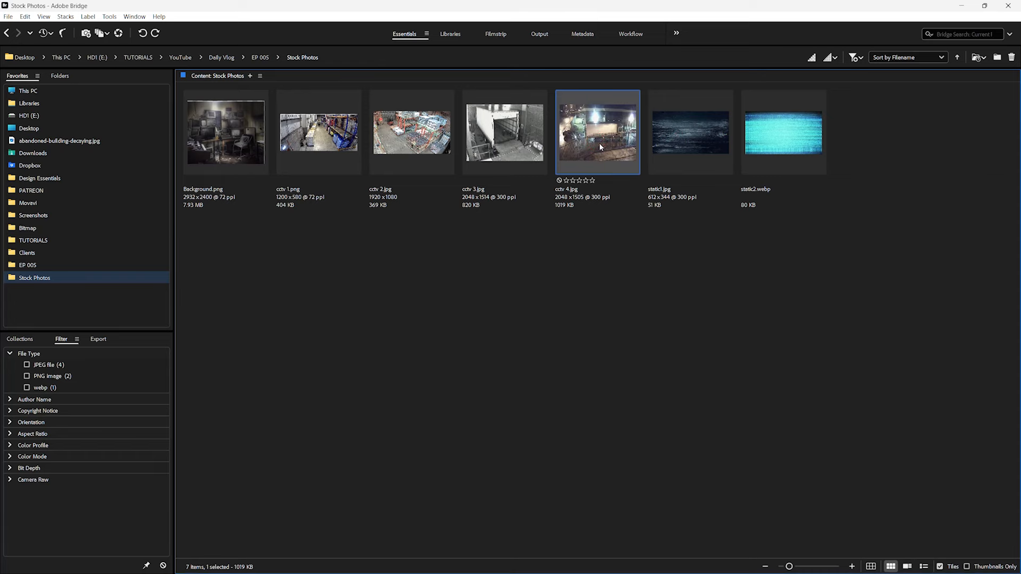
{"action": "left_click", "coordinate": [511, 144]}
{"action": "double_click", "coordinate": [522, 159]}
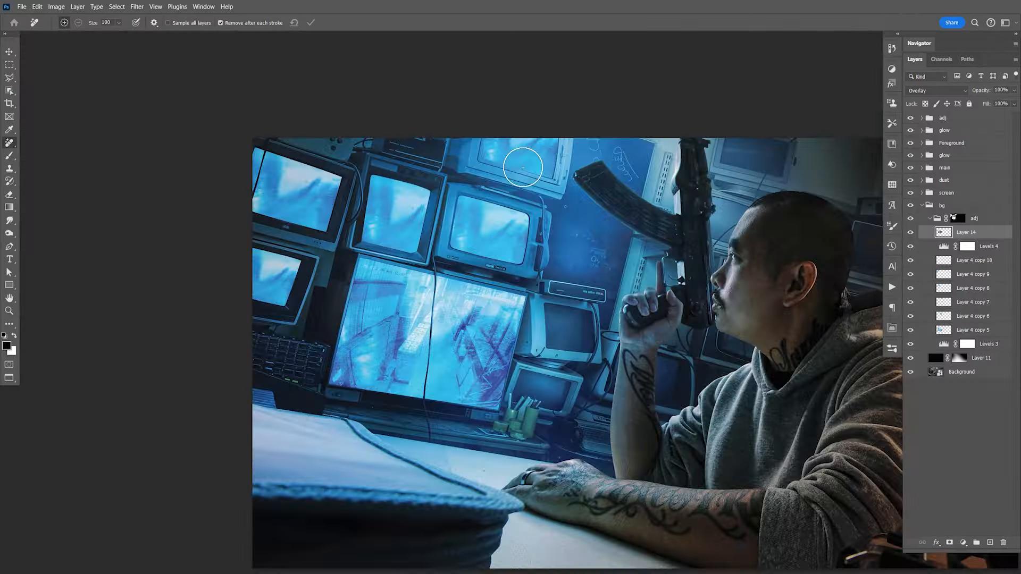
Step: Copy the entire cctv 3 image, close its document and paste it above Layer 14 in the composite
{"action": "key", "text": "ctrl+a"}
{"action": "key", "text": "ctrl+c"}
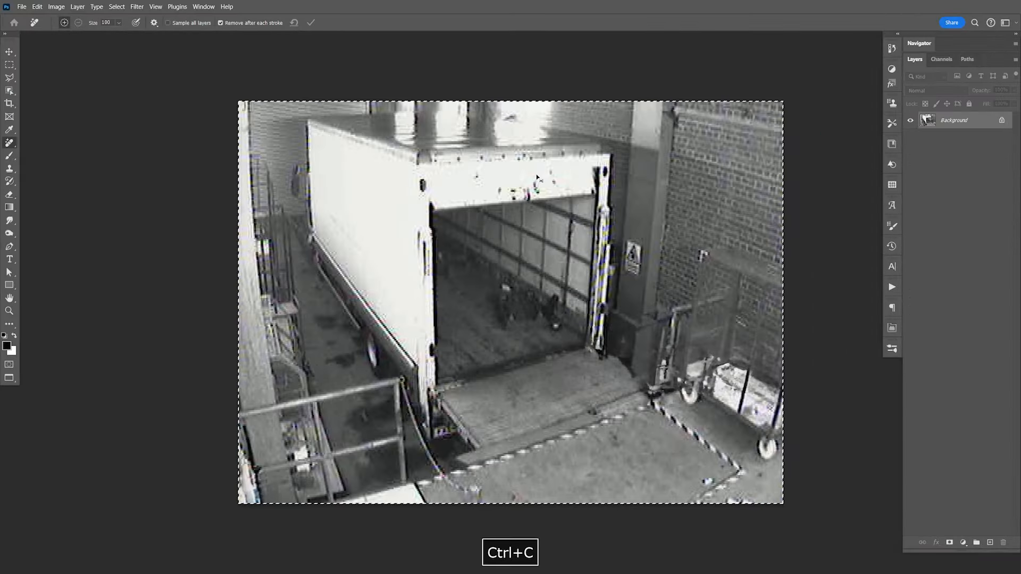
{"action": "key", "text": "ctrl+w"}
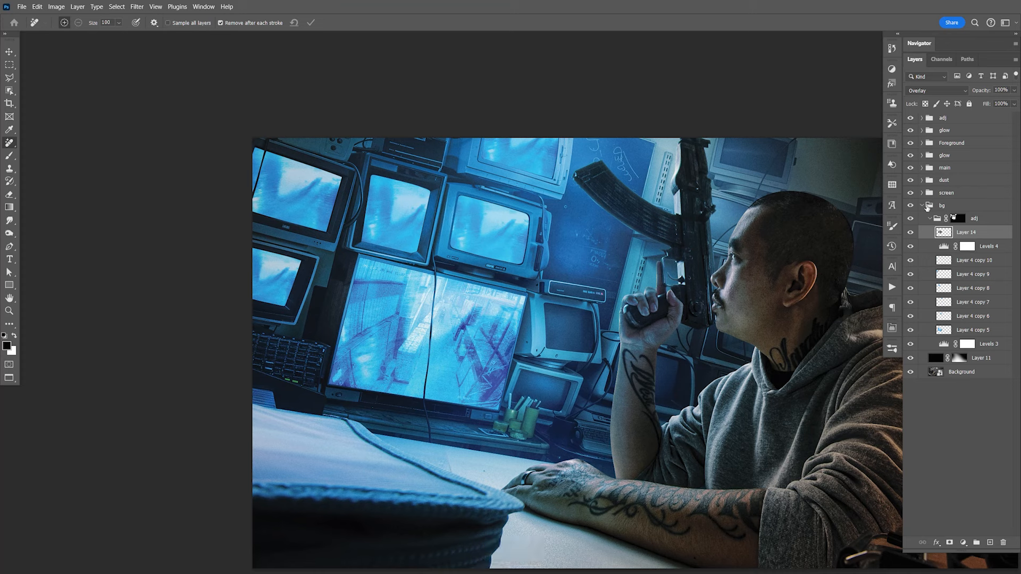
{"action": "key", "text": "ctrl+v"}
Step: Scale down and rotate the pasted truck image so it fits the CRT screen directly above the large monitor
{"action": "key", "text": "ctrl+t"}
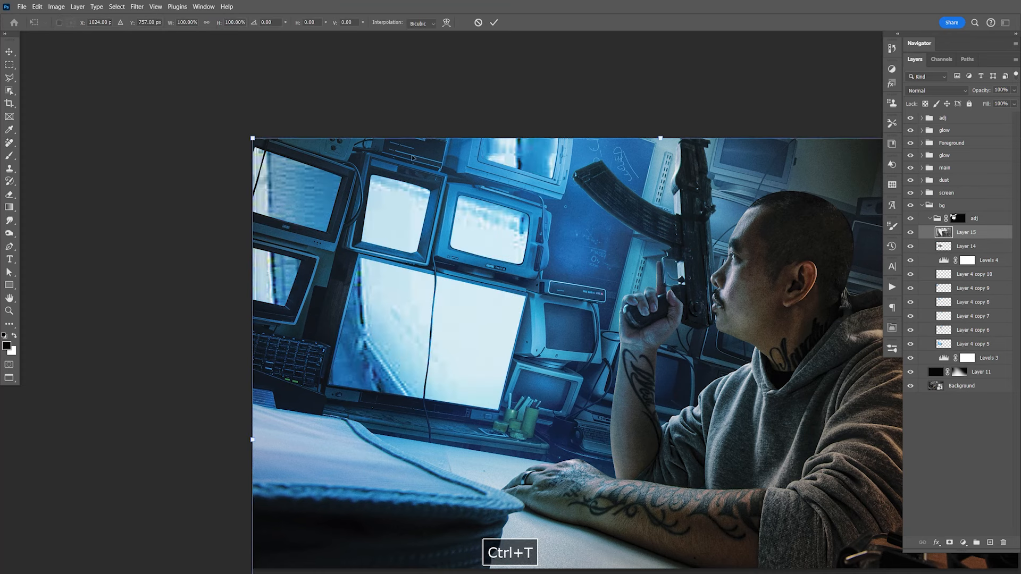
{"action": "left_click_drag", "start_coordinate": [249, 142], "coordinate": [630, 350]}
{"action": "left_click_drag", "start_coordinate": [701, 450], "coordinate": [531, 250]}
{"action": "left_click_drag", "start_coordinate": [554, 195], "coordinate": [566, 219]}
{"action": "left_click_drag", "start_coordinate": [515, 258], "coordinate": [483, 260]}
{"action": "key", "text": "Return"}
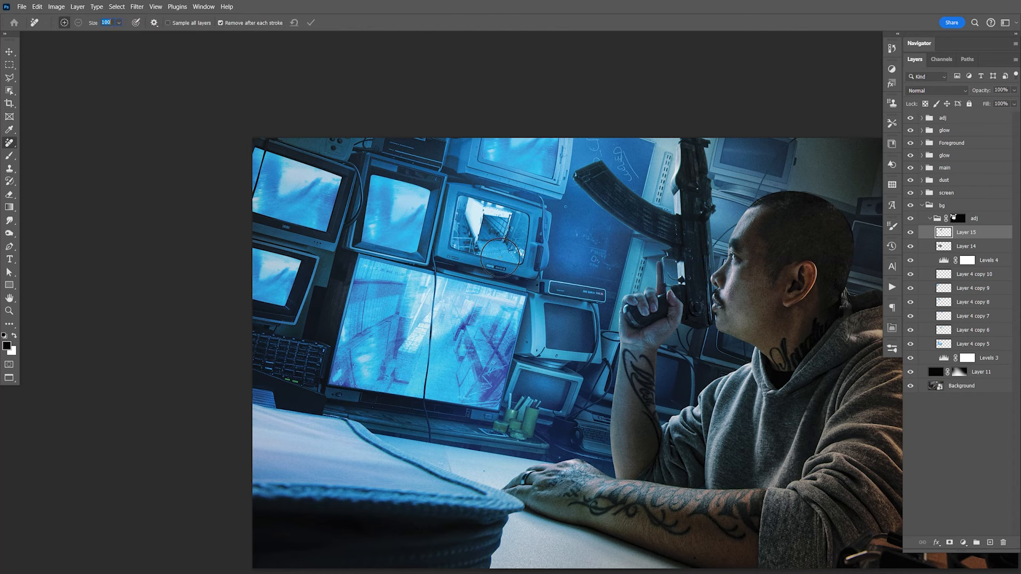
Step: Nudge the truck image slightly left on the CRT screen and set its blend mode to Overlay
{"action": "left_click", "coordinate": [9, 51]}
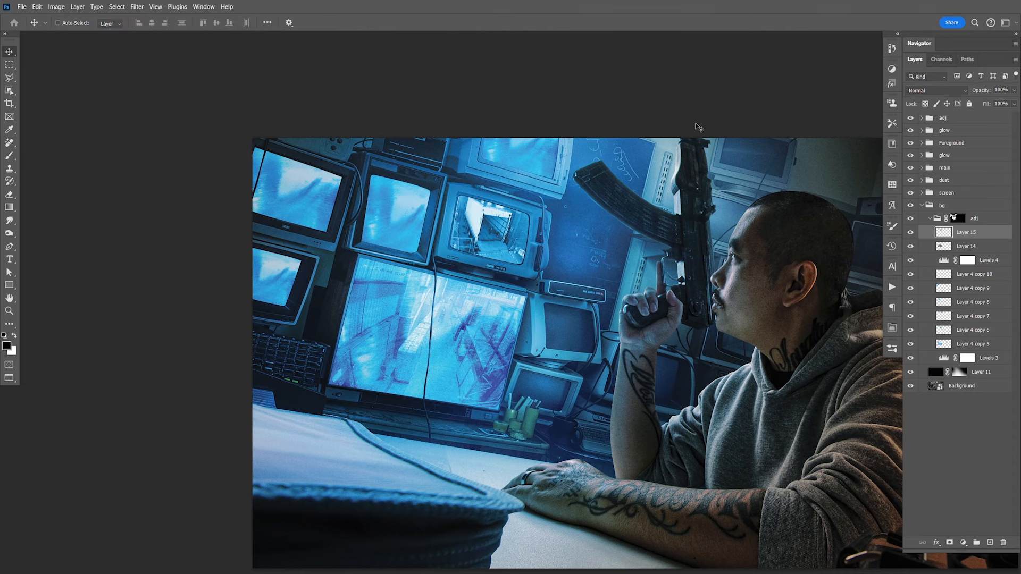
{"action": "key", "text": "Left"}
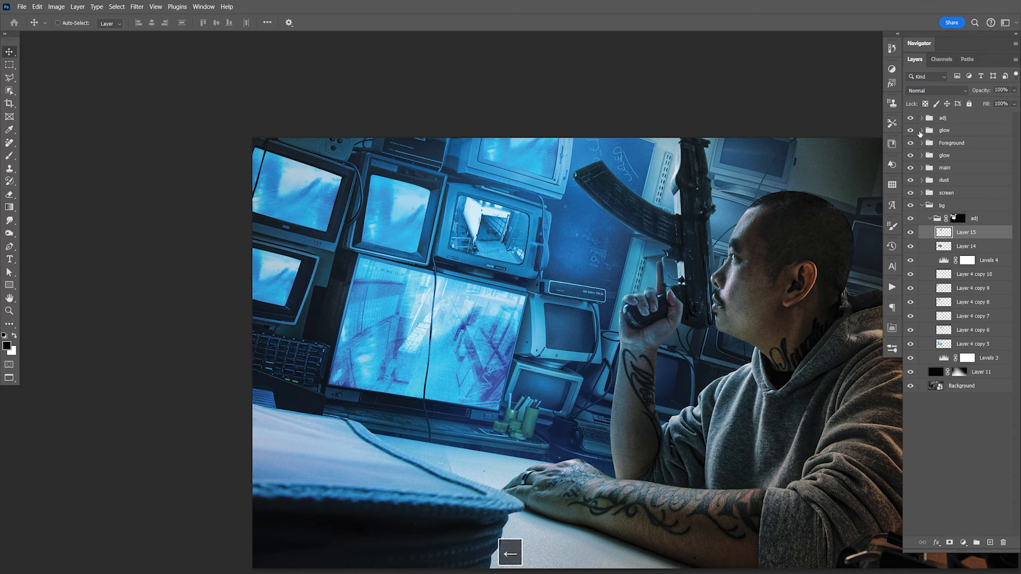
{"action": "left_click", "coordinate": [935, 93]}
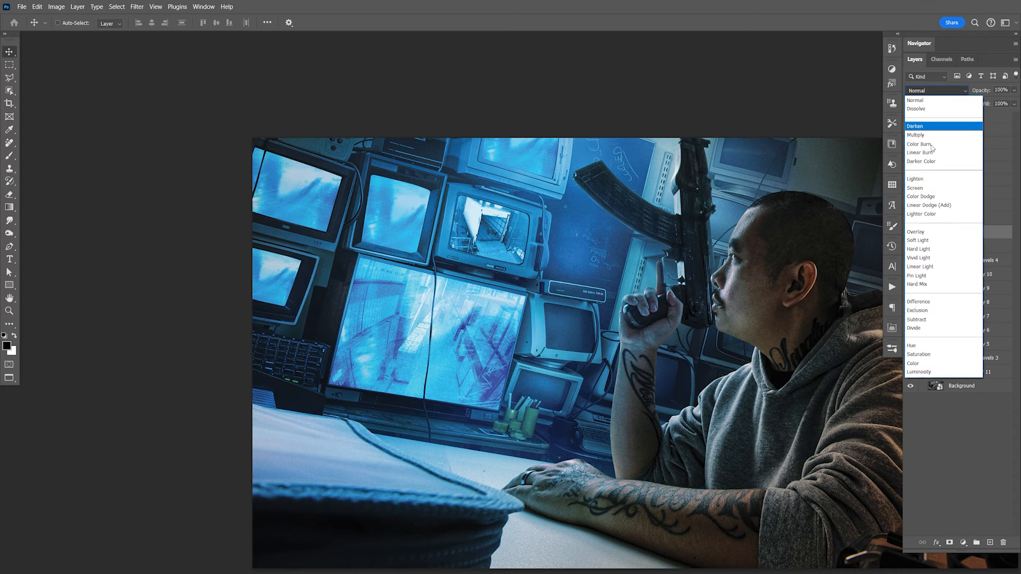
{"action": "left_click", "coordinate": [931, 234]}
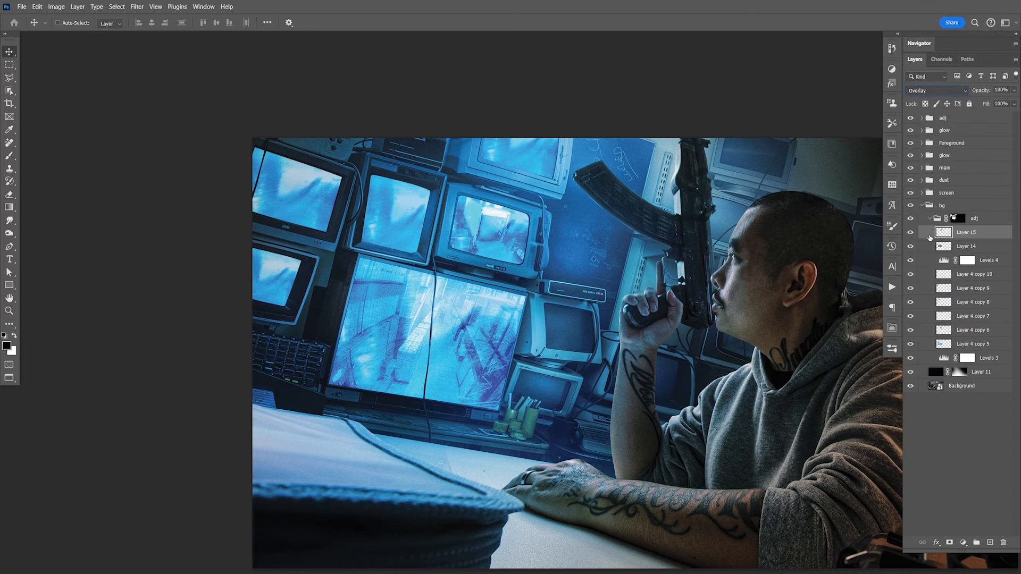
Step: Try reapplying the last Filter Gallery effect to the truck layer with its previous settings
{"action": "left_click", "coordinate": [136, 6]}
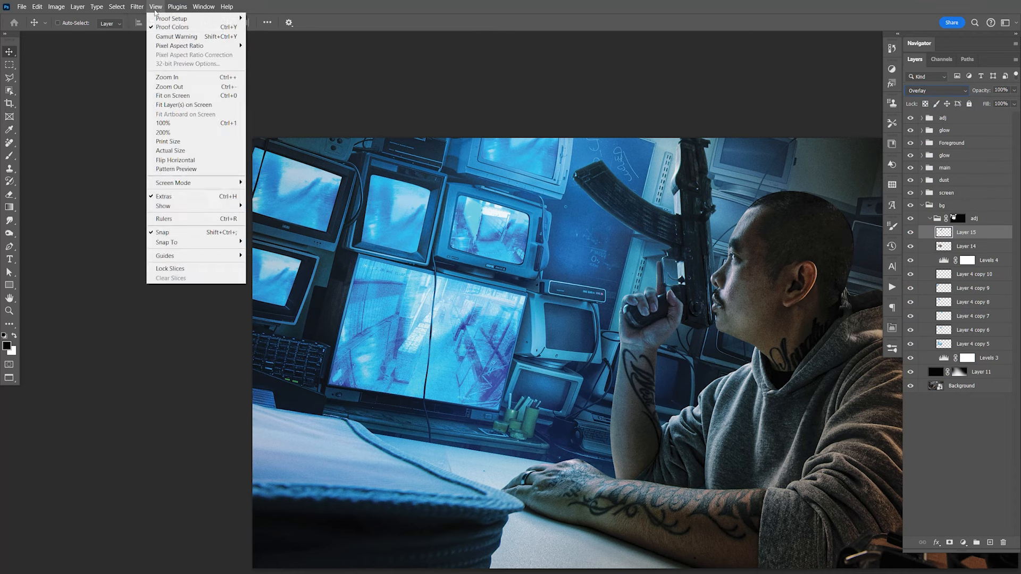
{"action": "left_click", "coordinate": [142, 20]}
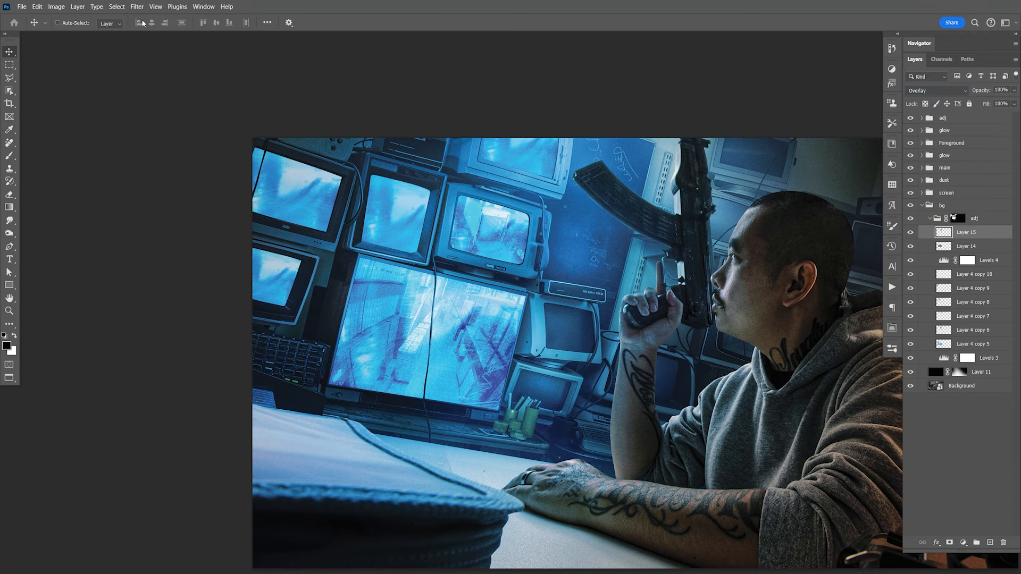
{"action": "key", "text": "ctrl+z"}
Step: Apply a Film Grain filter with Grain 2 to the truck layer and save the document
{"action": "left_click_drag", "start_coordinate": [536, 269], "coordinate": [545, 276]}
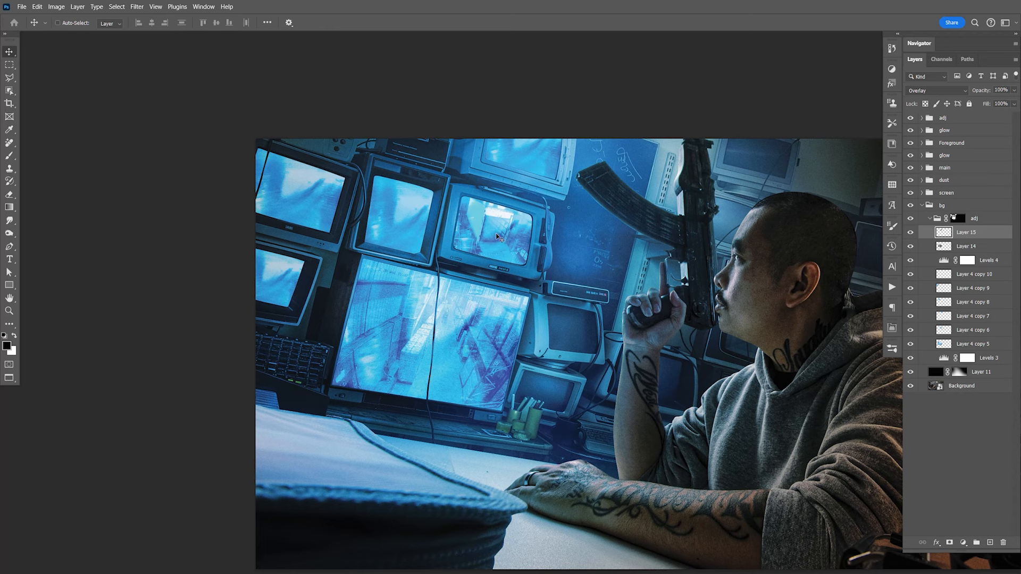
{"action": "left_click", "coordinate": [137, 6]}
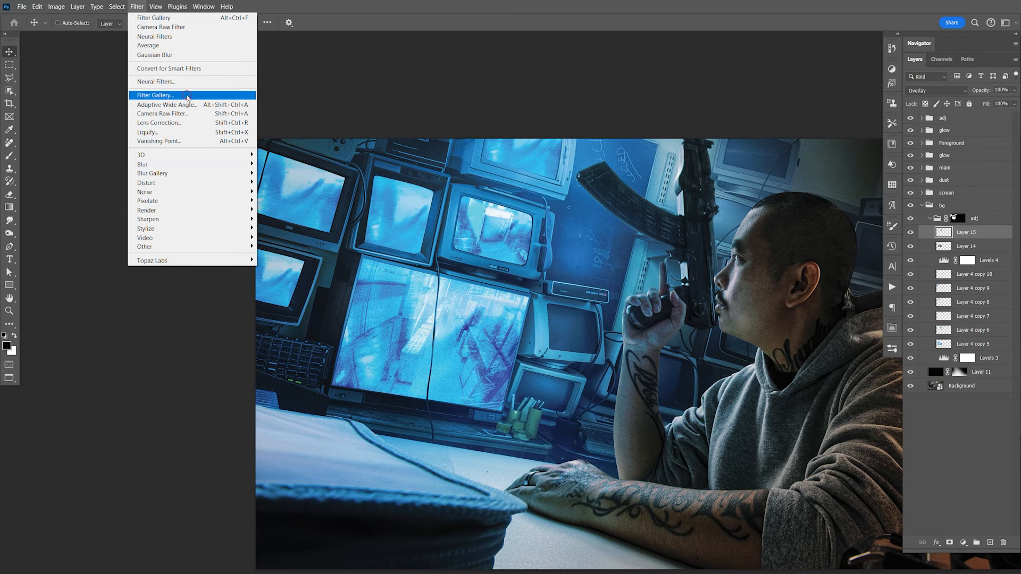
{"action": "left_click", "coordinate": [188, 95]}
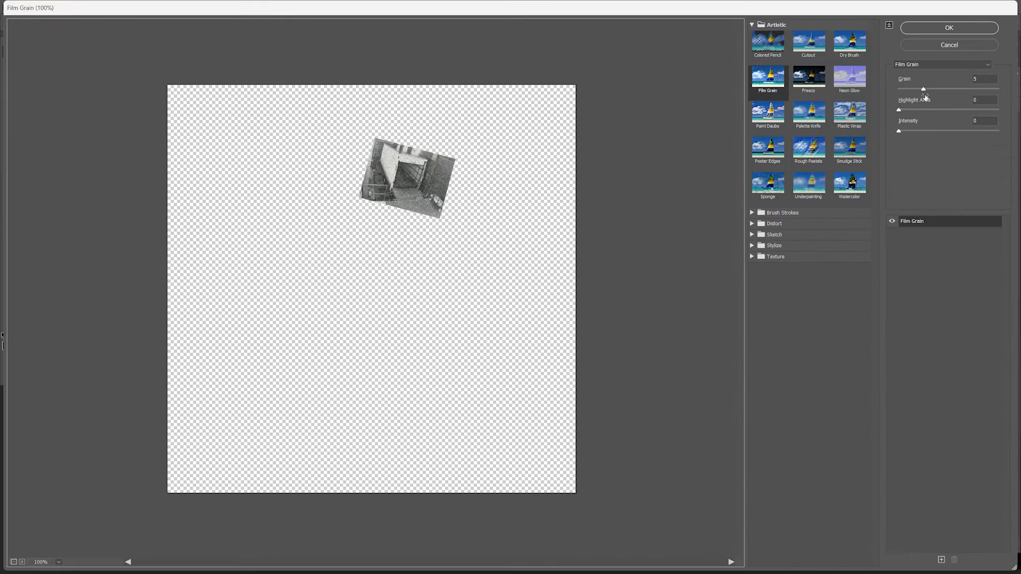
{"action": "left_click_drag", "start_coordinate": [923, 89], "coordinate": [885, 88]}
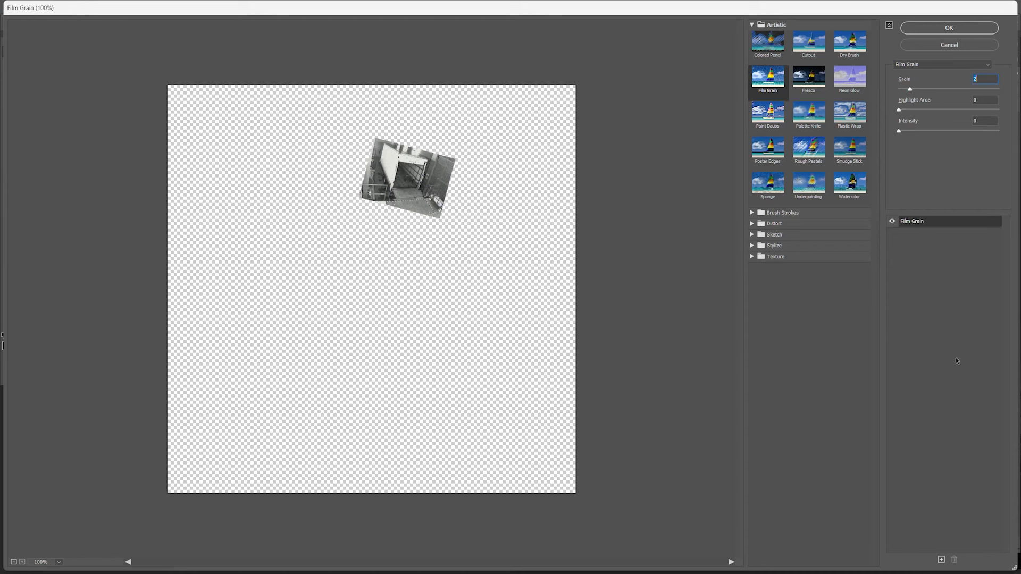
{"action": "left_click", "coordinate": [950, 30]}
{"action": "key", "text": "ctrl+s"}
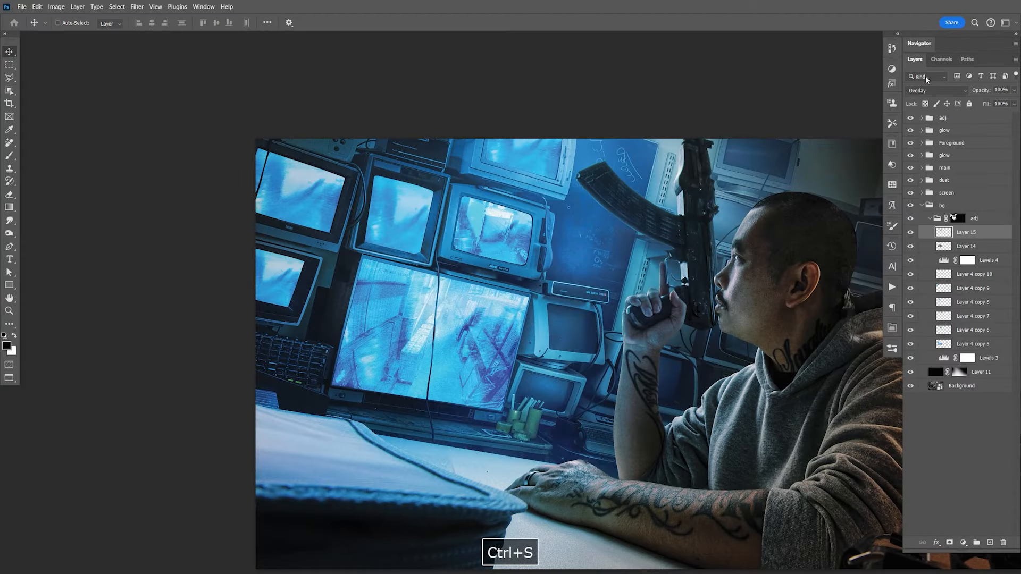
Step: Switch to Bridge, open cctv 4.jpg from the Stock Photos folder, copy the whole image, and close its document
{"action": "key", "text": "alt+Tab"}
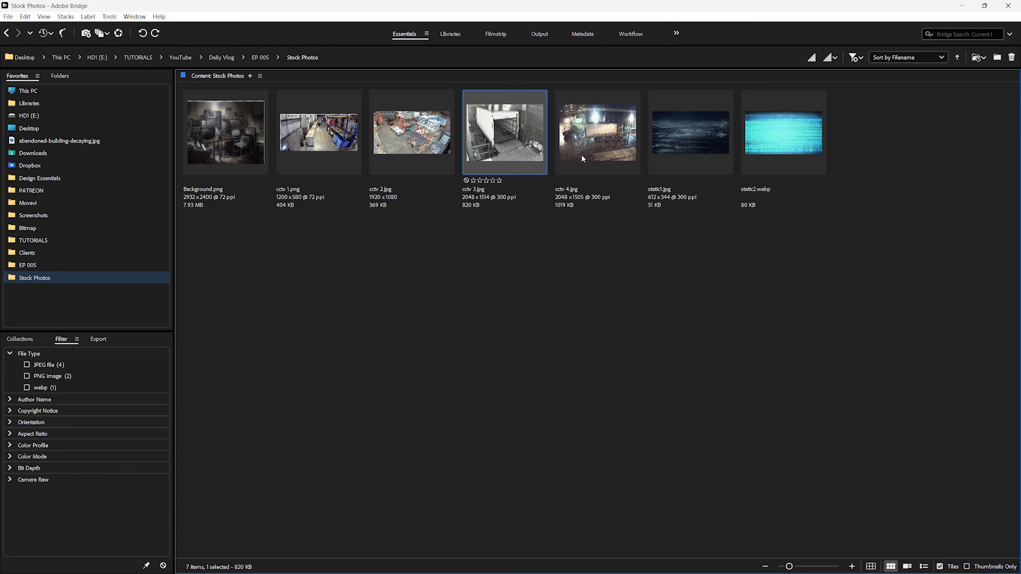
{"action": "left_click", "coordinate": [599, 150]}
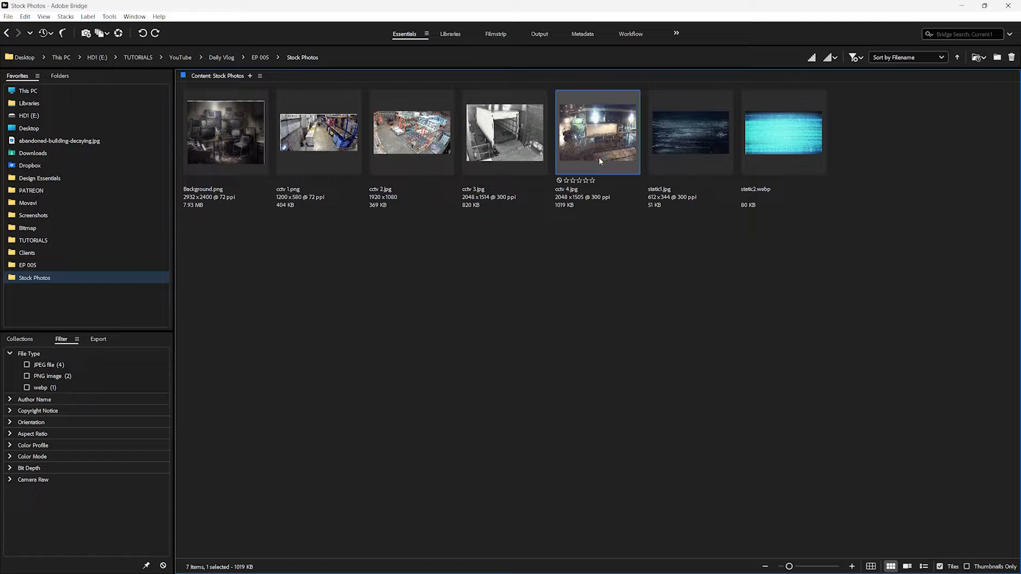
{"action": "key", "text": "ctrl+a"}
{"action": "key", "text": "ctrl+c"}
{"action": "key", "text": "ctrl+w"}
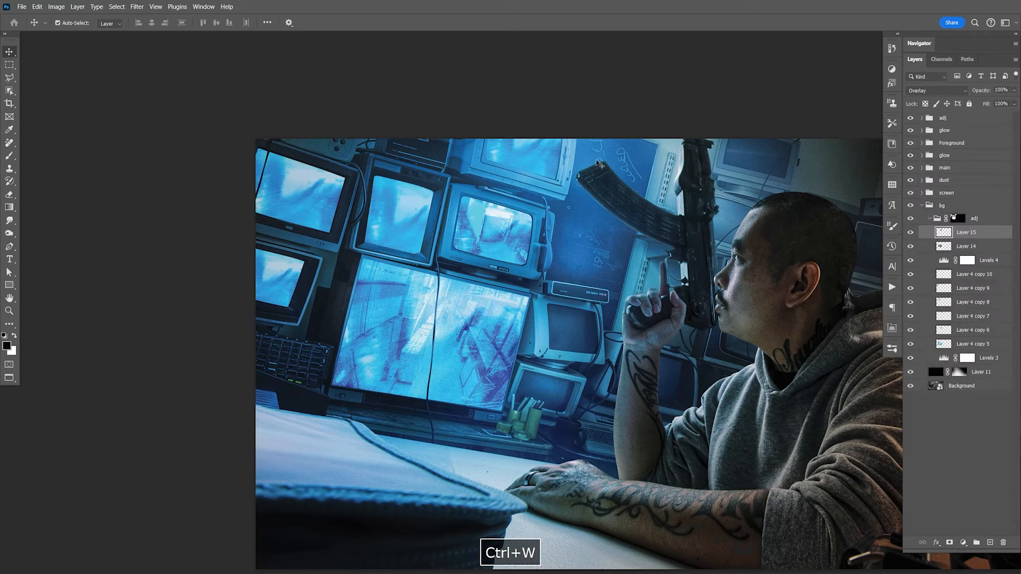
Step: Paste the cctv 4 image and scale it to about 190 × 195 px, rotated about 12°, over the CRT screen beside the truck monitor
{"action": "key", "text": "ctrl+v"}
{"action": "key", "text": "ctrl+t"}
{"action": "left_click_drag", "start_coordinate": [255, 139], "coordinate": [639, 388]}
{"action": "left_click_drag", "start_coordinate": [672, 443], "coordinate": [476, 193]}
{"action": "left_click_drag", "start_coordinate": [426, 224], "coordinate": [389, 252]}
{"action": "left_click_drag", "start_coordinate": [366, 168], "coordinate": [371, 168]}
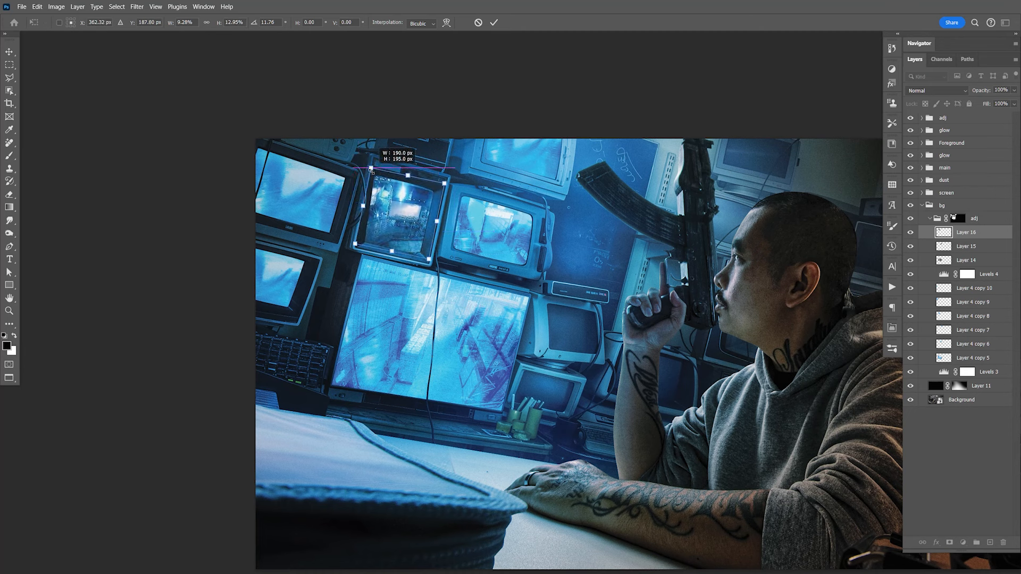
{"action": "left_click_drag", "start_coordinate": [437, 220], "coordinate": [436, 220]}
{"action": "key", "text": "Return"}
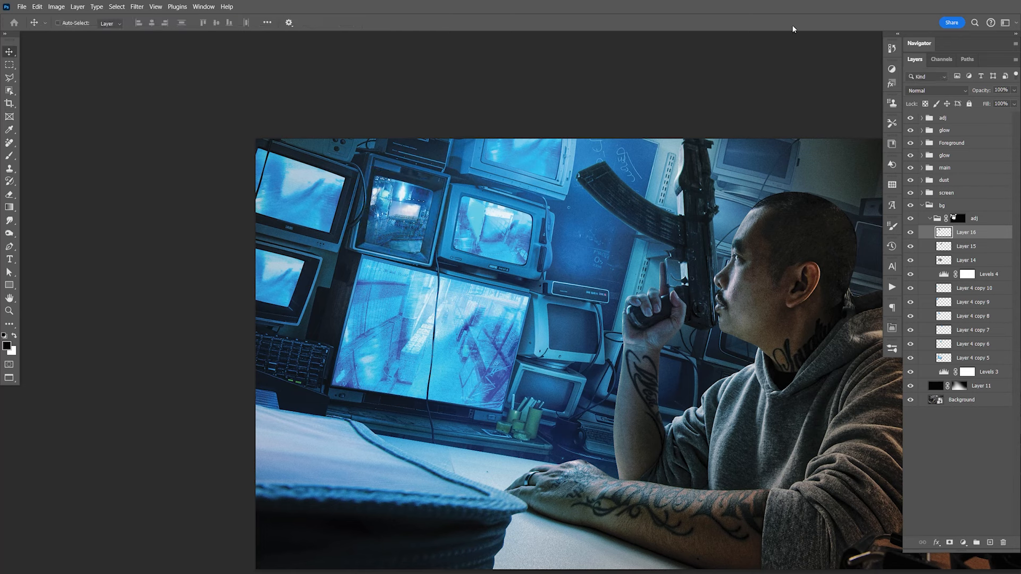
Step: Set the cctv 4 layer's blend mode to Overlay, reapply the last filter to it, and save the document
{"action": "left_click", "coordinate": [935, 91]}
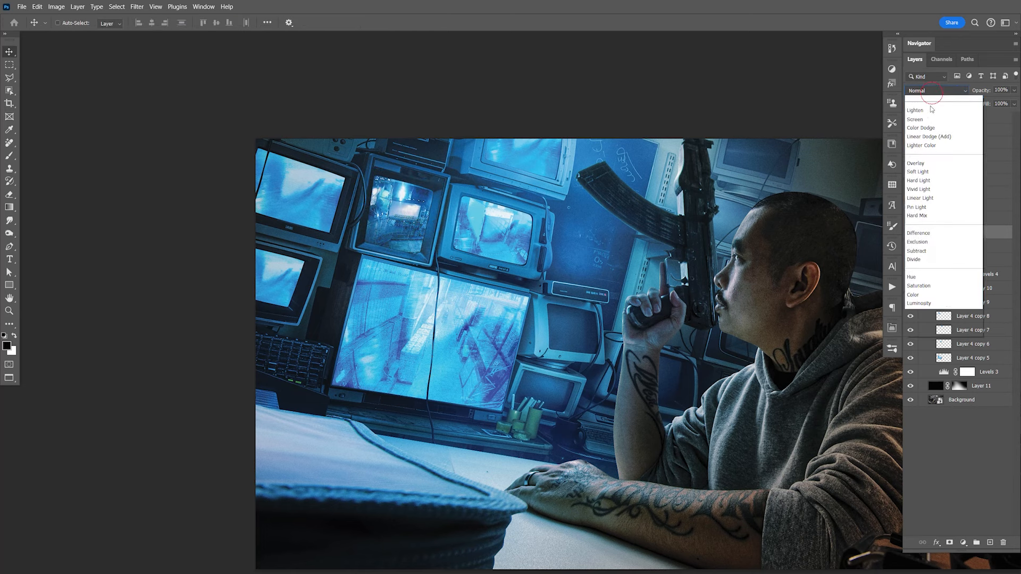
{"action": "left_click", "coordinate": [914, 231]}
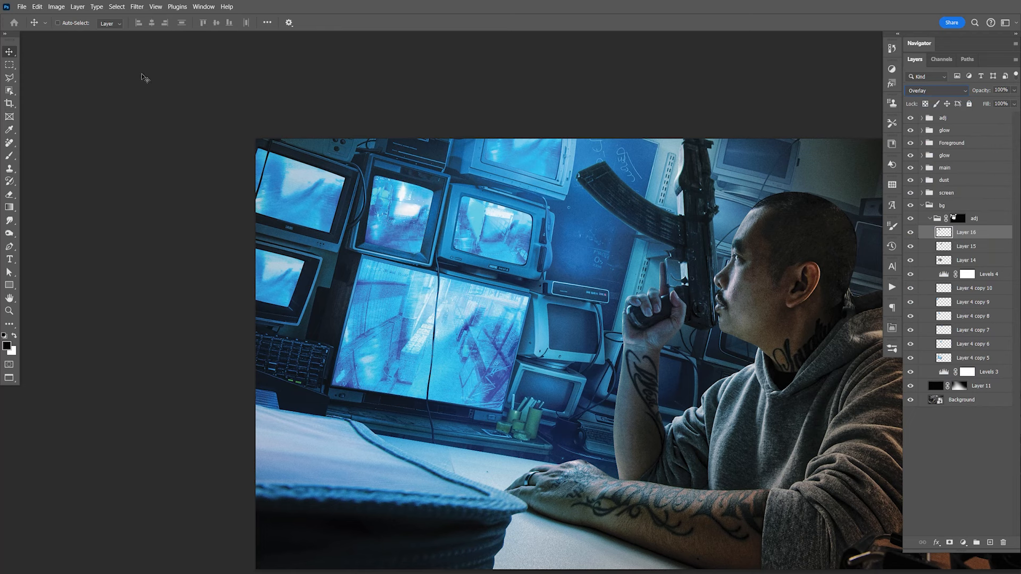
{"action": "left_click", "coordinate": [137, 6]}
{"action": "mouse_move", "coordinate": [155, 6]}
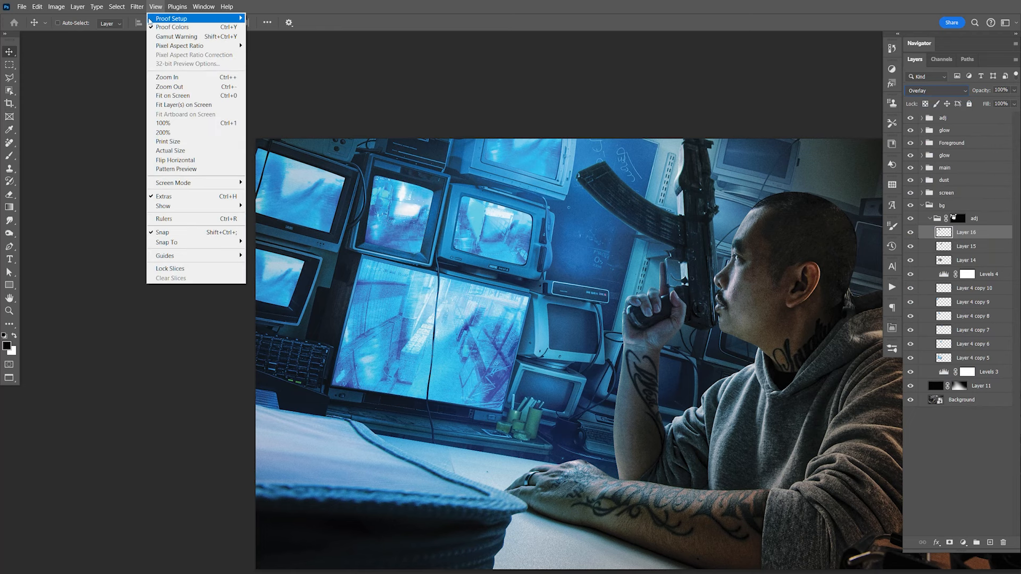
{"action": "left_click", "coordinate": [139, 20]}
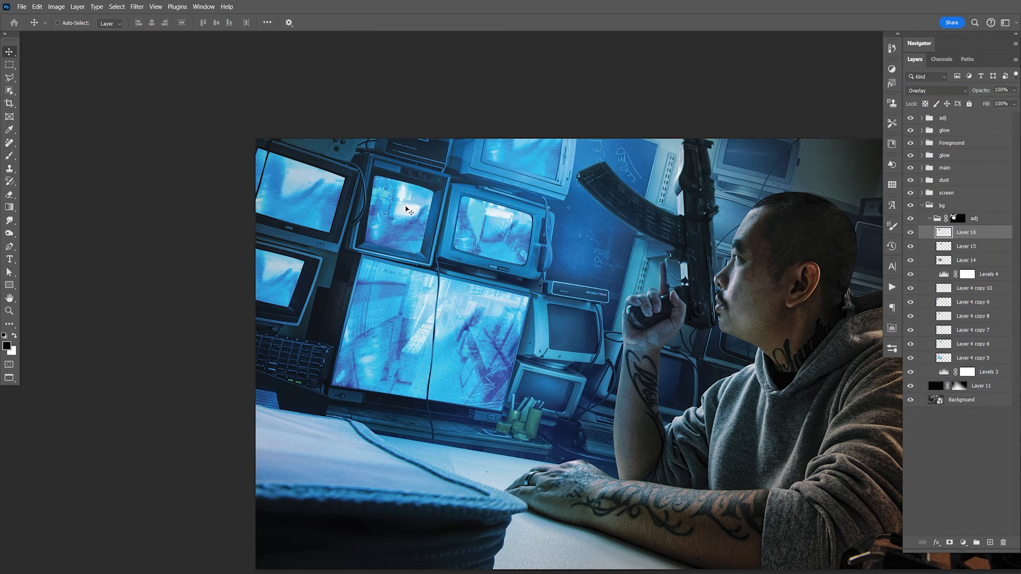
{"action": "key", "text": "ctrl+s"}
Step: Duplicate Layer 16 and Layer 14 to strengthen the footage on their screens
{"action": "key", "text": "space"}
{"action": "left_click_drag", "start_coordinate": [406, 210], "coordinate": [500, 214]}
{"action": "left_click_drag", "start_coordinate": [637, 360], "coordinate": [618, 338]}
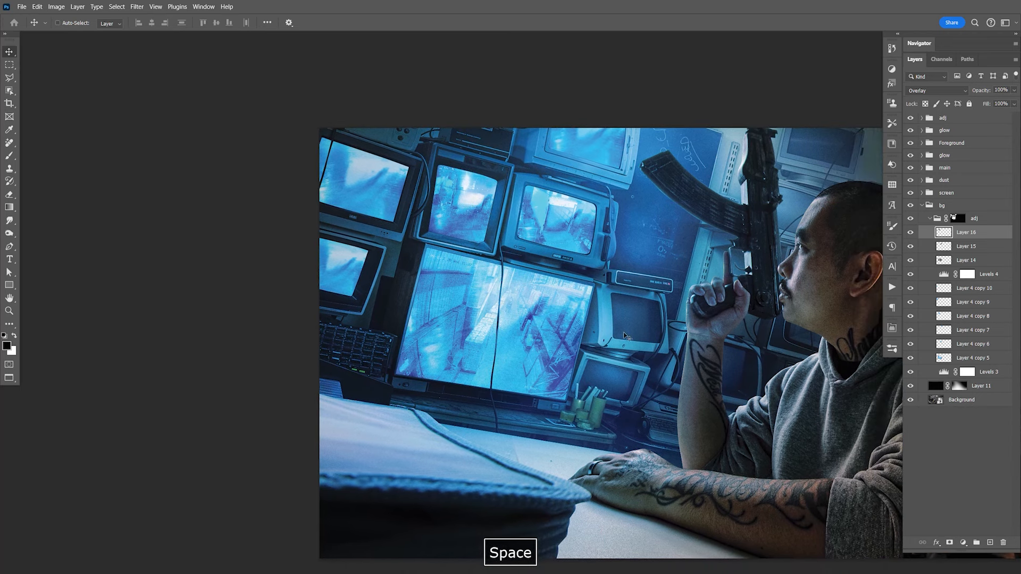
{"action": "key", "text": "ctrl+j"}
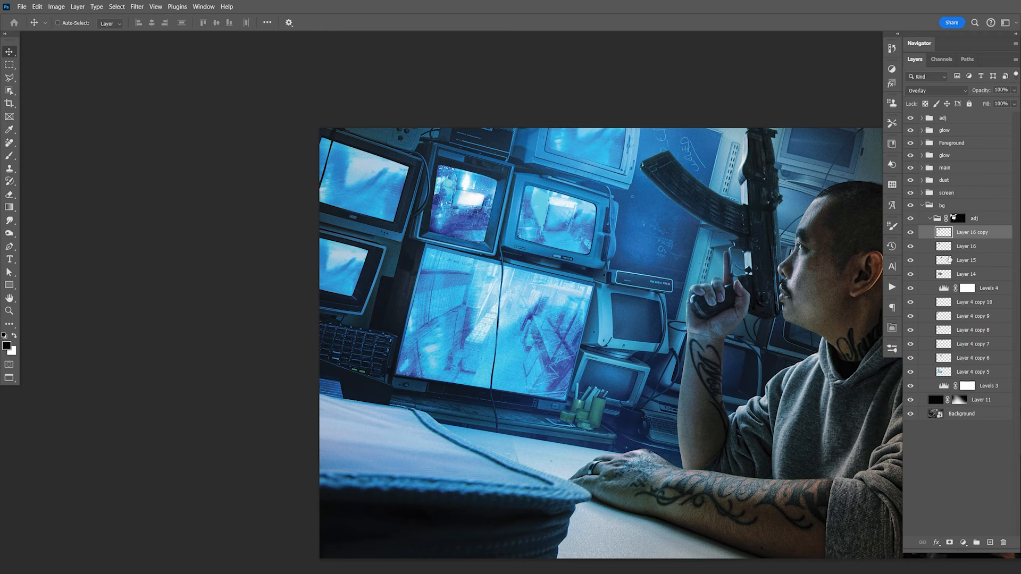
{"action": "left_click", "coordinate": [967, 275]}
{"action": "key", "text": "ctrl+j"}
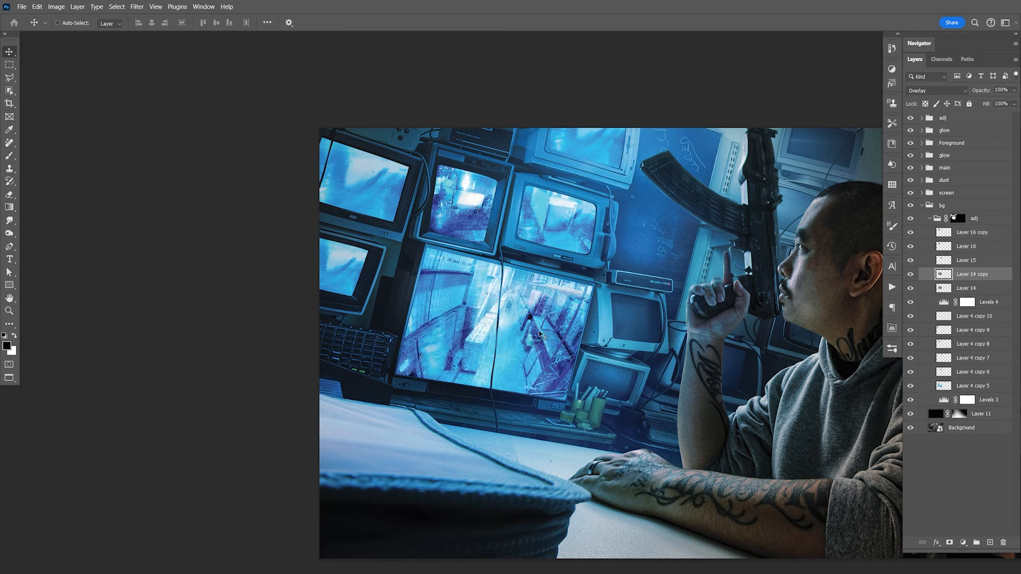
Step: Lower the opacity of Layer 14 copy and set the opacity of Layer 16 copy to 26%
{"action": "left_click", "coordinate": [1014, 90]}
{"action": "left_click_drag", "start_coordinate": [1013, 101], "coordinate": [978, 104]}
{"action": "left_click", "coordinate": [967, 237]}
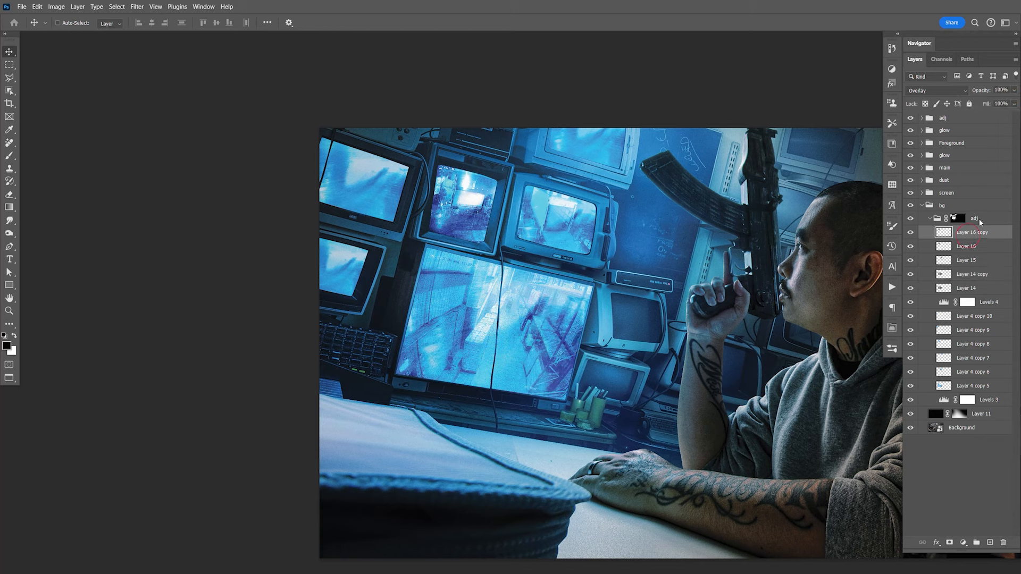
{"action": "left_click", "coordinate": [1013, 90]}
{"action": "left_click_drag", "start_coordinate": [1013, 101], "coordinate": [980, 102]}
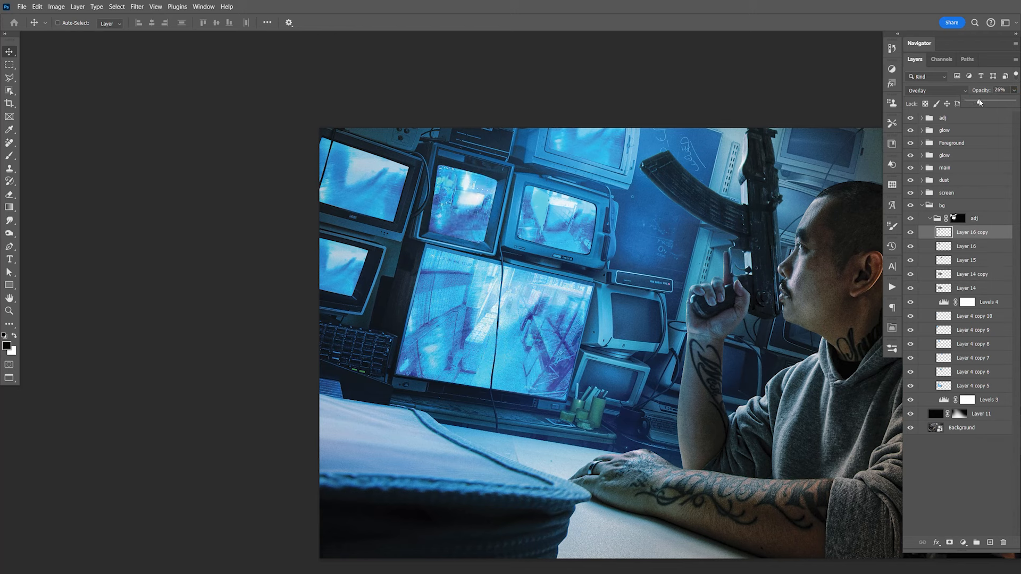
{"action": "left_click", "coordinate": [967, 250]}
{"action": "key", "text": "ctrl+j"}
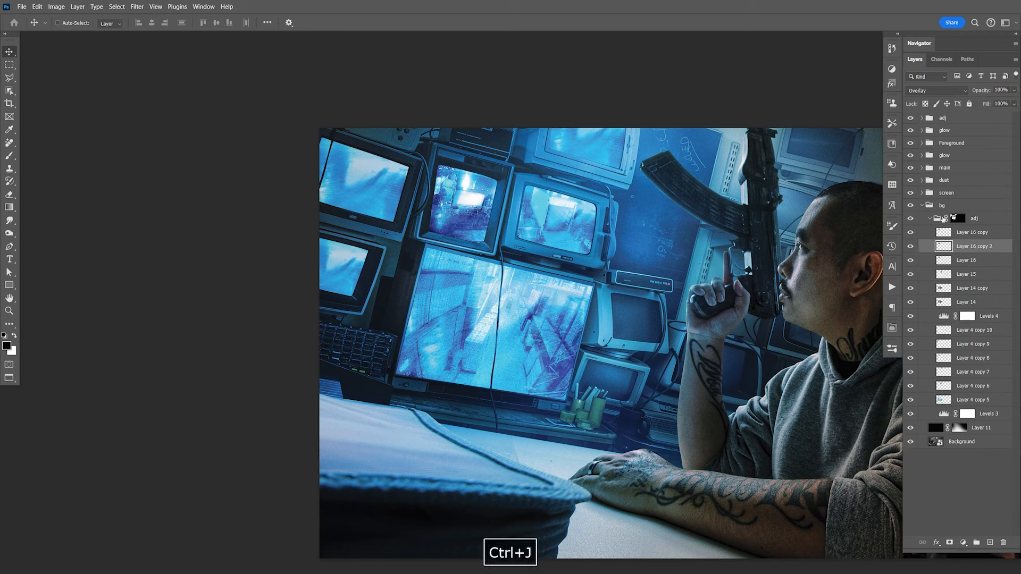
{"action": "key", "text": "ctrl+z"}
Step: Duplicate the truck footage on Layer 15, set the copy's opacity to 27%, and save the document
{"action": "left_click", "coordinate": [968, 265]}
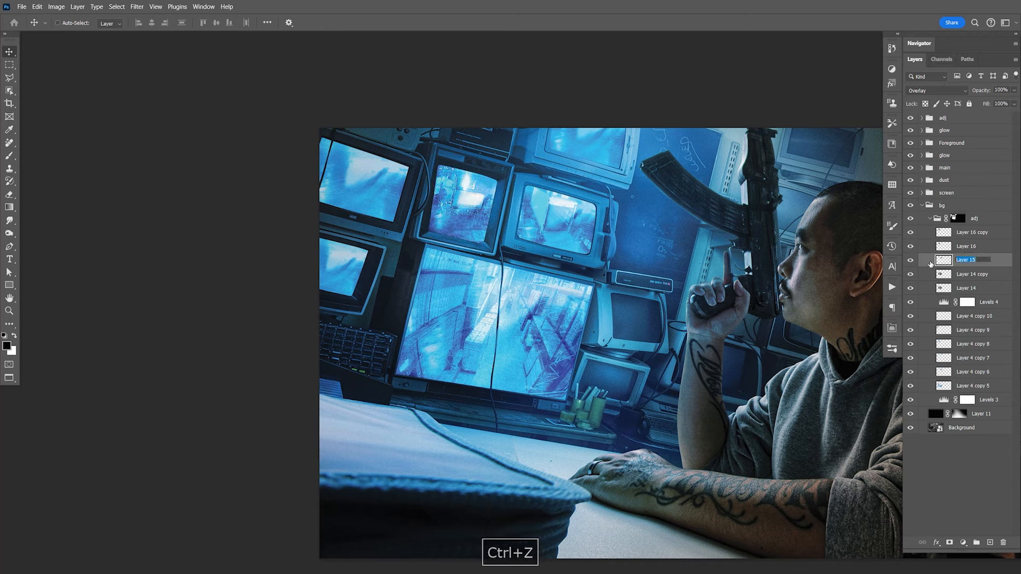
{"action": "left_click", "coordinate": [910, 261]}
{"action": "left_click", "coordinate": [910, 261]}
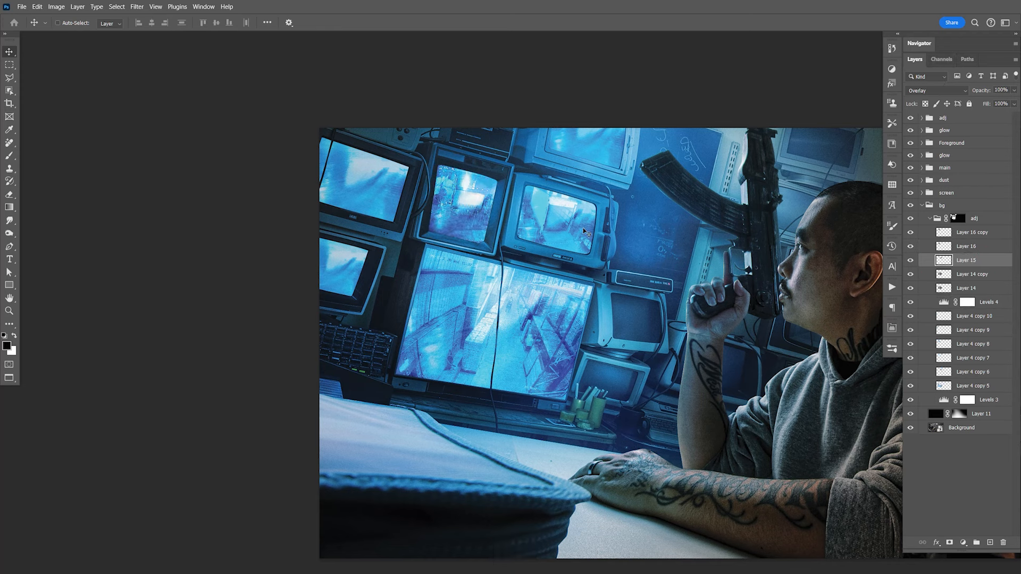
{"action": "key", "text": "ctrl+j"}
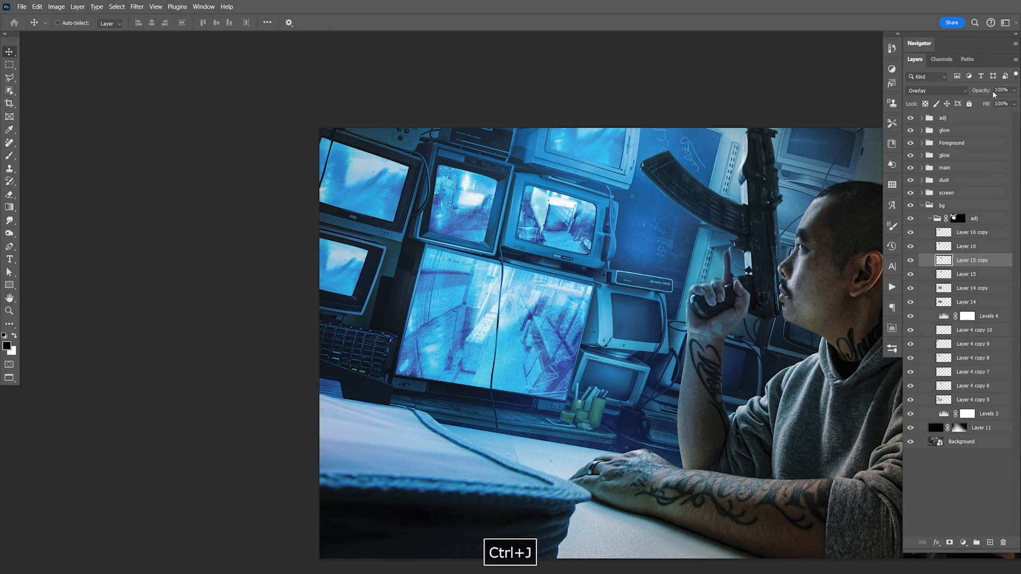
{"action": "left_click", "coordinate": [1014, 89]}
{"action": "left_click_drag", "start_coordinate": [1015, 101], "coordinate": [982, 104]}
{"action": "key", "text": "ctrl+s"}
{"action": "key", "text": "space"}
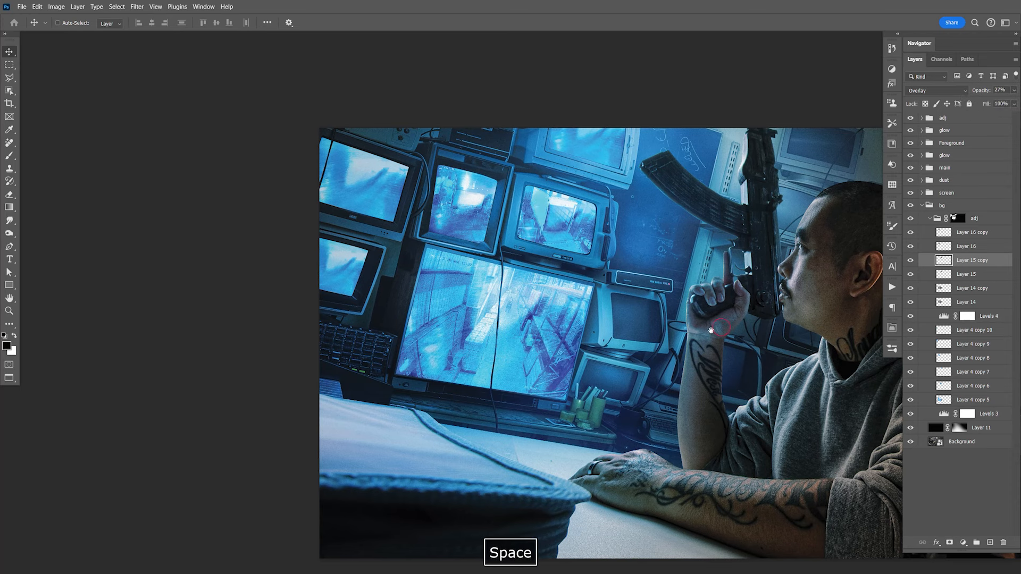
{"action": "left_click_drag", "start_coordinate": [727, 329], "coordinate": [717, 332]}
{"action": "key", "text": "ctrl+s"}
{"action": "key", "text": "space"}
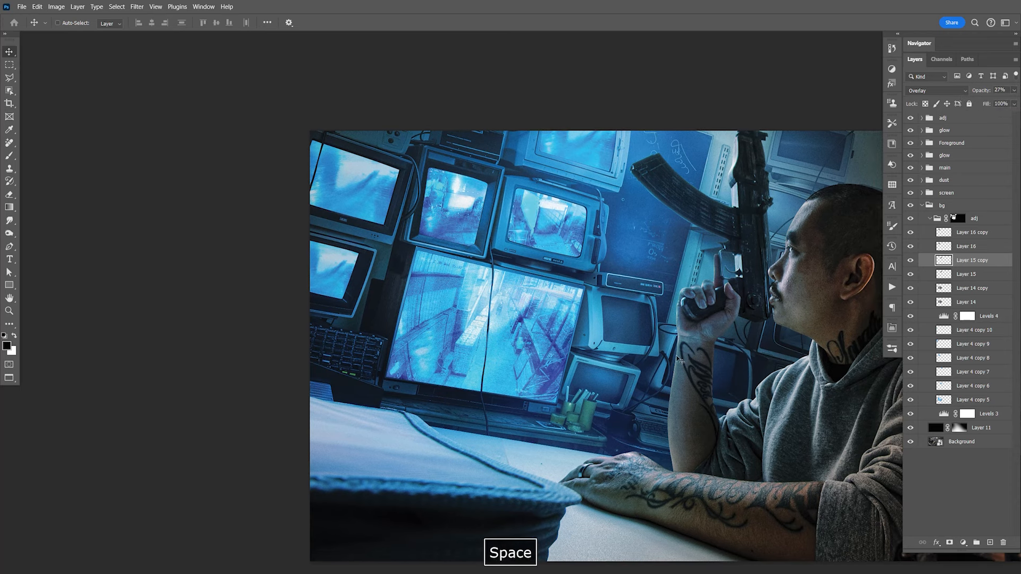
Step: Switch to Bridge, open cctv 2.jpg, copy the whole warehouse image, and close its document
{"action": "key", "text": "alt+Tab"}
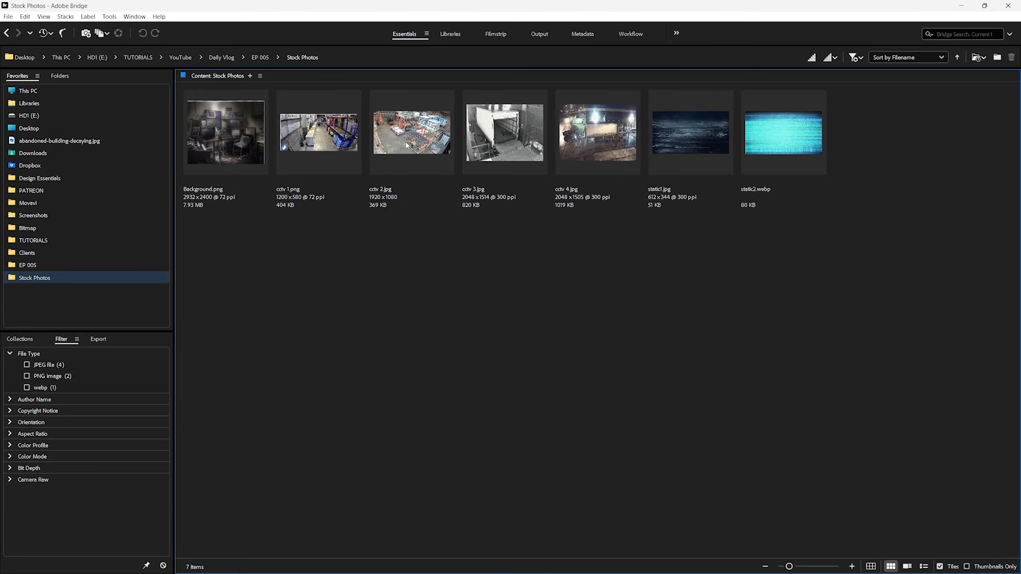
{"action": "left_click", "coordinate": [408, 148]}
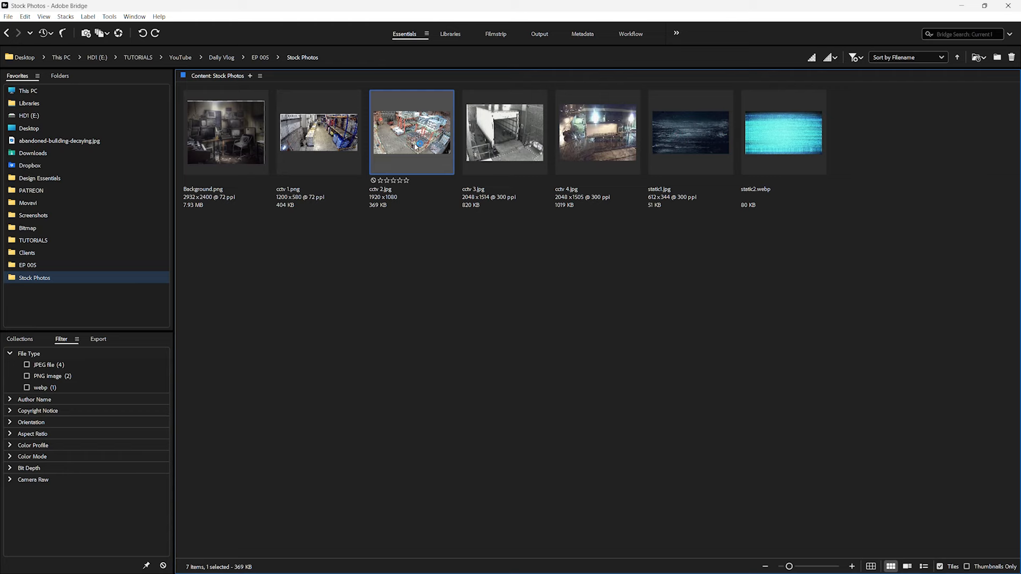
{"action": "double_click", "coordinate": [416, 147]}
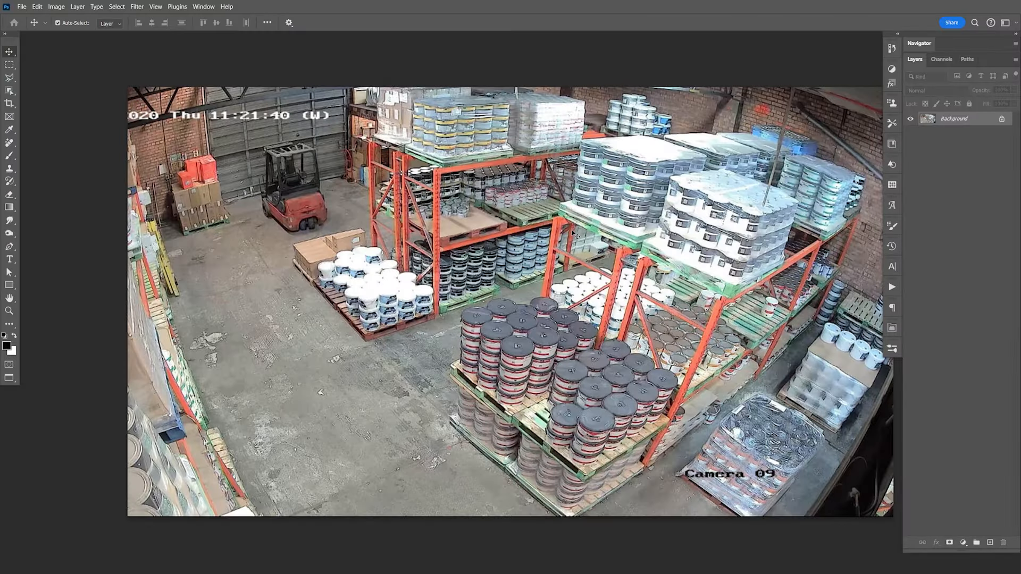
{"action": "key", "text": "ctrl+a"}
{"action": "key", "text": "ctrl+c"}
{"action": "key", "text": "ctrl+w"}
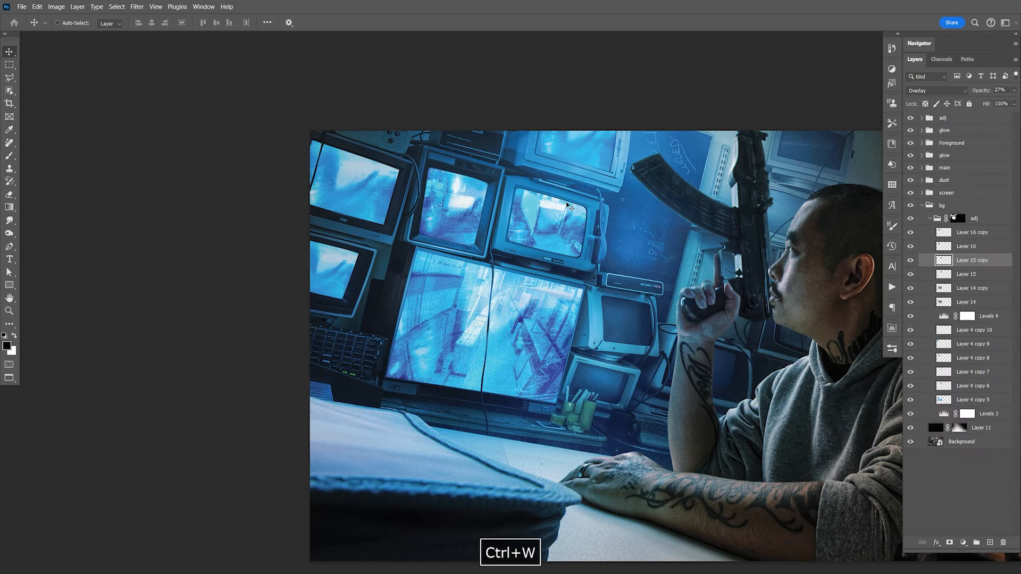
Step: Paste the warehouse image above Layer 16 copy and scale and rotate it to cover the upper-left monitor screen
{"action": "left_click", "coordinate": [980, 239]}
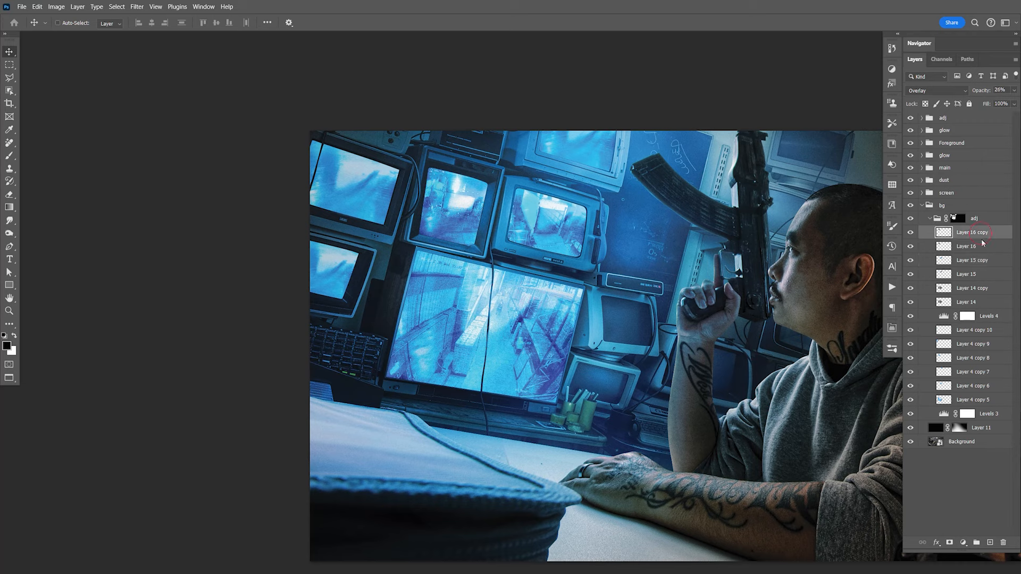
{"action": "key", "text": "ctrl+v"}
{"action": "key", "text": "ctrl+t"}
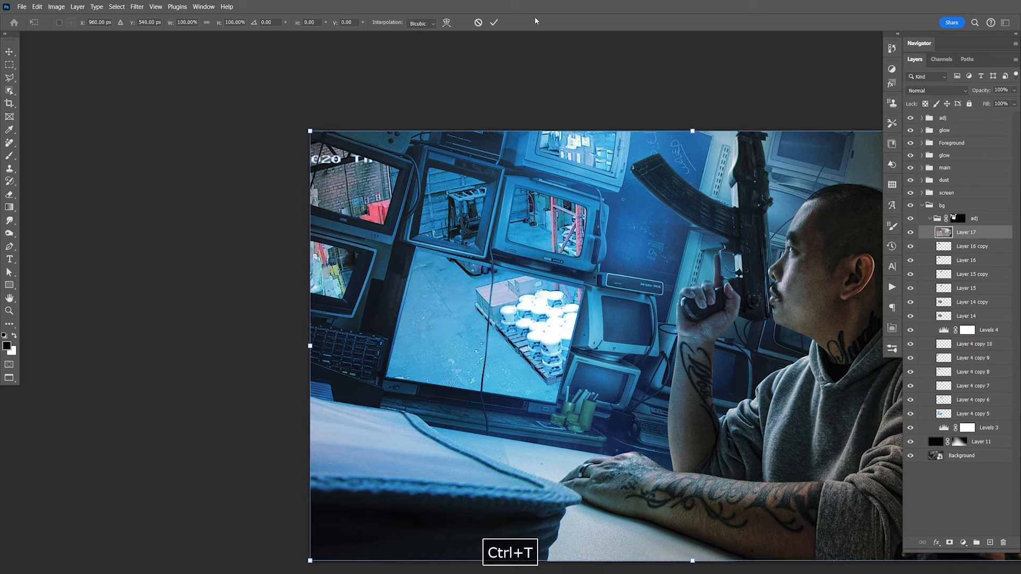
{"action": "left_click_drag", "start_coordinate": [693, 131], "coordinate": [319, 165]}
{"action": "left_click_drag", "start_coordinate": [420, 184], "coordinate": [387, 207]}
{"action": "key", "text": "Return"}
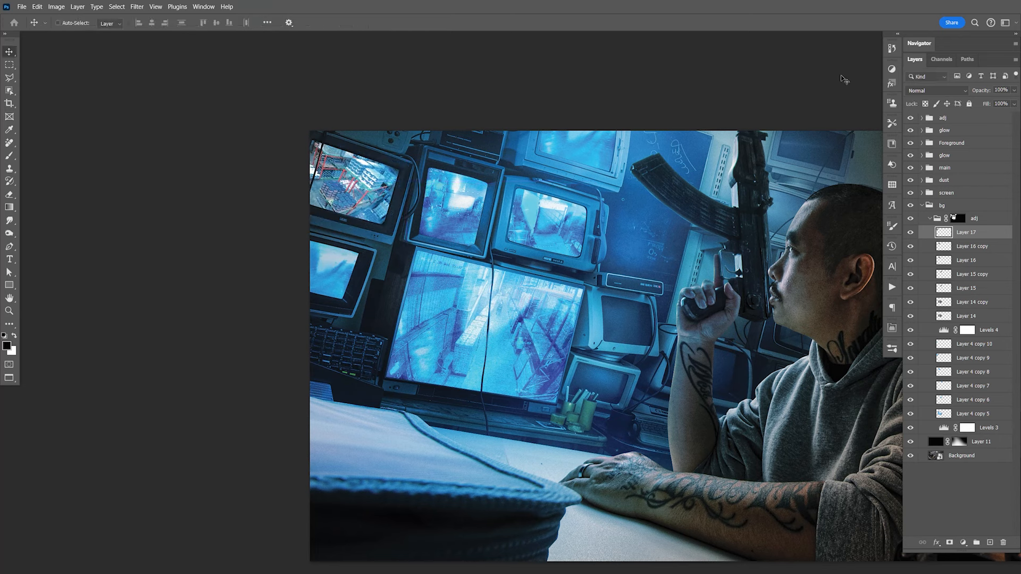
Step: Set the warehouse layer's blend mode to Overlay, adjust it with Hue/Saturation, and reapply the last filter
{"action": "left_click", "coordinate": [939, 90]}
{"action": "left_click", "coordinate": [931, 234]}
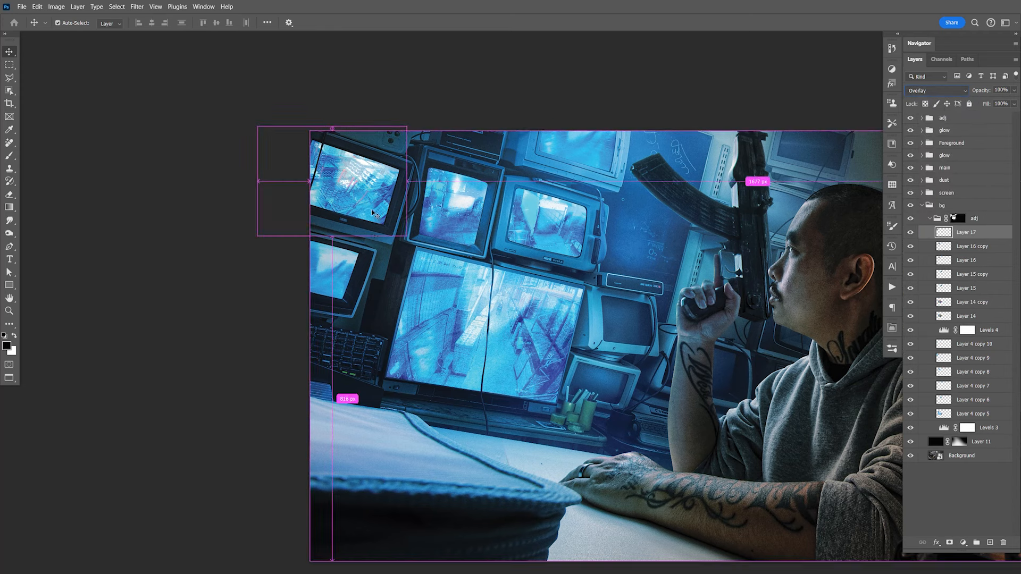
{"action": "key", "text": "ctrl+alt+u"}
{"action": "left_click_drag", "start_coordinate": [722, 230], "coordinate": [667, 230]}
{"action": "left_click", "coordinate": [827, 154]}
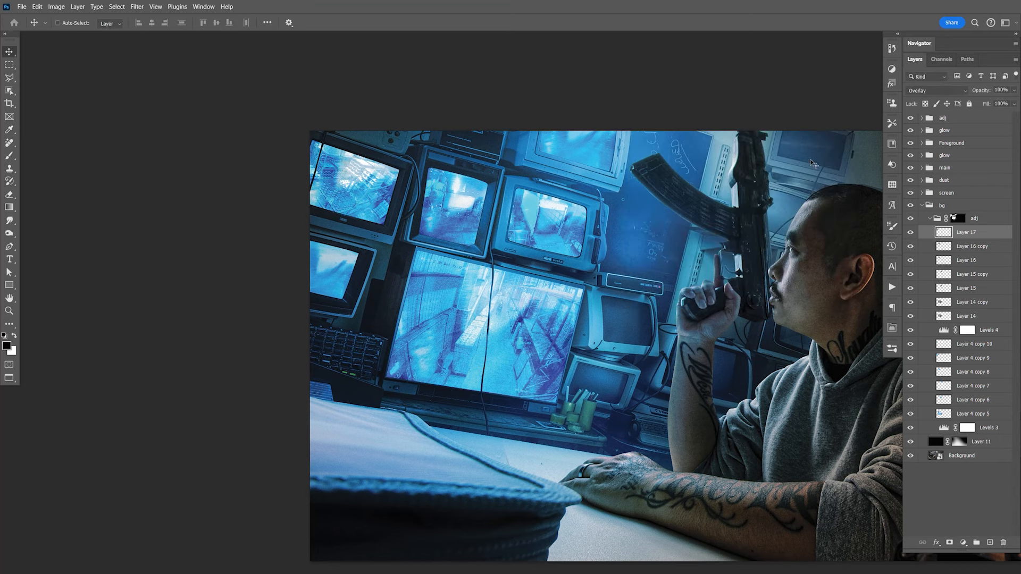
{"action": "left_click", "coordinate": [133, 8]}
{"action": "left_click", "coordinate": [149, 19]}
Step: Duplicate the warehouse layer, set the copy's opacity to 23%, and save the document
{"action": "key", "text": "ctrl+j"}
{"action": "left_click", "coordinate": [1014, 90]}
{"action": "left_click_drag", "start_coordinate": [1013, 101], "coordinate": [974, 105]}
{"action": "key", "text": "ctrl+s"}
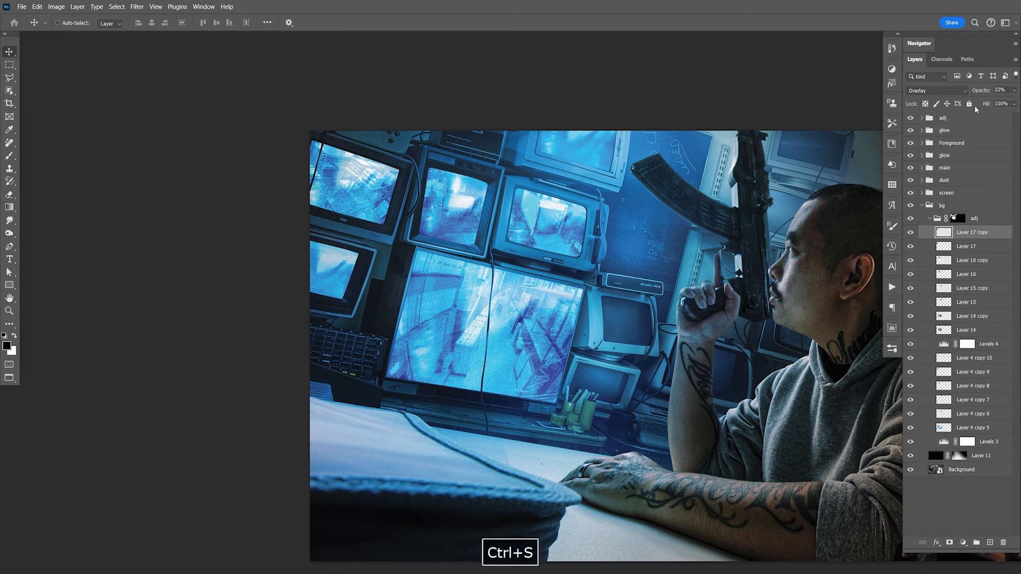
Step: Duplicate both warehouse layers together and move the copies down onto the lower-left monitor screen
{"action": "left_click", "coordinate": [977, 248], "text": "shift"}
{"action": "key", "text": "ctrl+j"}
{"action": "left_click_drag", "start_coordinate": [352, 155], "coordinate": [384, 278]}
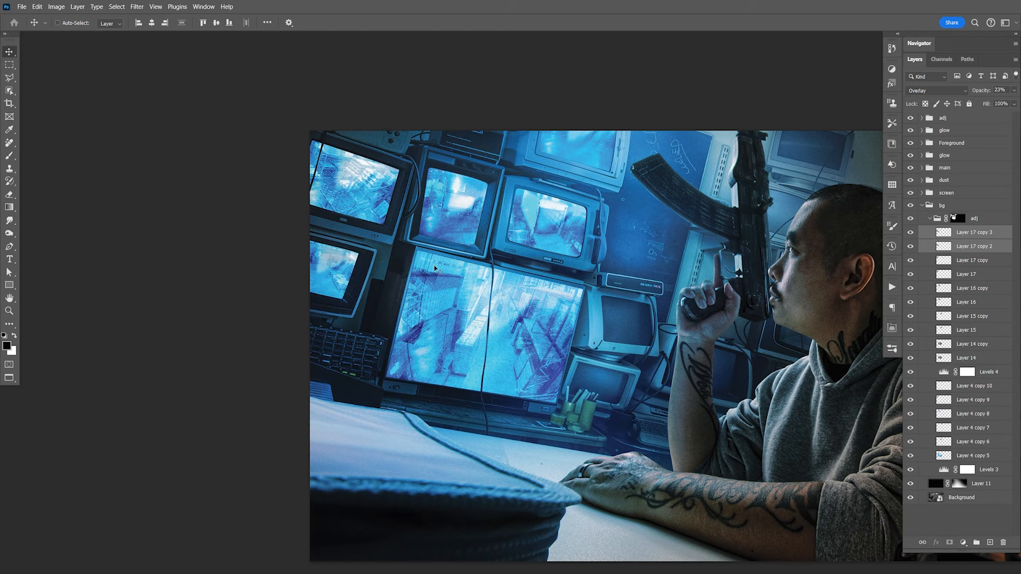
Step: Group the two selected warehouse copies and add a white layer mask to the group
{"action": "left_click", "coordinate": [976, 542]}
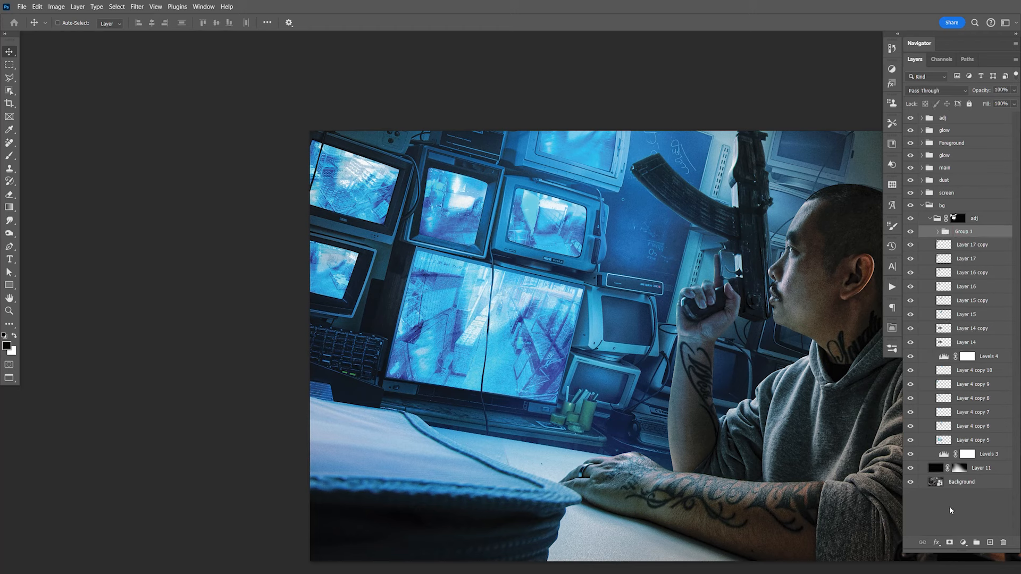
{"action": "left_click", "coordinate": [949, 542]}
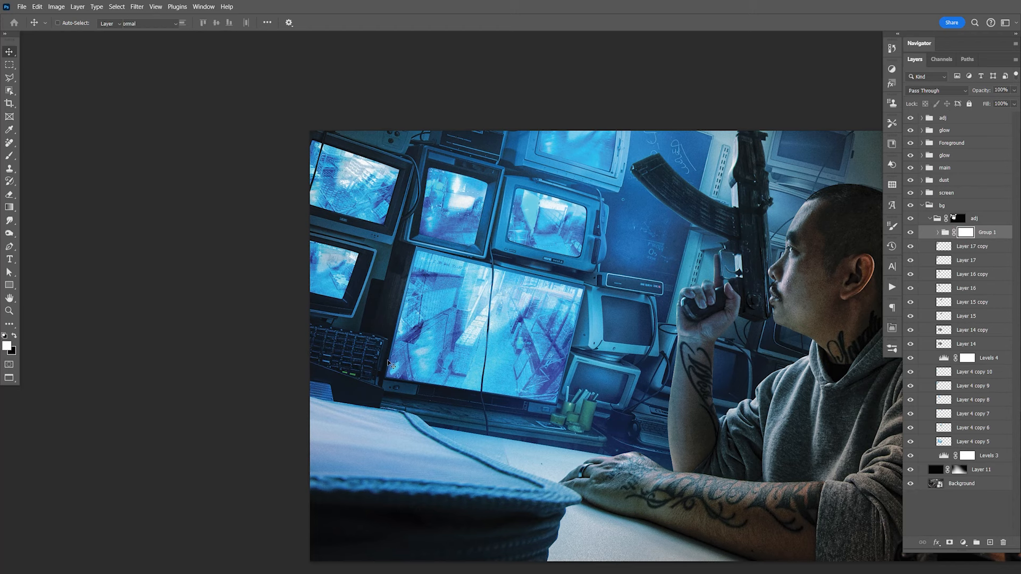
{"action": "key", "text": "x"}
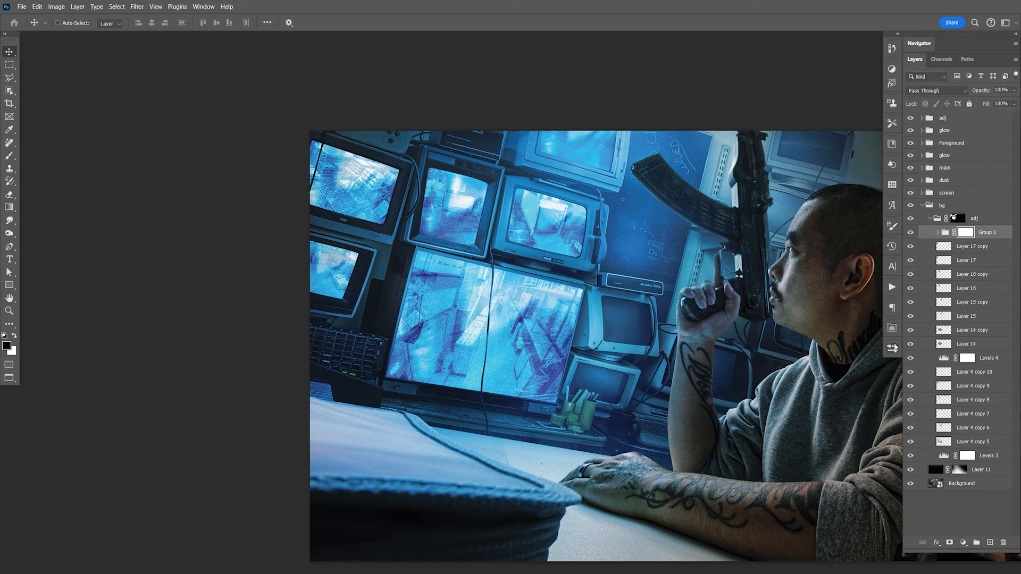
Step: Paint black on the group's mask over the large monitor's left half with a soft 90 px brush, and save the document
{"action": "left_click", "coordinate": [892, 349]}
{"action": "left_click", "coordinate": [710, 155]}
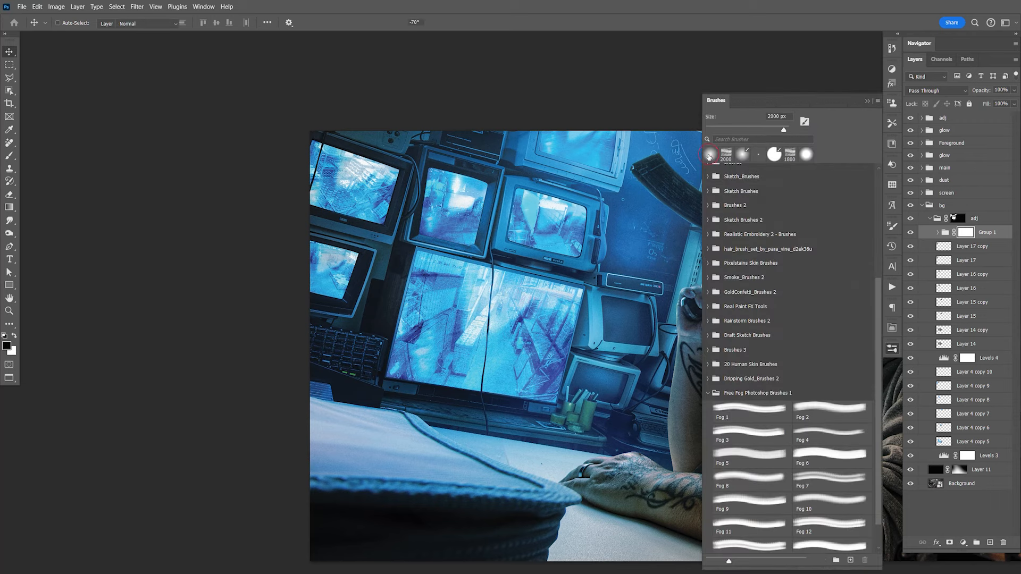
{"action": "left_click", "coordinate": [892, 348]}
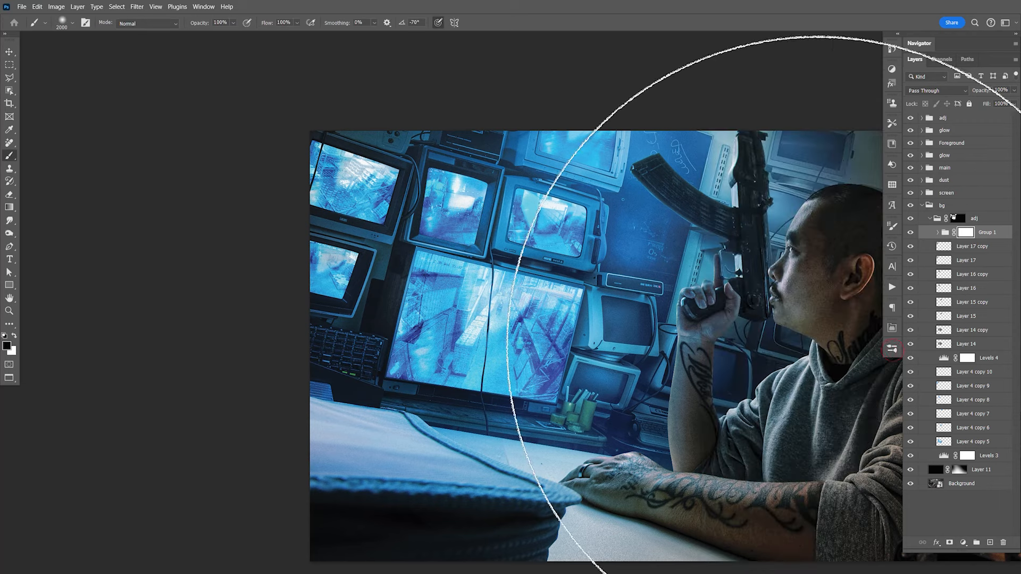
{"action": "key", "text": "["}
{"action": "key", "text": "["}
{"action": "key", "text": "["}
{"action": "key", "text": "["}
{"action": "key", "text": "["}
{"action": "key", "text": "["}
{"action": "key", "text": "["}
{"action": "key", "text": "["}
{"action": "key", "text": "["}
{"action": "key", "text": "["}
{"action": "key", "text": "["}
{"action": "key", "text": "["}
{"action": "key", "text": "["}
{"action": "key", "text": "["}
{"action": "key", "text": "["}
{"action": "key", "text": "["}
{"action": "key", "text": "["}
{"action": "key", "text": "["}
{"action": "key", "text": "["}
{"action": "key", "text": "["}
{"action": "key", "text": "["}
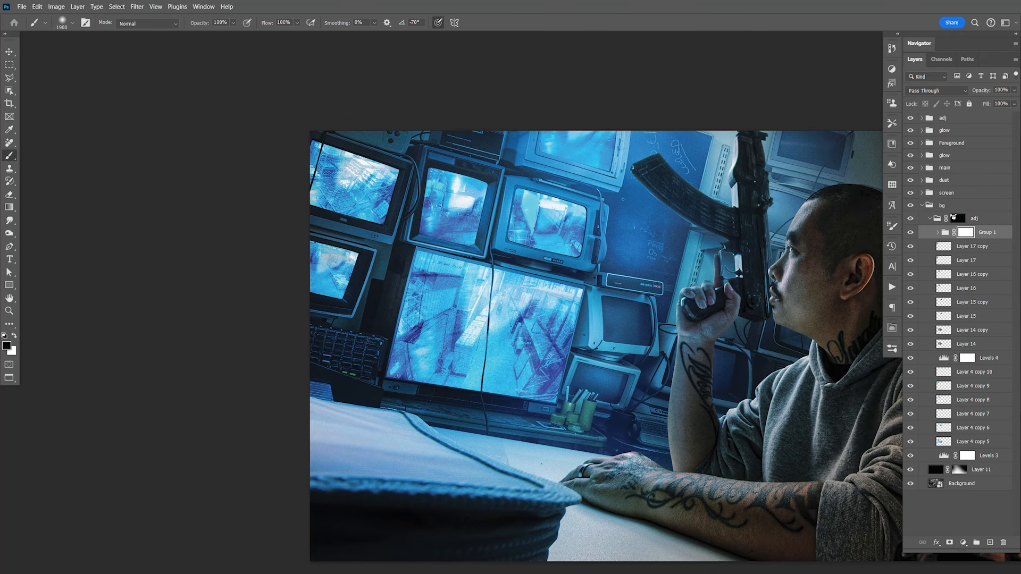
{"action": "left_click_drag", "start_coordinate": [429, 266], "coordinate": [413, 331]}
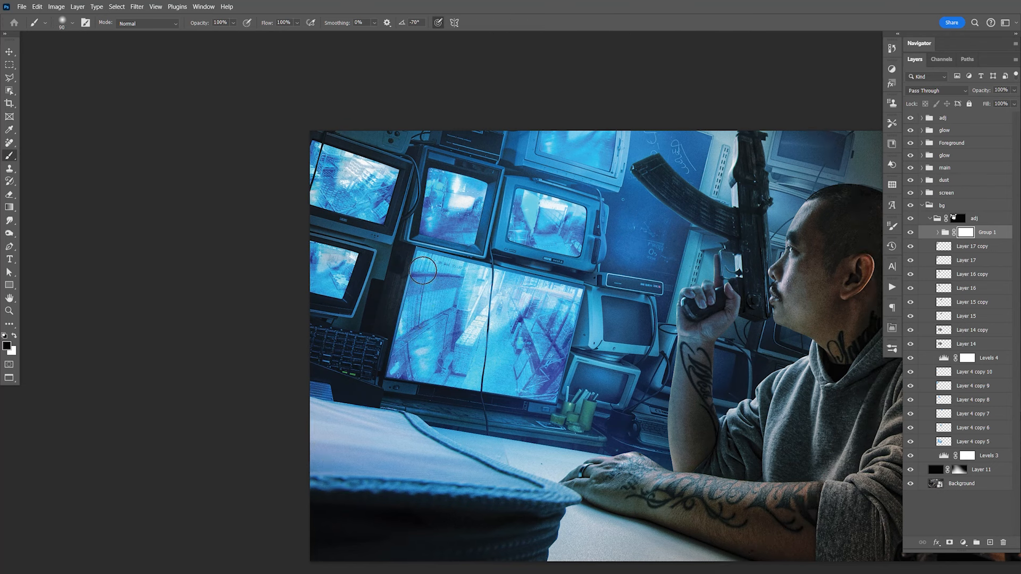
{"action": "left_click_drag", "start_coordinate": [444, 294], "coordinate": [443, 334]}
{"action": "key", "text": "v"}
{"action": "key", "text": "space"}
{"action": "left_click_drag", "start_coordinate": [589, 367], "coordinate": [494, 339]}
{"action": "key", "text": "ctrl+s"}
{"action": "key", "text": "space"}
{"action": "left_click_drag", "start_coordinate": [547, 308], "coordinate": [541, 299]}
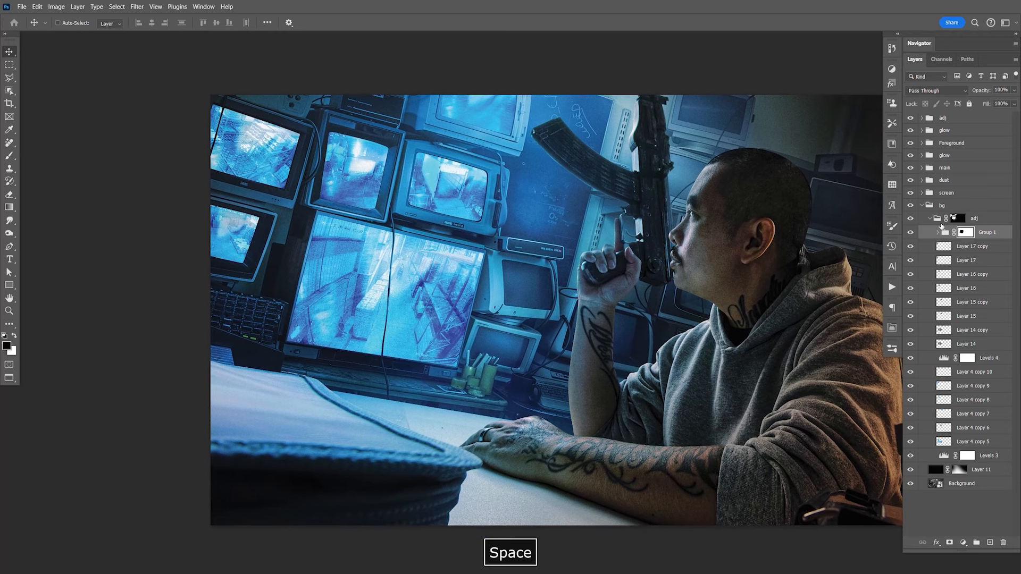
Step: Add a Levels adjustment above the bg folder's adj group with midtones at 0.78, compare the image with and without it, and save
{"action": "left_click", "coordinate": [929, 218]}
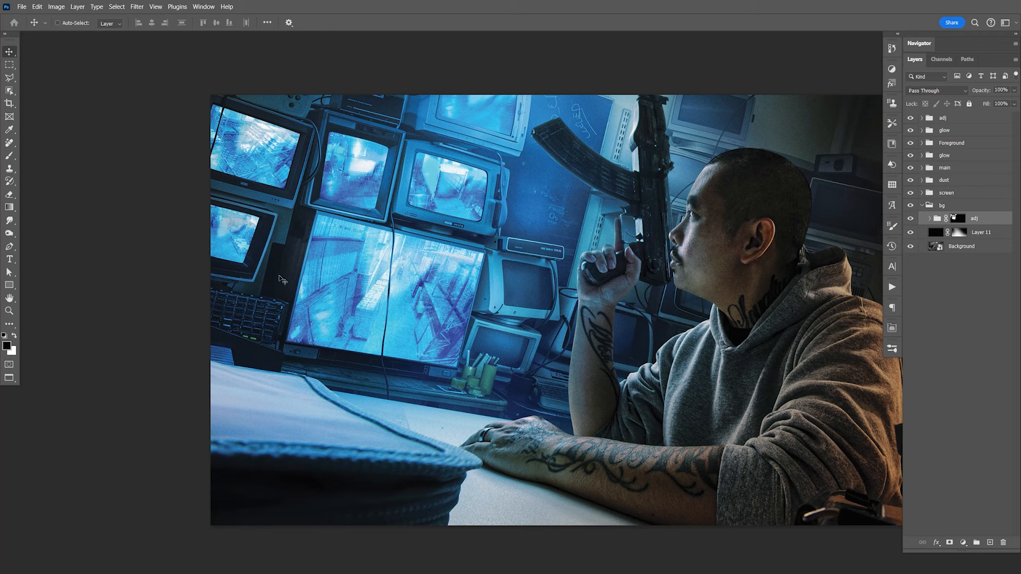
{"action": "left_click", "coordinate": [963, 542]}
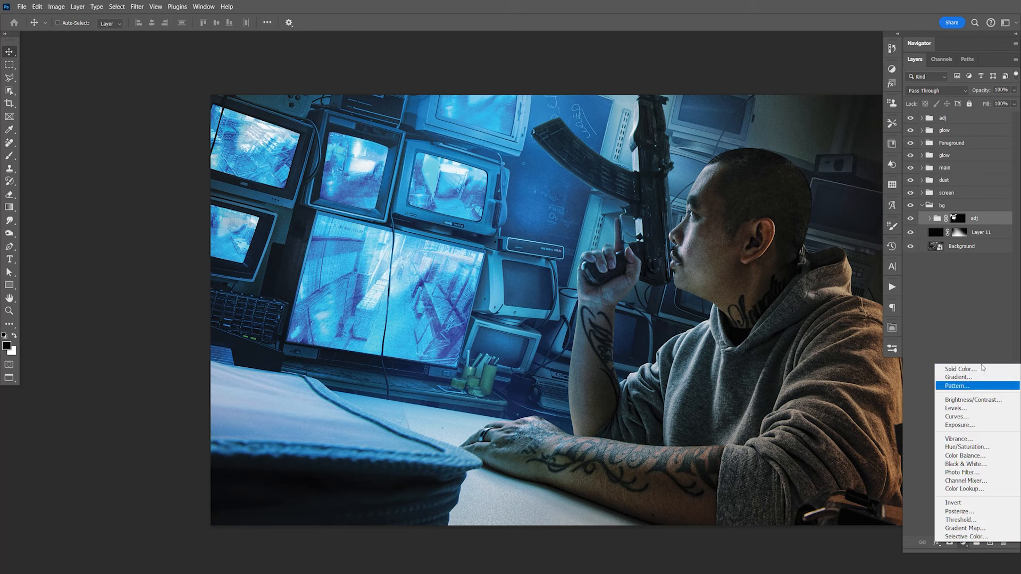
{"action": "left_click", "coordinate": [957, 406]}
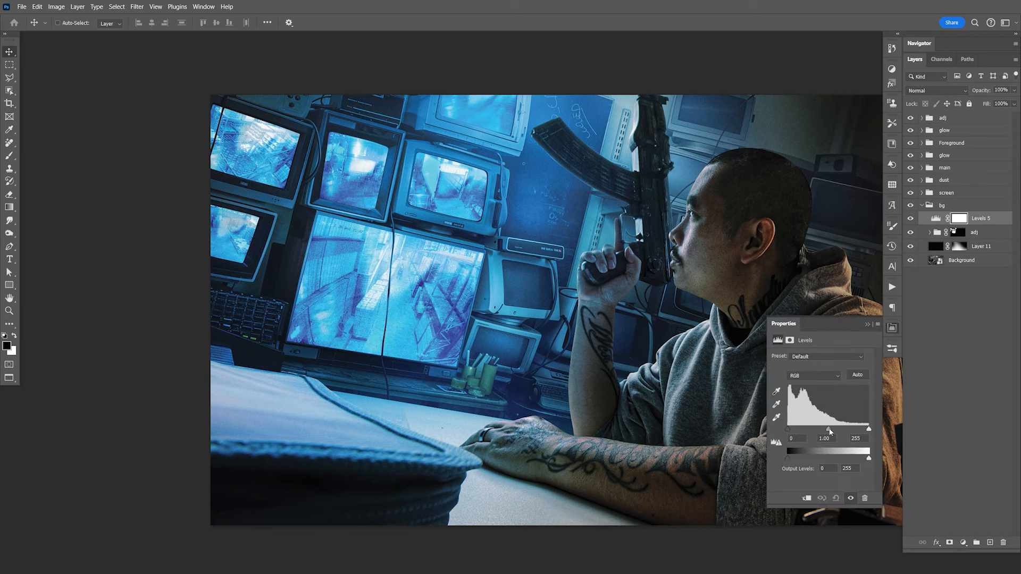
{"action": "left_click_drag", "start_coordinate": [830, 431], "coordinate": [836, 432]}
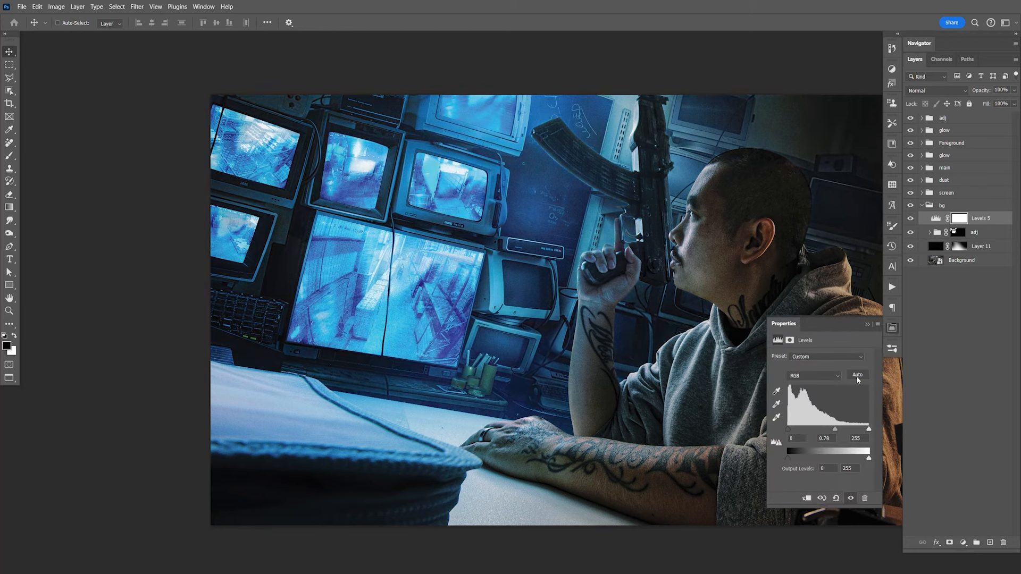
{"action": "left_click", "coordinate": [894, 329]}
{"action": "left_click", "coordinate": [911, 219]}
{"action": "left_click", "coordinate": [911, 219]}
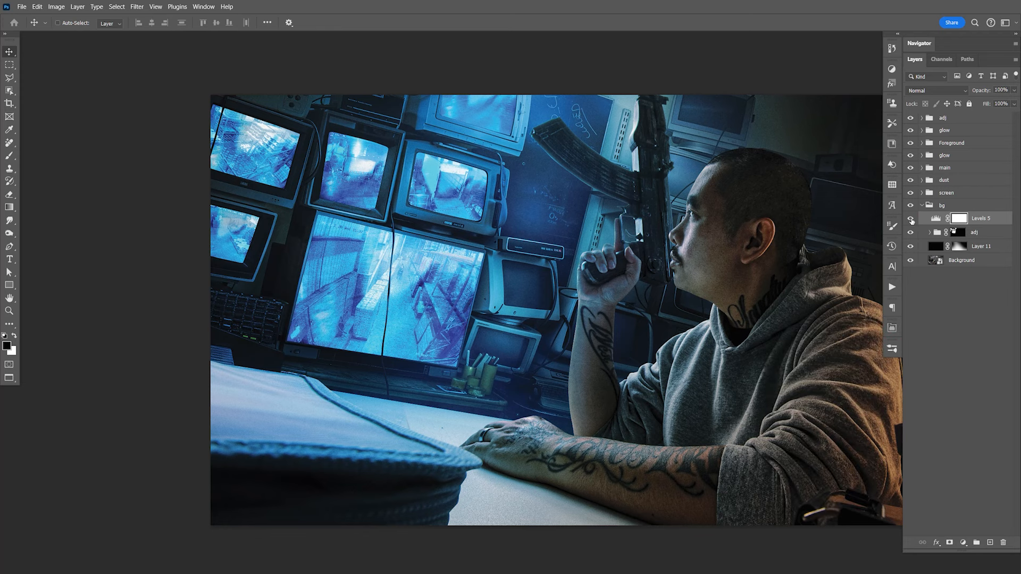
{"action": "left_click", "coordinate": [911, 219]}
{"action": "left_click", "coordinate": [911, 219]}
{"action": "left_click", "coordinate": [911, 219]}
{"action": "left_click", "coordinate": [911, 219]}
{"action": "left_click", "coordinate": [911, 219]}
{"action": "key", "text": "ctrl+s"}
Step: Set the midtones of the Levels 5 adjustment to 0.90 and save the document
{"action": "double_click", "coordinate": [935, 218]}
{"action": "left_click_drag", "start_coordinate": [836, 431], "coordinate": [832, 431]}
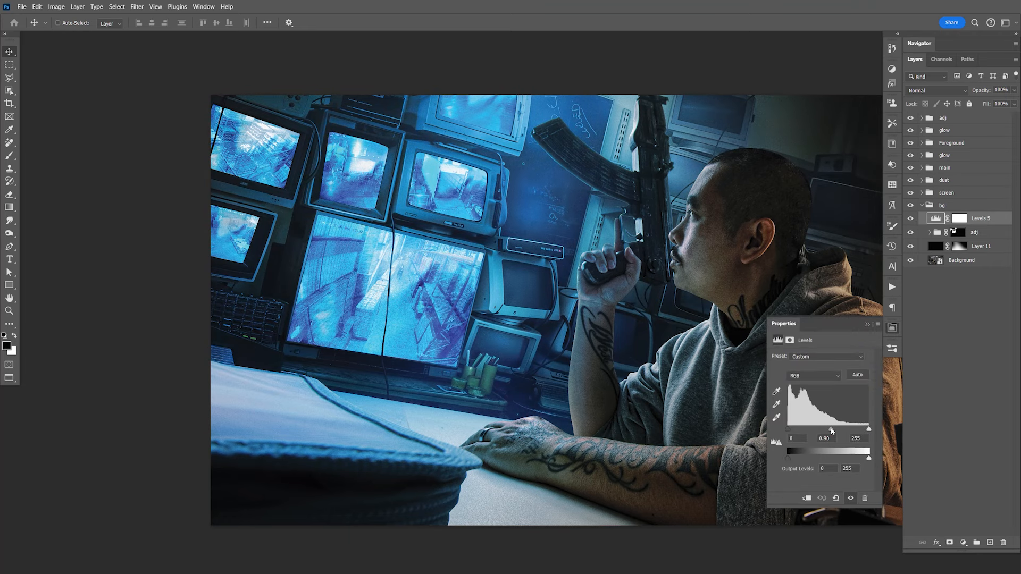
{"action": "left_click", "coordinate": [893, 328]}
{"action": "key", "text": "ctrl+s"}
{"action": "key", "text": "ctrl+minus"}
{"action": "key", "text": "ctrl+s"}
{"action": "left_click_drag", "start_coordinate": [632, 363], "coordinate": [625, 364]}
{"action": "left_click_drag", "start_coordinate": [724, 352], "coordinate": [720, 353]}
Step: Paint black on the bg folder's adj group mask over the topmost monitor's screen to hide its glow
{"action": "key", "text": "z"}
{"action": "left_click_drag", "start_coordinate": [491, 183], "coordinate": [528, 256]}
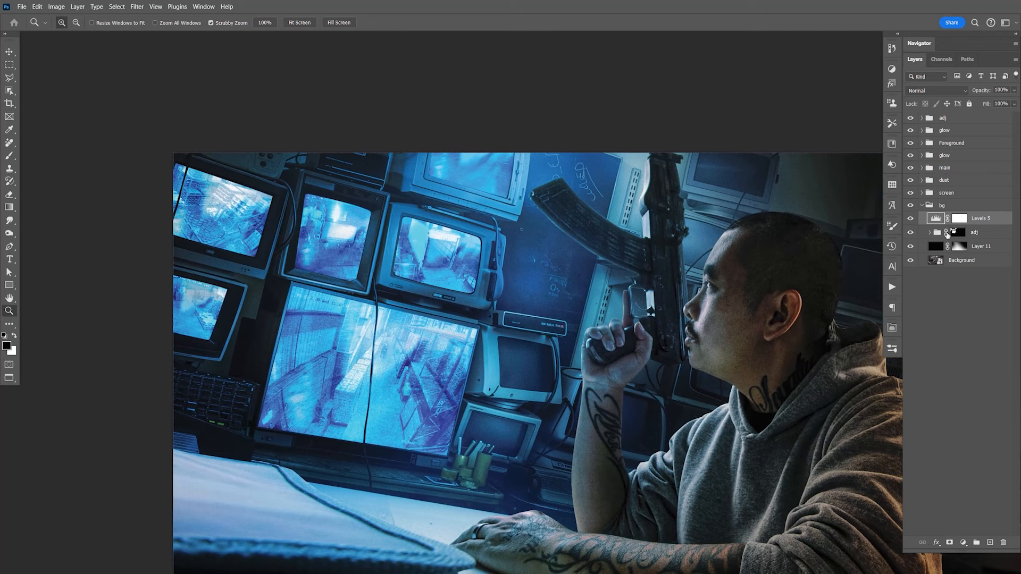
{"action": "left_click", "coordinate": [910, 233]}
{"action": "left_click", "coordinate": [911, 233]}
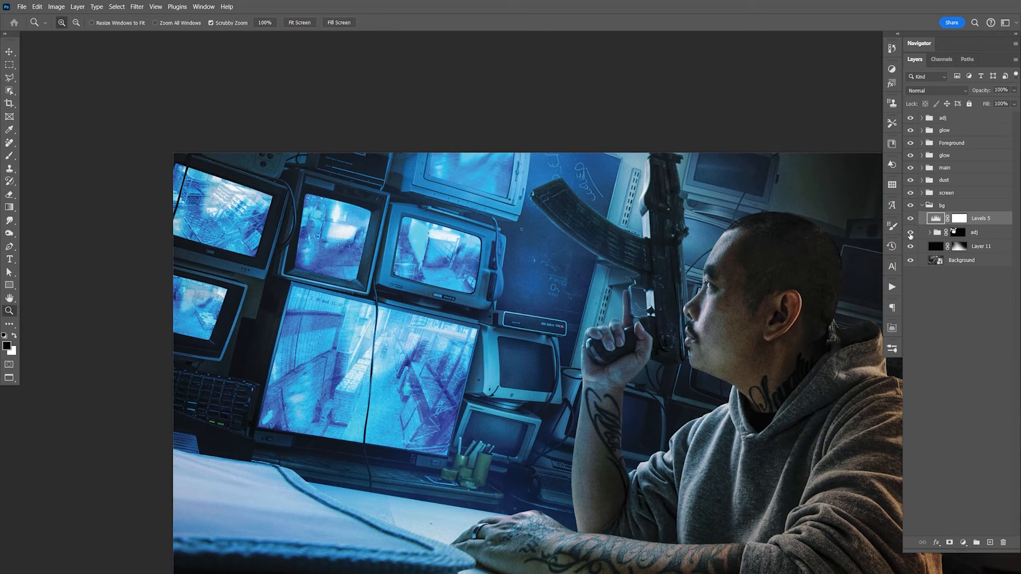
{"action": "left_click", "coordinate": [955, 237]}
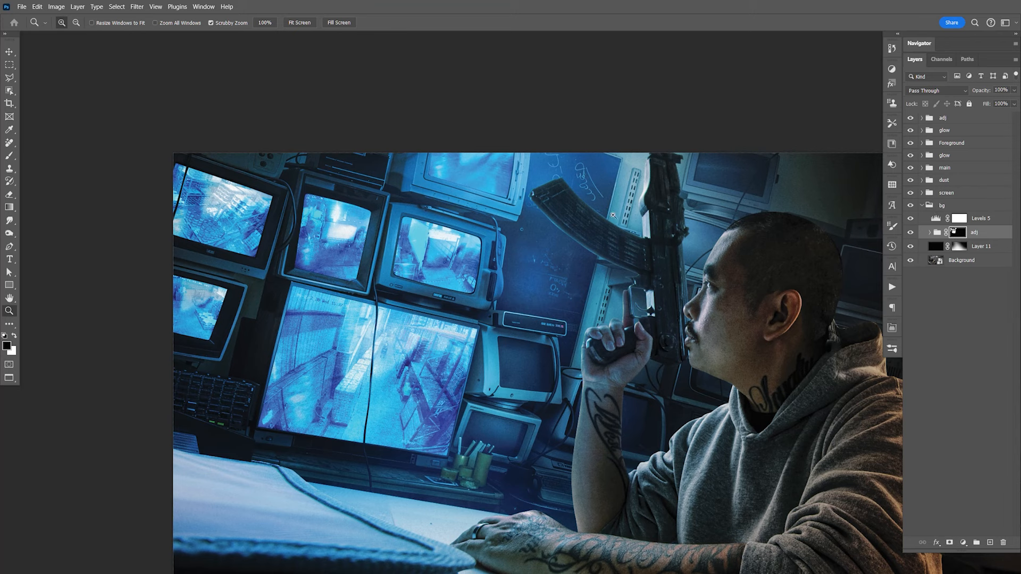
{"action": "key", "text": "b"}
{"action": "mouse_move", "coordinate": [499, 154]}
{"action": "left_mouse_down"}
{"action": "mouse_move", "coordinate": [455, 162]}
{"action": "mouse_move", "coordinate": [456, 173]}
{"action": "mouse_move", "coordinate": [478, 176]}
{"action": "mouse_move", "coordinate": [502, 169]}
{"action": "mouse_move", "coordinate": [447, 162]}
{"action": "mouse_move", "coordinate": [518, 181]}
{"action": "mouse_move", "coordinate": [433, 165]}
{"action": "left_mouse_up"}
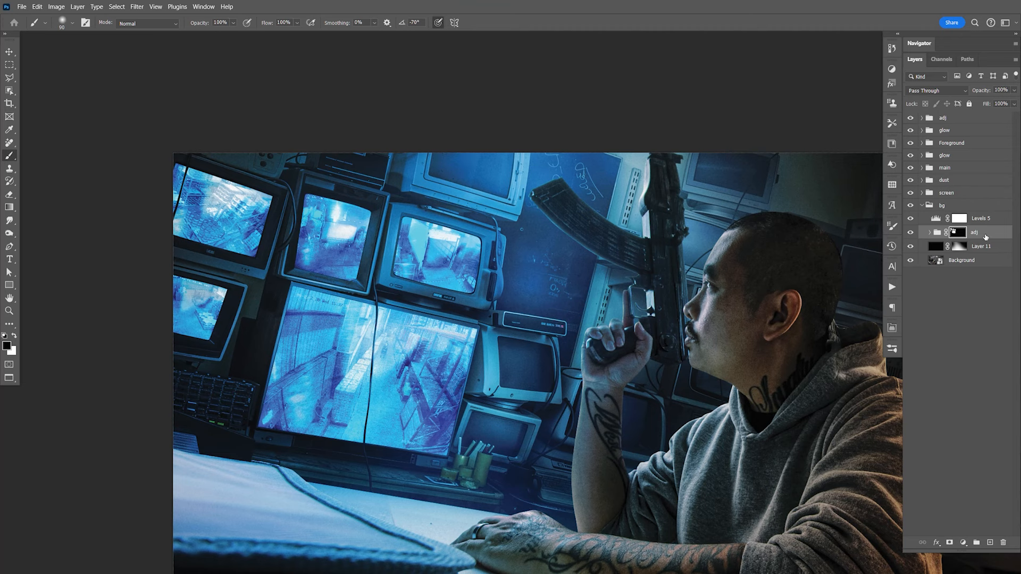
Step: Add a layer above the bg folder's adj group, brush black along the background's upper edge at 500 px, and blend it as Soft Light
{"action": "left_click", "coordinate": [989, 544]}
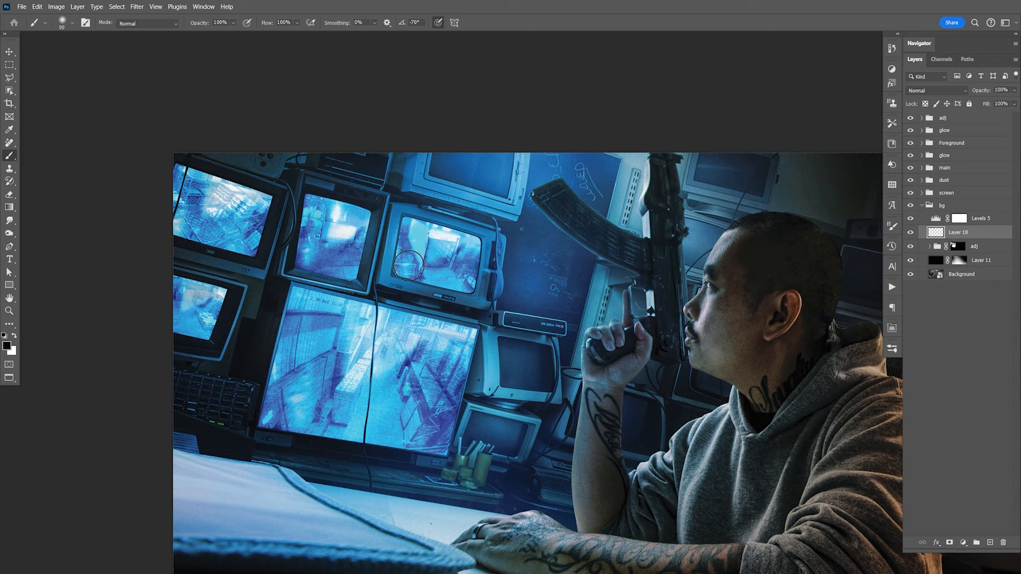
{"action": "key", "text": "bracketright"}
{"action": "key", "text": "bracketright"}
{"action": "key", "text": "bracketright"}
{"action": "key", "text": "bracketright"}
{"action": "key", "text": "bracketright"}
{"action": "key", "text": "bracketright"}
{"action": "key", "text": "bracketright"}
{"action": "key", "text": "bracketright"}
{"action": "key", "text": "bracketright"}
{"action": "mouse_move", "coordinate": [538, 108]}
{"action": "left_mouse_down"}
{"action": "mouse_move", "coordinate": [516, 87]}
{"action": "mouse_move", "coordinate": [390, 86]}
{"action": "mouse_move", "coordinate": [709, 91]}
{"action": "left_mouse_up"}
{"action": "left_click", "coordinate": [952, 91]}
{"action": "left_click", "coordinate": [936, 237]}
{"action": "key", "text": "space"}
{"action": "left_click_drag", "start_coordinate": [707, 359], "coordinate": [647, 293]}
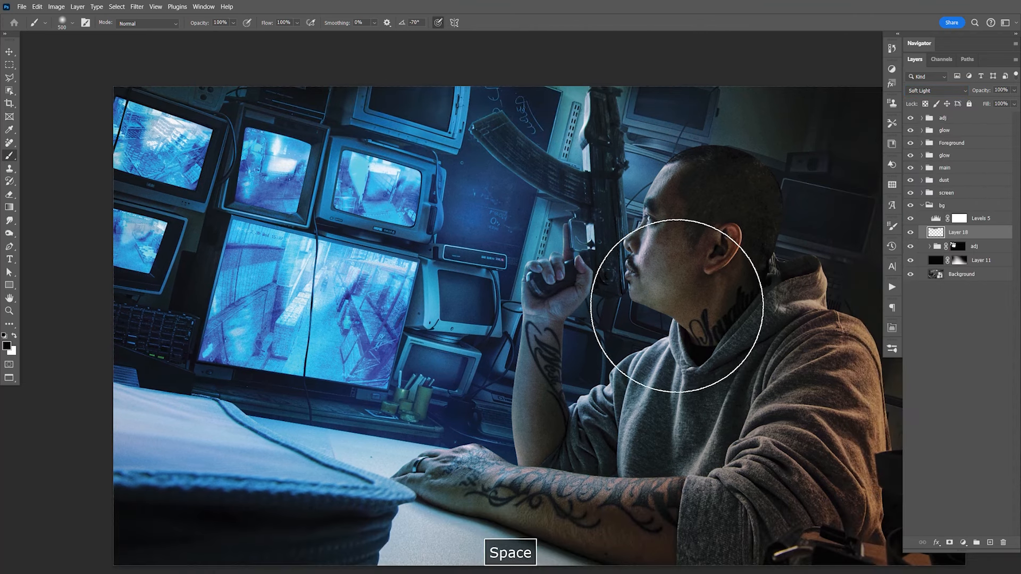
{"action": "key", "text": "v"}
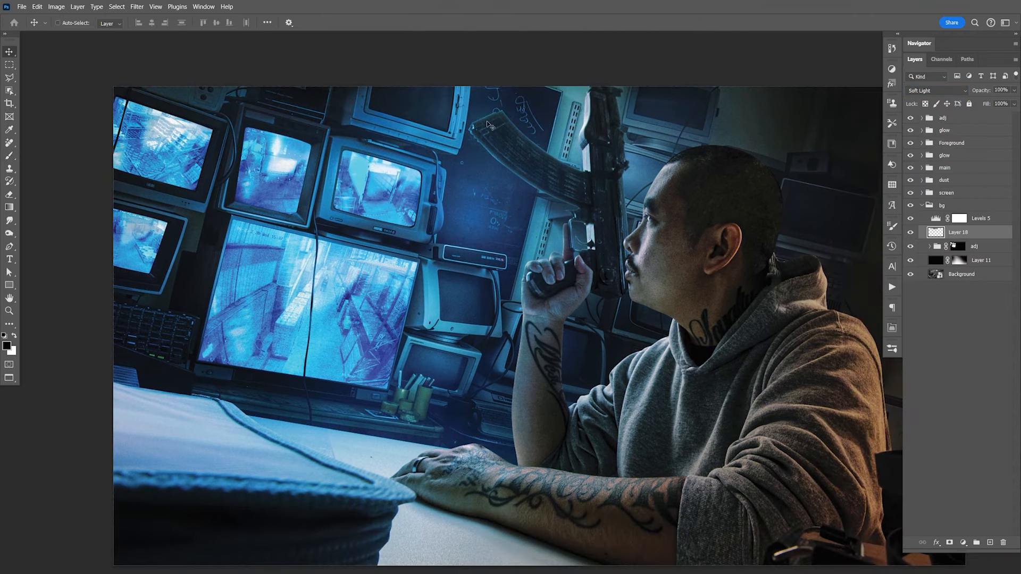
Step: Compare the image with and without Layer 18, lower the layer's opacity to 45%, and save the document
{"action": "left_click", "coordinate": [909, 234]}
{"action": "left_click", "coordinate": [910, 234]}
{"action": "left_click", "coordinate": [911, 234]}
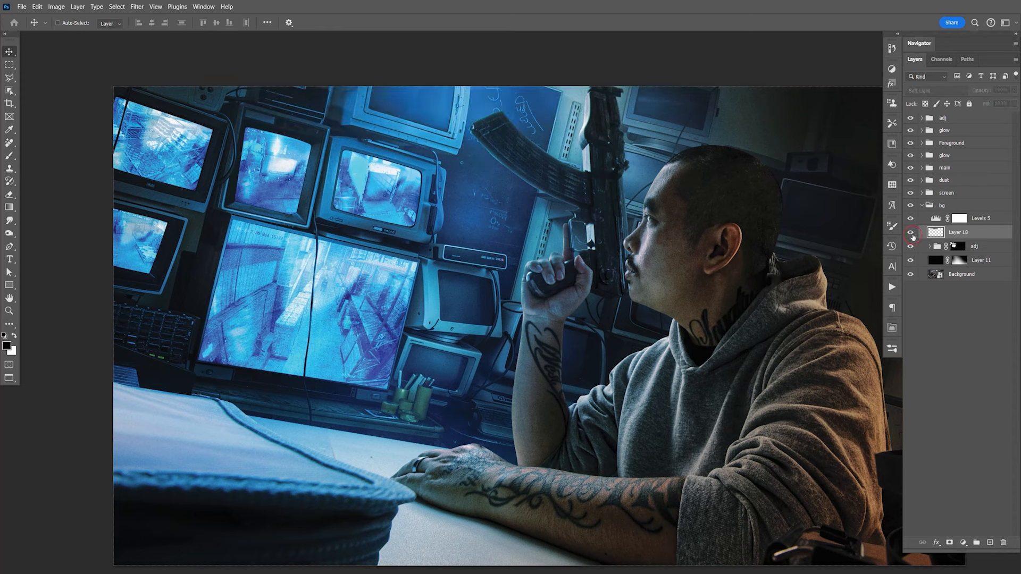
{"action": "left_click", "coordinate": [912, 234]}
{"action": "left_click", "coordinate": [911, 235]}
{"action": "left_click", "coordinate": [911, 235]}
{"action": "left_click", "coordinate": [1013, 91]}
{"action": "left_click_drag", "start_coordinate": [1014, 103], "coordinate": [986, 104]}
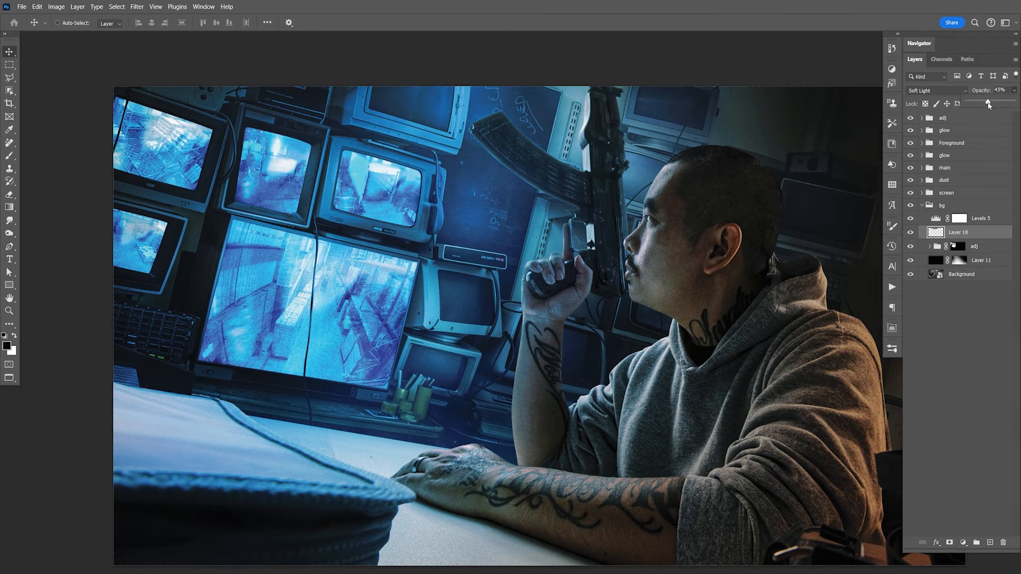
{"action": "key", "text": "ctrl+s"}
{"action": "key", "text": "ctrl+minus"}
{"action": "key", "text": "ctrl+minus"}
{"action": "key", "text": "ctrl+s"}
{"action": "key", "text": "space"}
{"action": "left_click_drag", "start_coordinate": [666, 355], "coordinate": [644, 348]}
{"action": "key", "text": "F9"}
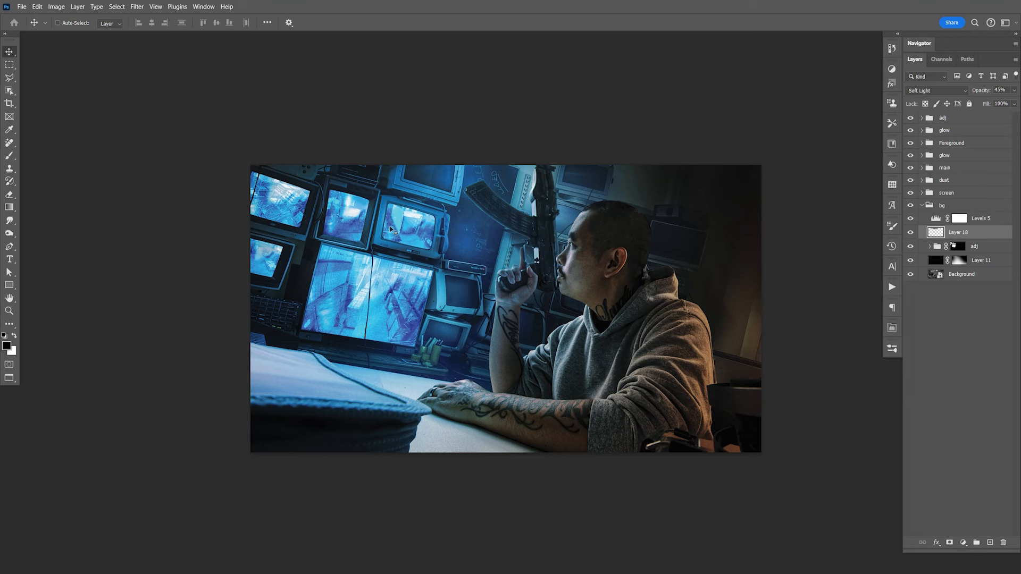
Step: Try a duplicate of Layer 6 in the top adj group, delete the copy, and save the document
{"action": "left_click", "coordinate": [920, 119]}
{"action": "left_click", "coordinate": [956, 176]}
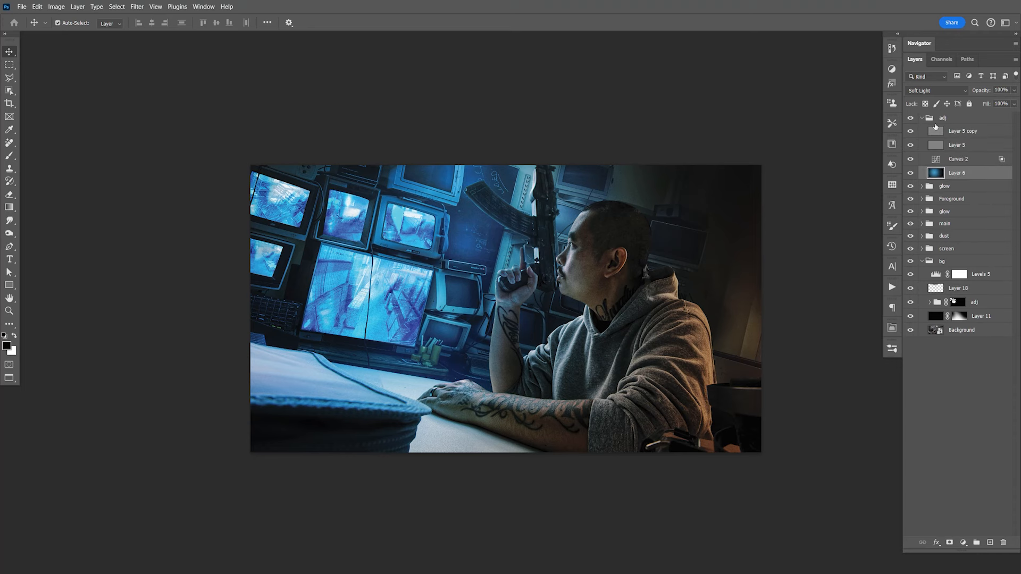
{"action": "key", "text": "ctrl+j"}
{"action": "key", "text": "space"}
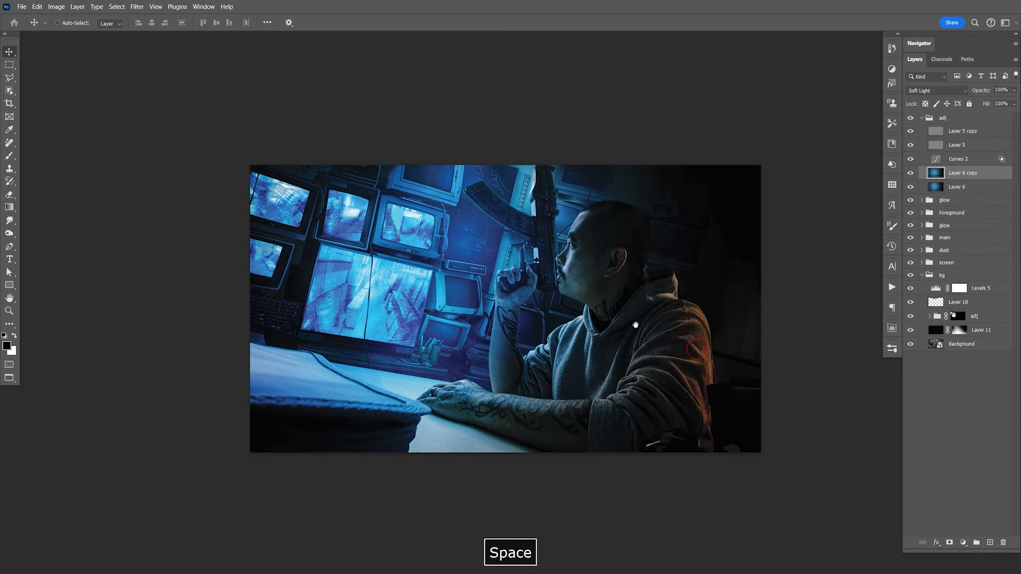
{"action": "left_click_drag", "start_coordinate": [705, 363], "coordinate": [526, 287]}
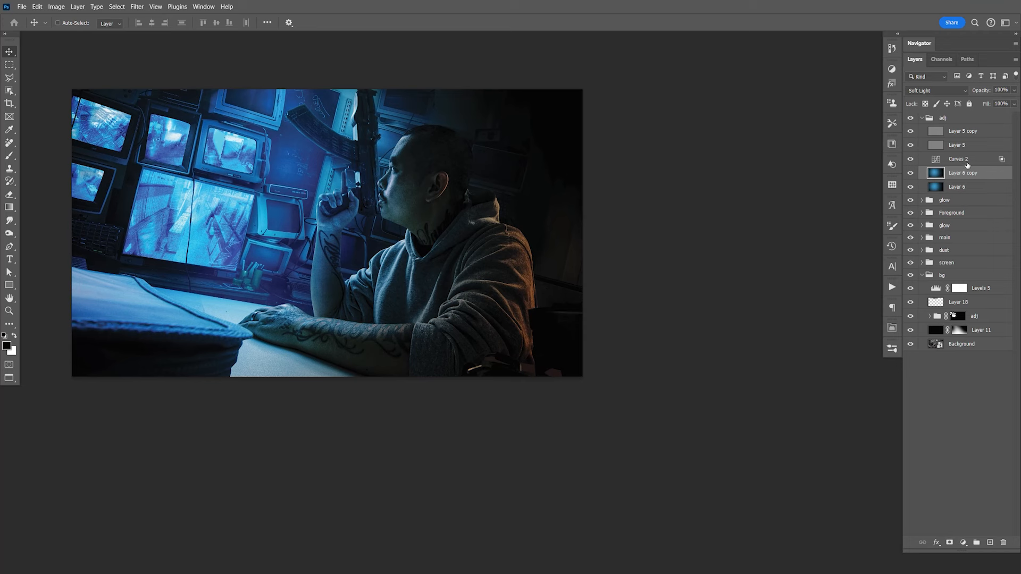
{"action": "key", "text": "Delete"}
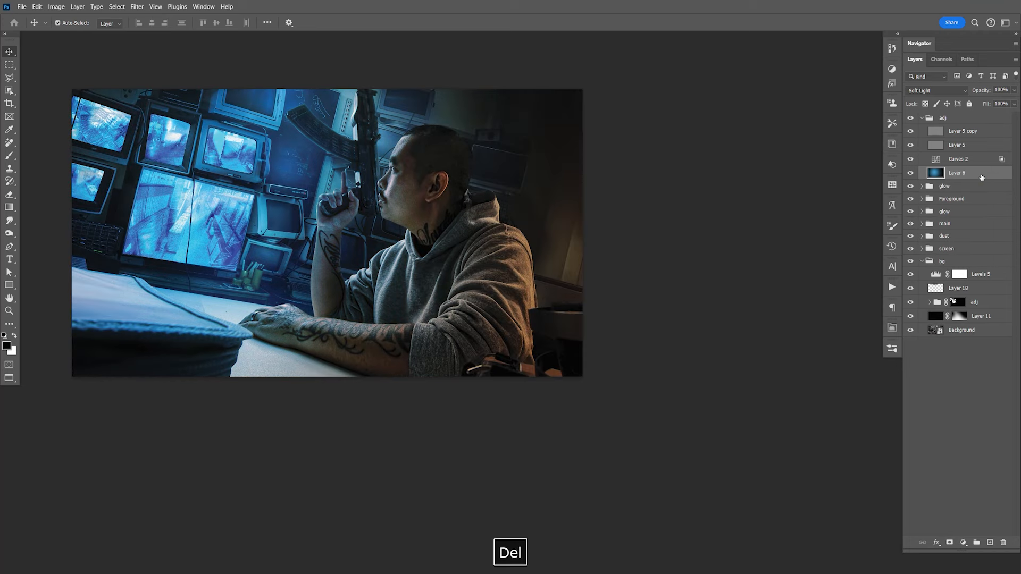
{"action": "key", "text": "ctrl+s"}
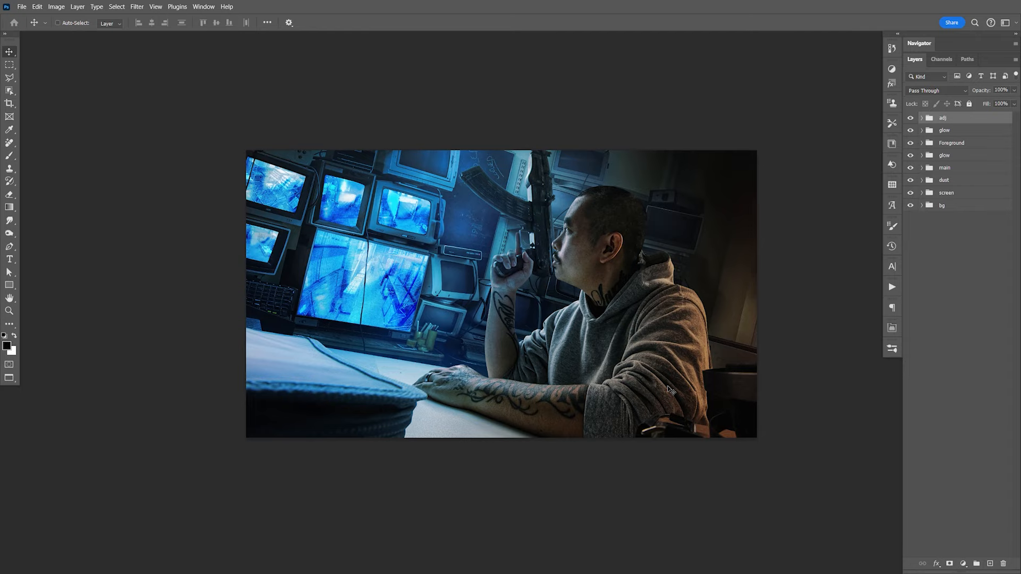
Step: Switch to Adobe Bridge, open overlay 09.jpg in Photoshop, copy the entire image, and close its document
{"action": "key", "text": "alt+Tab"}
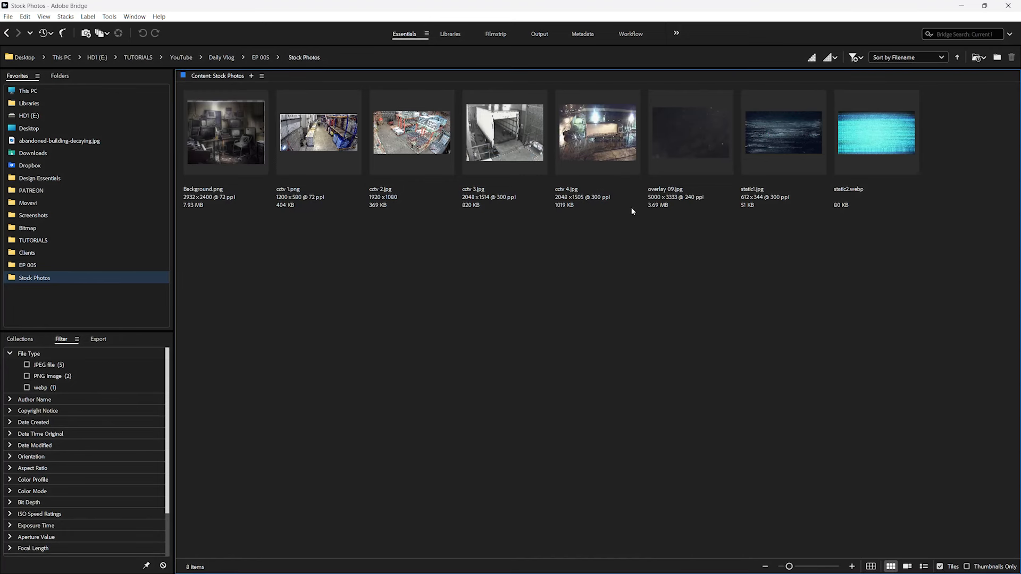
{"action": "left_click", "coordinate": [689, 139]}
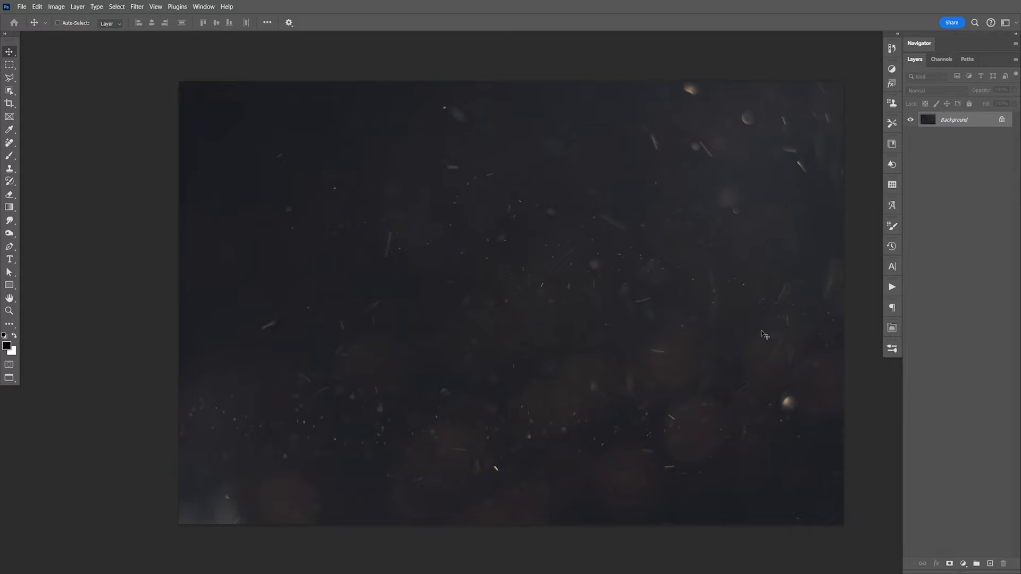
{"action": "key", "text": "ctrl+a"}
{"action": "key", "text": "ctrl+c"}
{"action": "key", "text": "ctrl+w"}
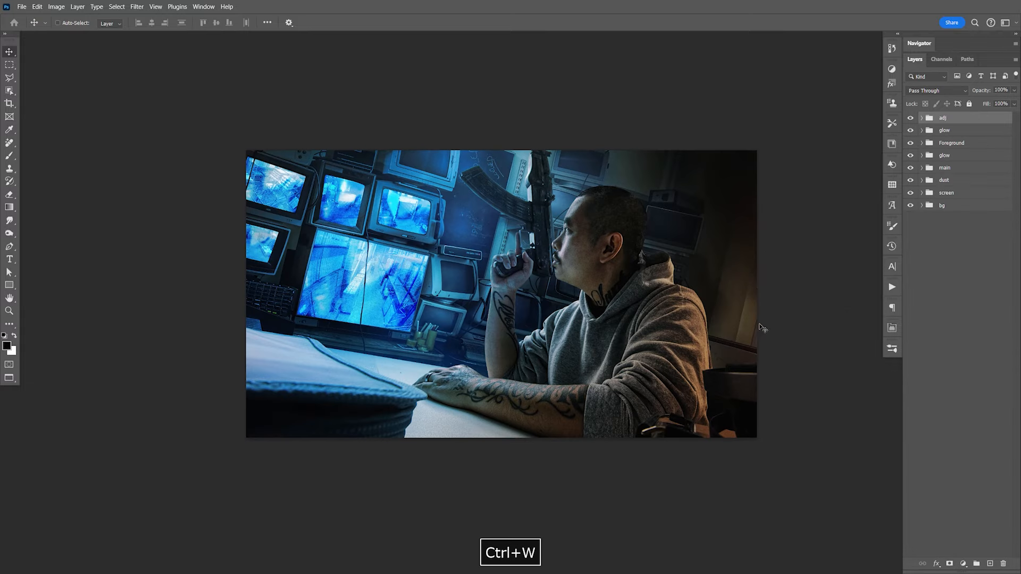
Step: Paste the copied dust overlay as a new layer directly above the Foreground group
{"action": "left_click", "coordinate": [923, 118]}
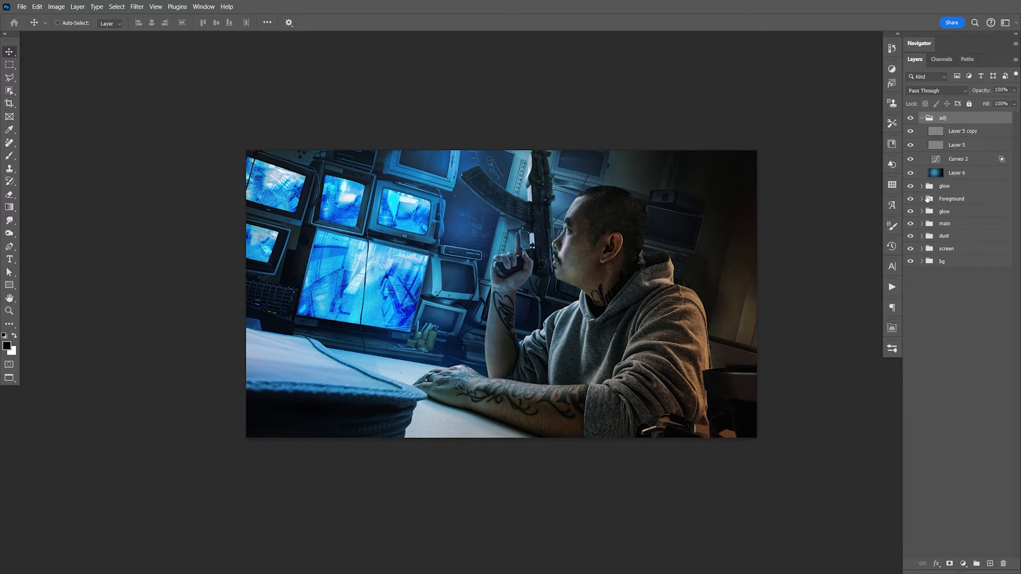
{"action": "left_click", "coordinate": [954, 186]}
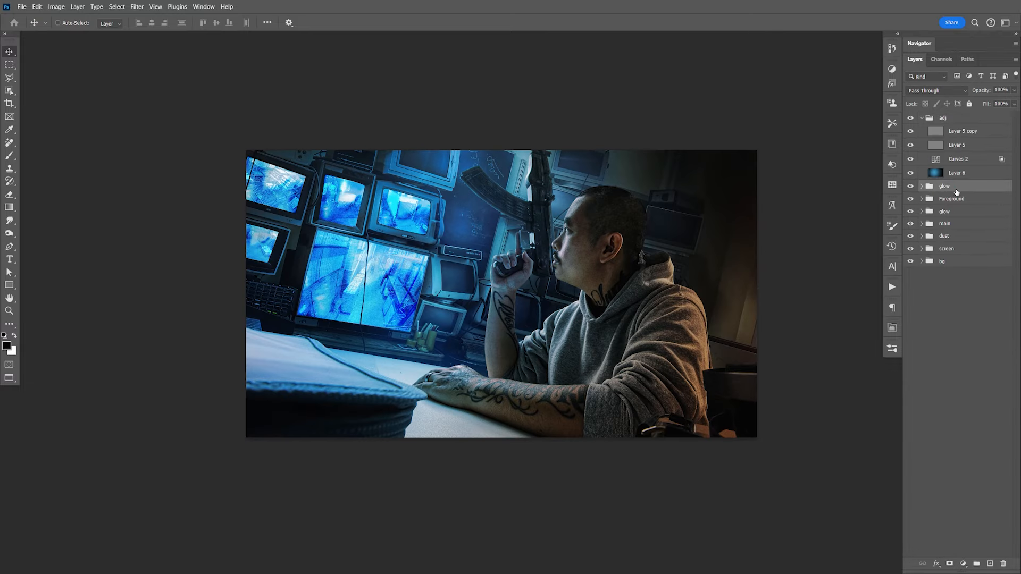
{"action": "left_click", "coordinate": [958, 200]}
{"action": "key", "text": "ctrl+v"}
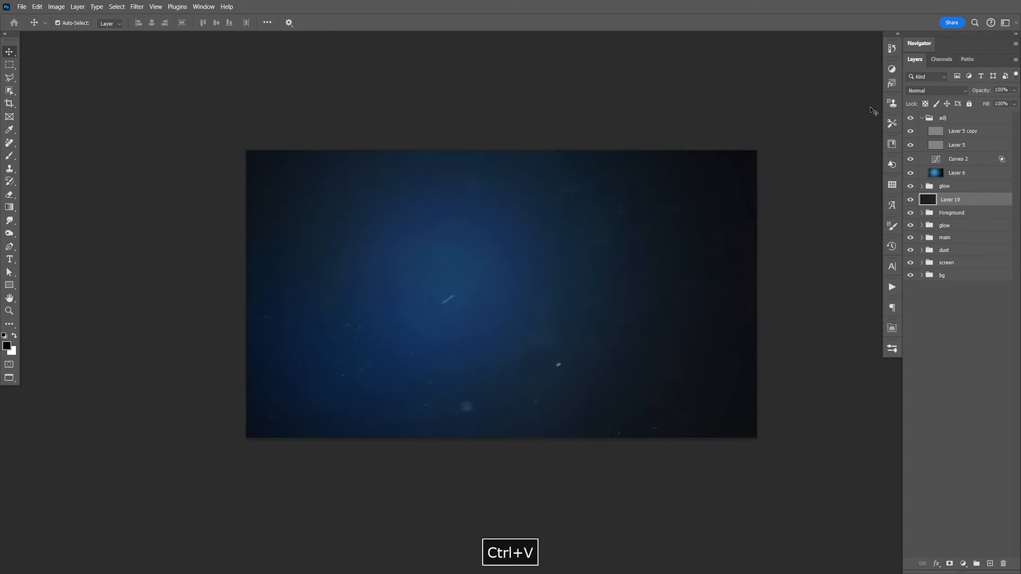
Step: Shrink Layer 19 with Free Transform and center it over the canvas so the dust particles fill the frame
{"action": "key", "text": "ctrl+minus"}
{"action": "key", "text": "ctrl+minus"}
{"action": "key", "text": "ctrl+minus"}
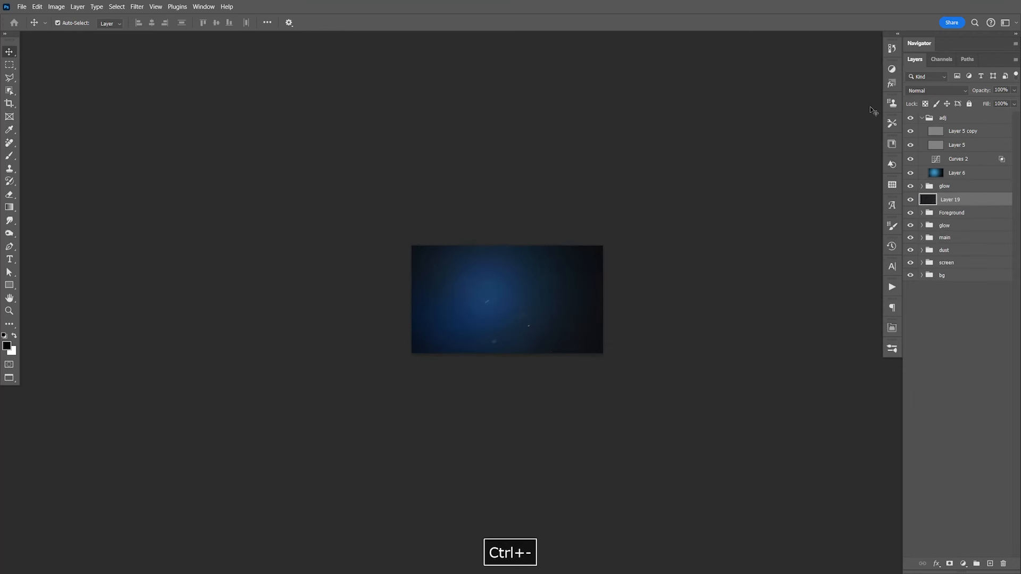
{"action": "key", "text": "ctrl+t"}
{"action": "left_click_drag", "start_coordinate": [661, 246], "coordinate": [679, 333]}
{"action": "left_click_drag", "start_coordinate": [672, 373], "coordinate": [508, 284]}
{"action": "key", "text": "Return"}
{"action": "key", "text": "ctrl+1"}
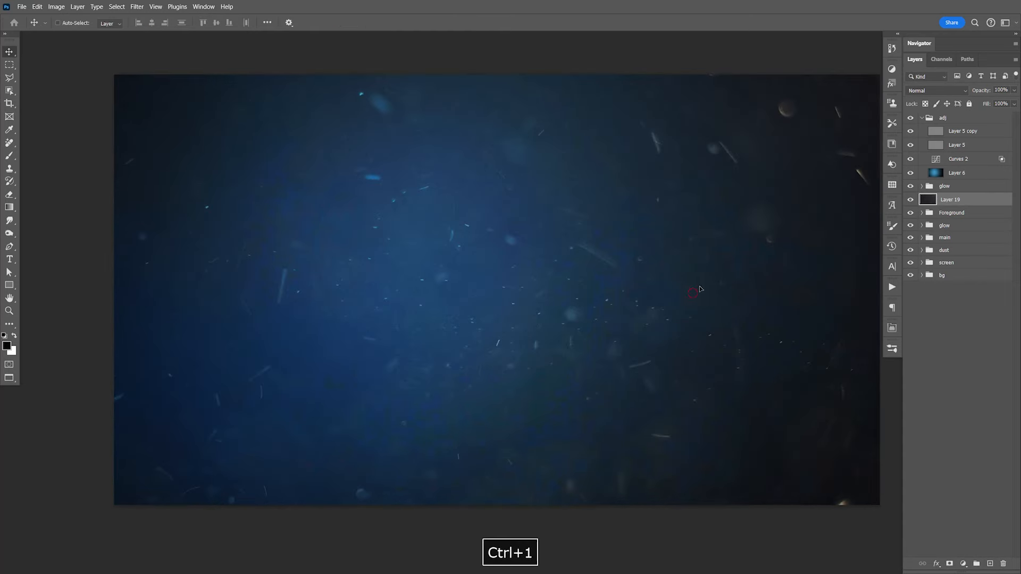
Step: Set Layer 19's blend mode to Screen and darken its midtones with Levels to about 0.54
{"action": "left_click", "coordinate": [914, 91]}
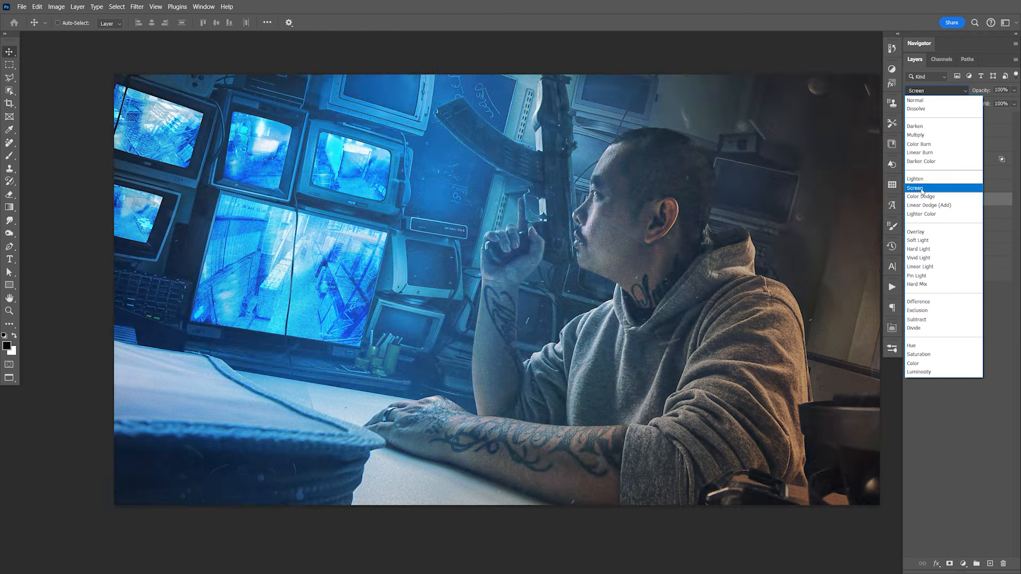
{"action": "left_click", "coordinate": [920, 188]}
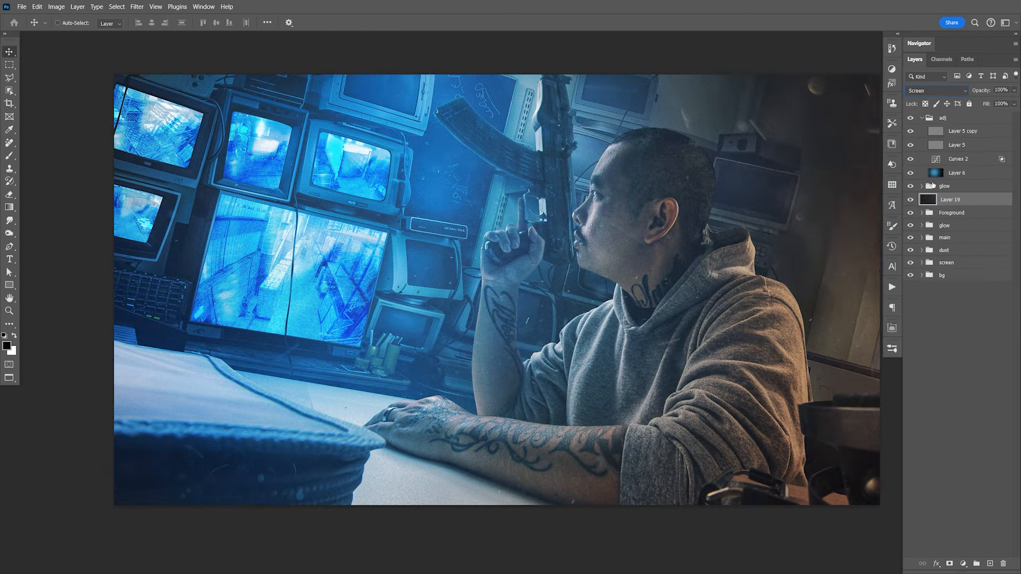
{"action": "key", "text": "ctrl+minus"}
{"action": "key", "text": "ctrl+minus"}
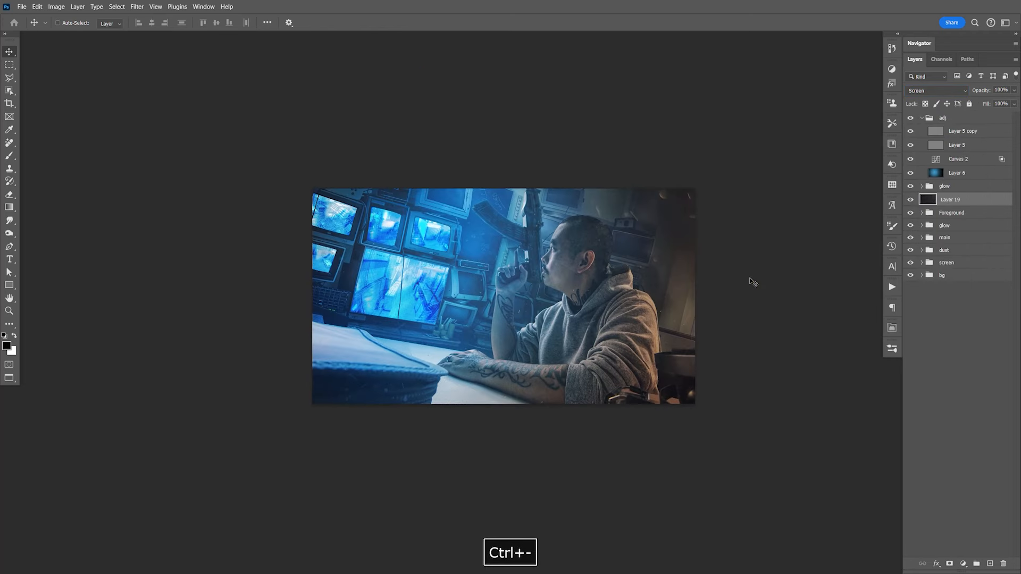
{"action": "key", "text": "ctrl+l"}
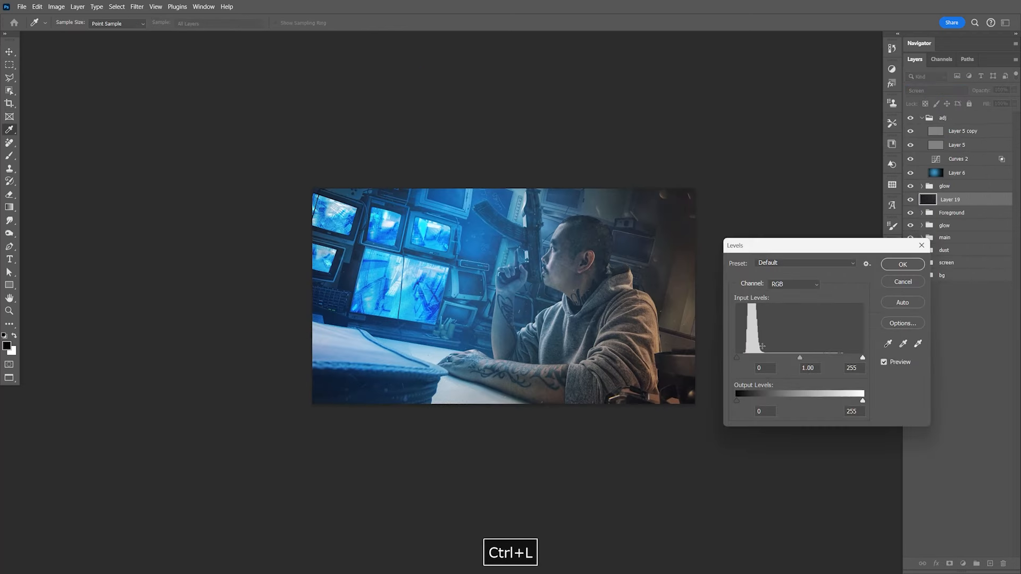
{"action": "left_click_drag", "start_coordinate": [800, 358], "coordinate": [827, 358]}
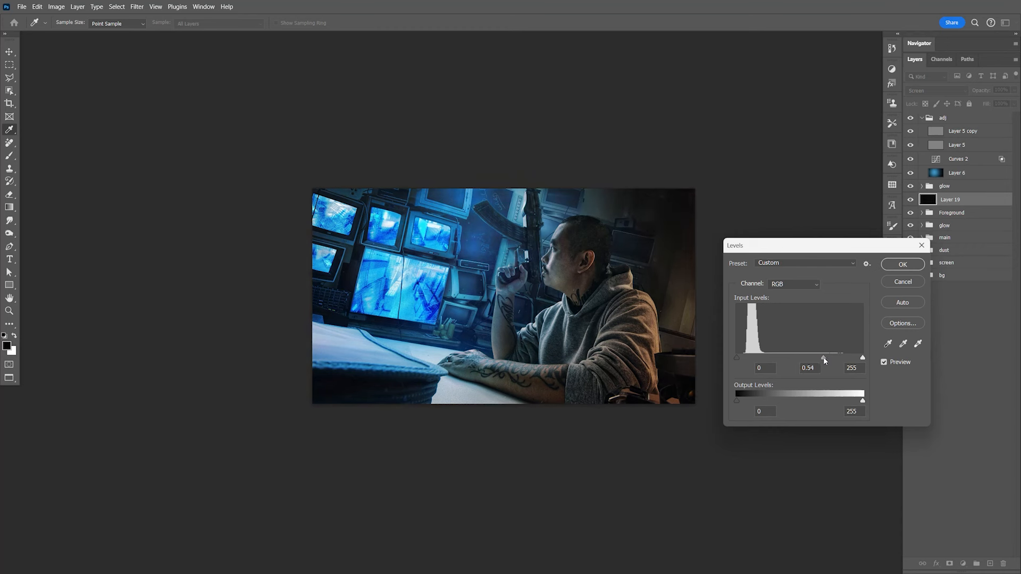
{"action": "left_click", "coordinate": [902, 264]}
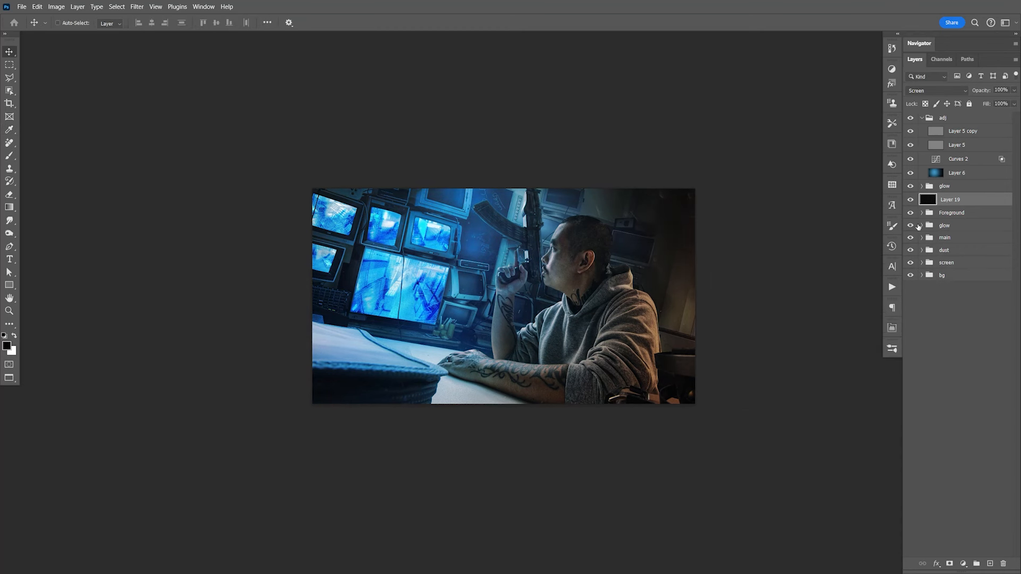
Step: Scale Layer 19 proportionally to the 1920 px canvas width, shift it slightly downward, and save the document
{"action": "left_click", "coordinate": [911, 200]}
{"action": "key", "text": "ctrl+t"}
{"action": "left_click_drag", "start_coordinate": [498, 479], "coordinate": [498, 415]}
{"action": "left_click_drag", "start_coordinate": [567, 349], "coordinate": [579, 353]}
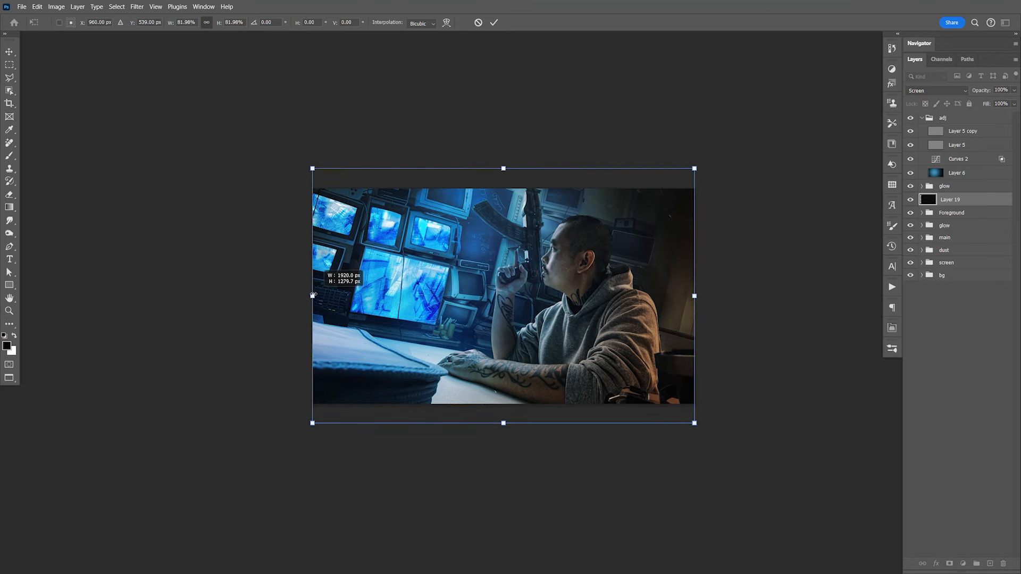
{"action": "key", "text": "Return"}
{"action": "left_click_drag", "start_coordinate": [640, 255], "coordinate": [645, 273]}
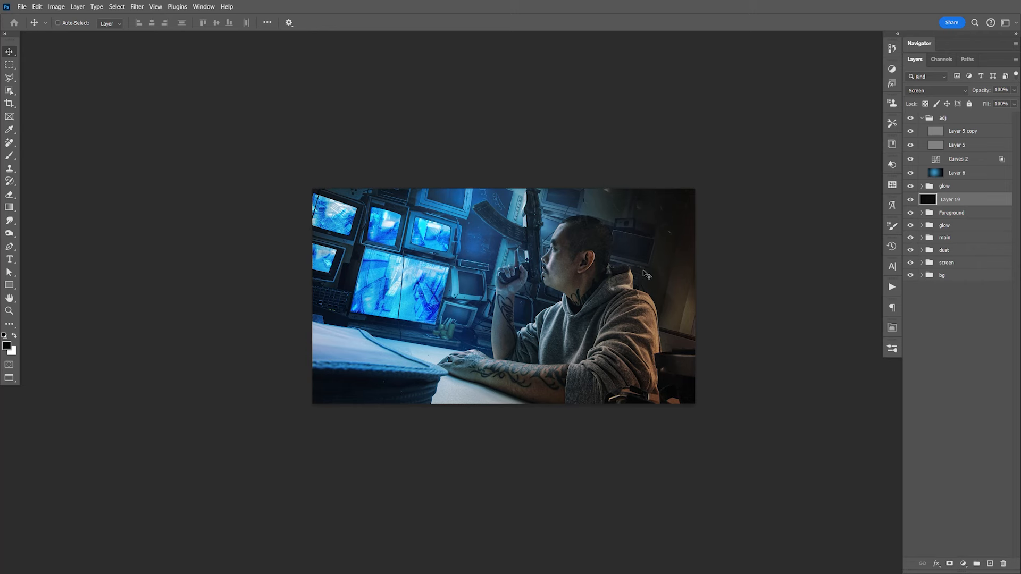
{"action": "key", "text": "ctrl+s"}
Step: Compare the image with and without Layer 19, then mask its dust over the man's jaw and neck using a 125 px black brush
{"action": "key", "text": "ctrl+equal"}
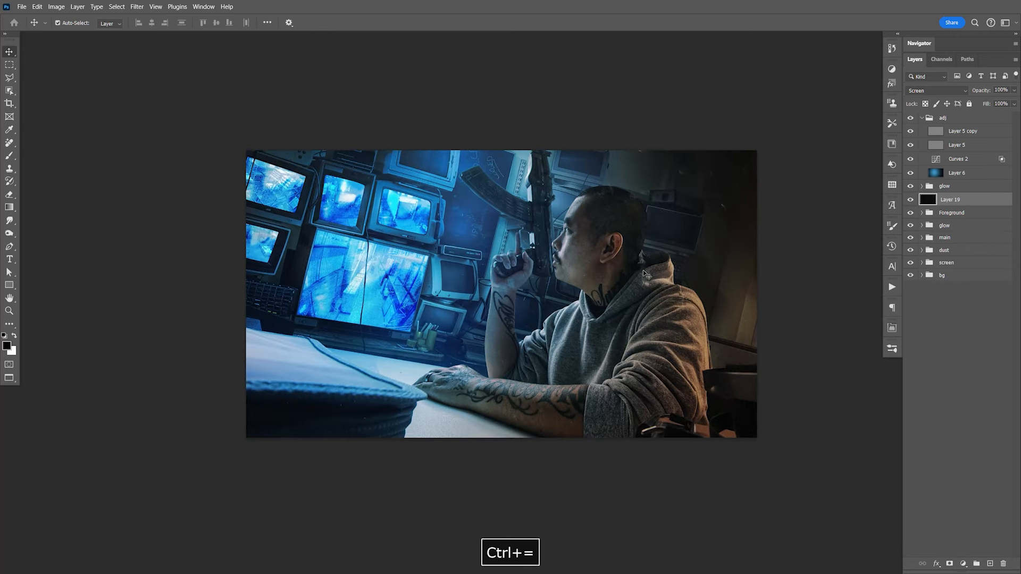
{"action": "key", "text": "ctrl+equal"}
{"action": "left_click_drag", "start_coordinate": [645, 274], "coordinate": [615, 272]}
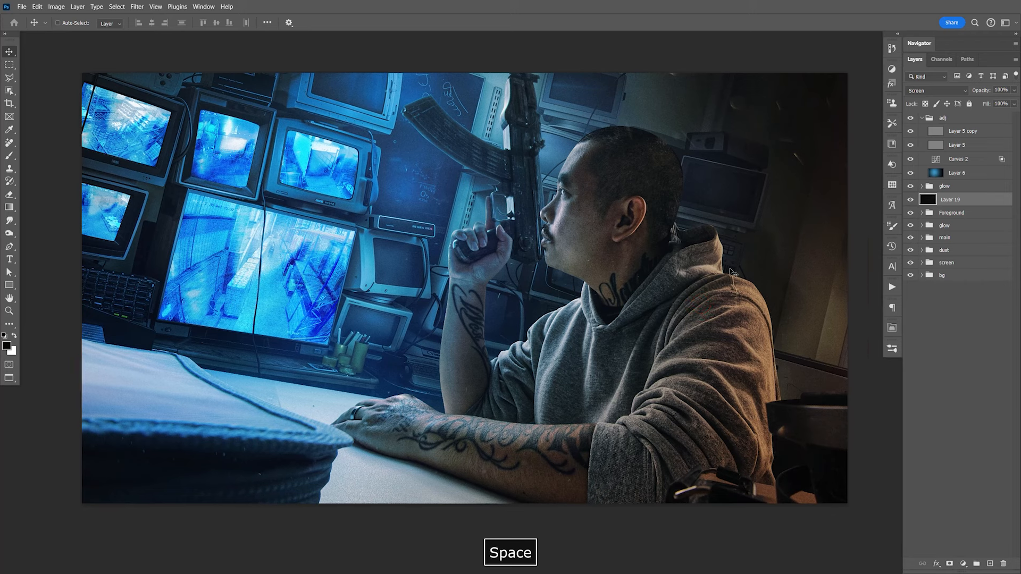
{"action": "left_click", "coordinate": [910, 201]}
{"action": "left_click", "coordinate": [909, 203]}
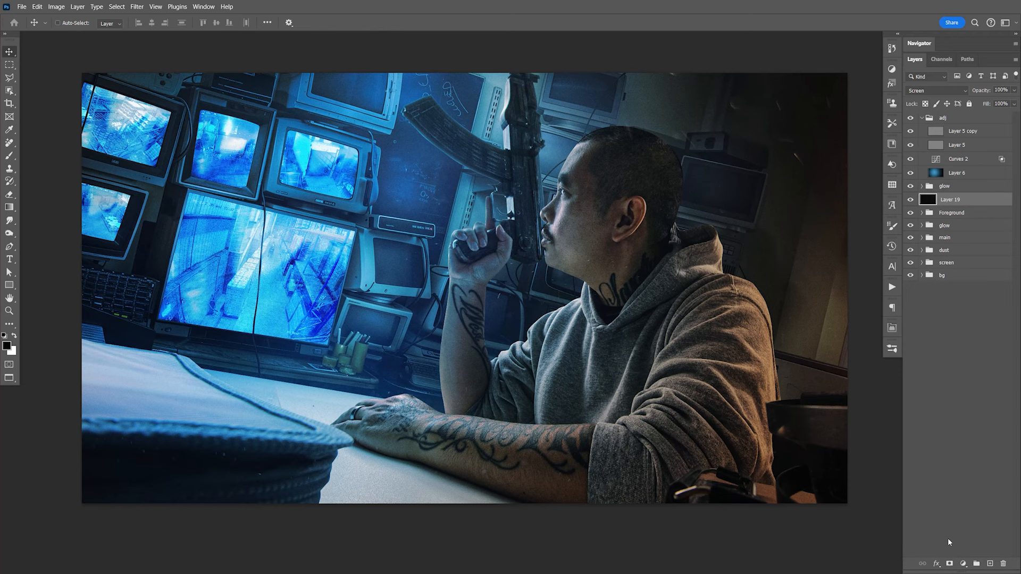
{"action": "key", "text": "F9"}
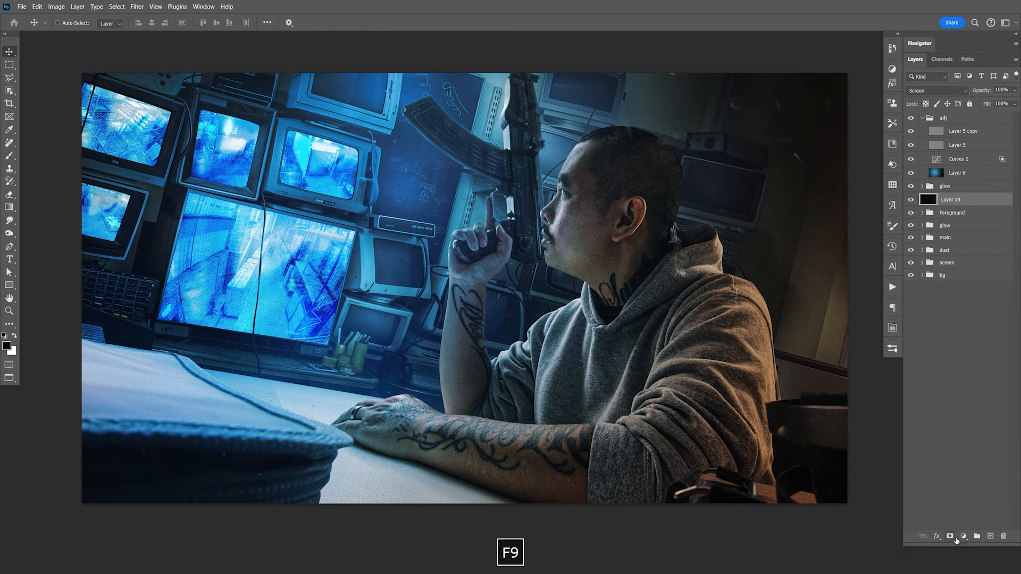
{"action": "left_click", "coordinate": [952, 537]}
{"action": "key", "text": "b"}
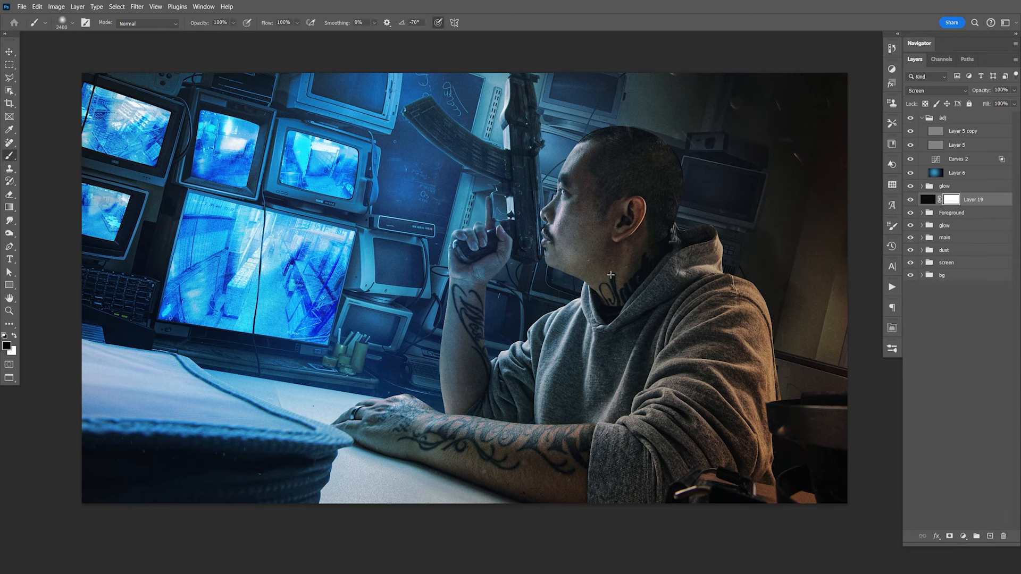
{"action": "key", "text": "bracketleft"}
{"action": "key", "text": "bracketleft"}
{"action": "key", "text": "bracketleft"}
{"action": "key", "text": "bracketleft"}
{"action": "key", "text": "bracketleft"}
{"action": "key", "text": "bracketleft"}
{"action": "key", "text": "bracketleft"}
{"action": "key", "text": "bracketleft"}
{"action": "key", "text": "bracketleft"}
{"action": "key", "text": "bracketleft"}
{"action": "key", "text": "bracketleft"}
{"action": "key", "text": "bracketleft"}
{"action": "key", "text": "bracketleft"}
{"action": "key", "text": "bracketleft"}
{"action": "key", "text": "bracketleft"}
{"action": "key", "text": "bracketleft"}
{"action": "key", "text": "bracketleft"}
{"action": "key", "text": "bracketleft"}
{"action": "key", "text": "bracketleft"}
{"action": "key", "text": "bracketleft"}
{"action": "left_click_drag", "start_coordinate": [609, 262], "coordinate": [633, 280]}
Step: Check the masked dust overlay by toggling Layer 19's visibility, leave it visible, and save the document
{"action": "left_click", "coordinate": [911, 202]}
{"action": "left_click", "coordinate": [910, 201]}
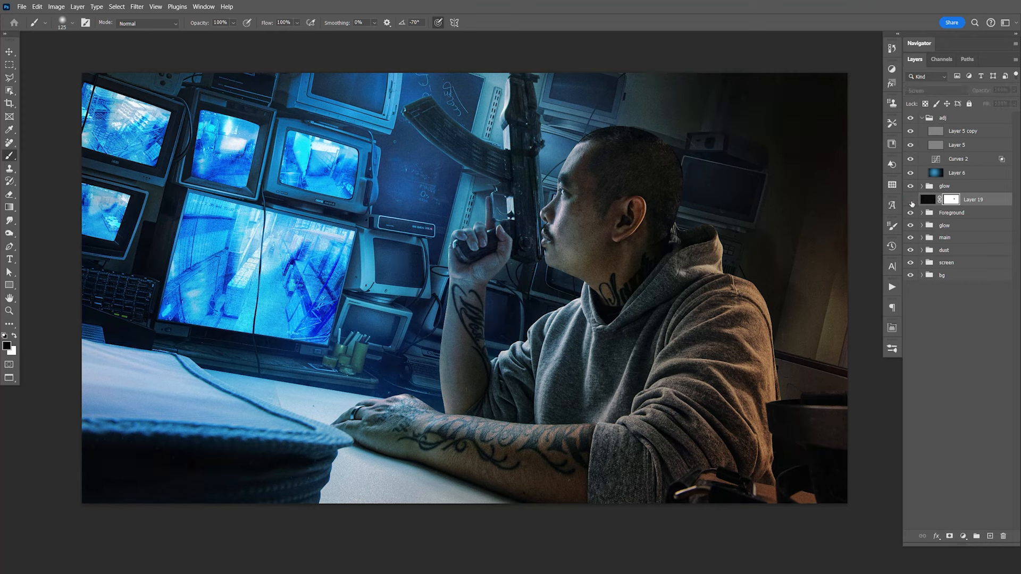
{"action": "left_click", "coordinate": [911, 201]}
{"action": "key", "text": "ctrl+s"}
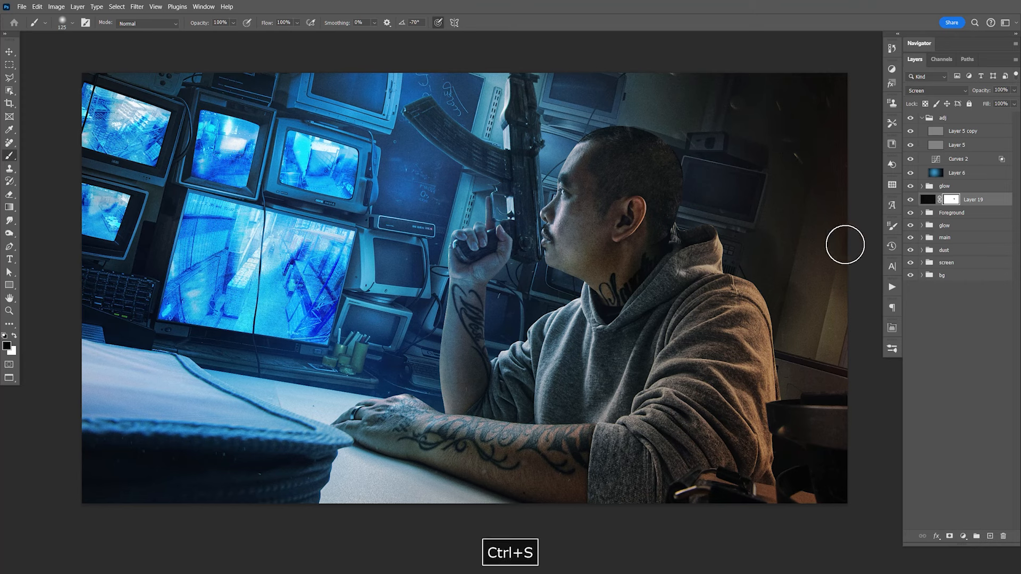
{"action": "key", "text": "v"}
{"action": "key", "text": "ctrl+minus"}
{"action": "key", "text": "ctrl+minus"}
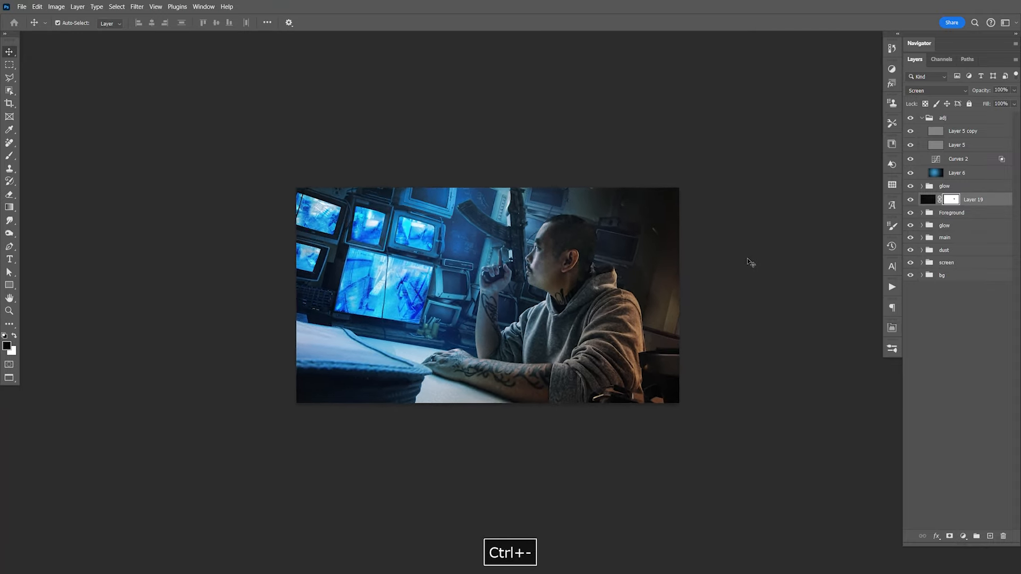
{"action": "key", "text": "ctrl+equal"}
{"action": "key", "text": "ctrl+s"}
{"action": "key", "text": "space"}
{"action": "left_click_drag", "start_coordinate": [614, 302], "coordinate": [628, 317]}
{"action": "key", "text": "ctrl+s"}
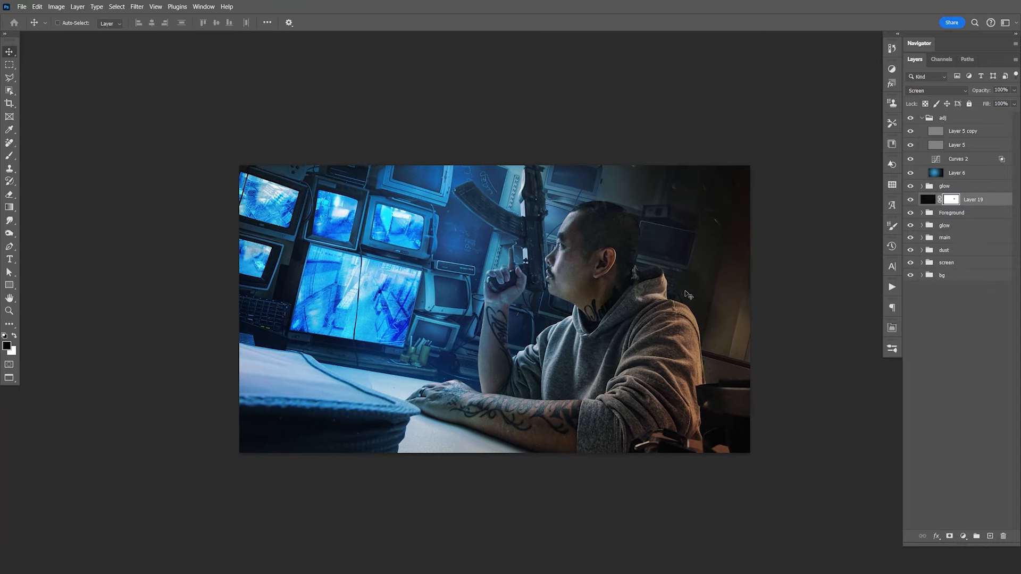